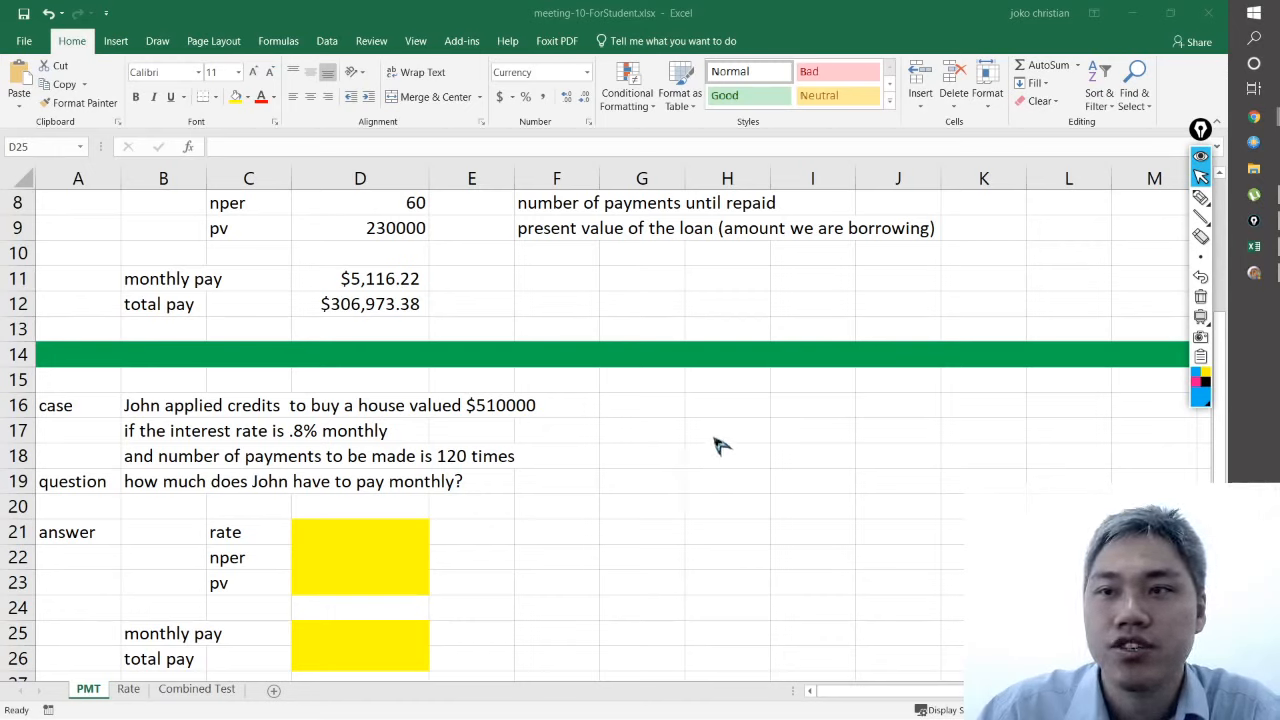
Step: Switch to Chrome and open the Microsoft Excel course page from the chat meeting 10 page
{"action": "mouse_move", "coordinate": [1216, 212]}
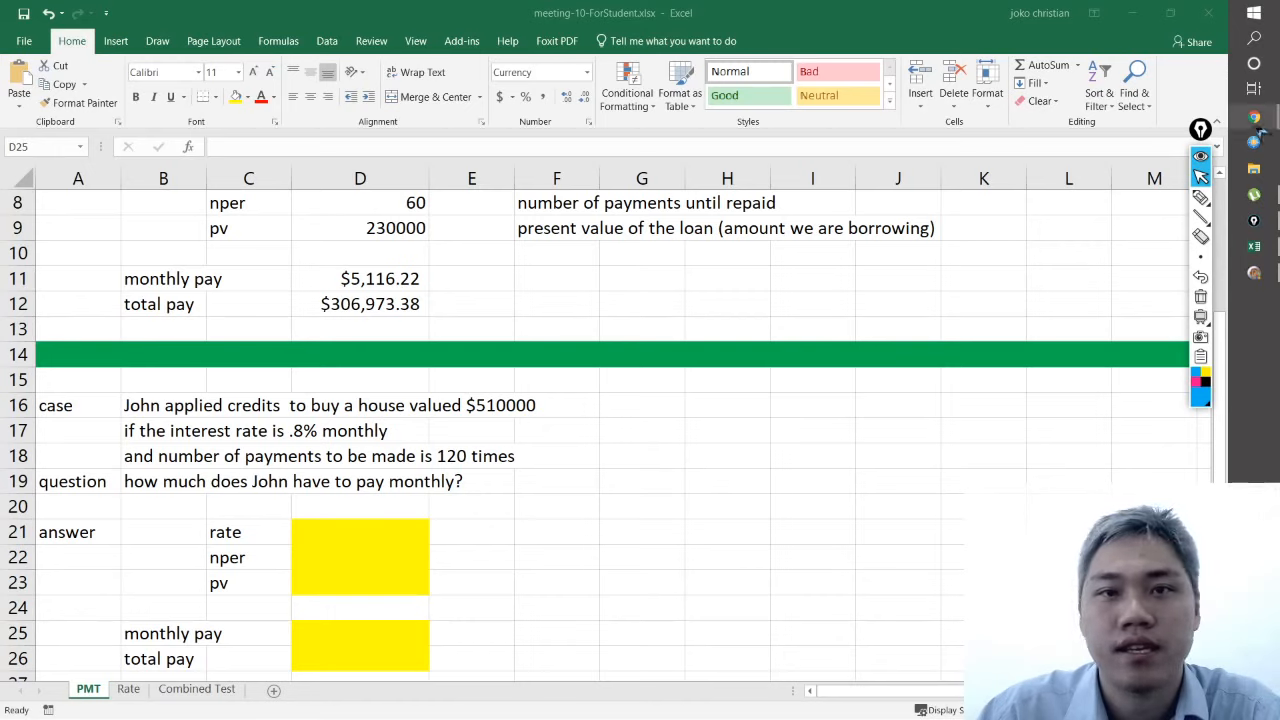
{"action": "mouse_move", "coordinate": [1254, 120]}
{"action": "left_click", "coordinate": [1134, 88]}
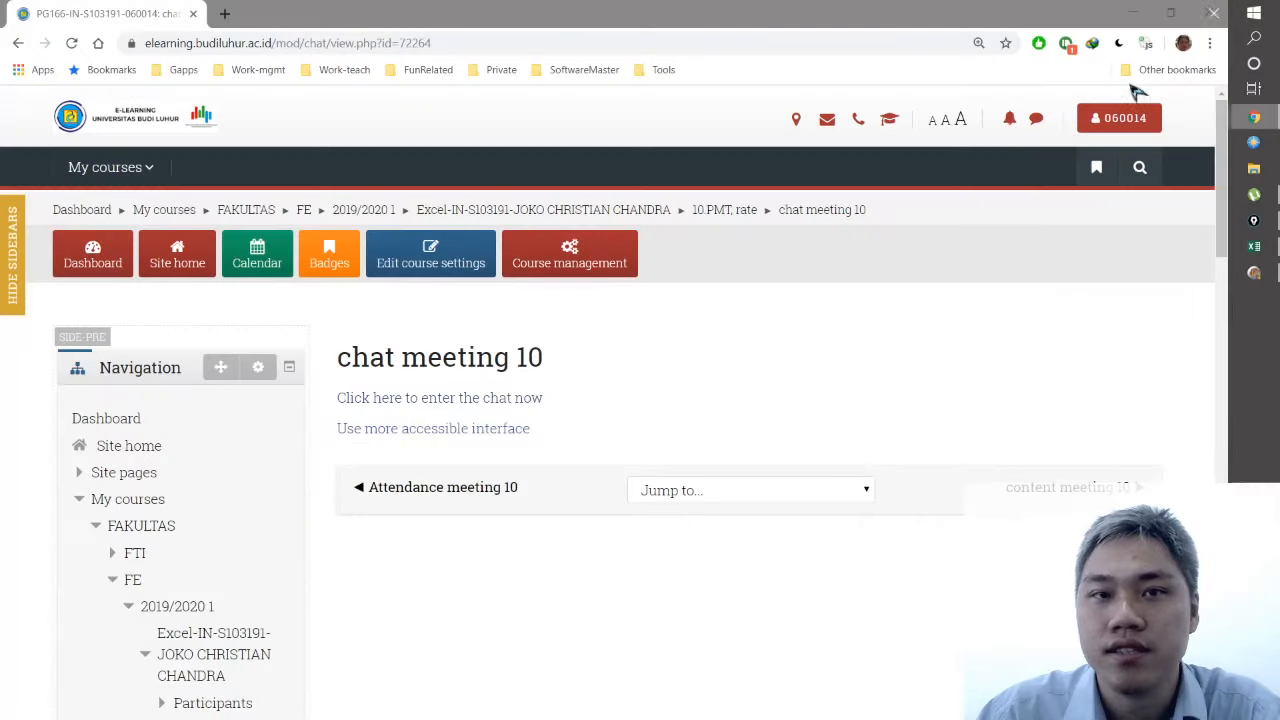
{"action": "scroll", "coordinate": [705, 452], "scroll_direction": "down", "scroll_amount": 2}
{"action": "scroll", "coordinate": [718, 448], "scroll_direction": "up", "scroll_amount": 2}
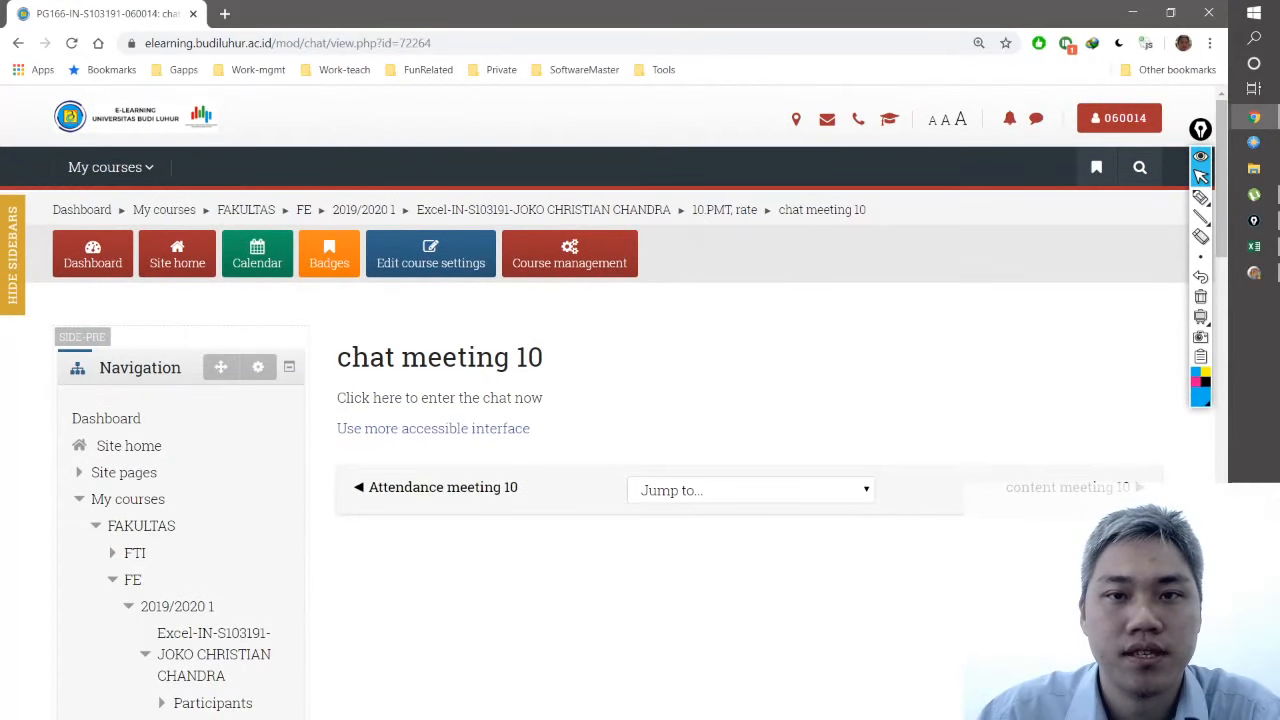
{"action": "left_click", "coordinate": [627, 220]}
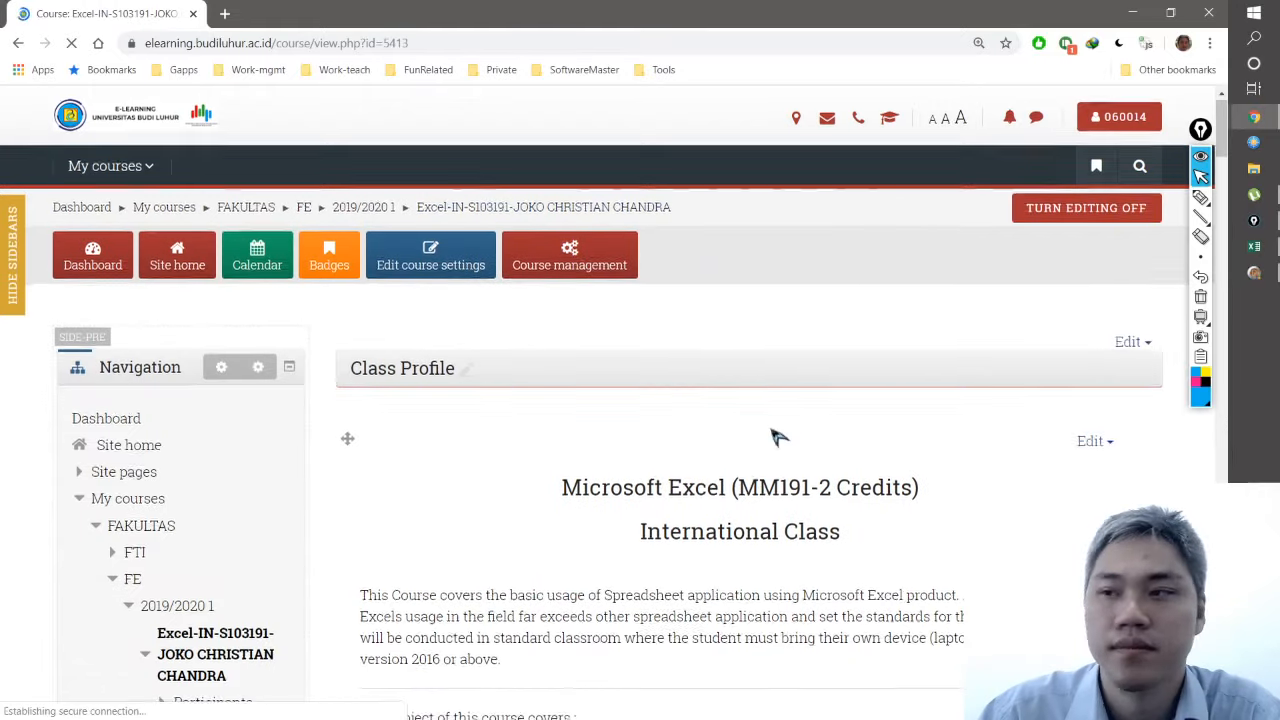
Step: Look through the course page for the "10.PMT, rate" section and examine its learning instructions and activities
{"action": "scroll", "coordinate": [778, 430], "scroll_direction": "down", "scroll_amount": 10}
{"action": "scroll", "coordinate": [778, 432], "scroll_direction": "down", "scroll_amount": 10}
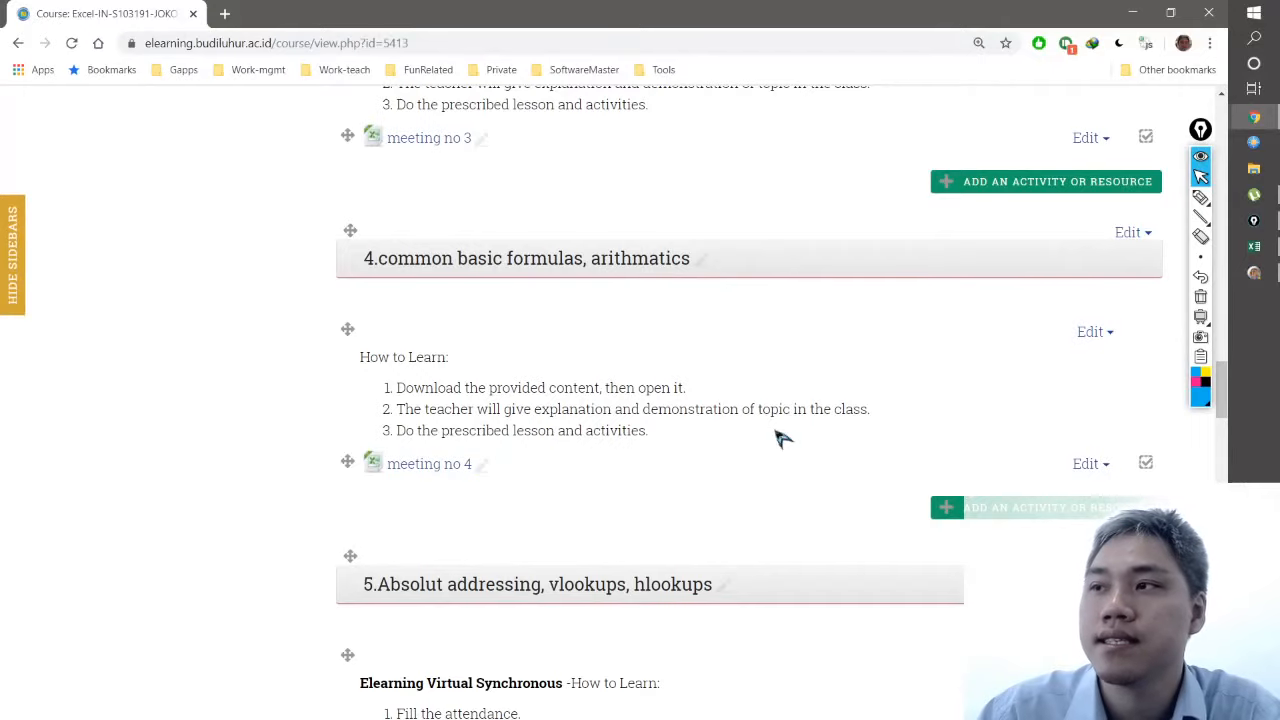
{"action": "scroll", "coordinate": [780, 432], "scroll_direction": "down", "scroll_amount": 10}
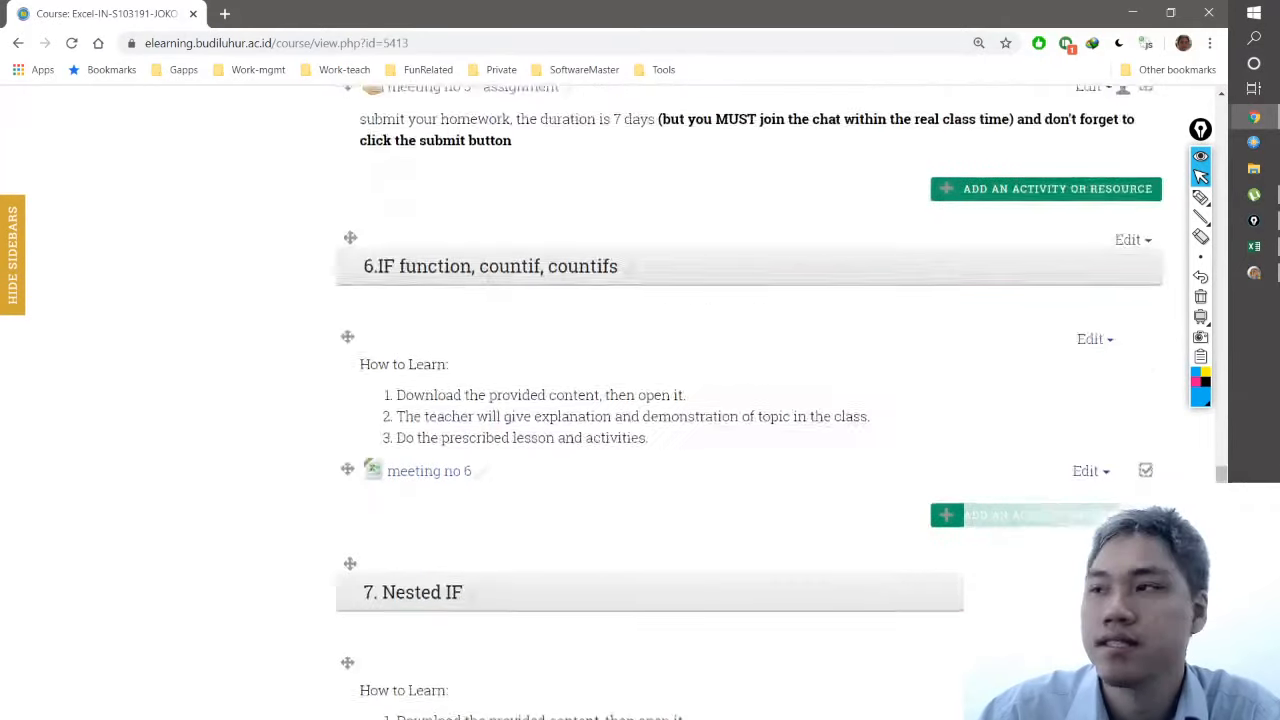
{"action": "scroll", "coordinate": [776, 426], "scroll_direction": "down", "scroll_amount": 10}
{"action": "scroll", "coordinate": [770, 430], "scroll_direction": "up", "scroll_amount": 6}
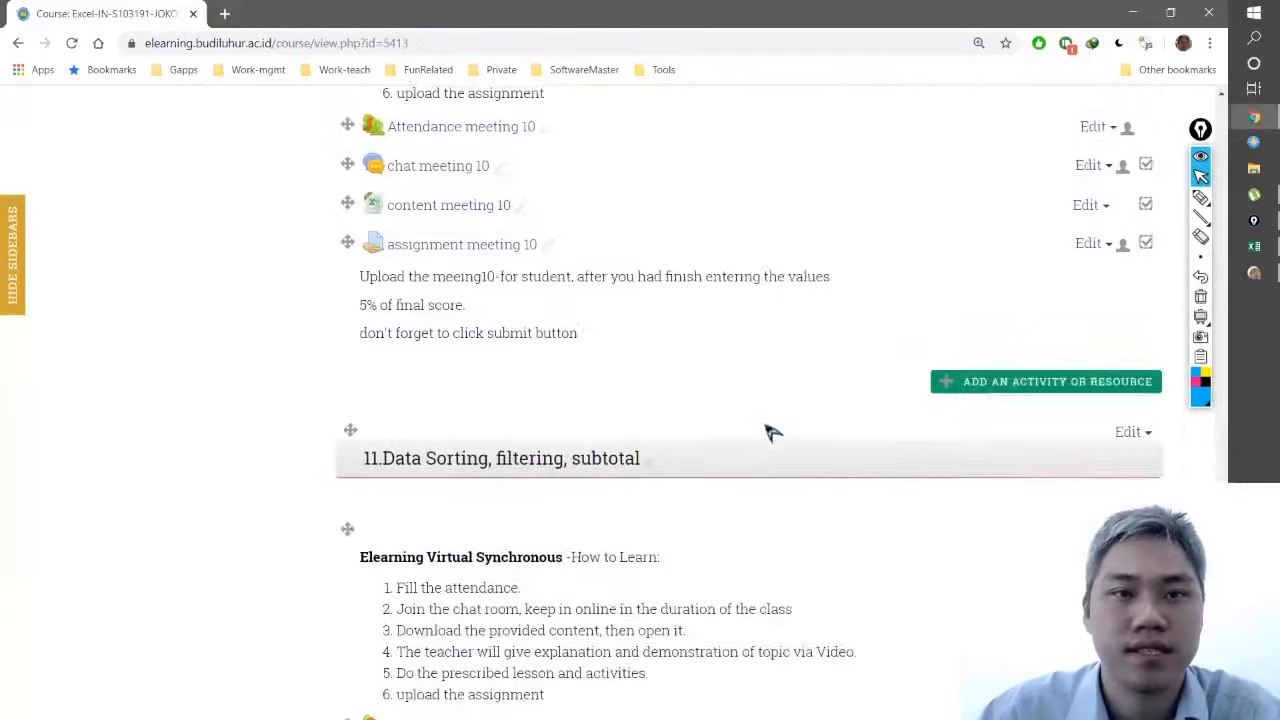
{"action": "scroll", "coordinate": [768, 430], "scroll_direction": "down", "scroll_amount": 1}
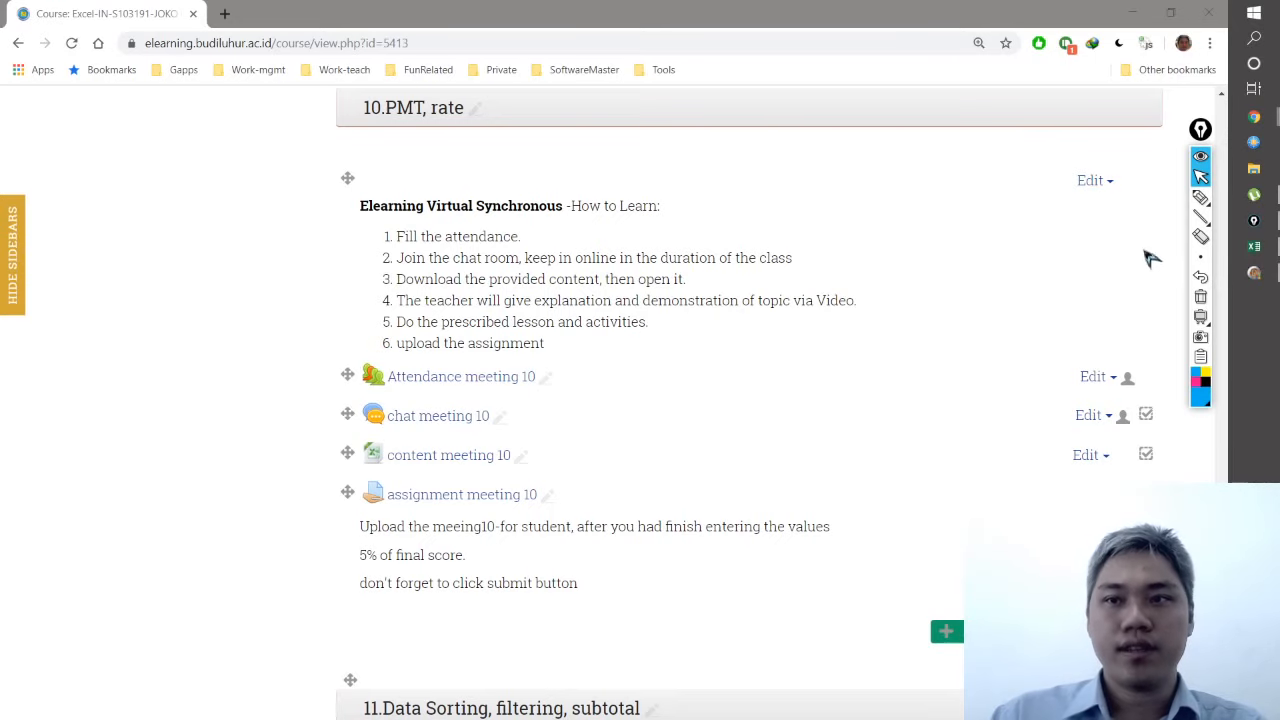
Step: Switch to the meeting-09-10-ForStudent.xlsx workbook in Excel and enlarge the example at the top of the CreditCardBill sheet
{"action": "left_click", "coordinate": [1202, 260]}
{"action": "left_click", "coordinate": [1254, 246]}
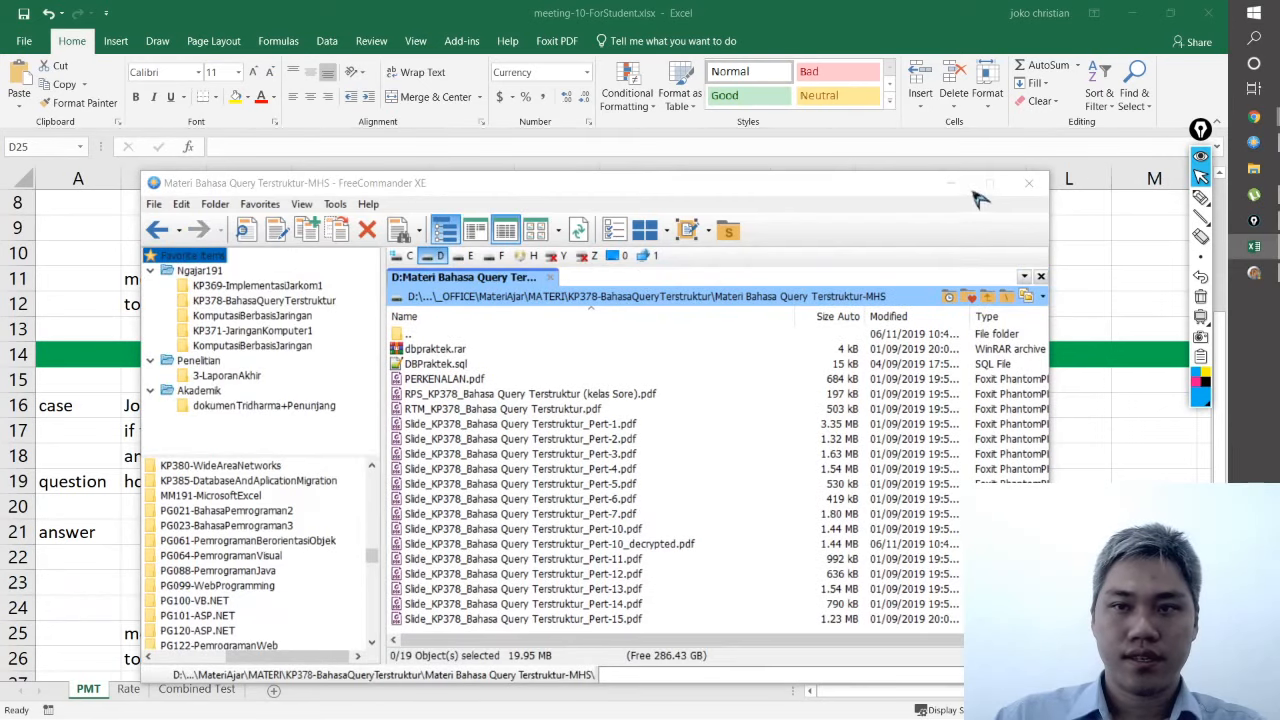
{"action": "left_click", "coordinate": [1028, 183]}
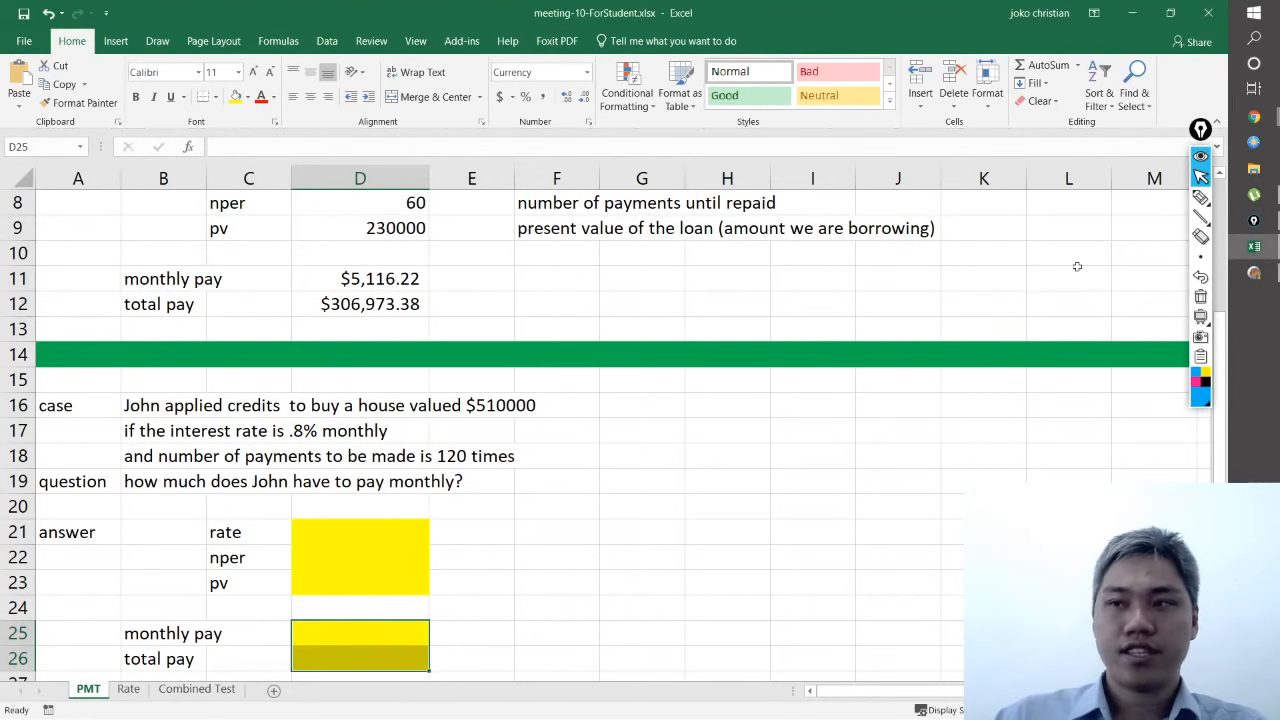
{"action": "left_click", "coordinate": [1254, 246]}
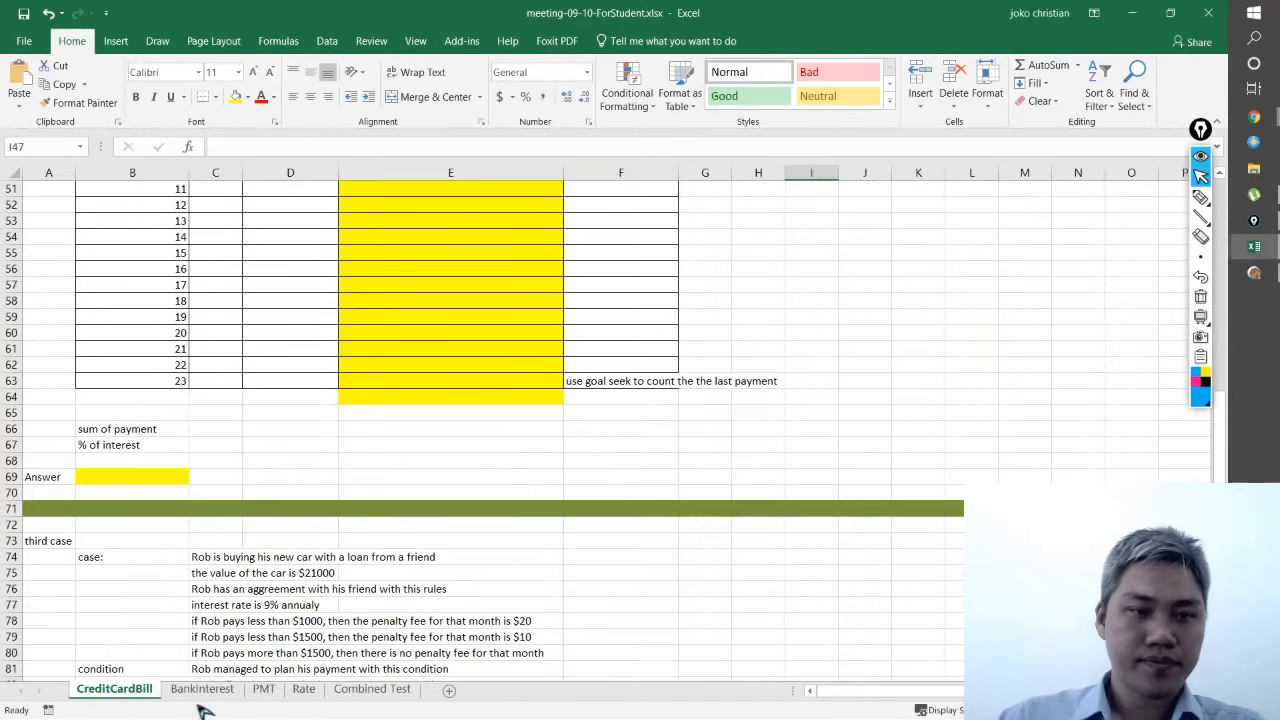
{"action": "scroll", "coordinate": [399, 598], "scroll_direction": "up", "scroll_amount": 14}
{"action": "scroll", "coordinate": [399, 598], "scroll_direction": "up", "scroll_amount": 3}
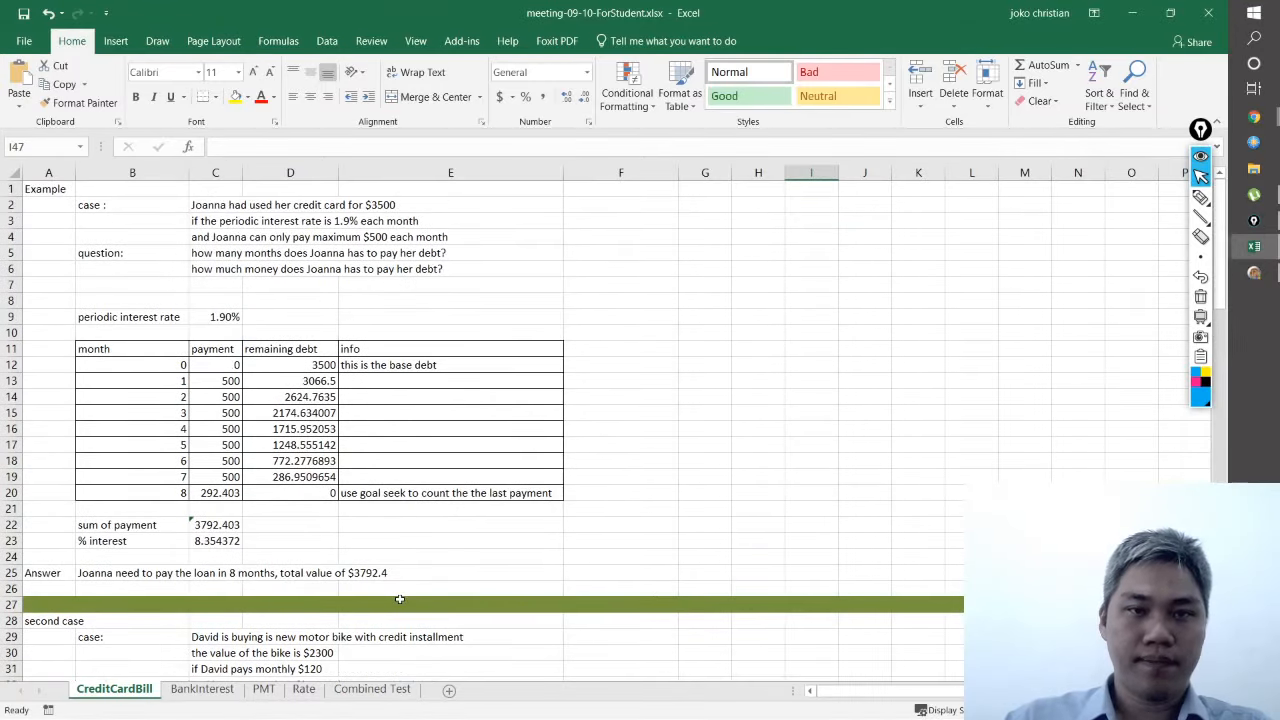
{"action": "scroll", "coordinate": [509, 632], "scroll_direction": "up", "scroll_amount": 5, "text": "ctrl"}
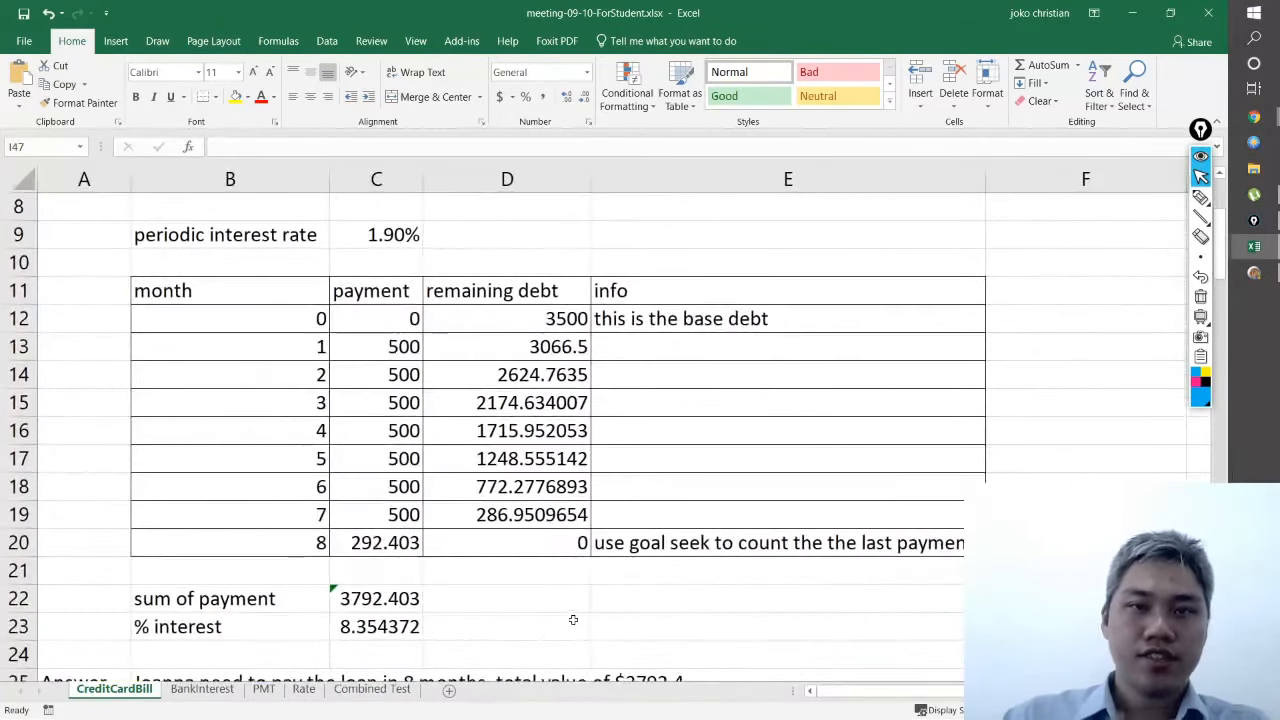
{"action": "scroll", "coordinate": [575, 622], "scroll_direction": "up", "scroll_amount": 3}
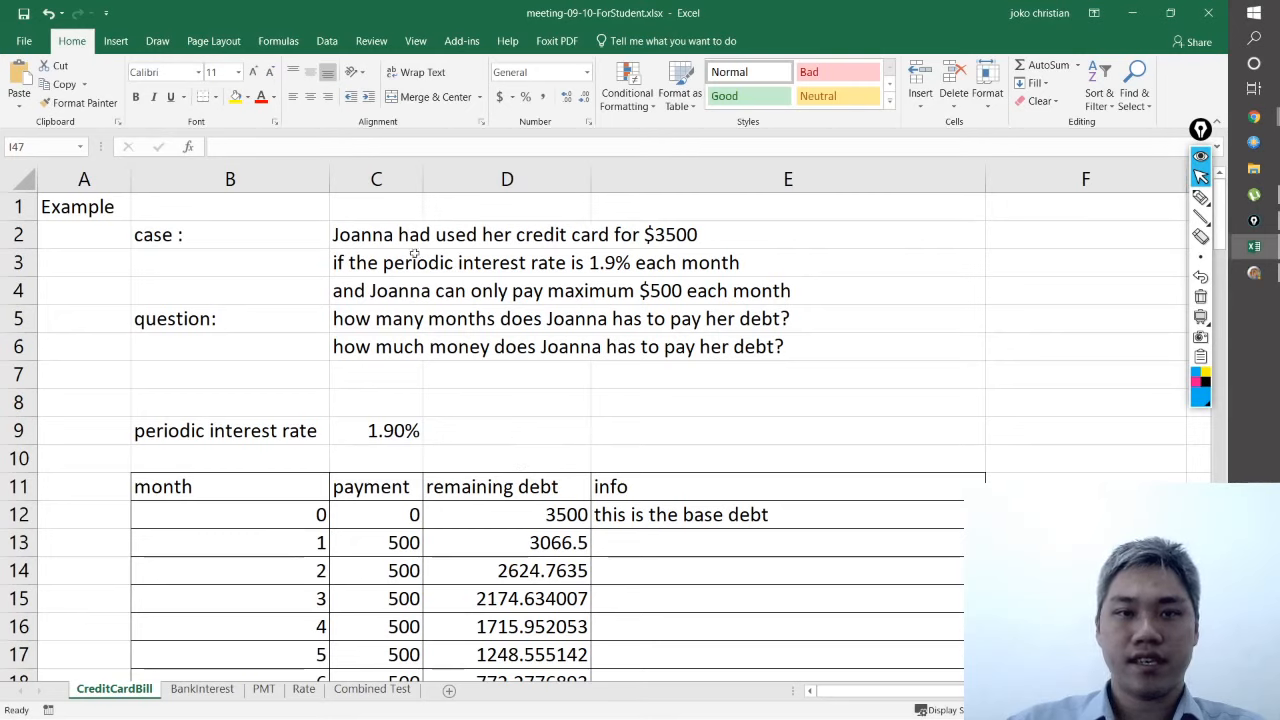
Step: Examine the credit card case in C2 and compare its stated monthly rate with the periodic interest rate in C9
{"action": "left_click", "coordinate": [384, 235]}
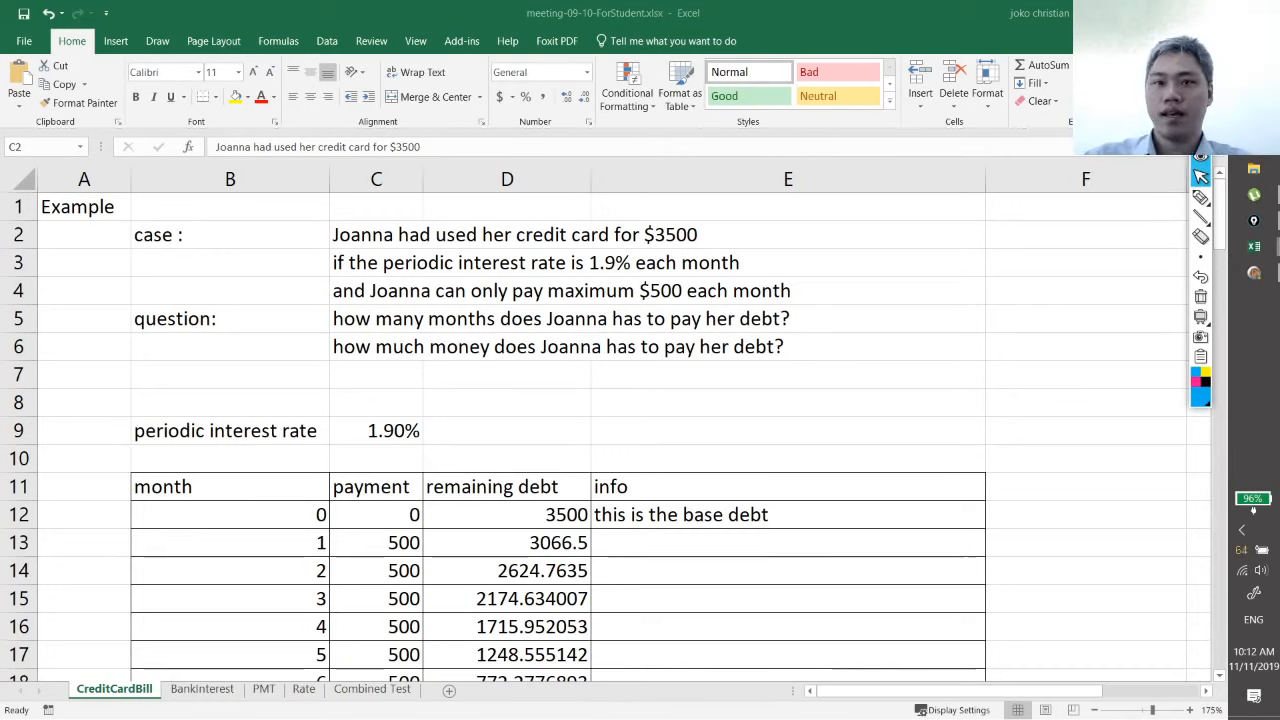
{"action": "key", "text": "alt+Tab"}
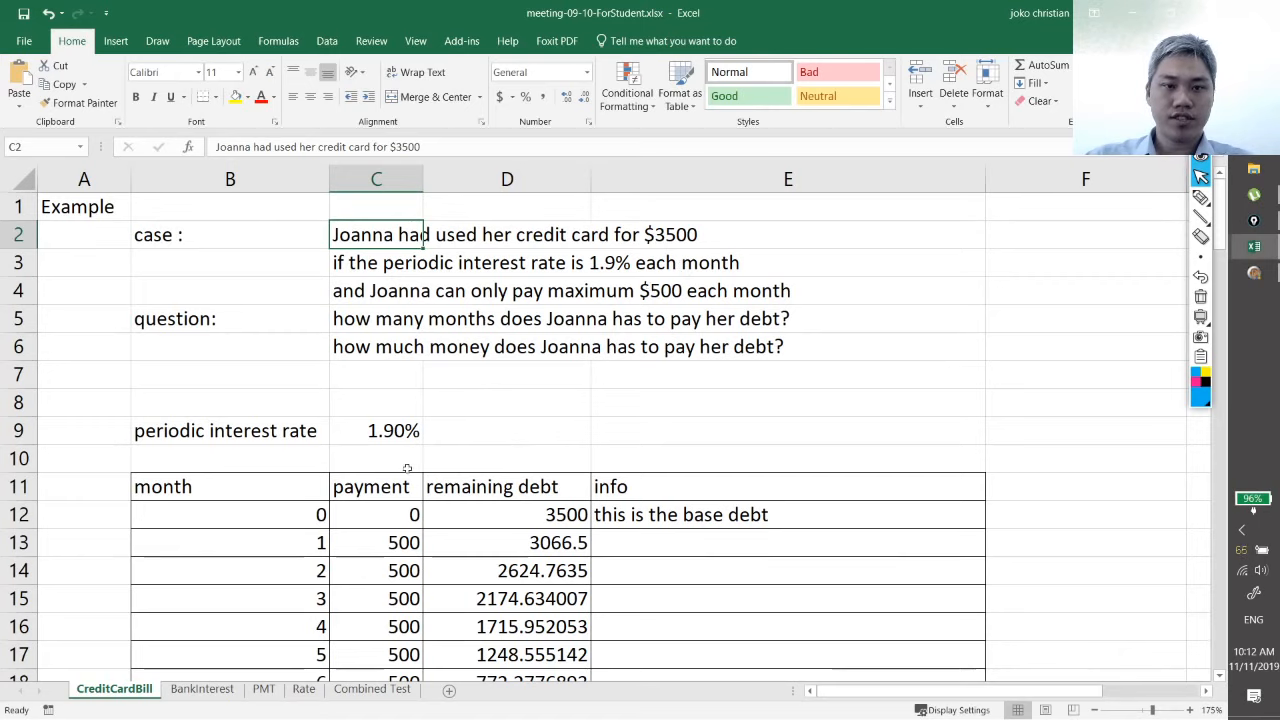
{"action": "left_click", "coordinate": [390, 435]}
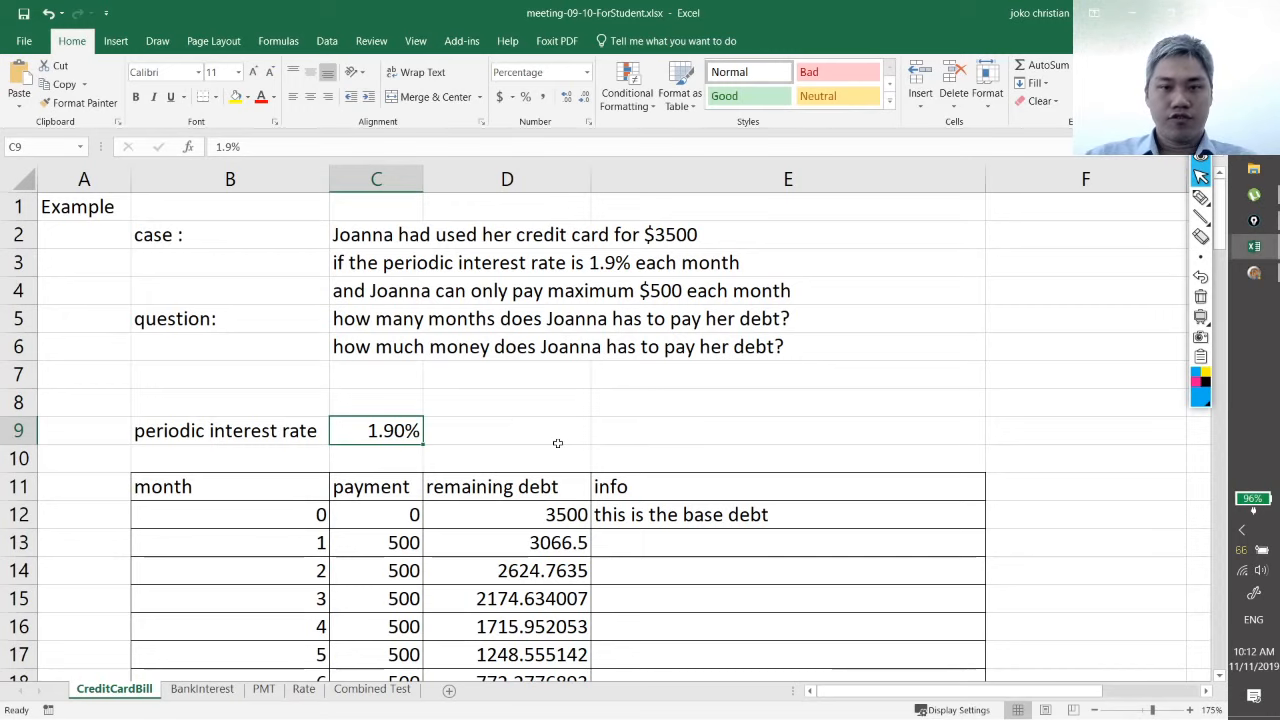
{"action": "left_click", "coordinate": [602, 263]}
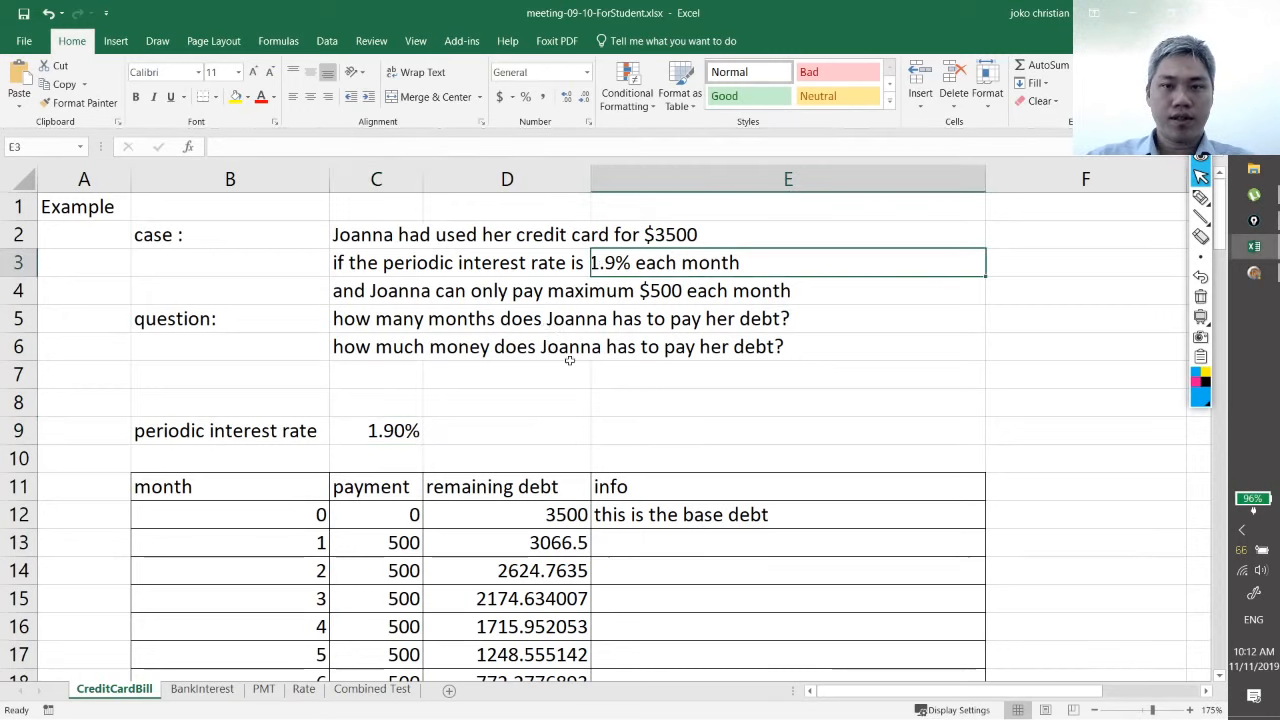
{"action": "left_click", "coordinate": [387, 437]}
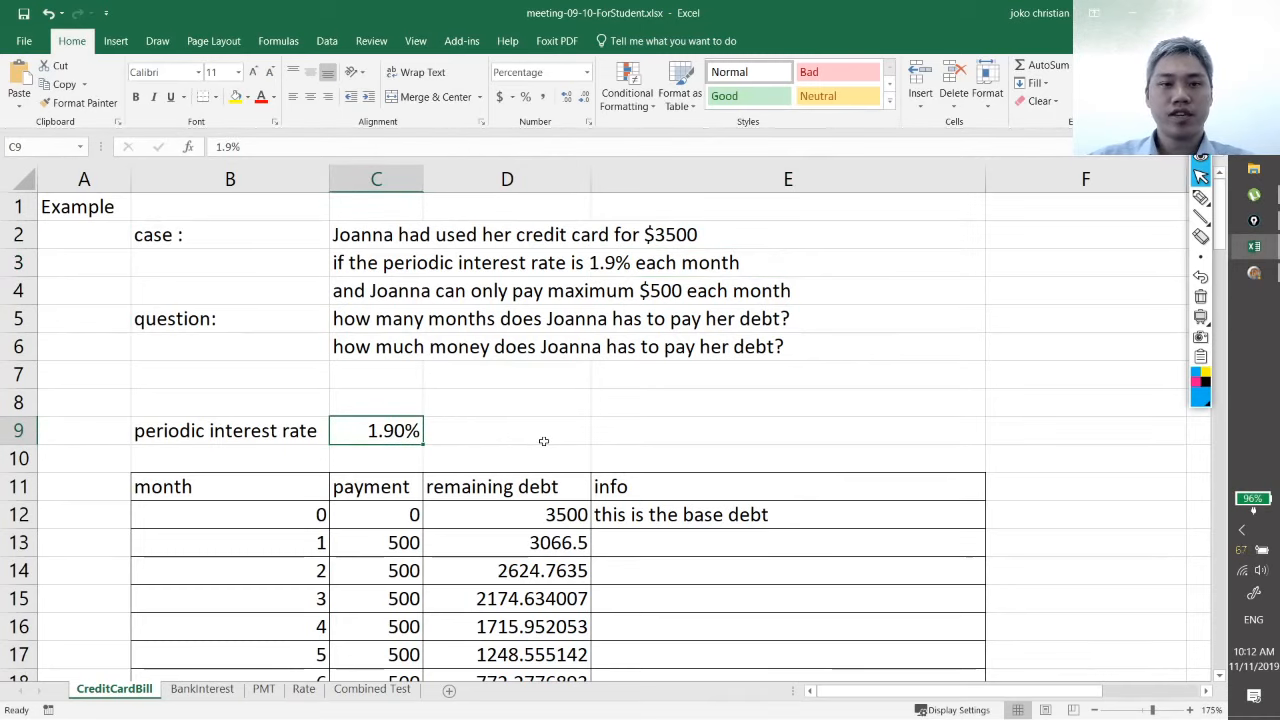
Step: Examine the example's repayment table in B11:E20 and its month, payment, remaining debt and info columns
{"action": "scroll", "coordinate": [544, 441], "scroll_direction": "down", "scroll_amount": 2}
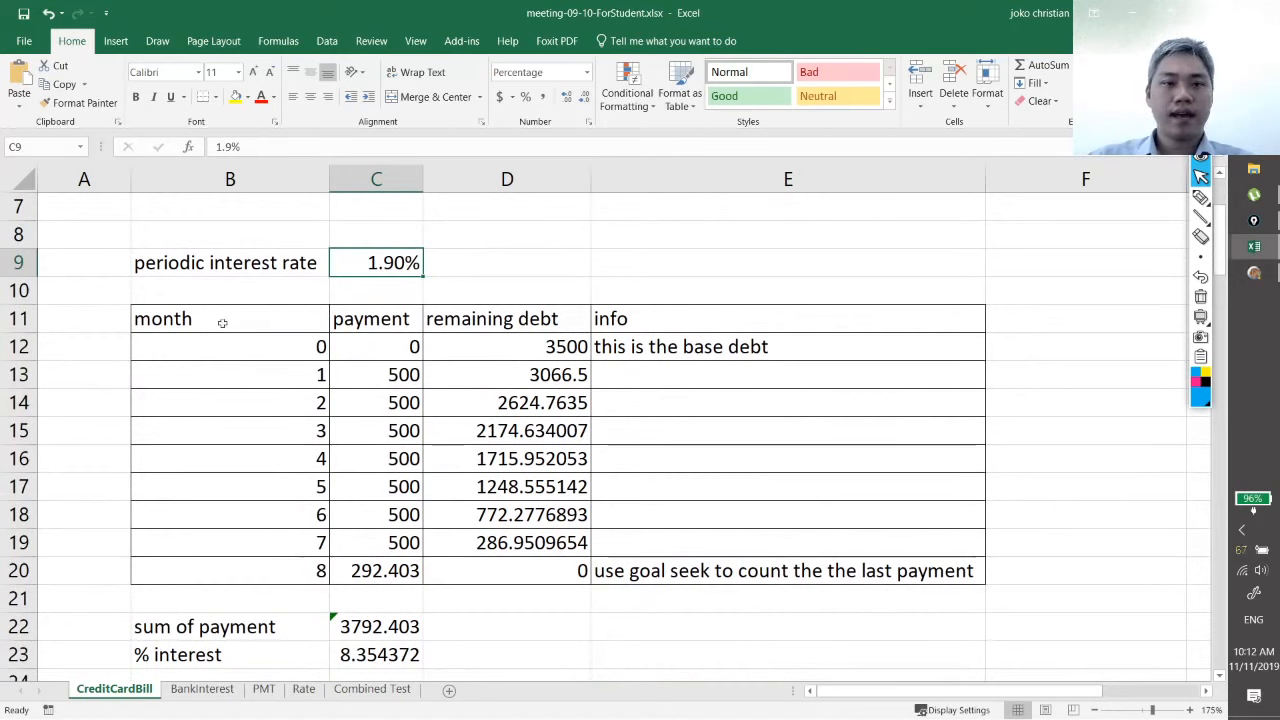
{"action": "left_click_drag", "start_coordinate": [172, 319], "coordinate": [788, 571]}
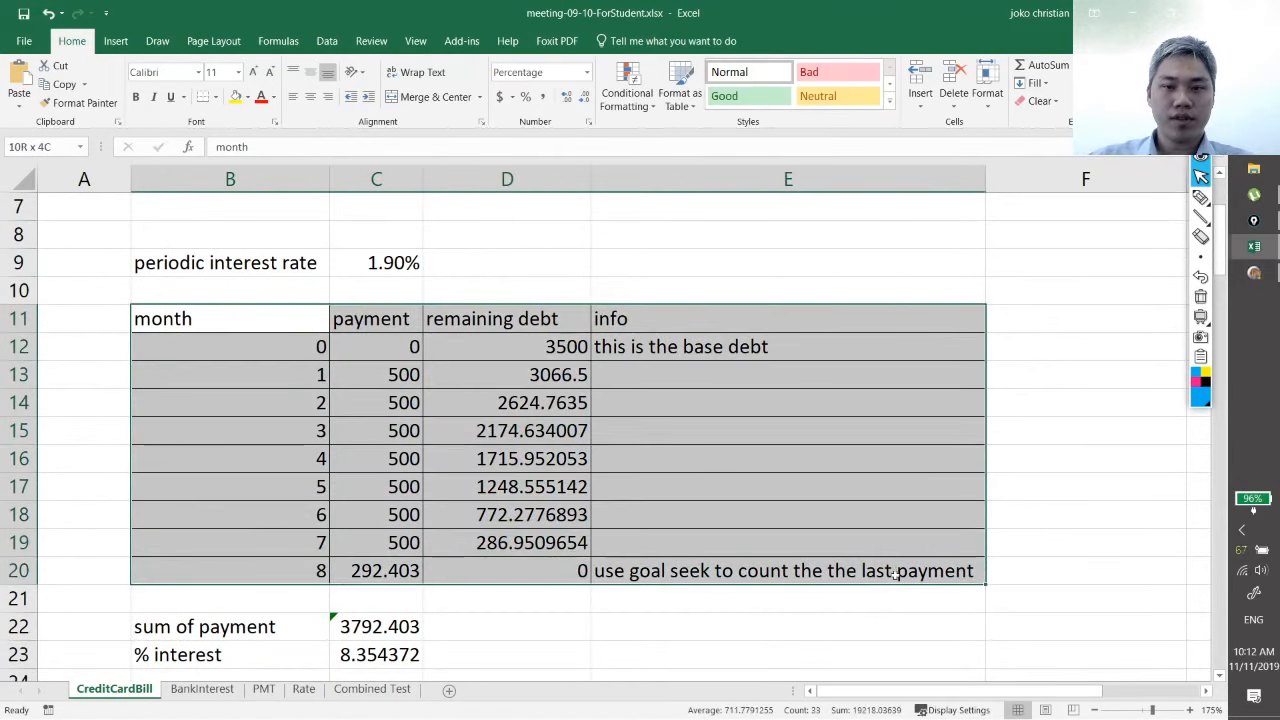
{"action": "left_click", "coordinate": [790, 648]}
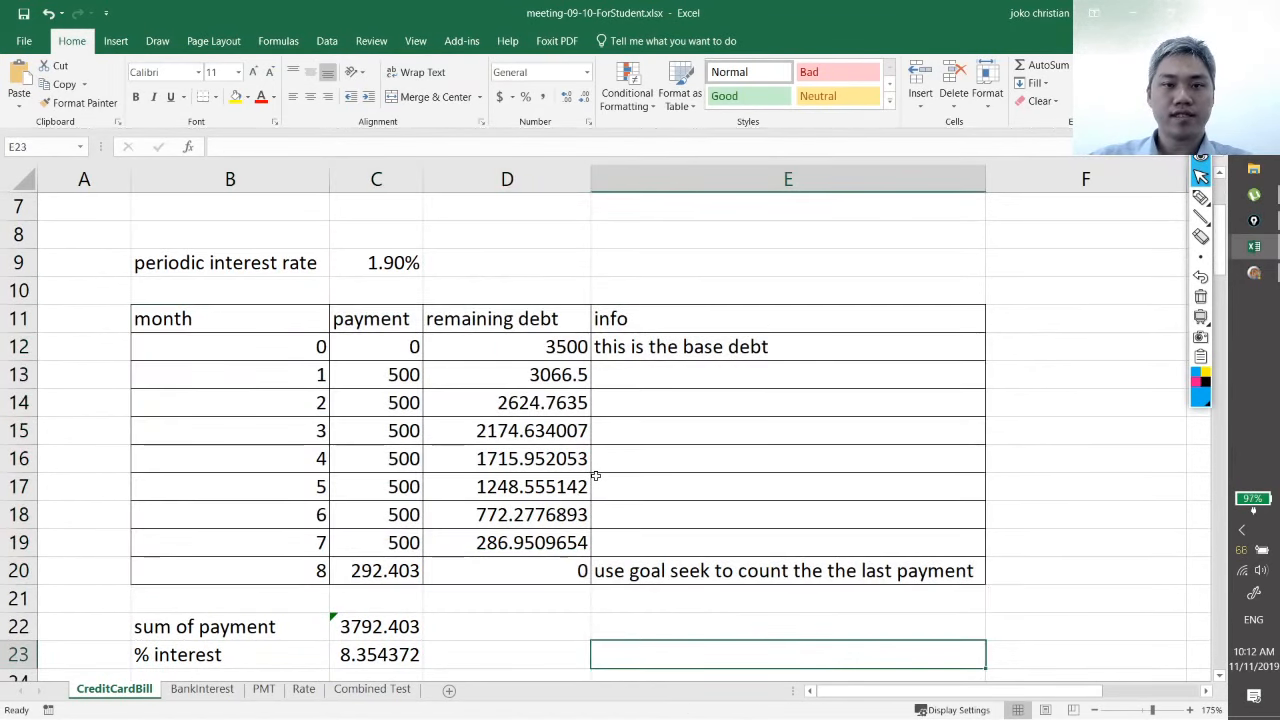
{"action": "left_click", "coordinate": [282, 351]}
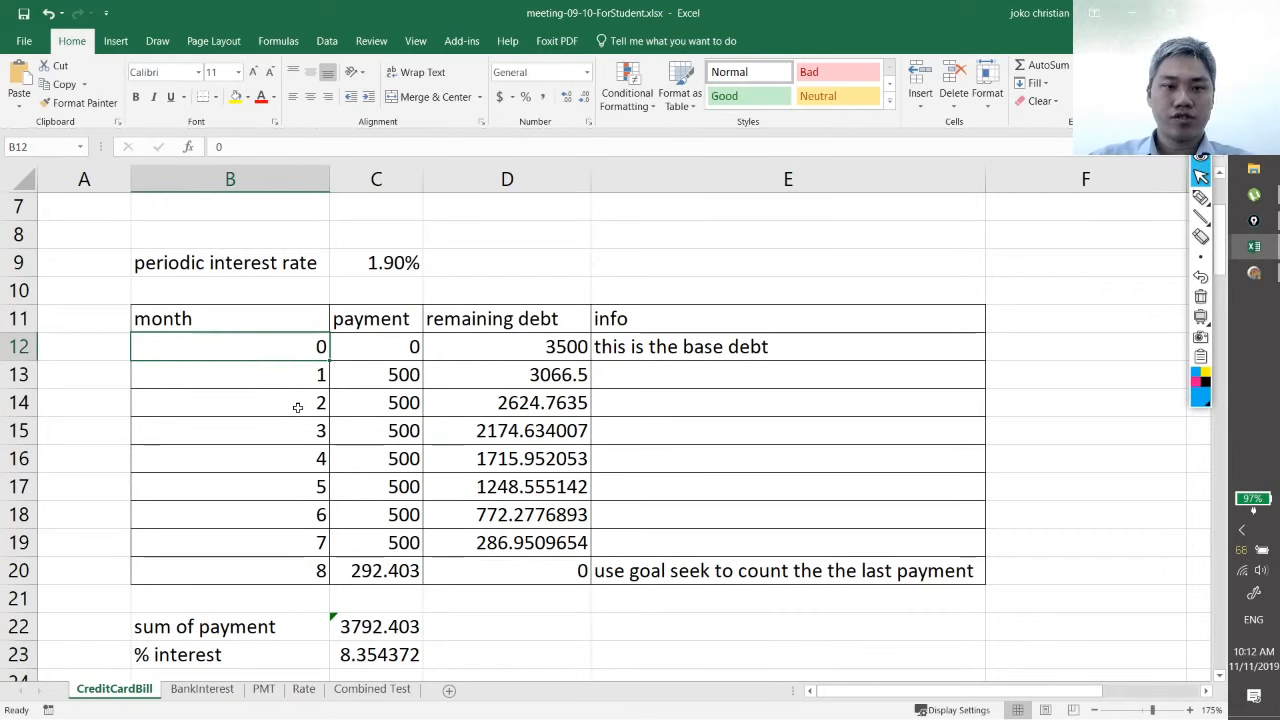
{"action": "left_click", "coordinate": [393, 342]}
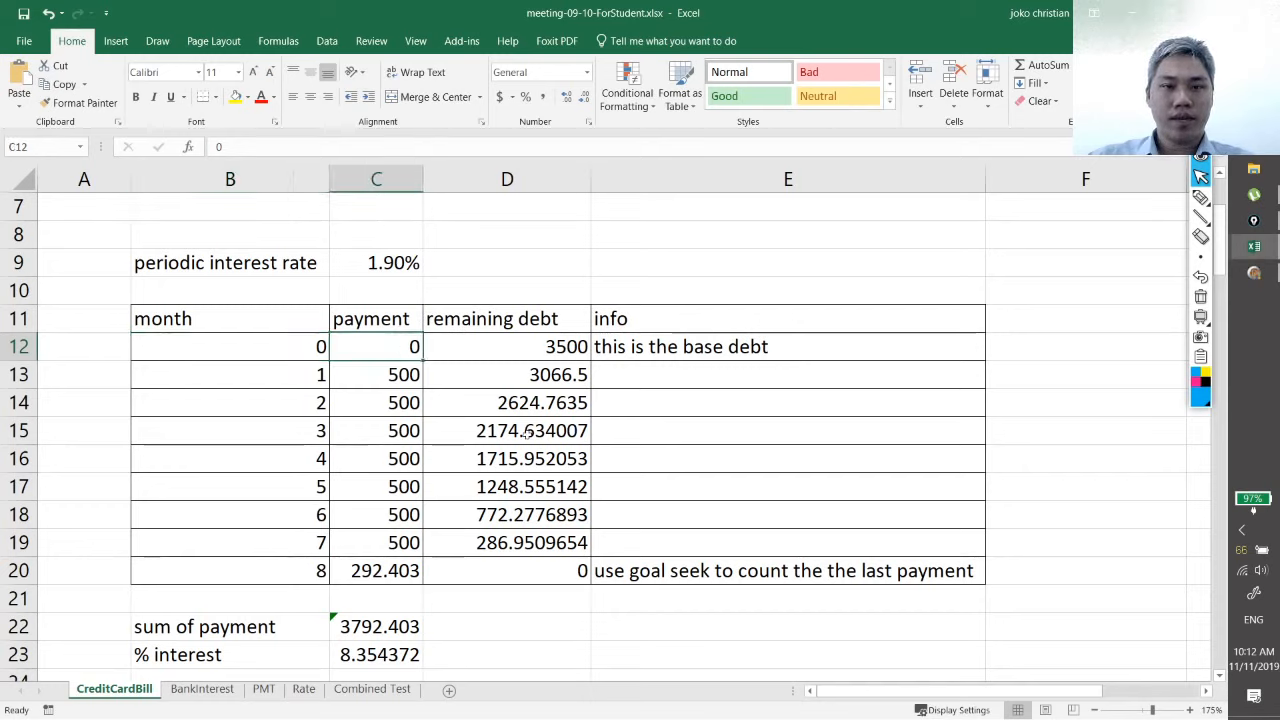
{"action": "left_click", "coordinate": [515, 319]}
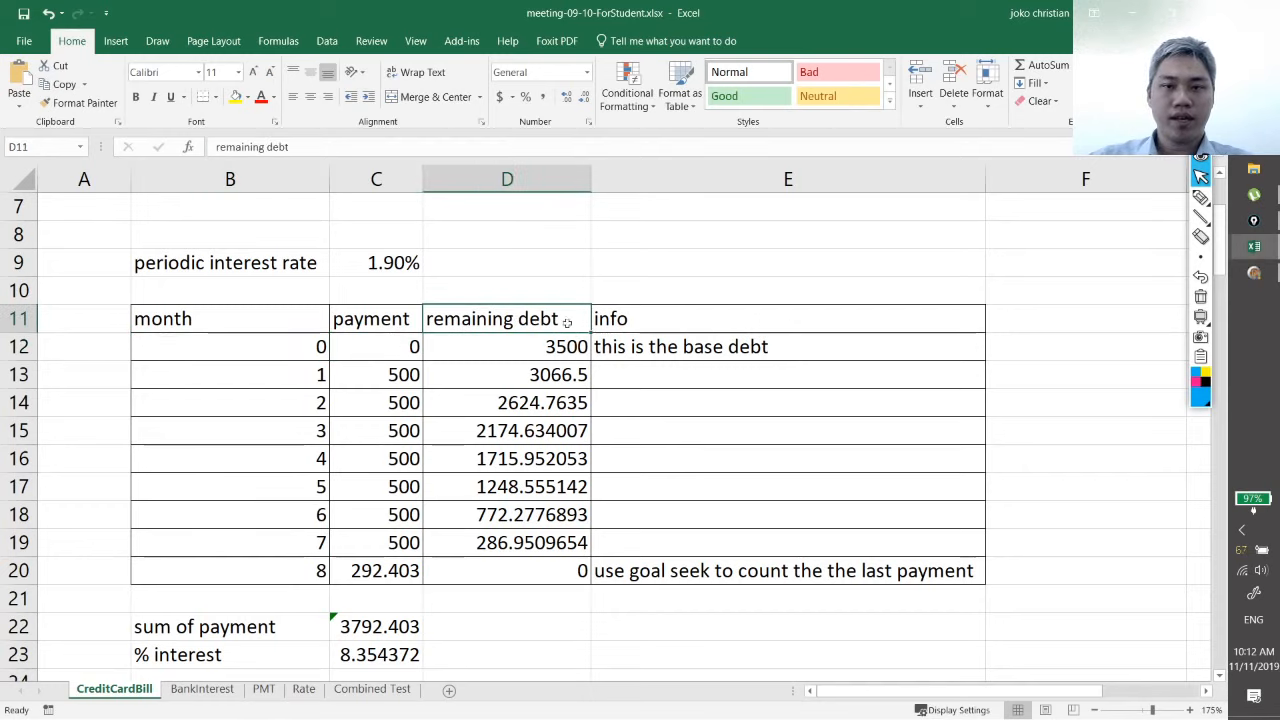
{"action": "left_click", "coordinate": [685, 324]}
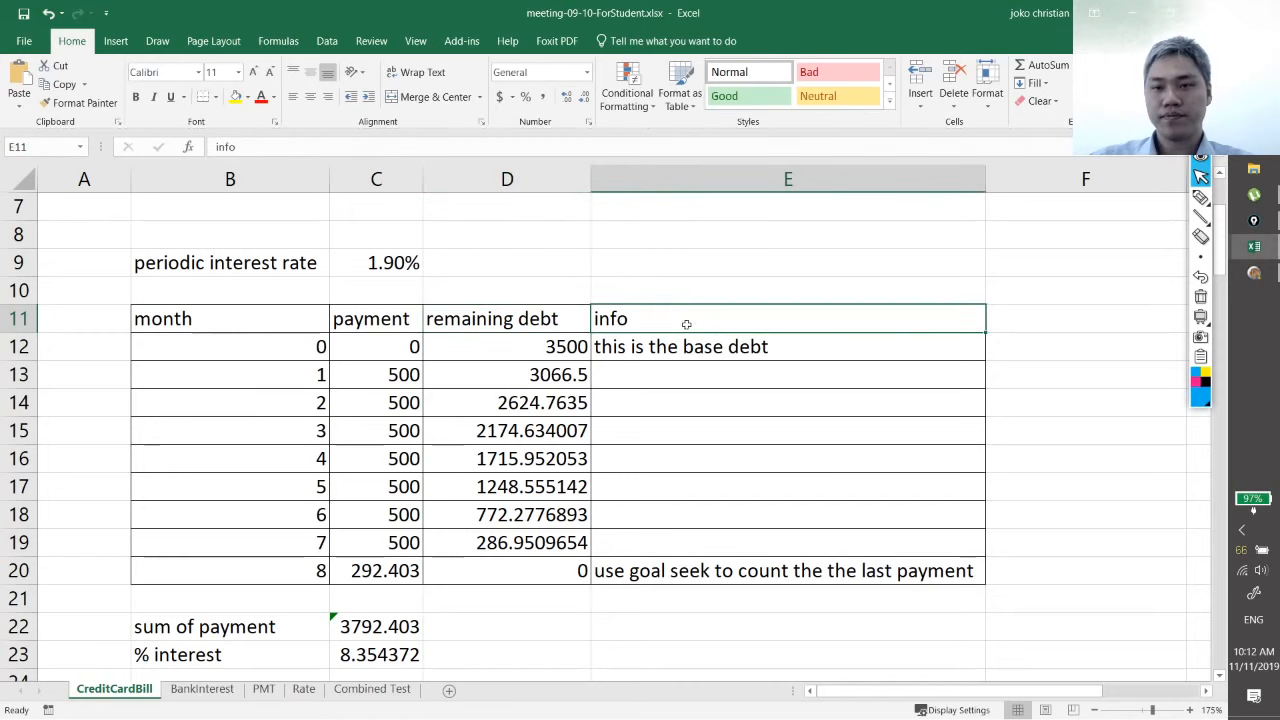
Step: Compare the debt and maximum payment in the case text with the month 0 base debt and month 1 payment
{"action": "scroll", "coordinate": [597, 394], "scroll_direction": "up", "scroll_amount": 2}
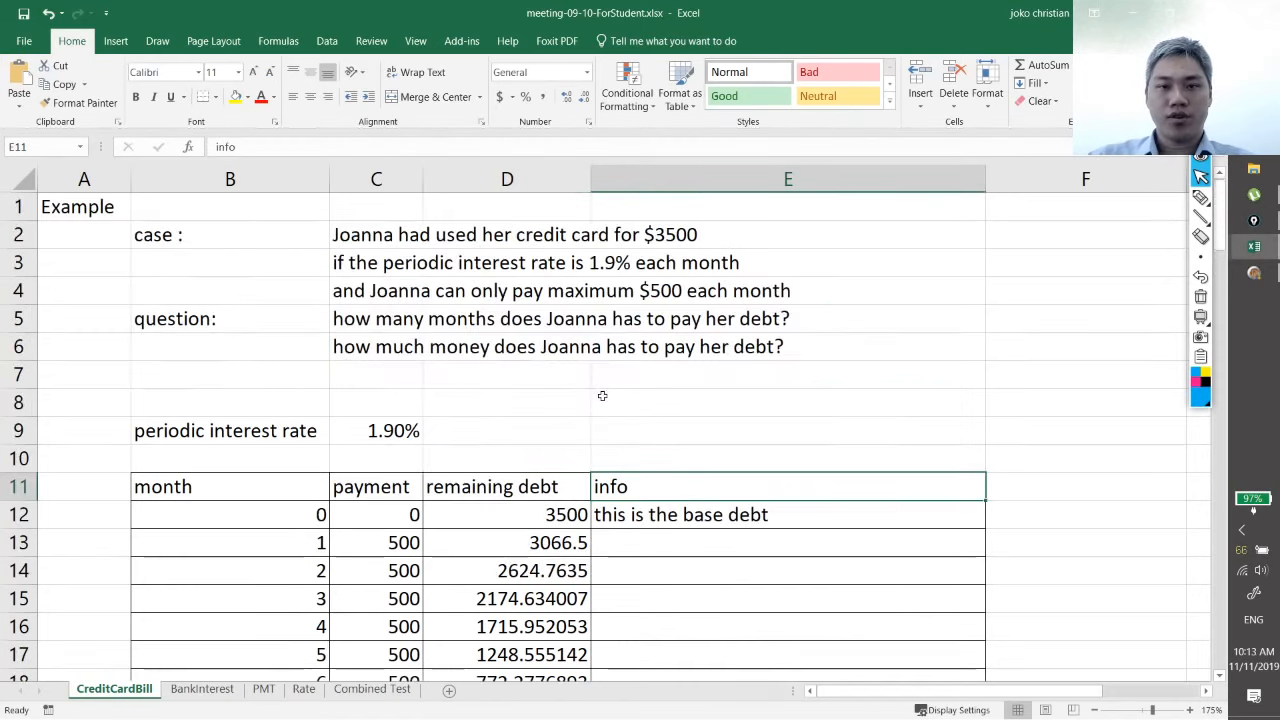
{"action": "scroll", "coordinate": [526, 297], "scroll_direction": "down", "scroll_amount": 1}
{"action": "scroll", "coordinate": [549, 352], "scroll_direction": "up", "scroll_amount": 1}
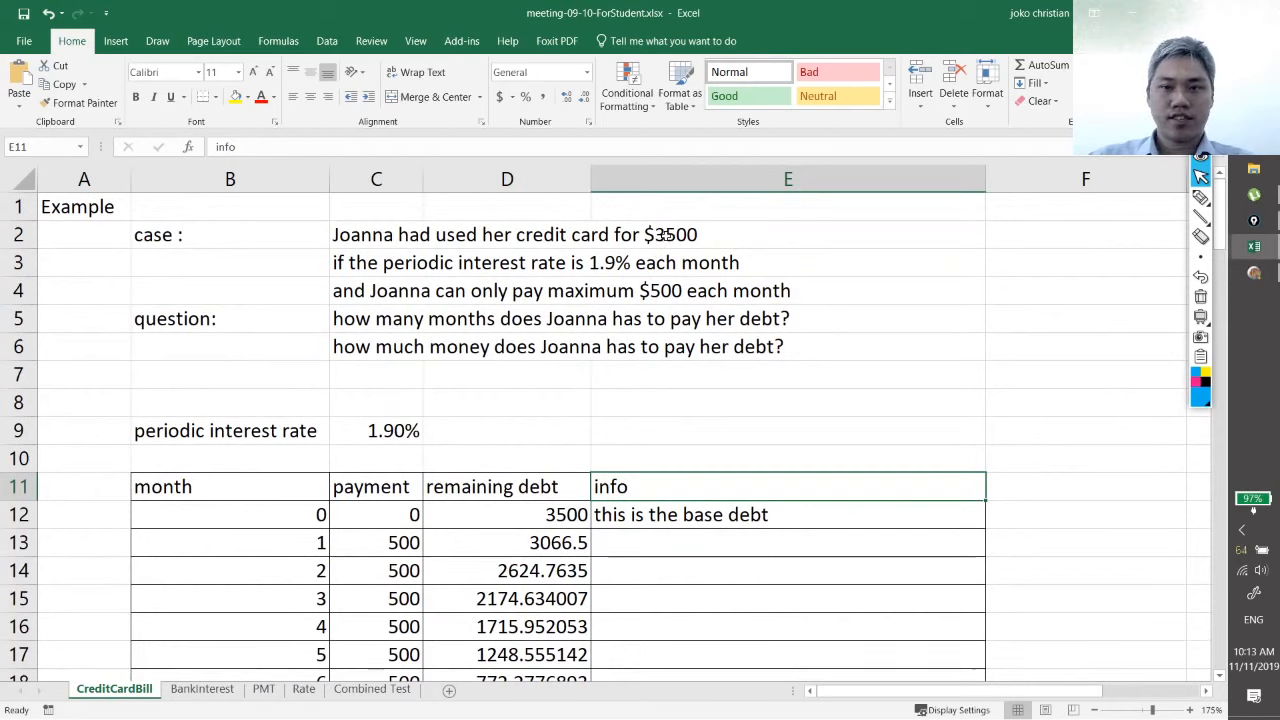
{"action": "left_click", "coordinate": [557, 514]}
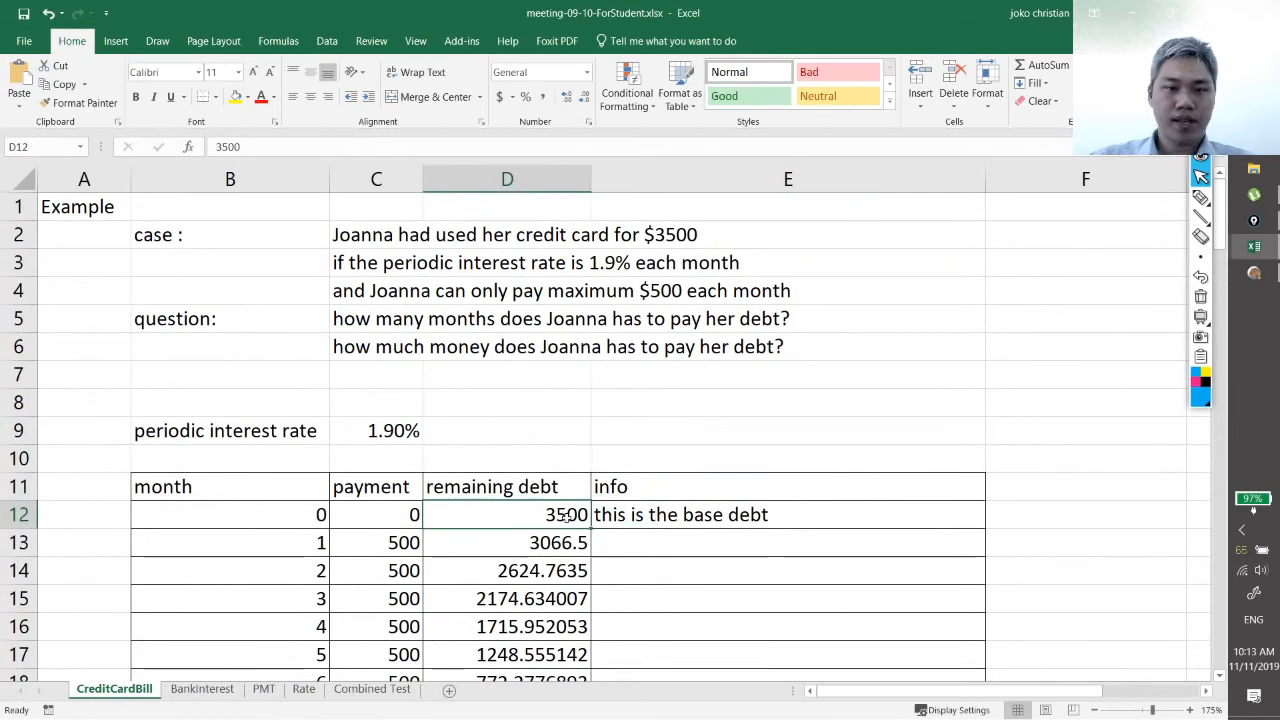
{"action": "left_click", "coordinate": [293, 552]}
{"action": "left_click", "coordinate": [377, 601]}
{"action": "left_click", "coordinate": [396, 546]}
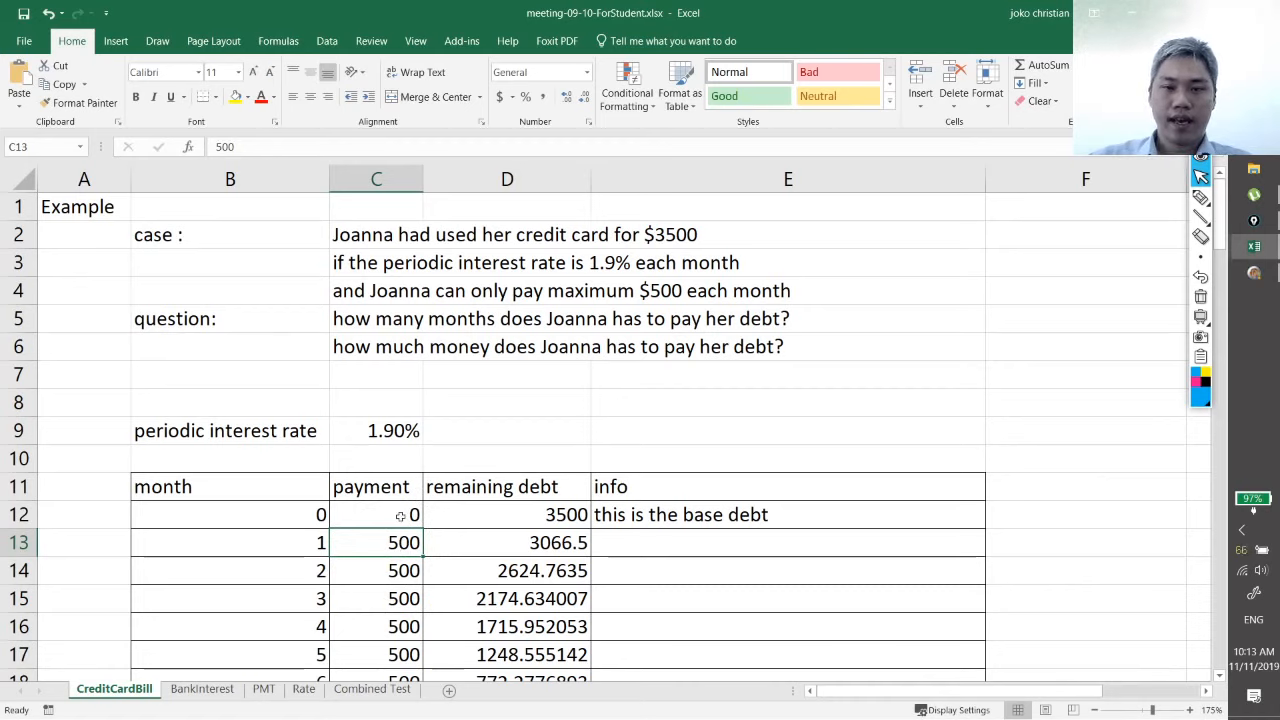
Step: Open the month 1 remaining debt formula in D13 for editing and highlight its D12 and (D12*$C$9) parts
{"action": "left_click", "coordinate": [550, 541]}
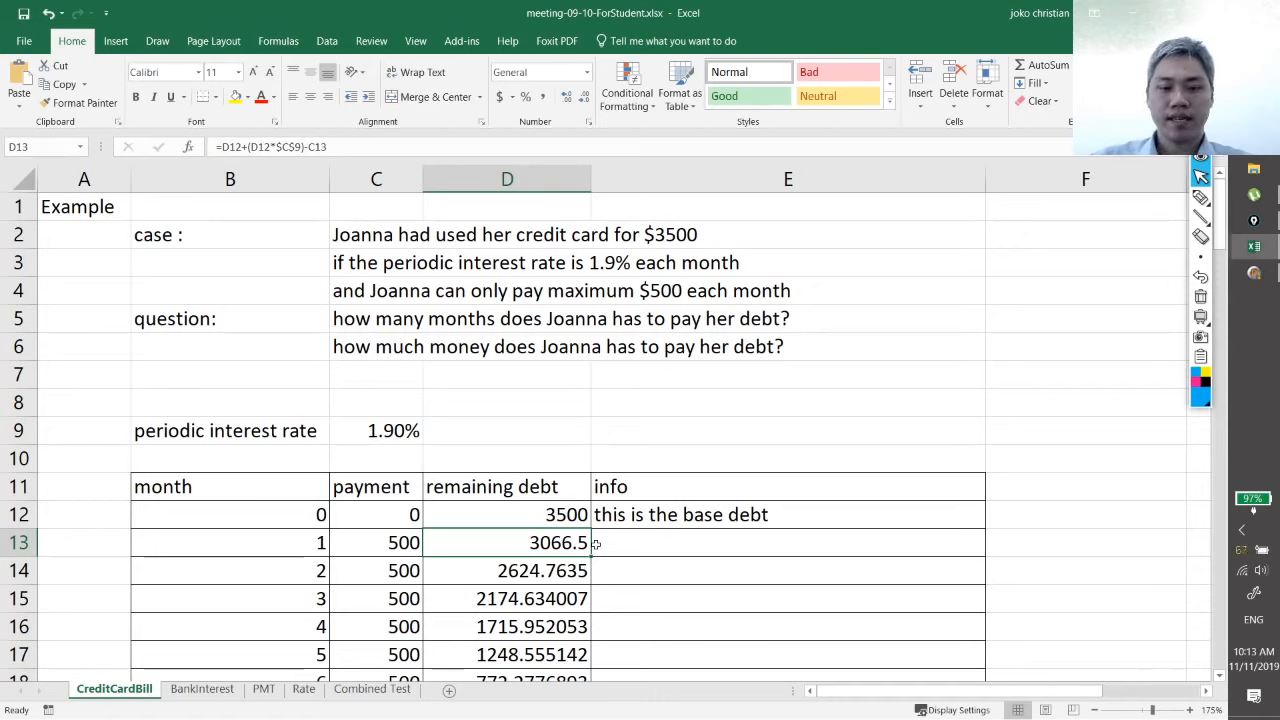
{"action": "double_click", "coordinate": [585, 543]}
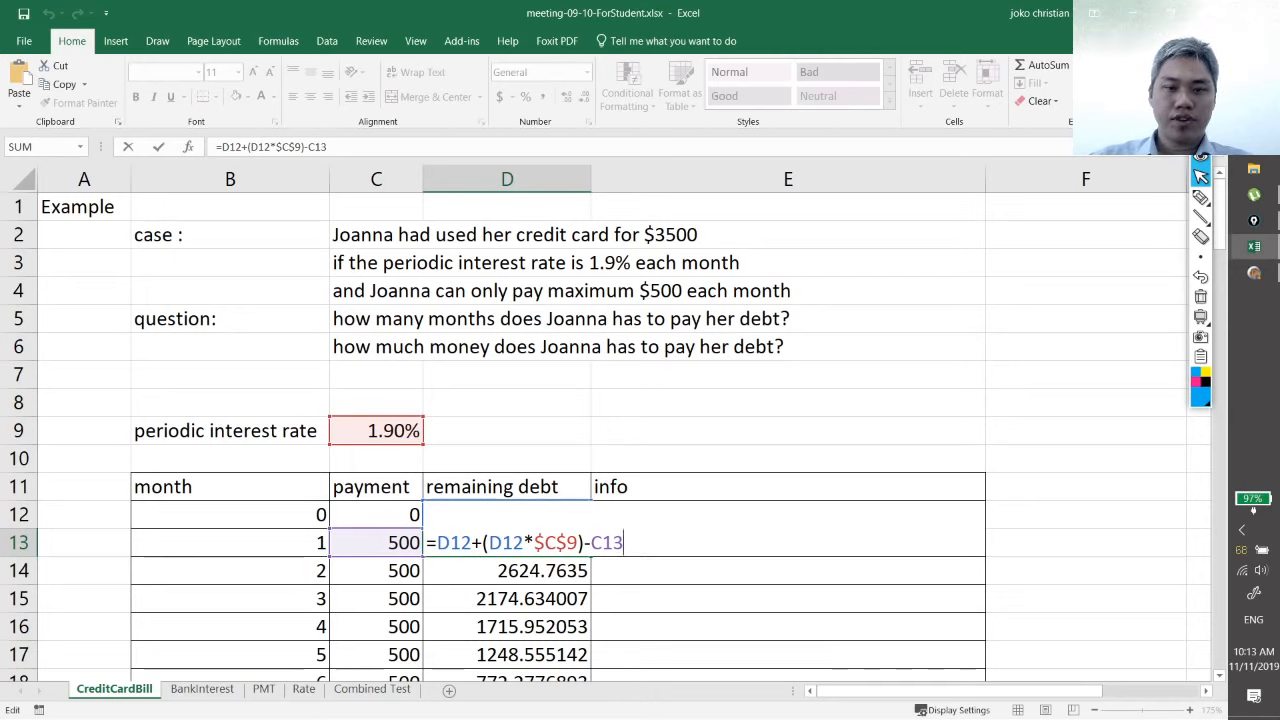
{"action": "double_click", "coordinate": [455, 542]}
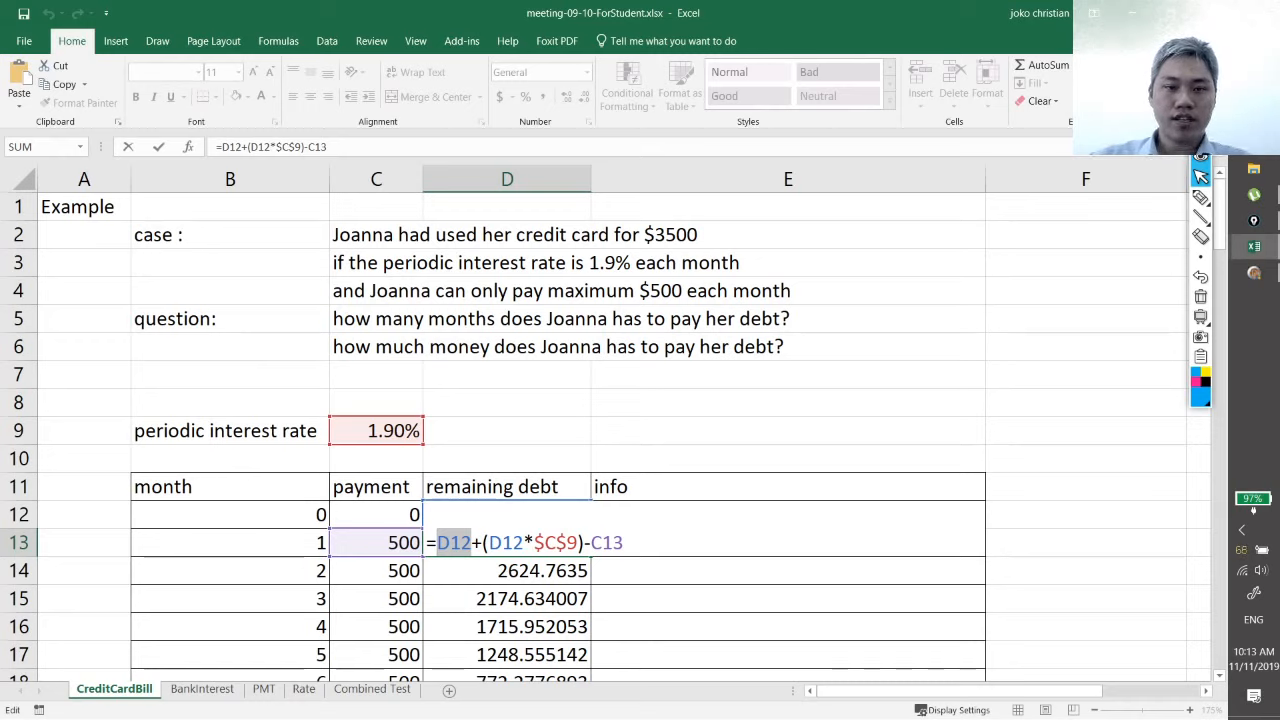
{"action": "left_click_drag", "start_coordinate": [483, 542], "coordinate": [578, 542]}
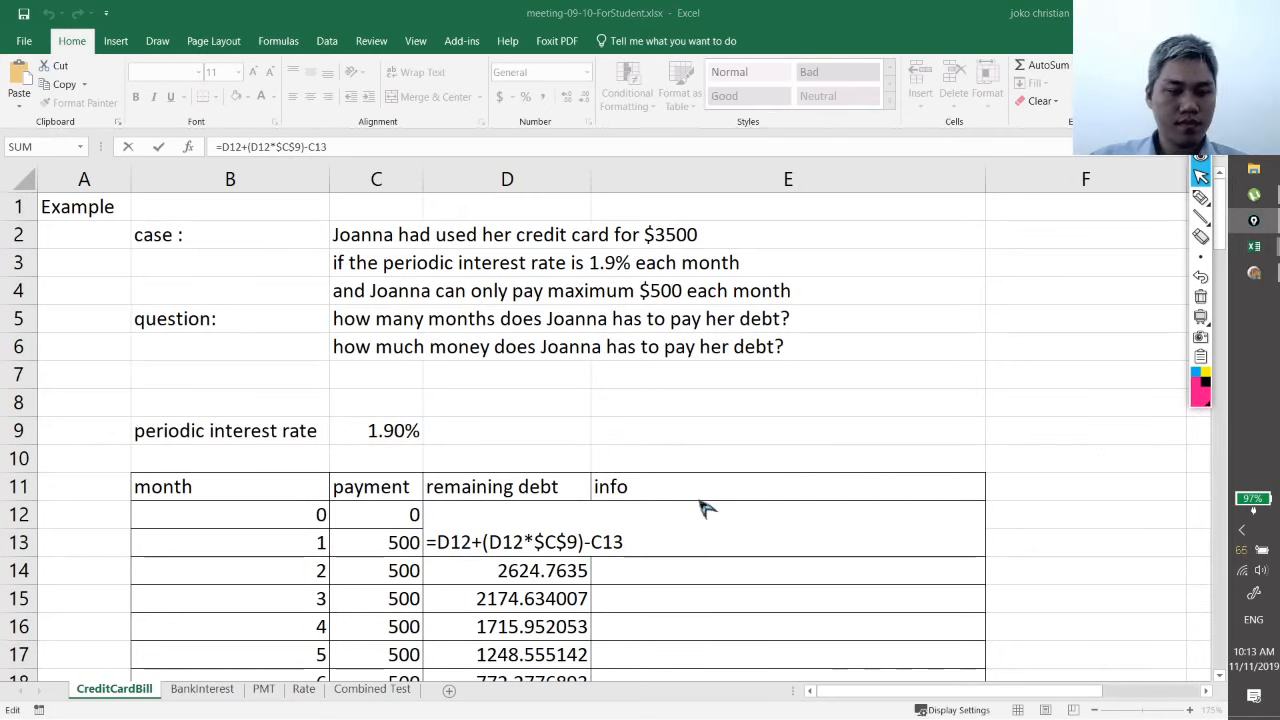
Step: Annotate the D13 formula with a pen arrow pointing to its first D12 term and a handwritten "previous" label above it
{"action": "key", "text": "ctrl+shift+p"}
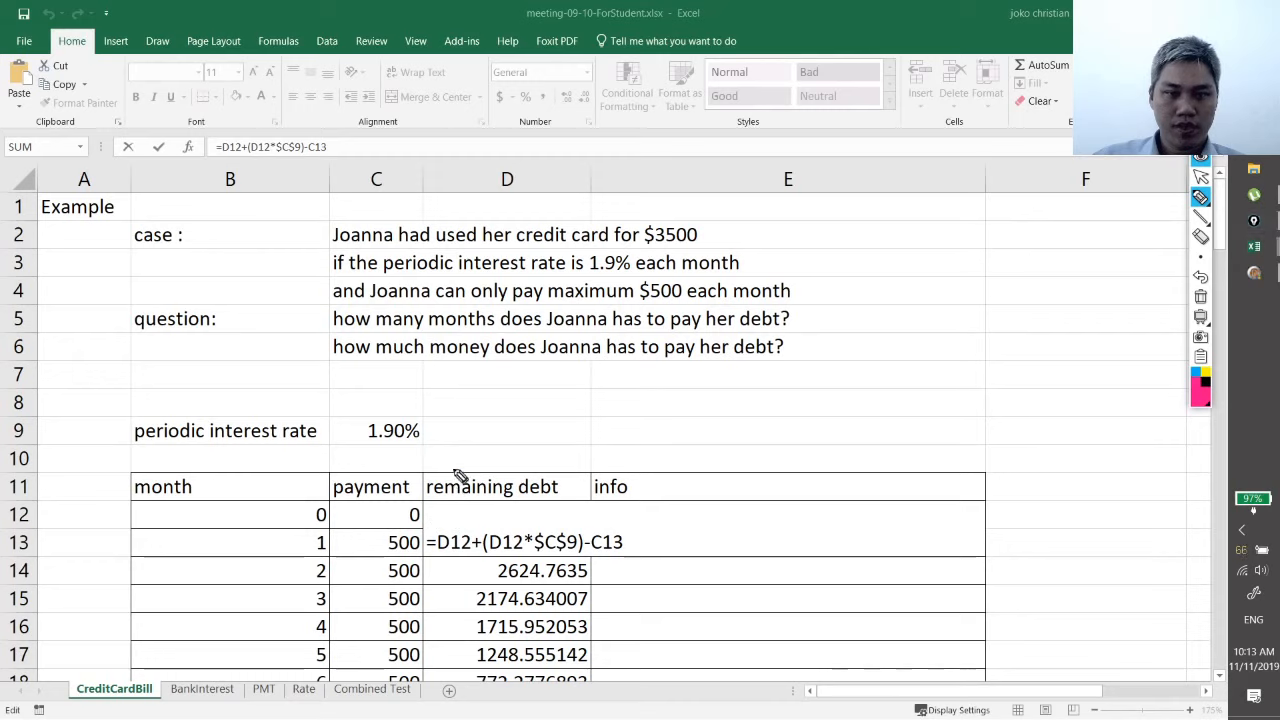
{"action": "mouse_move", "coordinate": [454, 470]}
{"action": "left_mouse_down"}
{"action": "mouse_move", "coordinate": [454, 506]}
{"action": "mouse_move", "coordinate": [470, 500]}
{"action": "left_mouse_up"}
{"action": "mouse_move", "coordinate": [410, 441]}
{"action": "left_mouse_down"}
{"action": "mouse_move", "coordinate": [418, 458]}
{"action": "mouse_move", "coordinate": [470, 440]}
{"action": "left_mouse_up"}
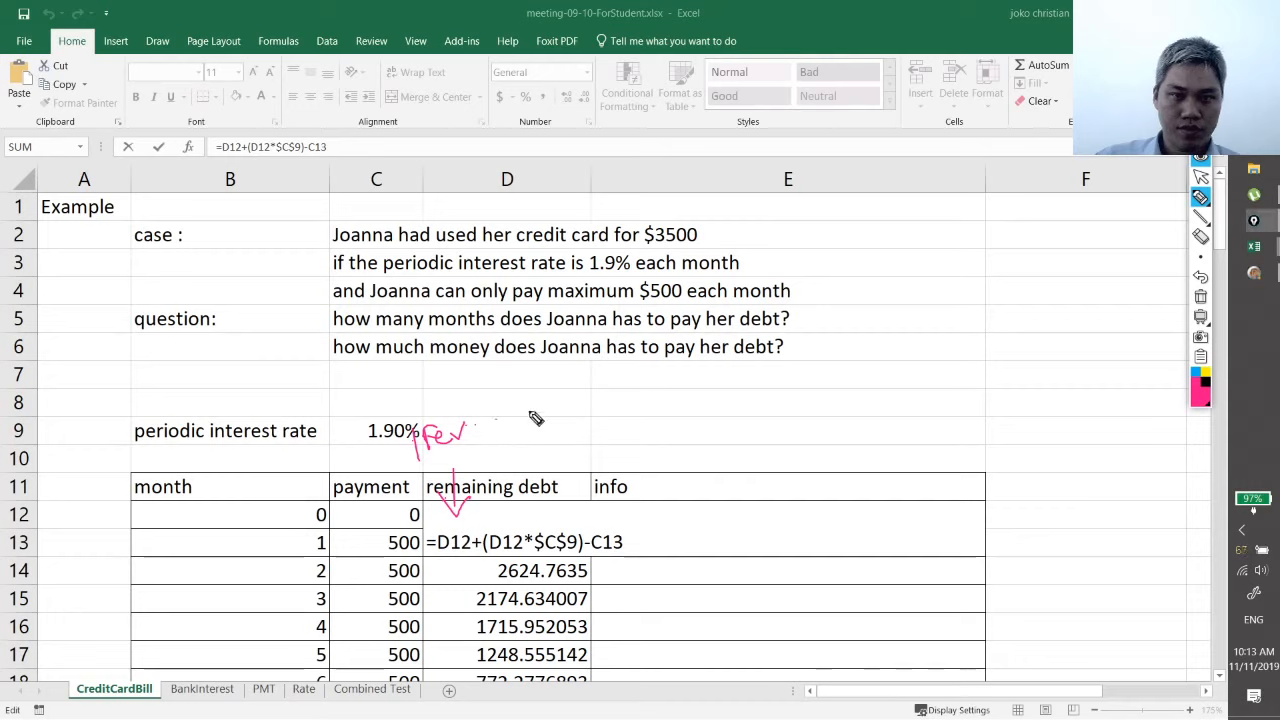
{"action": "left_click_drag", "start_coordinate": [529, 411], "coordinate": [527, 432]}
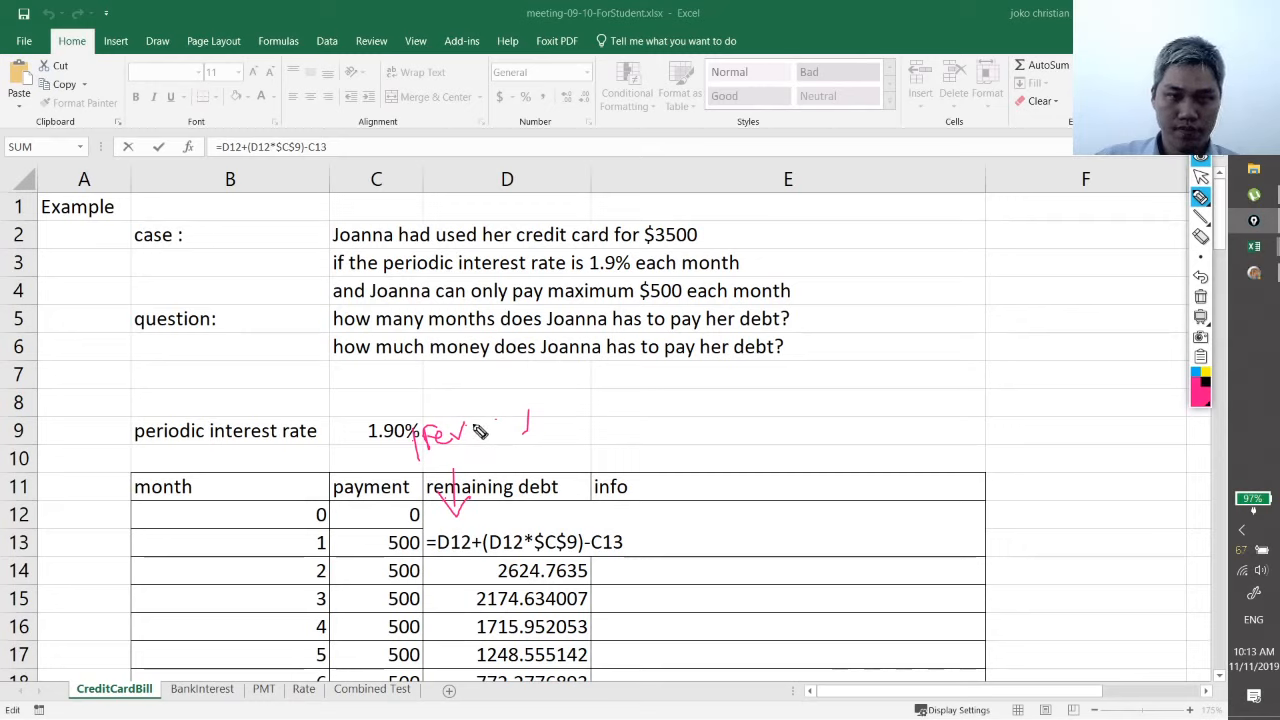
{"action": "left_click_drag", "start_coordinate": [477, 421], "coordinate": [476, 437]}
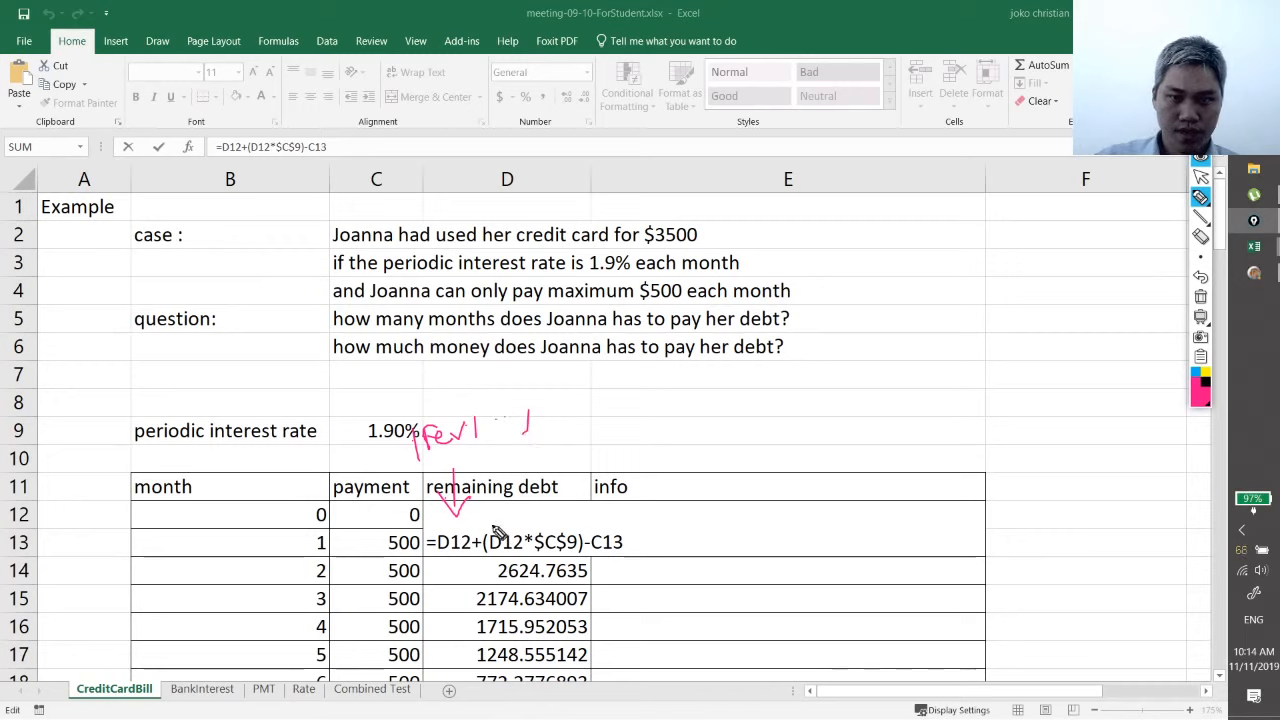
Step: Draw a line over (D12*$C$9) in the D13 formula and connect it to a handwritten "Interest" label
{"action": "mouse_move", "coordinate": [490, 522]}
{"action": "left_mouse_down"}
{"action": "mouse_move", "coordinate": [590, 522]}
{"action": "mouse_move", "coordinate": [588, 453]}
{"action": "mouse_move", "coordinate": [601, 444]}
{"action": "left_mouse_up"}
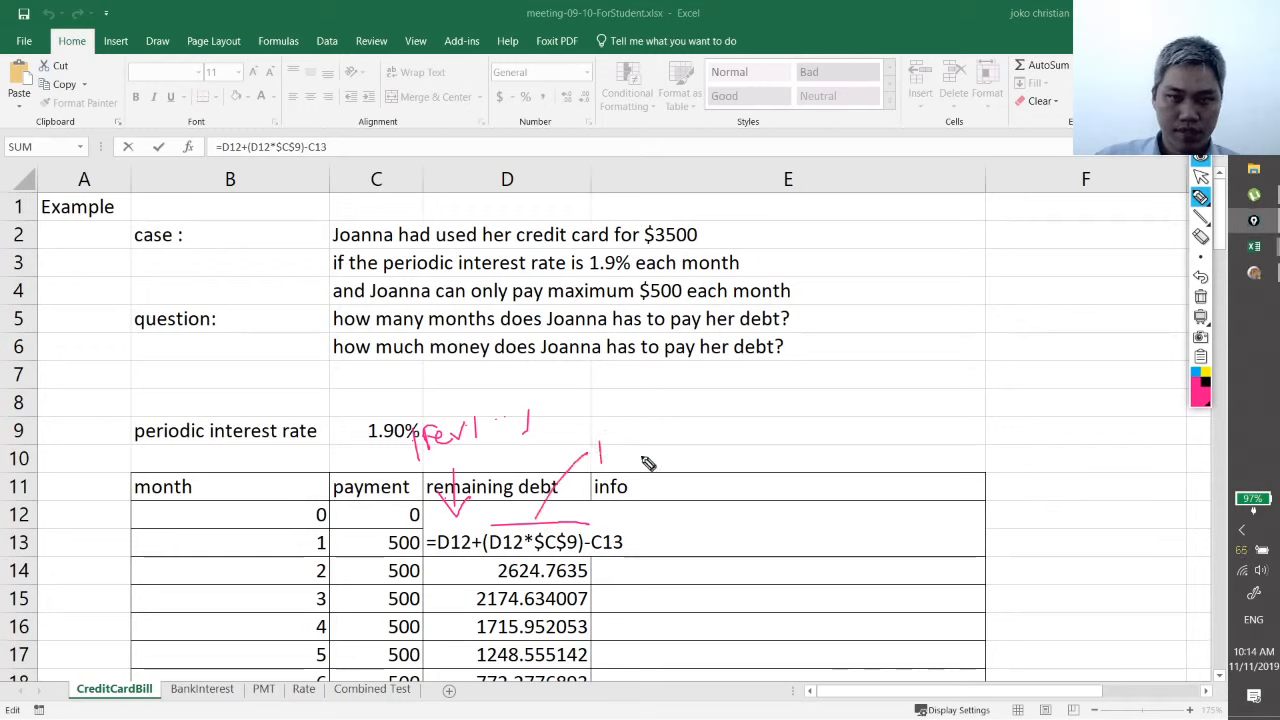
{"action": "left_click_drag", "start_coordinate": [628, 446], "coordinate": [640, 466]}
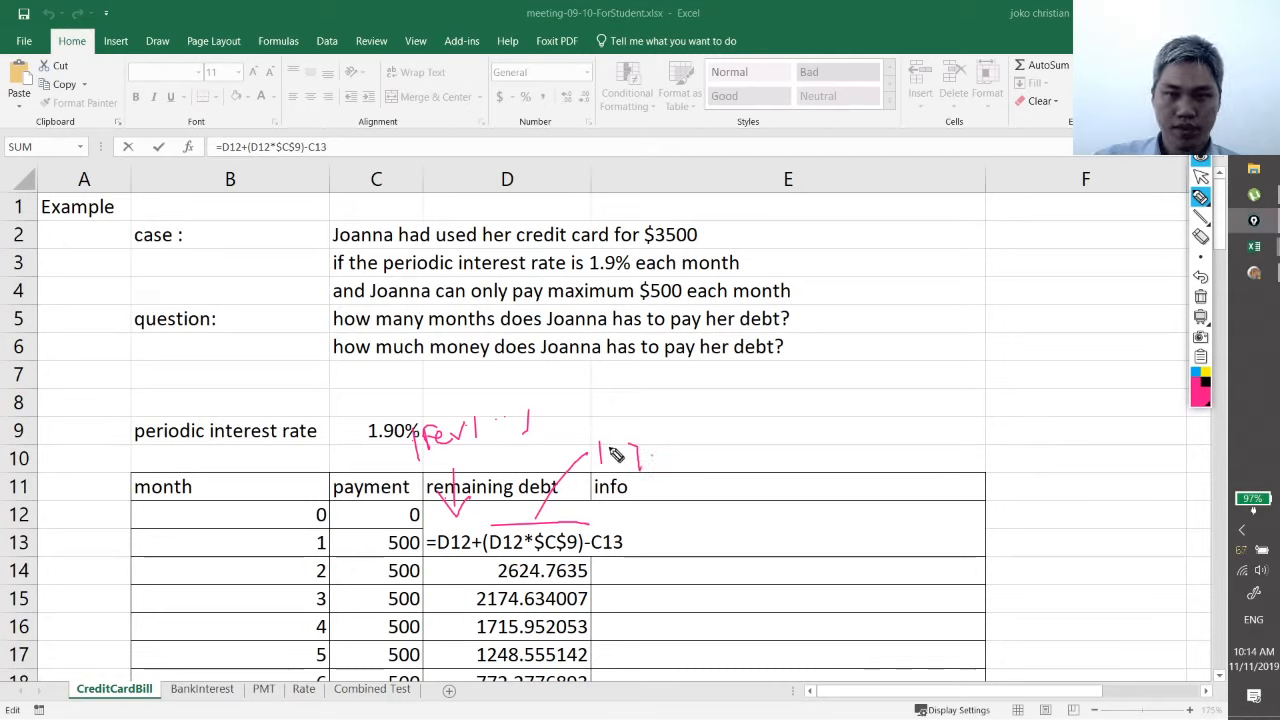
{"action": "mouse_move", "coordinate": [616, 455]}
{"action": "left_mouse_down"}
{"action": "mouse_move", "coordinate": [698, 470]}
{"action": "mouse_move", "coordinate": [728, 457]}
{"action": "left_mouse_up"}
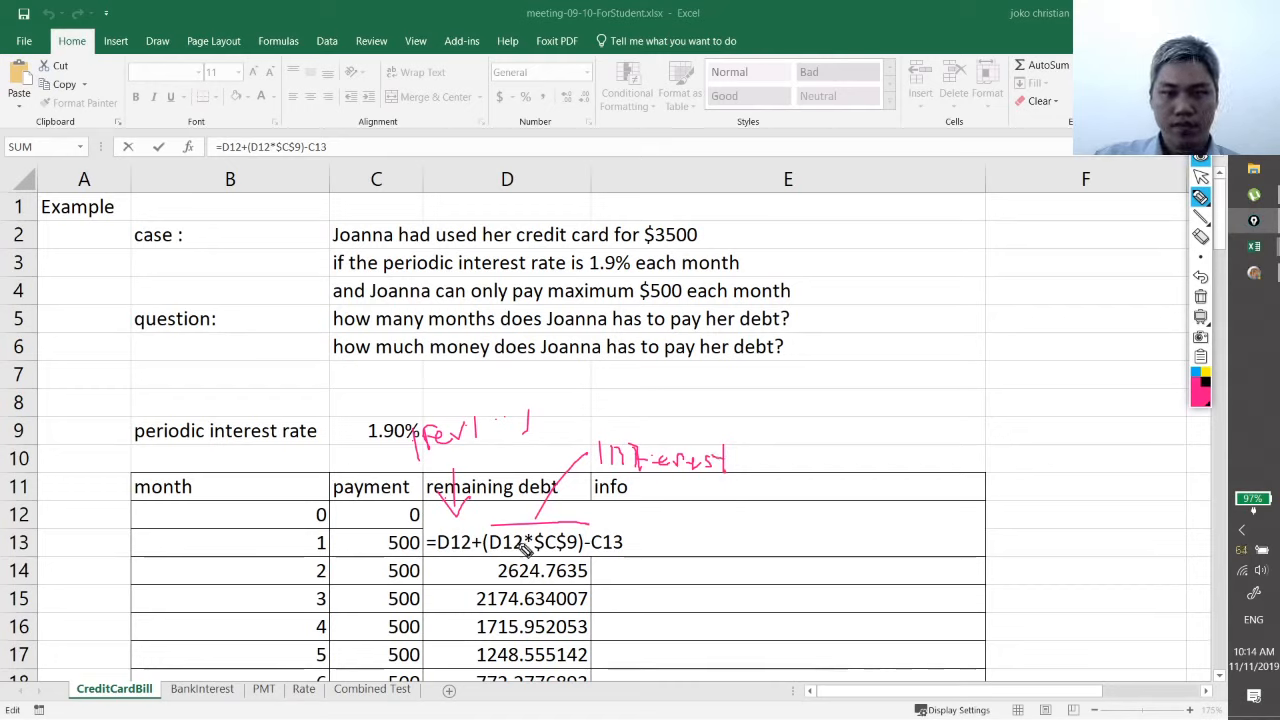
{"action": "key", "text": "Escape"}
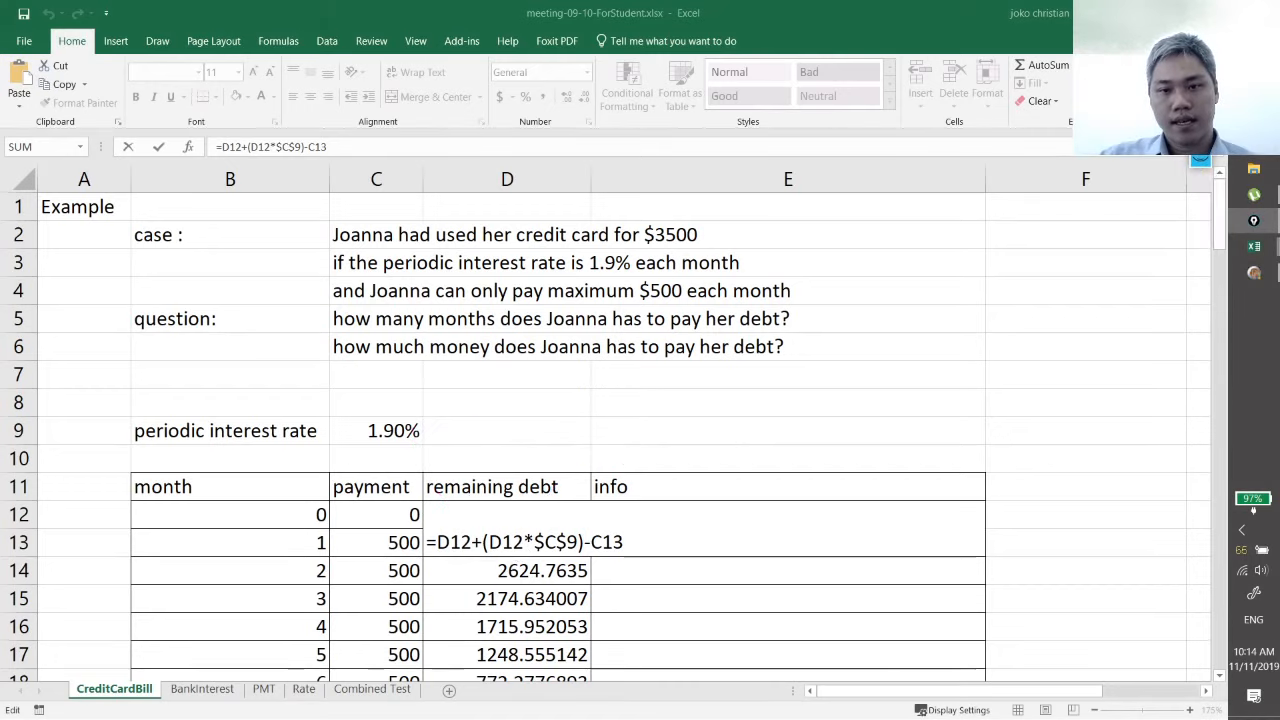
{"action": "key", "text": "ctrl+shift+p"}
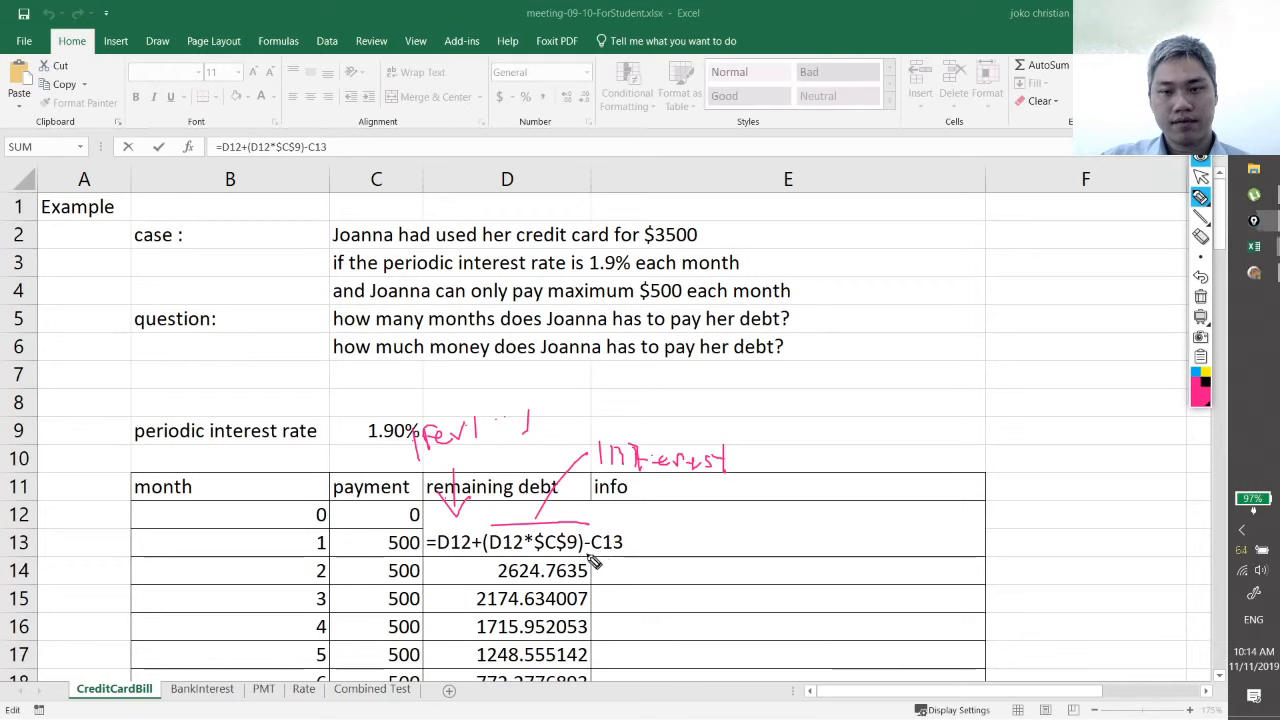
Step: Underline the C13 term of the D13 formula, try to handwrite a label beside it, and hide the annotations
{"action": "left_click_drag", "start_coordinate": [590, 550], "coordinate": [624, 549]}
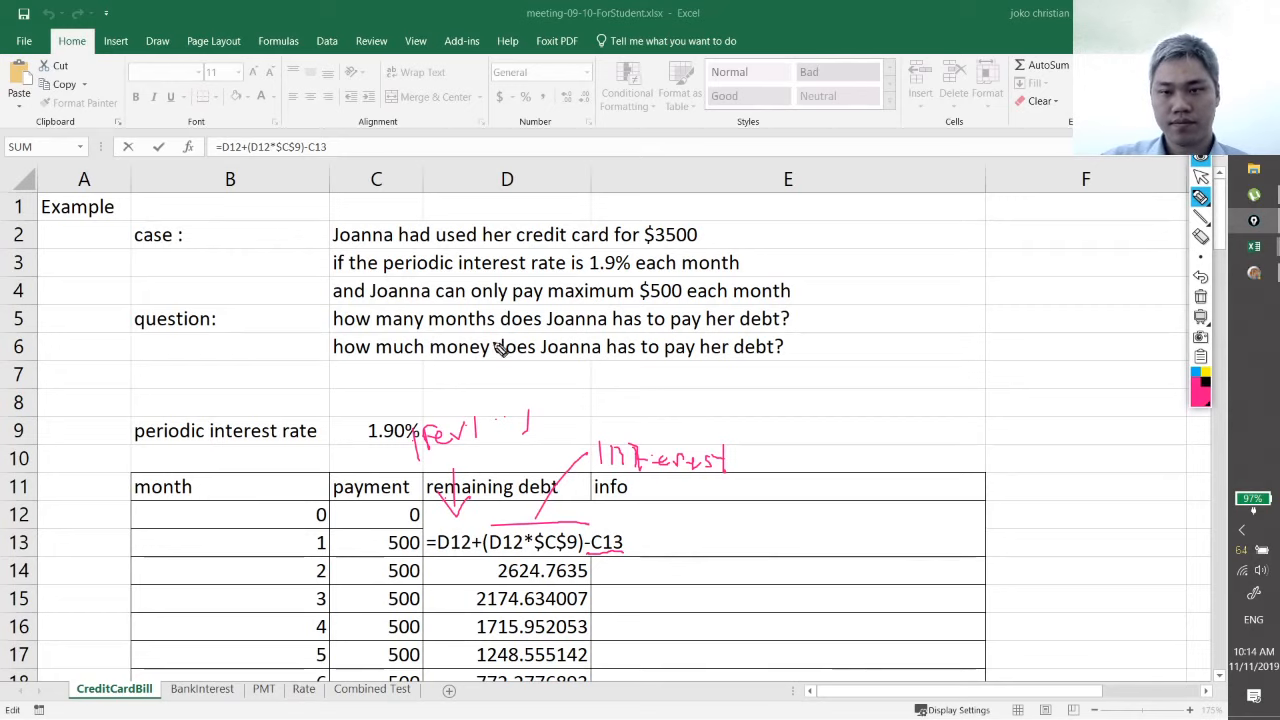
{"action": "left_click_drag", "start_coordinate": [618, 558], "coordinate": [626, 568]}
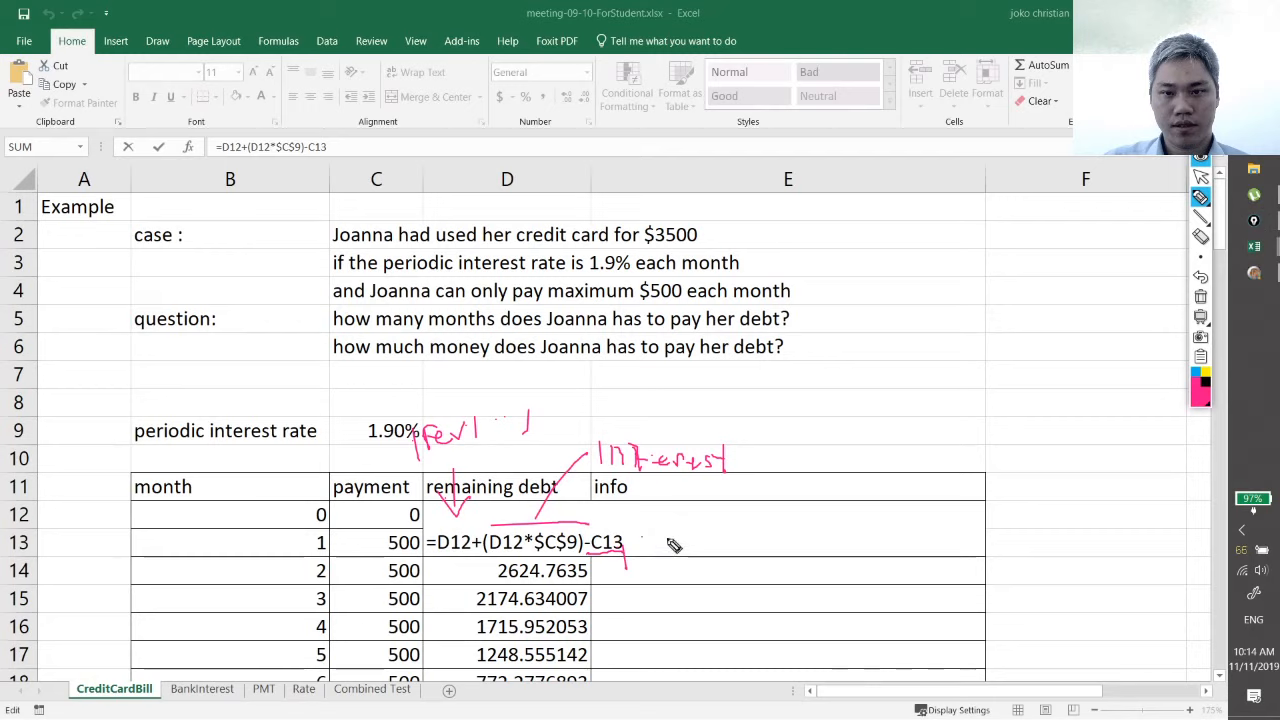
{"action": "left_click_drag", "start_coordinate": [655, 546], "coordinate": [656, 560]}
{"action": "left_click_drag", "start_coordinate": [706, 522], "coordinate": [706, 548]}
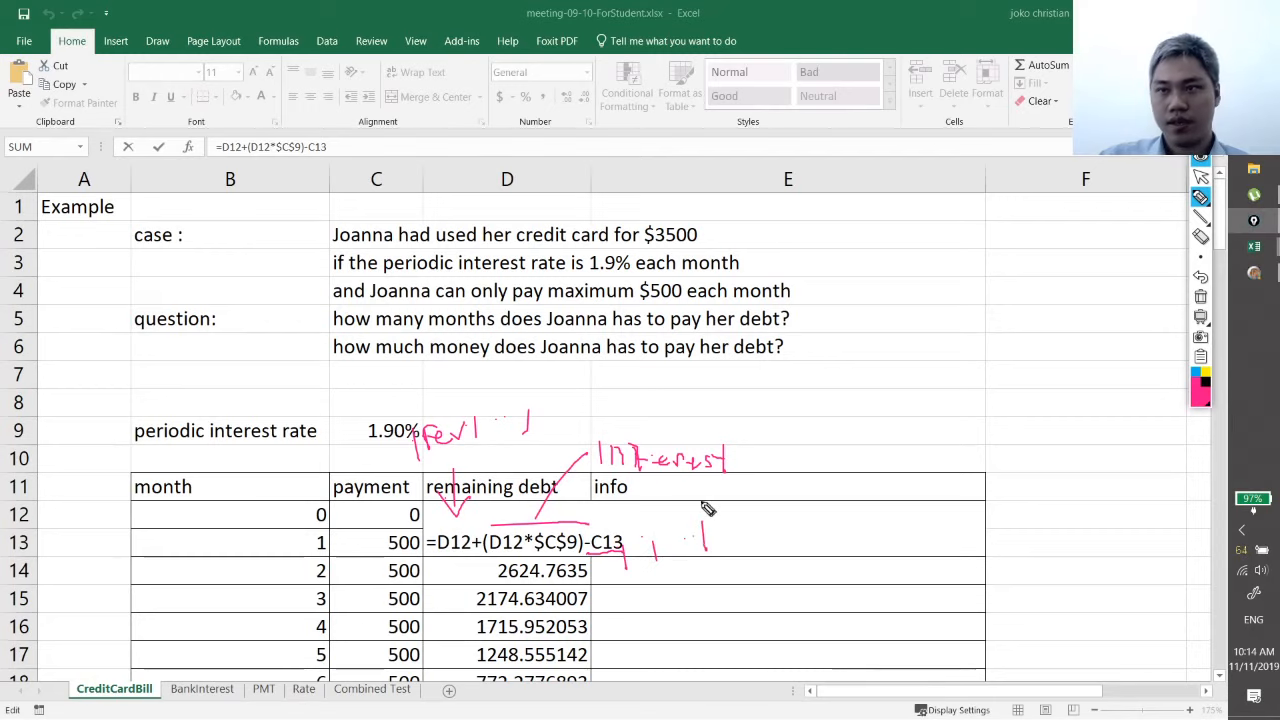
{"action": "key", "text": "Escape"}
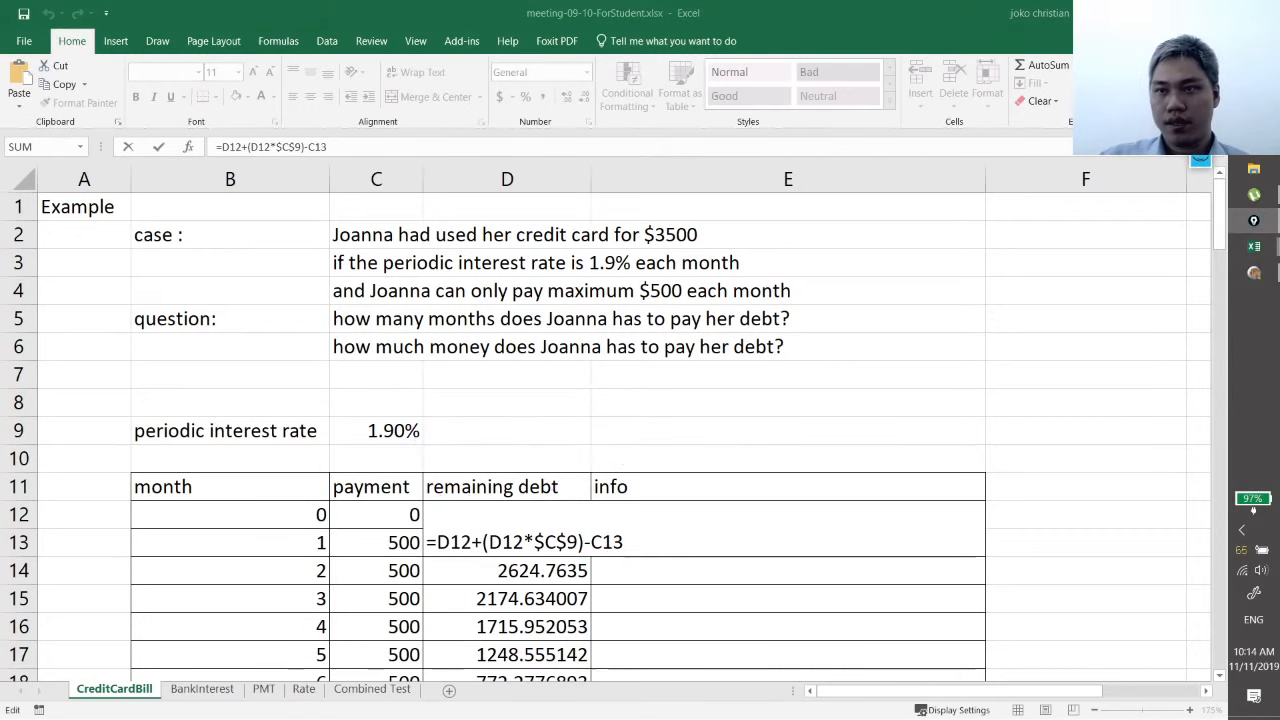
Step: Switch to Wacom Desktop Center and open the pen settings of the Intuos PT S tablet
{"action": "key", "text": "super"}
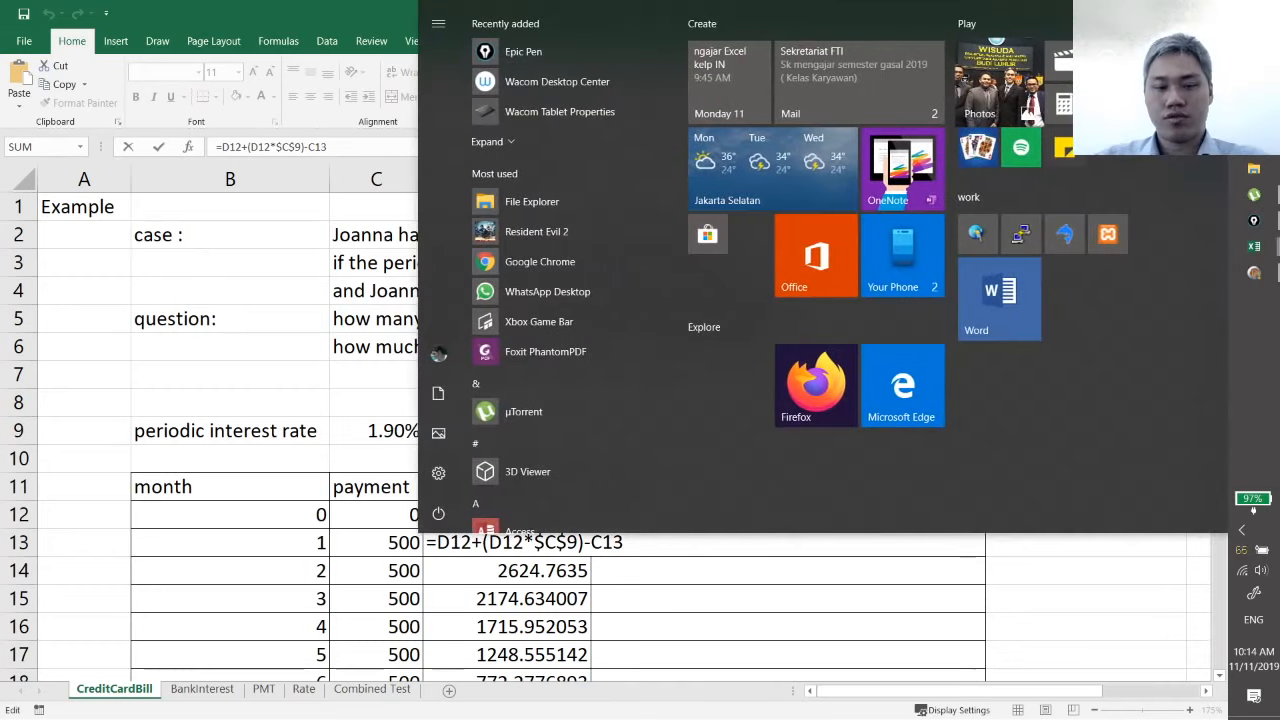
{"action": "type", "text": "wacom"}
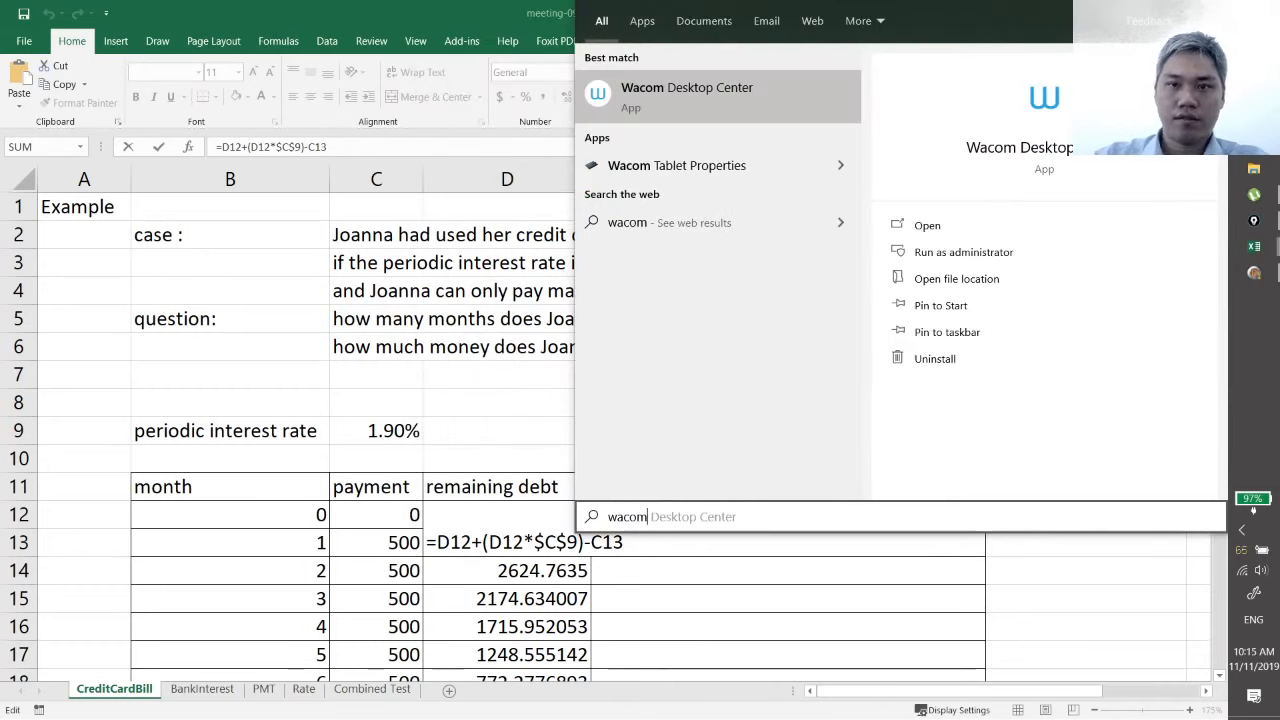
{"action": "left_click", "coordinate": [670, 100]}
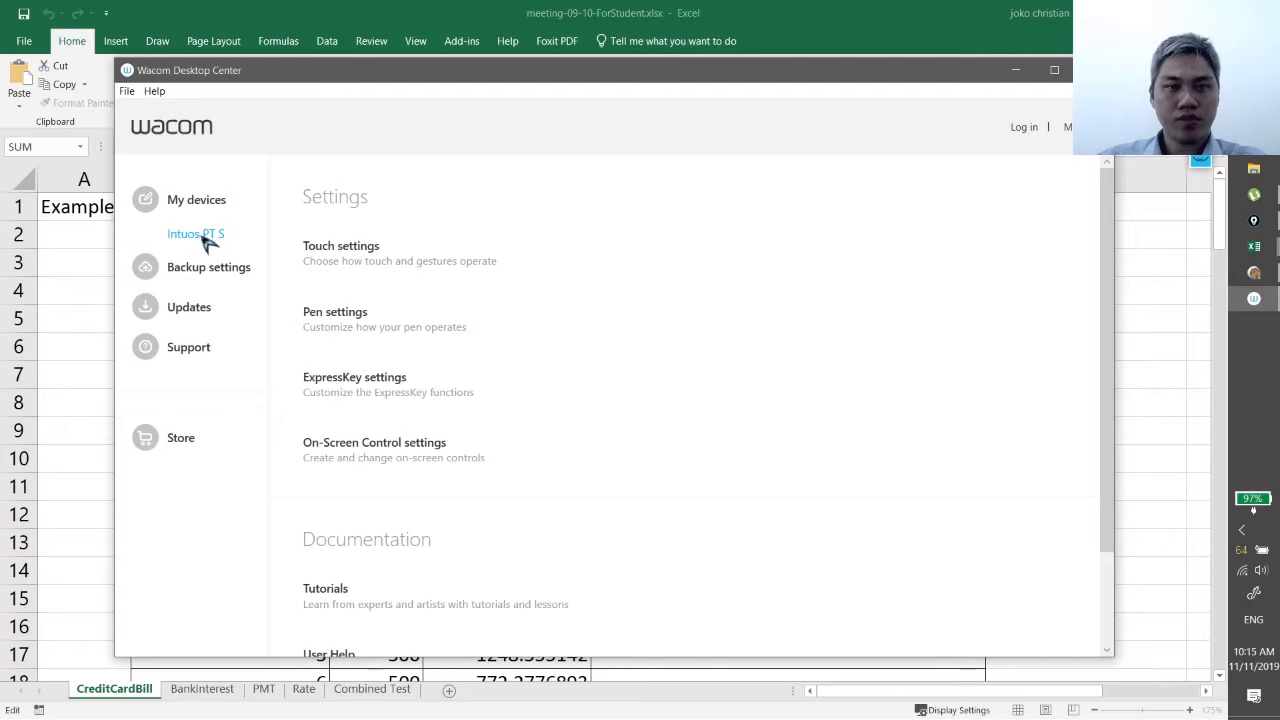
{"action": "left_click", "coordinate": [338, 314]}
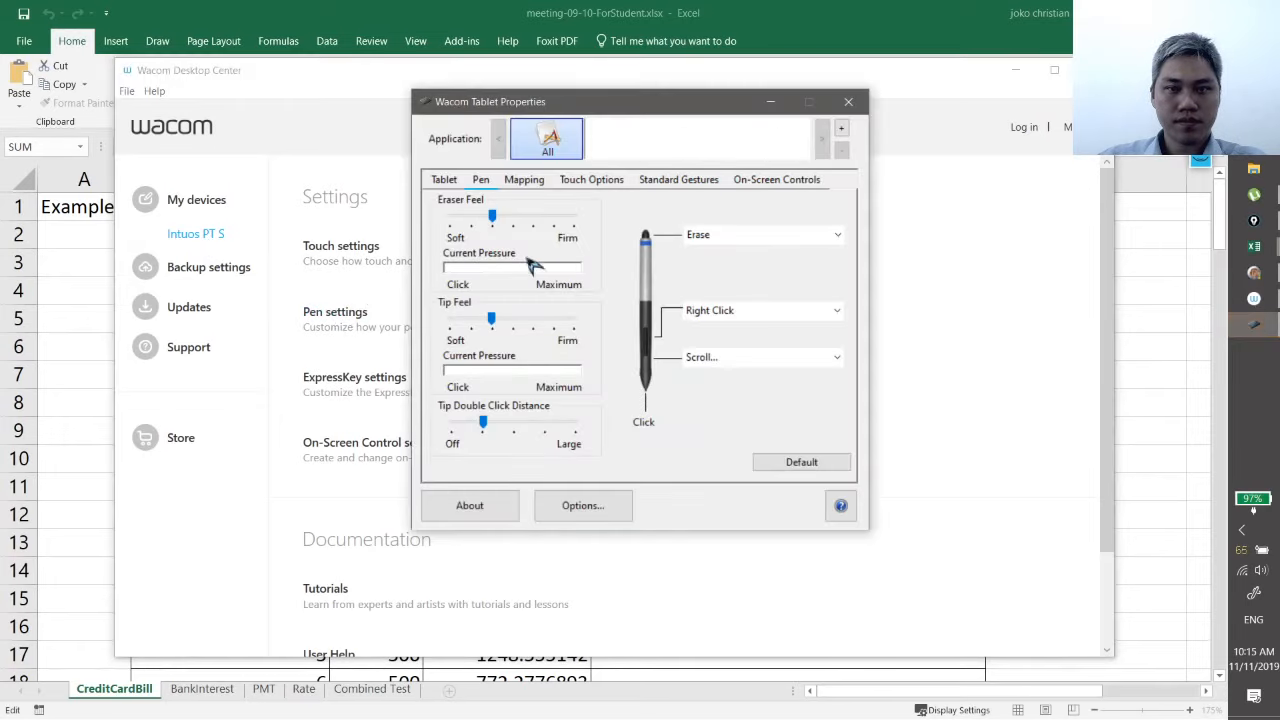
Step: Check the pen's Tip Feel setting with test strokes, close the tablet properties, and return to the Excel workbook
{"action": "left_click", "coordinate": [483, 325]}
{"action": "left_click_drag", "start_coordinate": [478, 326], "coordinate": [492, 323]}
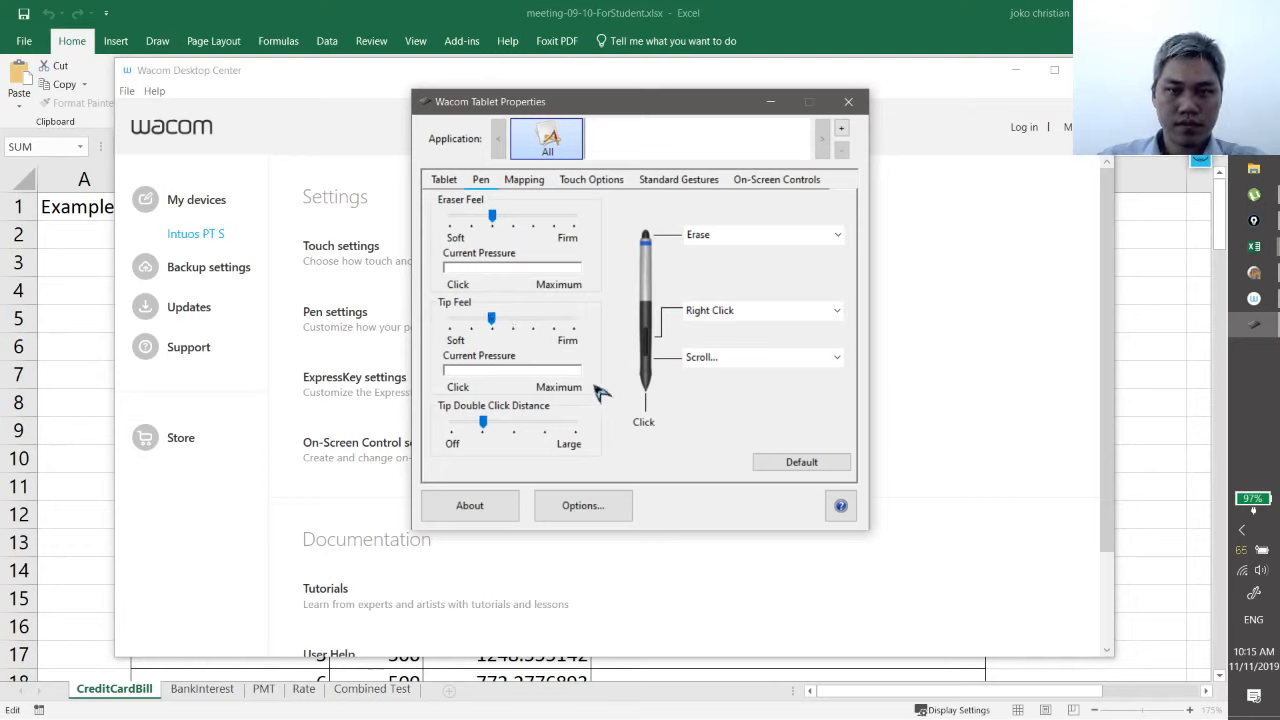
{"action": "left_click_drag", "start_coordinate": [607, 363], "coordinate": [629, 362]}
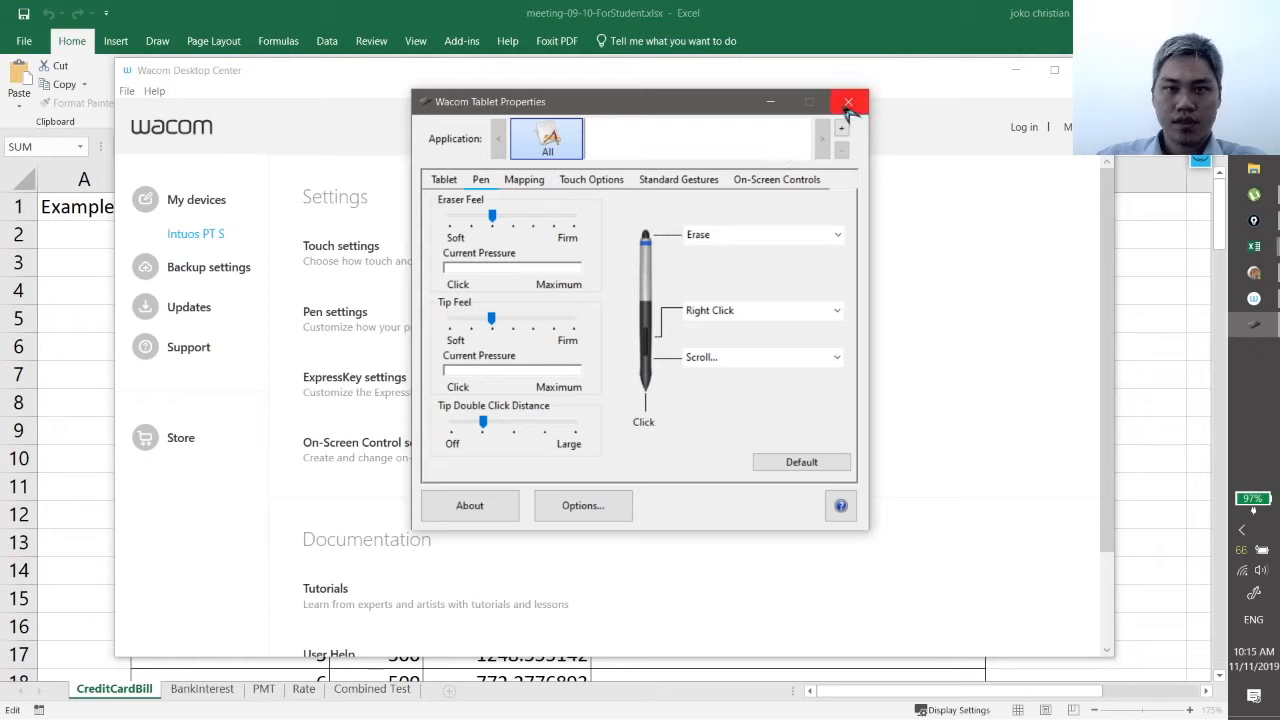
{"action": "left_click_drag", "start_coordinate": [622, 384], "coordinate": [621, 383]}
{"action": "left_click", "coordinate": [621, 383]}
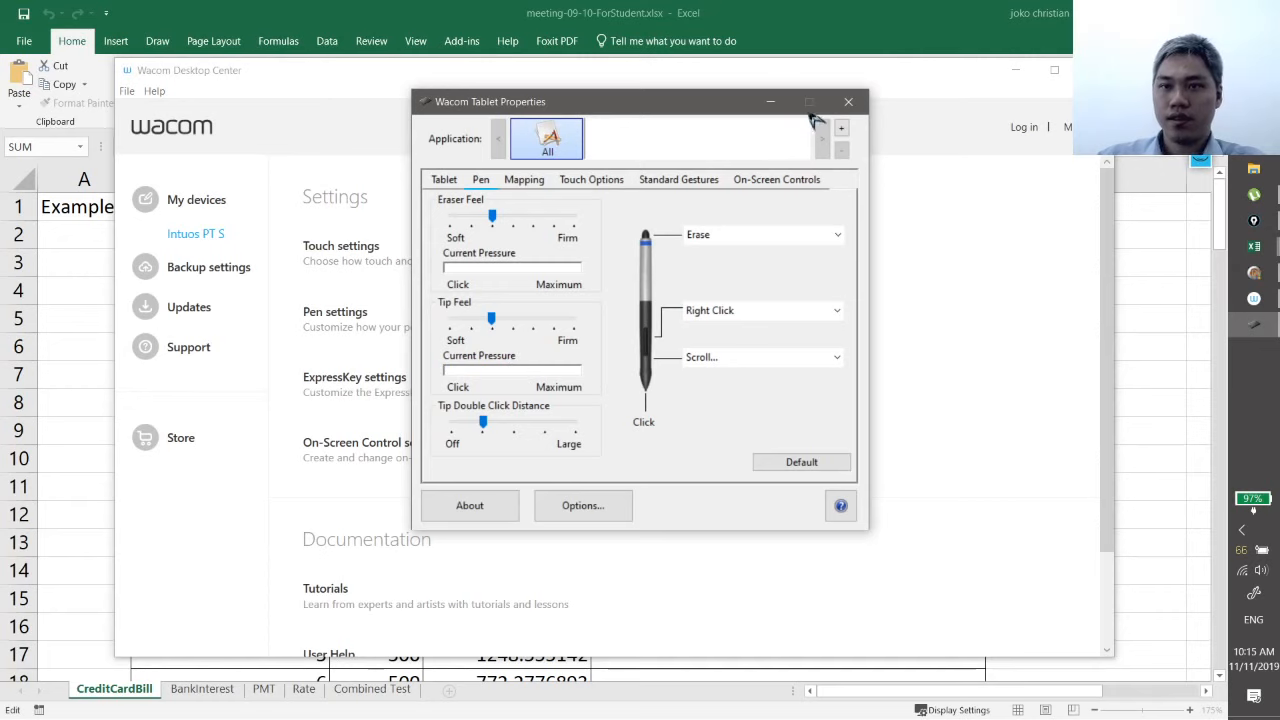
{"action": "left_click", "coordinate": [848, 101]}
{"action": "left_click", "coordinate": [1013, 71]}
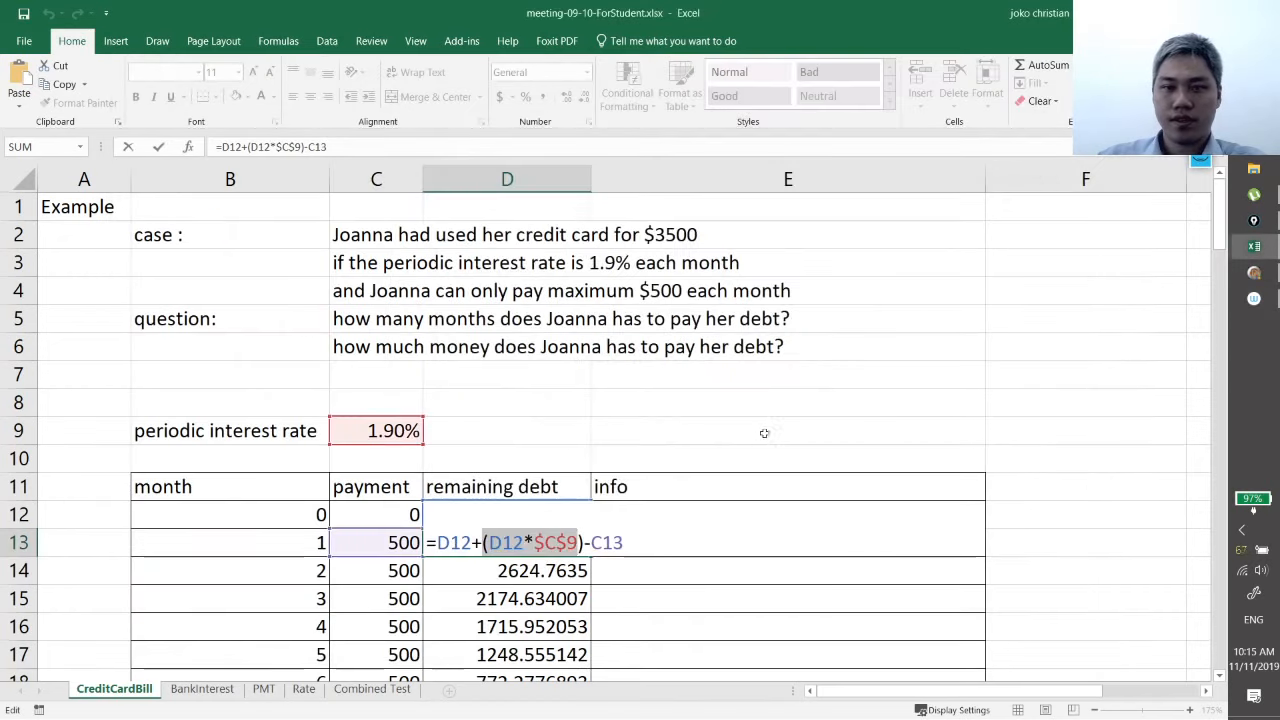
Step: Cancel editing the D13 formula and review the remaining debt column through month 8
{"action": "key", "text": "Escape"}
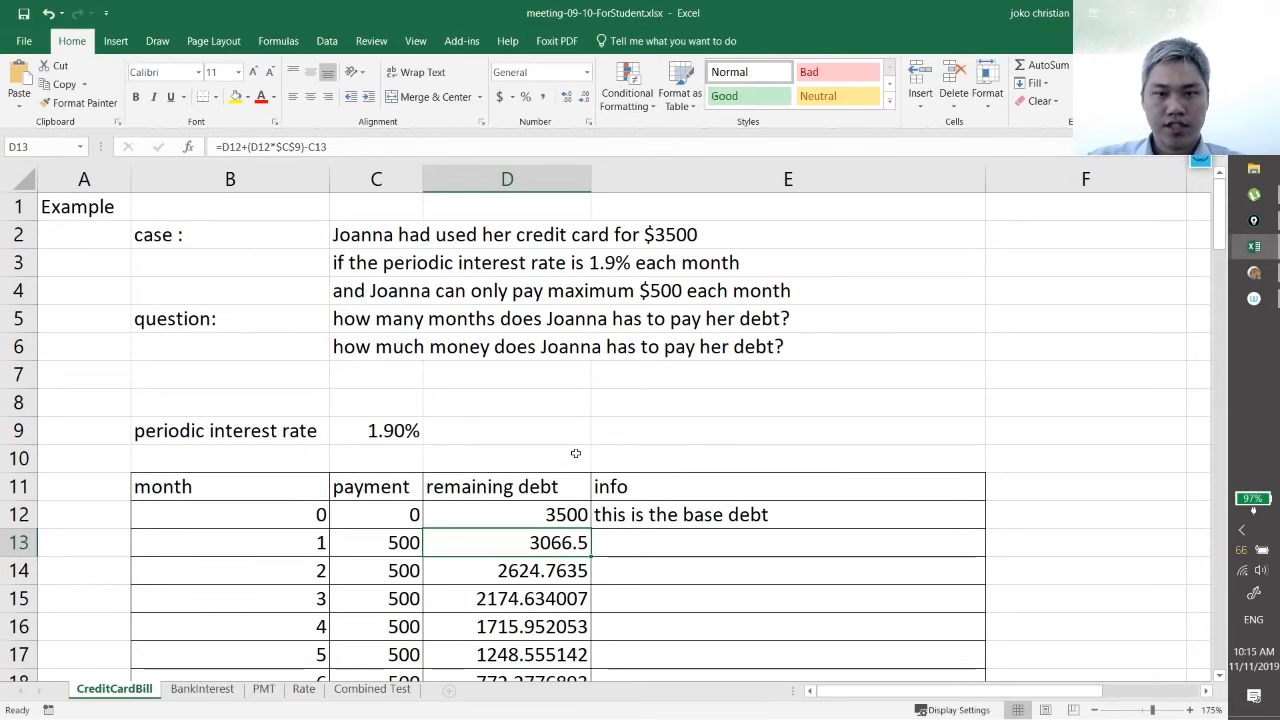
{"action": "scroll", "coordinate": [575, 453], "scroll_direction": "down", "scroll_amount": 1}
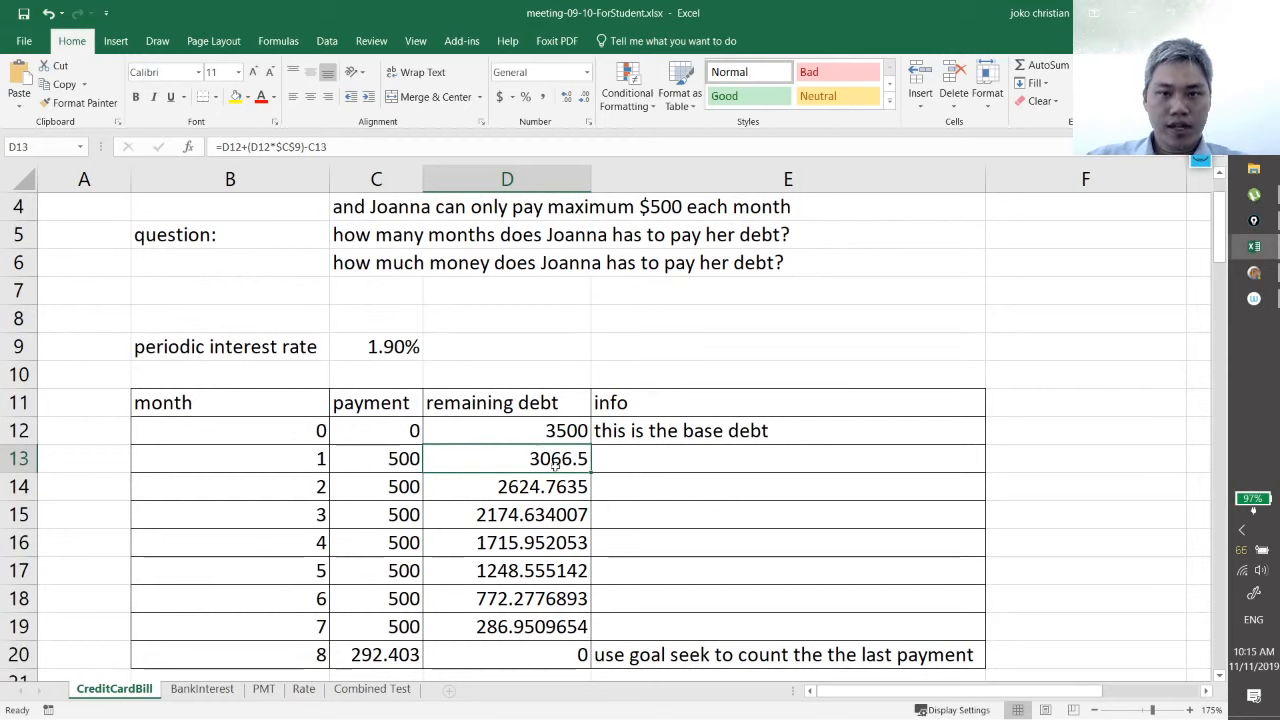
{"action": "key", "text": "ctrl"}
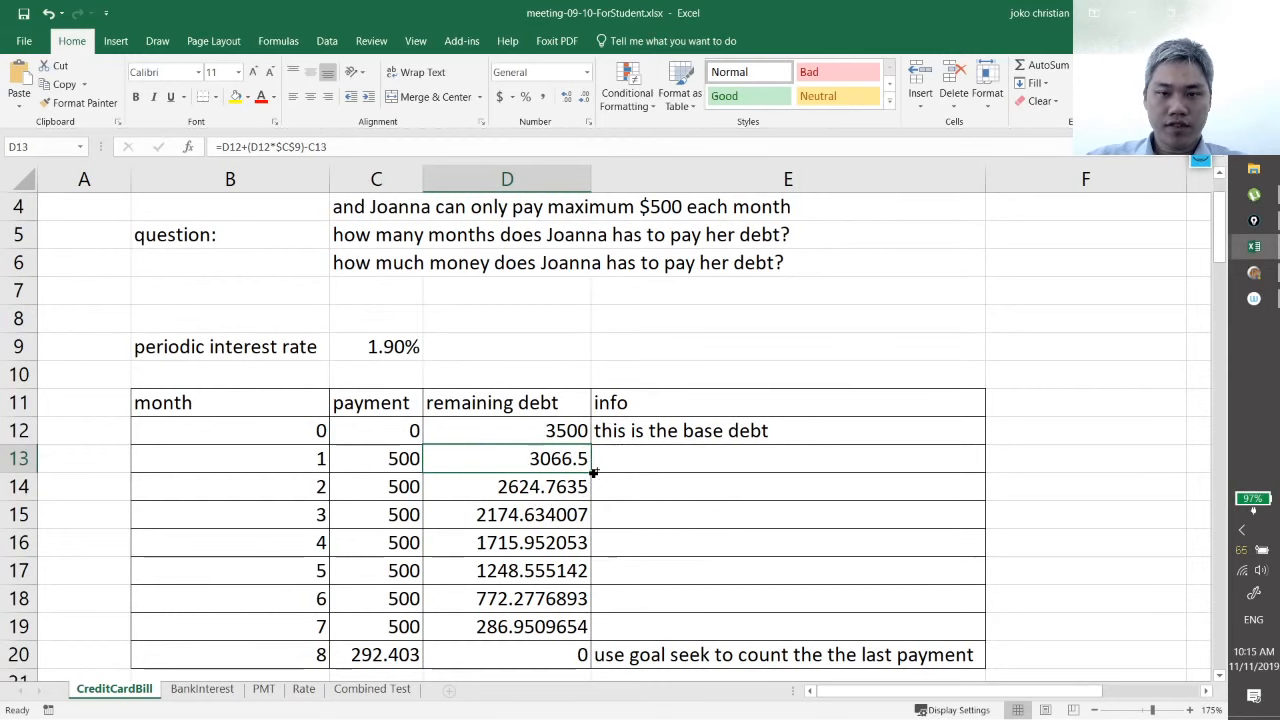
{"action": "key", "text": "ctrl"}
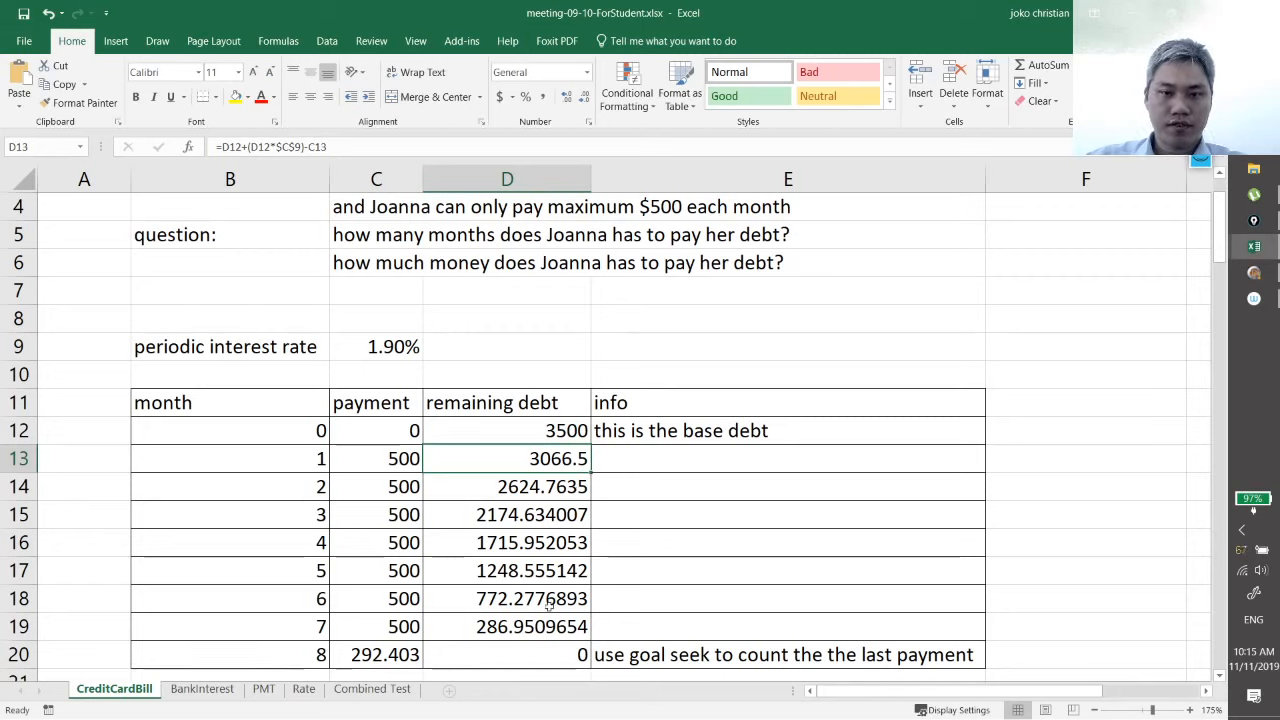
Step: Format the remaining debt values for months 1 to 7 in D13:D19 to two decimal places
{"action": "key", "text": "Down"}
{"action": "key", "text": "Down"}
{"action": "key", "text": "Down"}
{"action": "key", "text": "Down"}
{"action": "key", "text": "Down"}
{"action": "key", "text": "Down"}
{"action": "left_click", "coordinate": [567, 474], "text": "shift"}
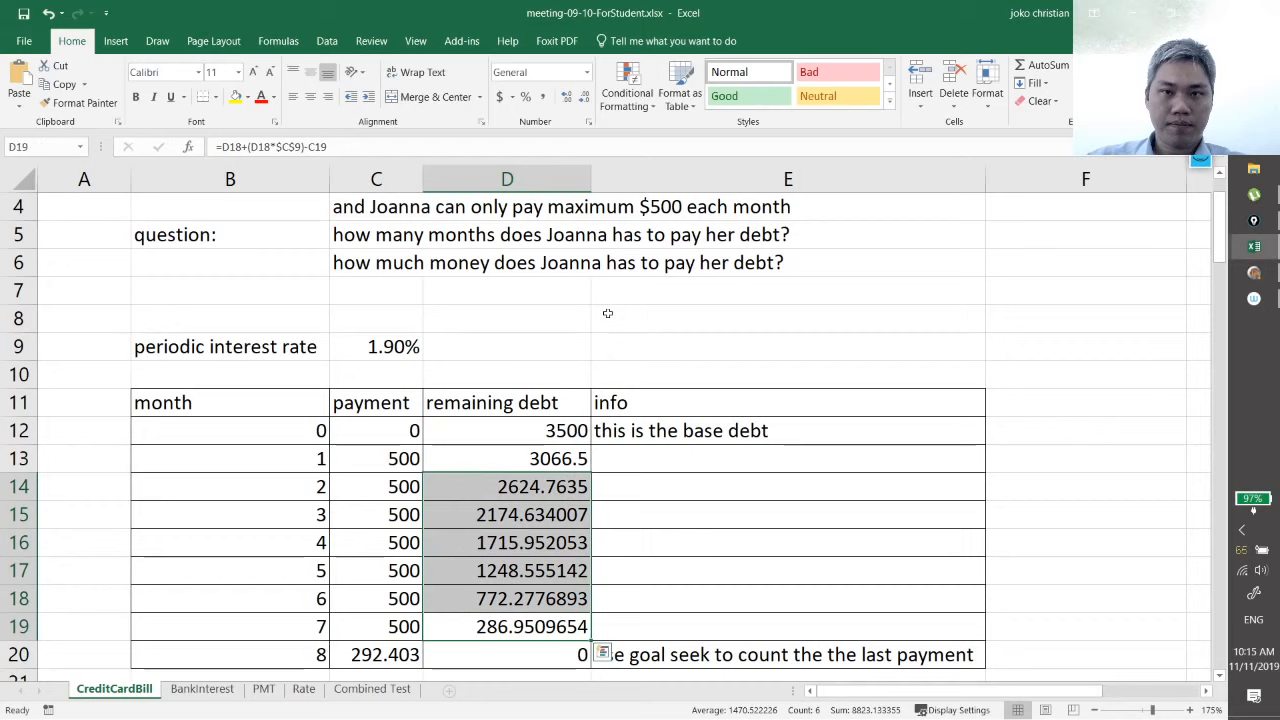
{"action": "left_click", "coordinate": [553, 460], "text": "shift"}
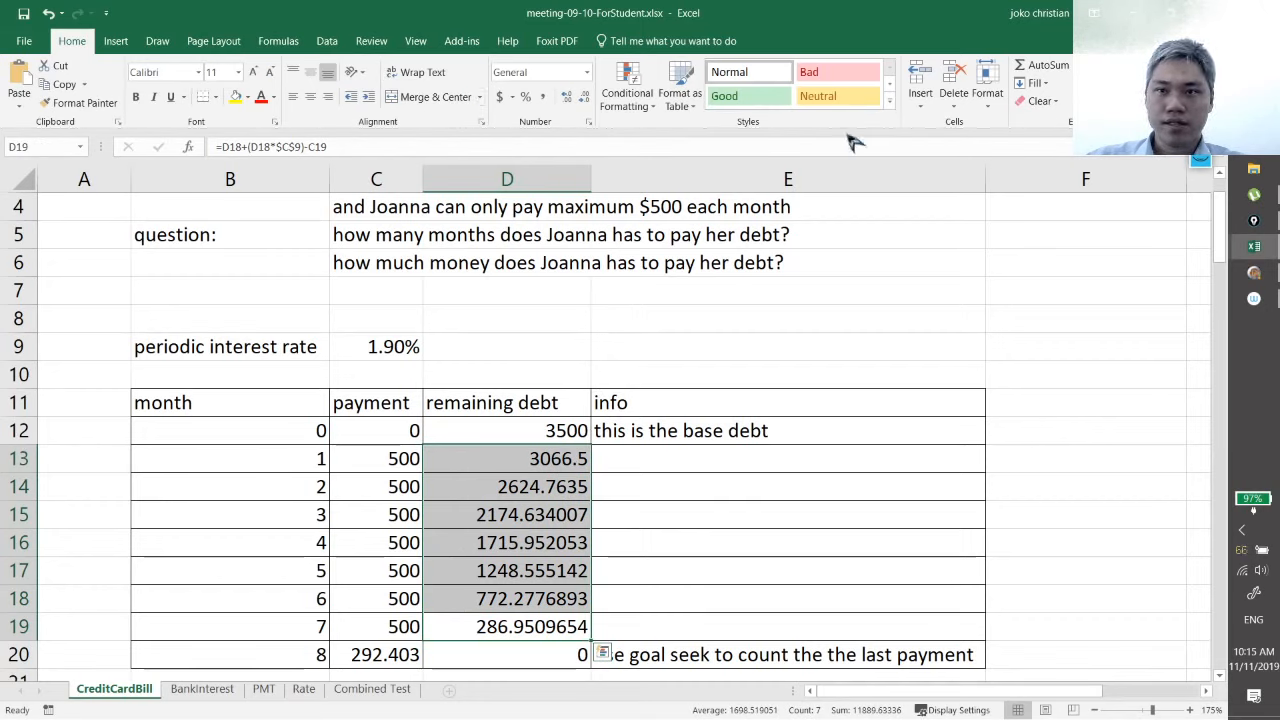
{"action": "left_click", "coordinate": [585, 97]}
{"action": "left_click", "coordinate": [585, 97]}
{"action": "left_click", "coordinate": [585, 97]}
{"action": "left_click", "coordinate": [585, 97]}
{"action": "left_click", "coordinate": [585, 97]}
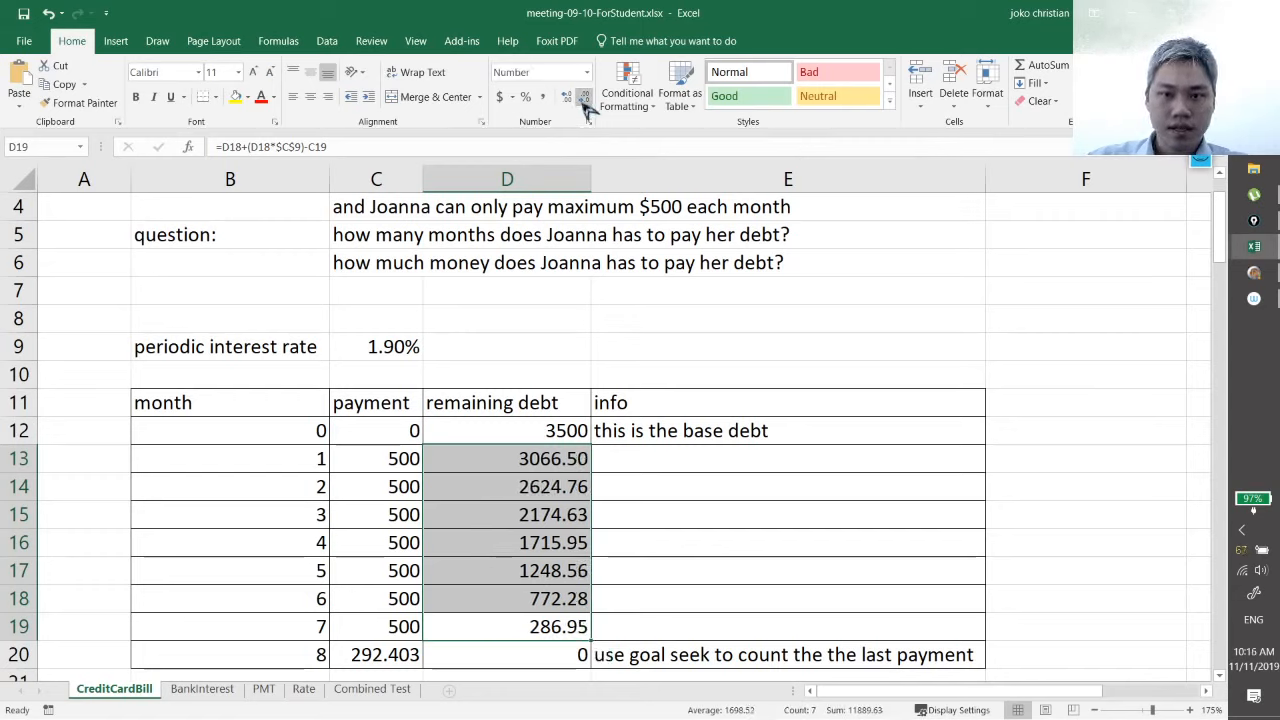
Step: Check the copied formulas in D14 and D15, and fill the month 7 remaining debt cell D19 down to D20
{"action": "left_click", "coordinate": [563, 480]}
{"action": "left_click", "coordinate": [563, 514]}
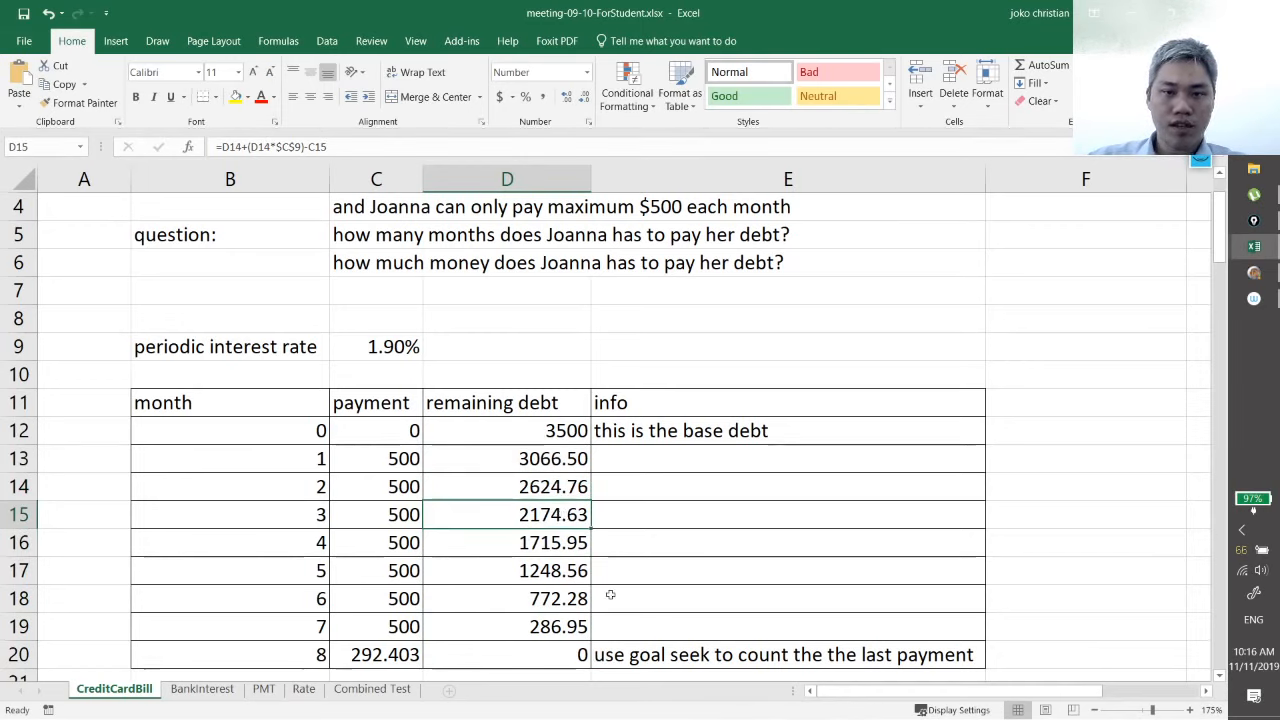
{"action": "scroll", "coordinate": [595, 523], "scroll_direction": "down", "scroll_amount": 1}
{"action": "scroll", "coordinate": [595, 523], "scroll_direction": "down", "scroll_amount": 1}
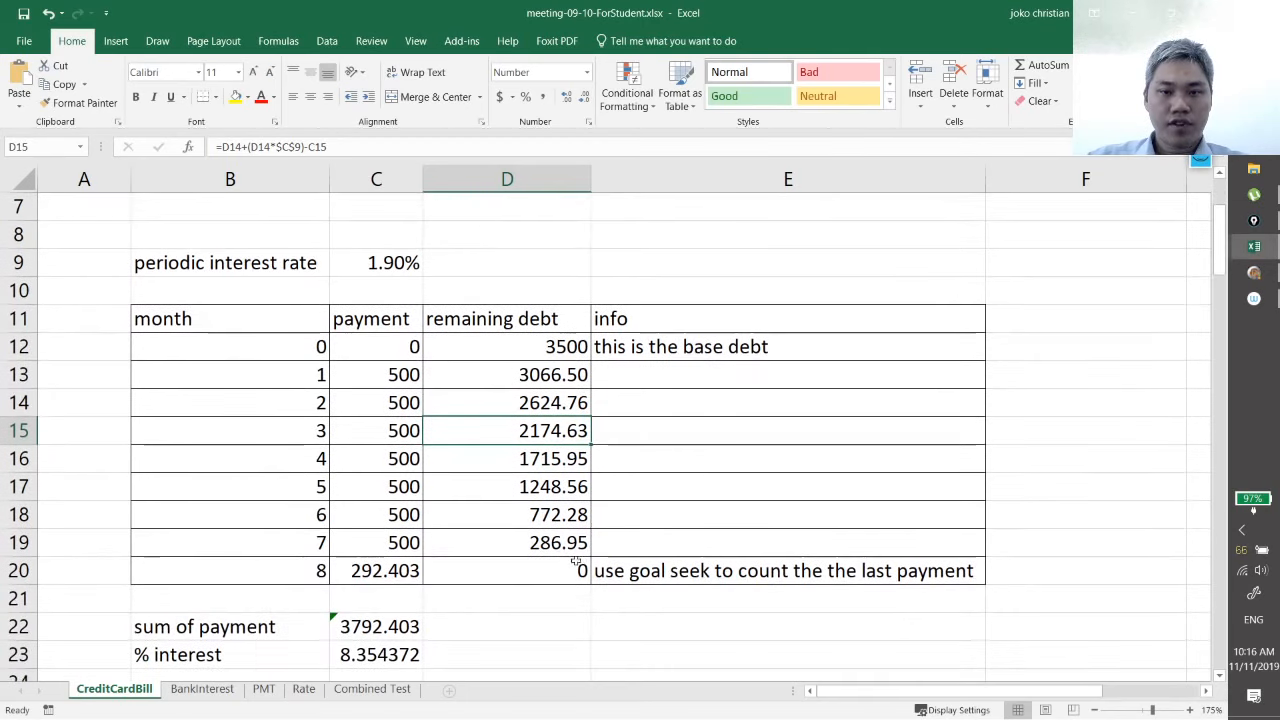
{"action": "left_click_drag", "start_coordinate": [570, 543], "coordinate": [588, 578]}
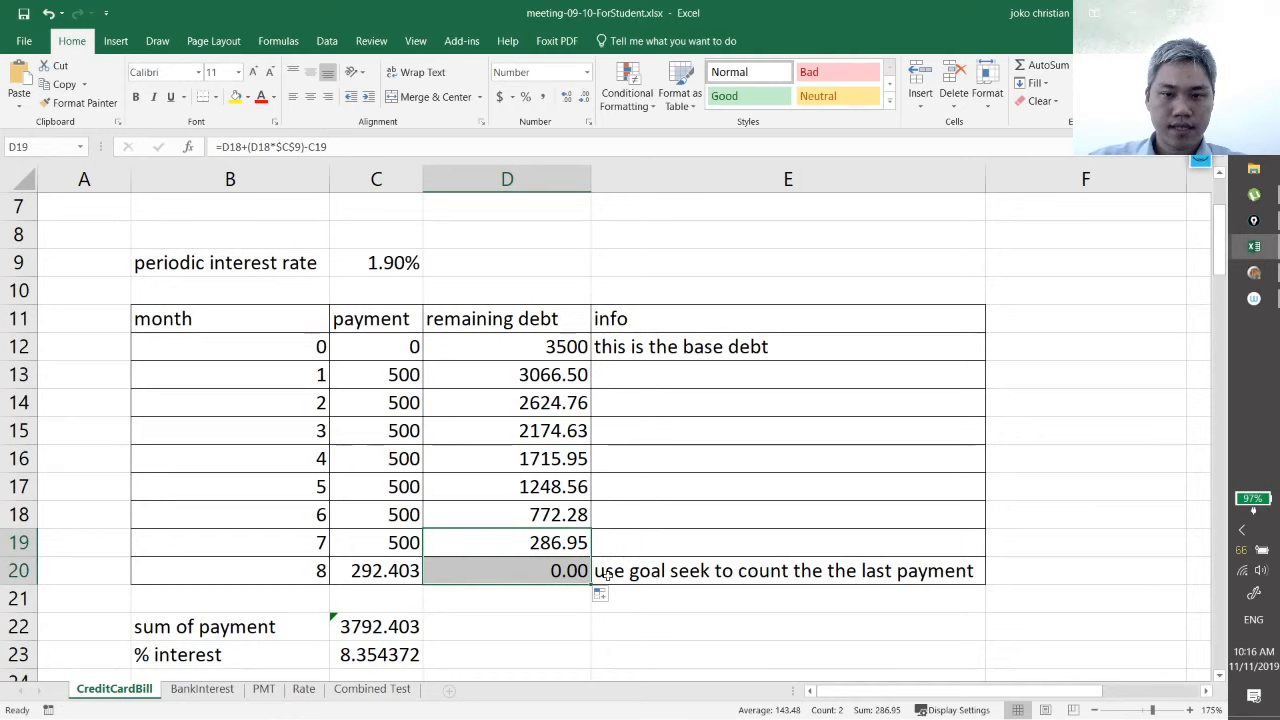
Step: Fill the month 7 payment in C19 down to C20 so month 8 has a payment of 500
{"action": "left_click", "coordinate": [400, 570]}
{"action": "left_click", "coordinate": [410, 548]}
{"action": "left_click_drag", "start_coordinate": [425, 560], "coordinate": [425, 585]}
{"action": "left_click", "coordinate": [594, 556]}
{"action": "left_click_drag", "start_coordinate": [594, 556], "coordinate": [571, 586]}
{"action": "left_click", "coordinate": [560, 591]}
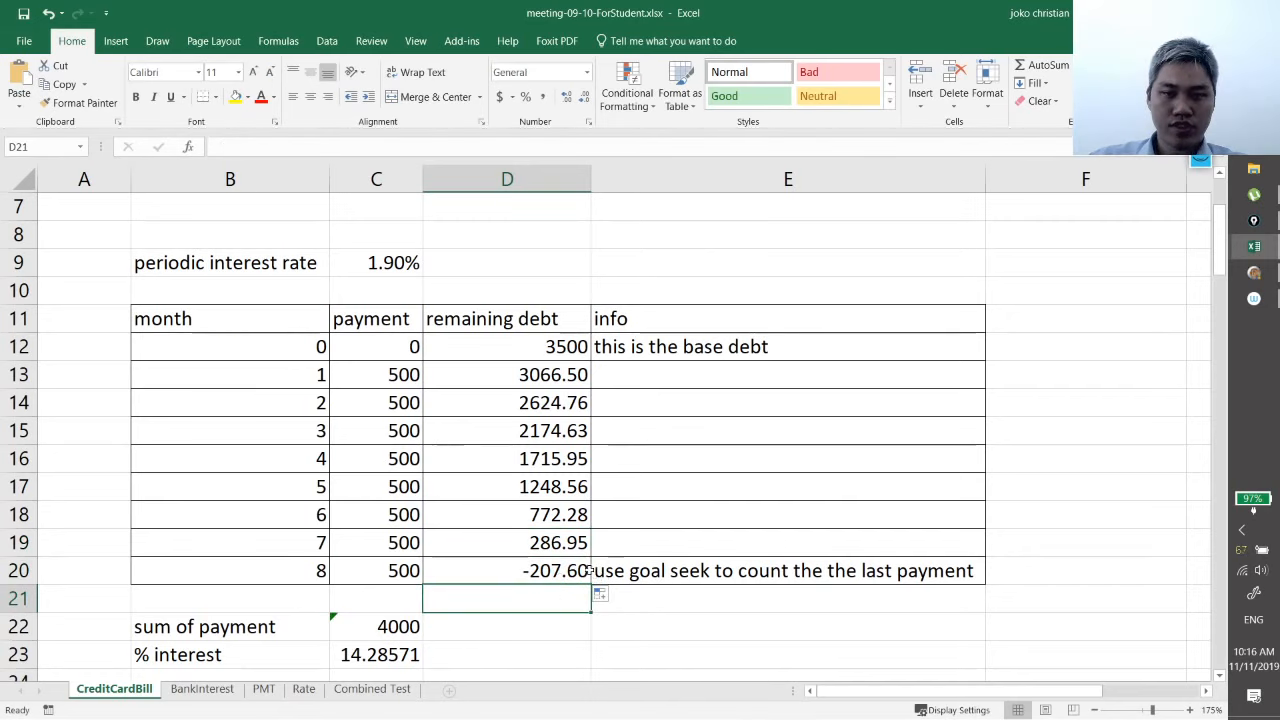
{"action": "key", "text": "Up"}
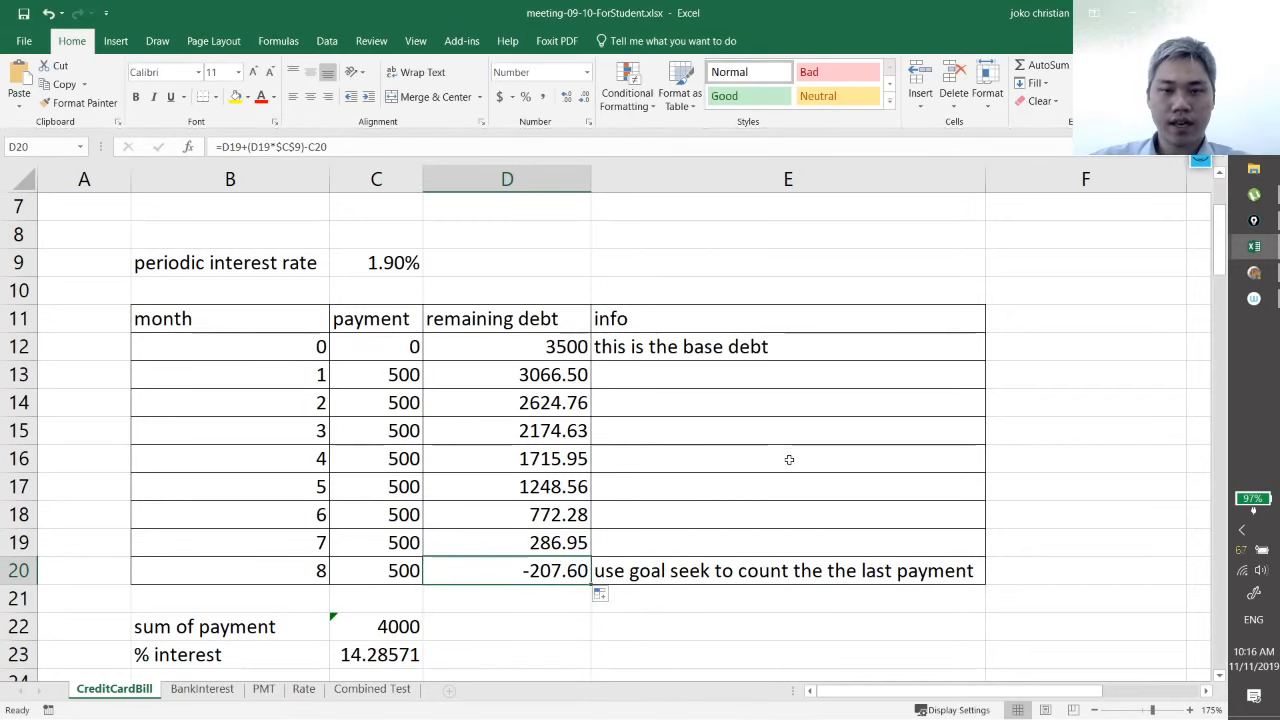
Step: Try 207.6 as the month 8 payment in C20, and undo the entry
{"action": "scroll", "coordinate": [770, 480], "scroll_direction": "up", "scroll_amount": 1}
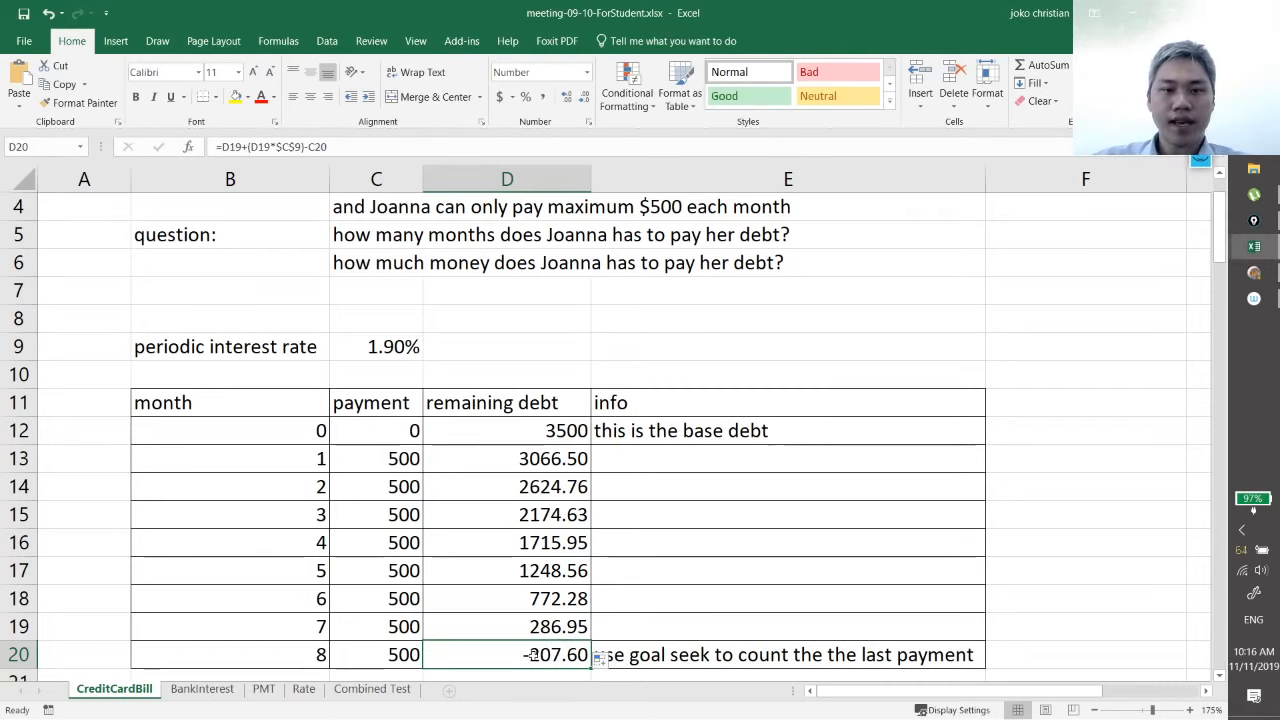
{"action": "scroll", "coordinate": [540, 640], "scroll_direction": "down", "scroll_amount": 1}
{"action": "left_click", "coordinate": [395, 570]}
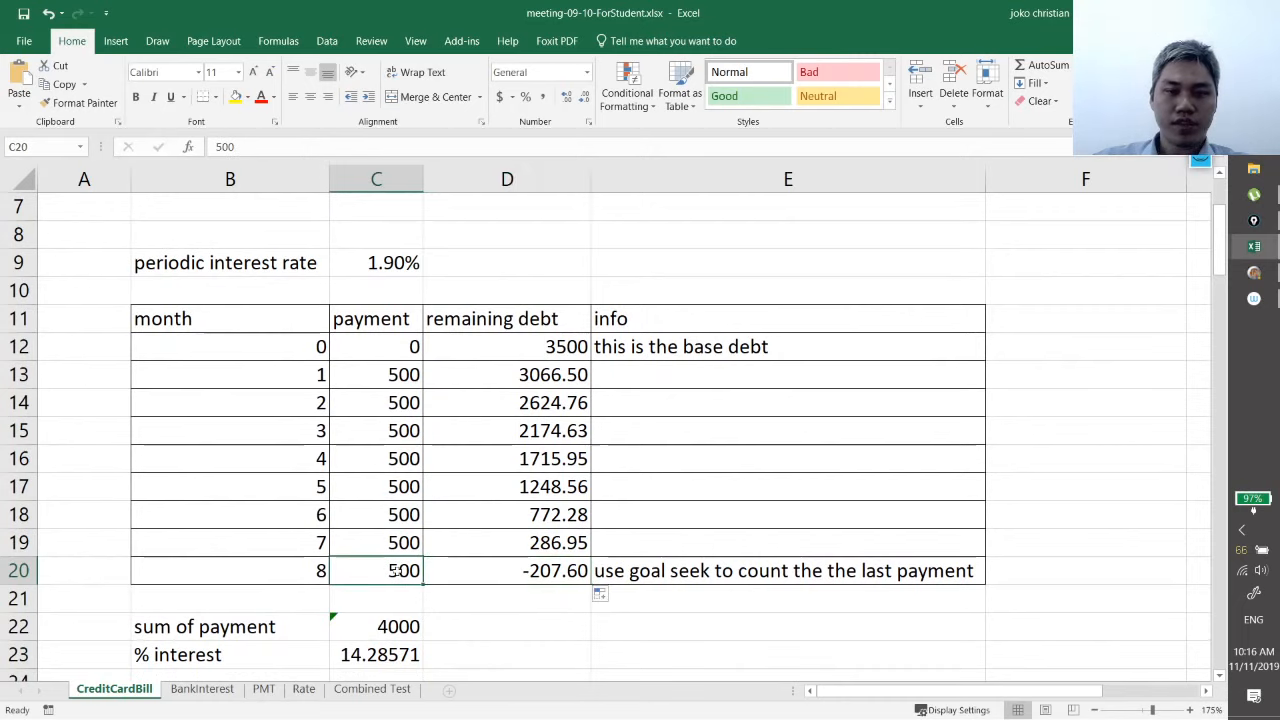
{"action": "type", "text": "20"}
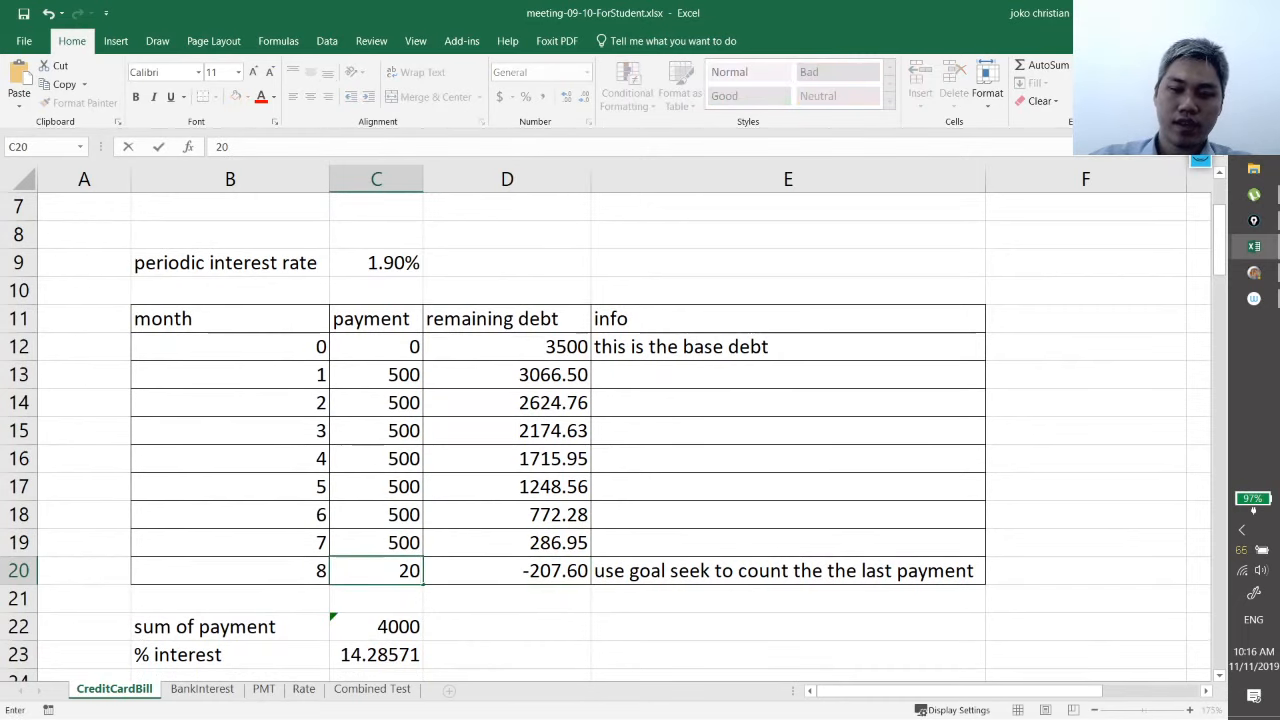
{"action": "type", "text": "7"}
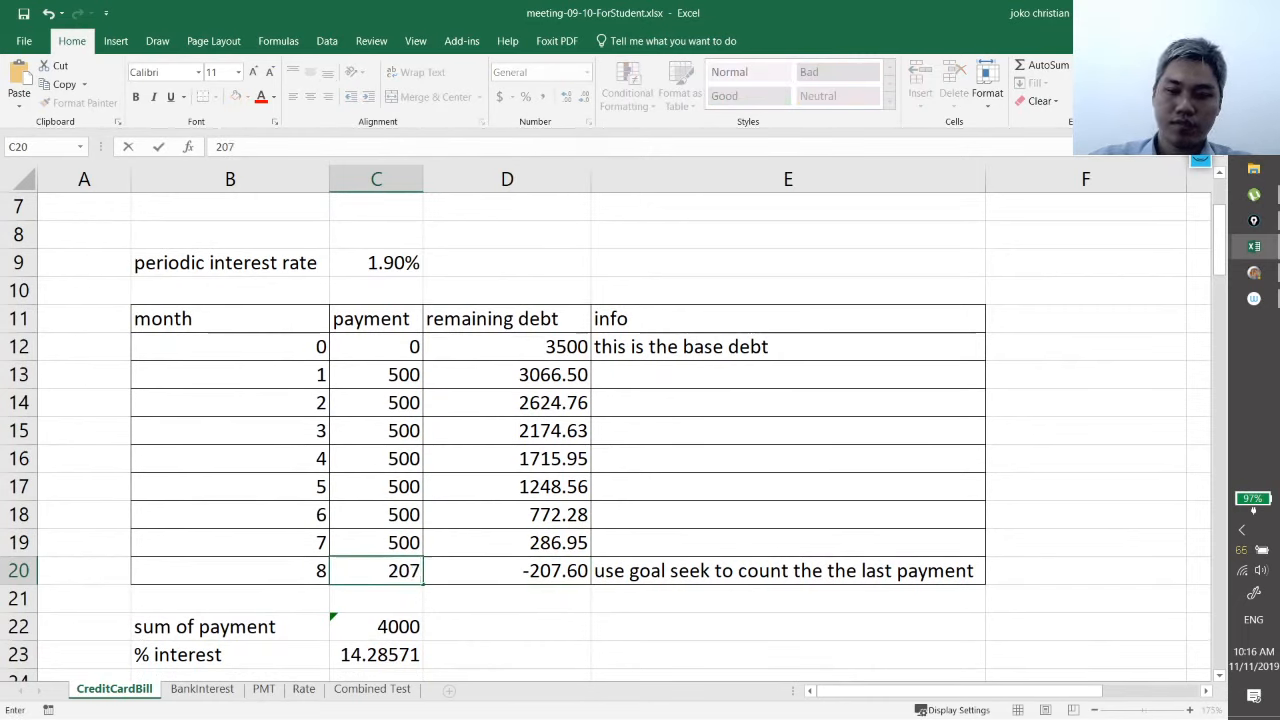
{"action": "type", "text": ".6"}
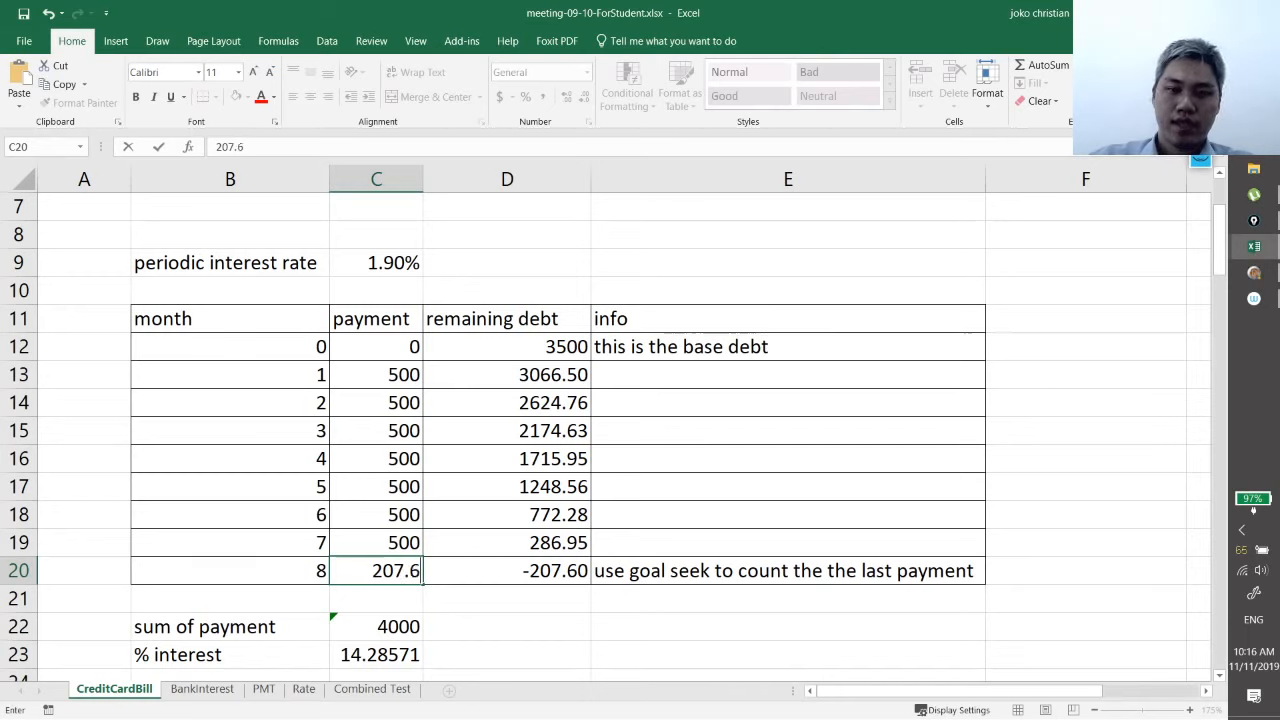
{"action": "key", "text": "Return"}
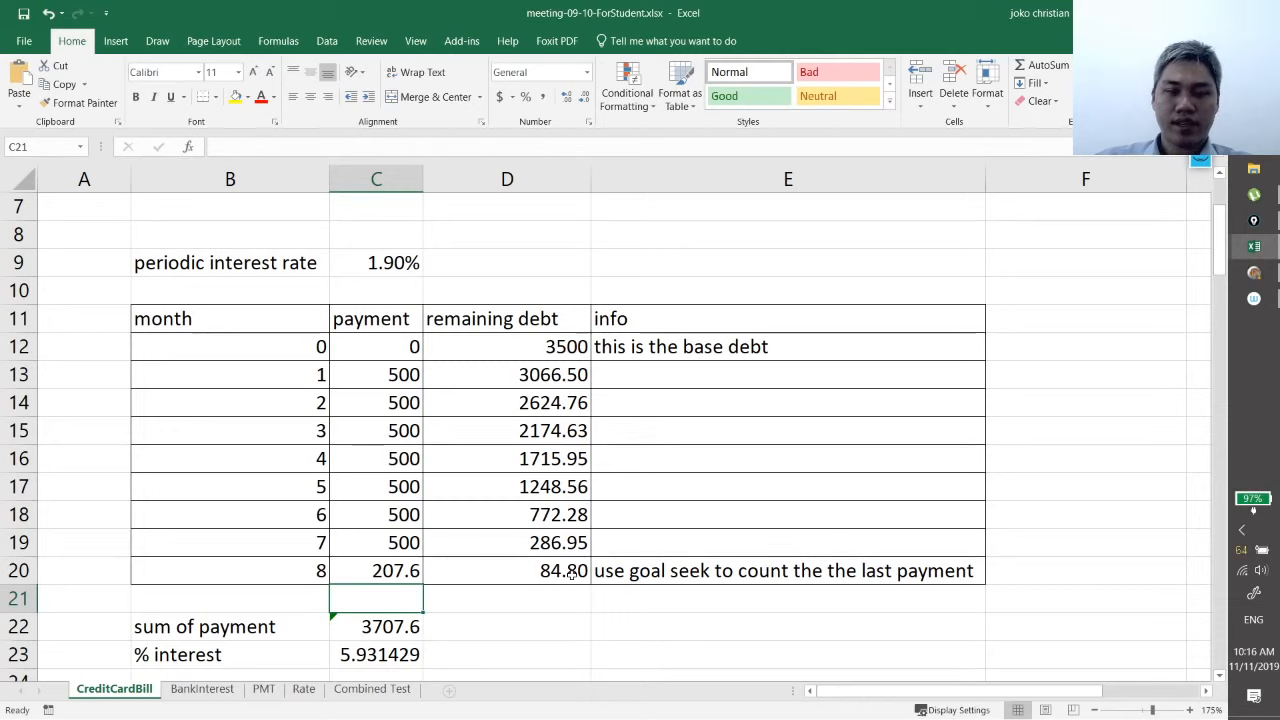
{"action": "key", "text": "ctrl+z"}
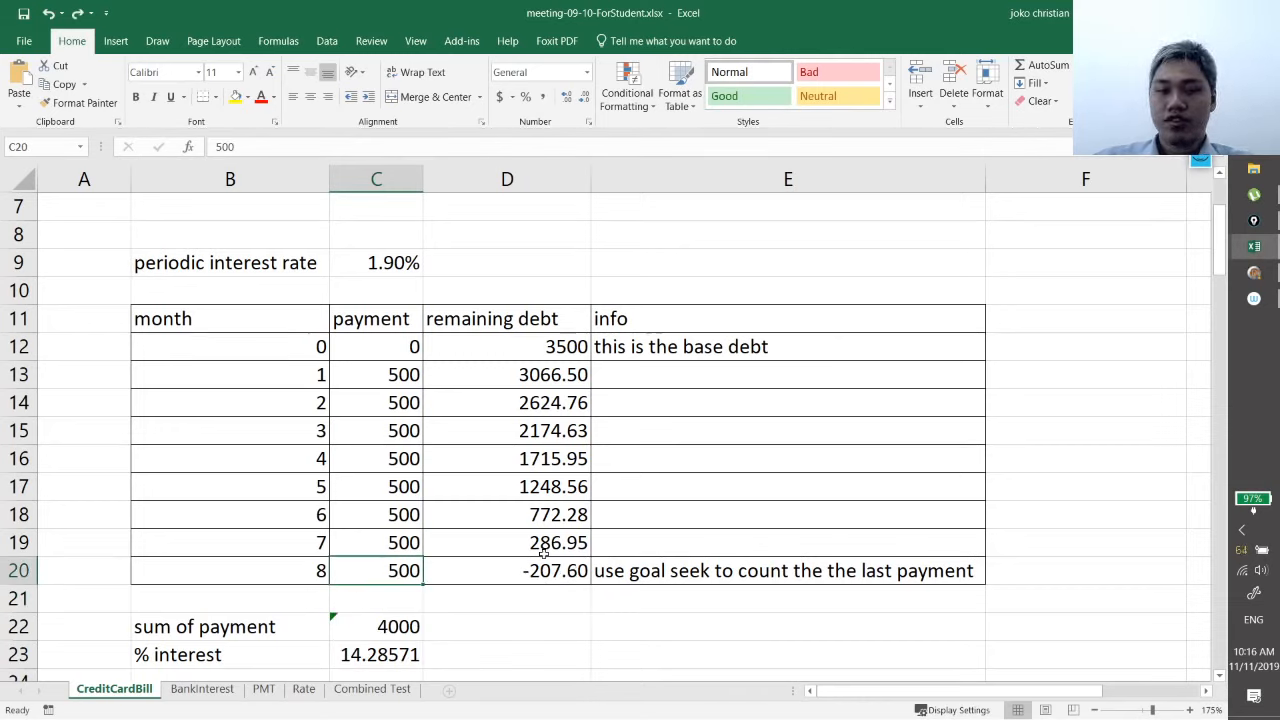
Step: Run Goal Seek to bring the remaining debt in D20 to 0 by changing payment C20, and accept the solution
{"action": "left_click", "coordinate": [540, 570]}
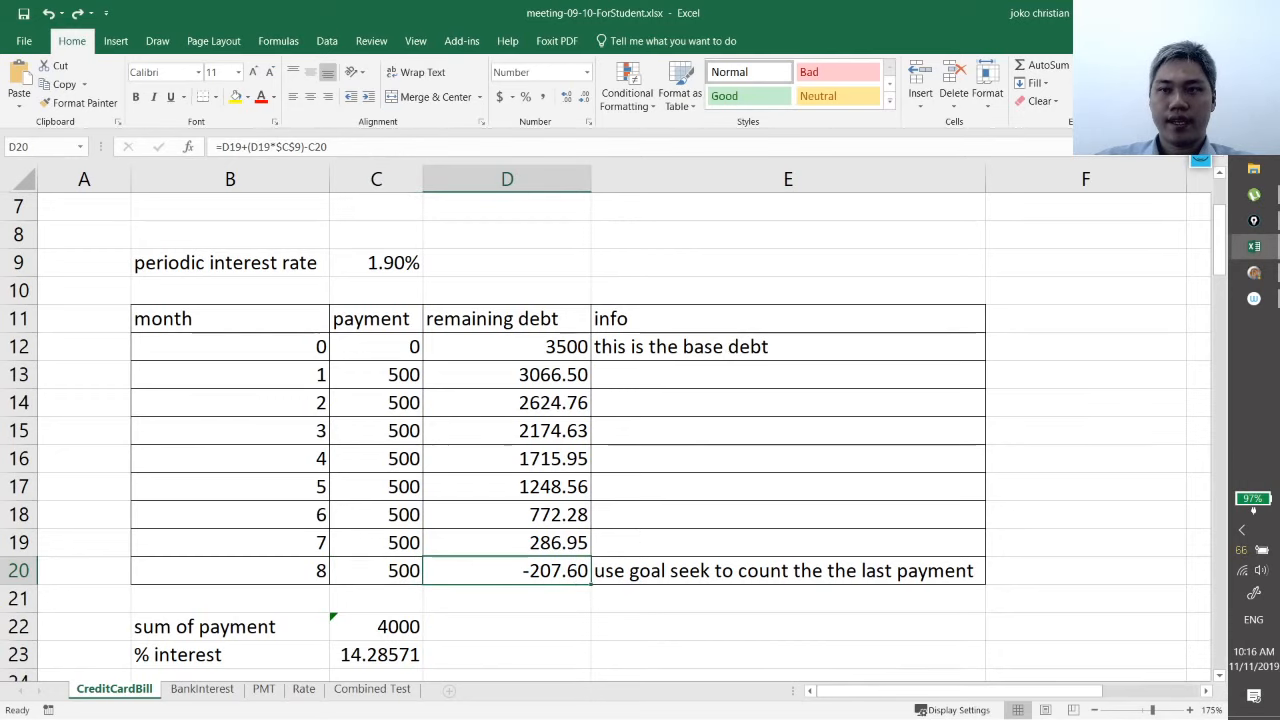
{"action": "left_click", "coordinate": [335, 47]}
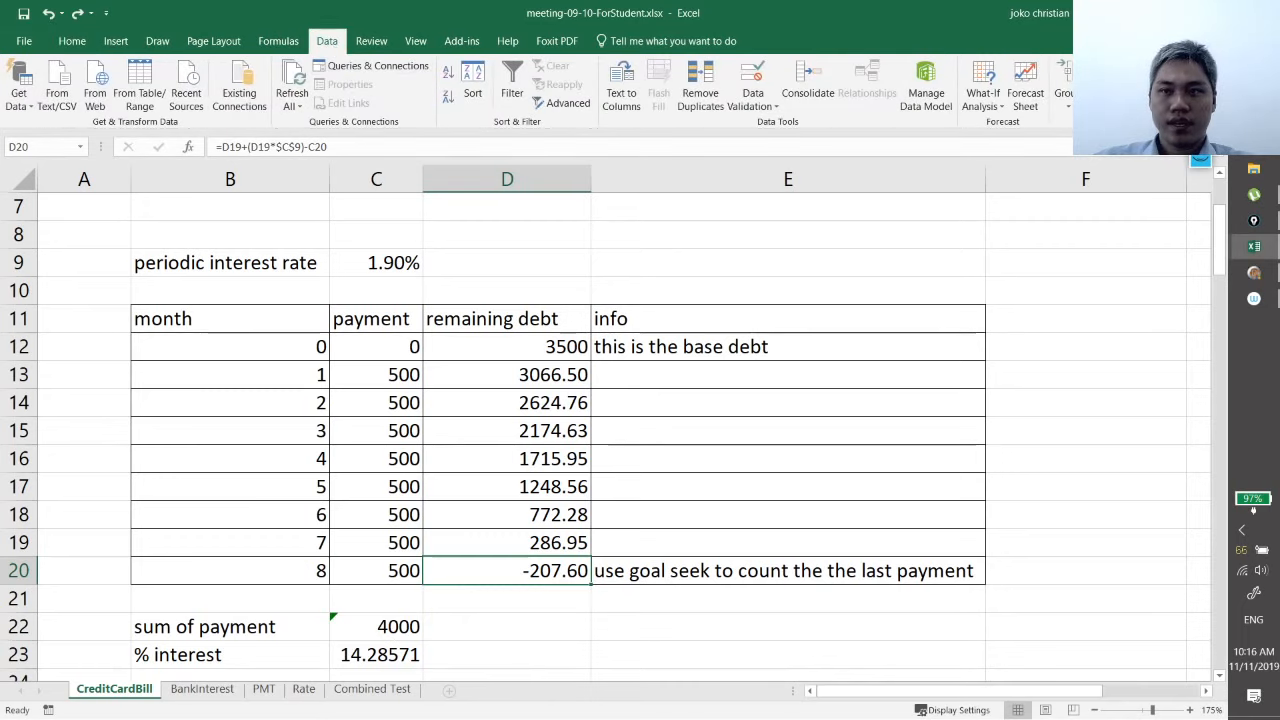
{"action": "left_click", "coordinate": [1002, 114]}
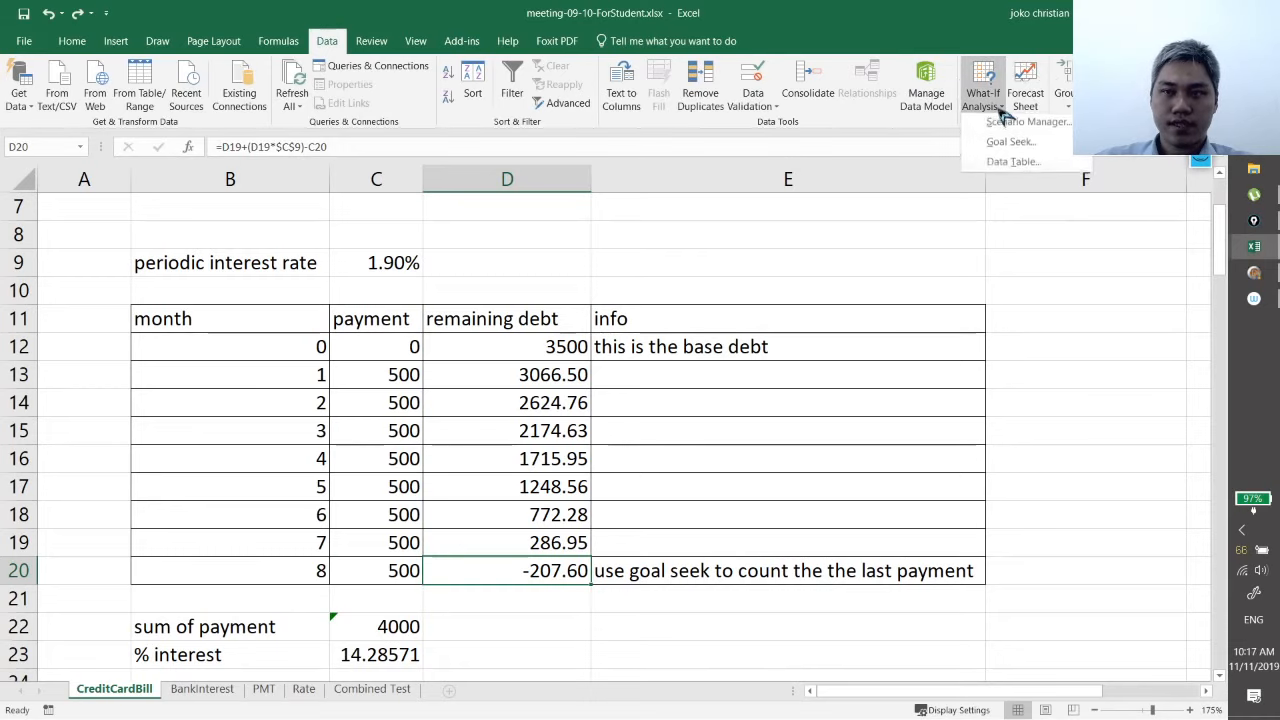
{"action": "left_click", "coordinate": [1011, 145]}
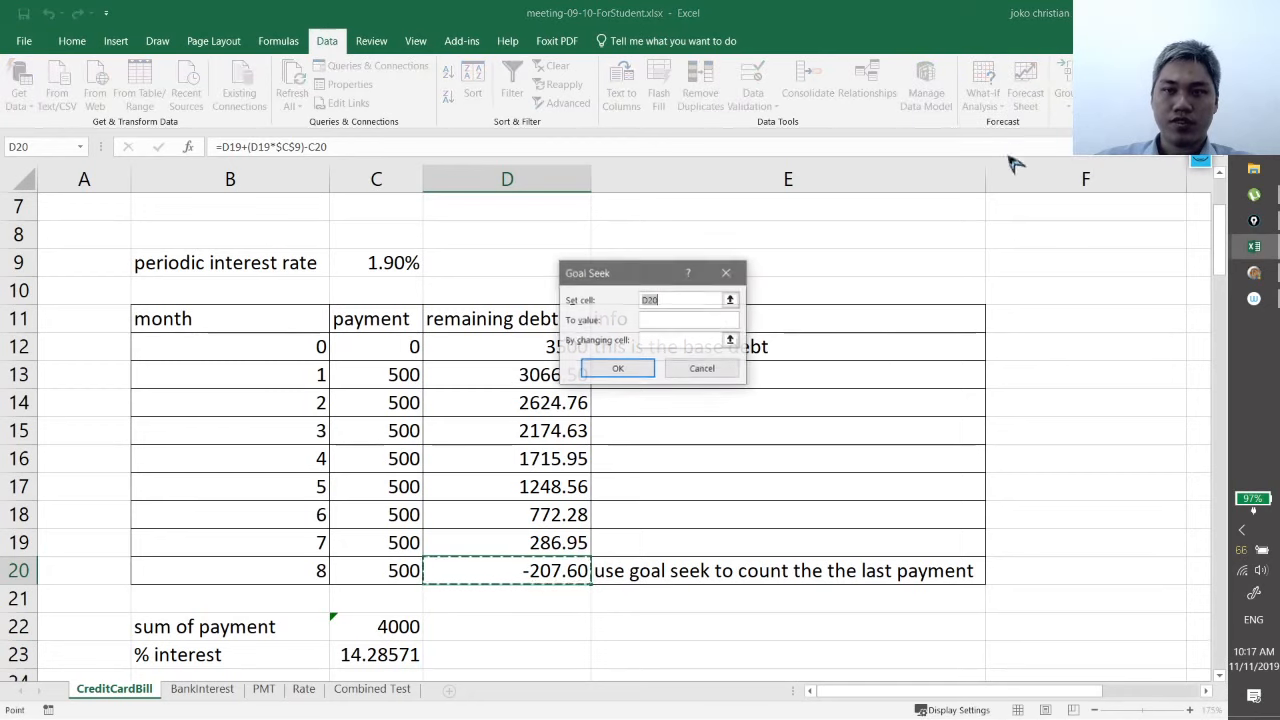
{"action": "left_click_drag", "start_coordinate": [664, 277], "coordinate": [847, 274]}
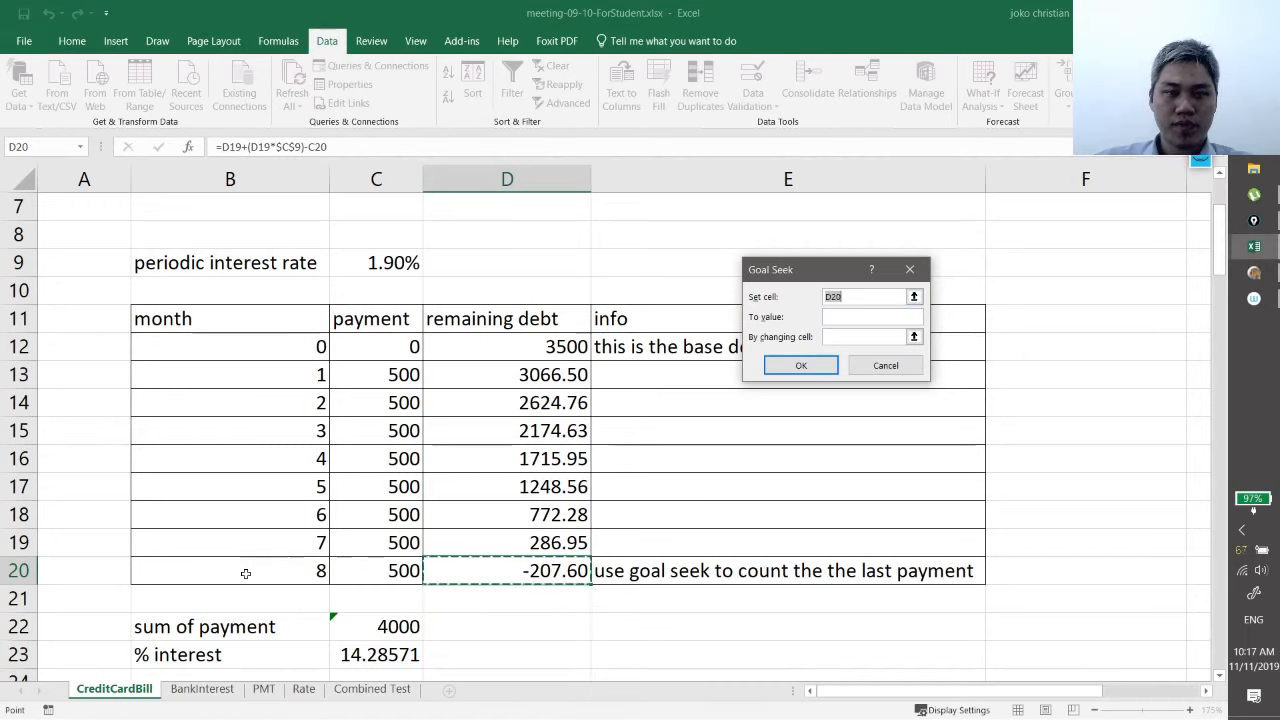
{"action": "left_click", "coordinate": [850, 316]}
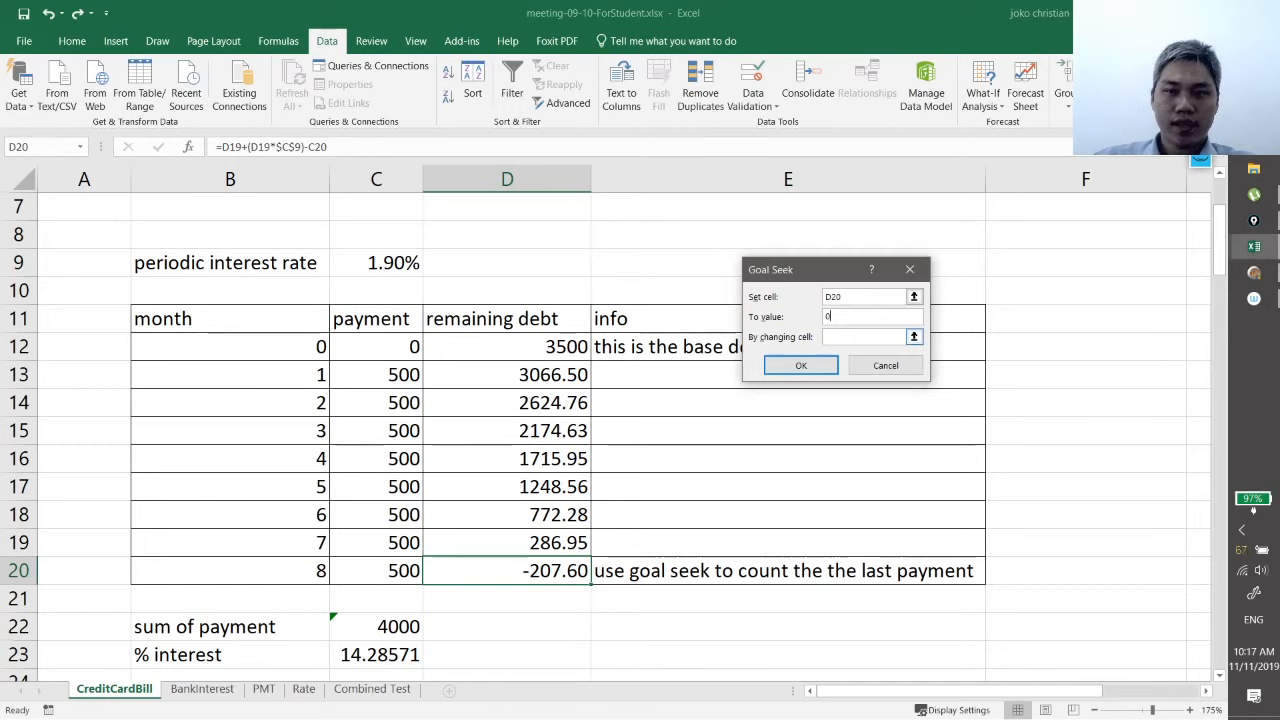
{"action": "left_click", "coordinate": [913, 337]}
{"action": "left_click", "coordinate": [381, 561]}
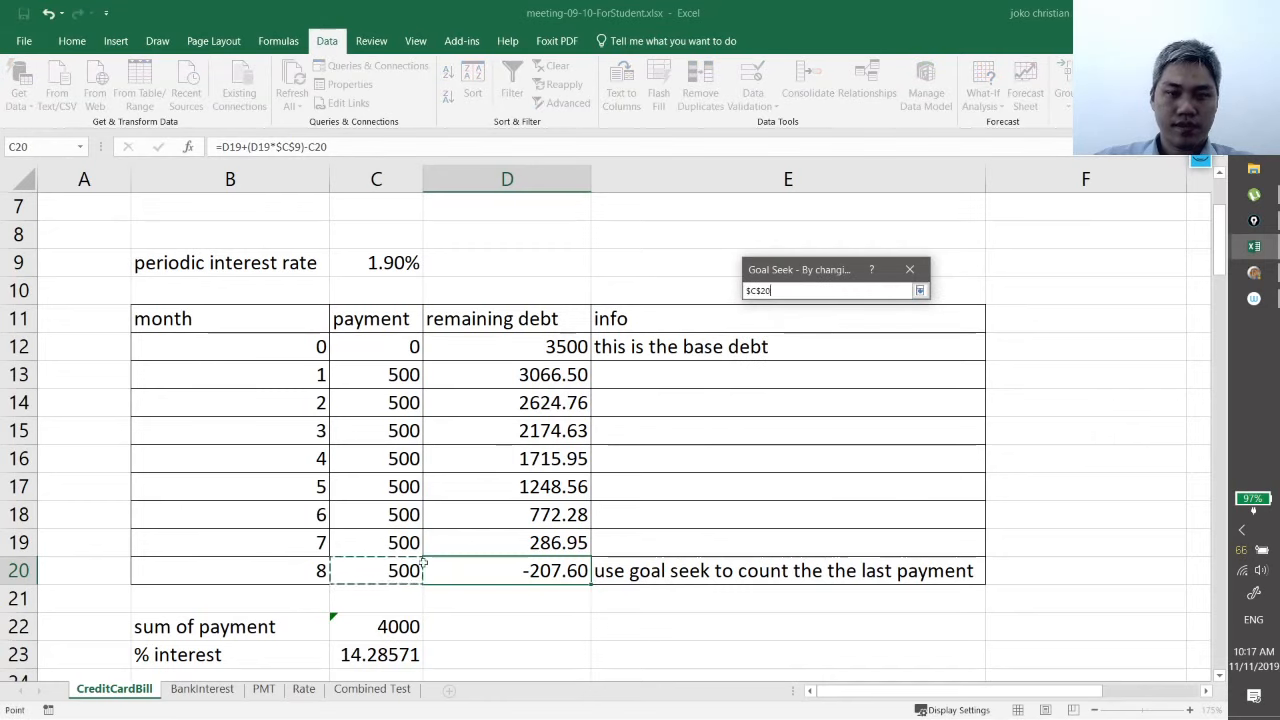
{"action": "left_click", "coordinate": [919, 290]}
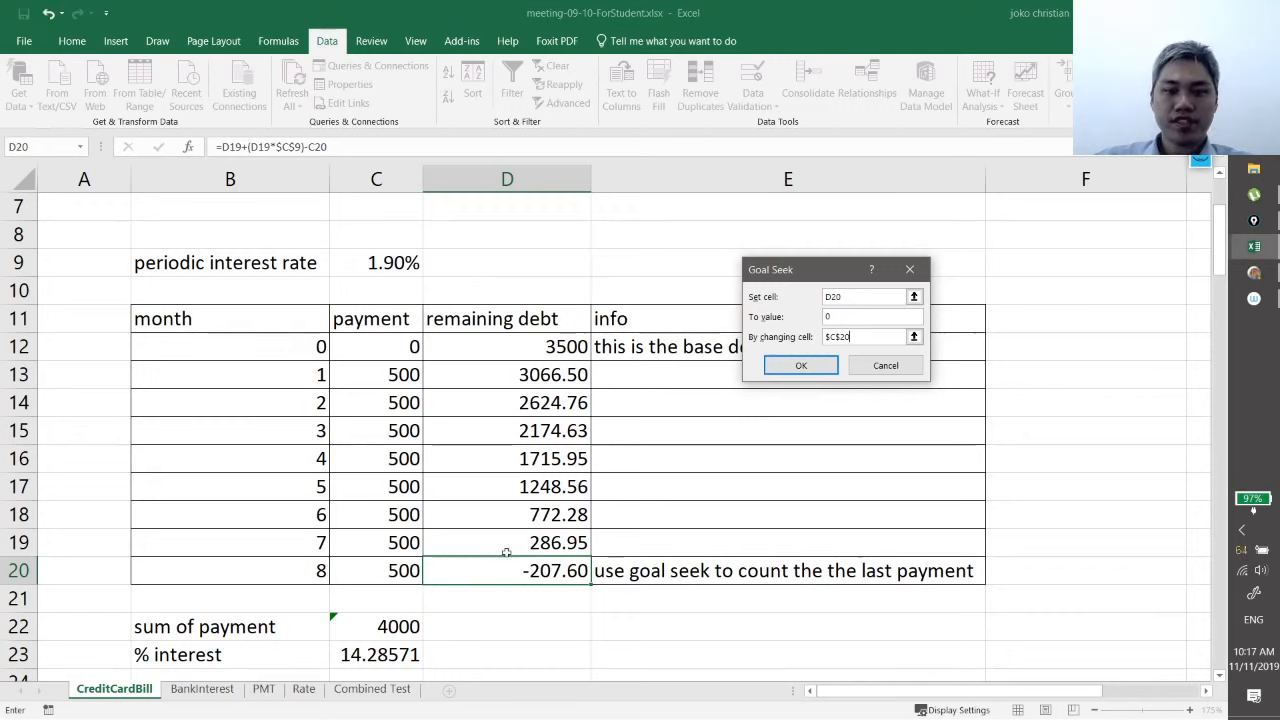
{"action": "left_click", "coordinate": [801, 366]}
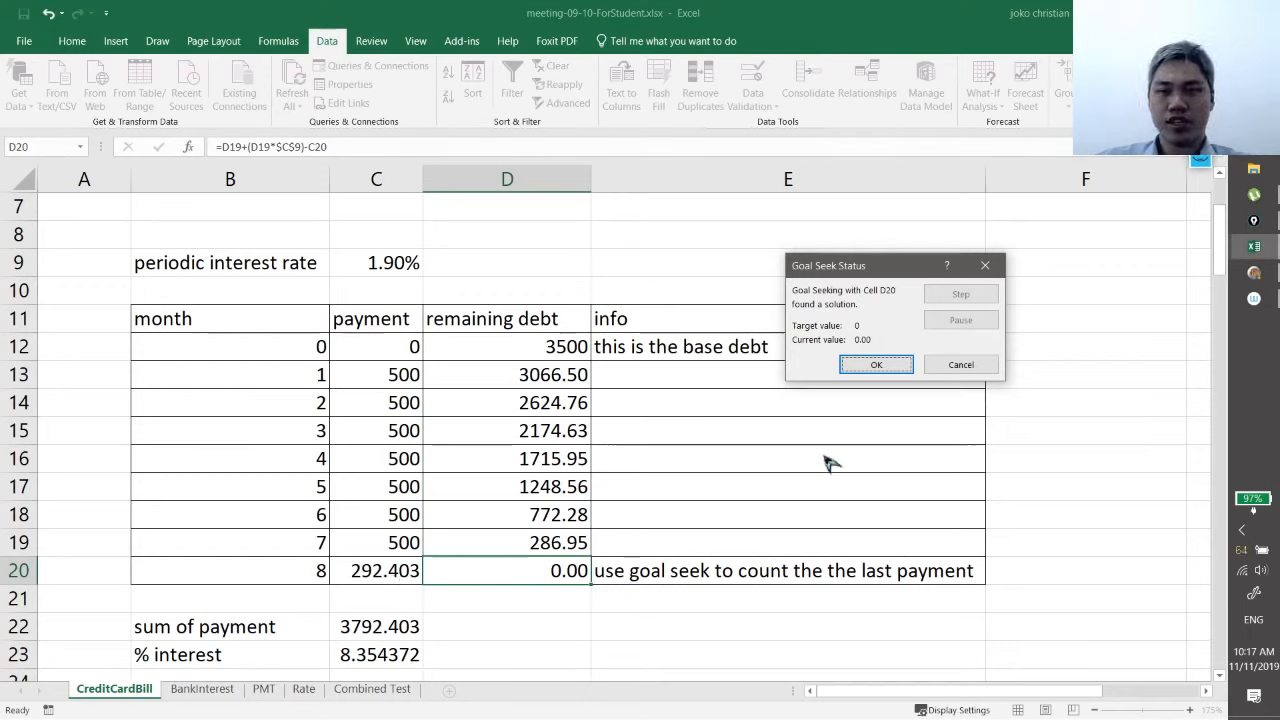
{"action": "left_click", "coordinate": [876, 364]}
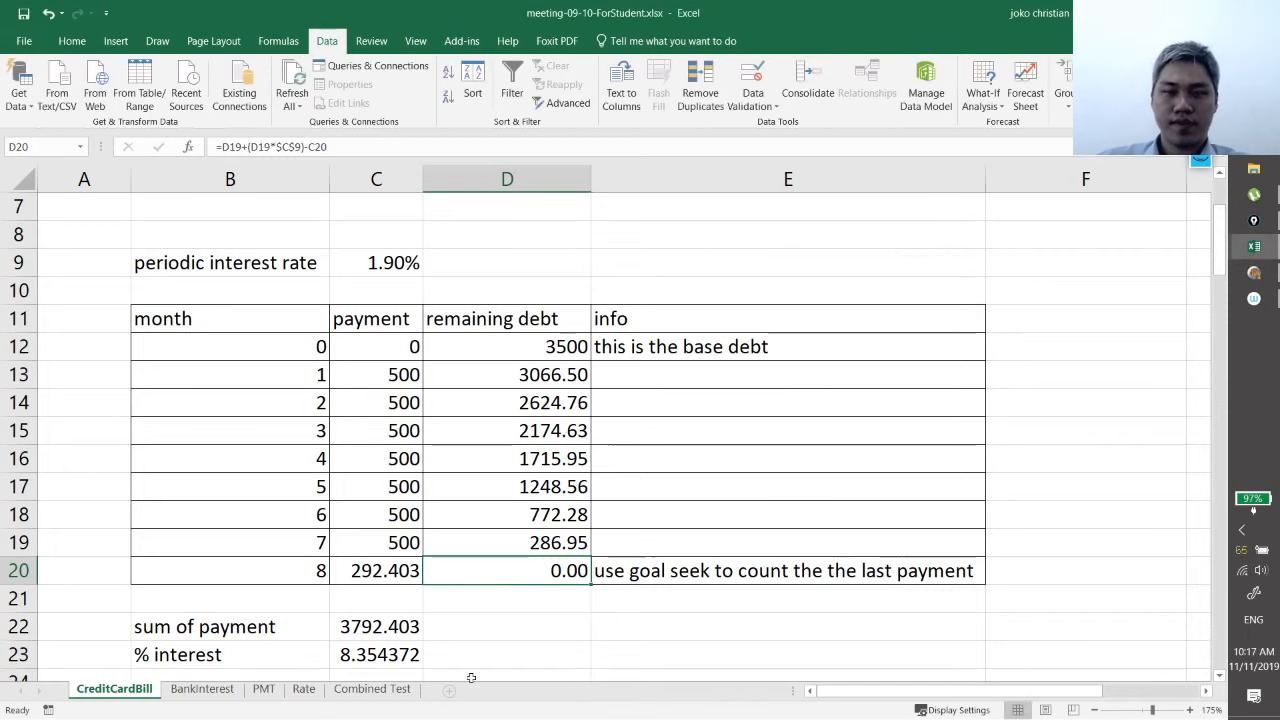
Step: Compare the case question about the number of months with the repayment months listed in B13:B20
{"action": "left_click", "coordinate": [517, 598]}
{"action": "key", "text": "Up"}
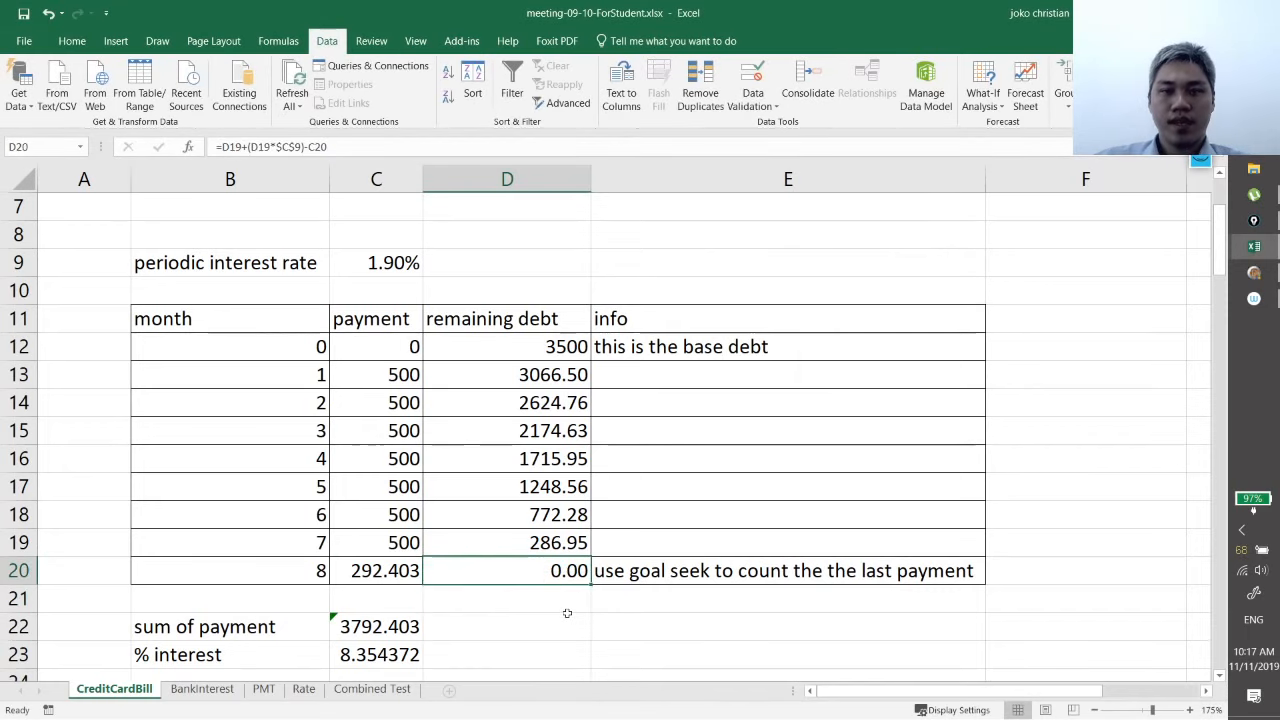
{"action": "scroll", "coordinate": [567, 613], "scroll_direction": "up", "scroll_amount": 1}
{"action": "scroll", "coordinate": [567, 613], "scroll_direction": "up", "scroll_amount": 1}
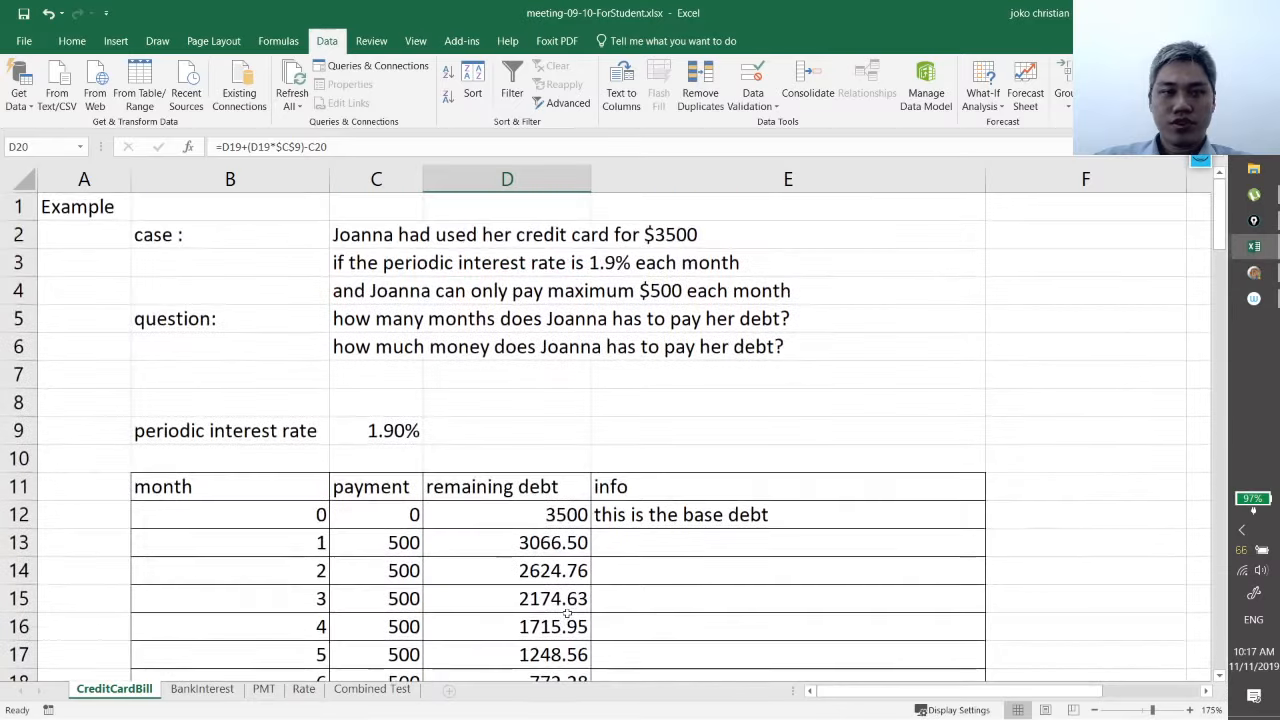
{"action": "scroll", "coordinate": [360, 400], "scroll_direction": "down", "scroll_amount": 1}
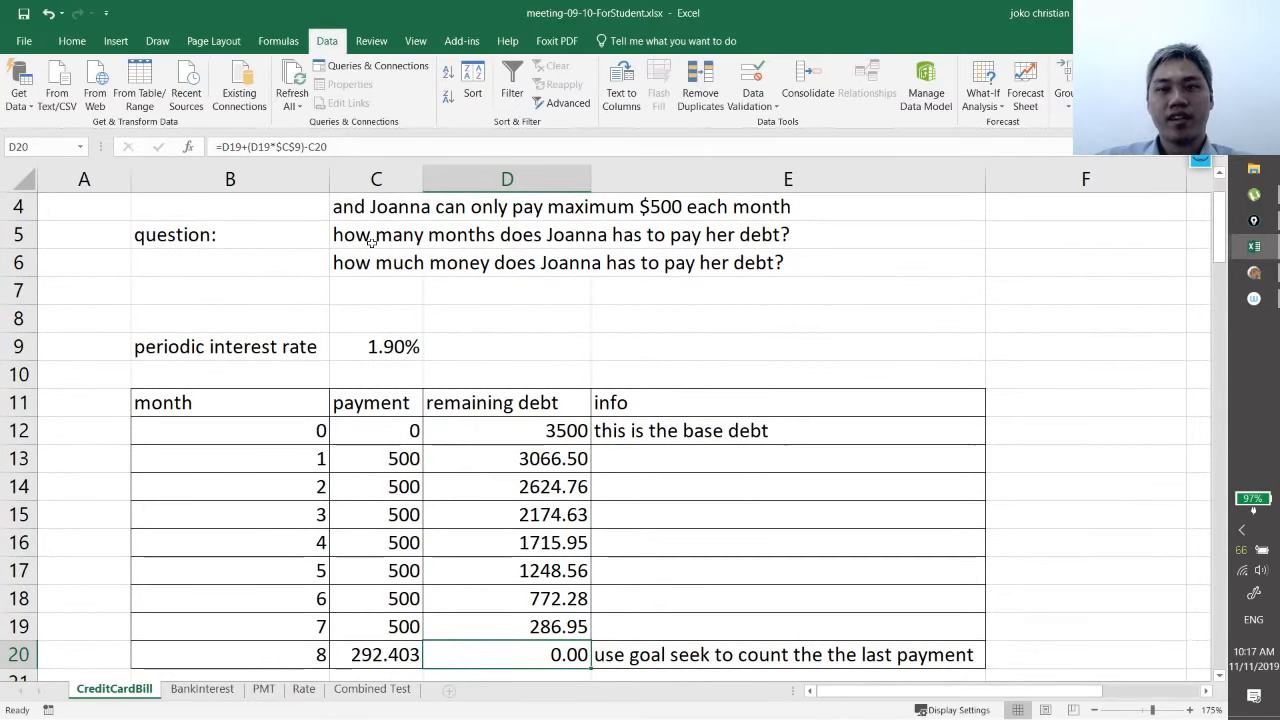
{"action": "scroll", "coordinate": [371, 241], "scroll_direction": "down", "scroll_amount": 3}
{"action": "scroll", "coordinate": [287, 486], "scroll_direction": "up", "scroll_amount": 1}
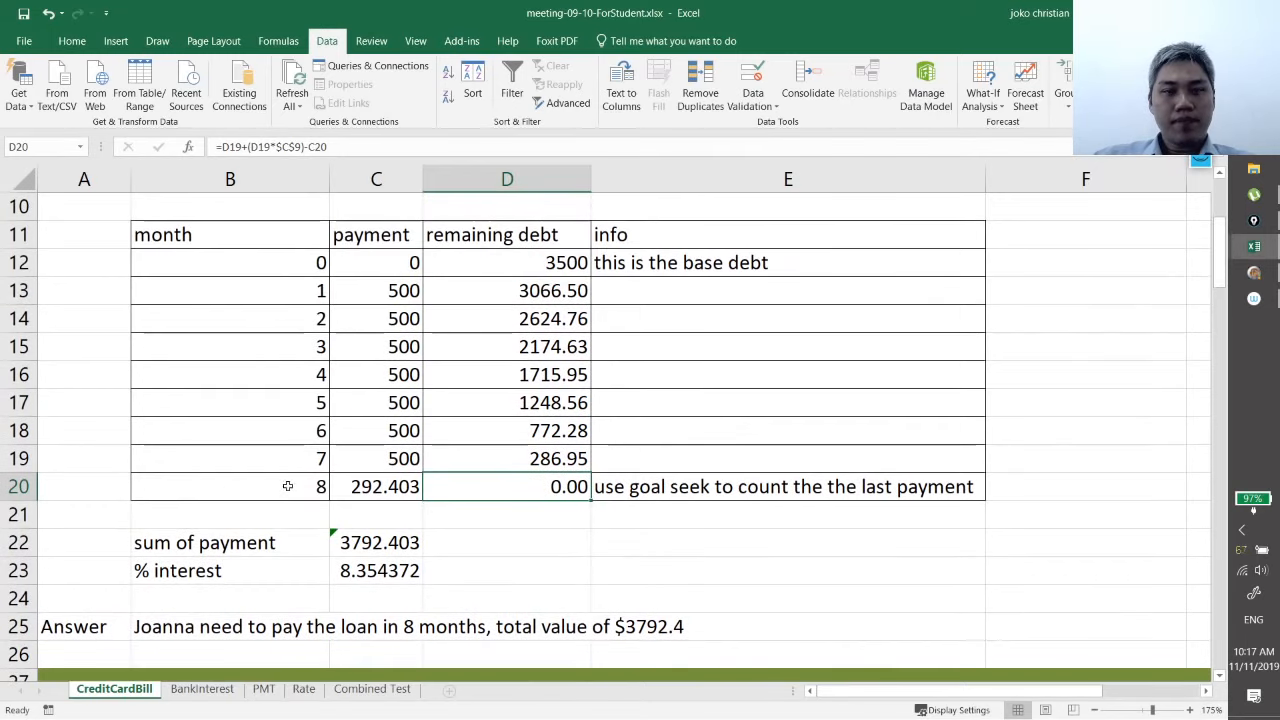
{"action": "left_click_drag", "start_coordinate": [286, 290], "coordinate": [293, 488]}
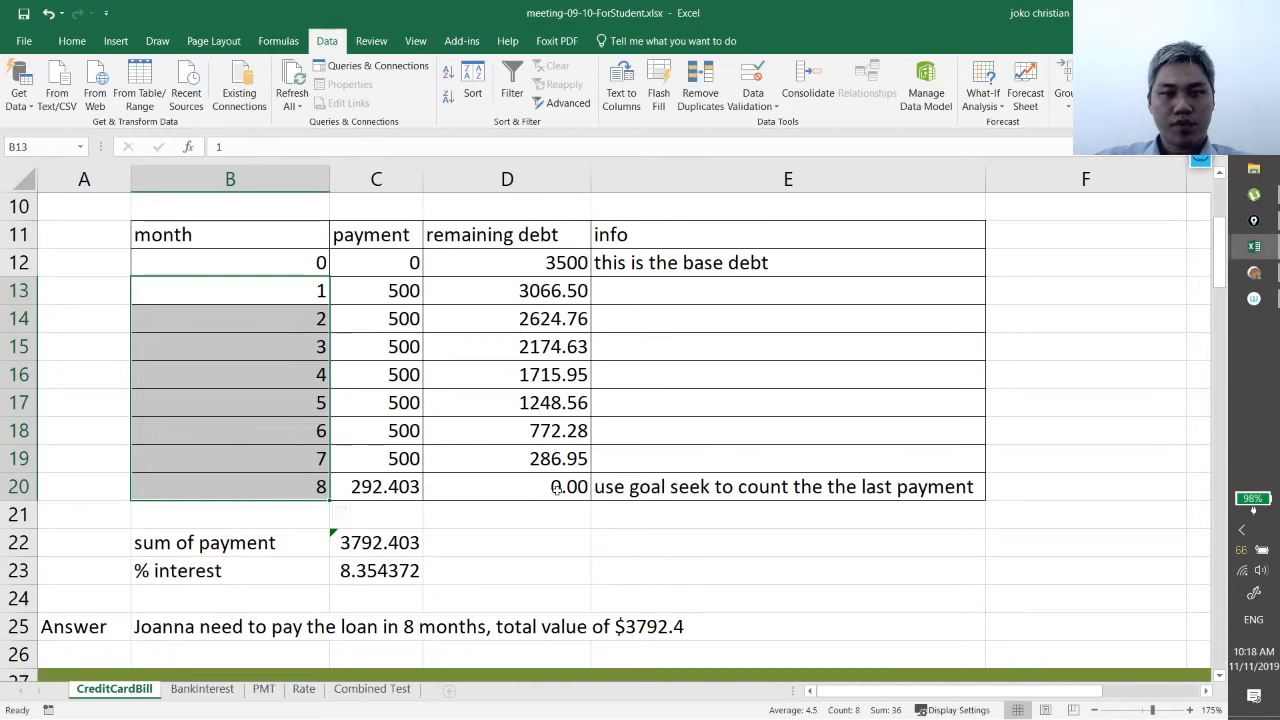
{"action": "left_click", "coordinate": [305, 488]}
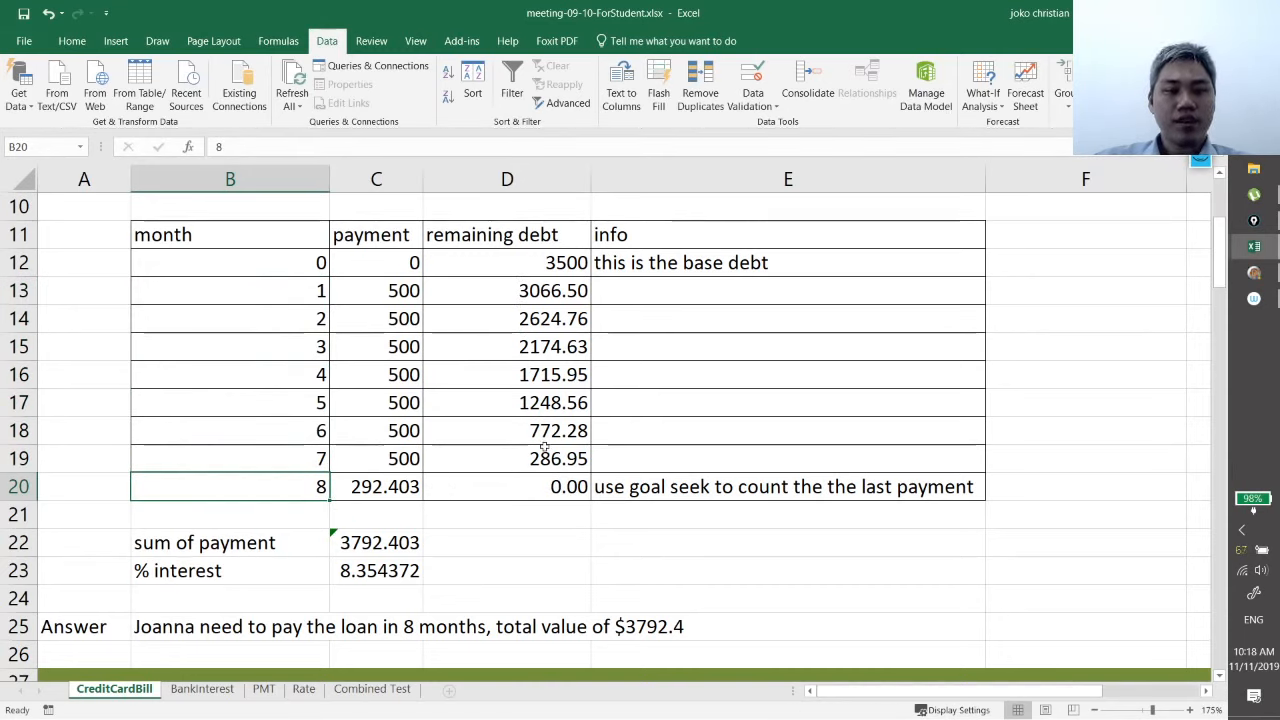
Step: Review the total money question and examine the sum of payment formula in C22 against payments C13:C20
{"action": "scroll", "coordinate": [546, 487], "scroll_direction": "up", "scroll_amount": 3}
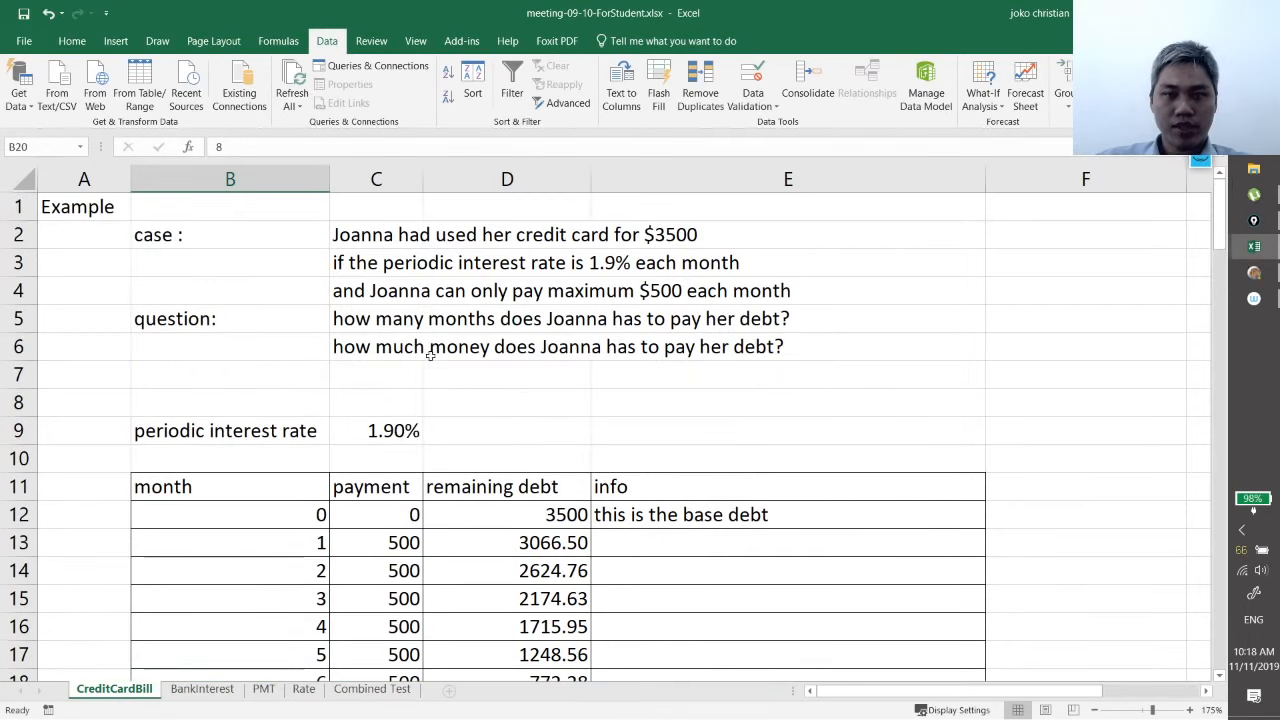
{"action": "scroll", "coordinate": [691, 349], "scroll_direction": "down", "scroll_amount": 4}
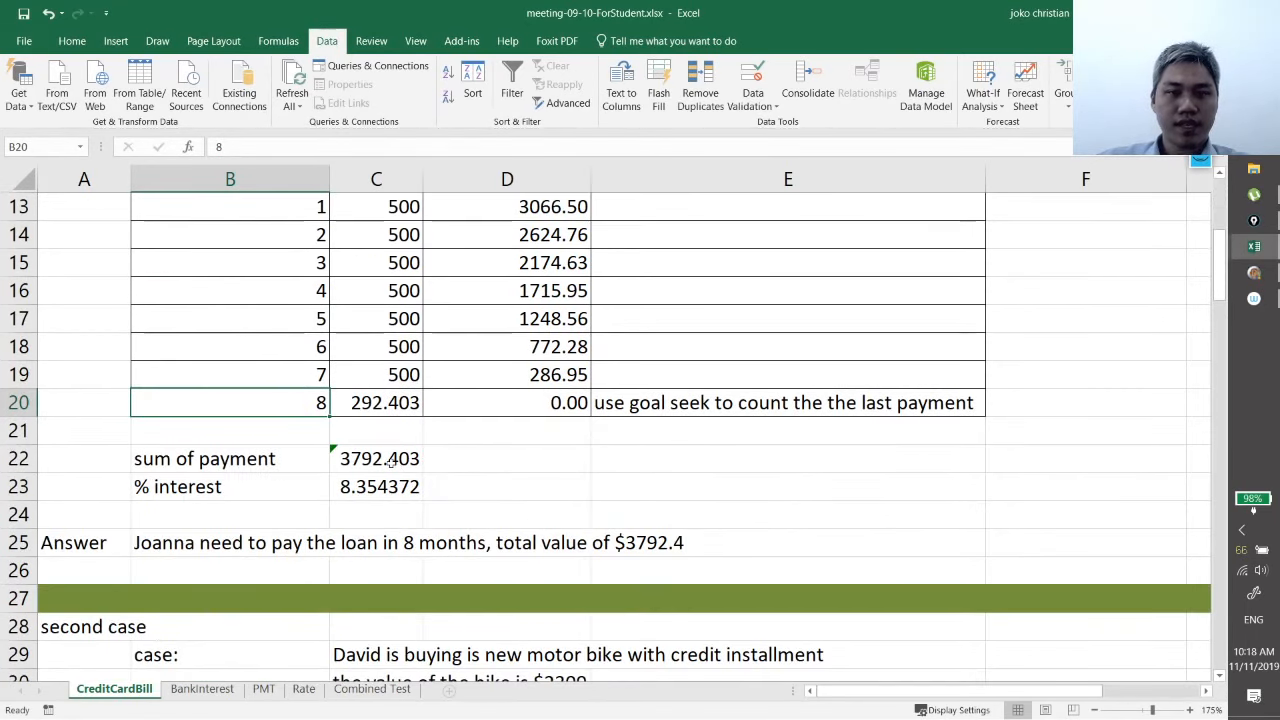
{"action": "left_click", "coordinate": [420, 468]}
{"action": "scroll", "coordinate": [418, 498], "scroll_direction": "up", "scroll_amount": 2}
{"action": "left_click", "coordinate": [405, 381]}
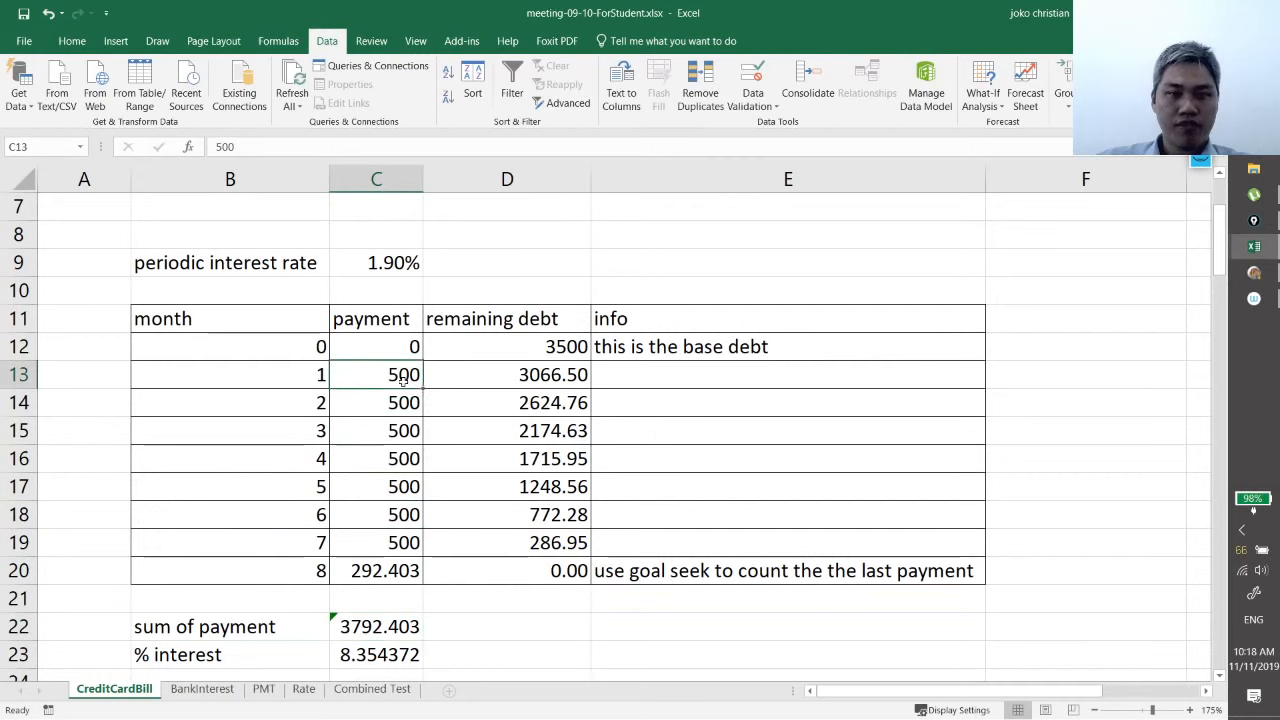
{"action": "left_click", "coordinate": [408, 572], "text": "shift"}
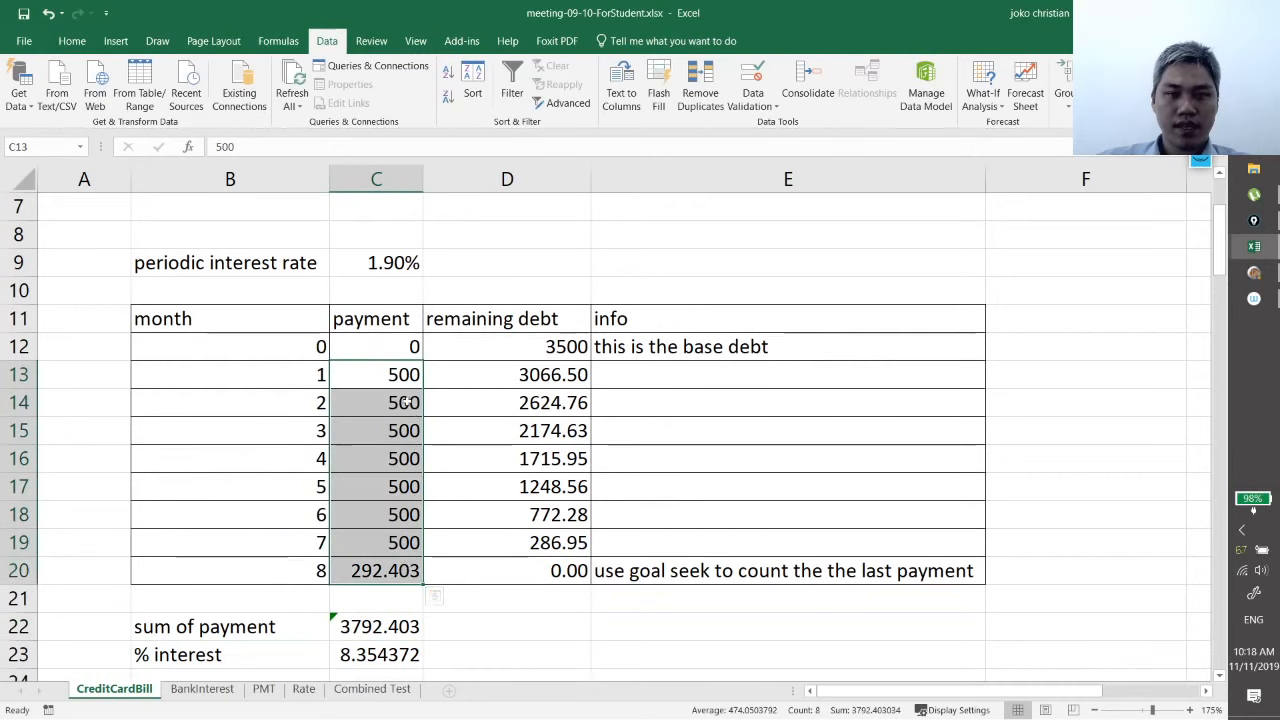
{"action": "left_click", "coordinate": [385, 630]}
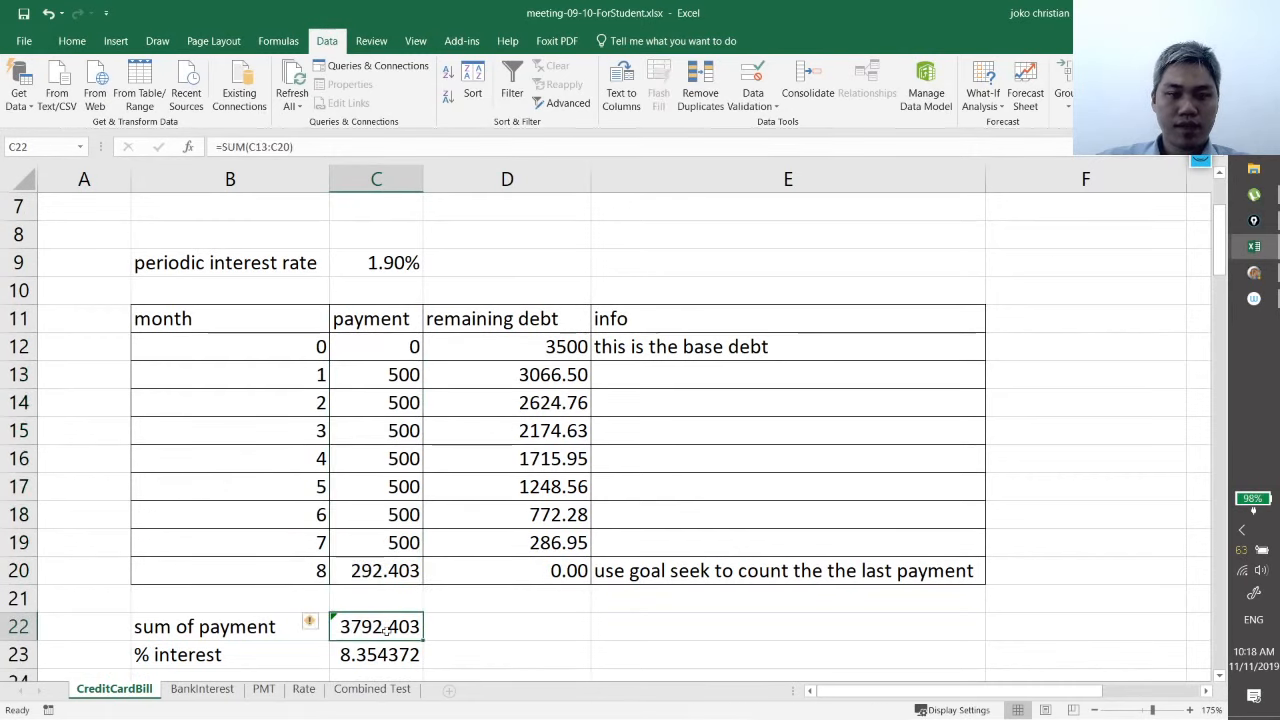
{"action": "double_click", "coordinate": [385, 630]}
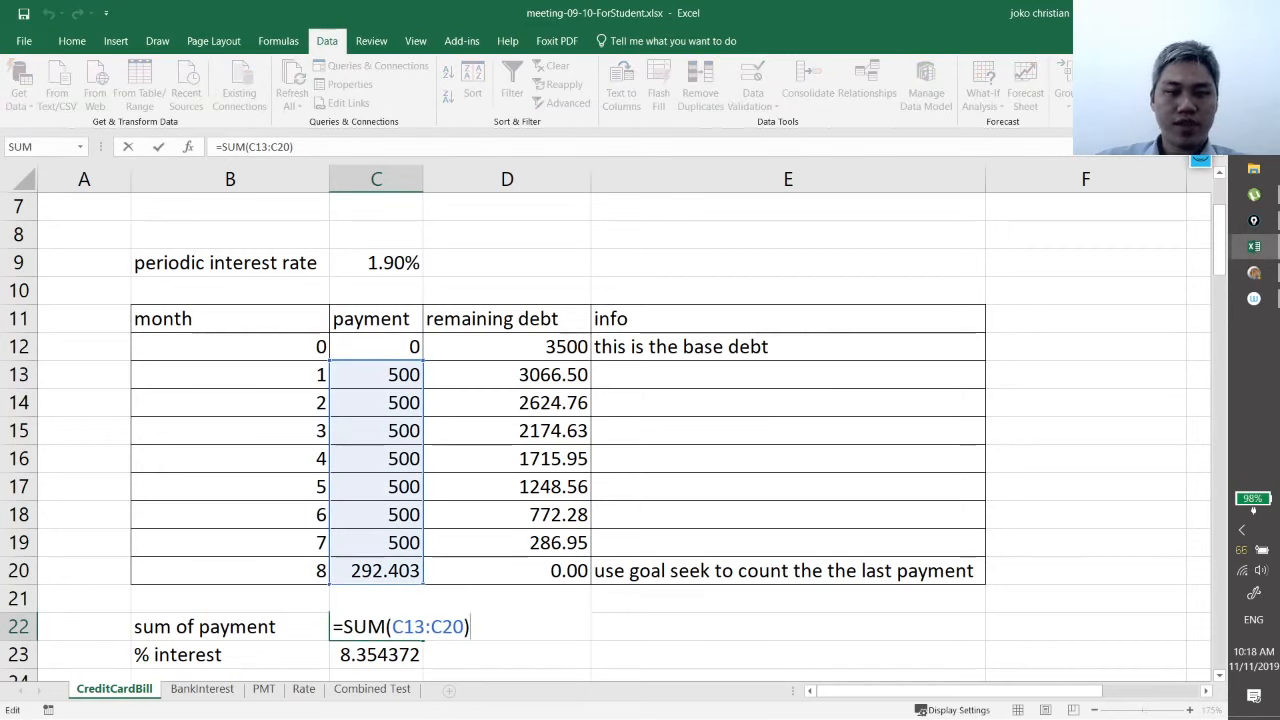
{"action": "key", "text": "Escape"}
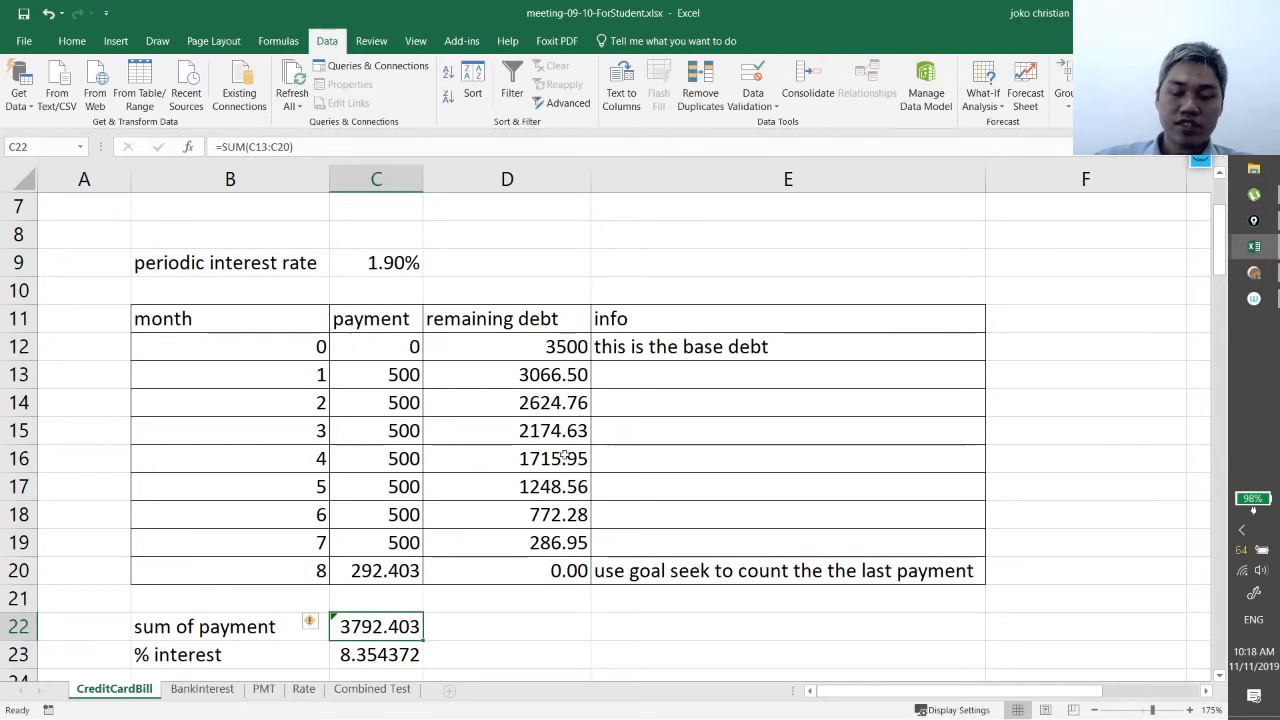
Step: Examine the % interest formula in C23, especially its C22-D12 part, and review the written answer in row 25
{"action": "left_click", "coordinate": [371, 652]}
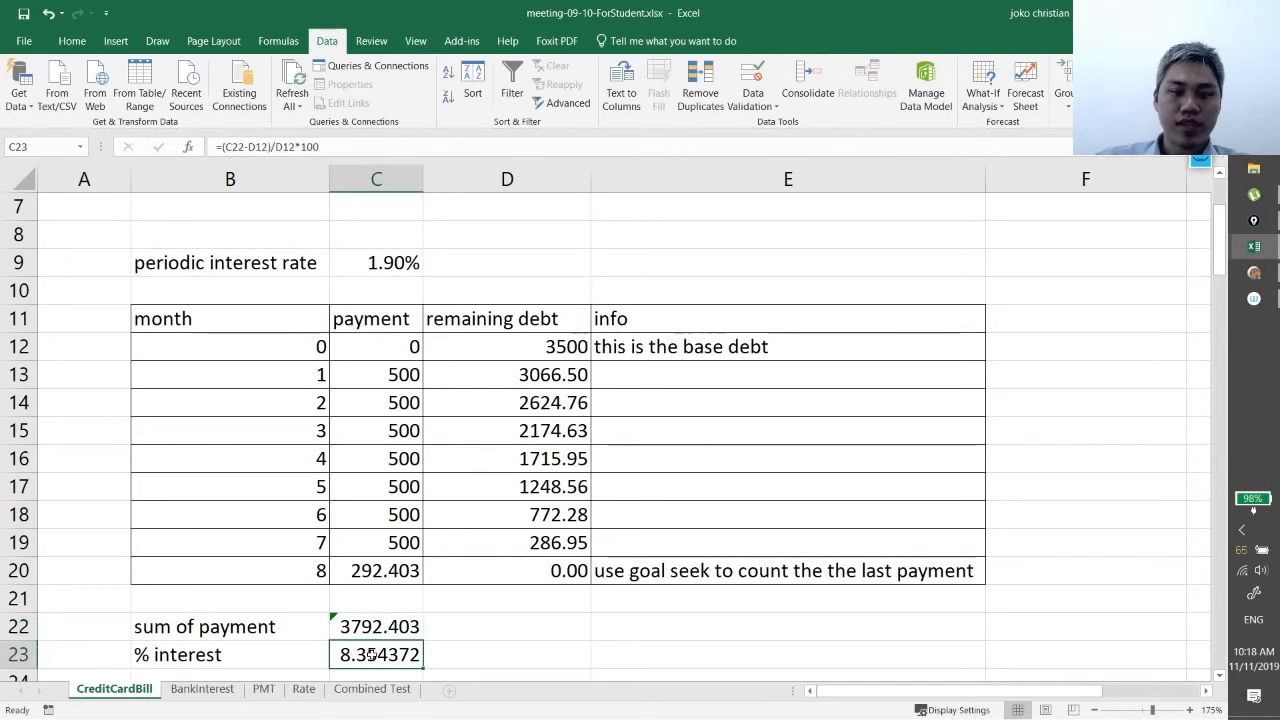
{"action": "key", "text": "F2"}
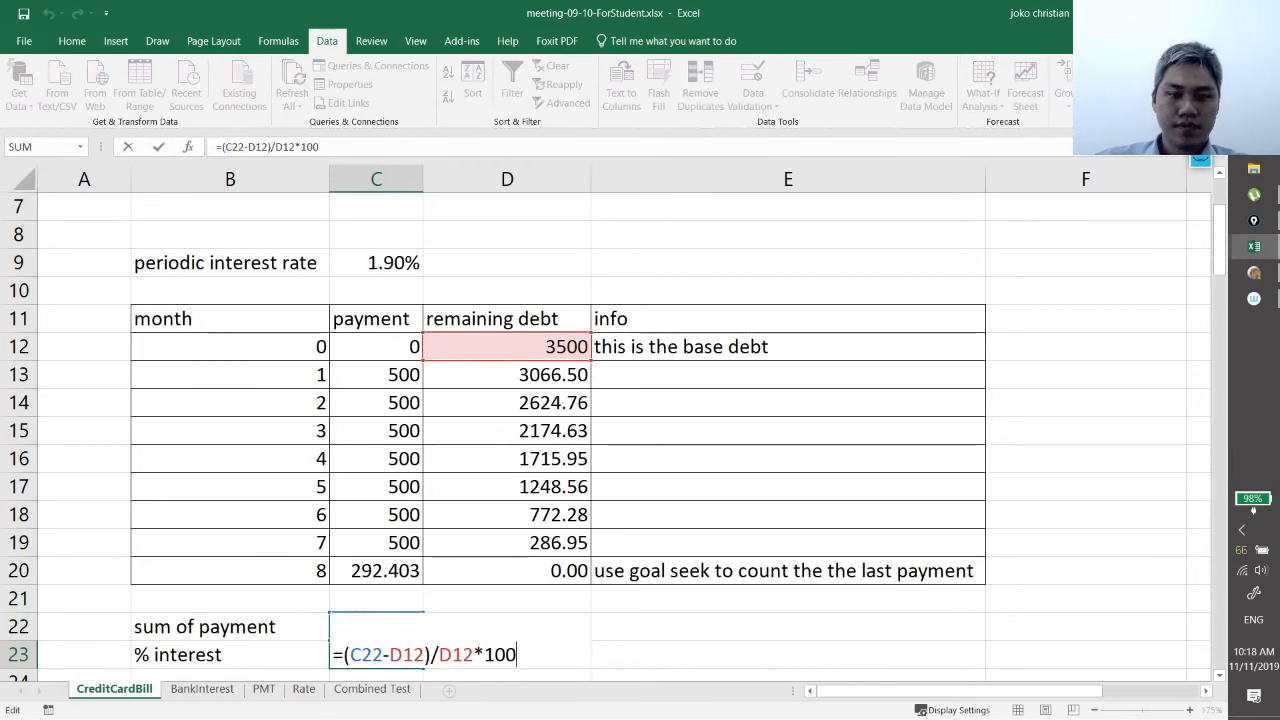
{"action": "key", "text": "shift+Right"}
{"action": "key", "text": "shift+Right"}
{"action": "key", "text": "shift+Right"}
{"action": "key", "text": "shift+Right"}
{"action": "key", "text": "shift+Right"}
{"action": "key", "text": "shift+Right"}
{"action": "key", "text": "shift+Right"}
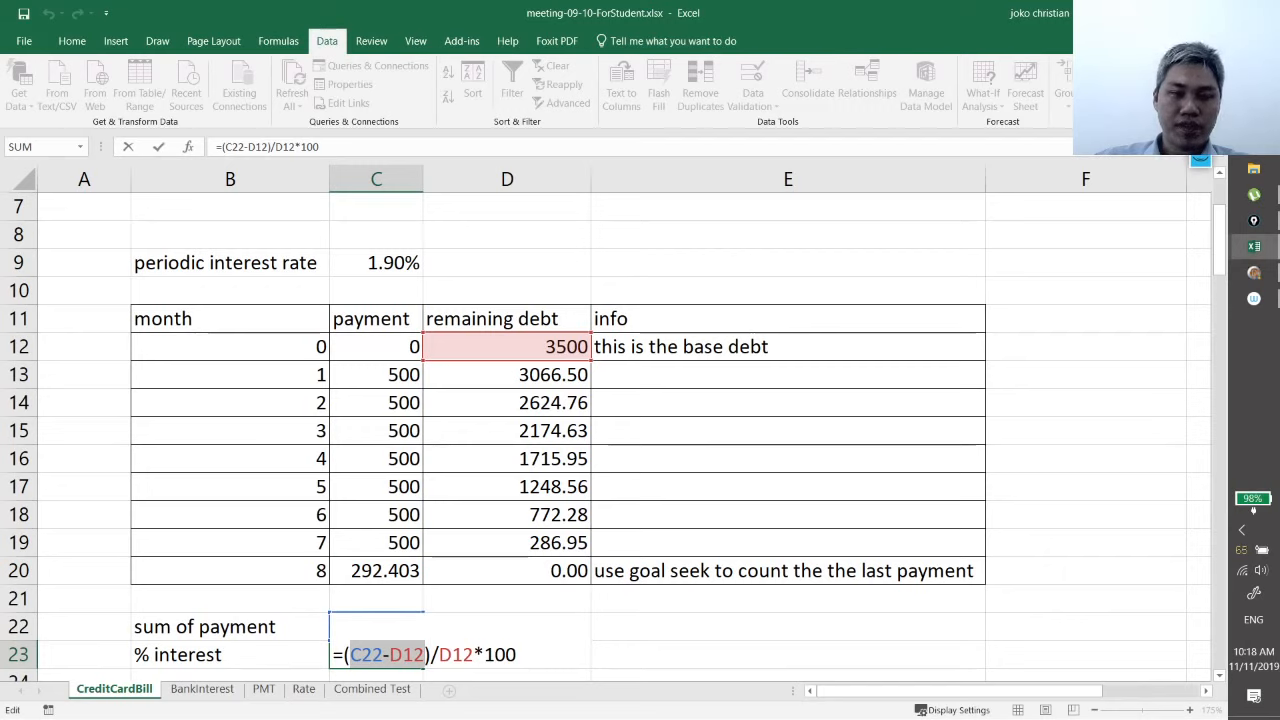
{"action": "key", "text": "ctrl+Return"}
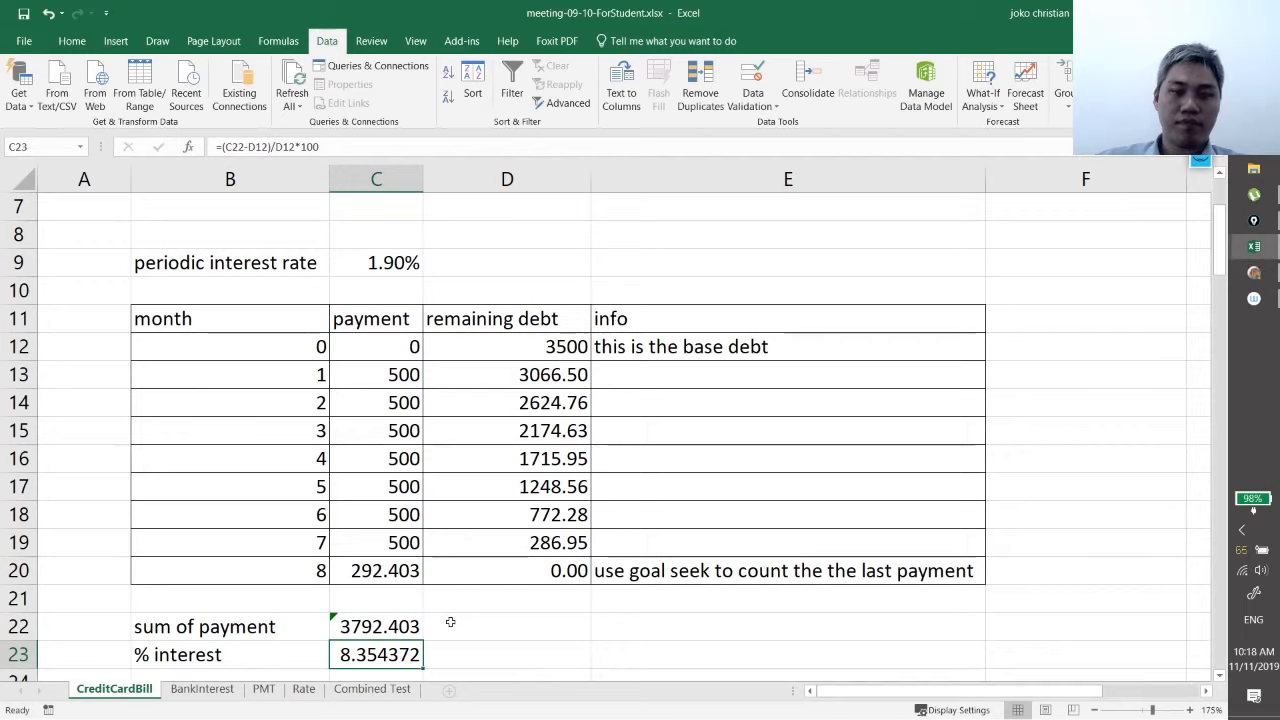
{"action": "scroll", "coordinate": [455, 600], "scroll_direction": "down", "scroll_amount": 1}
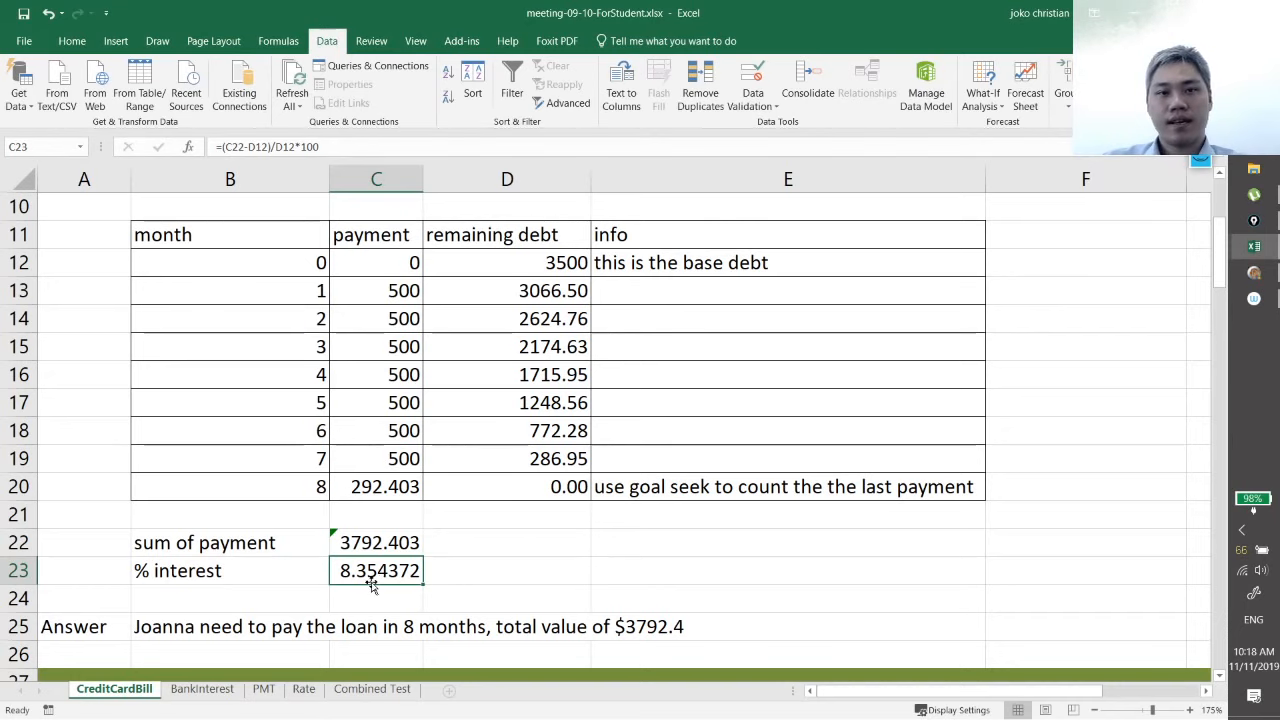
{"action": "scroll", "coordinate": [370, 578], "scroll_direction": "up", "scroll_amount": 3}
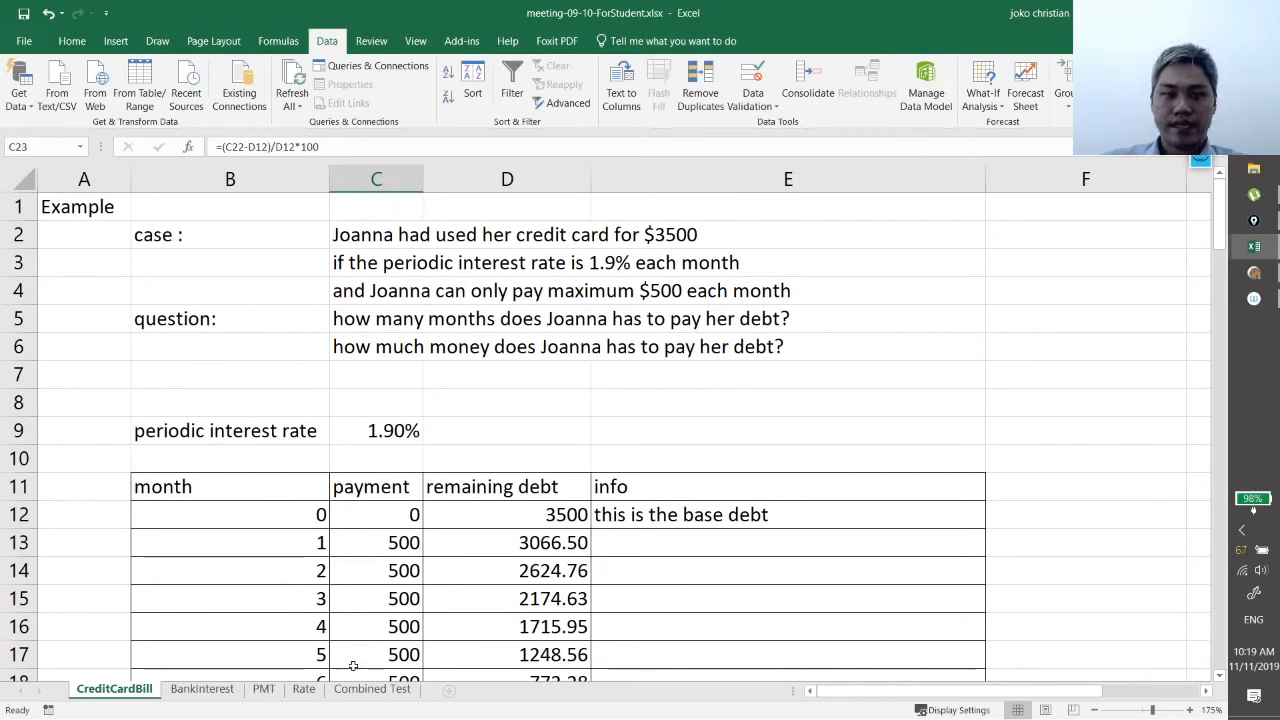
Step: Glance at the BankInterest and PMT sheets, and close meeting-09-10-ForStudent.xlsx to continue in meeting-10-ForStudent.xlsx
{"action": "left_click", "coordinate": [228, 690]}
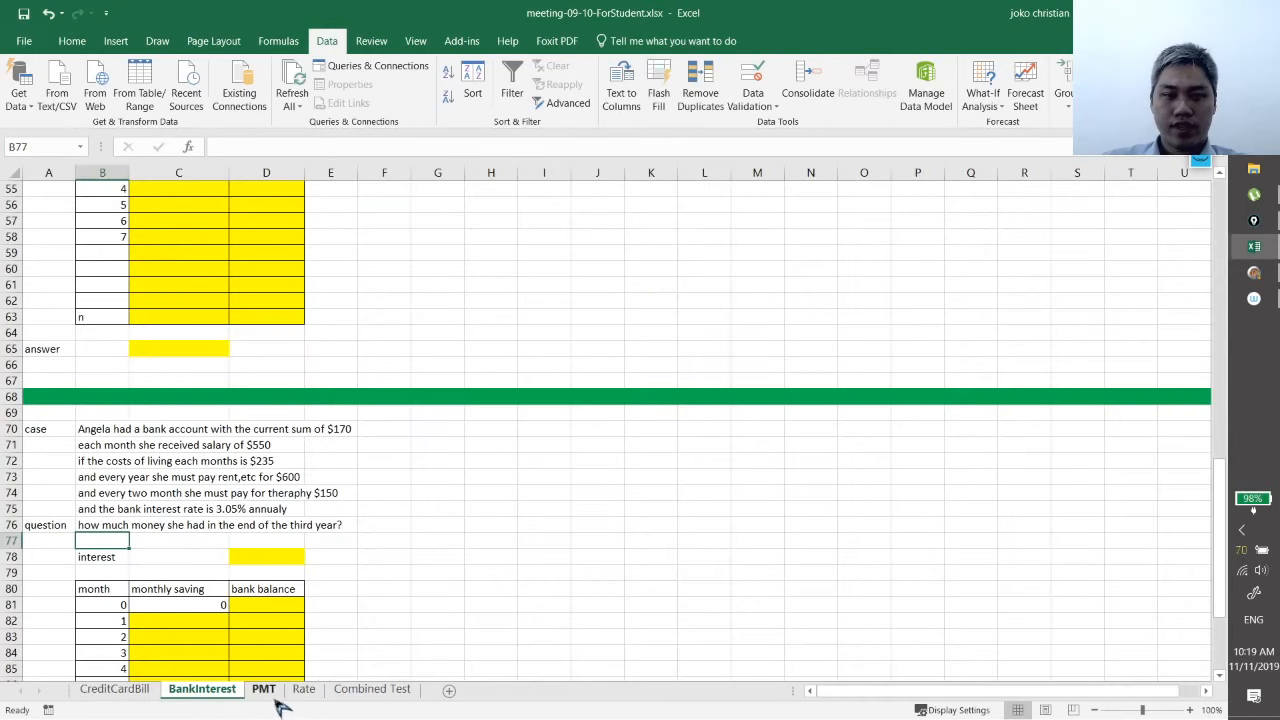
{"action": "left_click", "coordinate": [264, 690]}
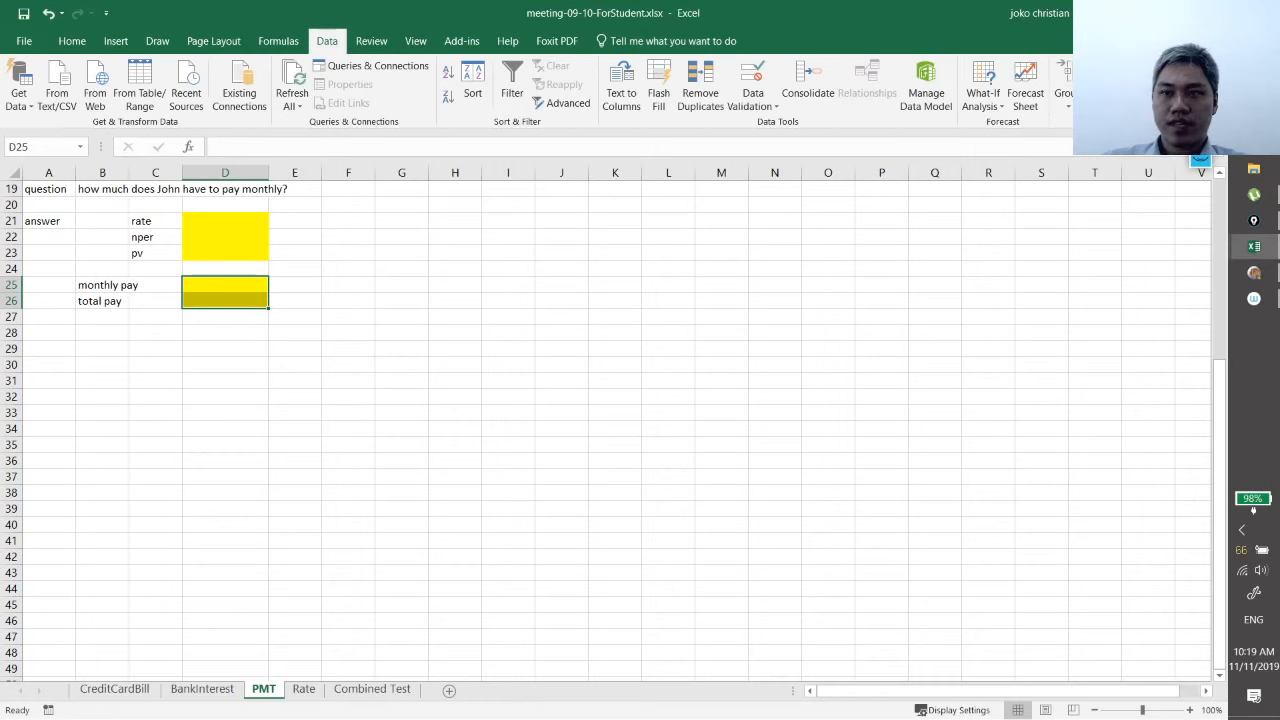
{"action": "key", "text": "ctrl+w"}
{"action": "left_click", "coordinate": [614, 402]}
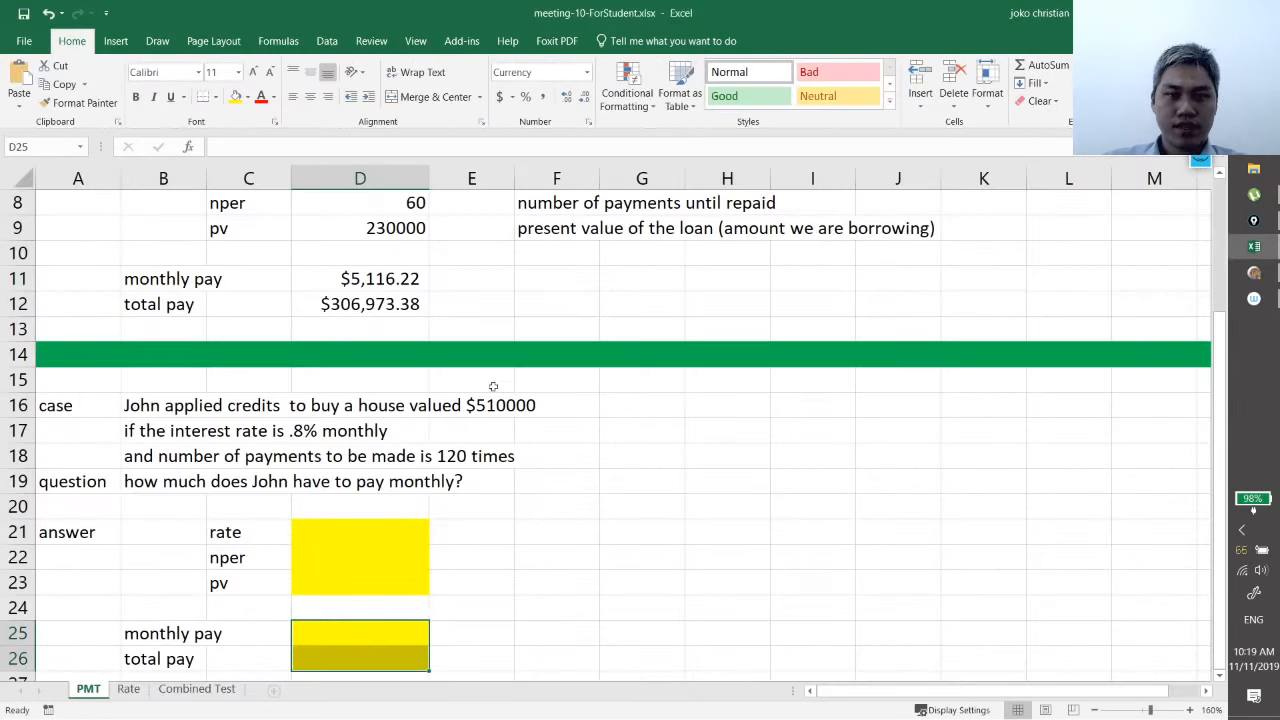
Step: Read the first house loan case and its monthly payment question in B2:B5 of the PMT sheet
{"action": "scroll", "coordinate": [366, 552], "scroll_direction": "up", "scroll_amount": 3}
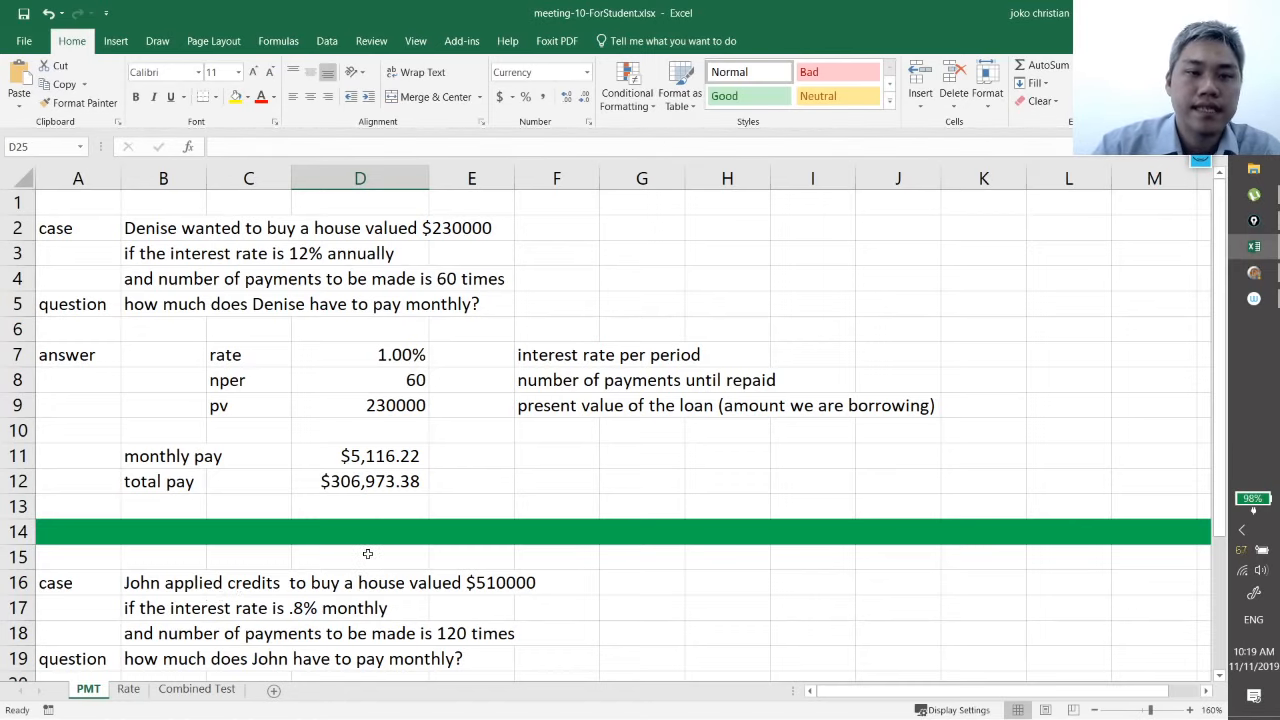
{"action": "scroll", "coordinate": [367, 553], "scroll_direction": "down", "scroll_amount": 1}
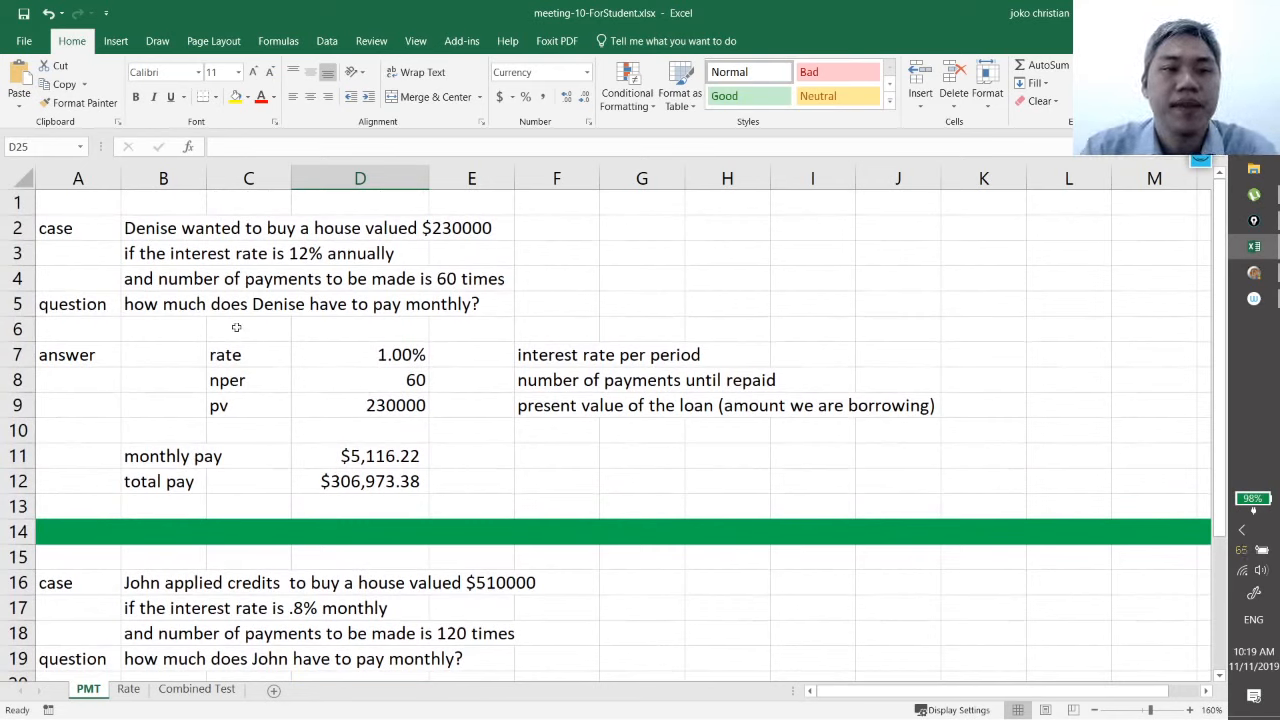
{"action": "left_click", "coordinate": [133, 230]}
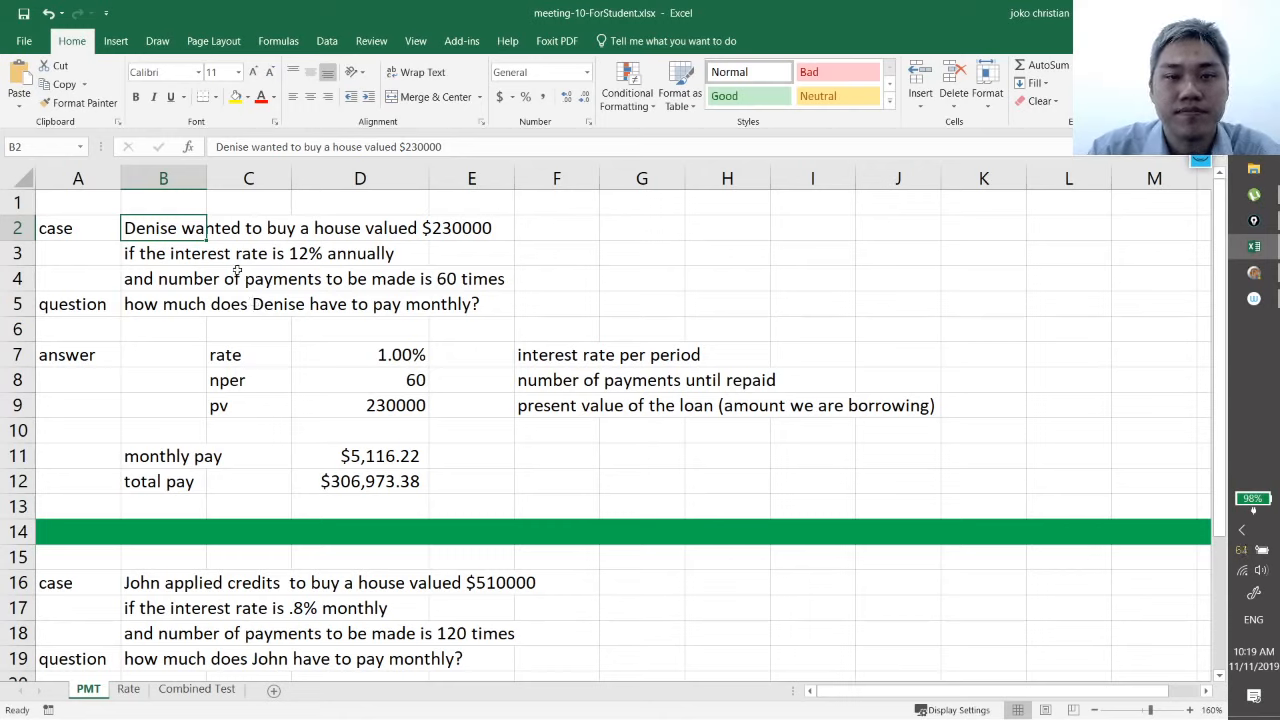
{"action": "left_click", "coordinate": [163, 306]}
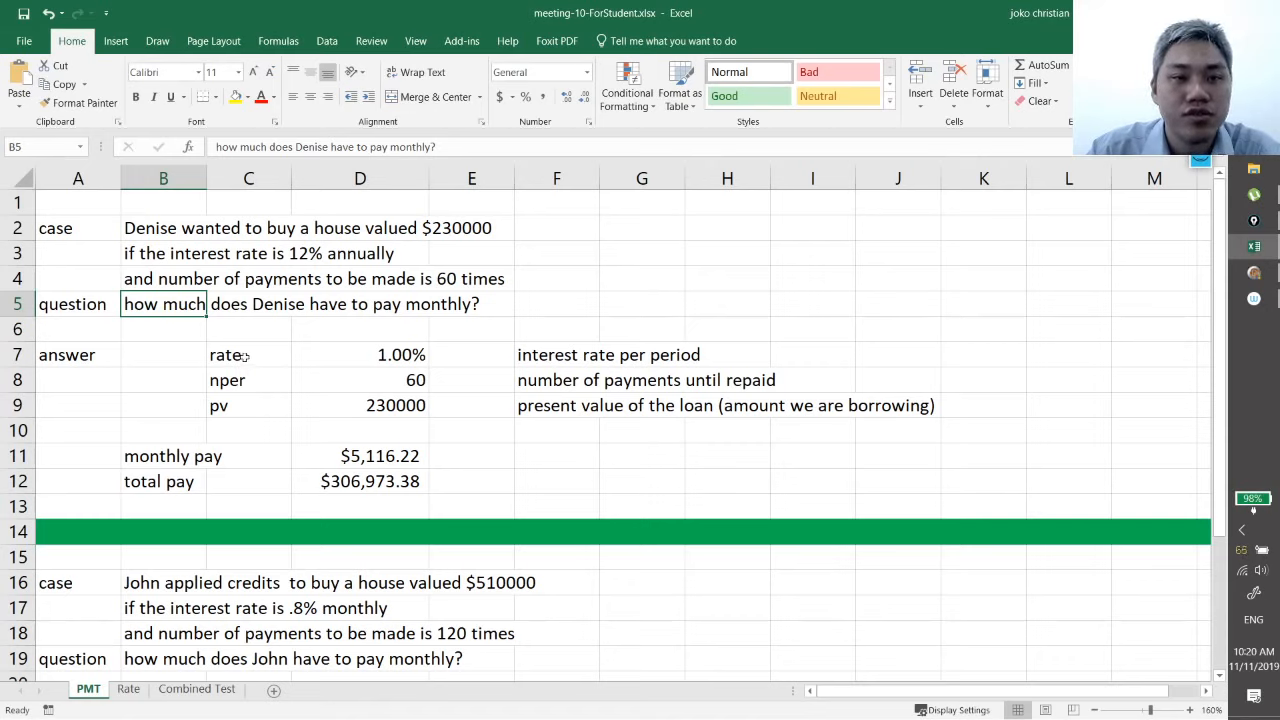
Step: Review the rate, nper and pv inputs in C7:D9 against the house loan case
{"action": "left_click", "coordinate": [245, 354]}
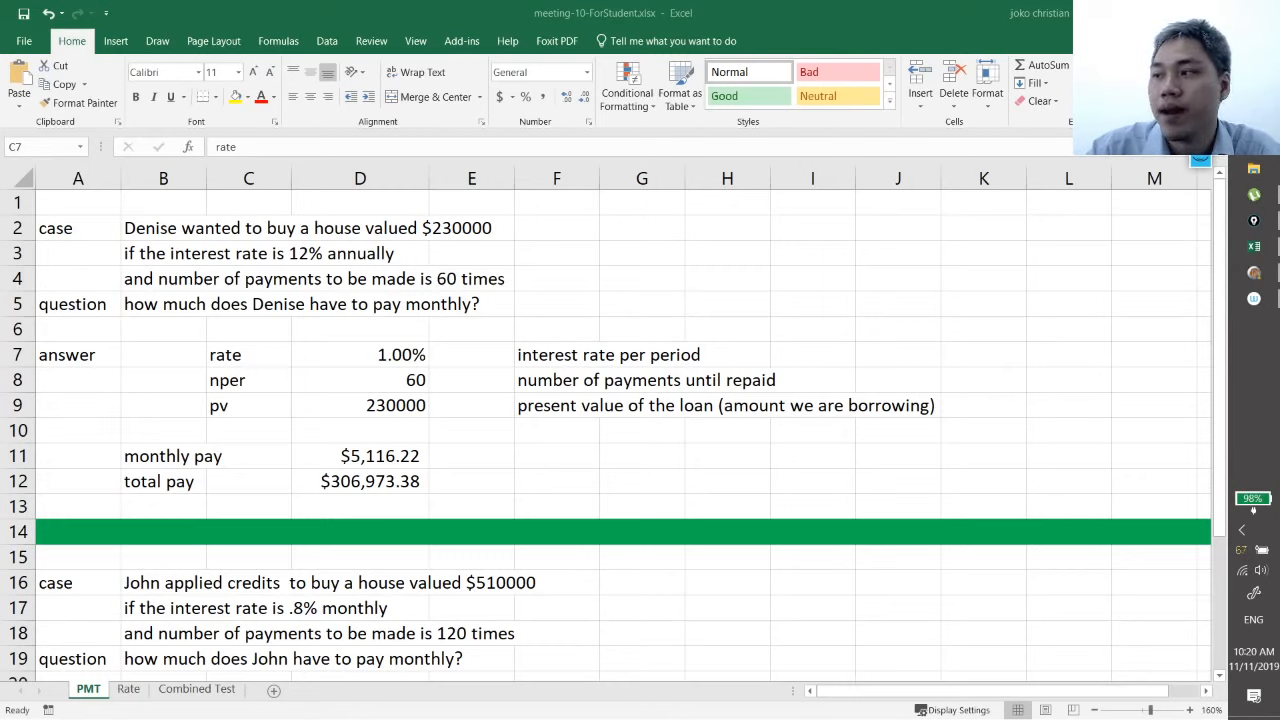
{"action": "left_click", "coordinate": [398, 353]}
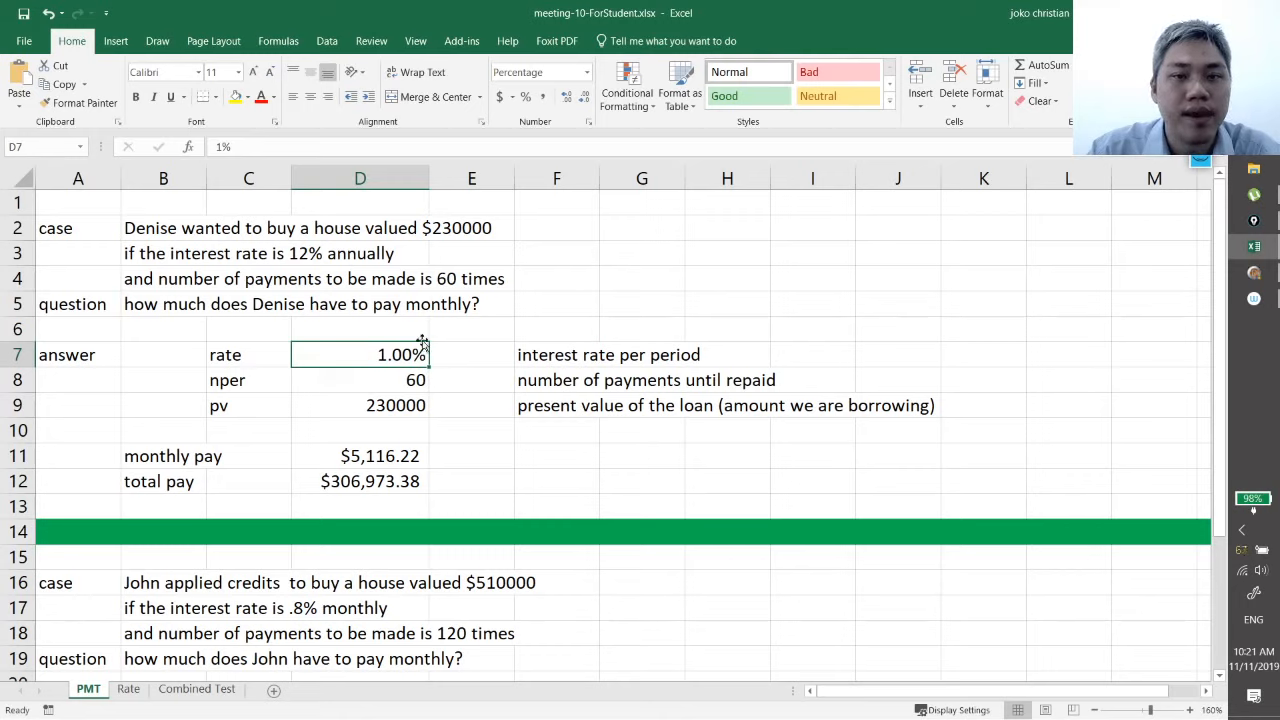
{"action": "left_click", "coordinate": [260, 384]}
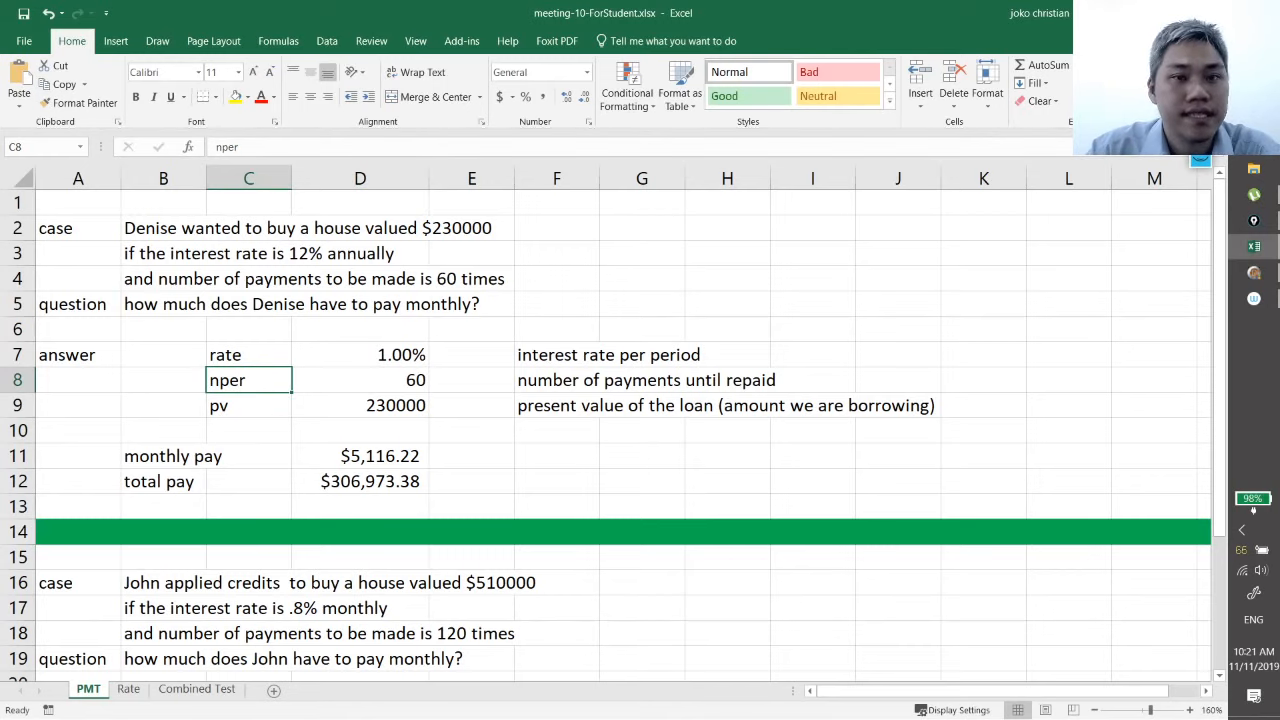
{"action": "left_click", "coordinate": [410, 384]}
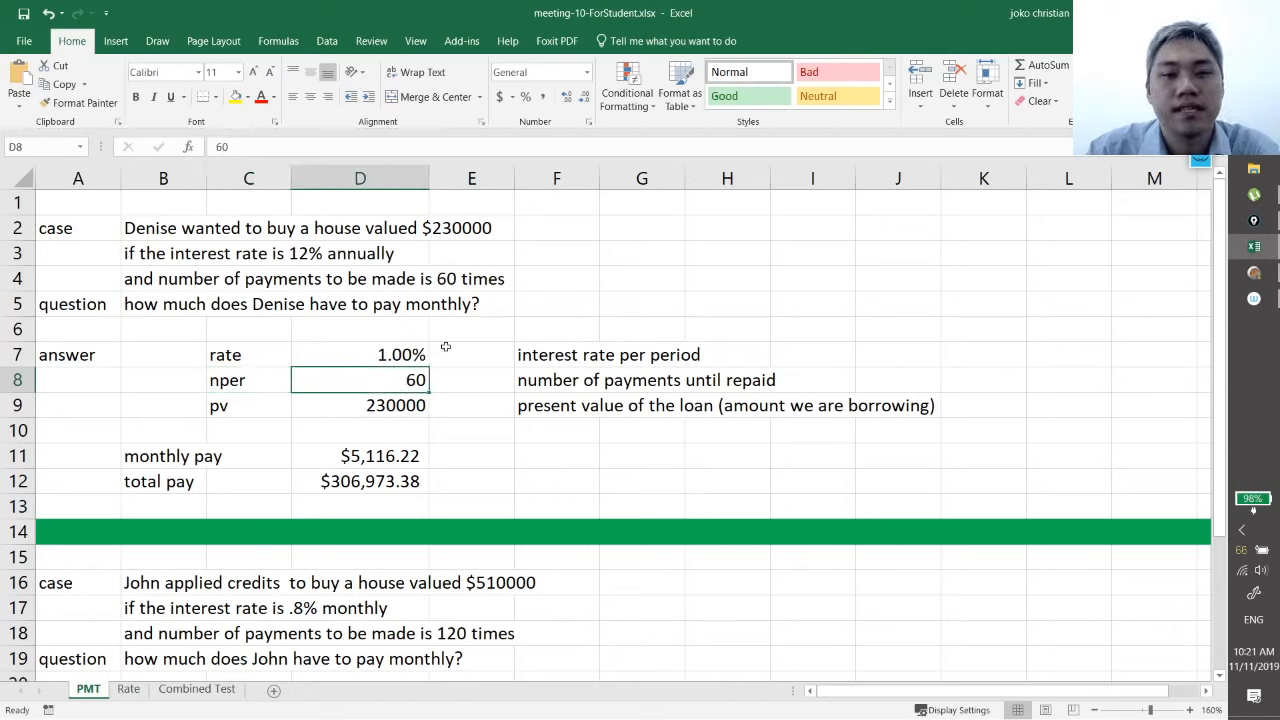
{"action": "left_click", "coordinate": [230, 406]}
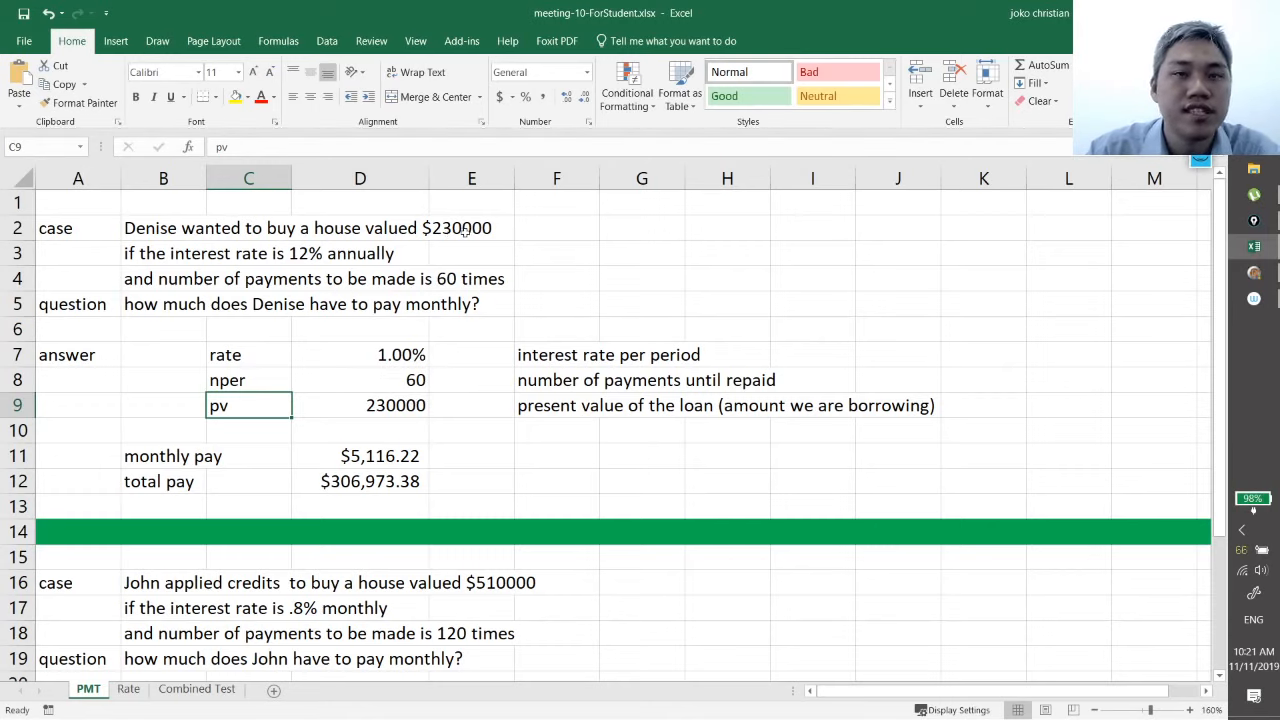
{"action": "left_click", "coordinate": [403, 408]}
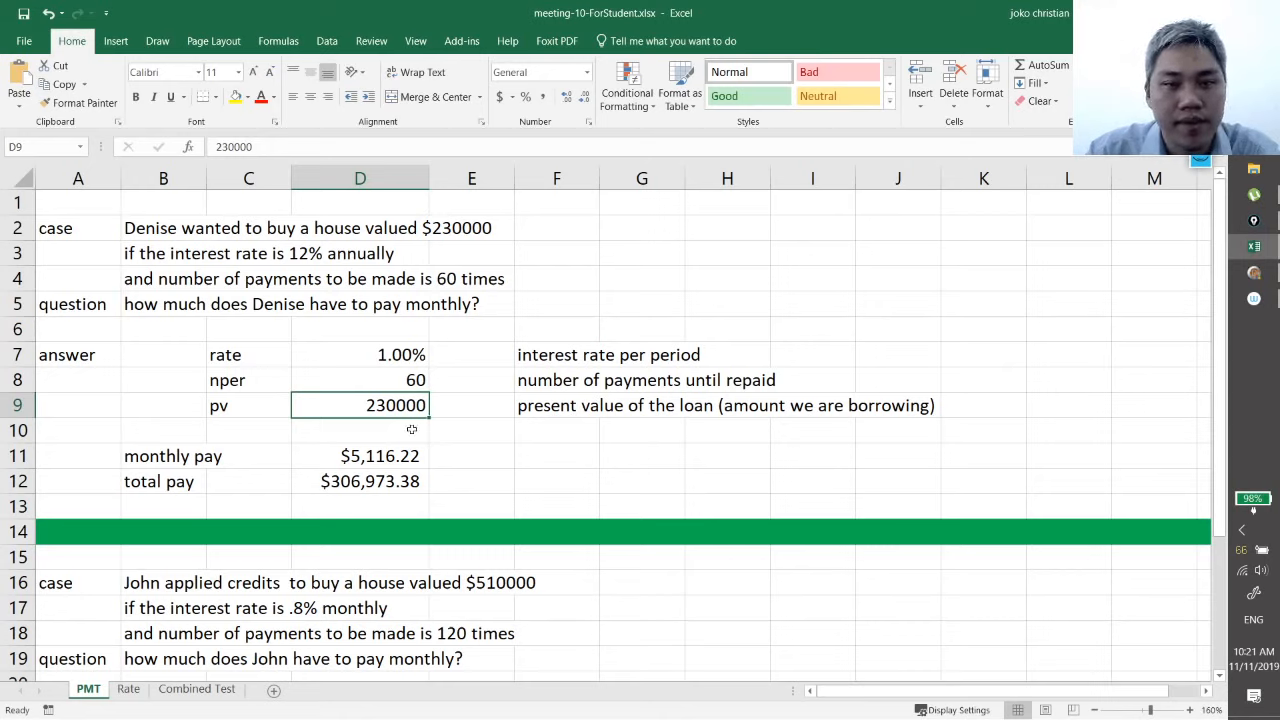
Step: Examine the monthly pay formula in D11 and how PMT uses the rate, nper and pv cells
{"action": "left_click", "coordinate": [176, 456]}
{"action": "left_click", "coordinate": [389, 456]}
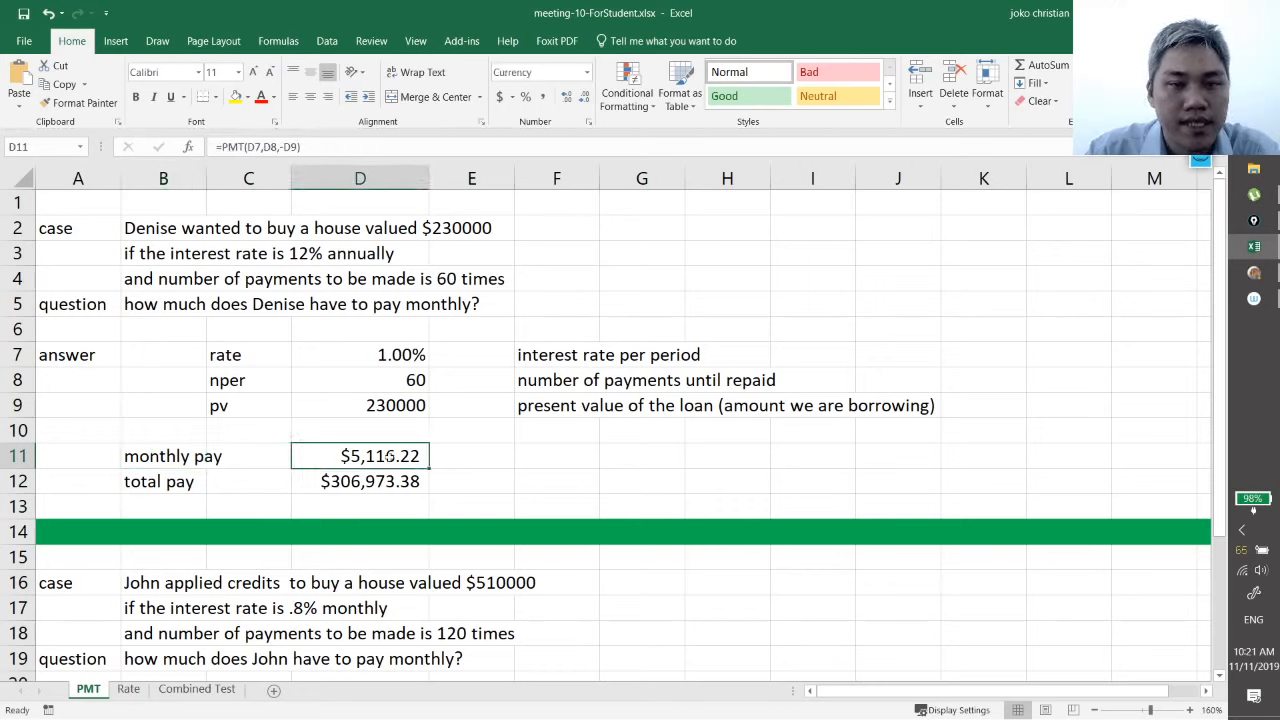
{"action": "key", "text": "F2"}
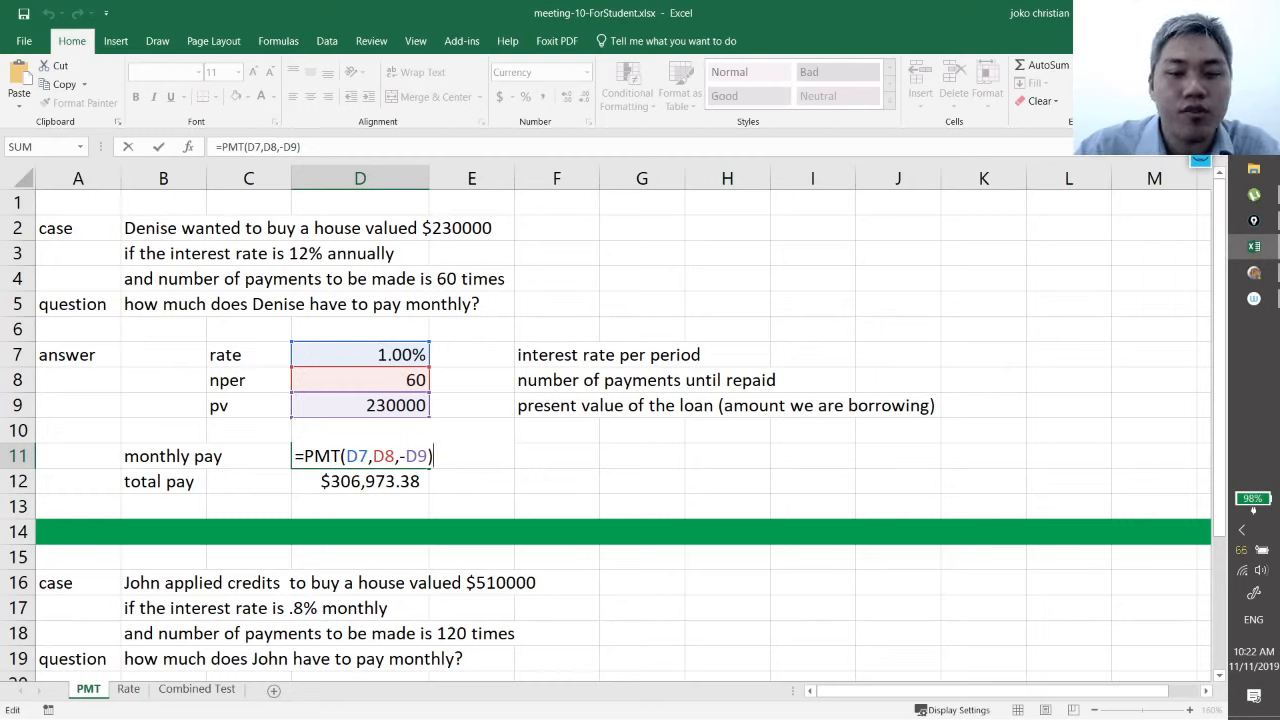
{"action": "key", "text": "Return"}
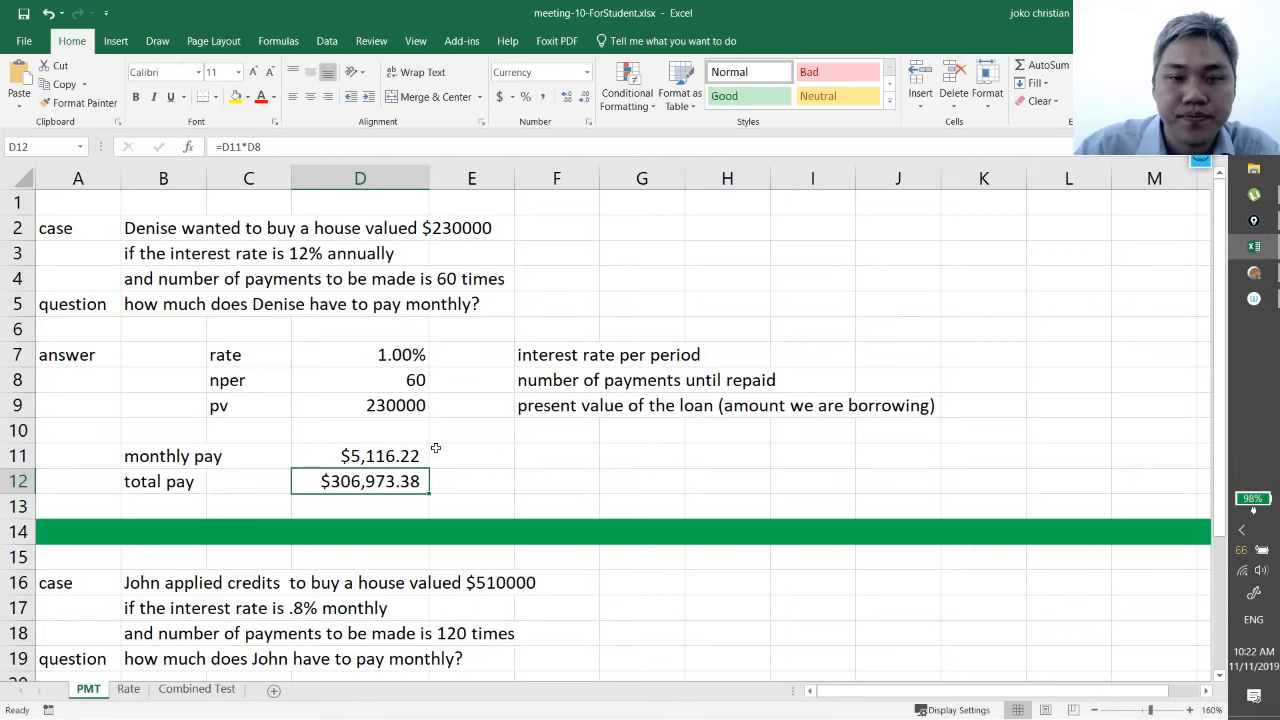
{"action": "left_click", "coordinate": [436, 455]}
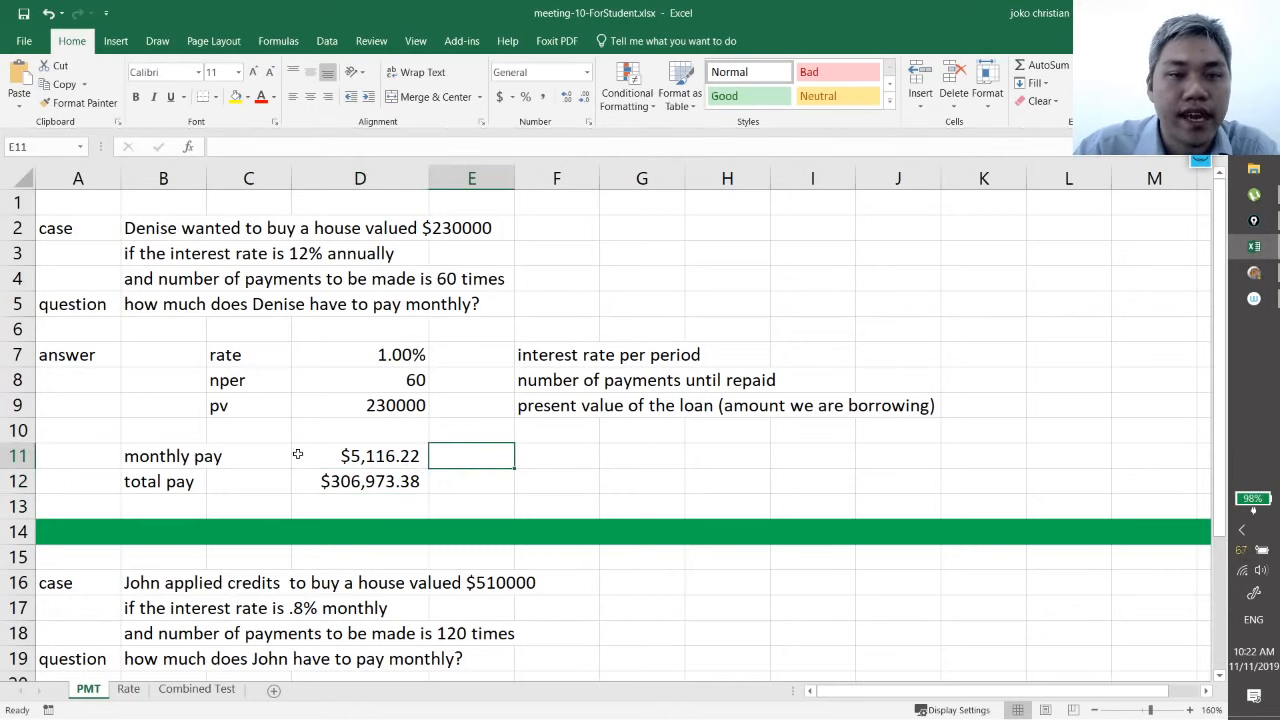
{"action": "left_click", "coordinate": [298, 452]}
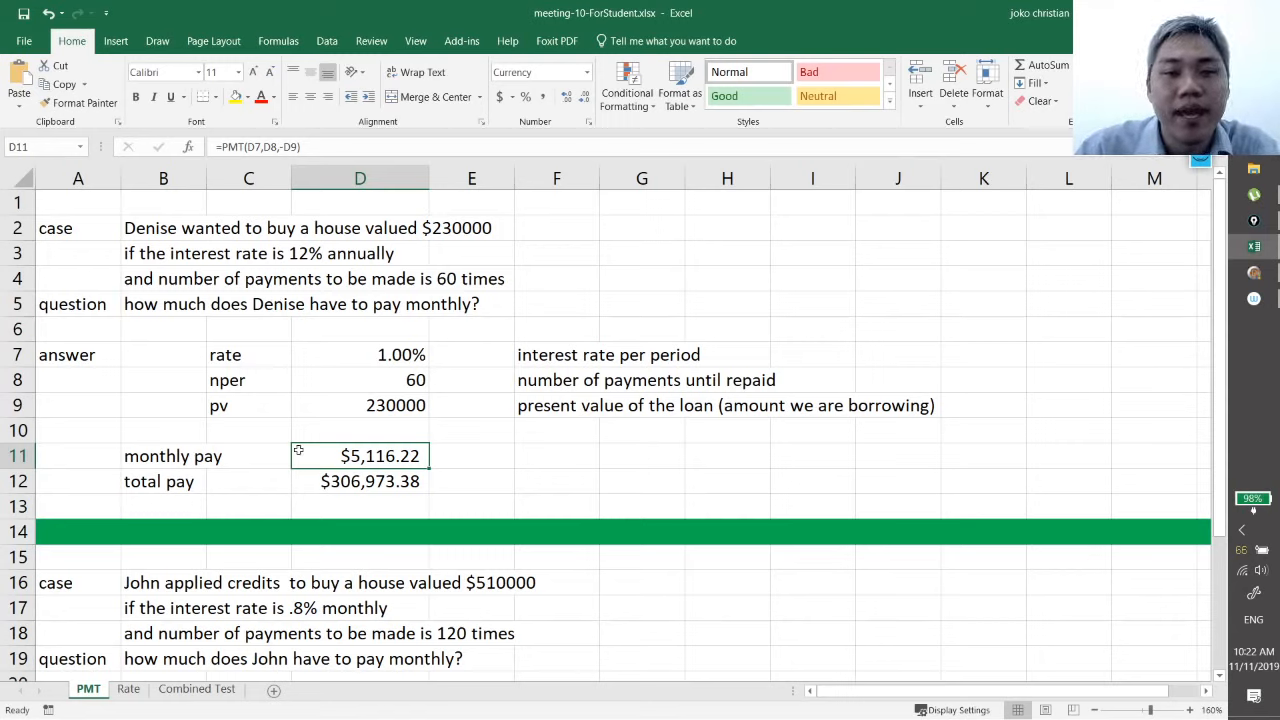
Step: Examine both cell references in the total pay formula in D12, and compare the total with the house value in row 2
{"action": "left_click", "coordinate": [193, 486]}
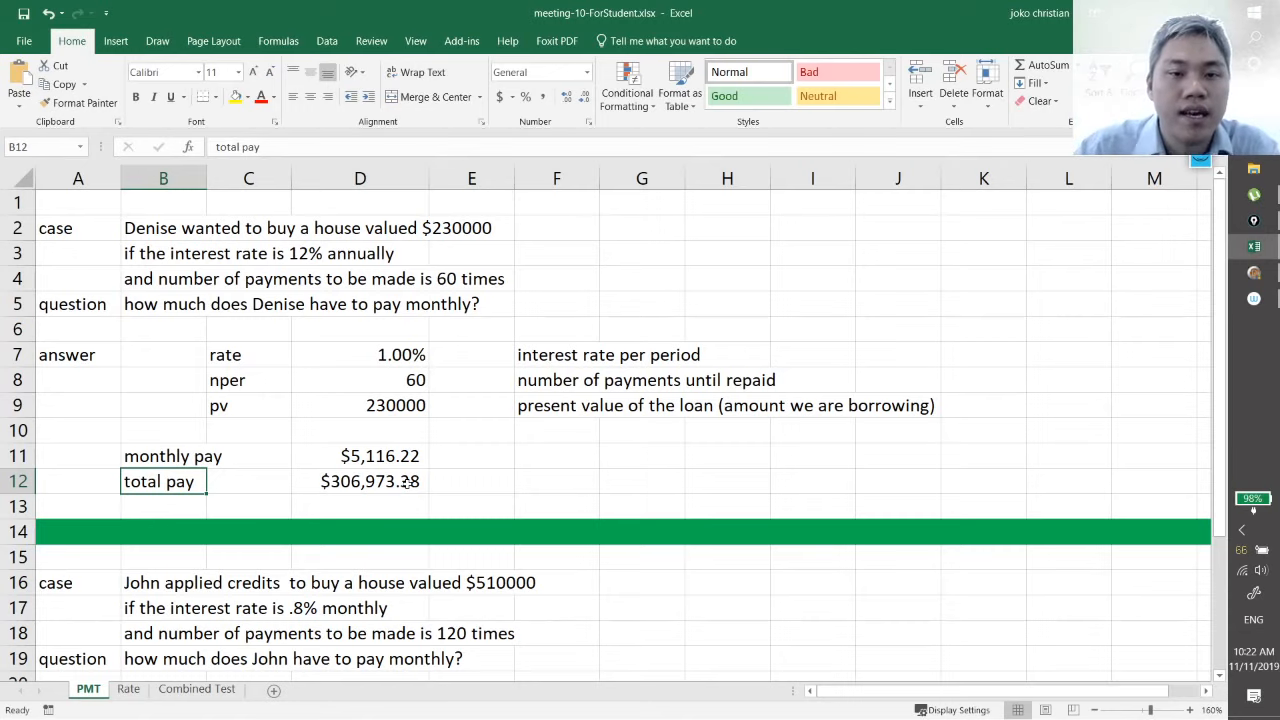
{"action": "left_click", "coordinate": [407, 481]}
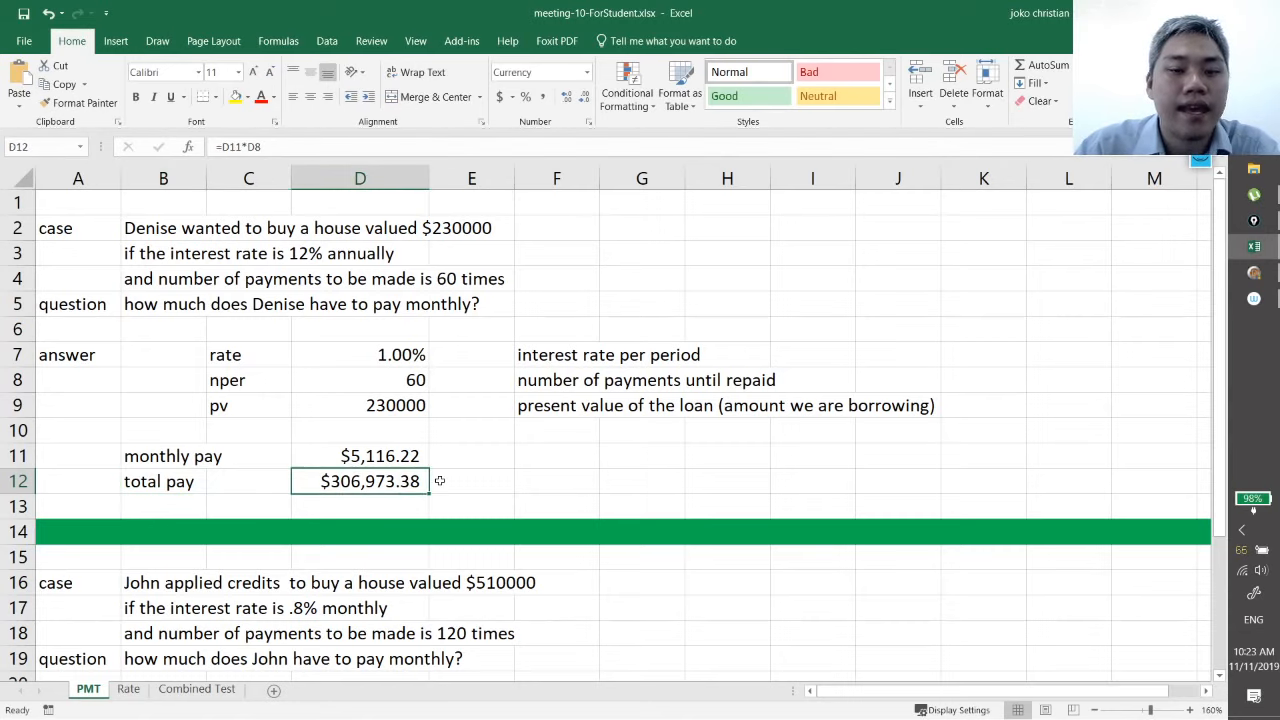
{"action": "key", "text": "F2"}
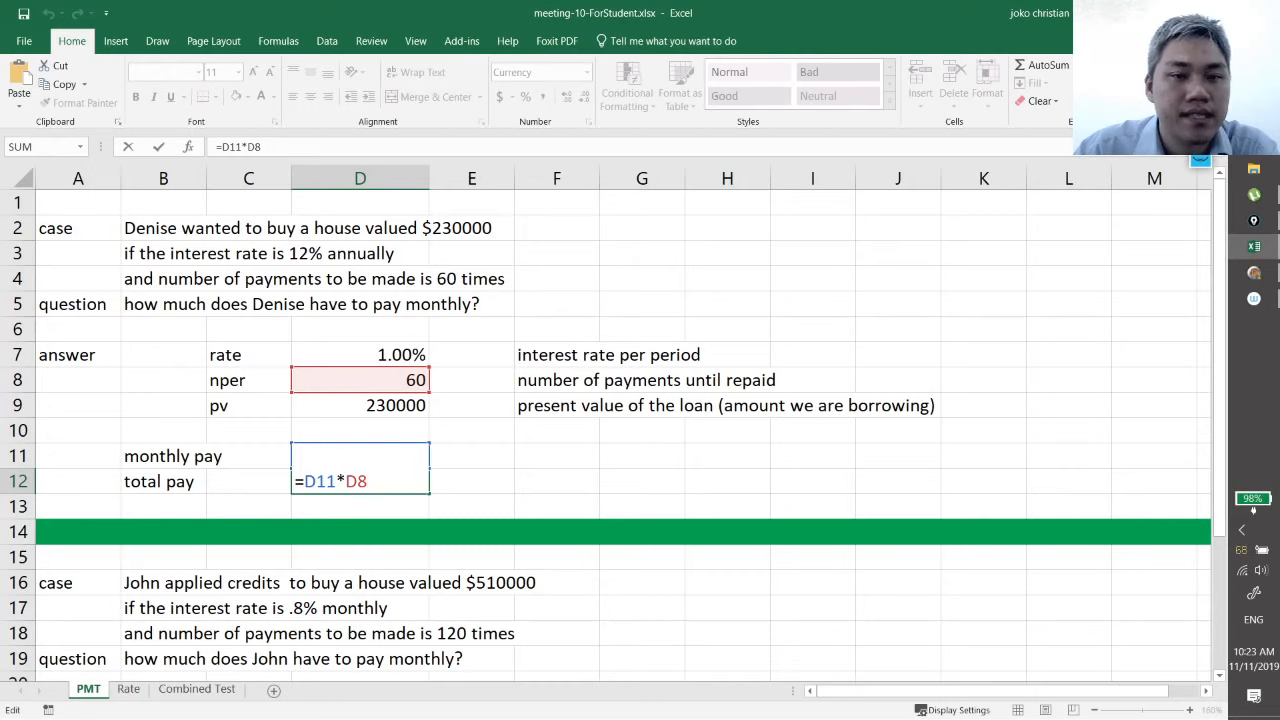
{"action": "double_click", "coordinate": [320, 481]}
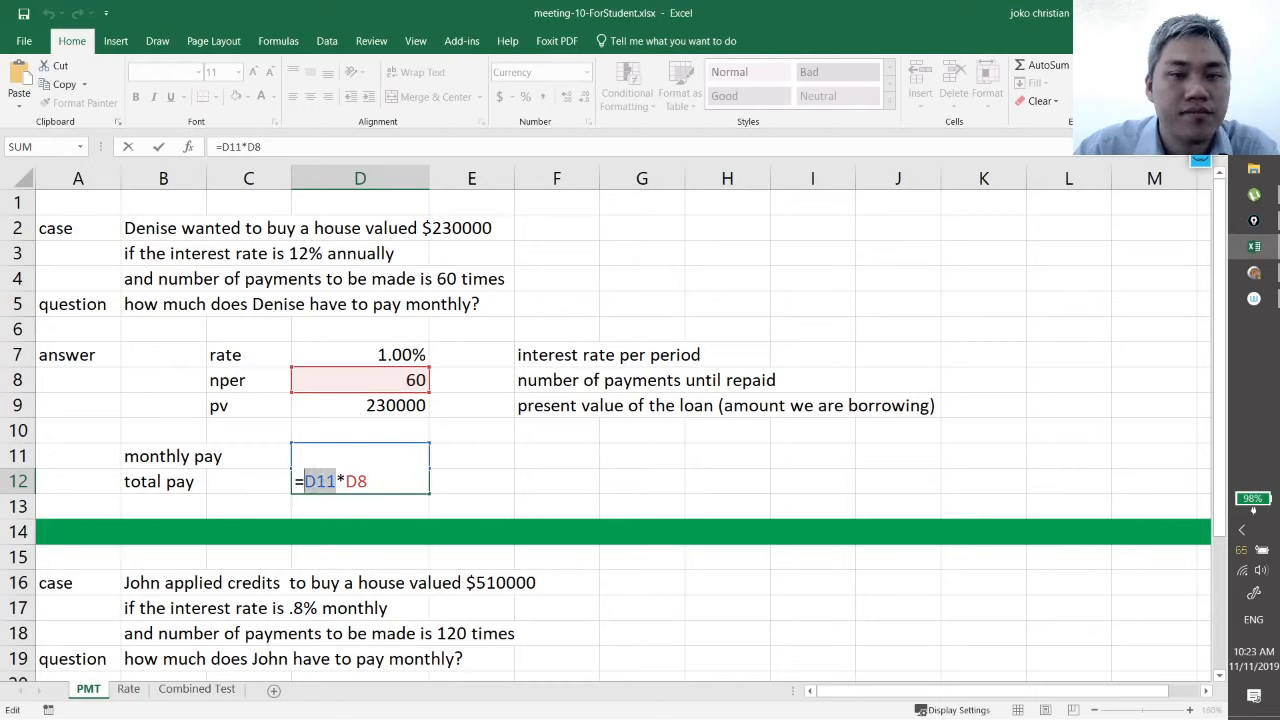
{"action": "left_click_drag", "start_coordinate": [344, 481], "coordinate": [368, 481]}
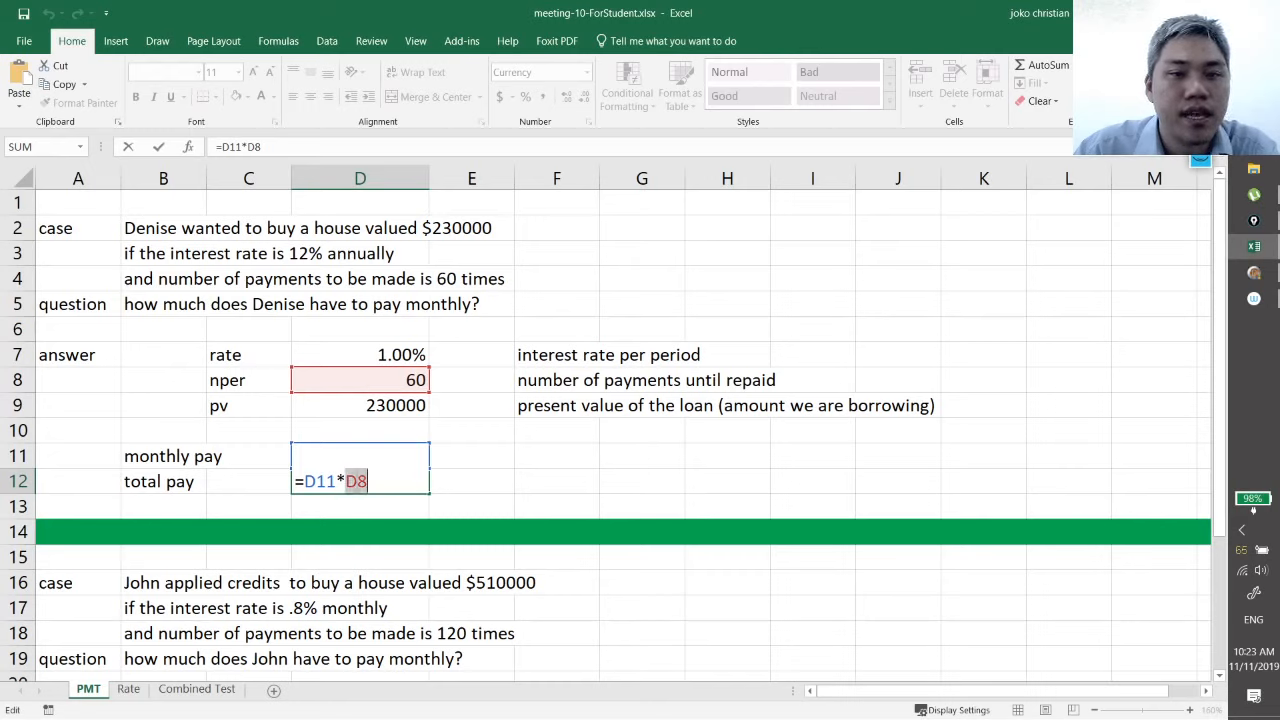
{"action": "key", "text": "Escape"}
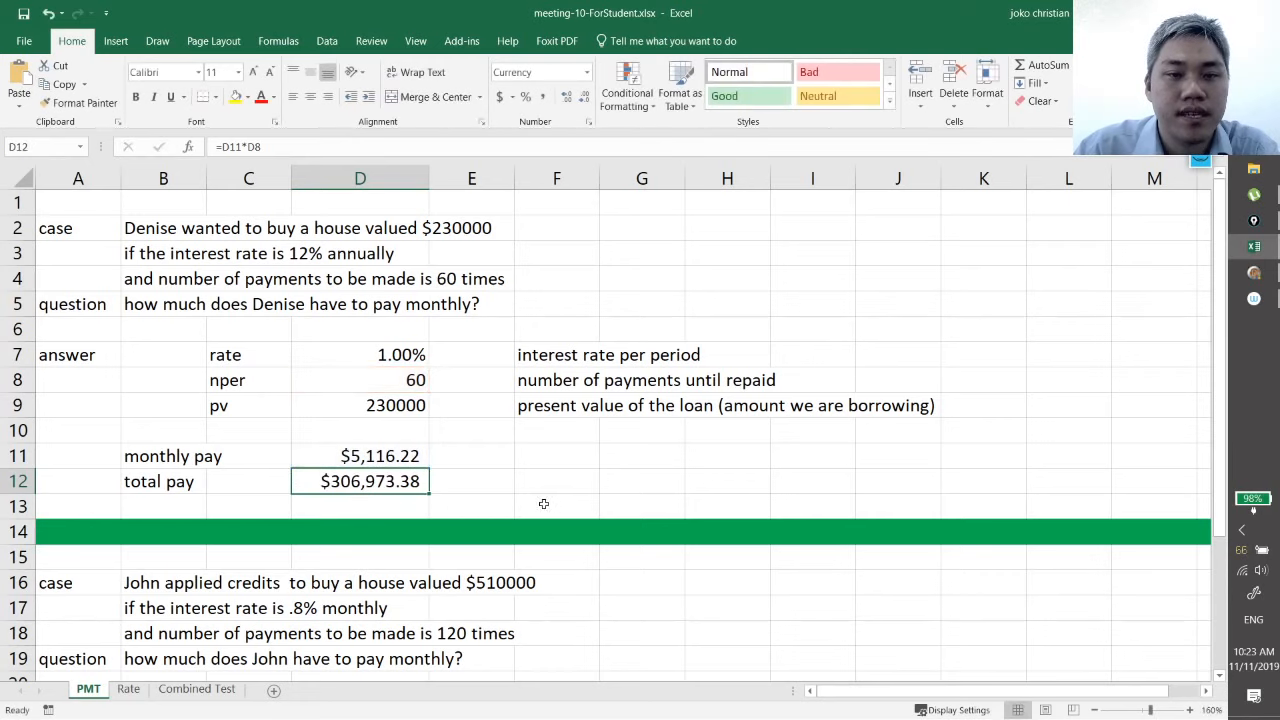
{"action": "left_click", "coordinate": [524, 505]}
{"action": "left_click", "coordinate": [366, 481]}
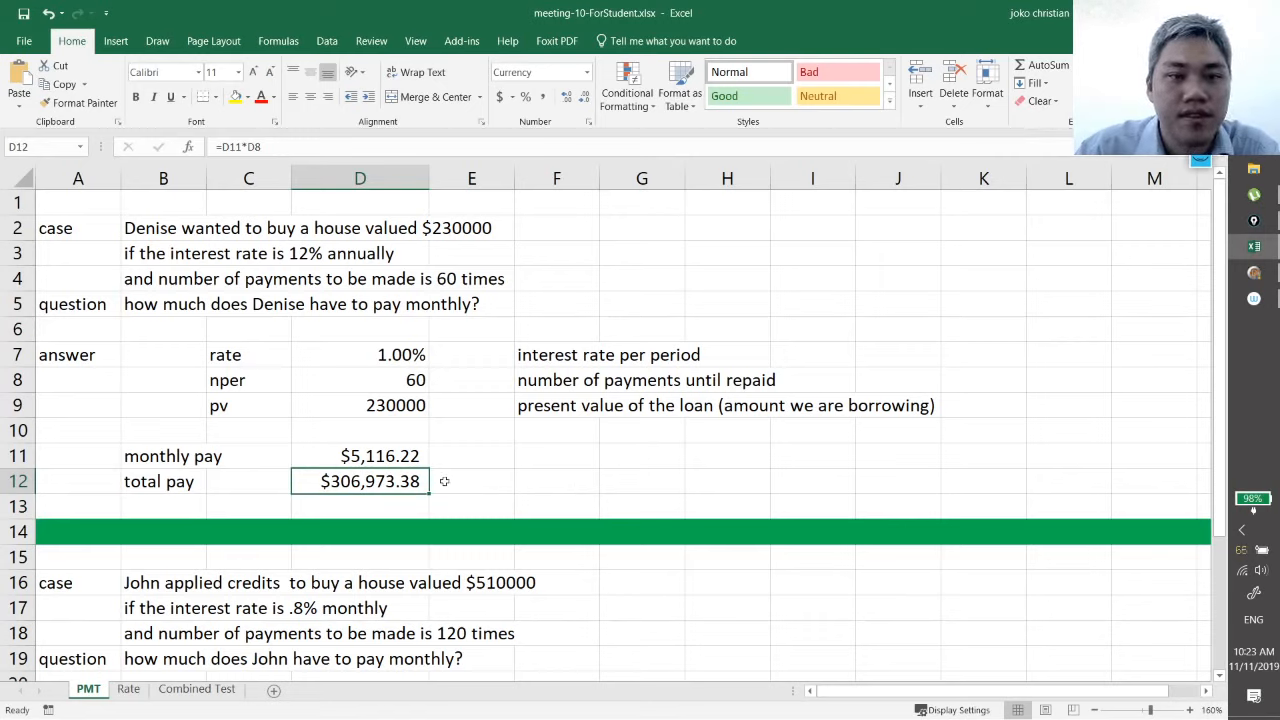
{"action": "left_click", "coordinate": [452, 229]}
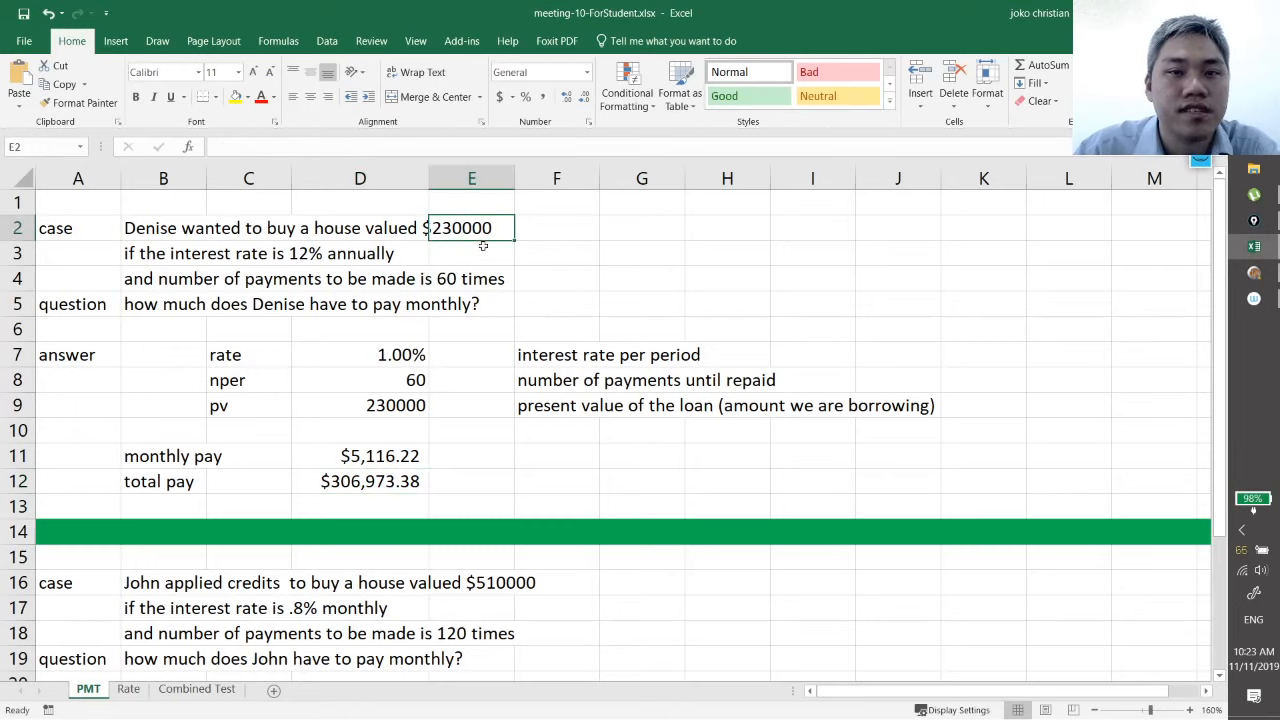
{"action": "left_click", "coordinate": [384, 485]}
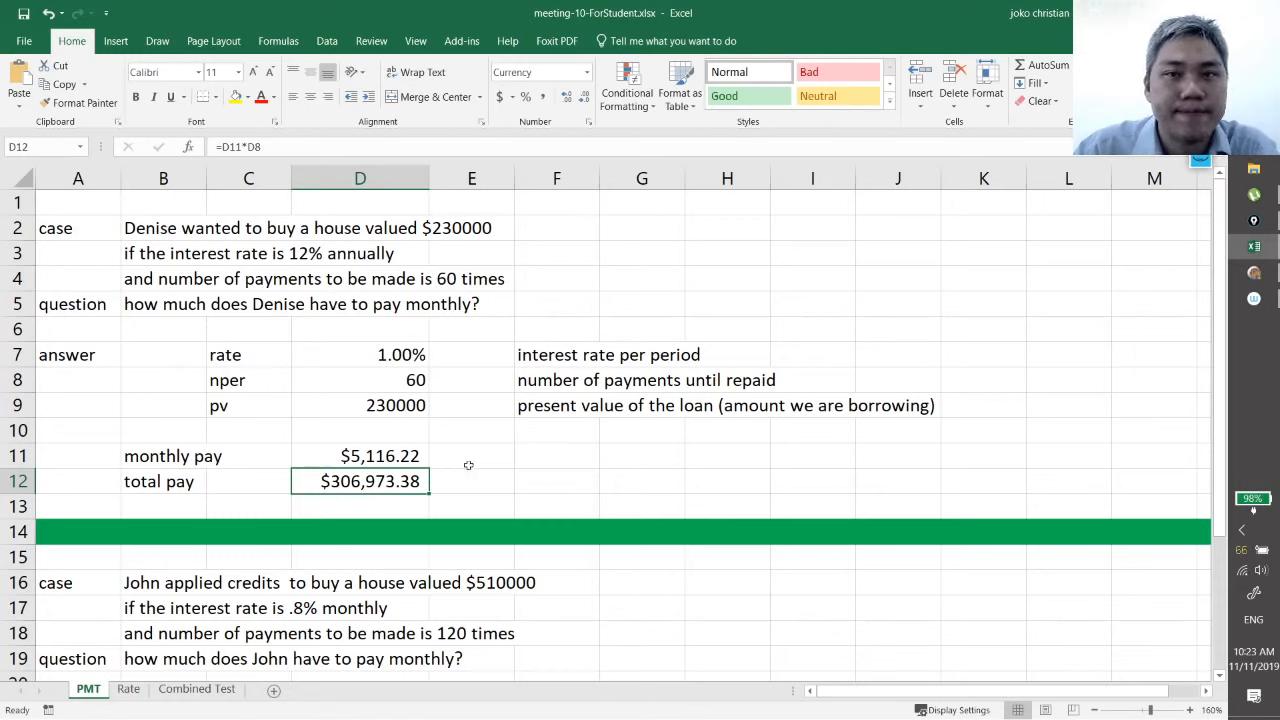
Step: Review the second house loan exercise in rows 16 to 26 and its highlighted answer cells
{"action": "scroll", "coordinate": [467, 465], "scroll_direction": "down", "scroll_amount": 1}
{"action": "scroll", "coordinate": [468, 466], "scroll_direction": "down", "scroll_amount": 3}
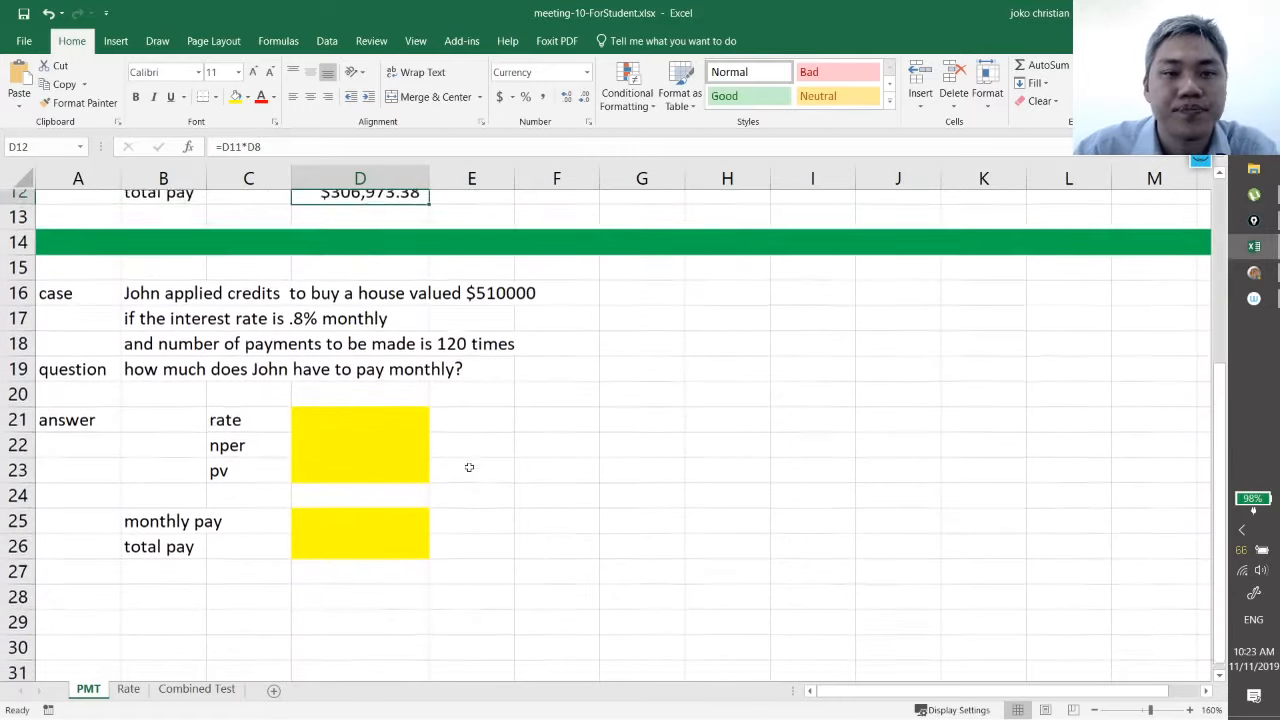
{"action": "scroll", "coordinate": [470, 466], "scroll_direction": "down", "scroll_amount": 1}
{"action": "scroll", "coordinate": [476, 466], "scroll_direction": "up", "scroll_amount": 2}
{"action": "scroll", "coordinate": [476, 466], "scroll_direction": "down", "scroll_amount": 1}
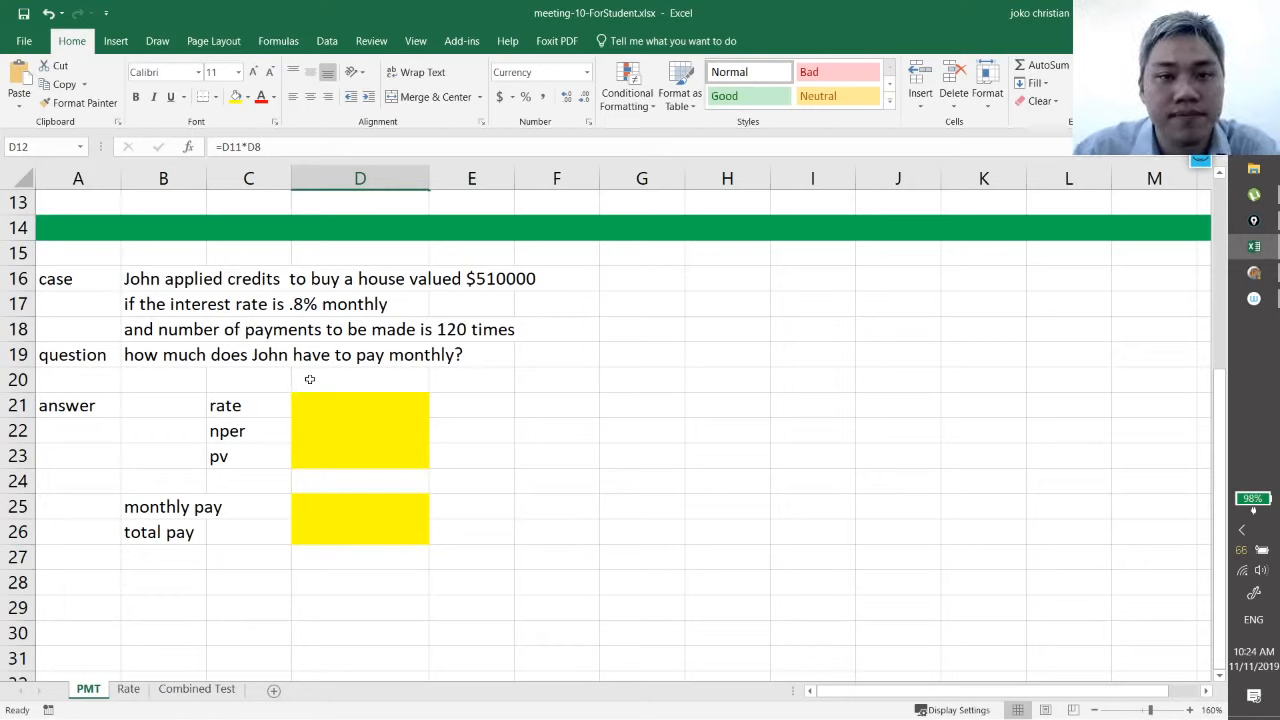
Step: Enter a rate of 0.8% in D21 for the second house loan exercise, checking the worked example's rate in D7
{"action": "left_click", "coordinate": [568, 455]}
{"action": "left_click", "coordinate": [386, 414]}
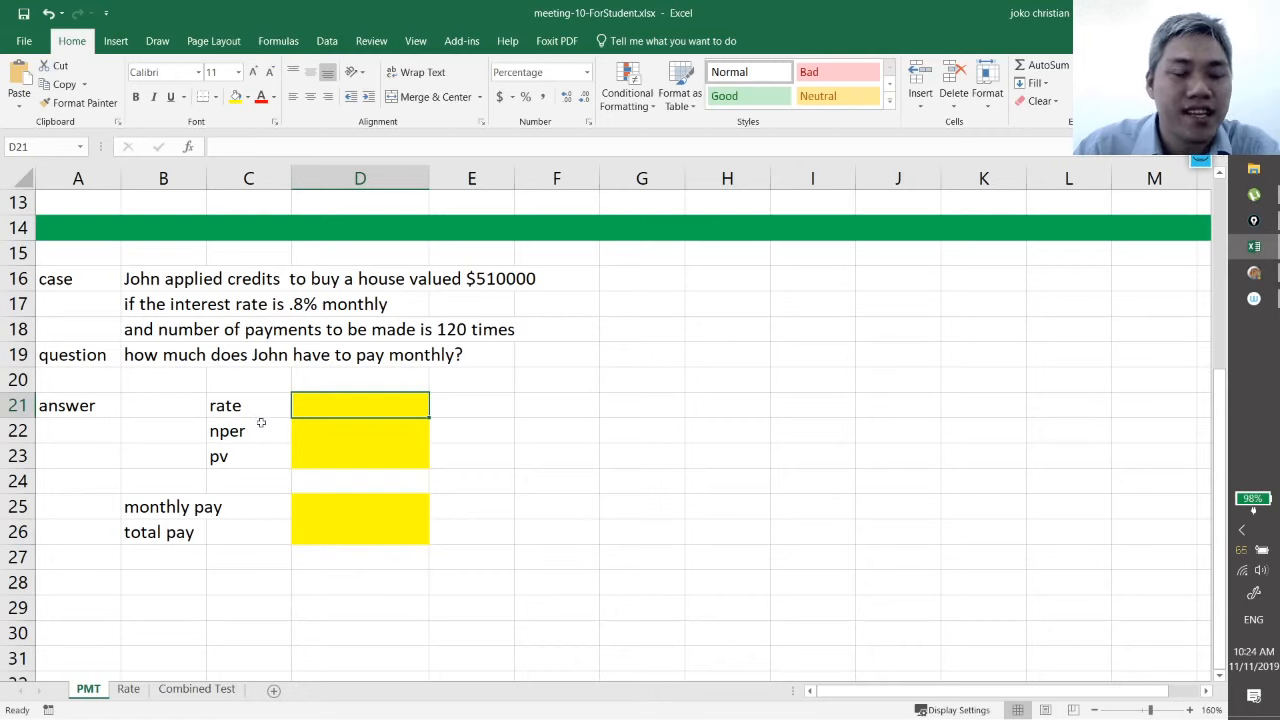
{"action": "scroll", "coordinate": [416, 439], "scroll_direction": "up", "scroll_amount": 1}
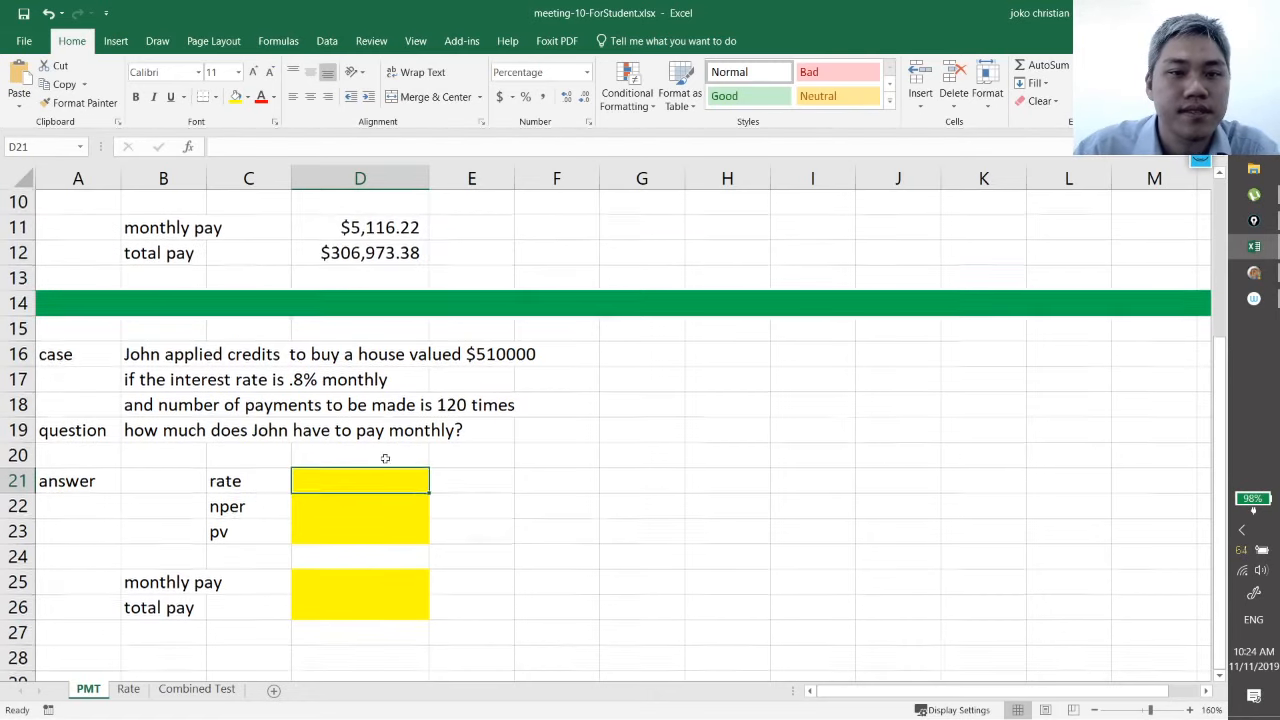
{"action": "scroll", "coordinate": [387, 482], "scroll_direction": "up", "scroll_amount": 3}
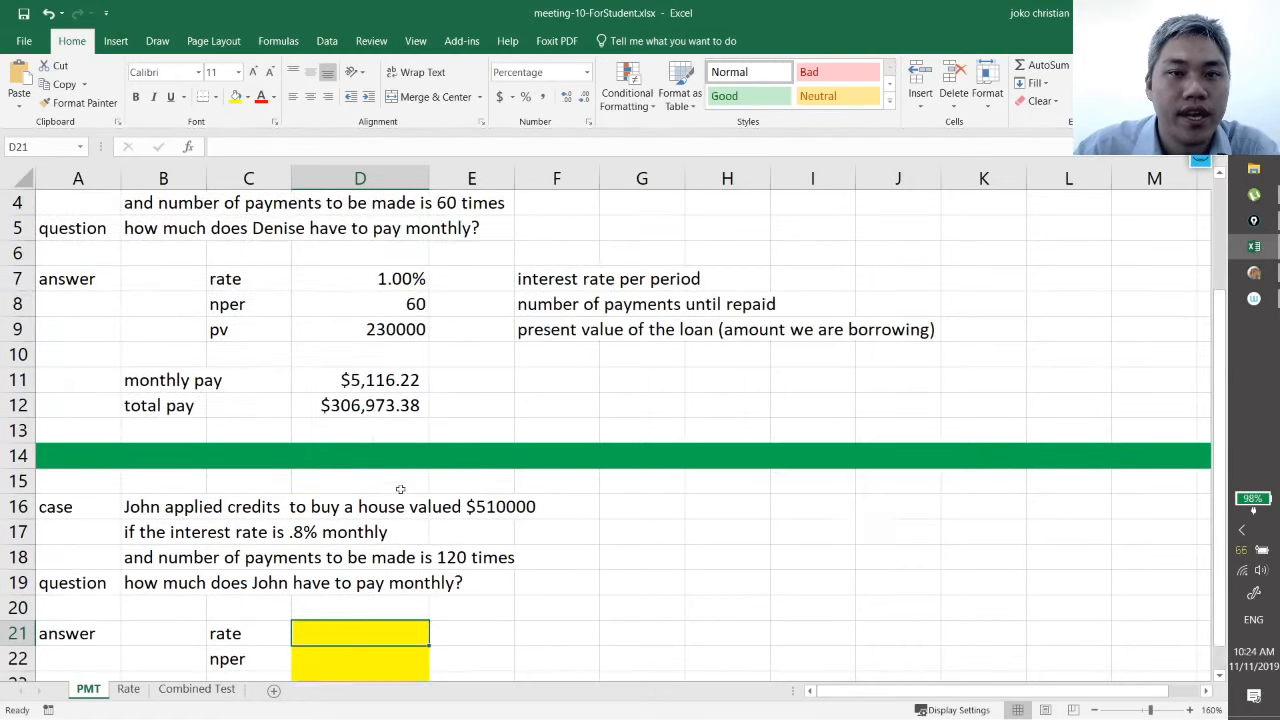
{"action": "left_click", "coordinate": [396, 352]}
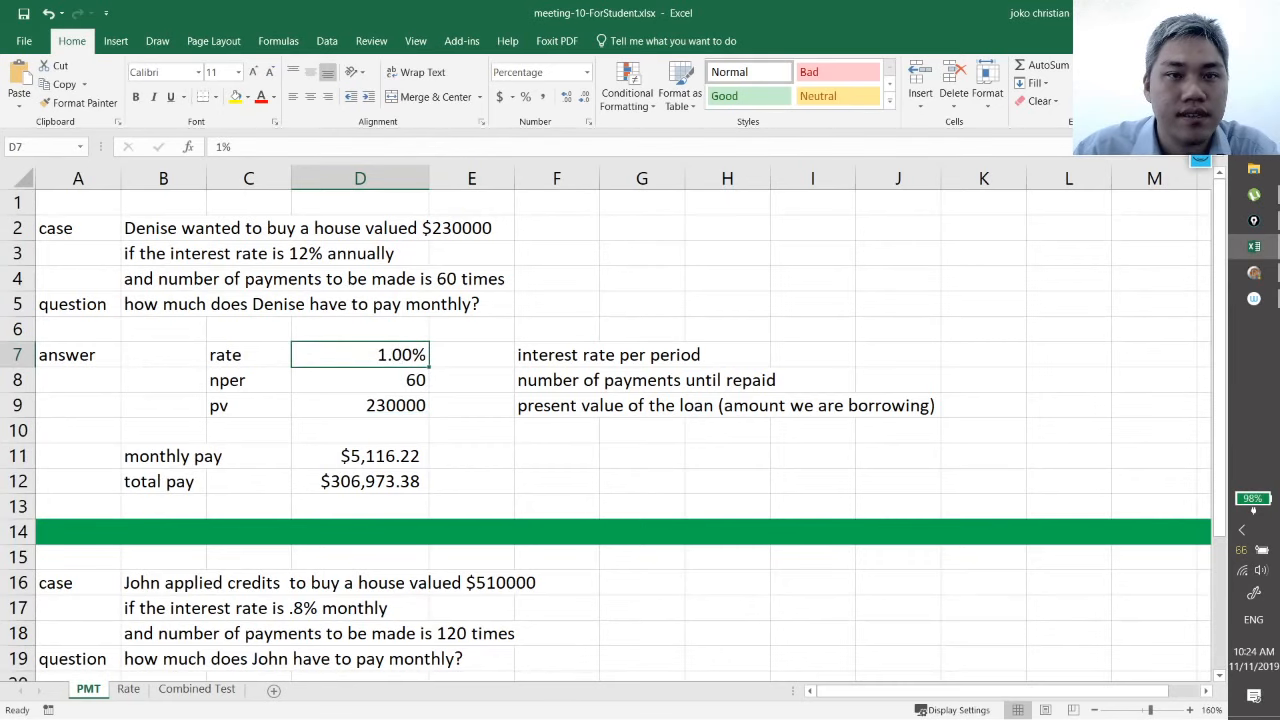
{"action": "scroll", "coordinate": [408, 480], "scroll_direction": "down", "scroll_amount": 3}
{"action": "left_click", "coordinate": [408, 480]}
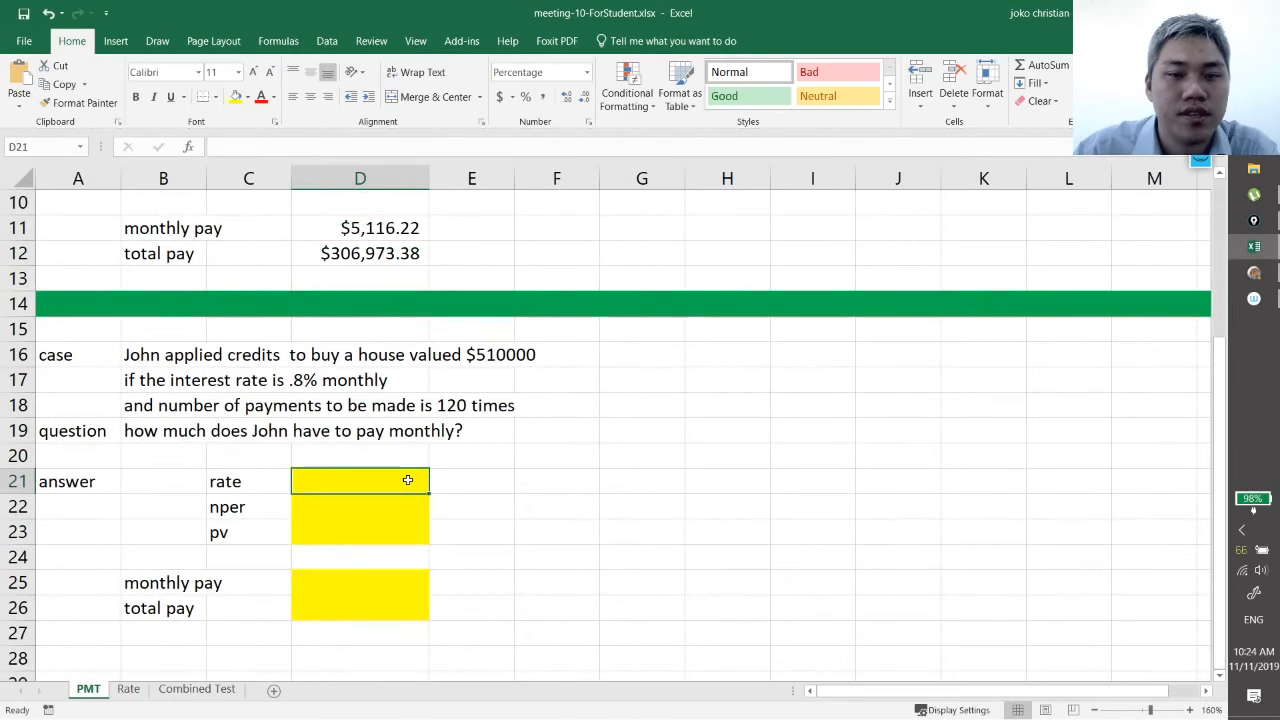
{"action": "type", "text": "0.8"}
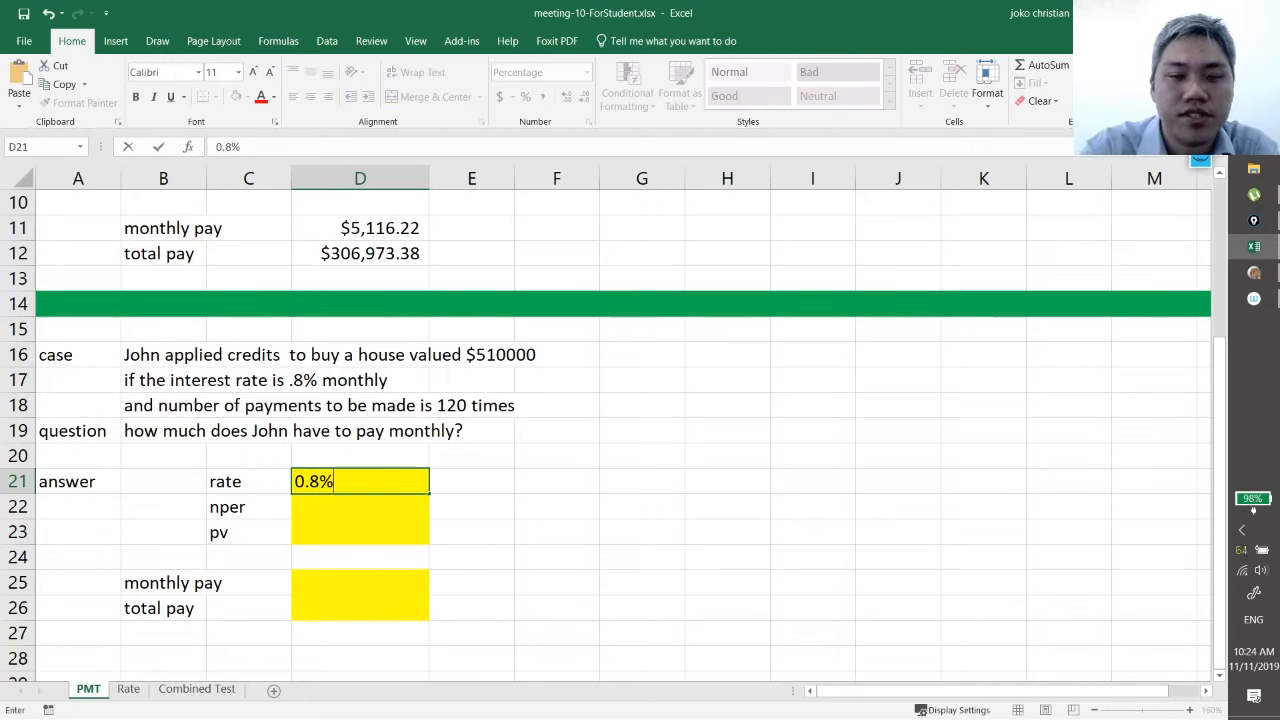
{"action": "key", "text": "Return"}
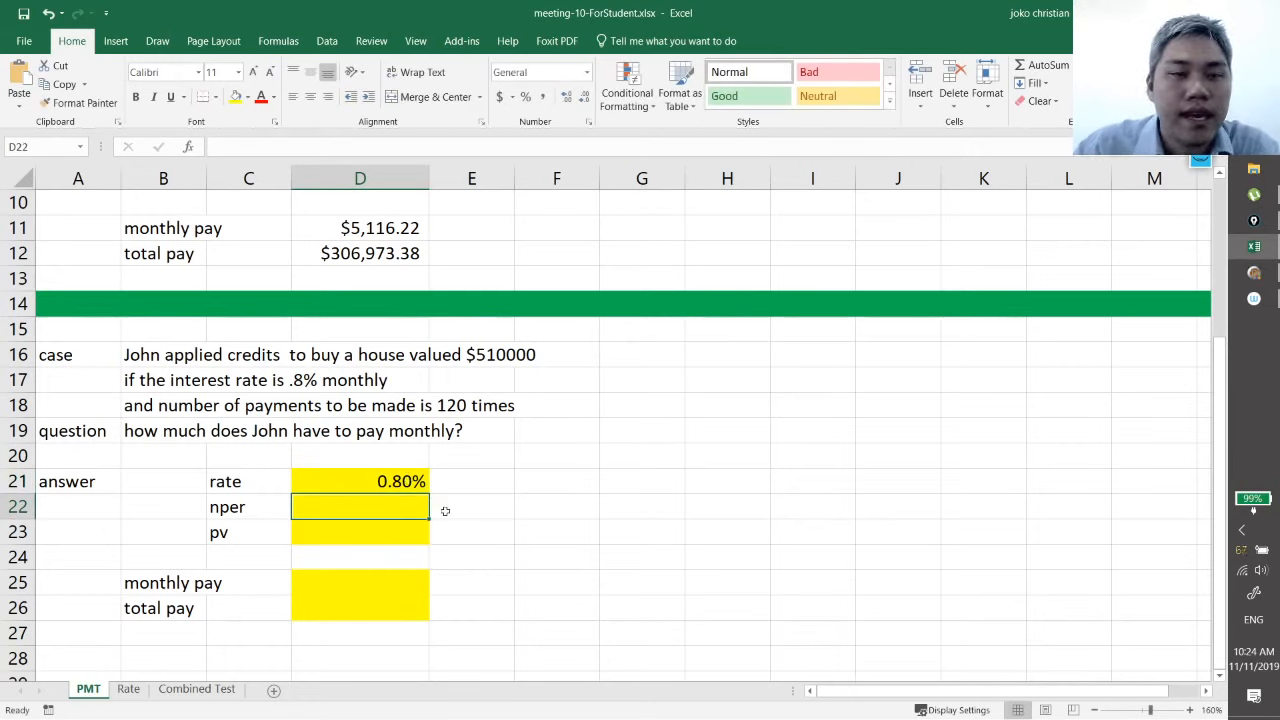
Step: Fill in the exercise's remaining loan inputs with nper 120 in D22 and pv 510000 in D23
{"action": "type", "text": "120"}
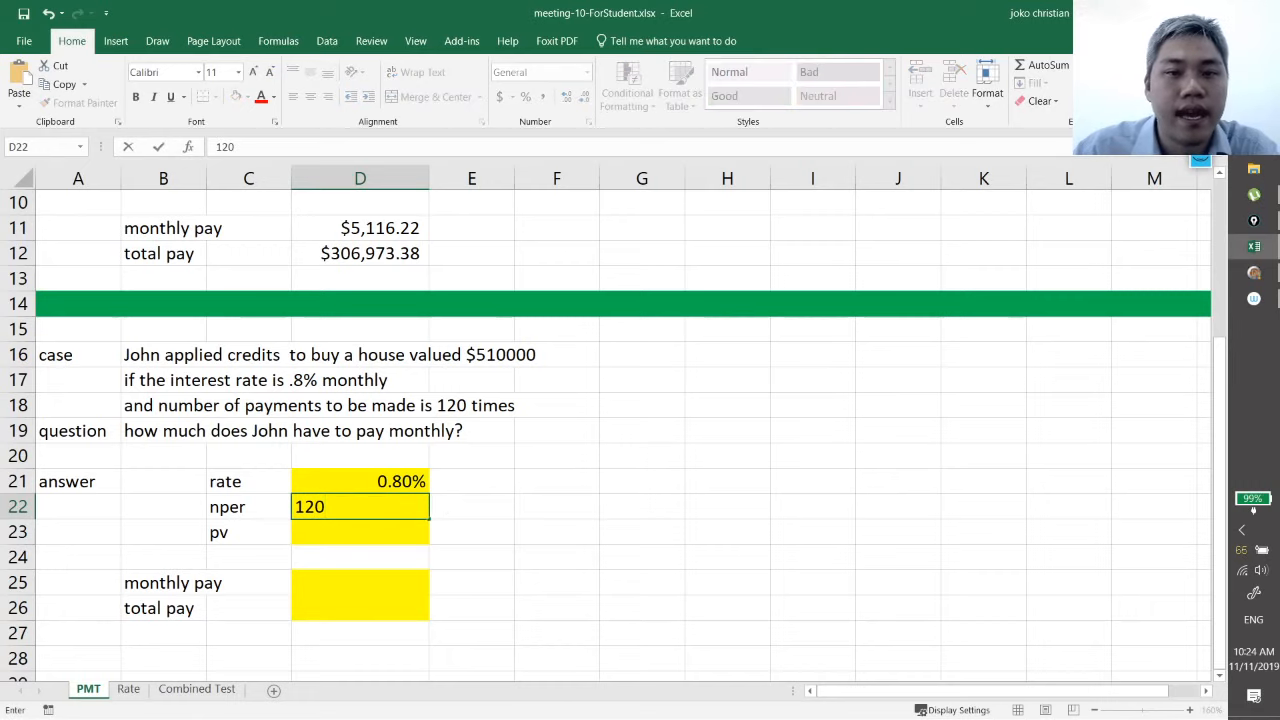
{"action": "key", "text": "Return"}
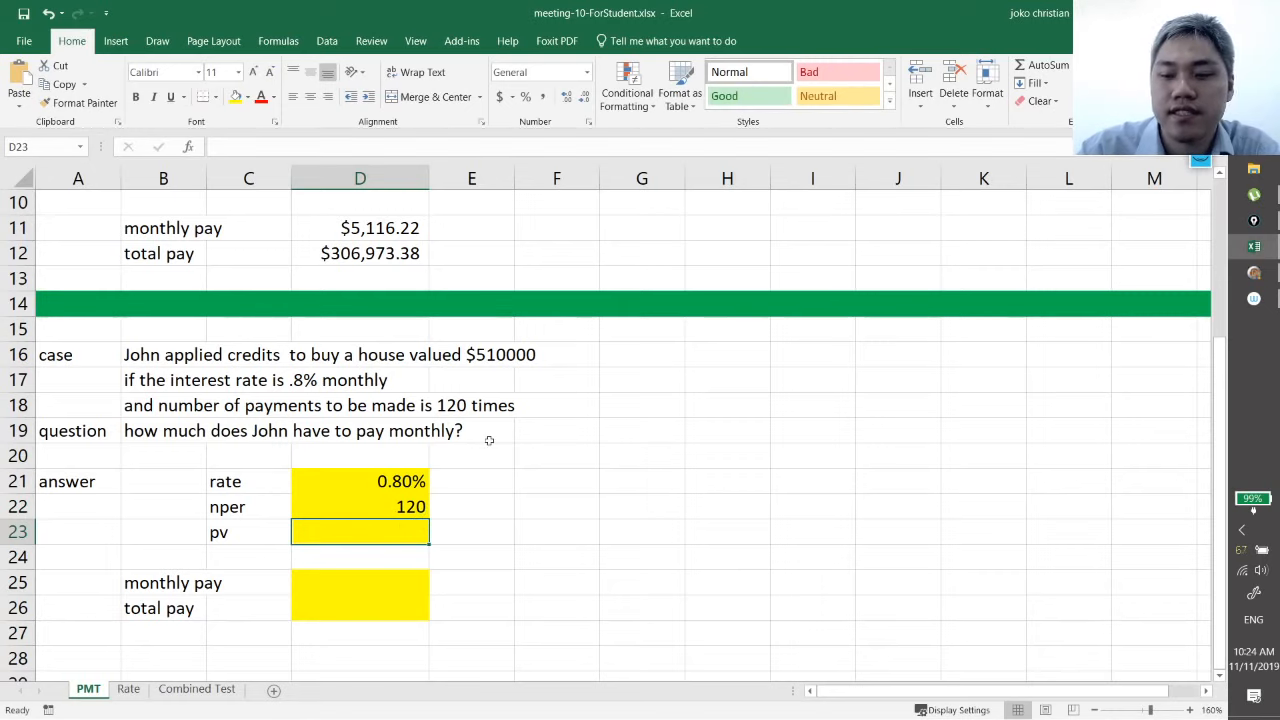
{"action": "type", "text": "510000"}
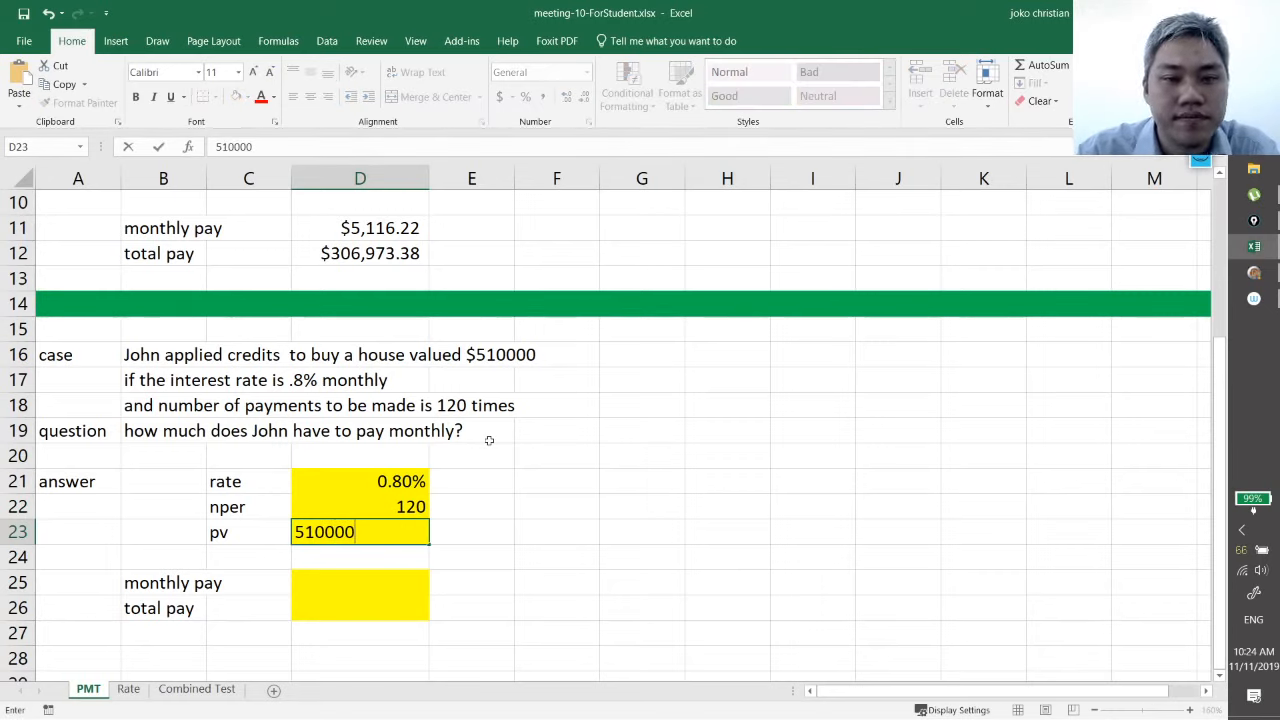
{"action": "key", "text": "Return"}
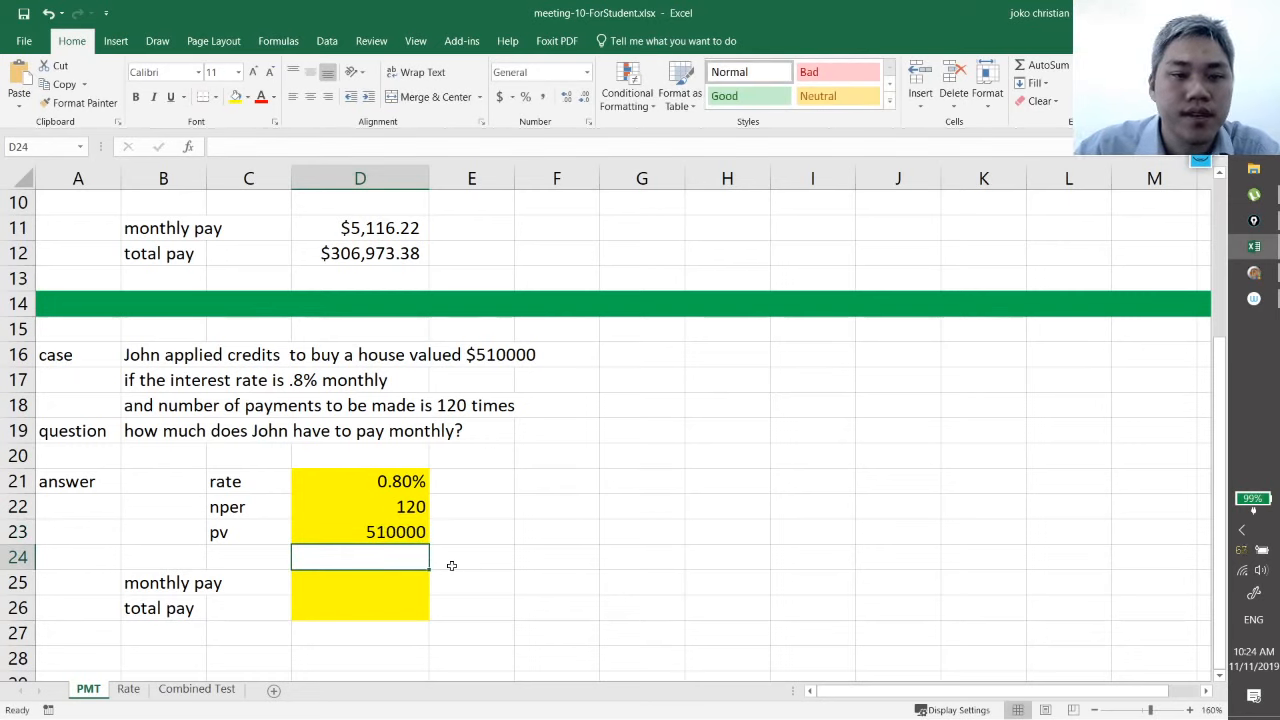
Step: Calculate the exercise's monthly pay in D25 with the formula =PMT(D21,D22,-D23)
{"action": "left_click", "coordinate": [399, 590]}
{"action": "type", "text": "="}
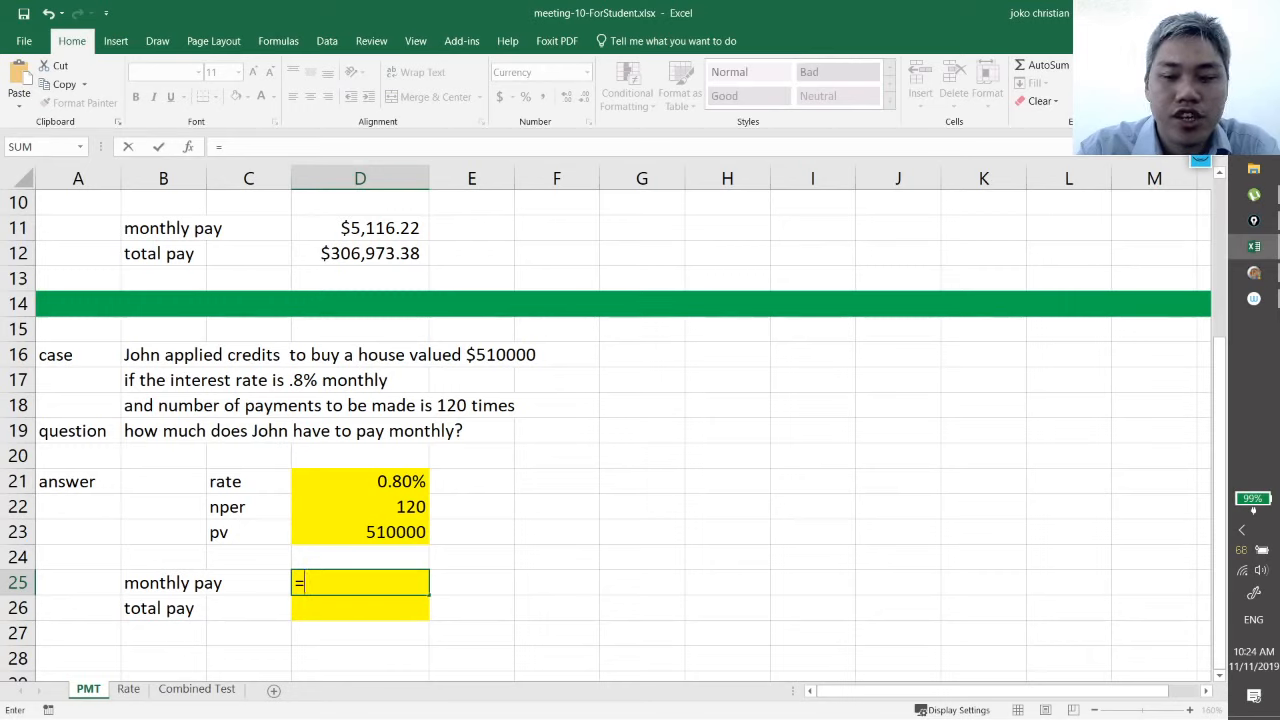
{"action": "type", "text": "PMT"}
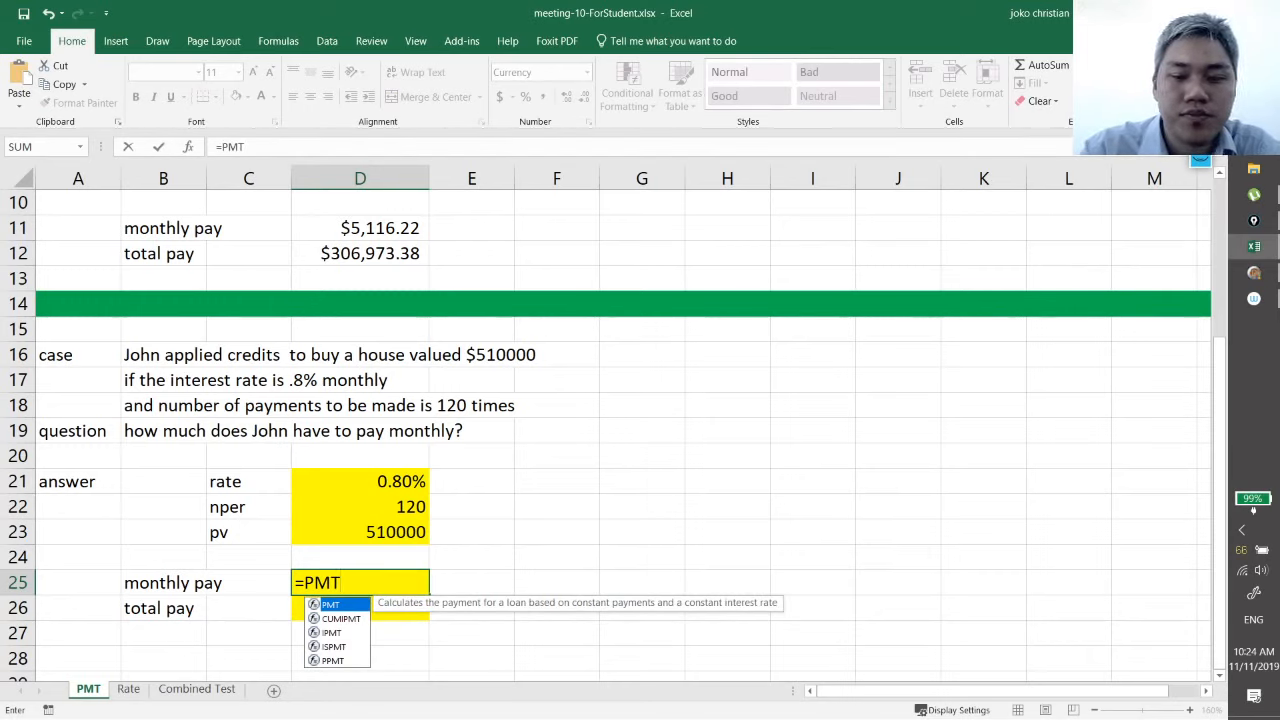
{"action": "type", "text": "("}
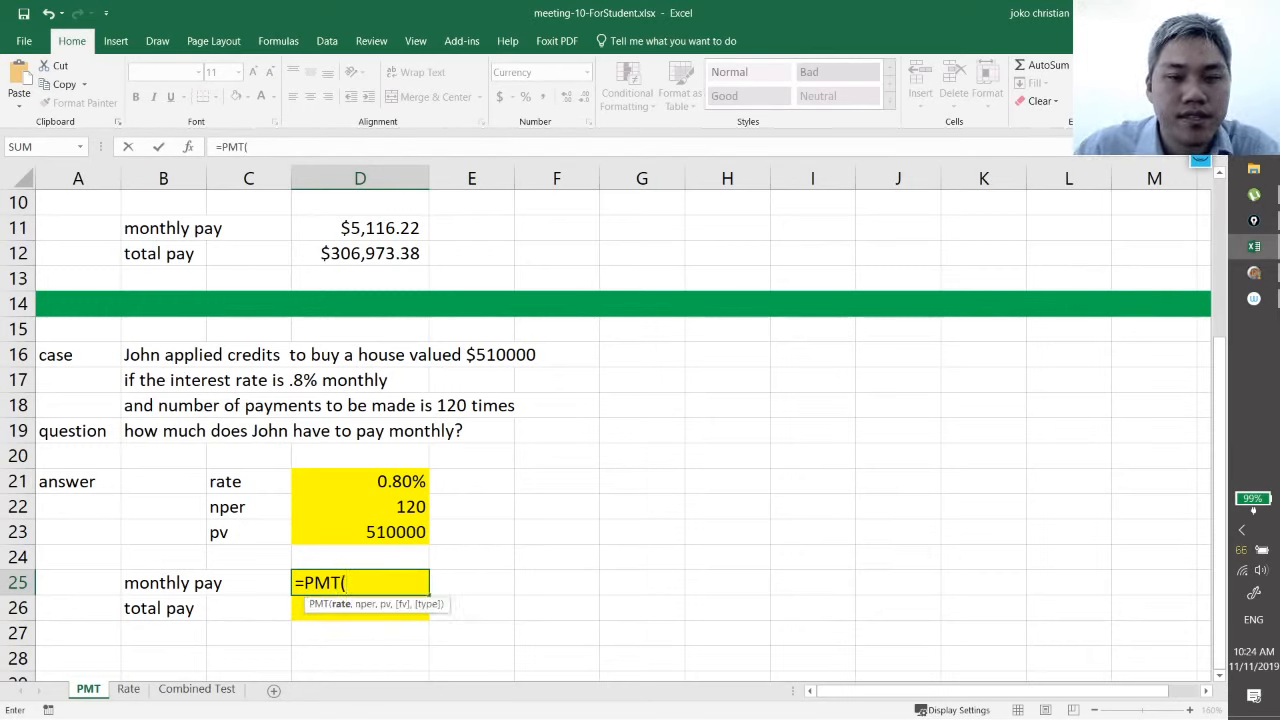
{"action": "left_click", "coordinate": [404, 485]}
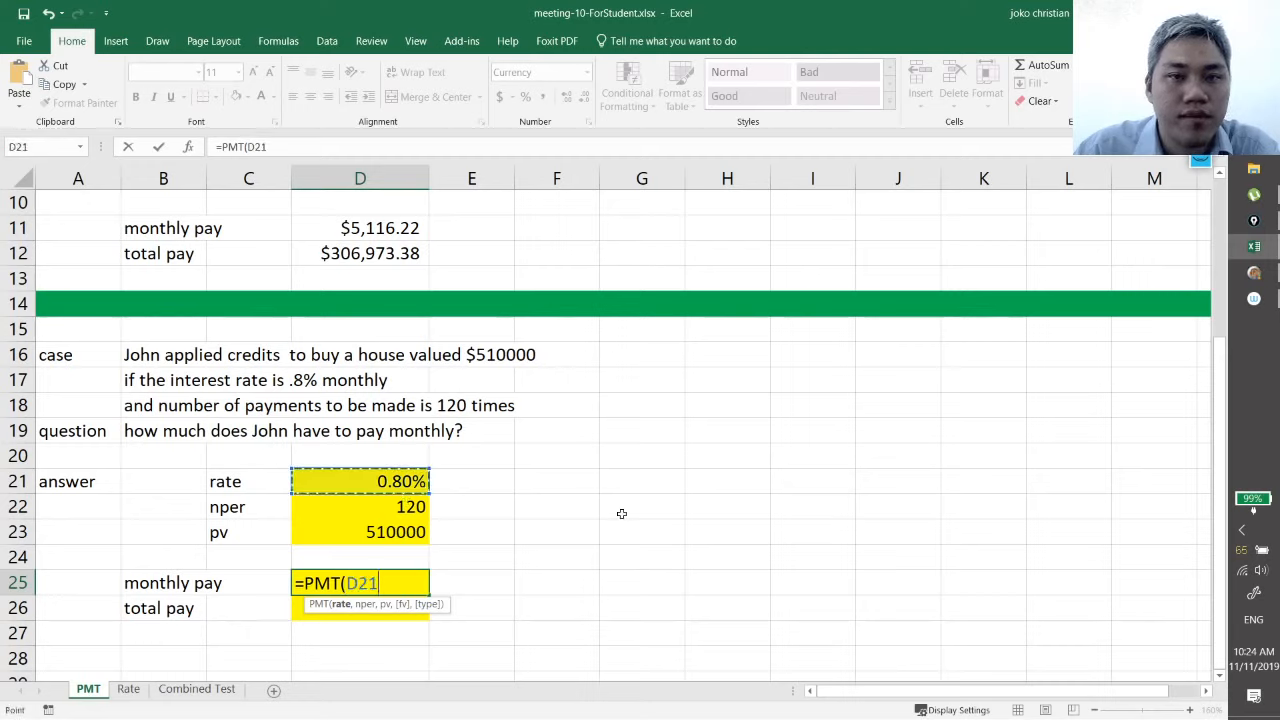
{"action": "type", "text": ","}
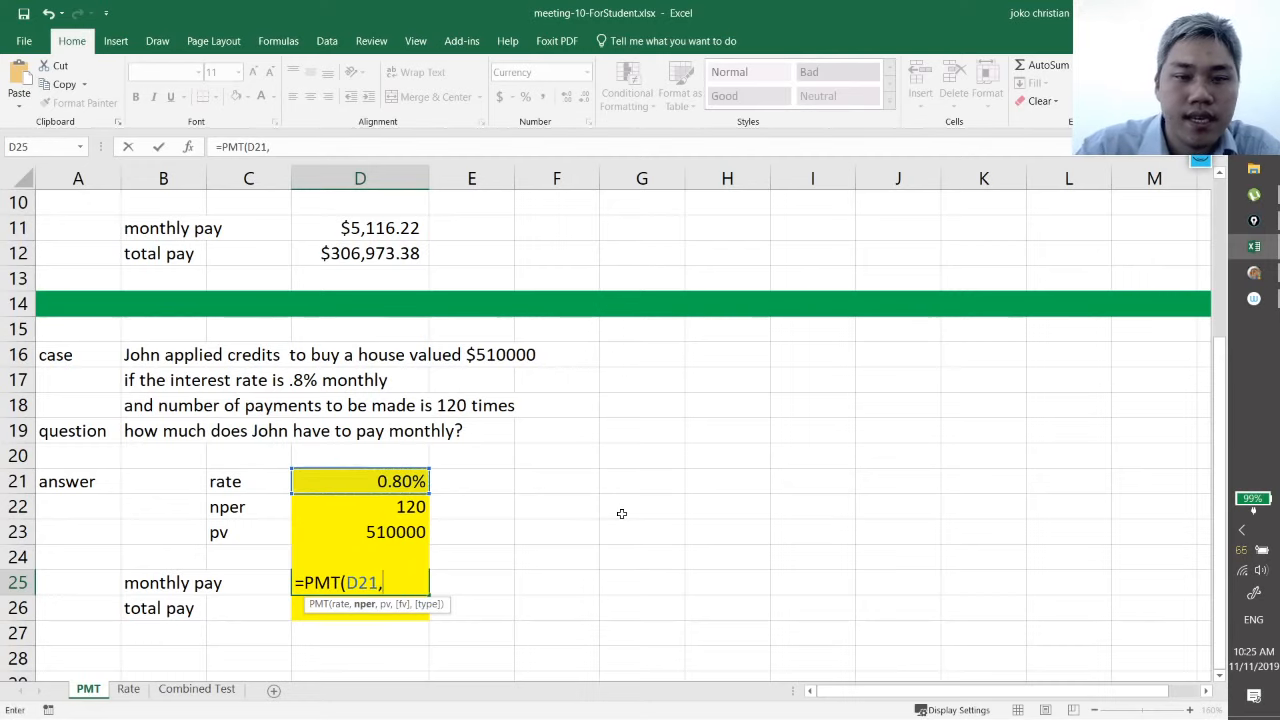
{"action": "left_click", "coordinate": [404, 512]}
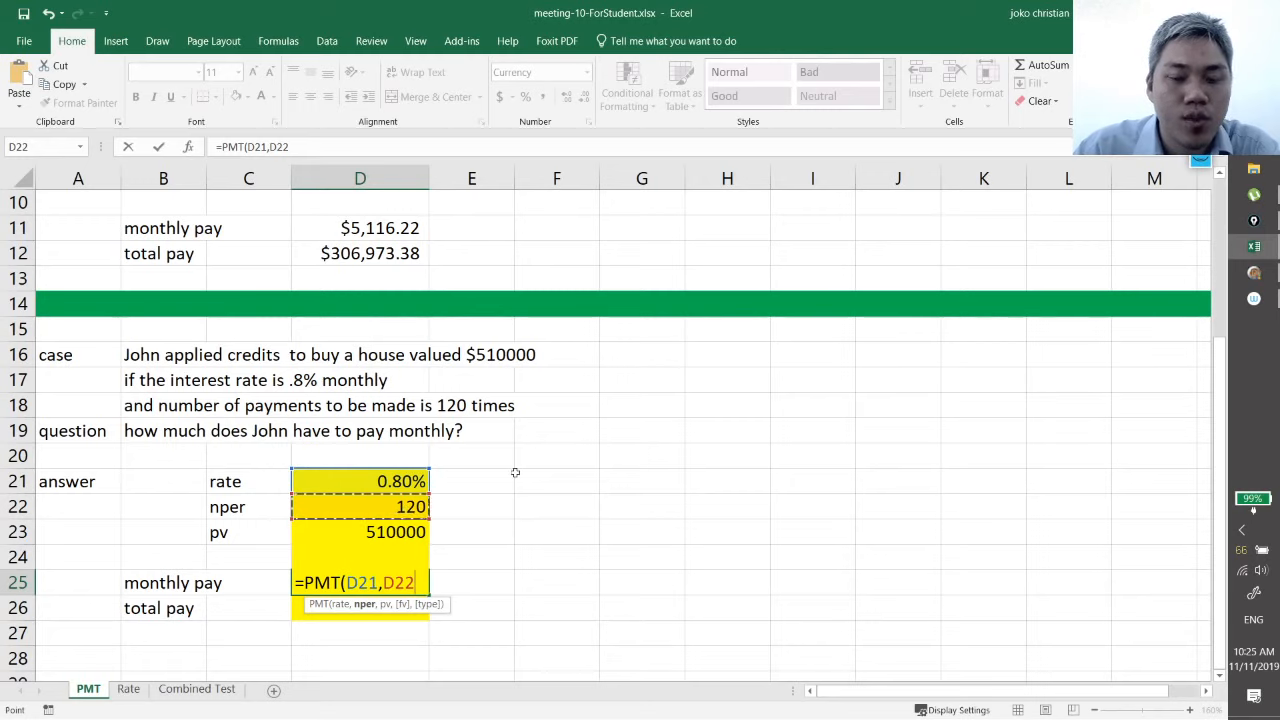
{"action": "type", "text": ","}
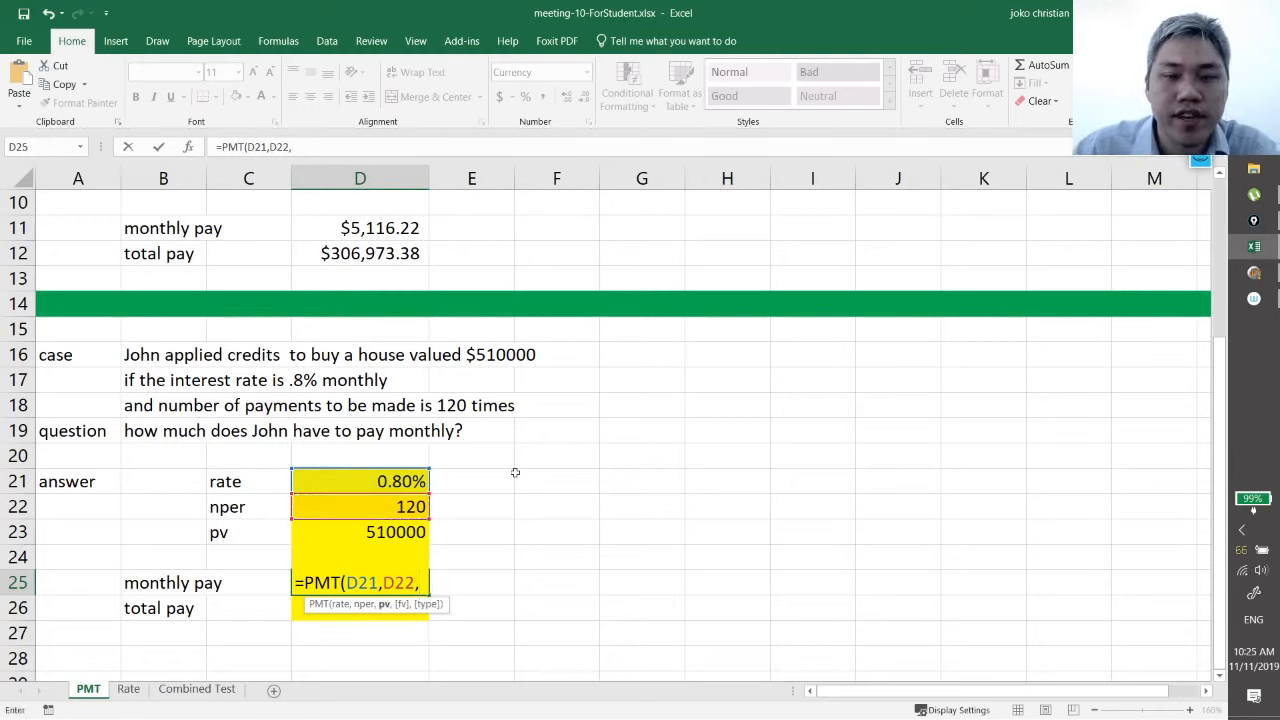
{"action": "type", "text": "-"}
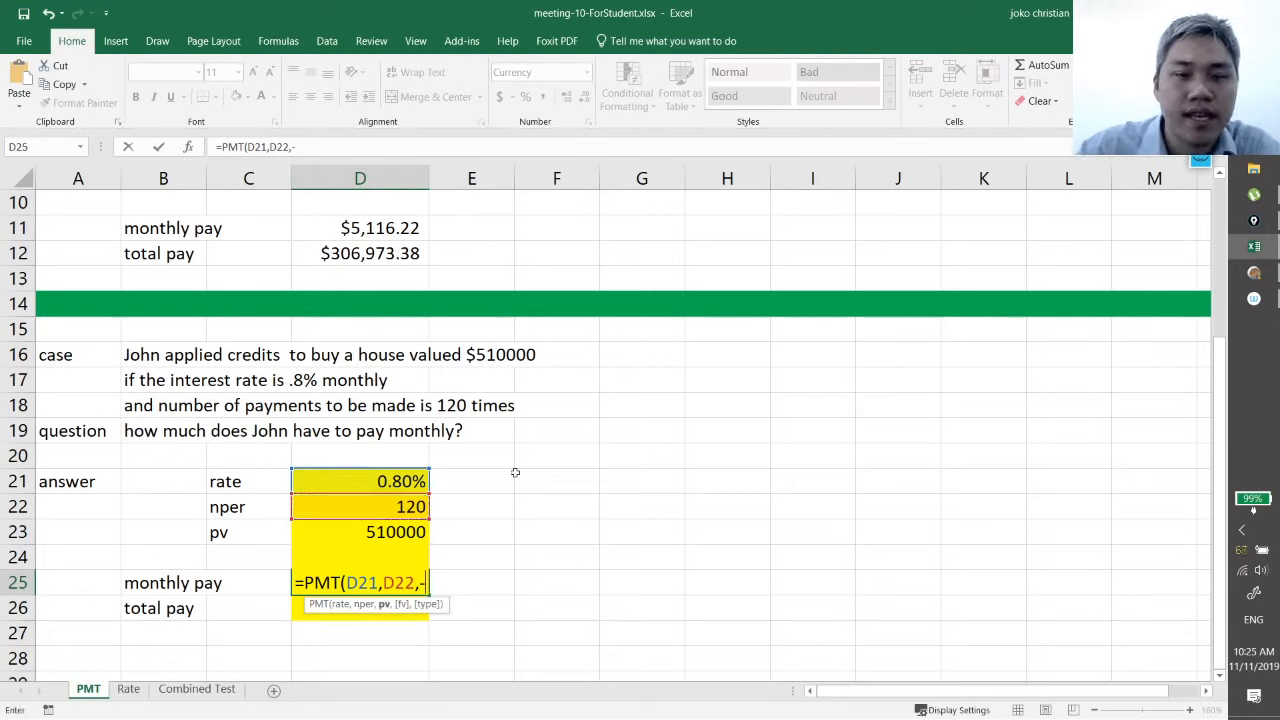
{"action": "left_click", "coordinate": [420, 532]}
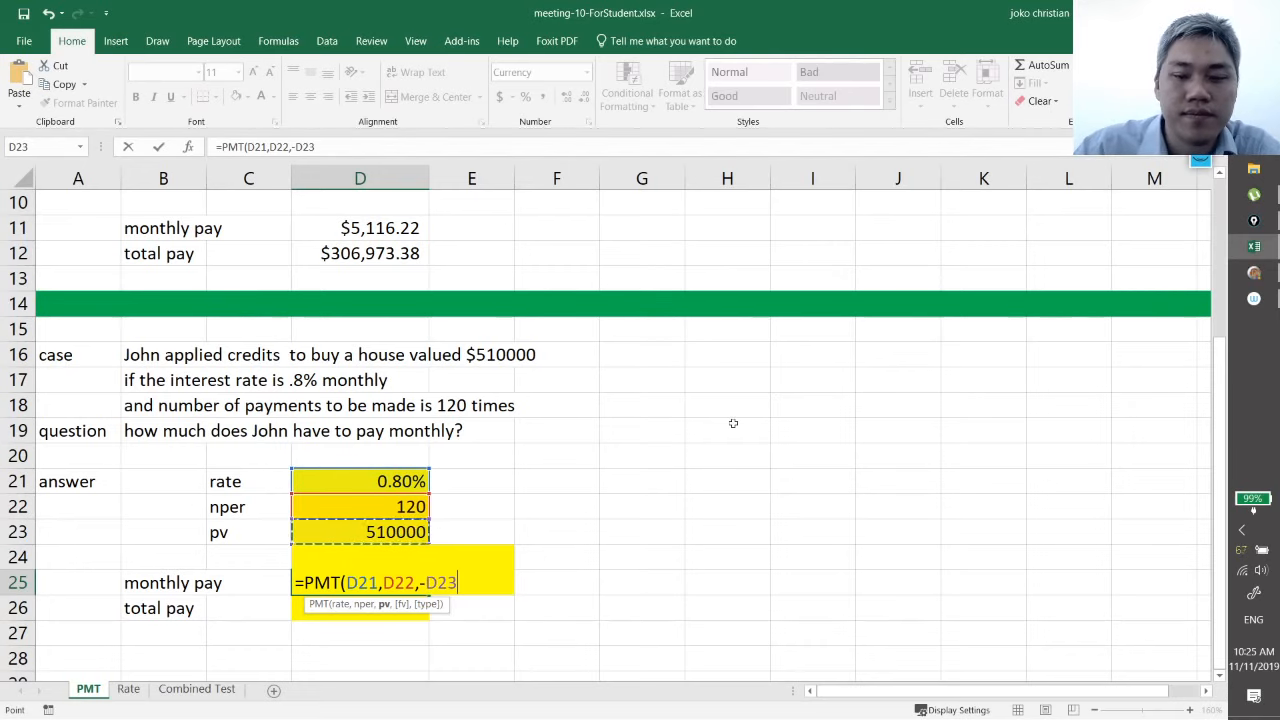
{"action": "type", "text": ")"}
{"action": "key", "text": "Return"}
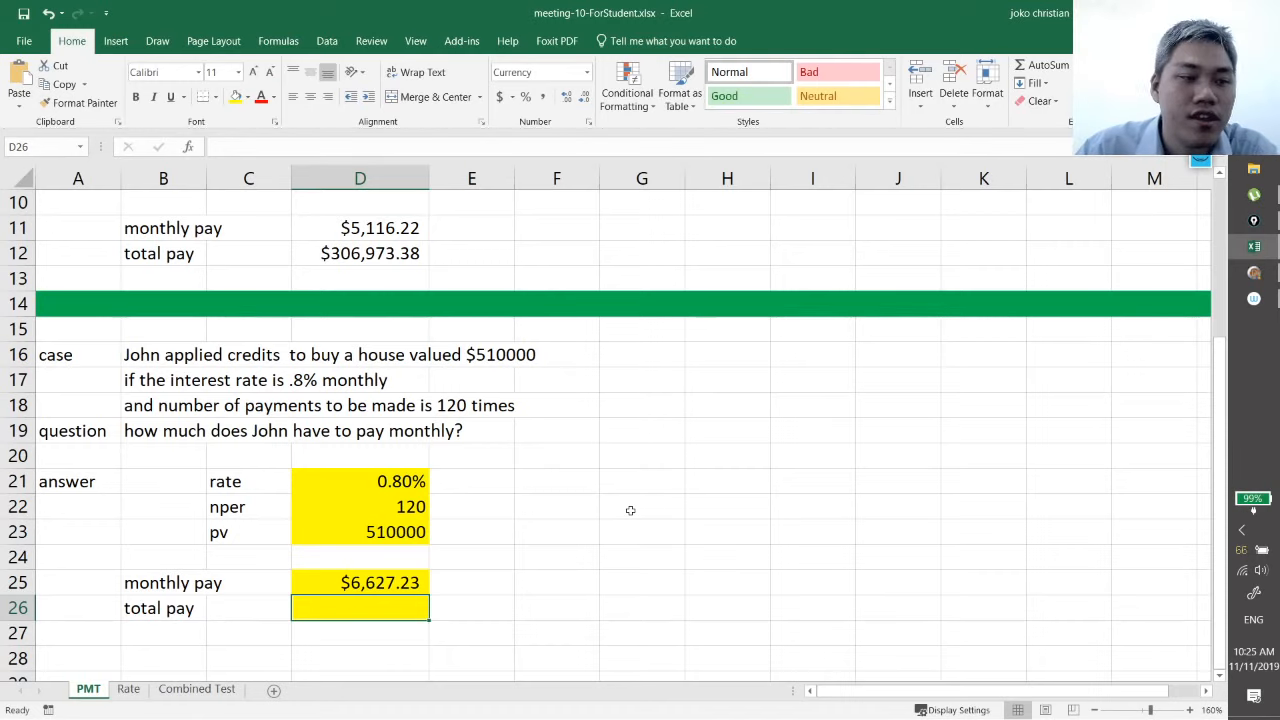
Step: Calculate the exercise's total pay in D26 with the formula =D25*D22
{"action": "scroll", "coordinate": [451, 569], "scroll_direction": "down", "scroll_amount": 1}
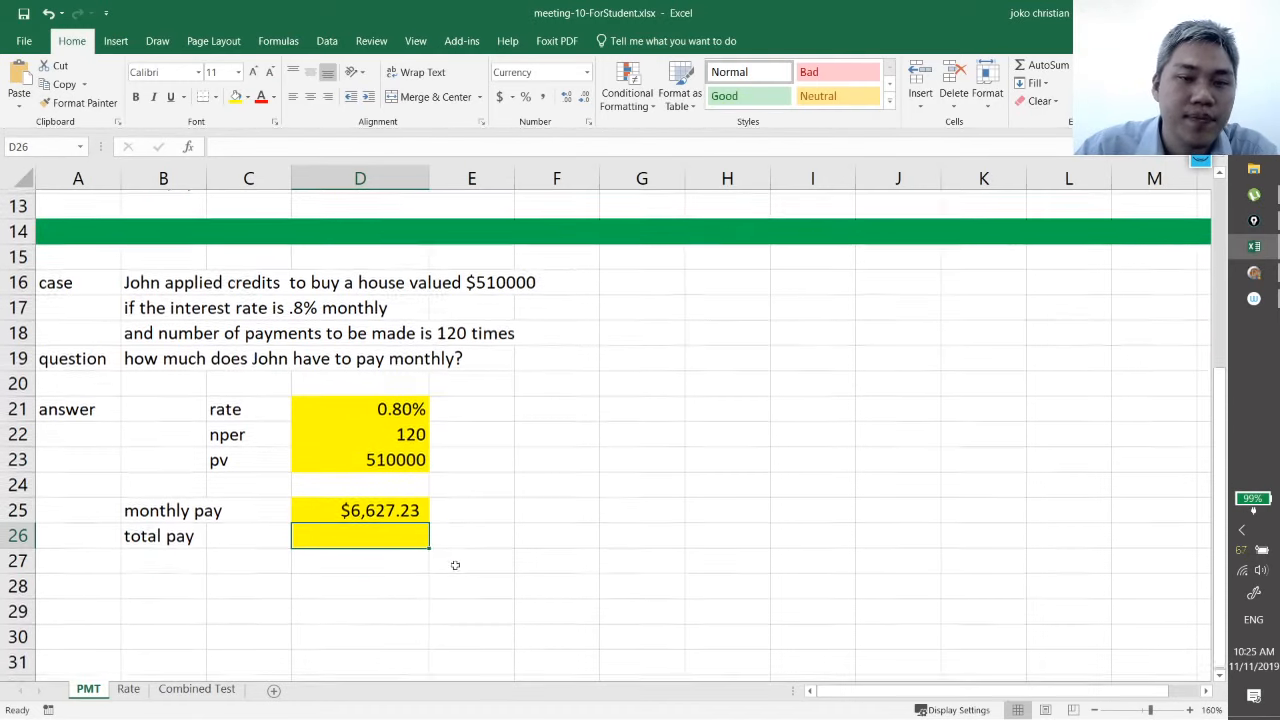
{"action": "left_click", "coordinate": [366, 557]}
{"action": "left_click", "coordinate": [366, 534]}
{"action": "type", "text": "="}
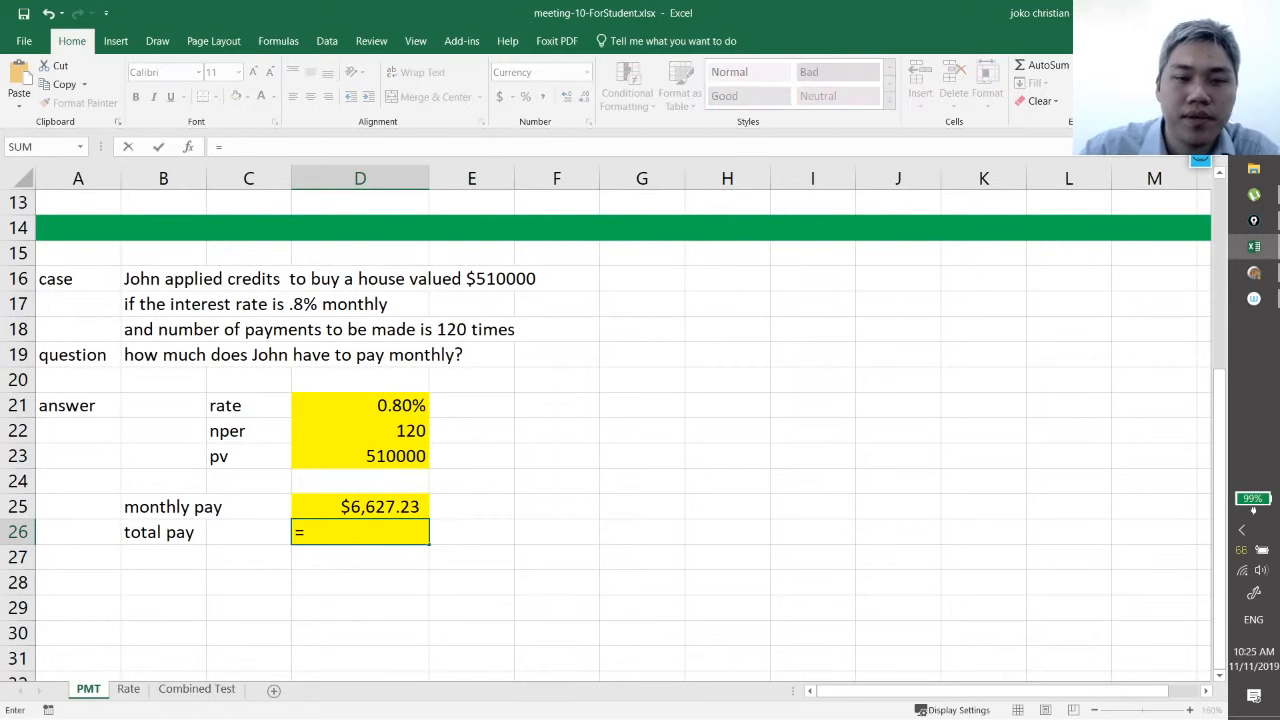
{"action": "left_click", "coordinate": [361, 508]}
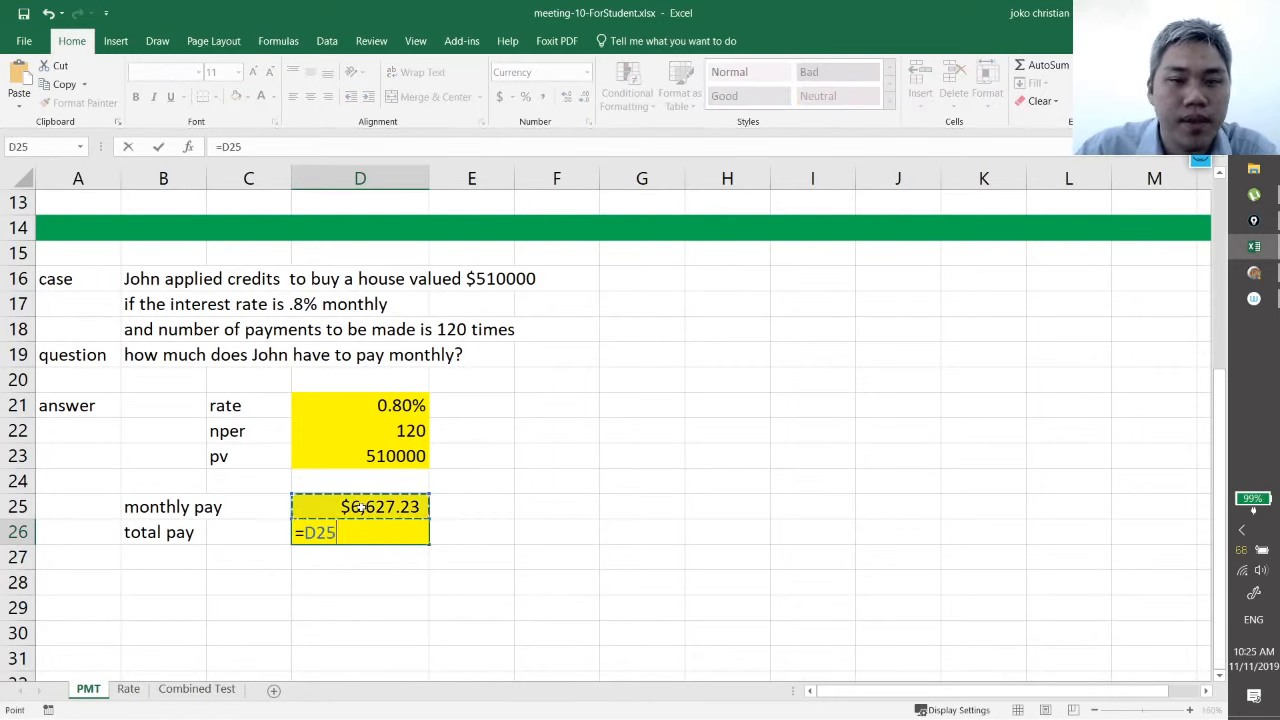
{"action": "type", "text": "*"}
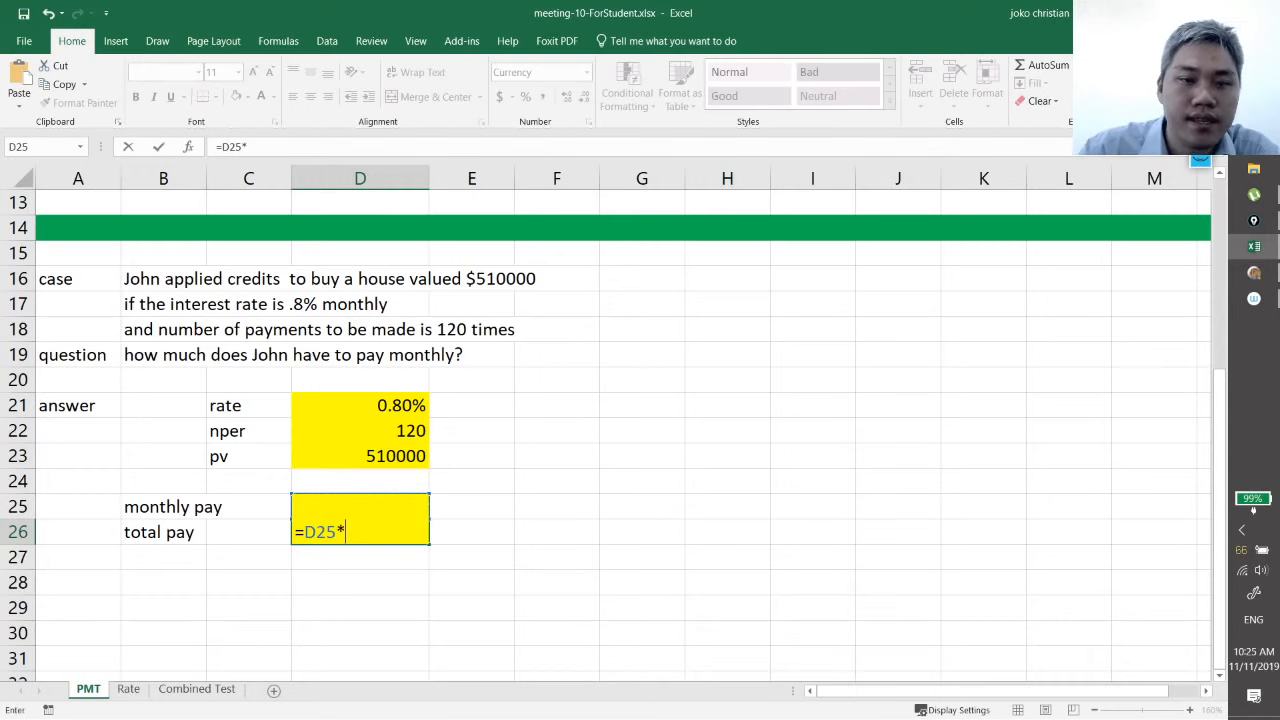
{"action": "left_click", "coordinate": [391, 430]}
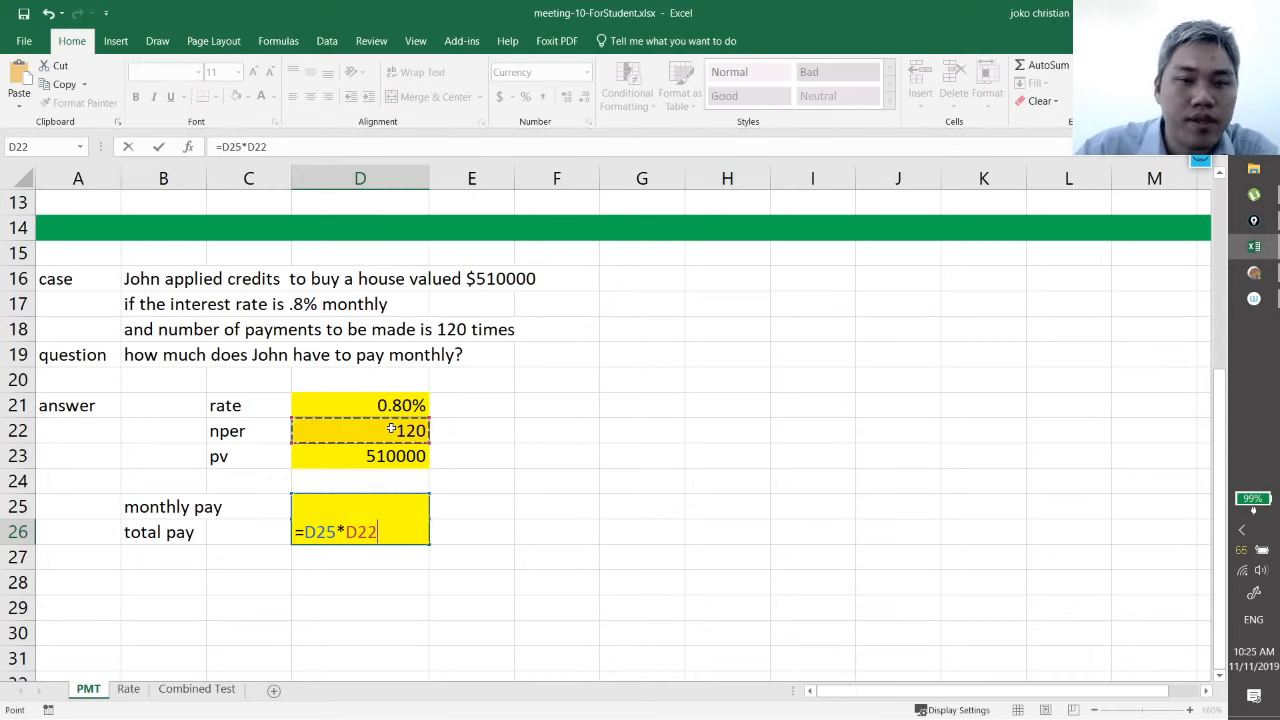
{"action": "type", "text": ")"}
{"action": "key", "text": "BackSpace"}
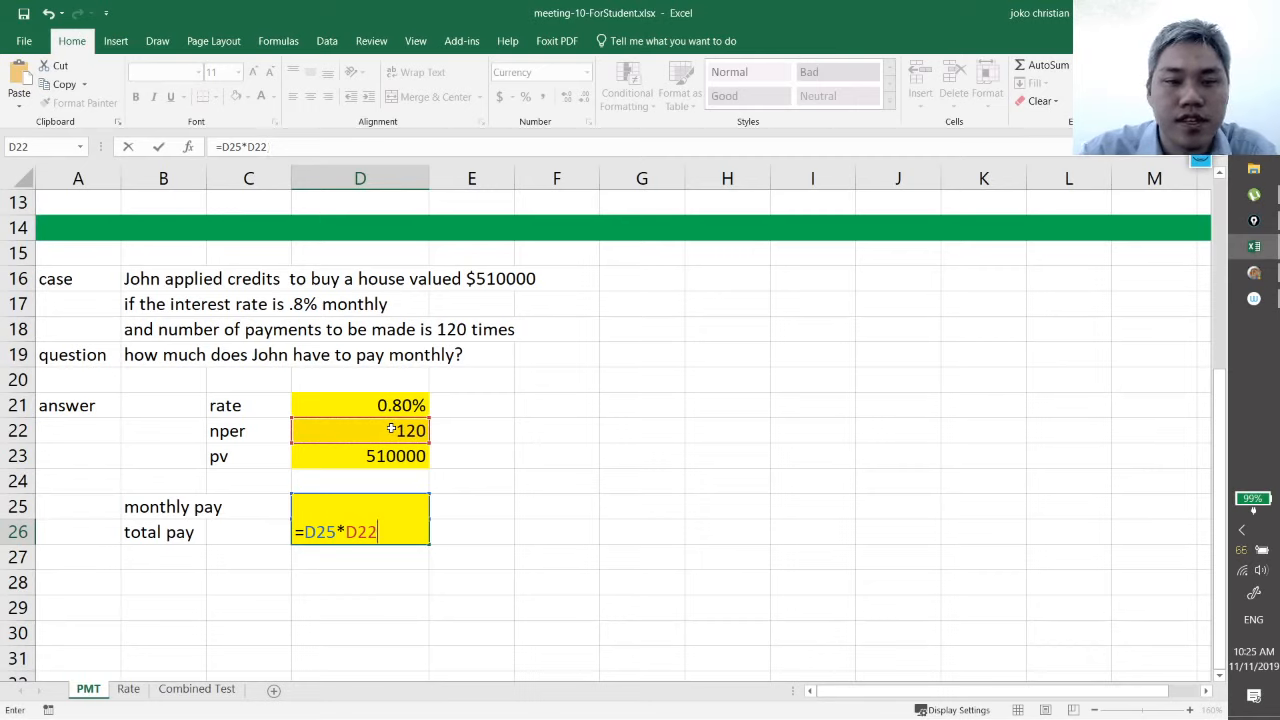
{"action": "key", "text": "Return"}
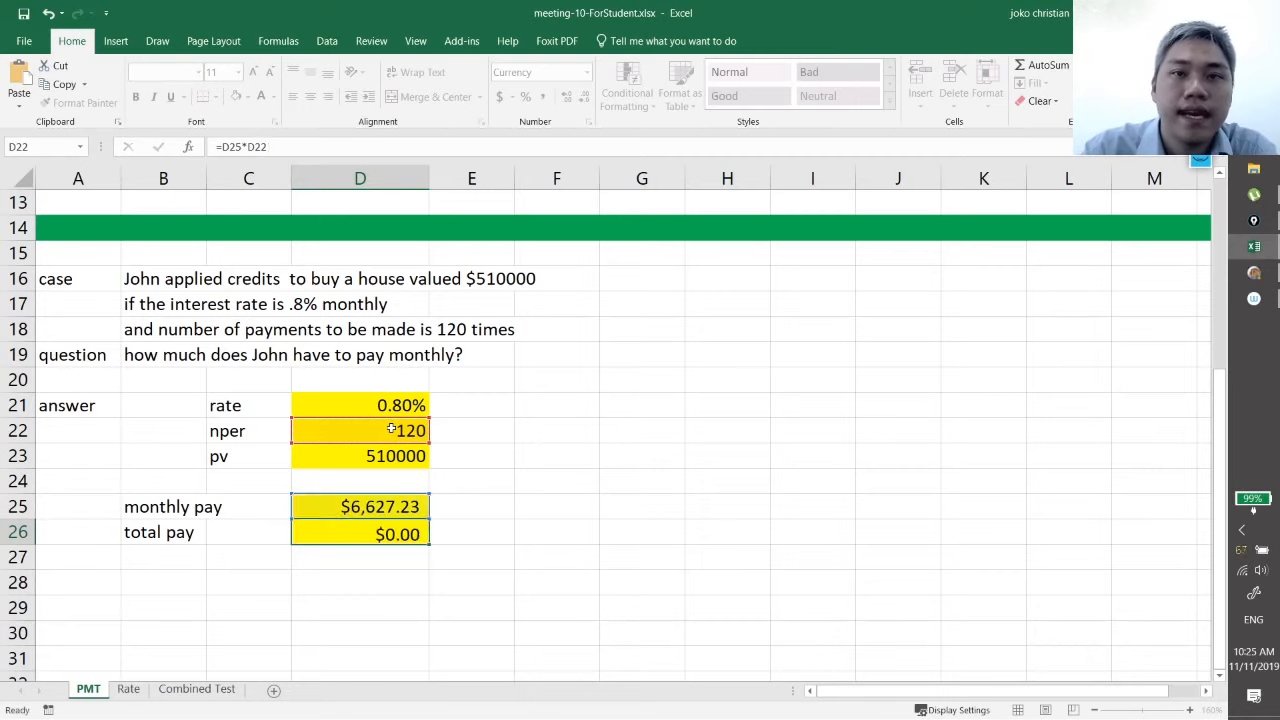
{"action": "left_click", "coordinate": [452, 610]}
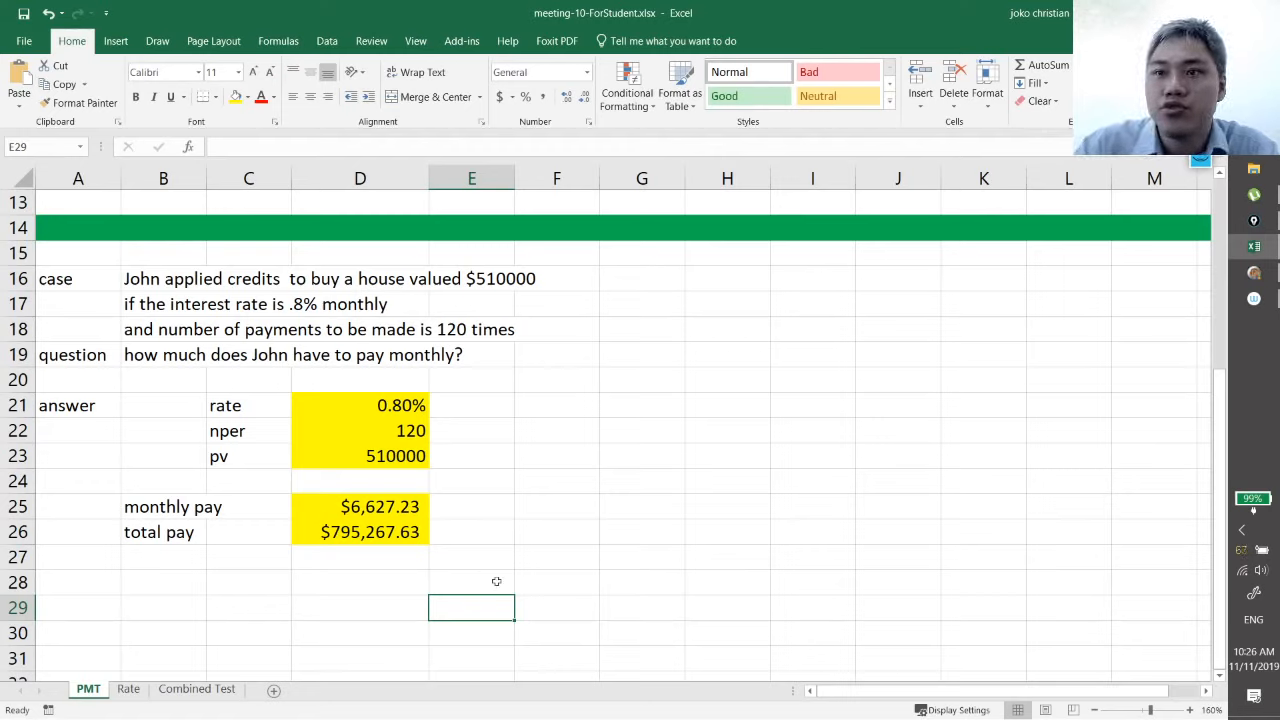
Step: Switch to the meeting 10 class chat in Chrome, move its window over the worksheet and send the message "hello"
{"action": "left_click", "coordinate": [1254, 194]}
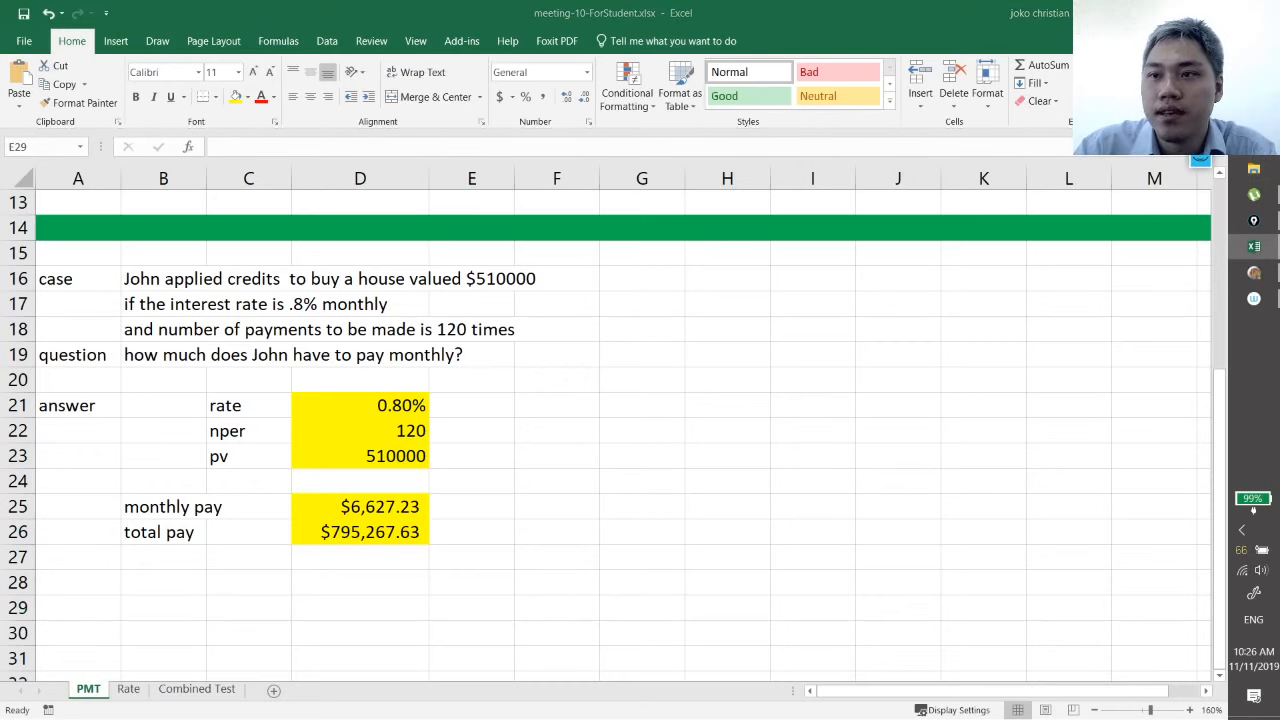
{"action": "left_click", "coordinate": [1157, 203]}
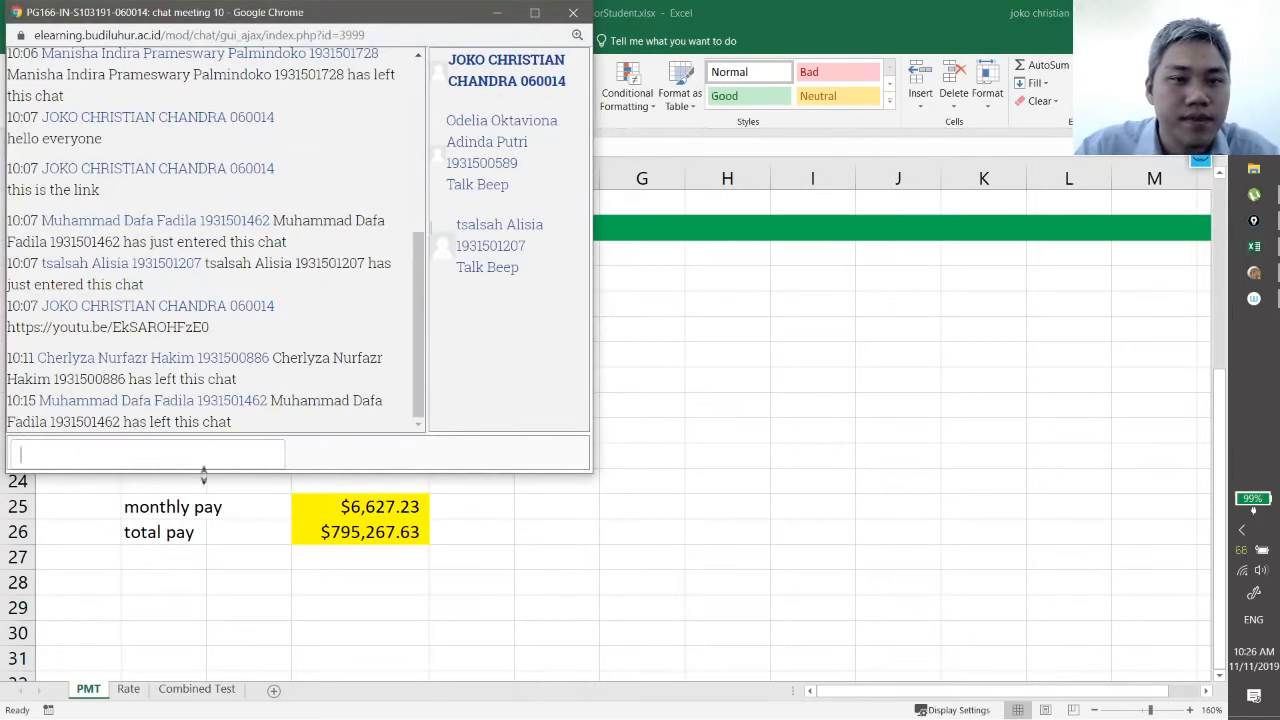
{"action": "left_click_drag", "start_coordinate": [345, 18], "coordinate": [481, 74]}
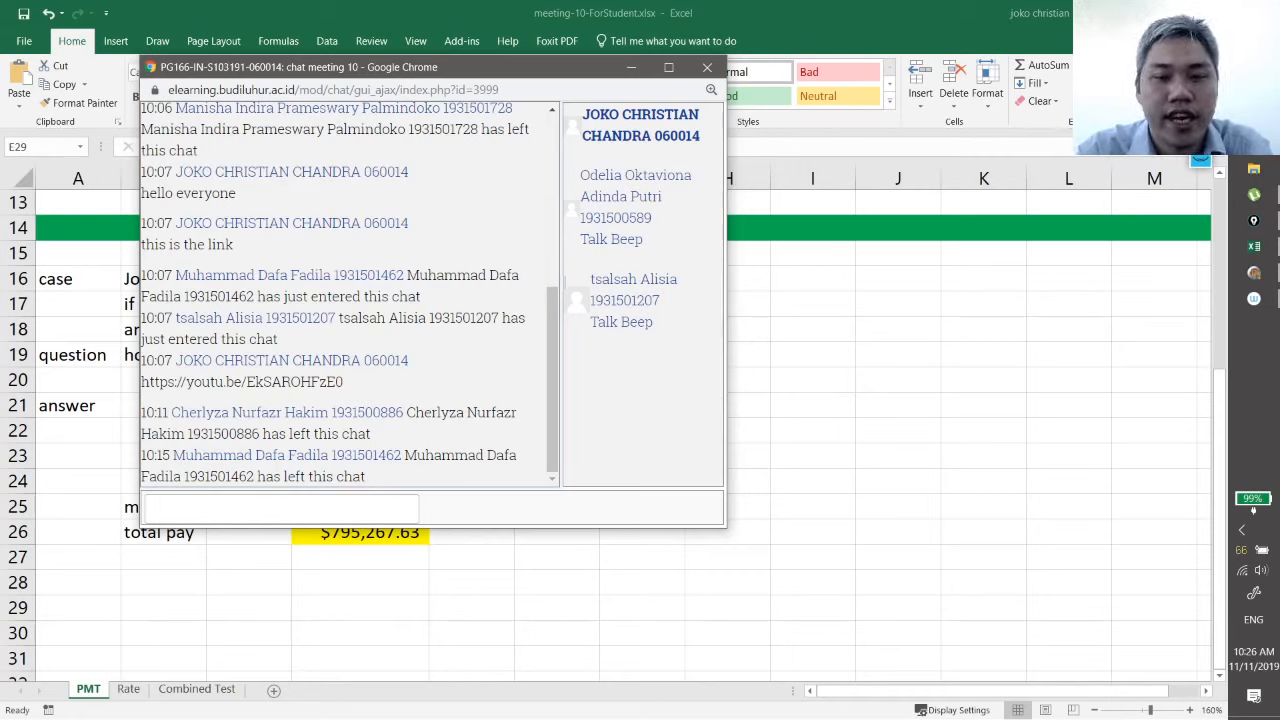
{"action": "type", "text": "hello"}
{"action": "key", "text": "Return"}
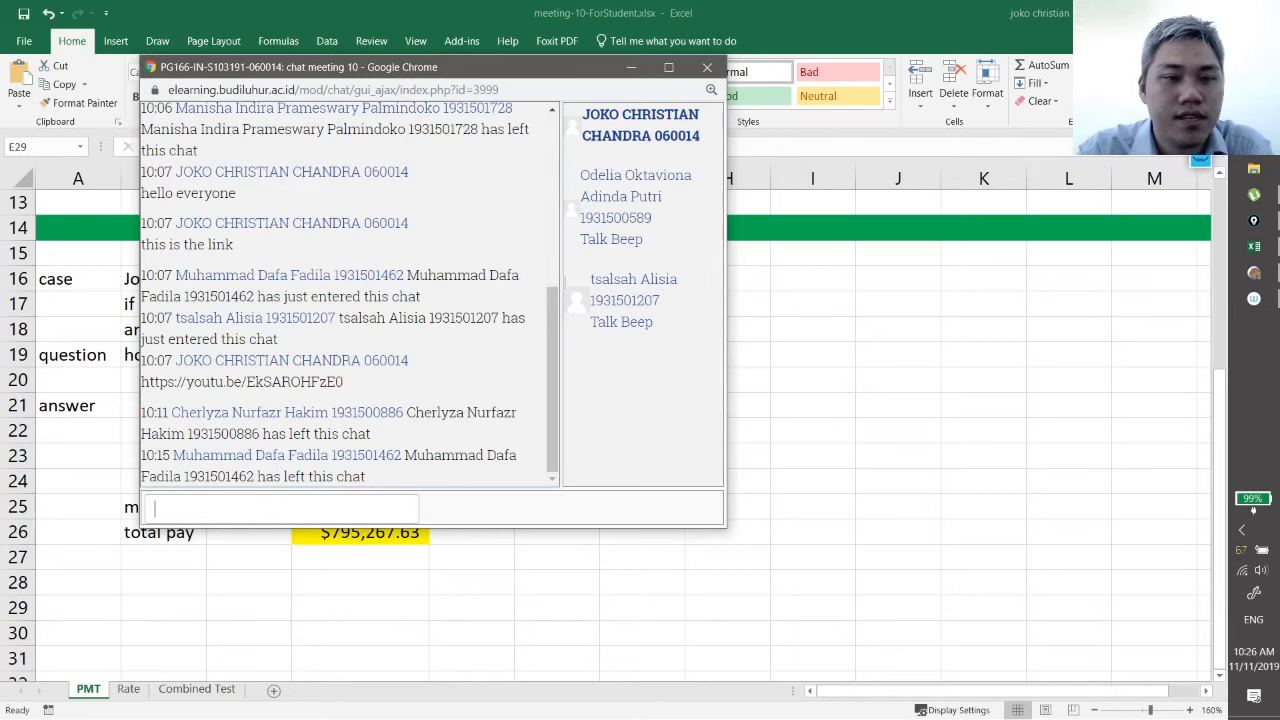
Step: Send the chat message "if you have question u can ask here or on the online youtube chat"
{"action": "type", "text": "if"}
{"action": "type", "text": "you"}
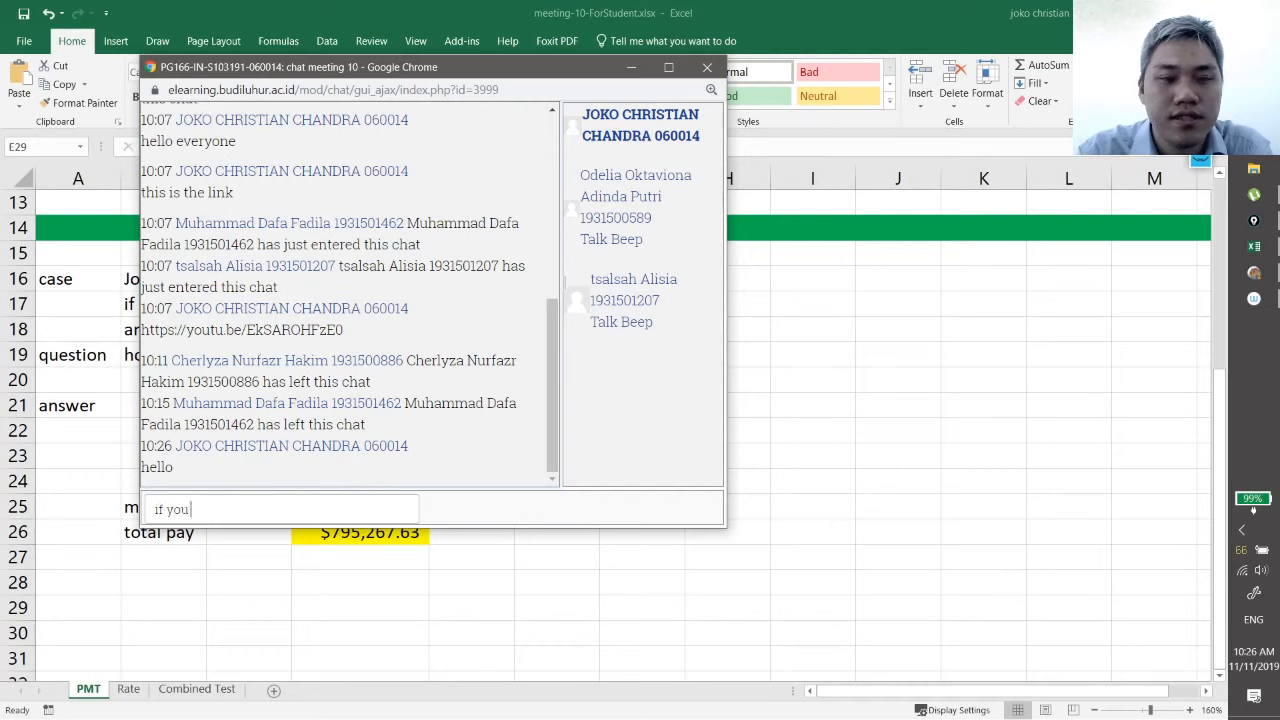
{"action": "type", "text": " have question"}
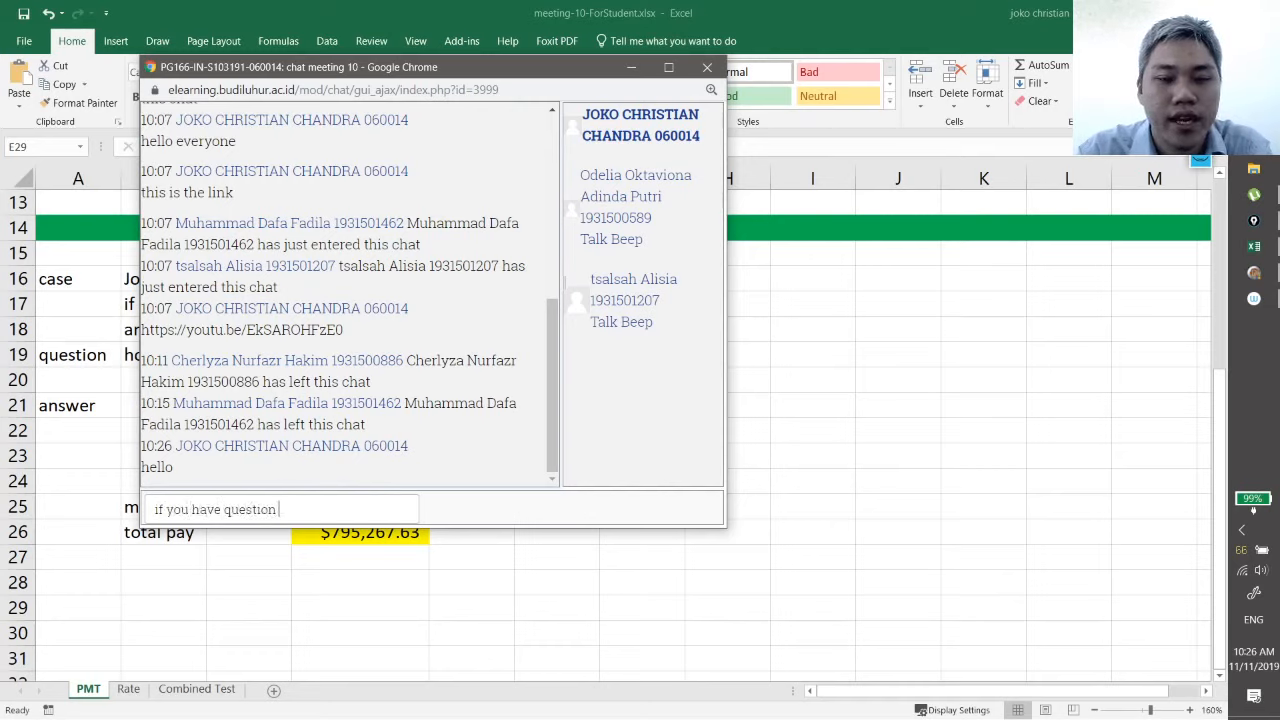
{"action": "type", "text": " uca"}
{"action": "key", "text": "BackSpace"}
{"action": "type", "text": "can"}
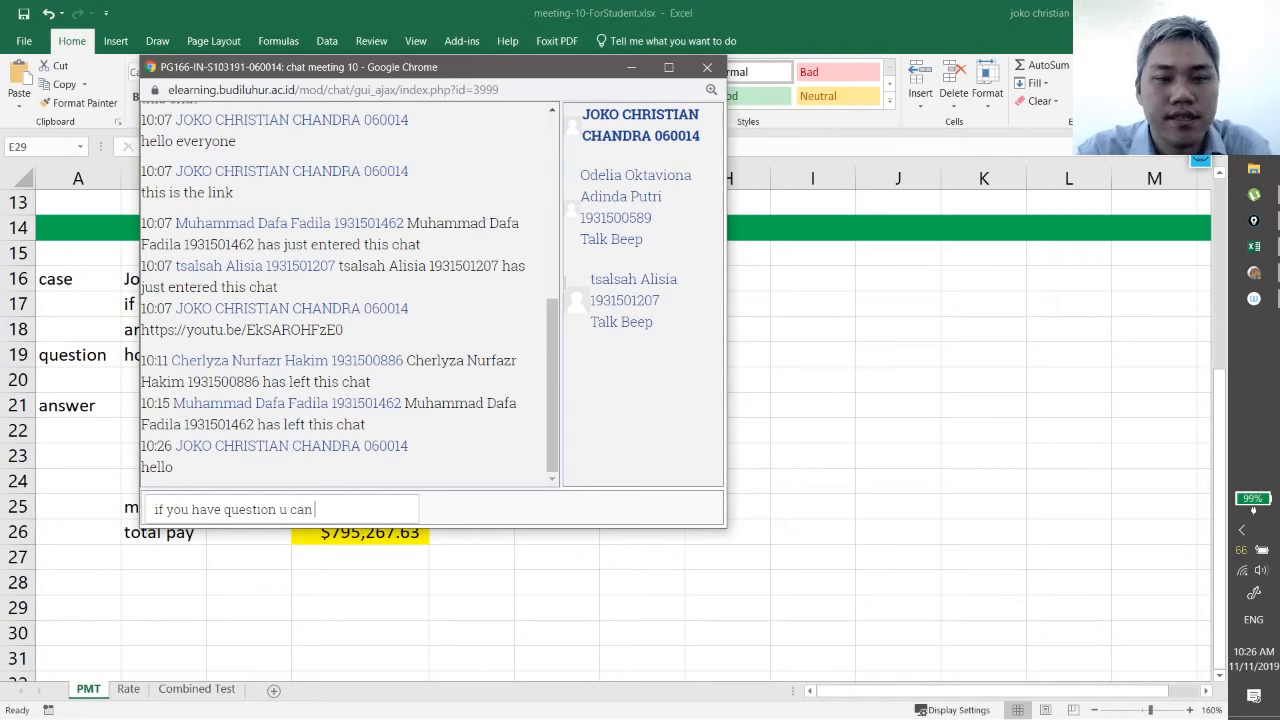
{"action": "type", "text": " ask here or o"}
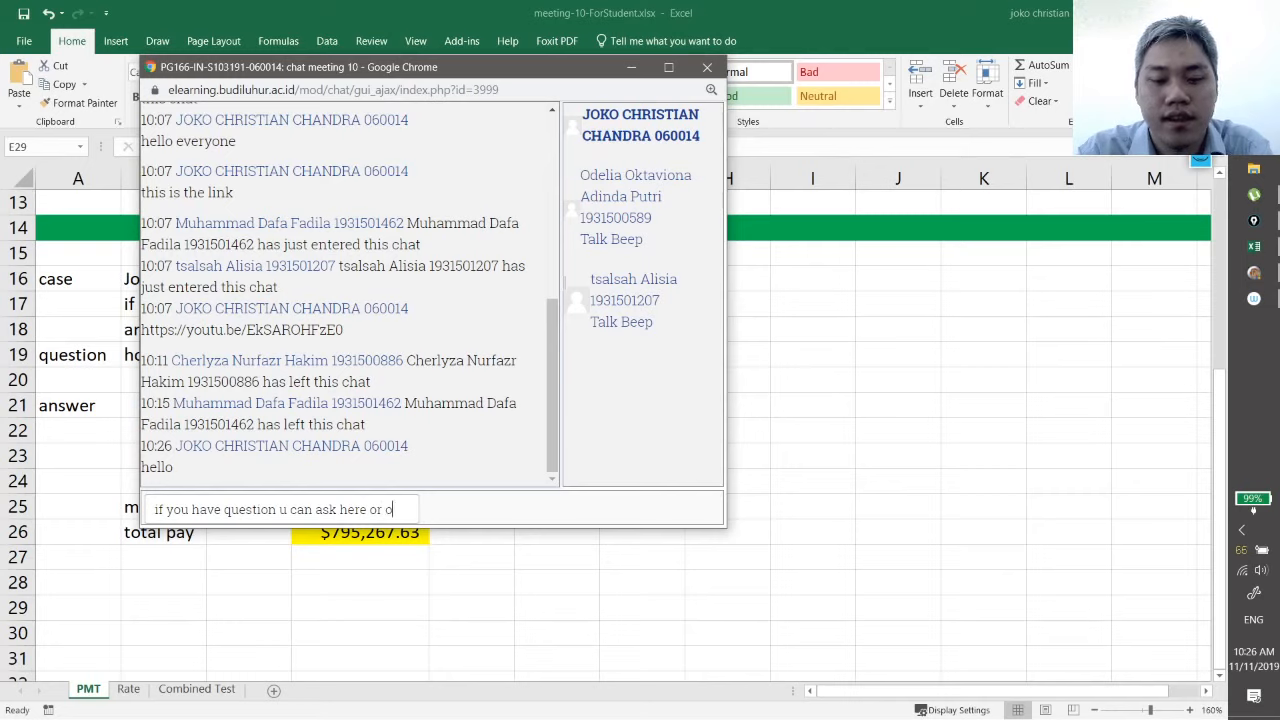
{"action": "type", "text": "n the onlin"}
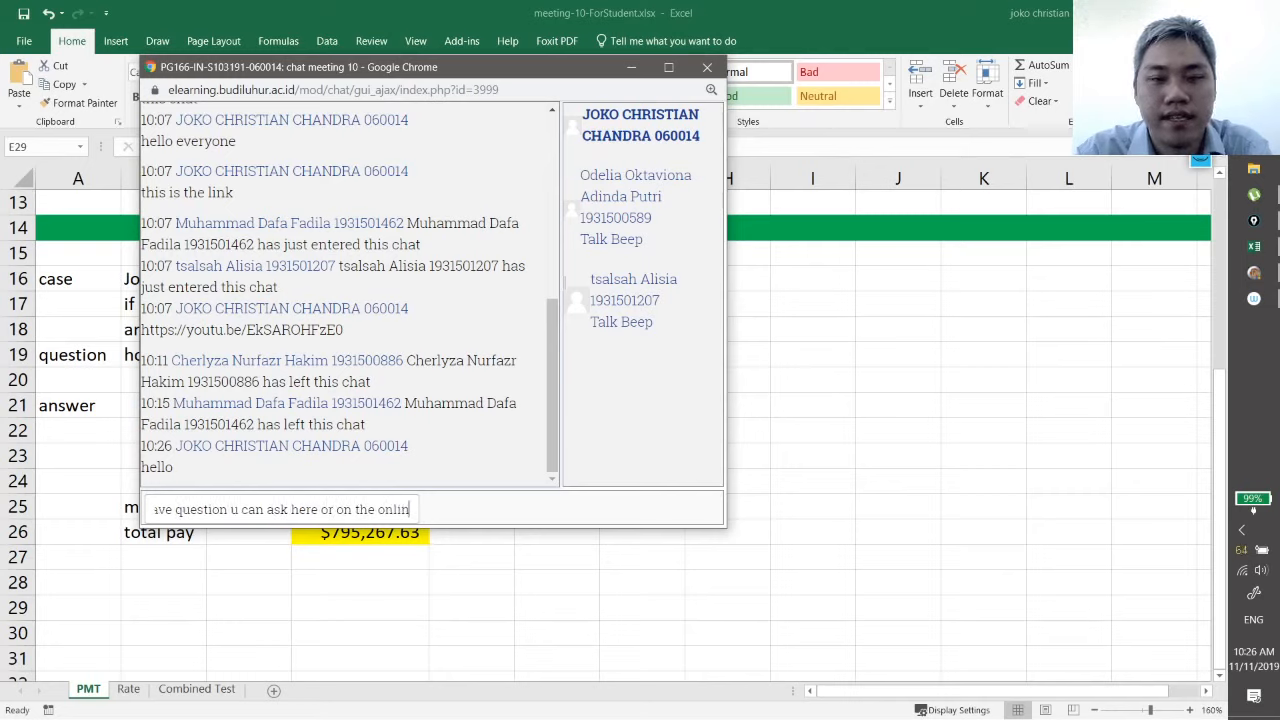
{"action": "type", "text": "e yout"}
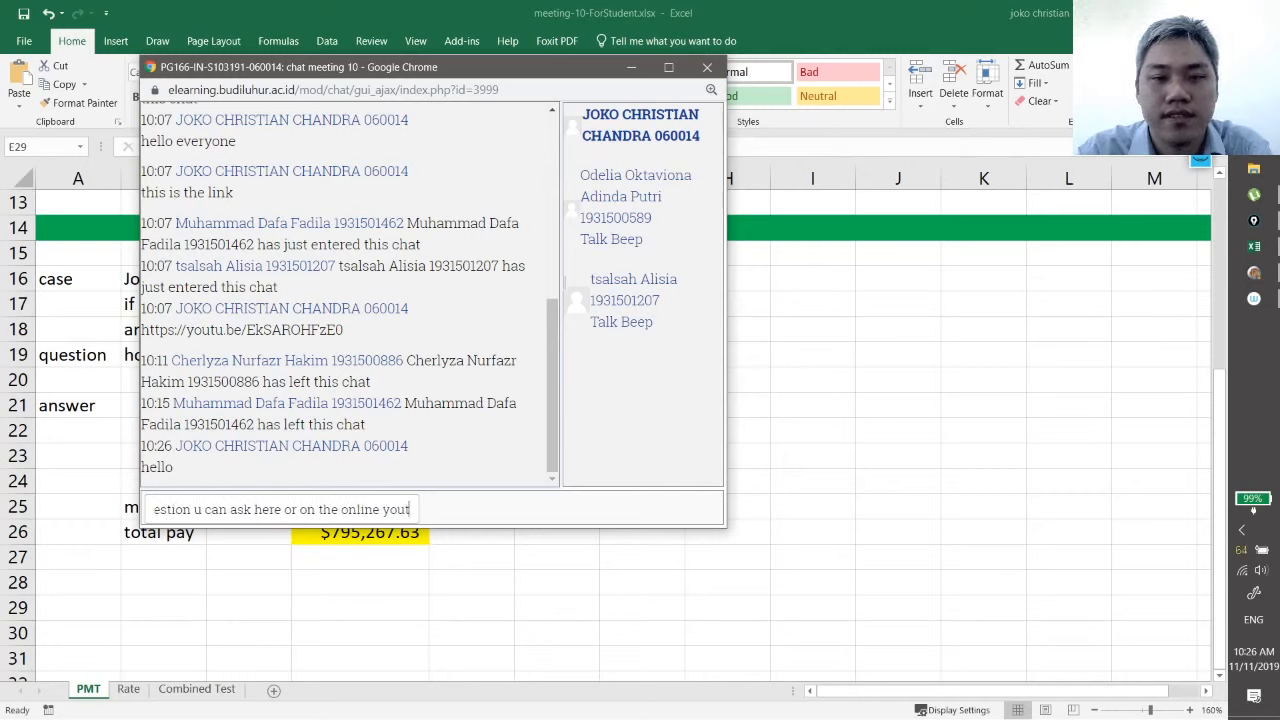
{"action": "type", "text": "ube chat"}
{"action": "key", "text": "Return"}
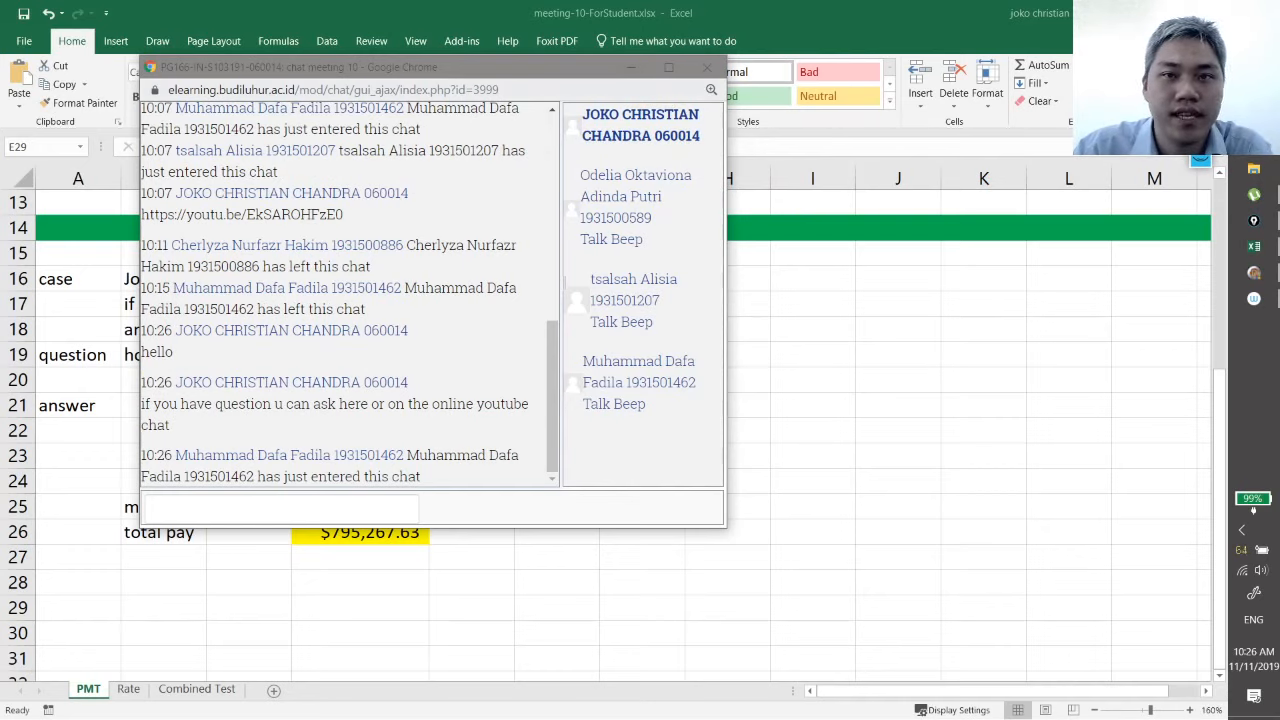
Step: Minimize the chat window and switch to the workbook's Rate sheet
{"action": "left_click_drag", "start_coordinate": [512, 72], "coordinate": [642, 111]}
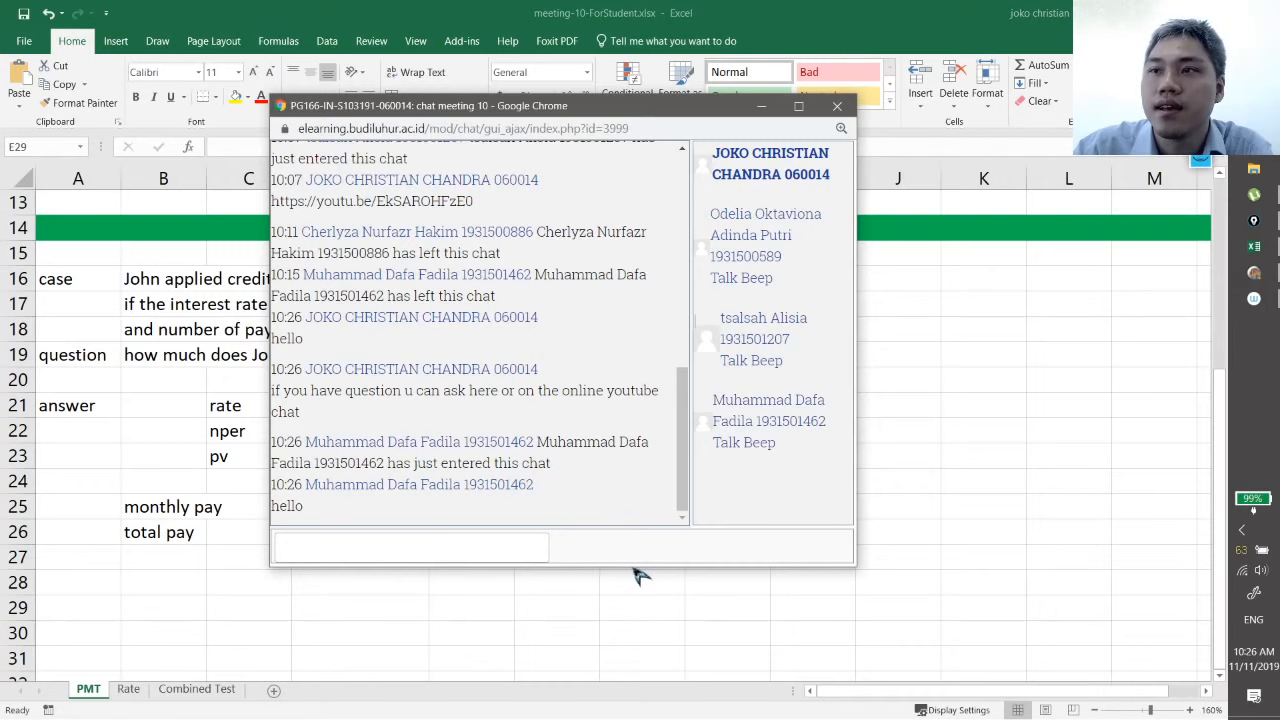
{"action": "left_click", "coordinate": [762, 107]}
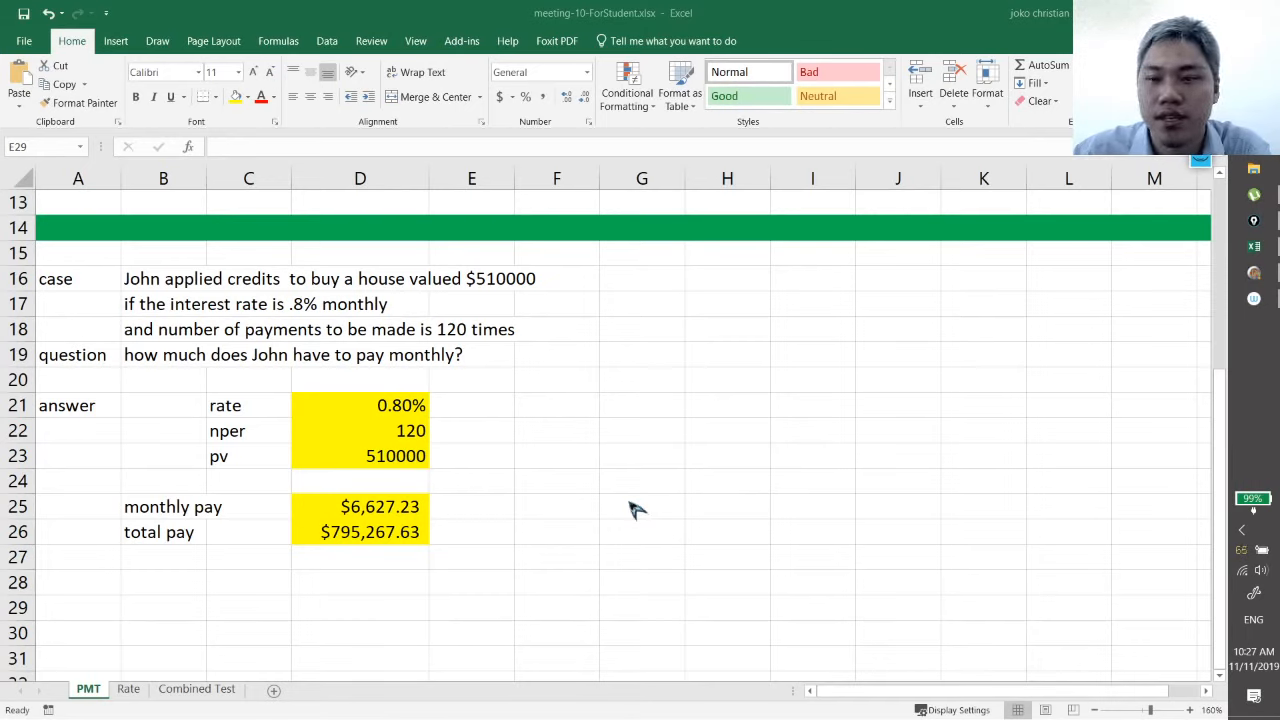
{"action": "left_click", "coordinate": [130, 695]}
{"action": "left_click", "coordinate": [129, 692]}
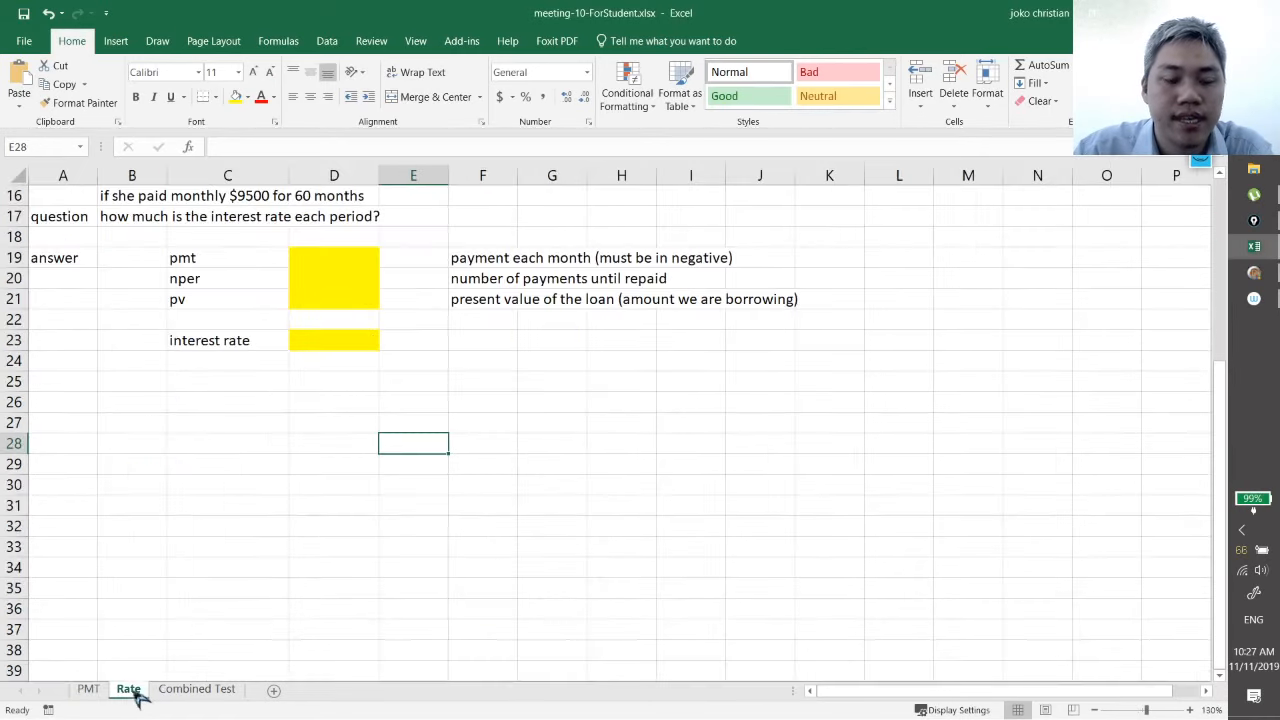
{"action": "scroll", "coordinate": [626, 515], "scroll_direction": "up", "scroll_amount": 5}
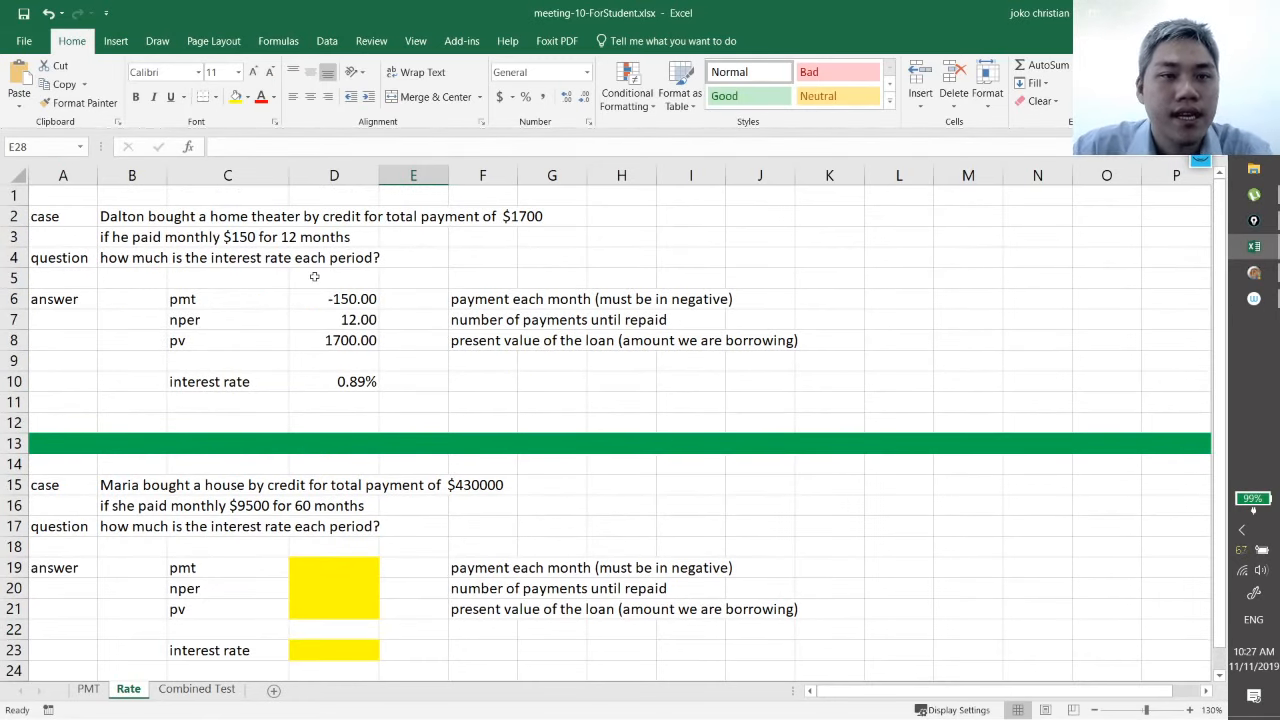
{"action": "scroll", "coordinate": [469, 411], "scroll_direction": "up", "scroll_amount": 3}
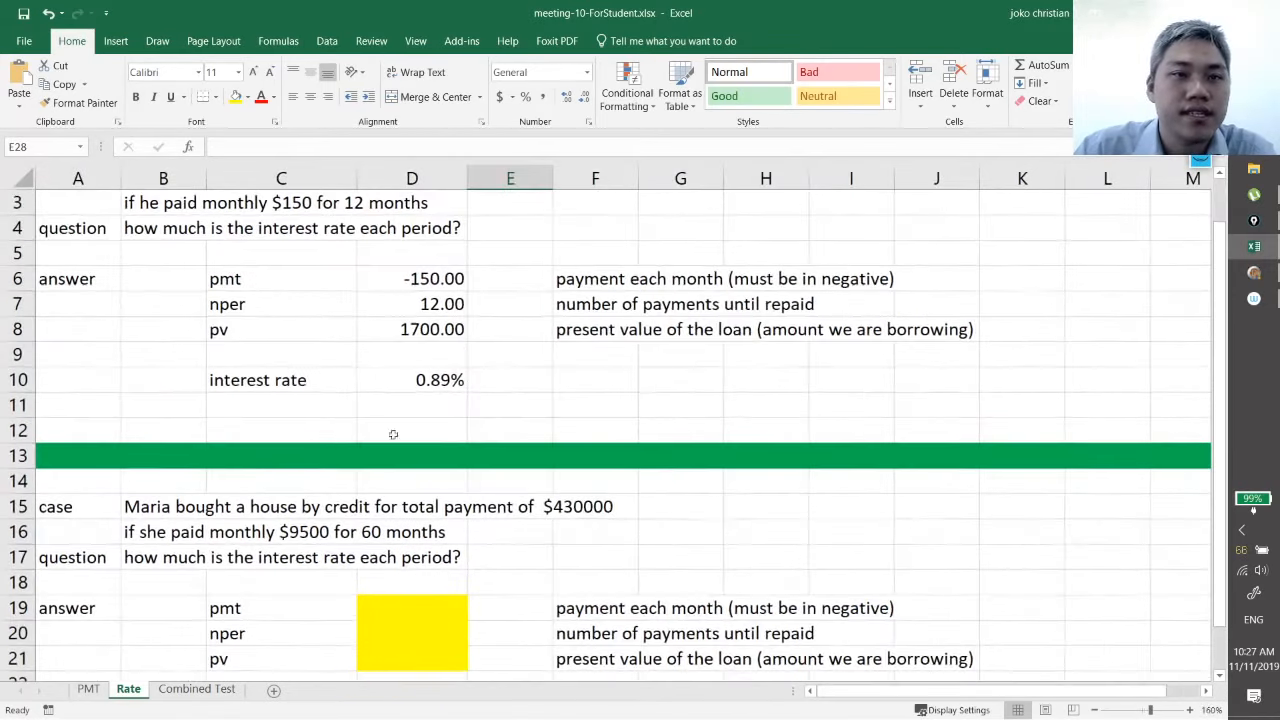
Step: Examine the home theater case in B2 and its pmt, nper and pv labels and inputs in C6:D8
{"action": "left_click", "coordinate": [183, 226]}
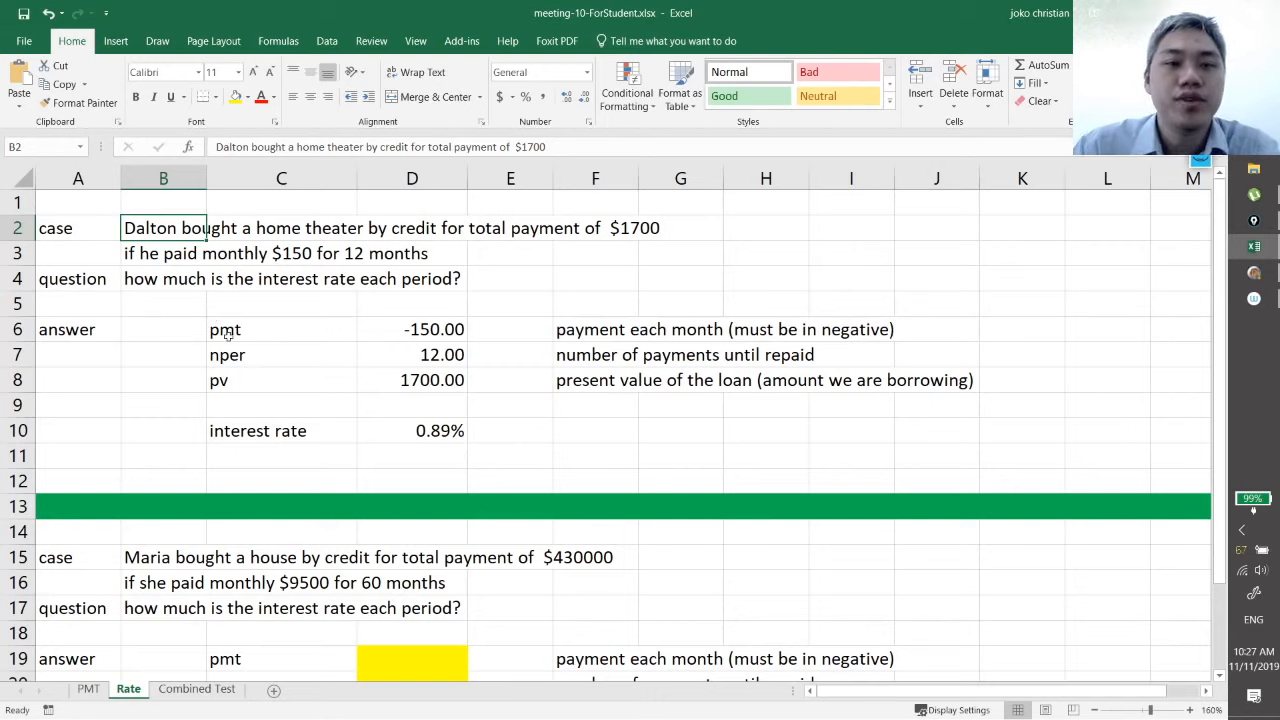
{"action": "left_click", "coordinate": [269, 332]}
{"action": "left_click", "coordinate": [273, 356]}
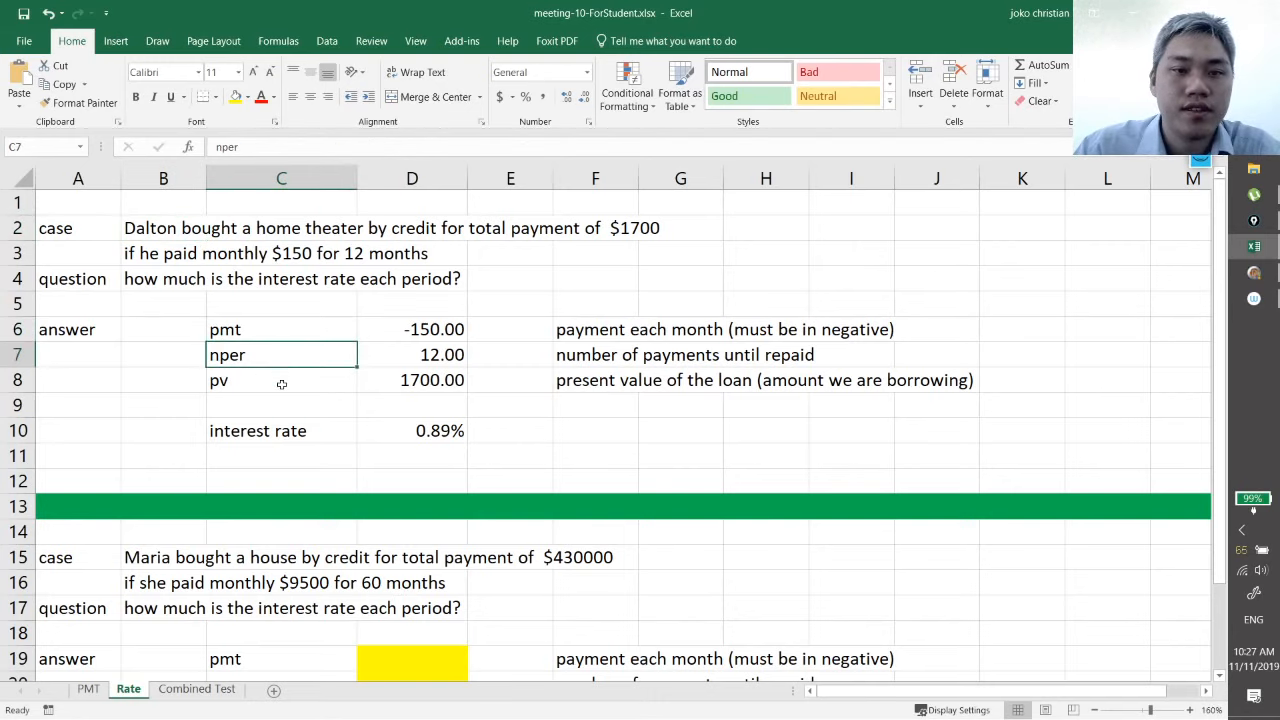
{"action": "left_click", "coordinate": [282, 382]}
{"action": "key", "text": "Up"}
{"action": "key", "text": "Up"}
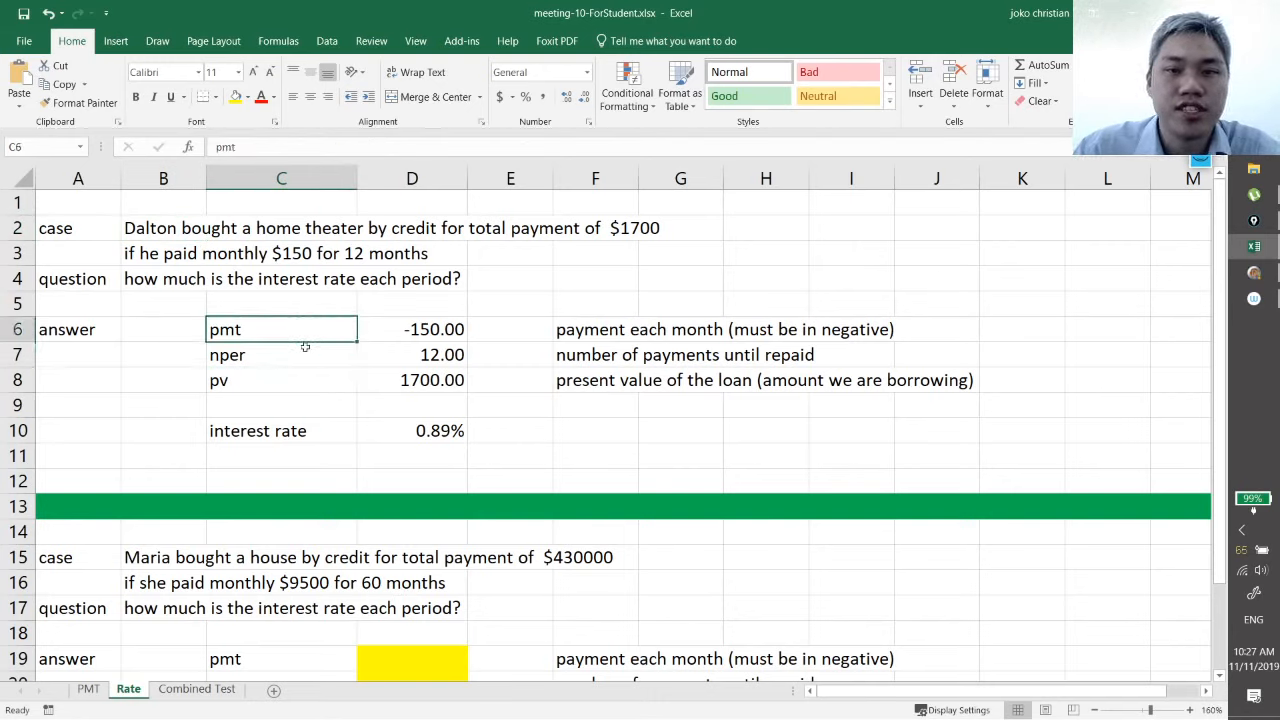
{"action": "left_click", "coordinate": [299, 357]}
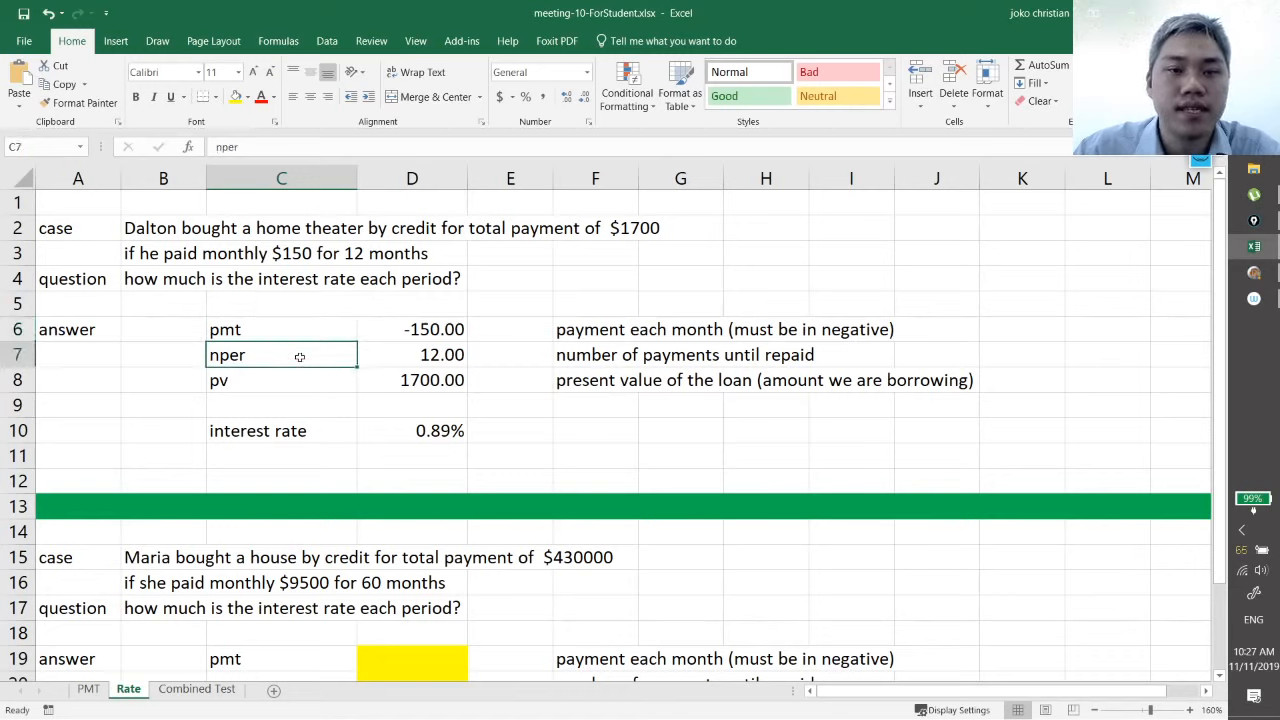
{"action": "left_click", "coordinate": [292, 386]}
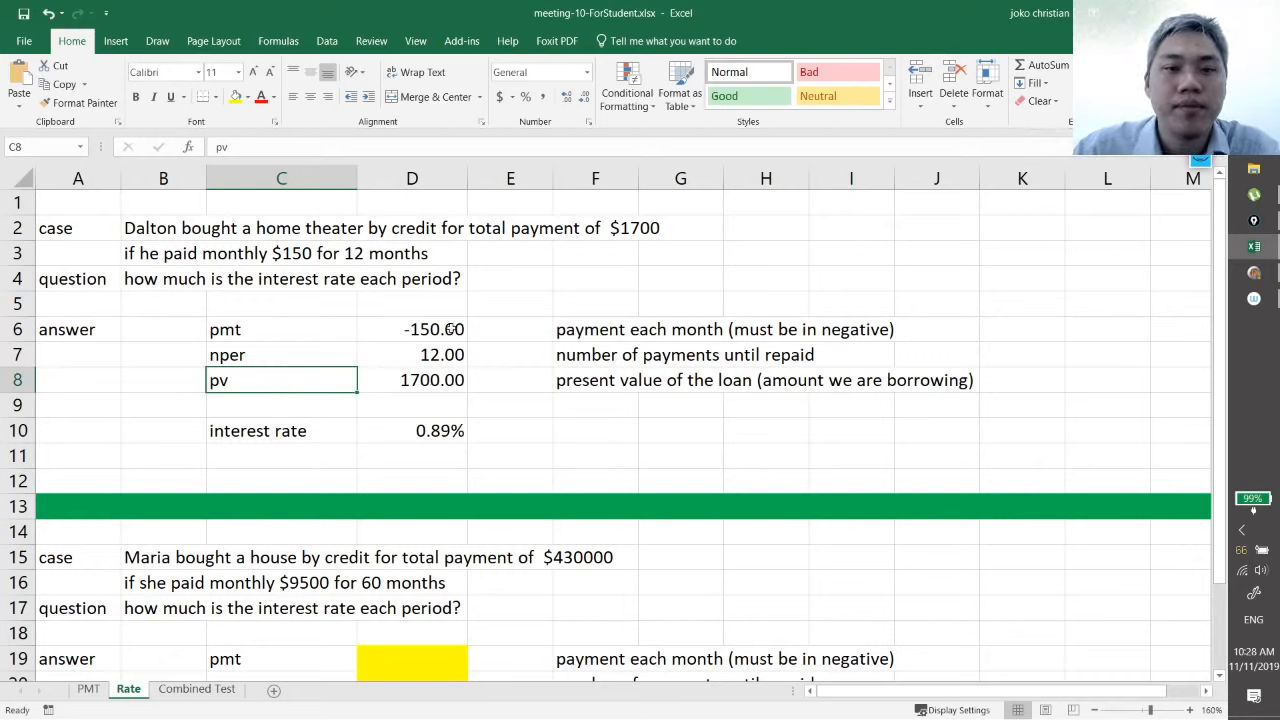
{"action": "left_click", "coordinate": [451, 329]}
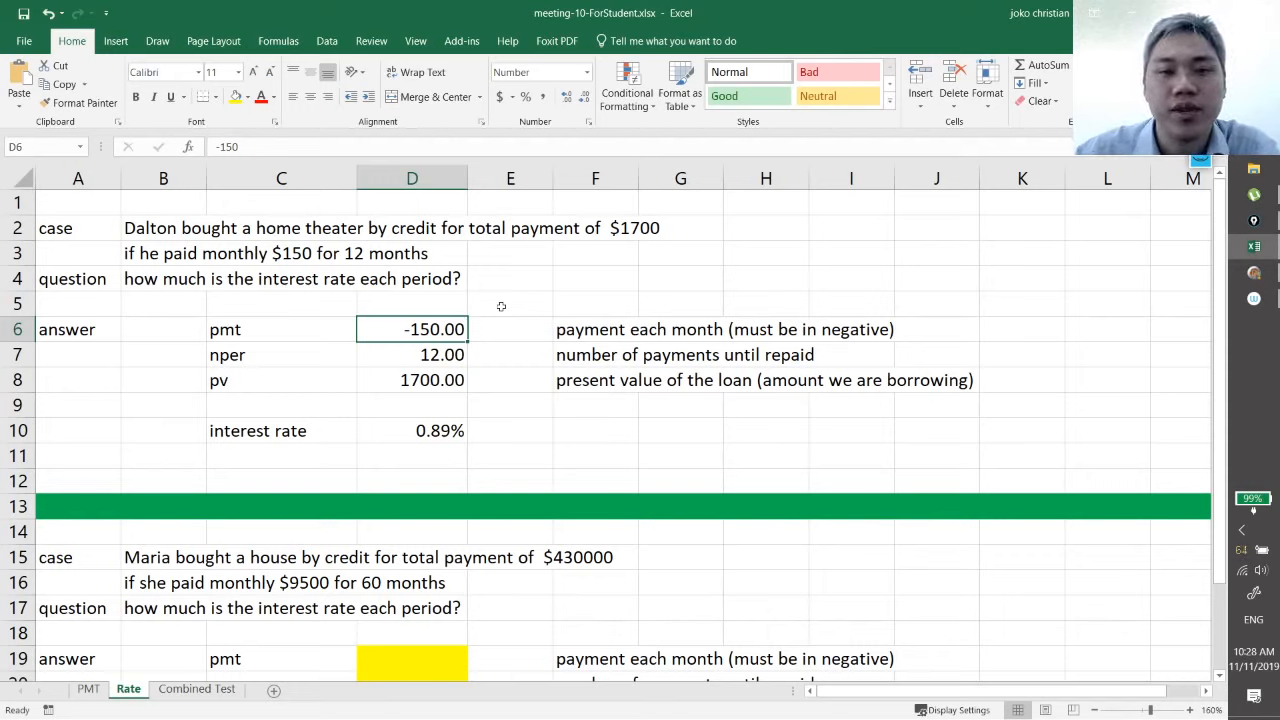
{"action": "left_click", "coordinate": [445, 356]}
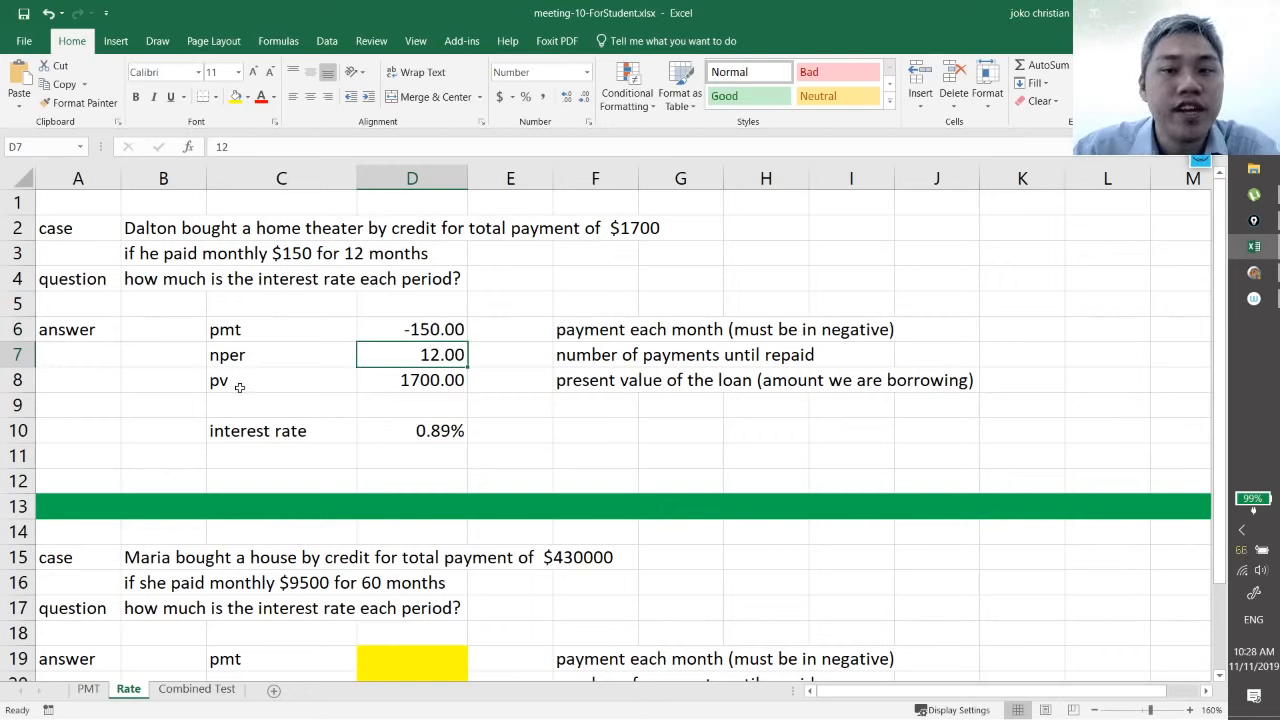
{"action": "left_click", "coordinate": [441, 378]}
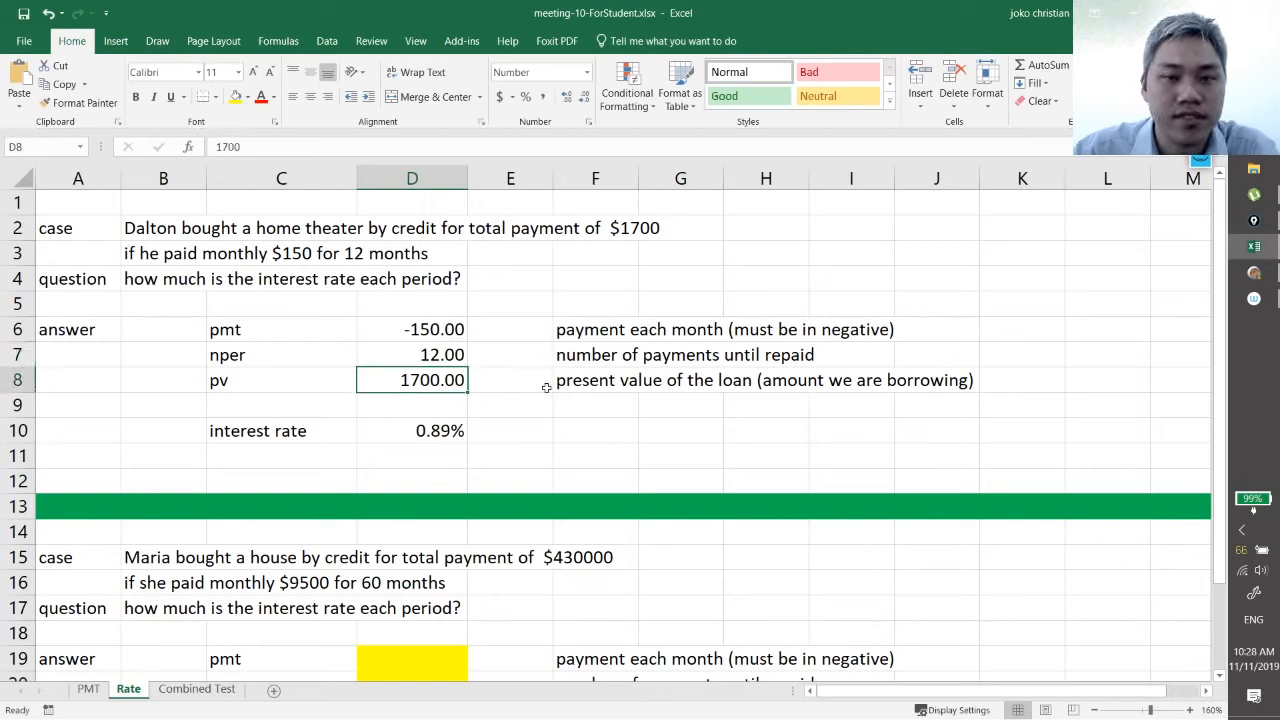
Step: Inspect the RATE formula behind the home theater interest rate in D10 and the cells it references
{"action": "left_click", "coordinate": [448, 436]}
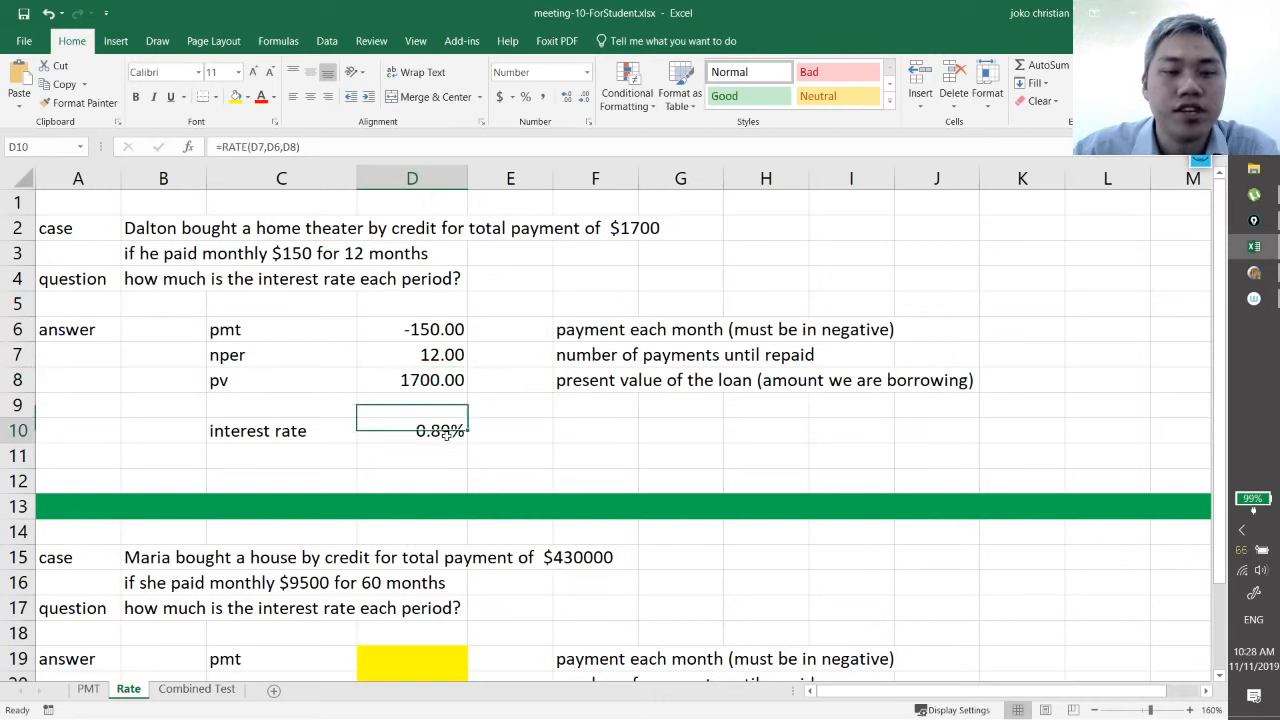
{"action": "key", "text": "F2"}
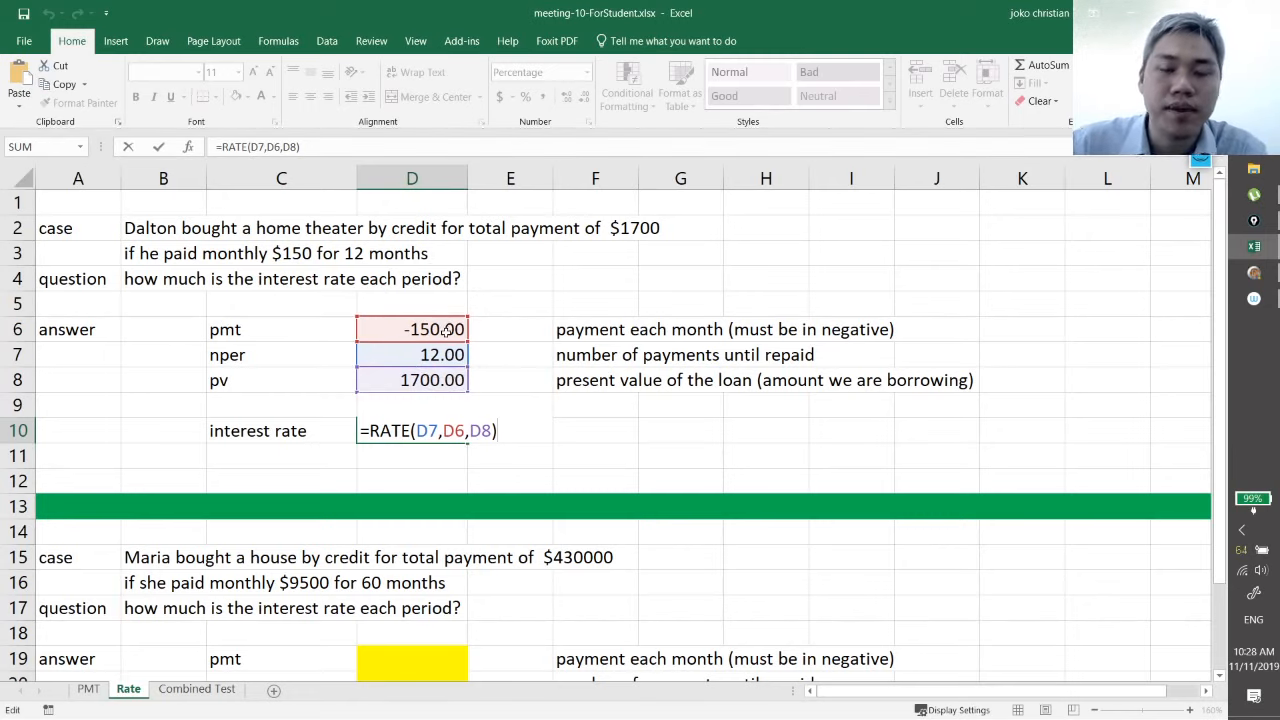
{"action": "key", "text": "ctrl"}
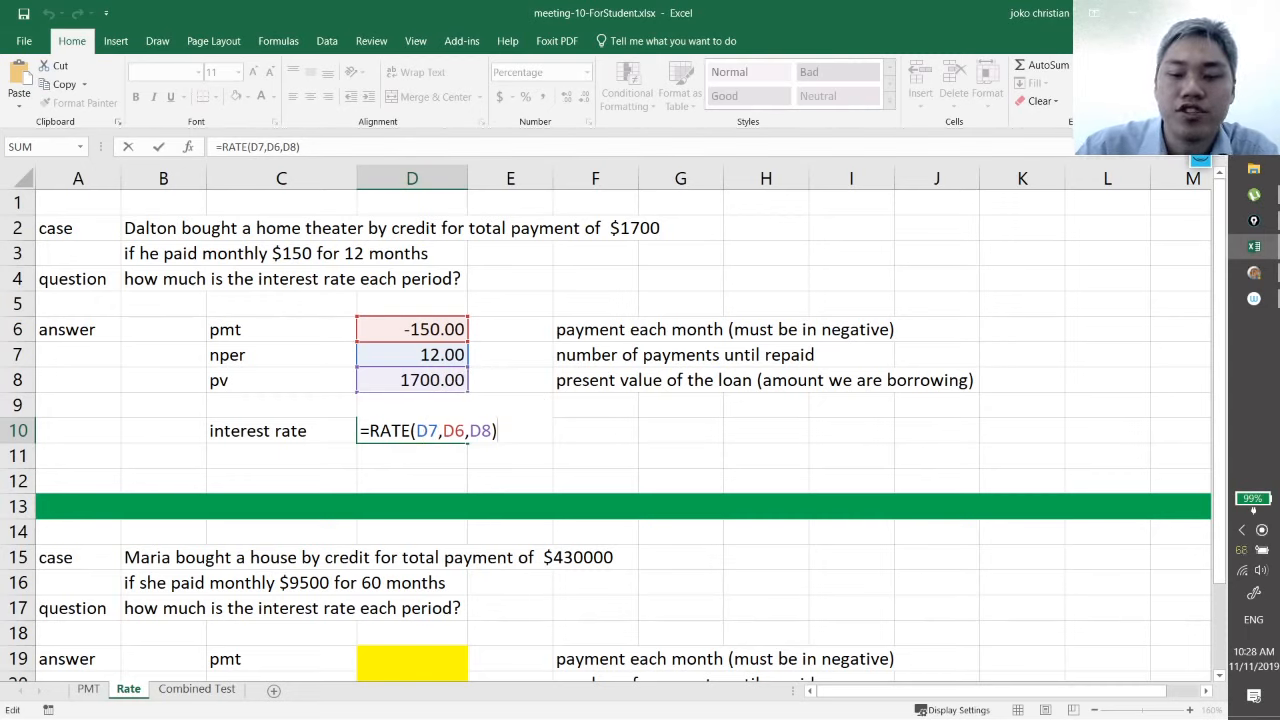
{"action": "key", "text": "Return"}
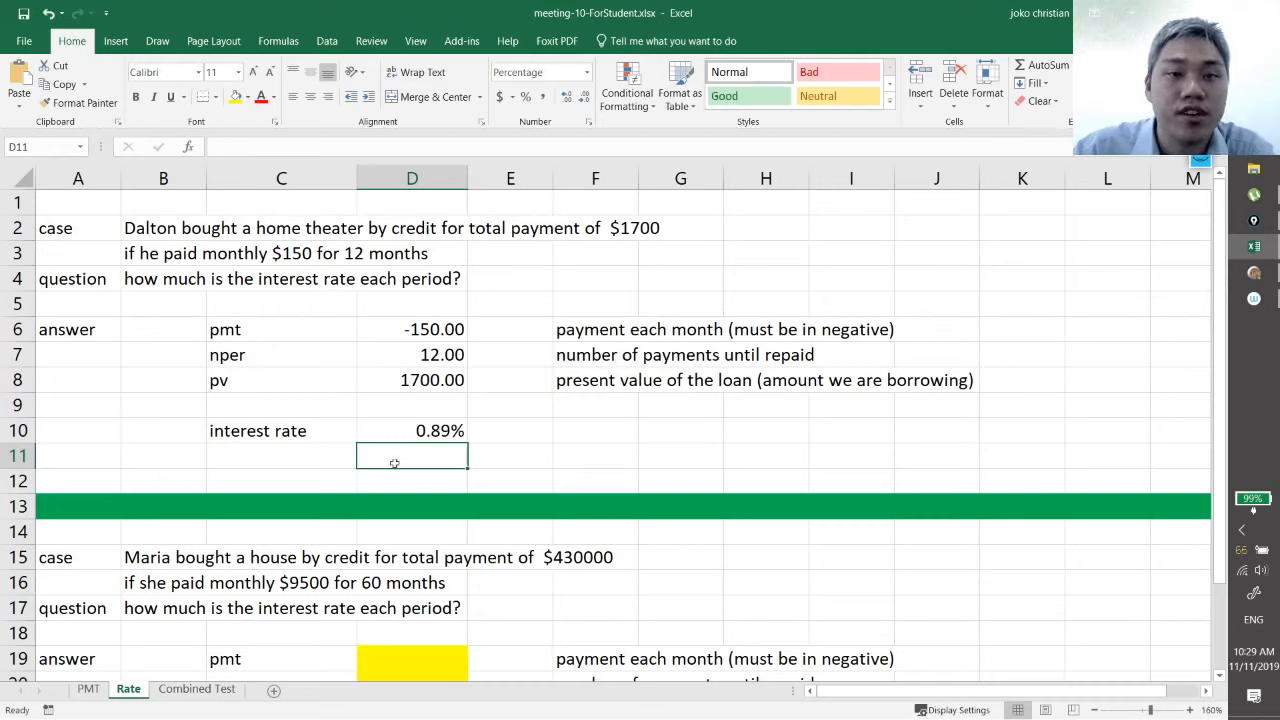
Step: Add the label "real value" in C11 below the home theater example's interest rate
{"action": "left_click", "coordinate": [278, 460]}
{"action": "type", "text": "re"}
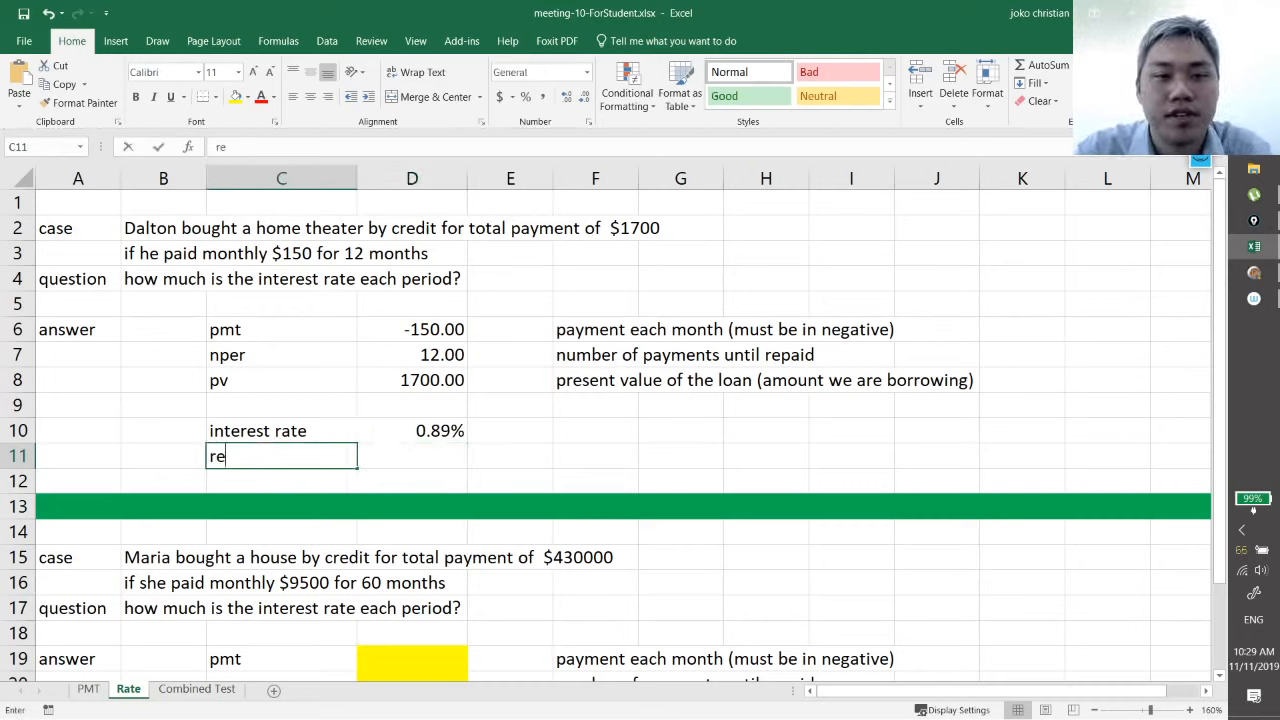
{"action": "type", "text": "al value"}
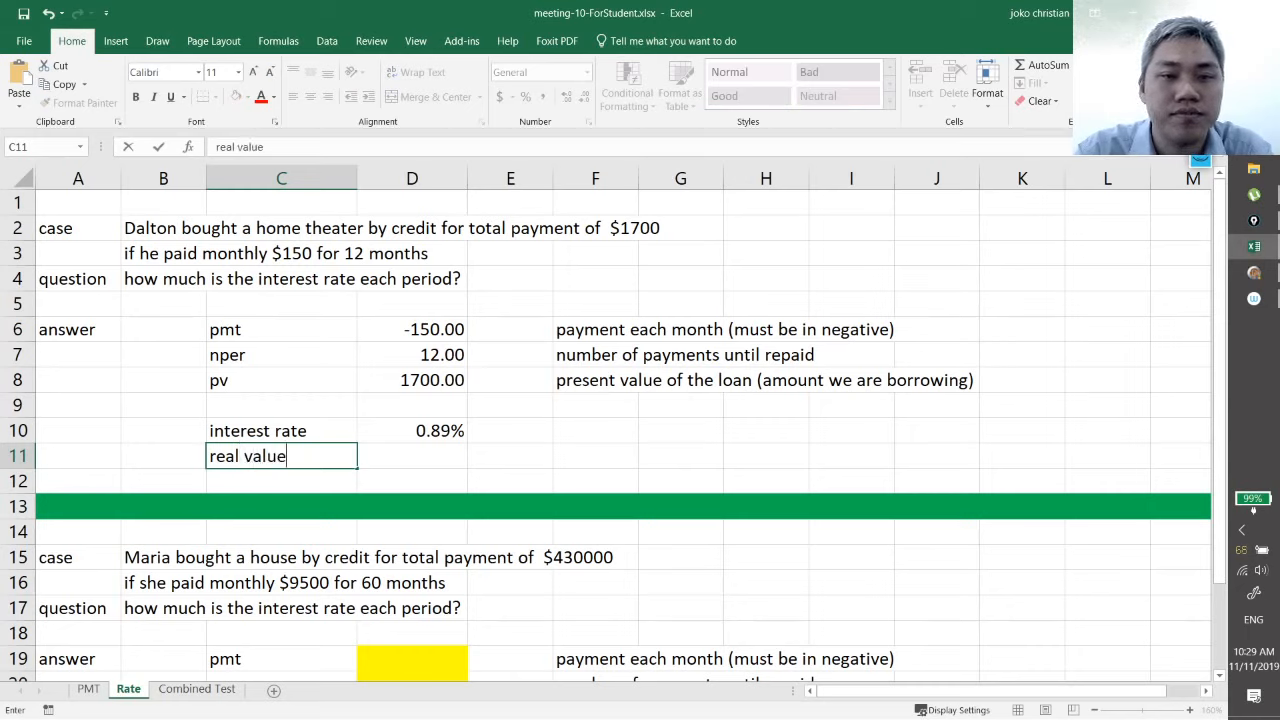
{"action": "key", "text": "Return"}
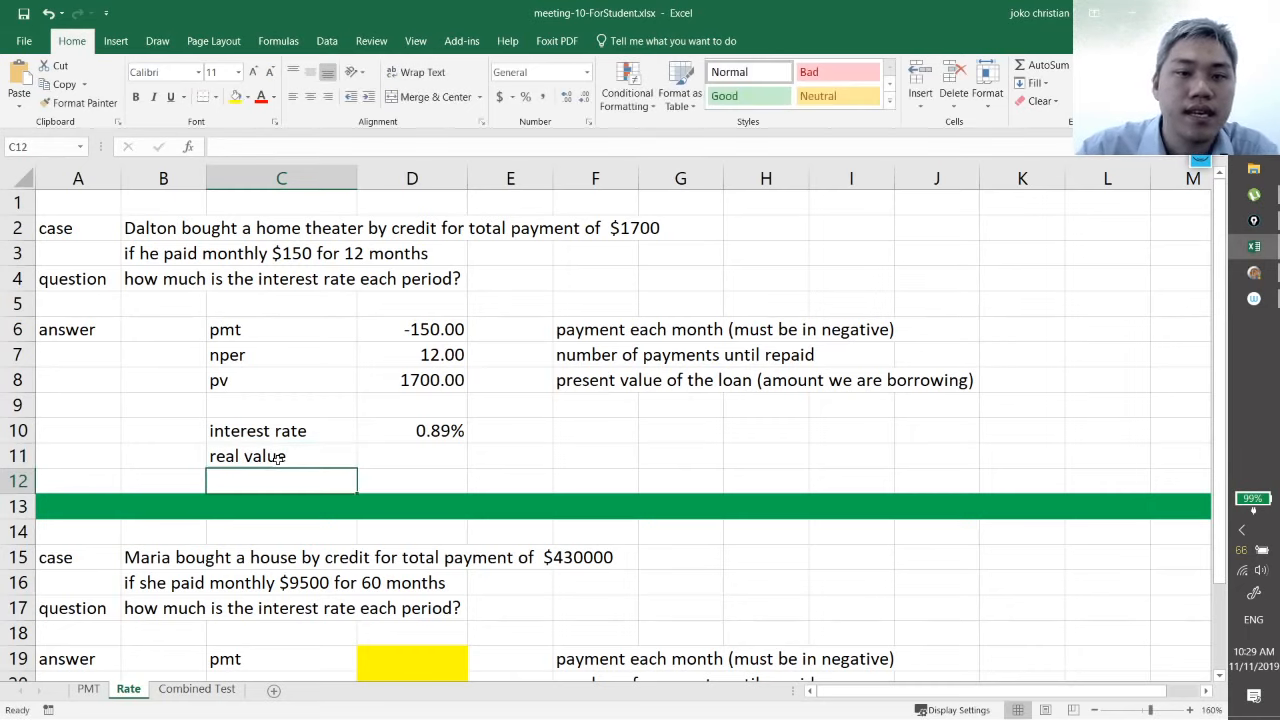
{"action": "key", "text": "Up"}
{"action": "key", "text": "Right"}
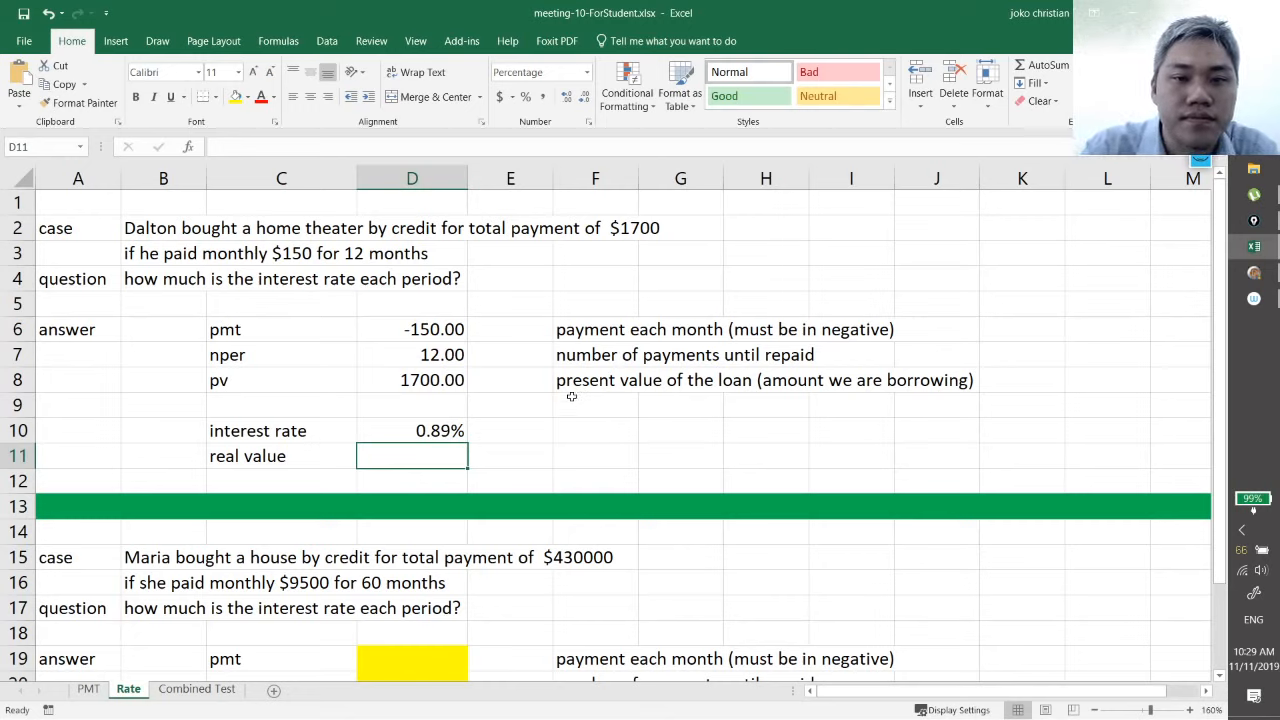
{"action": "type", "text": "="}
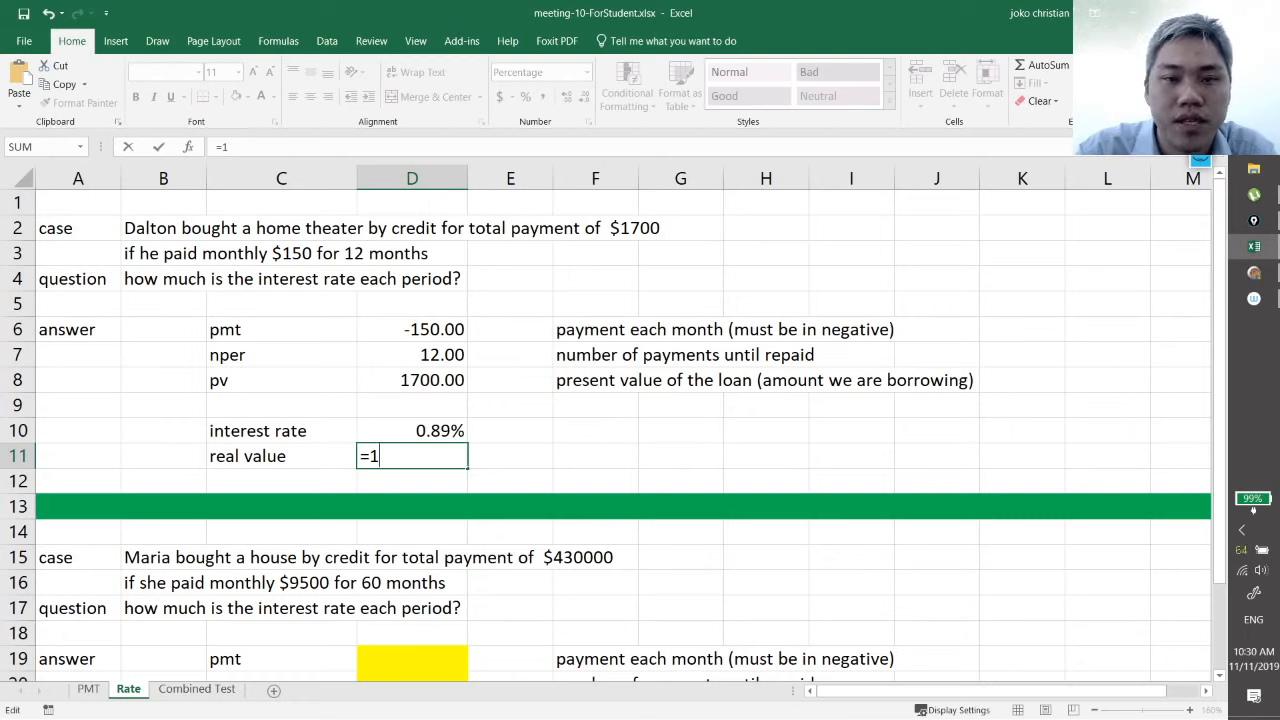
{"action": "key", "text": "BackSpace"}
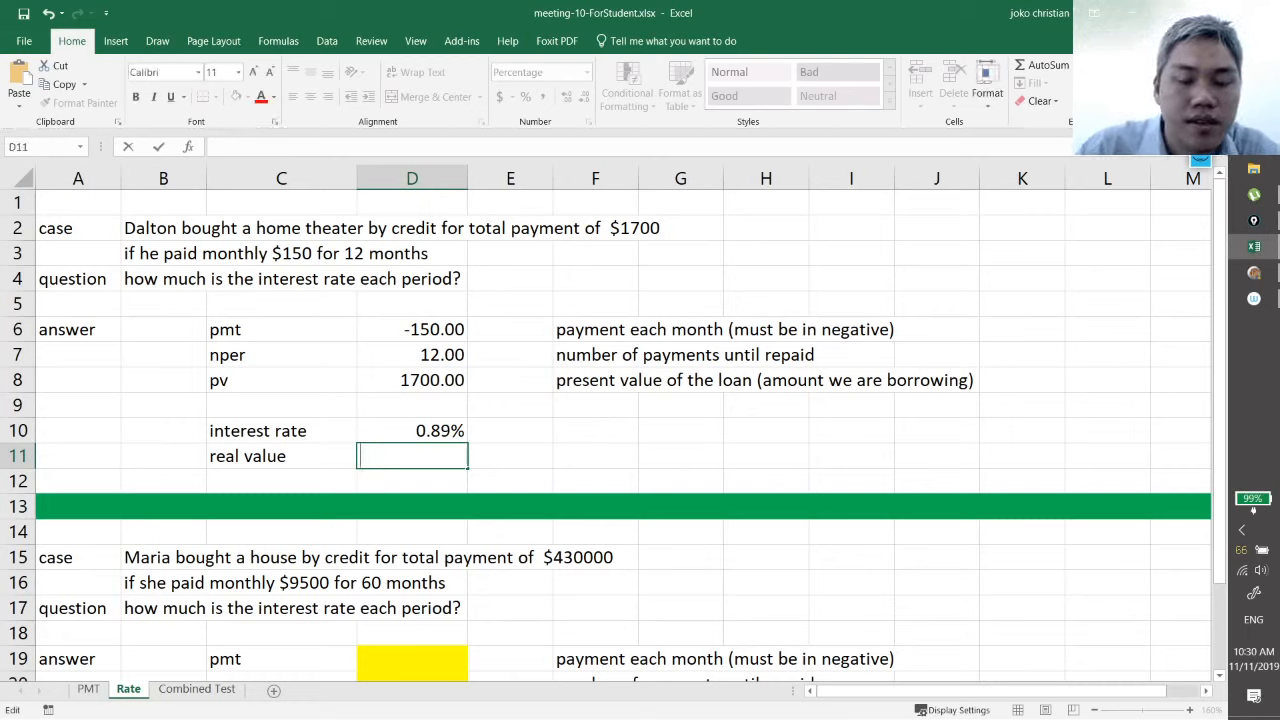
{"action": "left_click", "coordinate": [420, 382]}
{"action": "left_click", "coordinate": [410, 466]}
{"action": "type", "text": "="}
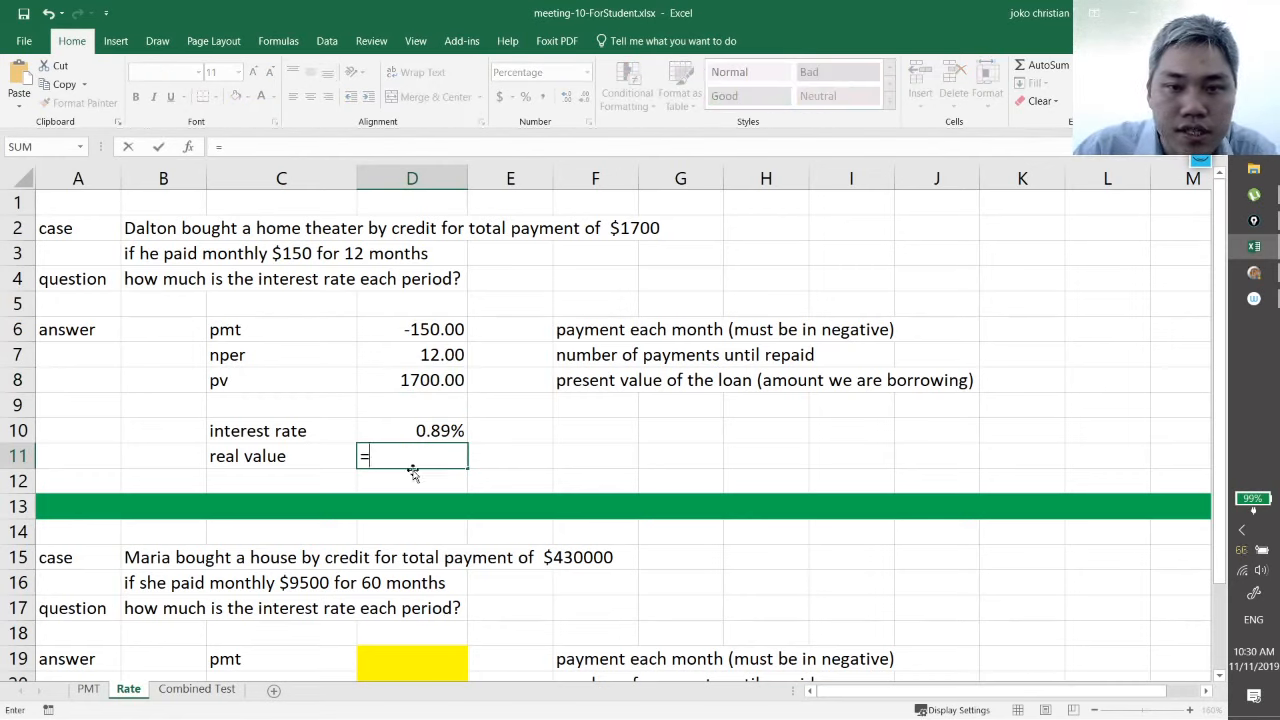
{"action": "left_click", "coordinate": [419, 381]}
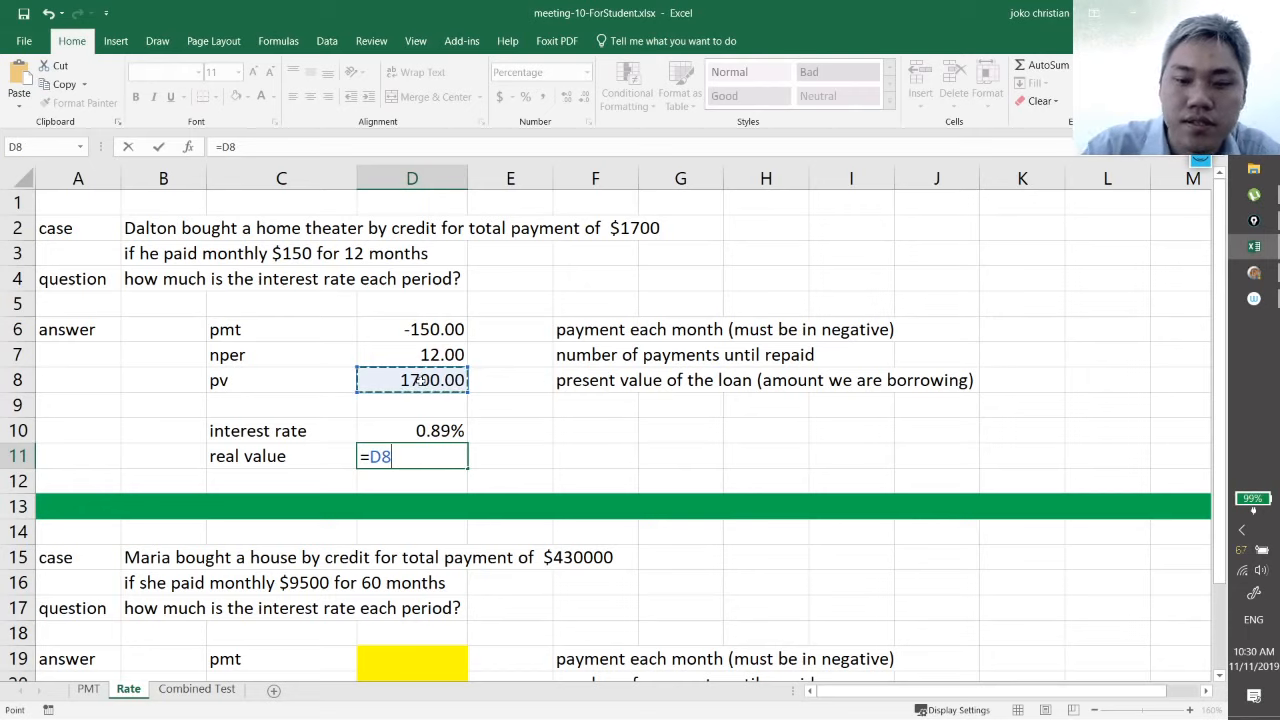
{"action": "type", "text": "/"}
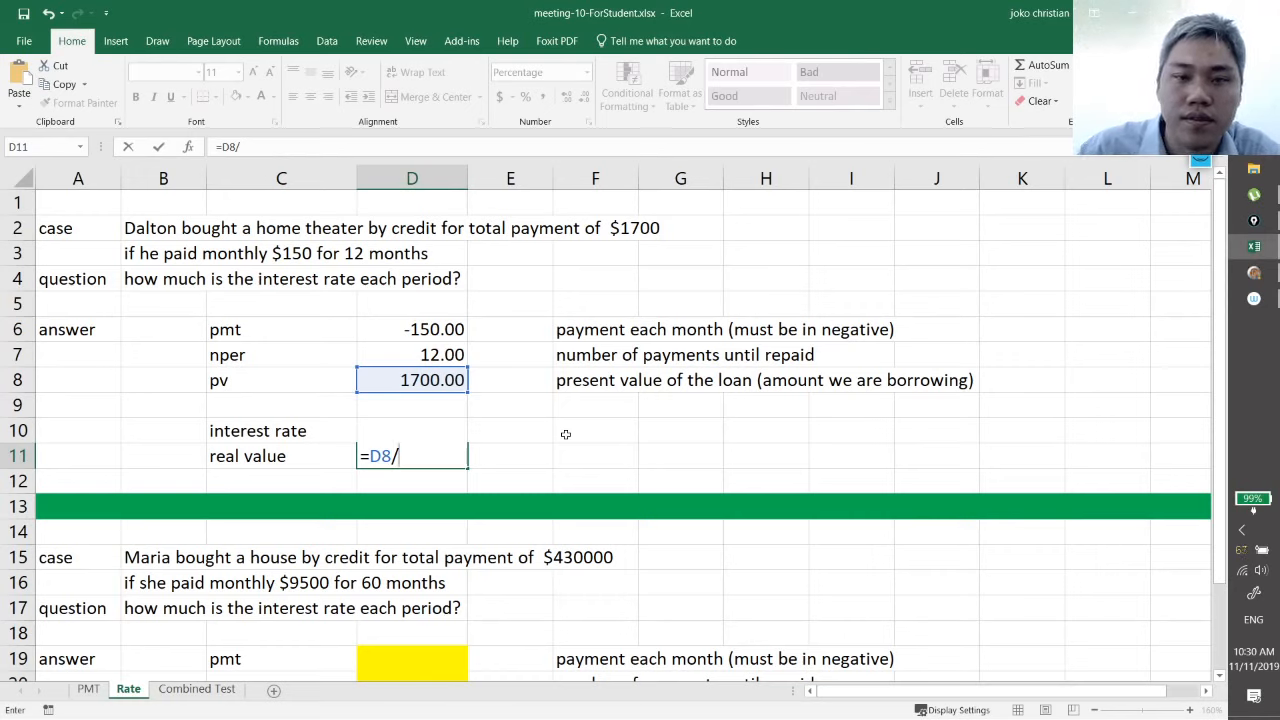
{"action": "key", "text": "Escape"}
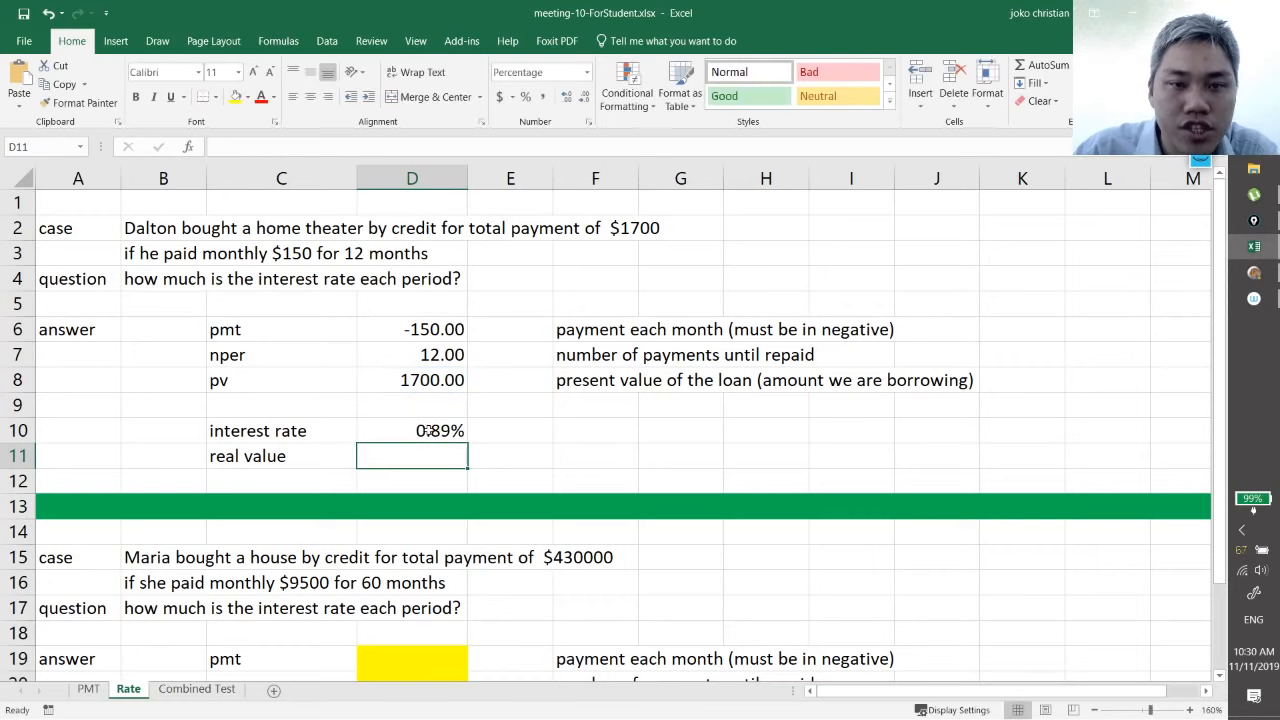
{"action": "left_click", "coordinate": [428, 430]}
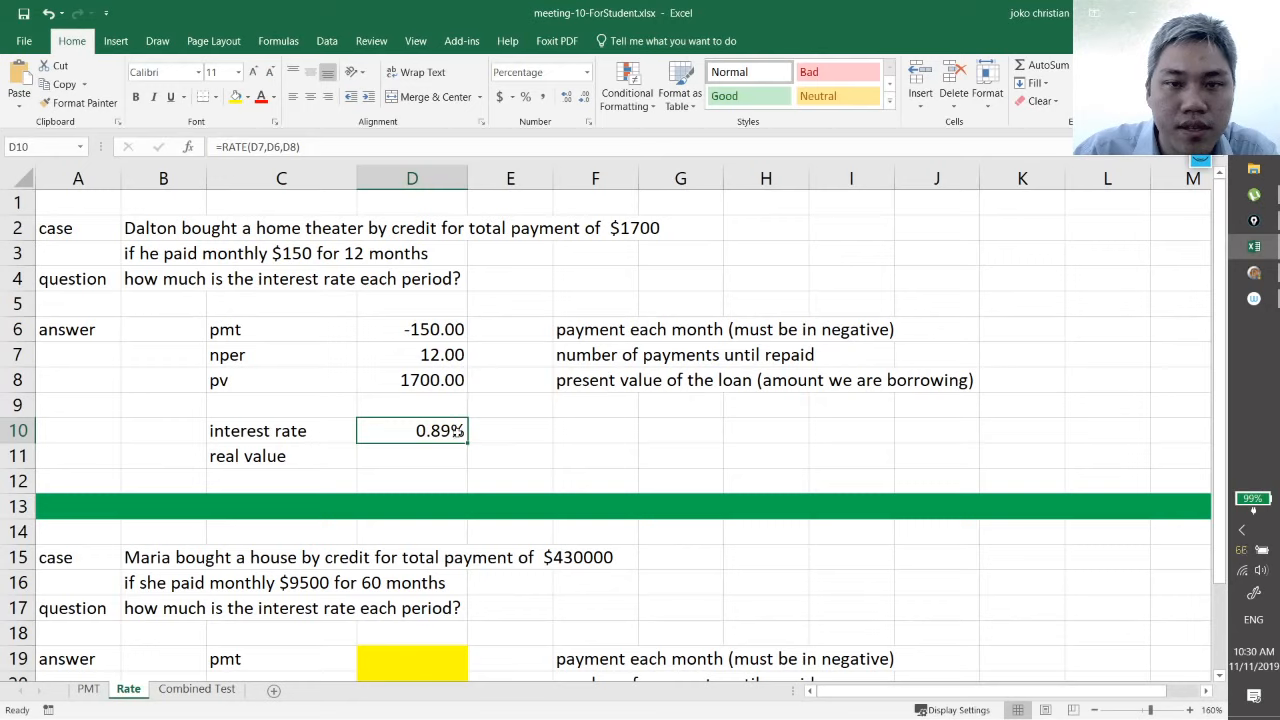
{"action": "left_click", "coordinate": [566, 452]}
{"action": "left_click", "coordinate": [545, 437]}
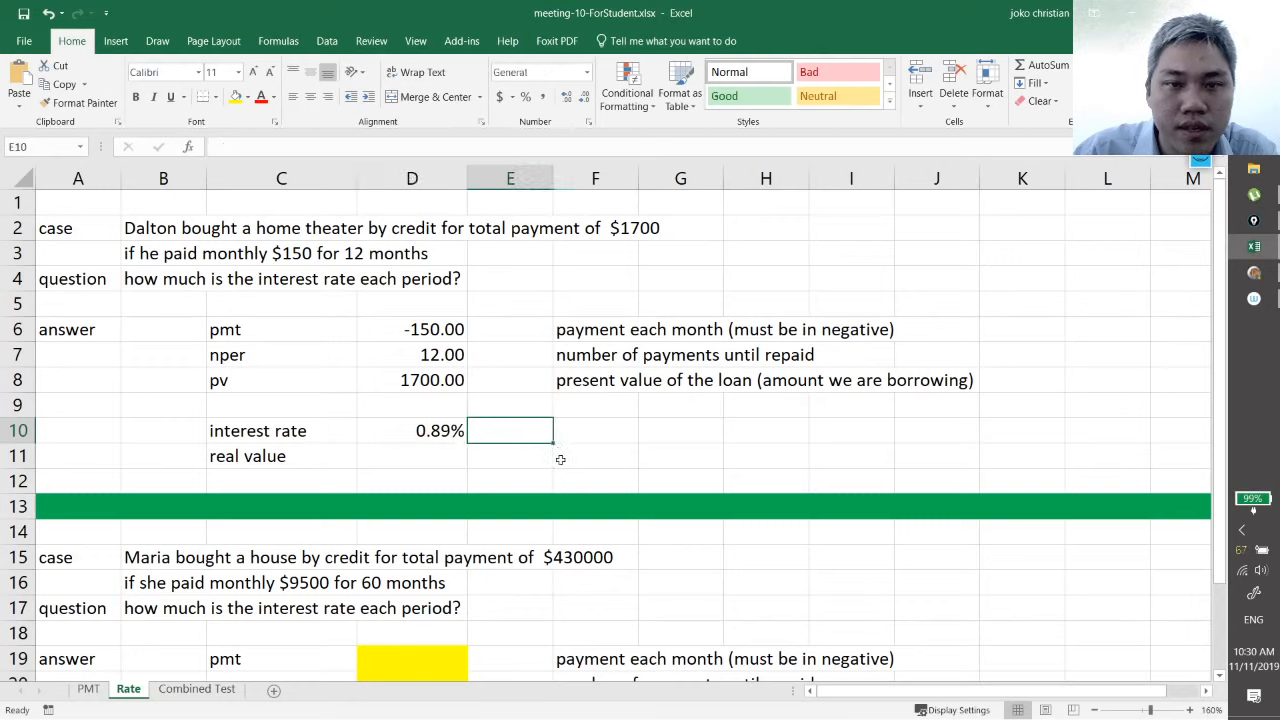
{"action": "left_click", "coordinate": [560, 459]}
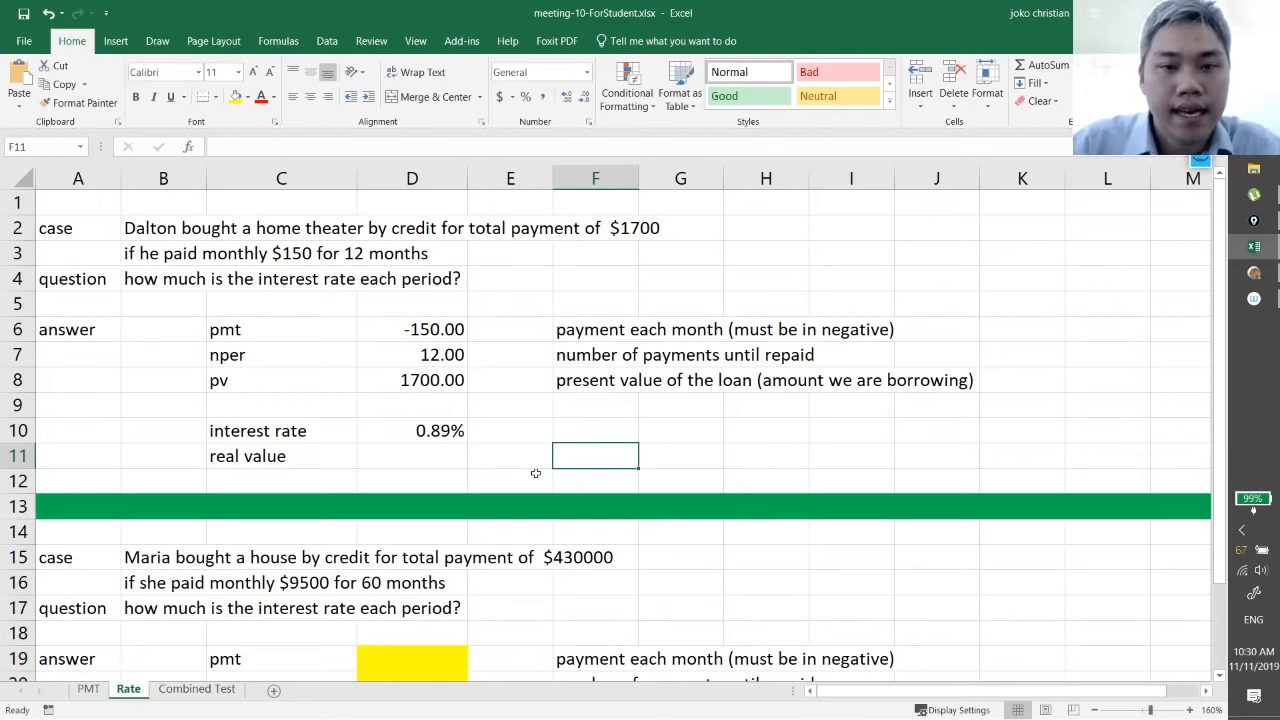
{"action": "left_click", "coordinate": [412, 456]}
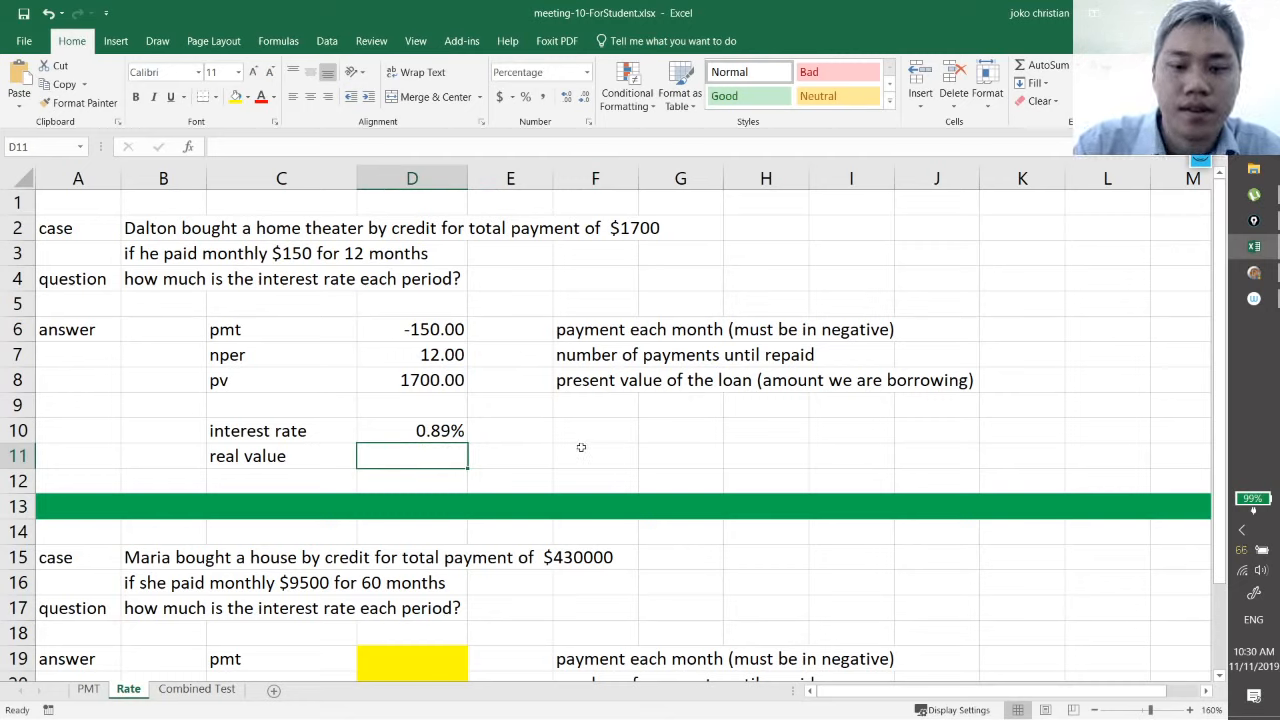
{"action": "type", "text": "1"}
{"action": "key", "text": "BackSpace"}
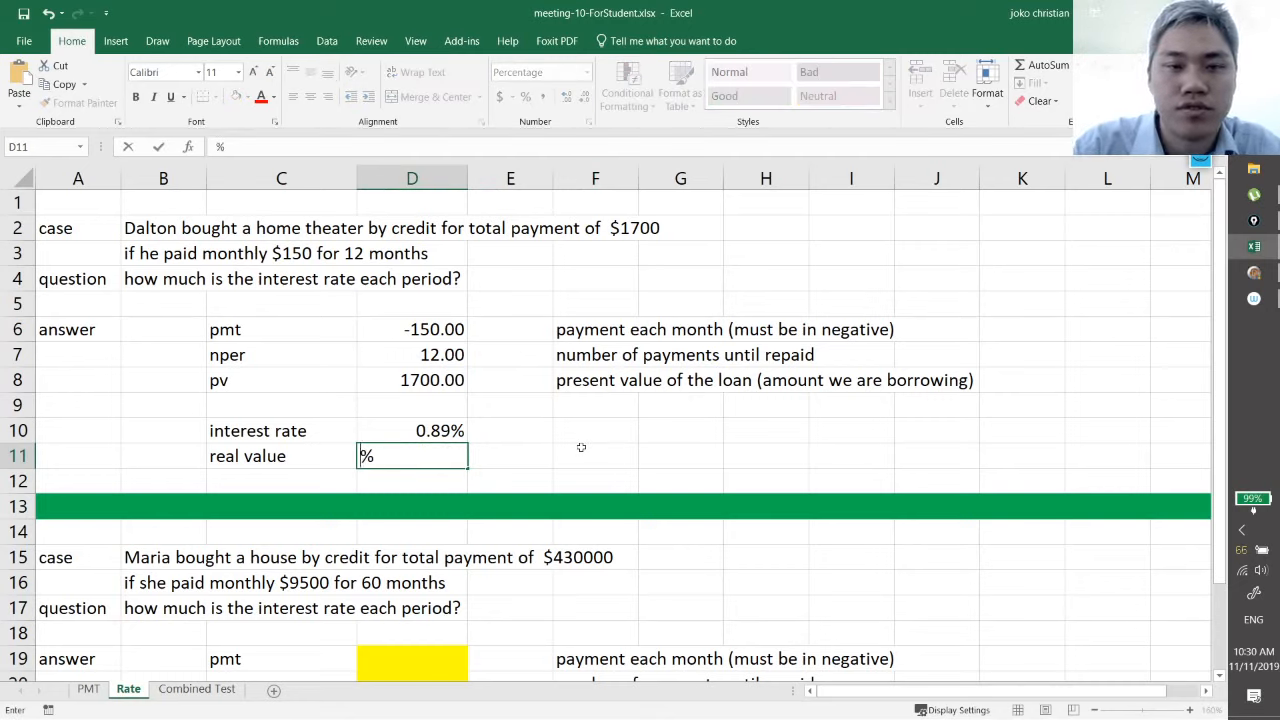
{"action": "left_click", "coordinate": [460, 505]}
{"action": "left_click", "coordinate": [438, 447]}
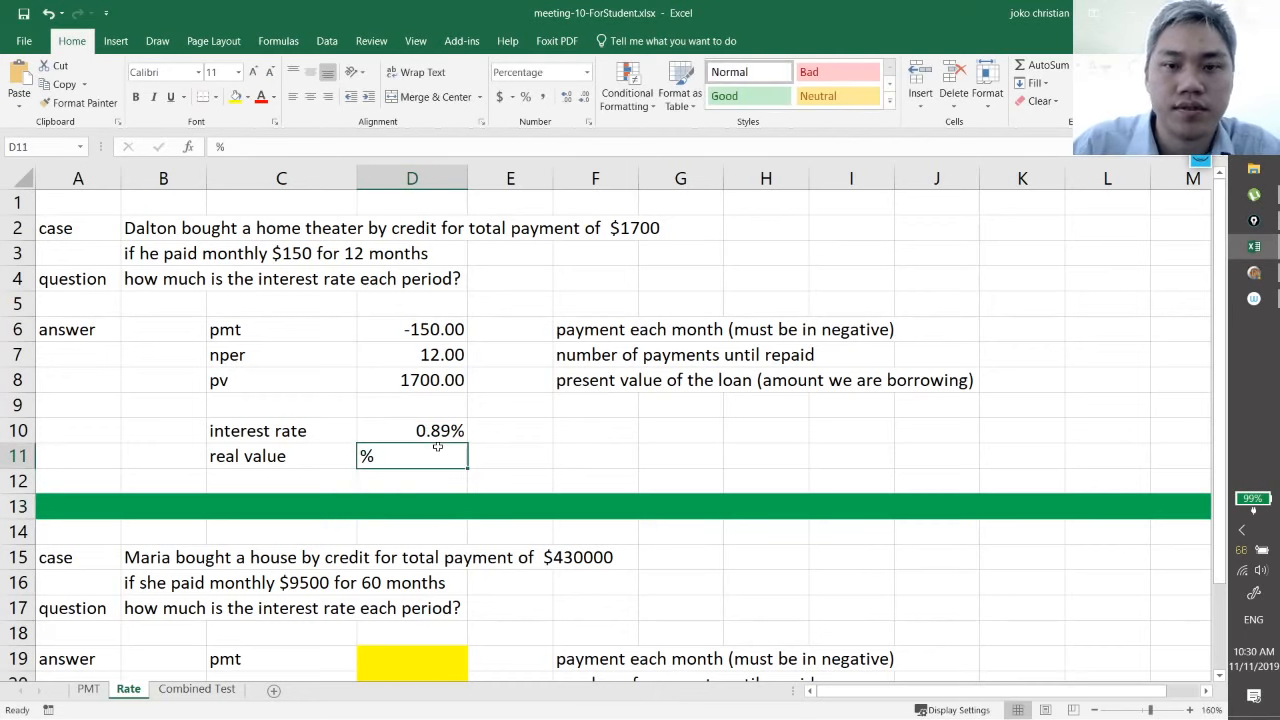
{"action": "key", "text": "Delete"}
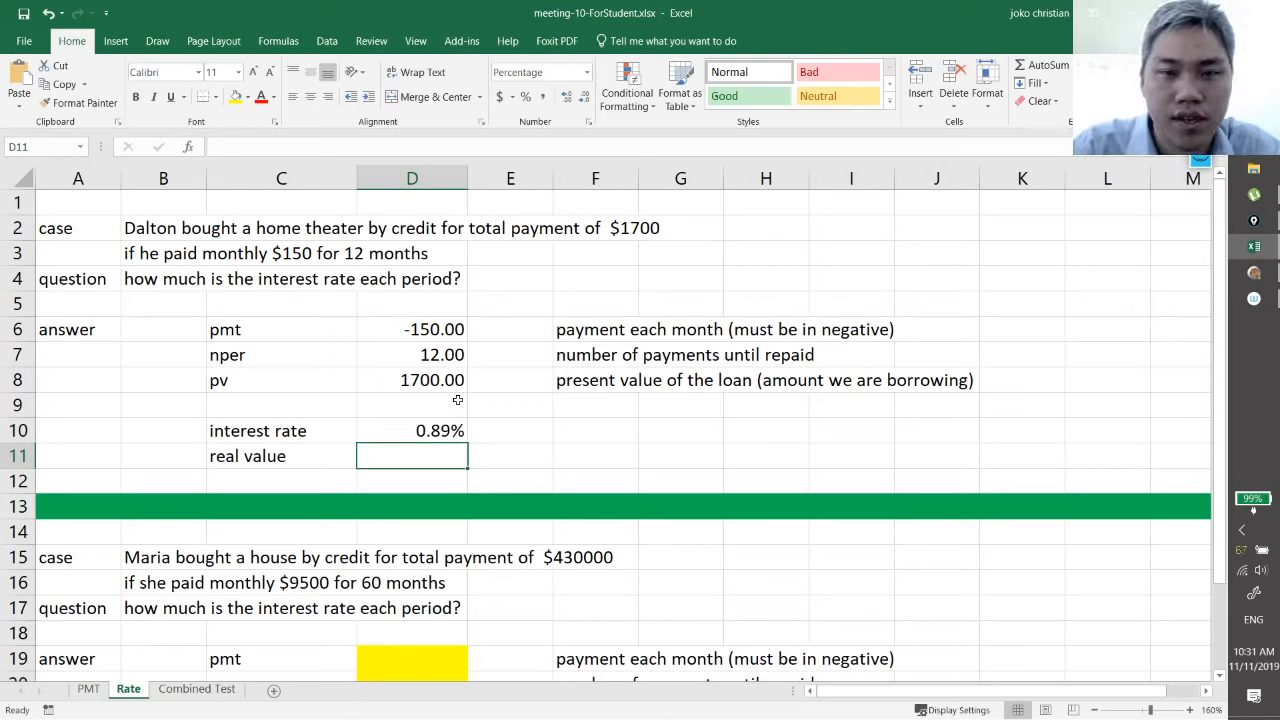
Step: Begin the real value formula in D11 with a reference to the home theater loan's present value in D8
{"action": "type", "text": "="}
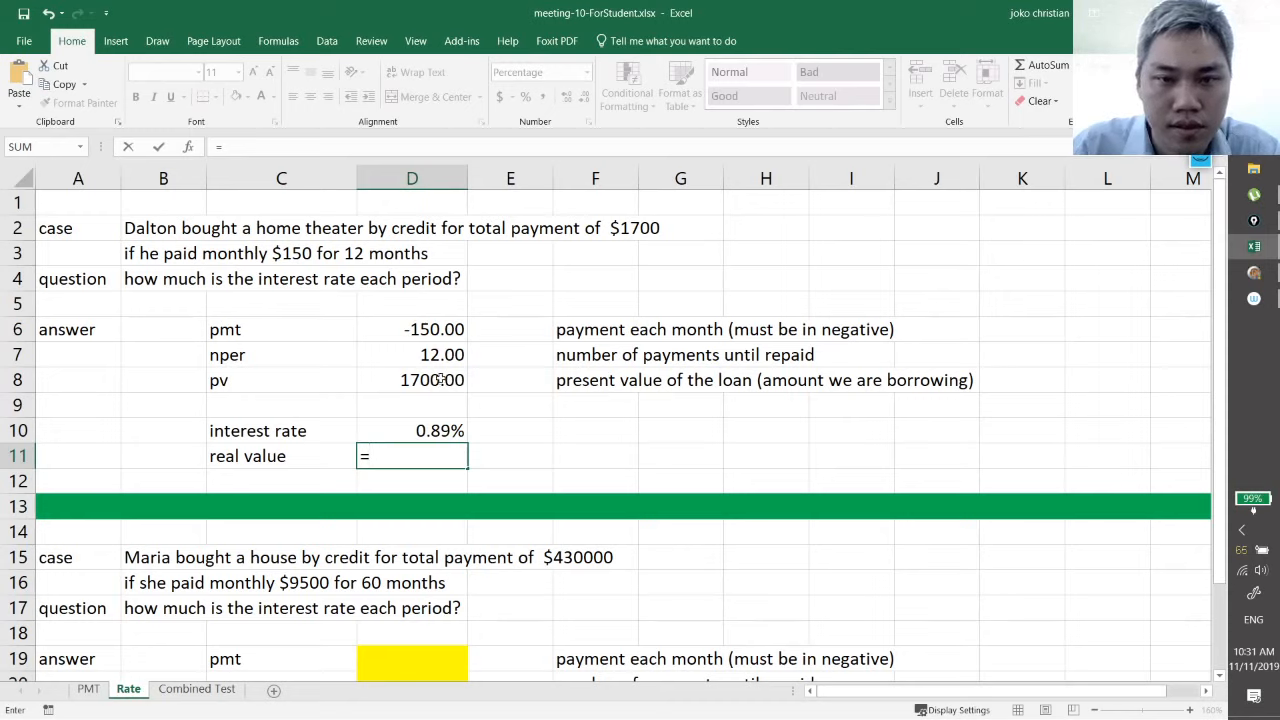
{"action": "left_click", "coordinate": [442, 380]}
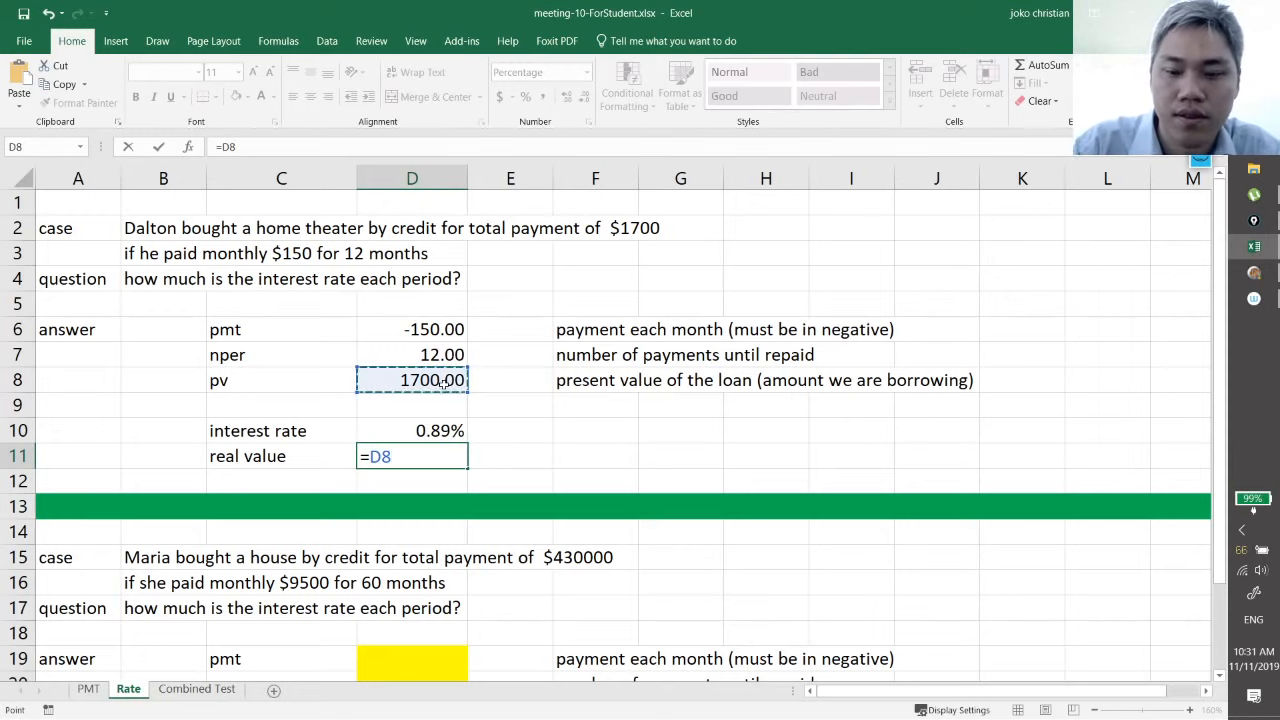
Step: Complete the real value formula in D11 as =D8/(D1*12+100)
{"action": "type", "text": "/("}
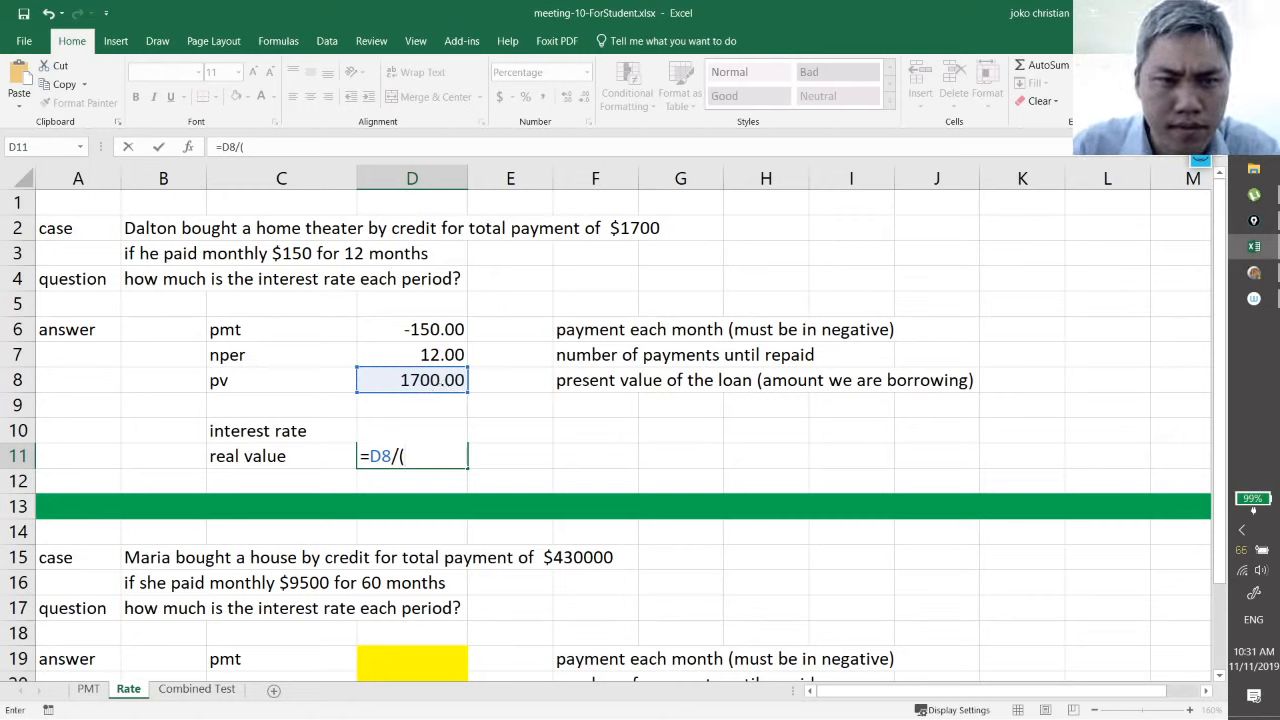
{"action": "left_click", "coordinate": [334, 432]}
{"action": "key", "text": "Right"}
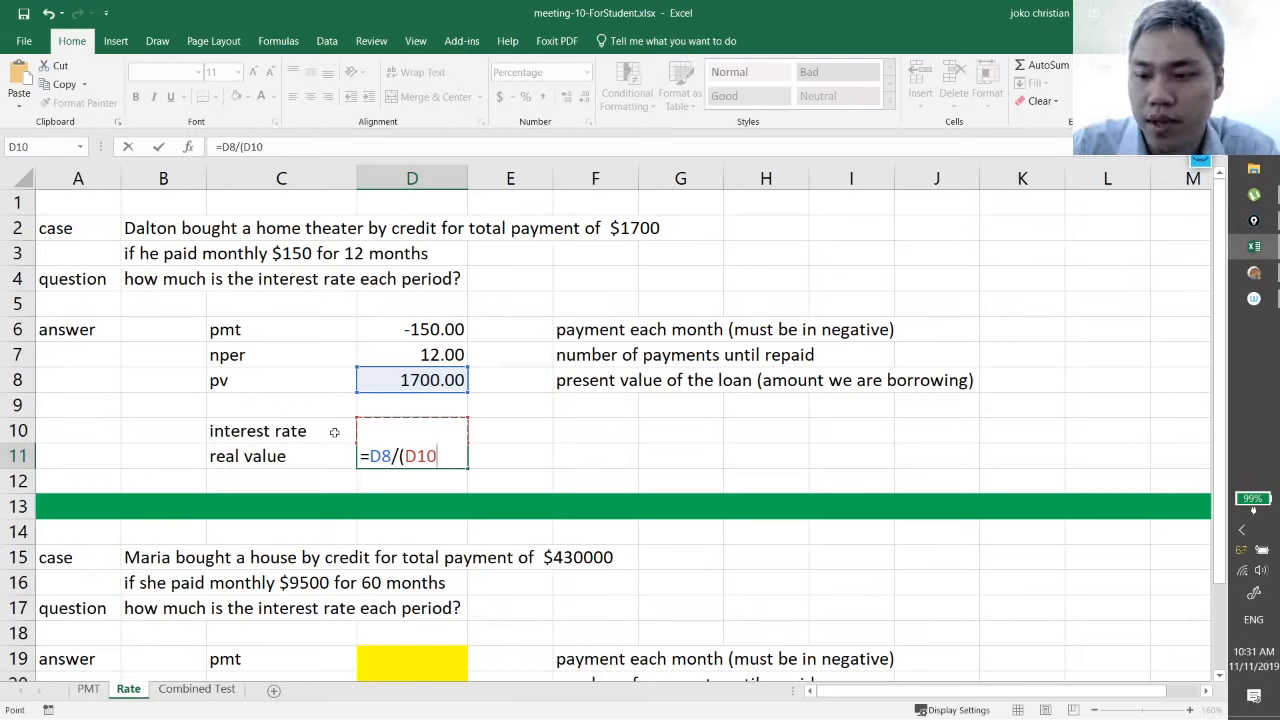
{"action": "key", "text": "shift+Page_Up"}
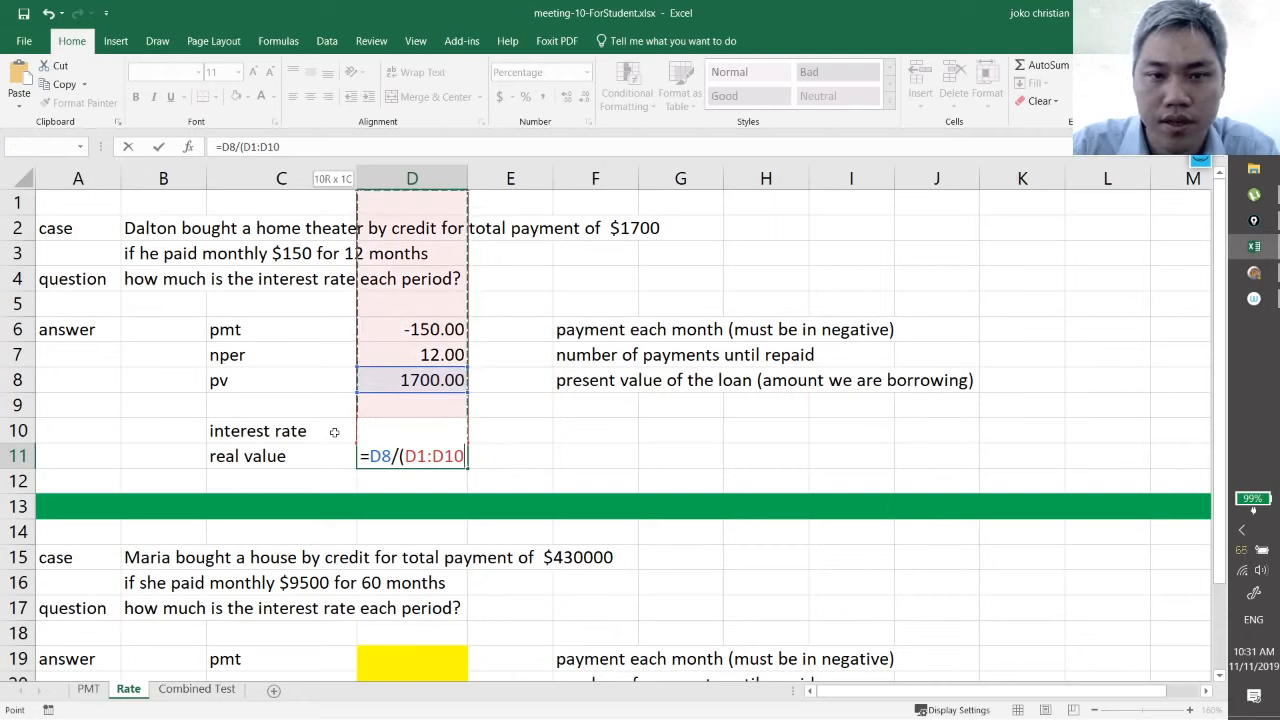
{"action": "key", "text": "BackSpace"}
{"action": "key", "text": "BackSpace"}
{"action": "key", "text": "BackSpace"}
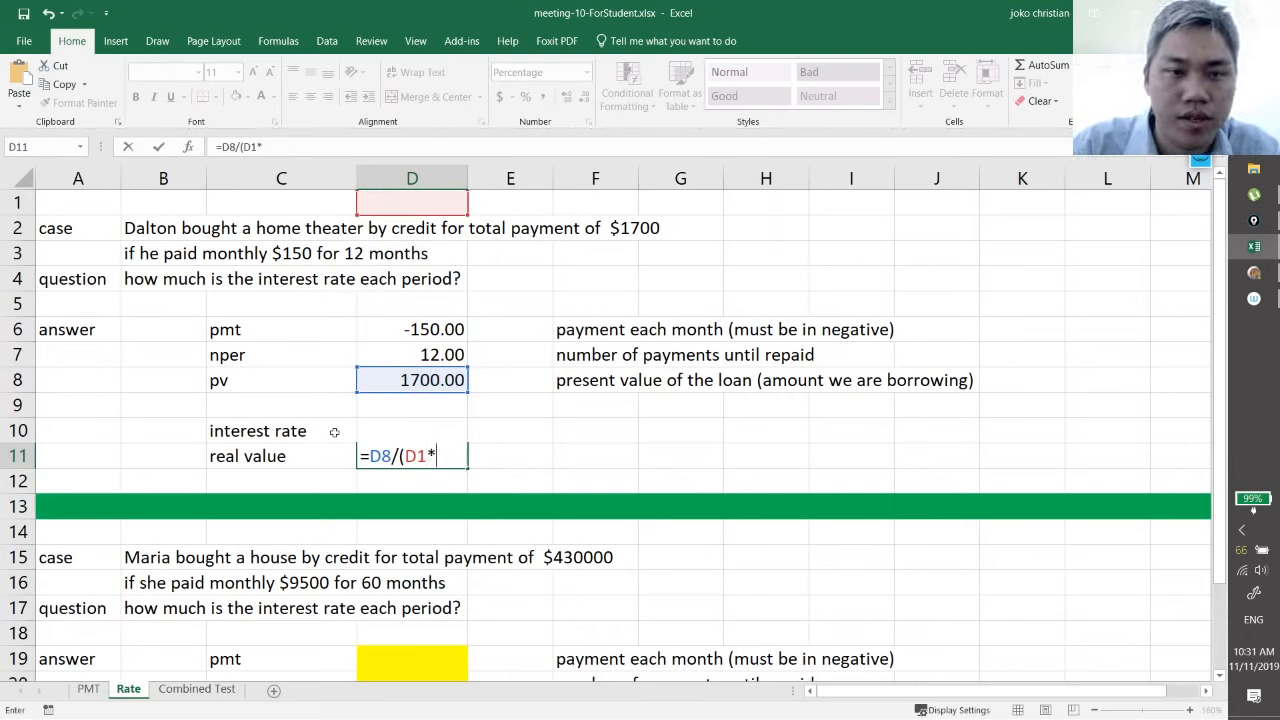
{"action": "type", "text": "*12"}
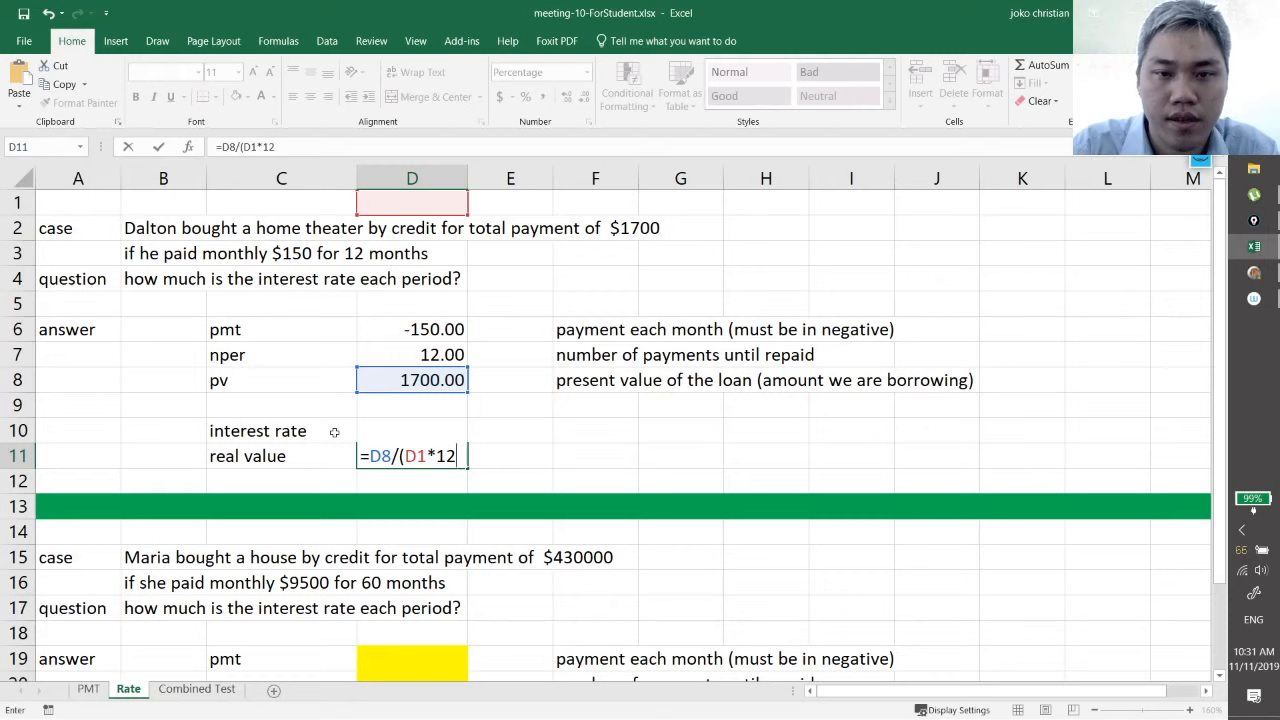
{"action": "type", "text": "+100"}
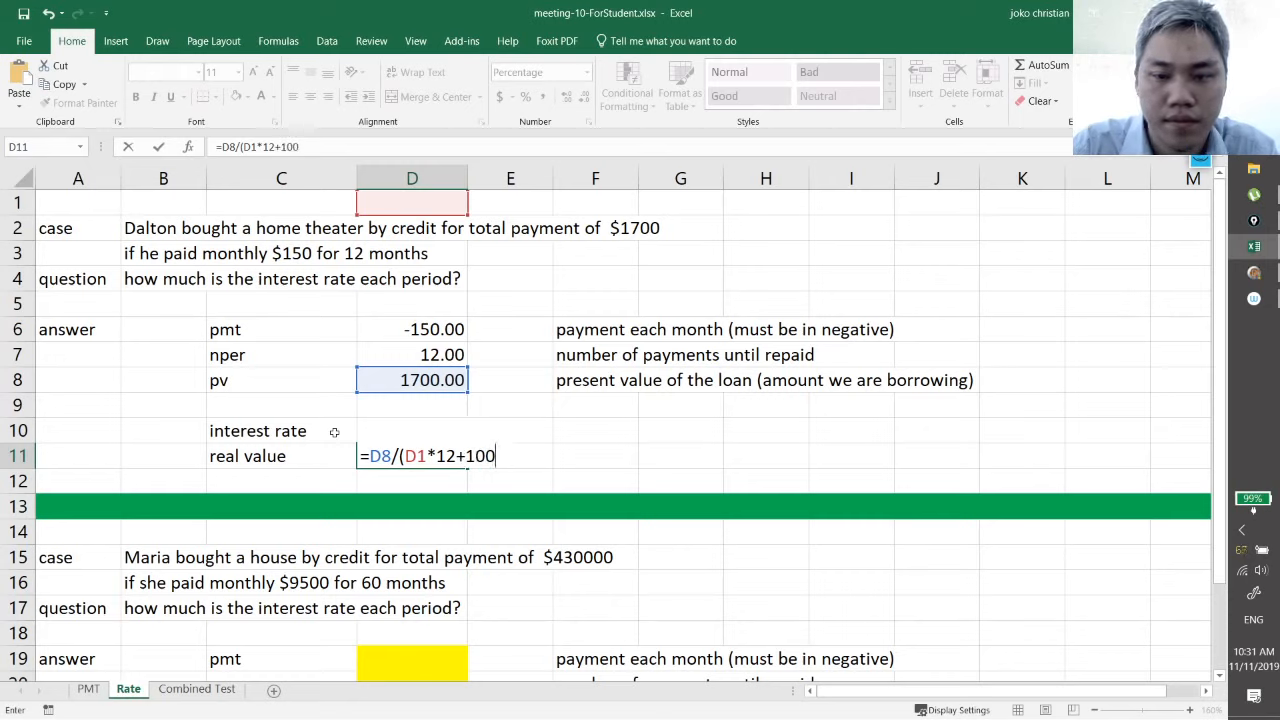
{"action": "type", "text": ")"}
{"action": "key", "text": "Return"}
{"action": "key", "text": "Up"}
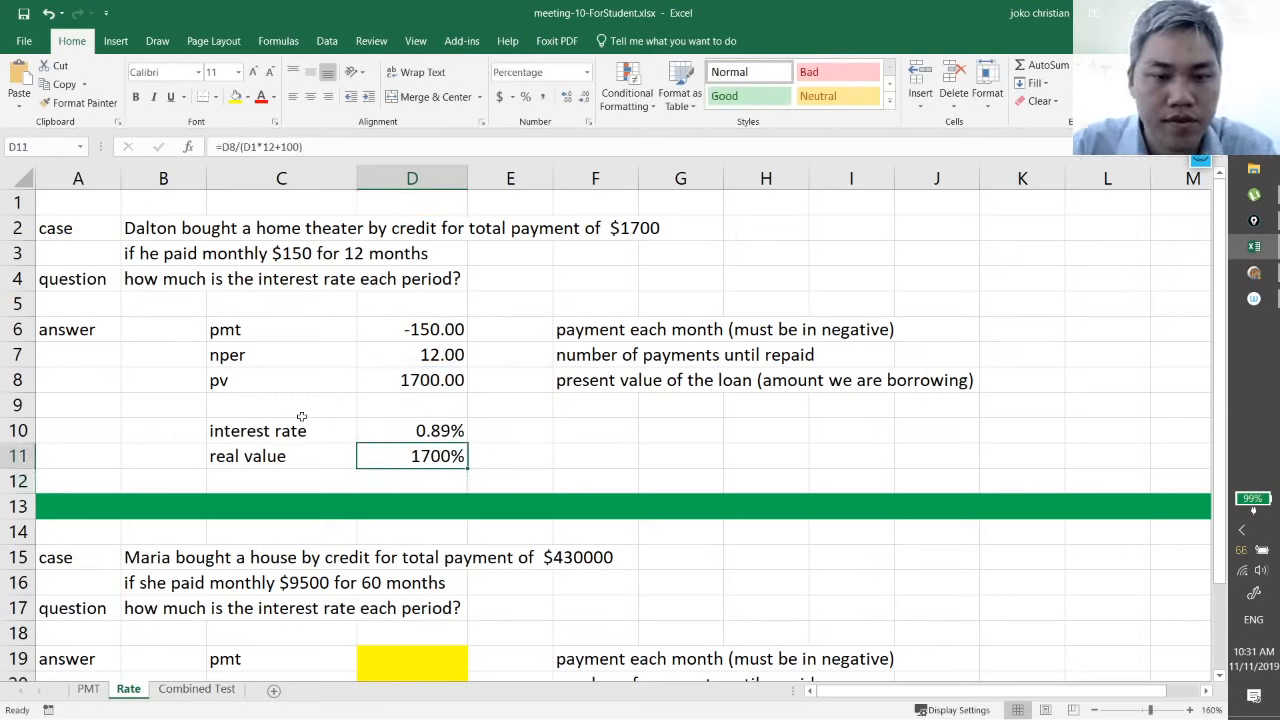
Step: Check the real value formula in D11 and set the cell's number format to General
{"action": "key", "text": "F2"}
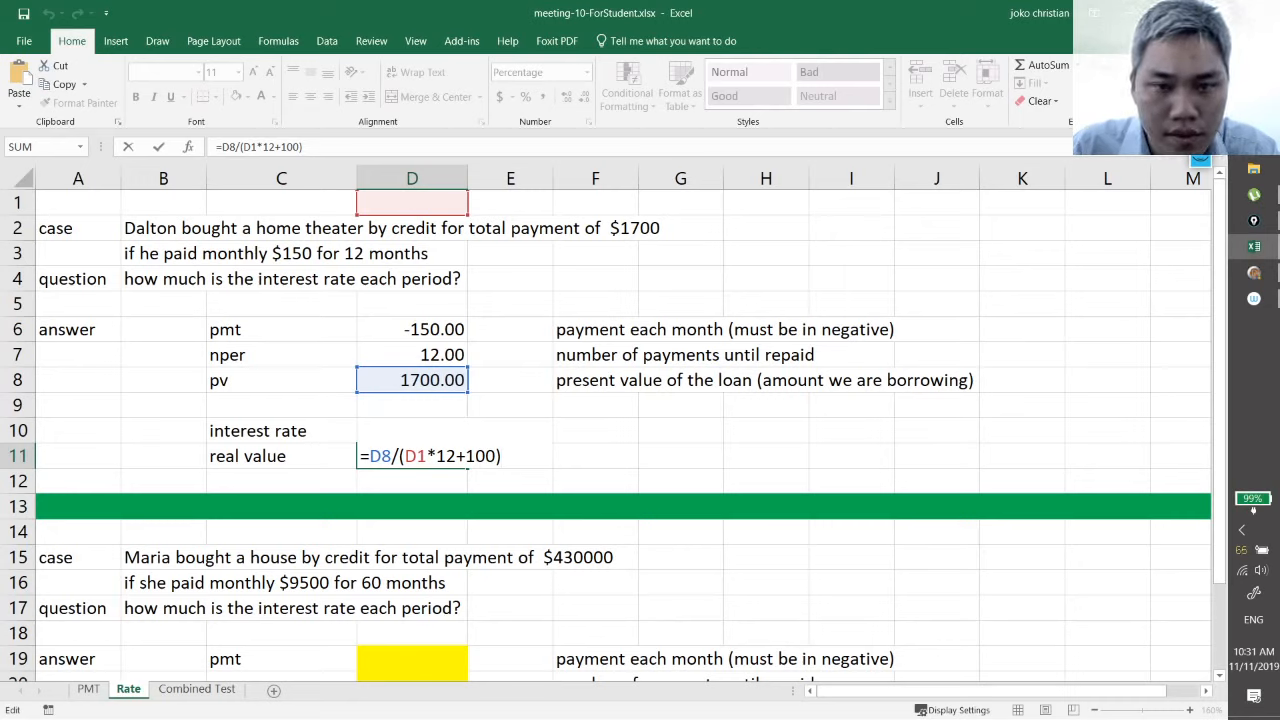
{"action": "key", "text": "ctrl+Return"}
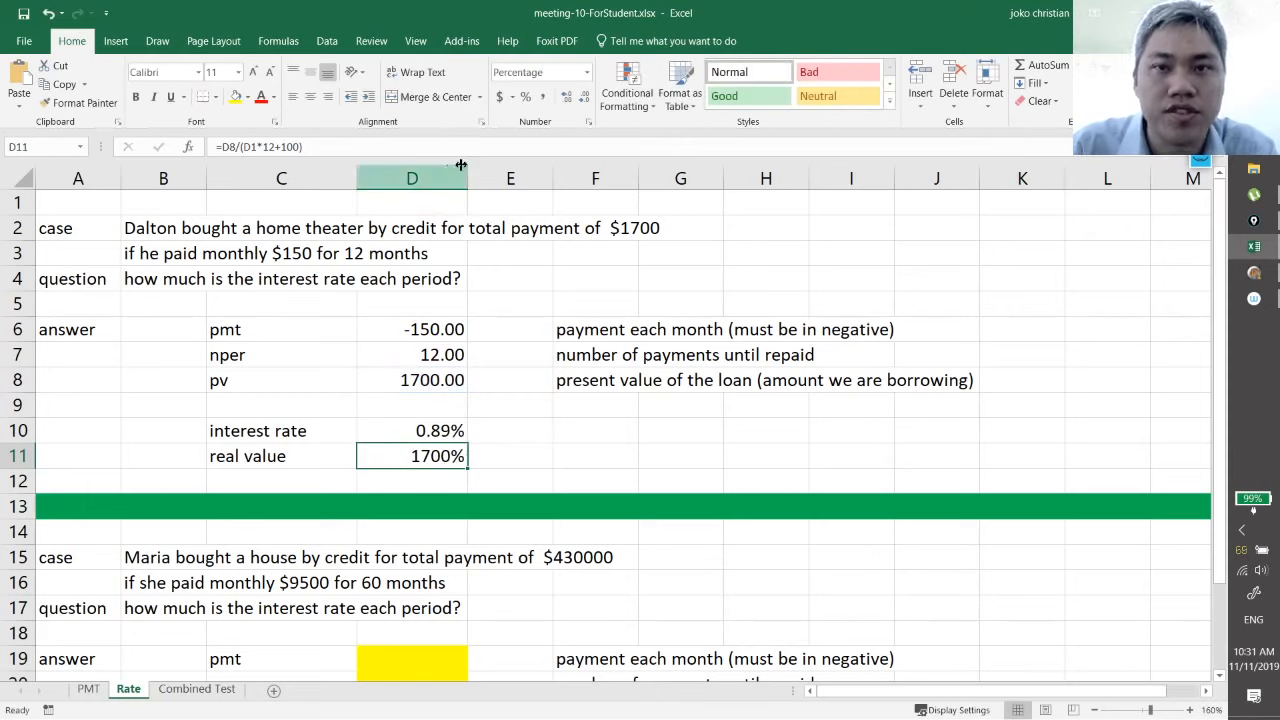
{"action": "left_click", "coordinate": [586, 72]}
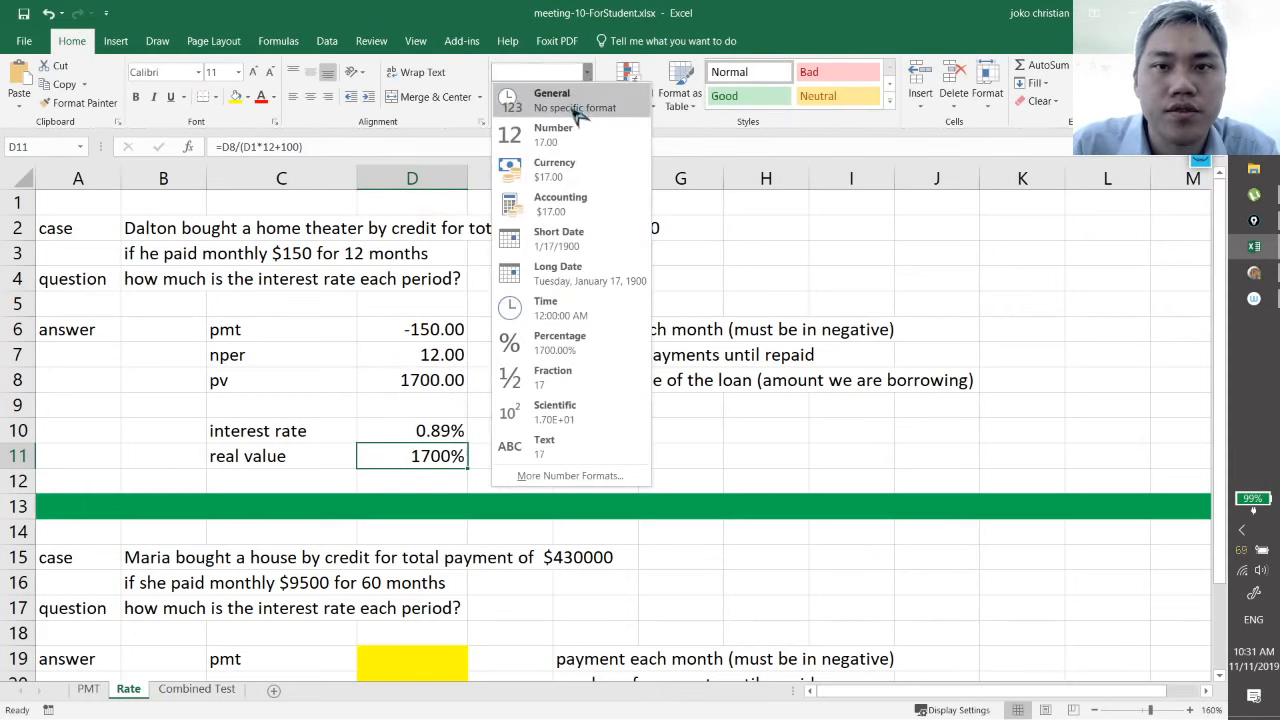
{"action": "left_click", "coordinate": [578, 117]}
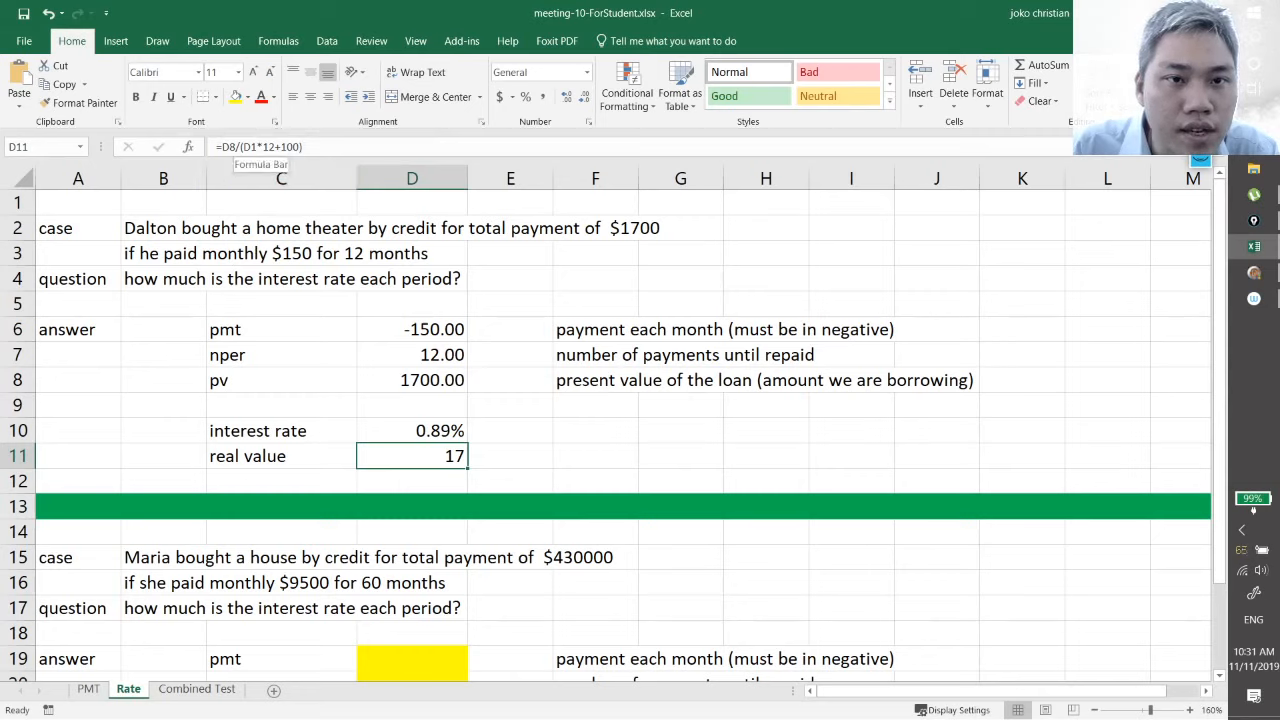
Step: Extend the real value formula in D11 to =D8/(D1*12+100)*100
{"action": "left_click", "coordinate": [245, 148]}
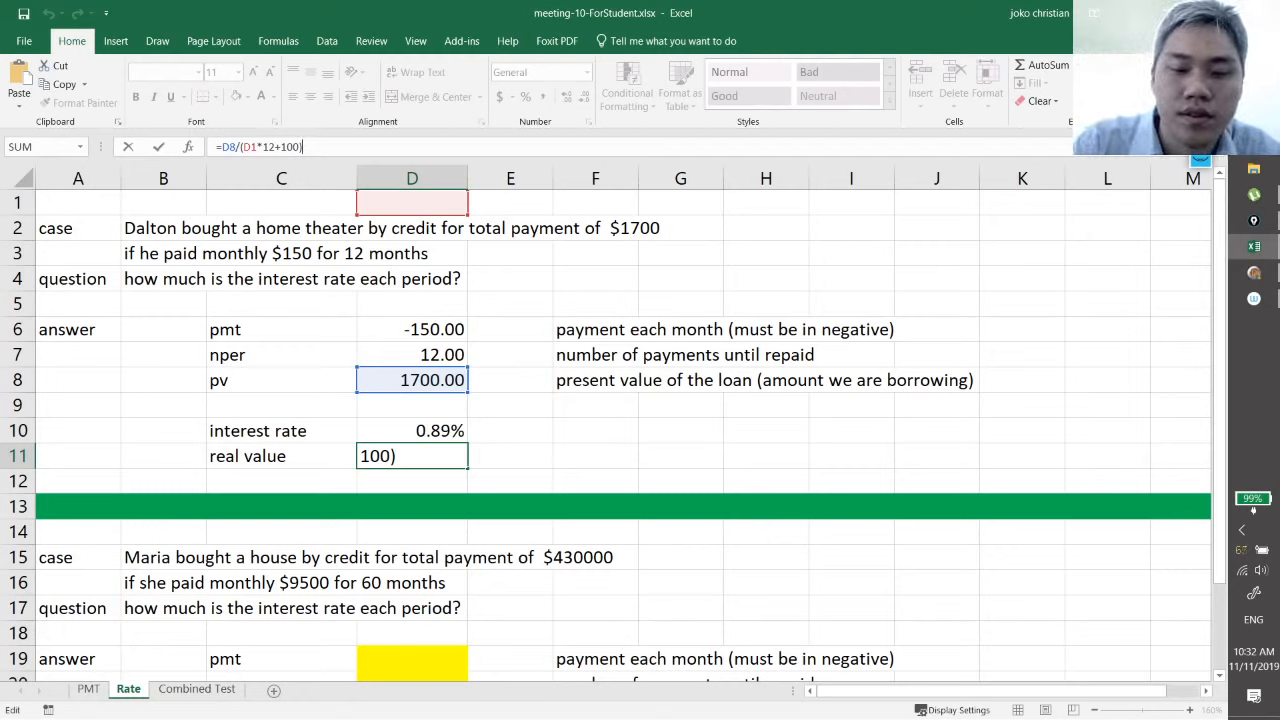
{"action": "type", "text": "*100"}
{"action": "key", "text": "Return"}
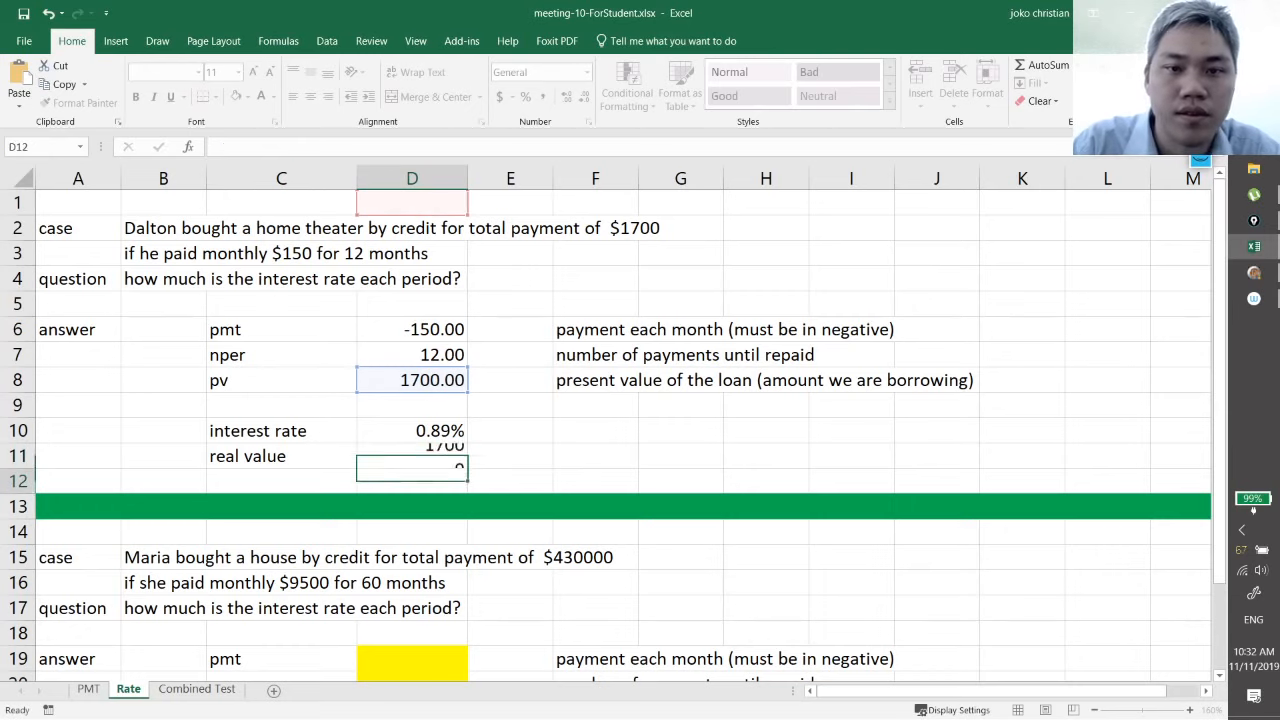
{"action": "left_click", "coordinate": [441, 453]}
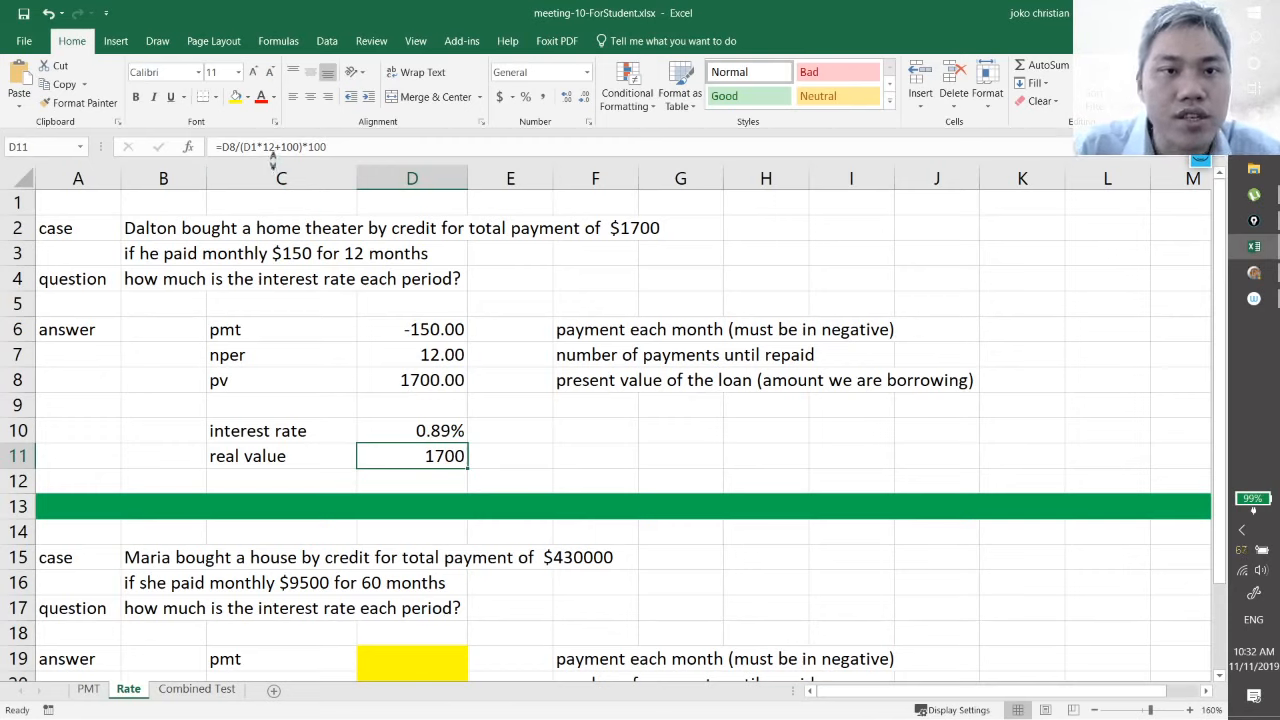
{"action": "key", "text": "F2"}
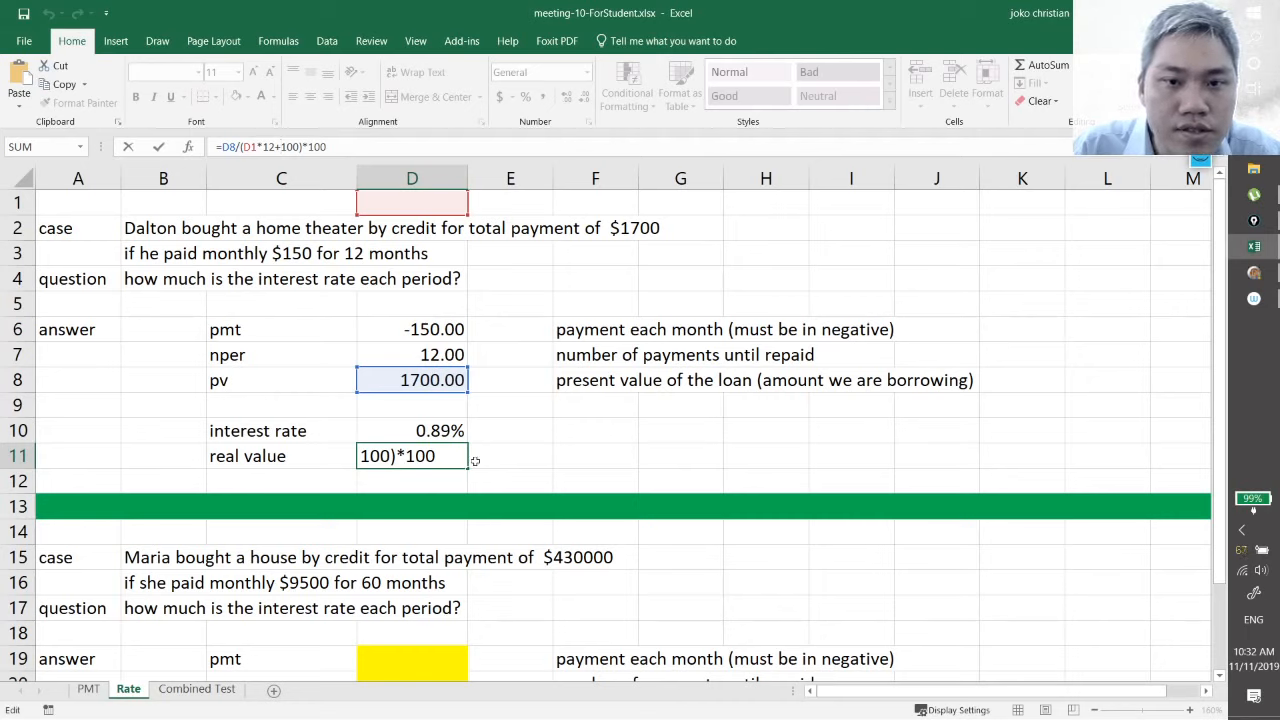
{"action": "key", "text": "ctrl+Return"}
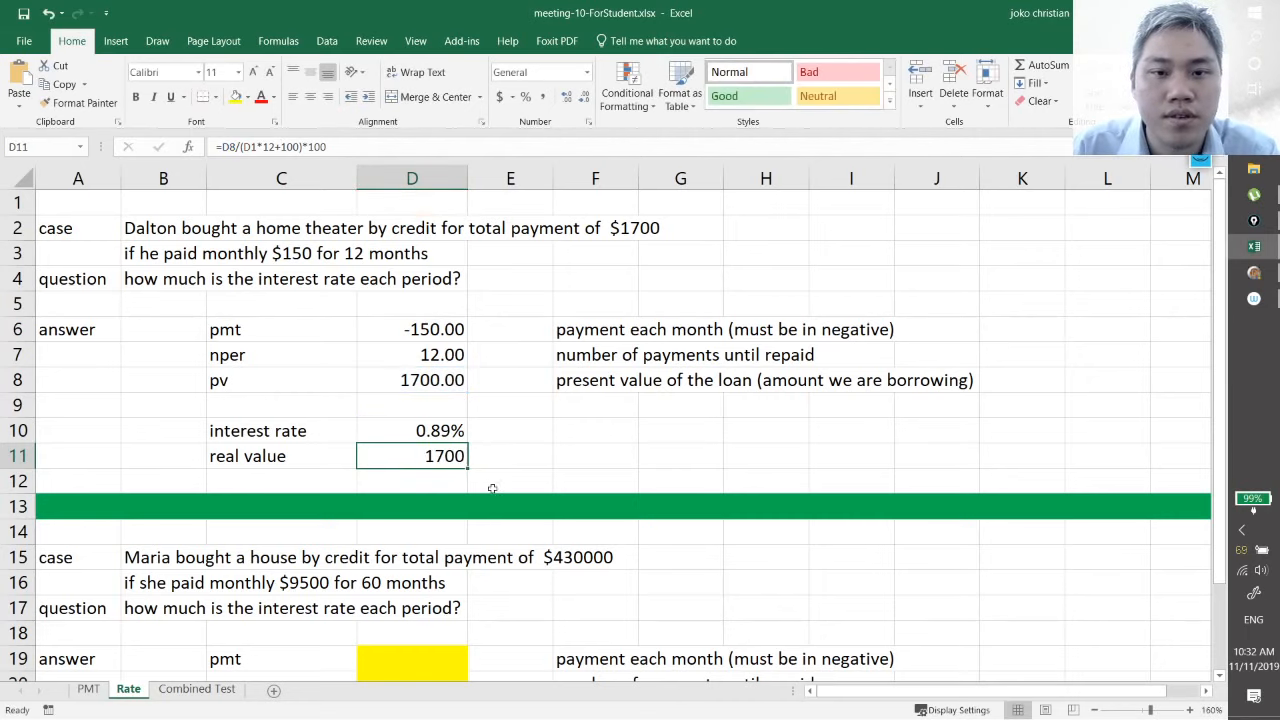
Step: Calculate the yearly interest rate beside the monthly rate by entering =D10*12 in E10
{"action": "left_click", "coordinate": [493, 488]}
{"action": "left_click", "coordinate": [440, 458]}
{"action": "left_click", "coordinate": [520, 437]}
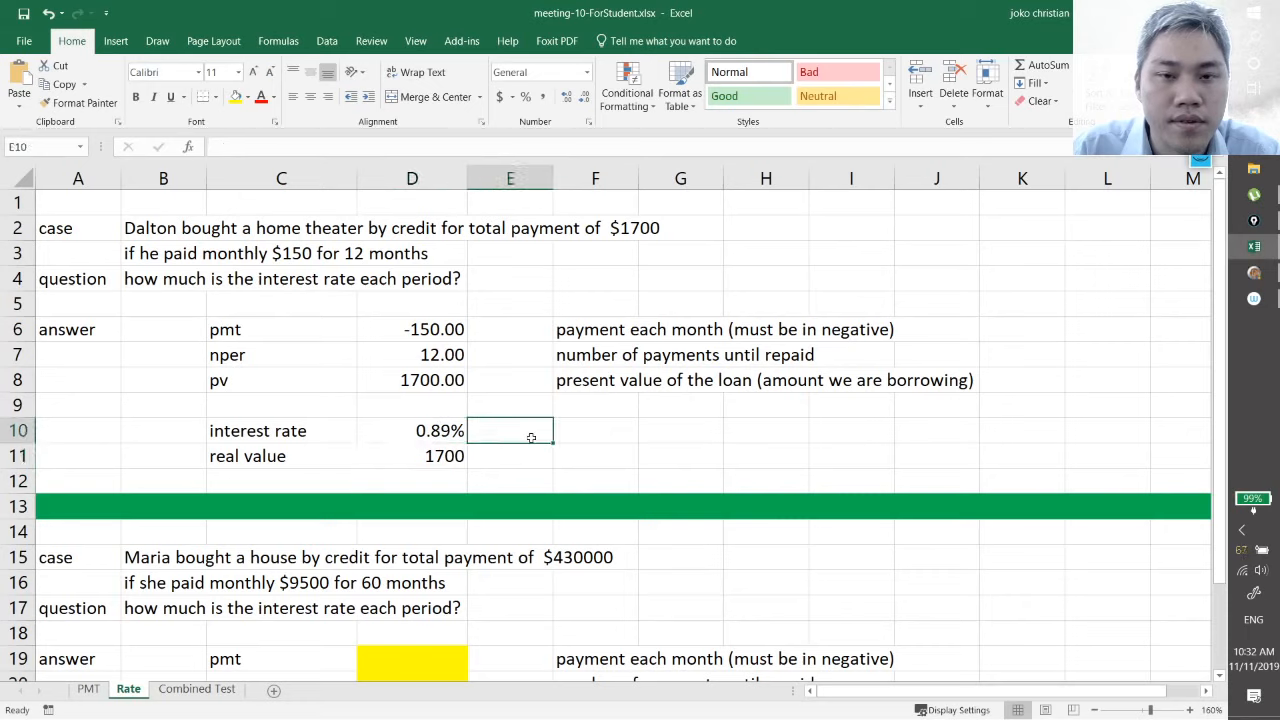
{"action": "type", "text": "="}
{"action": "key", "text": "Left"}
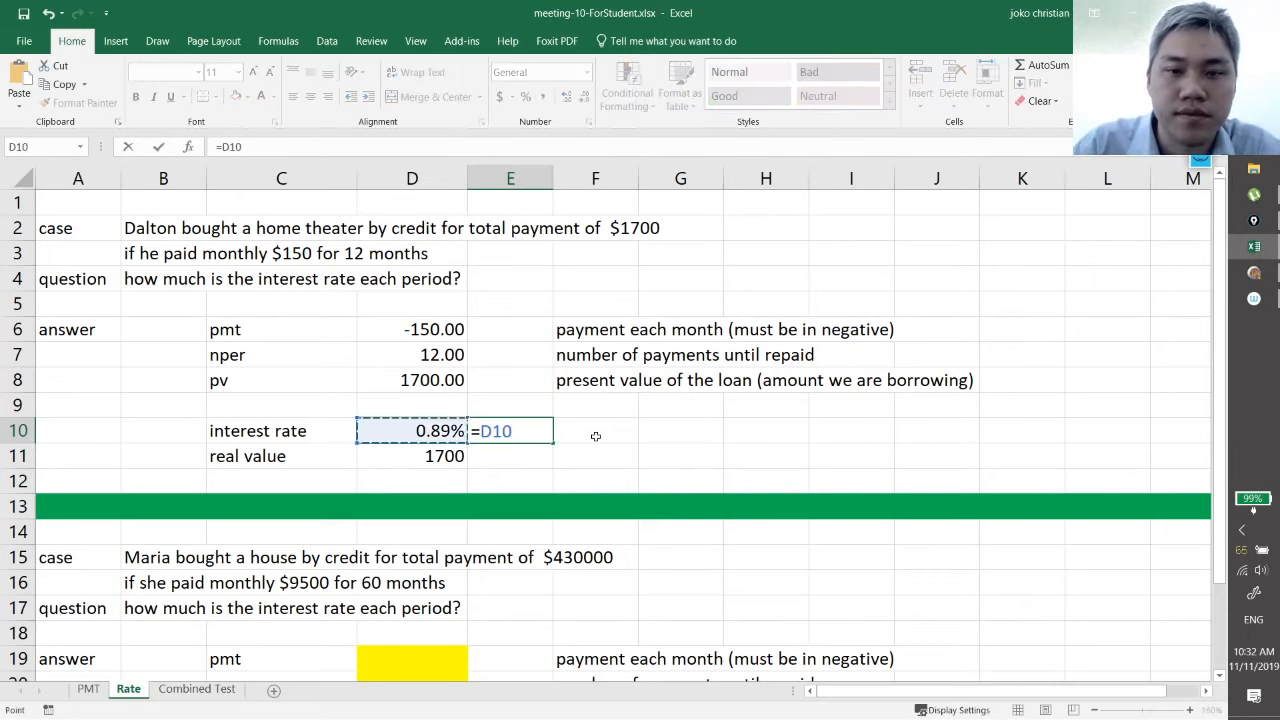
{"action": "type", "text": "*12"}
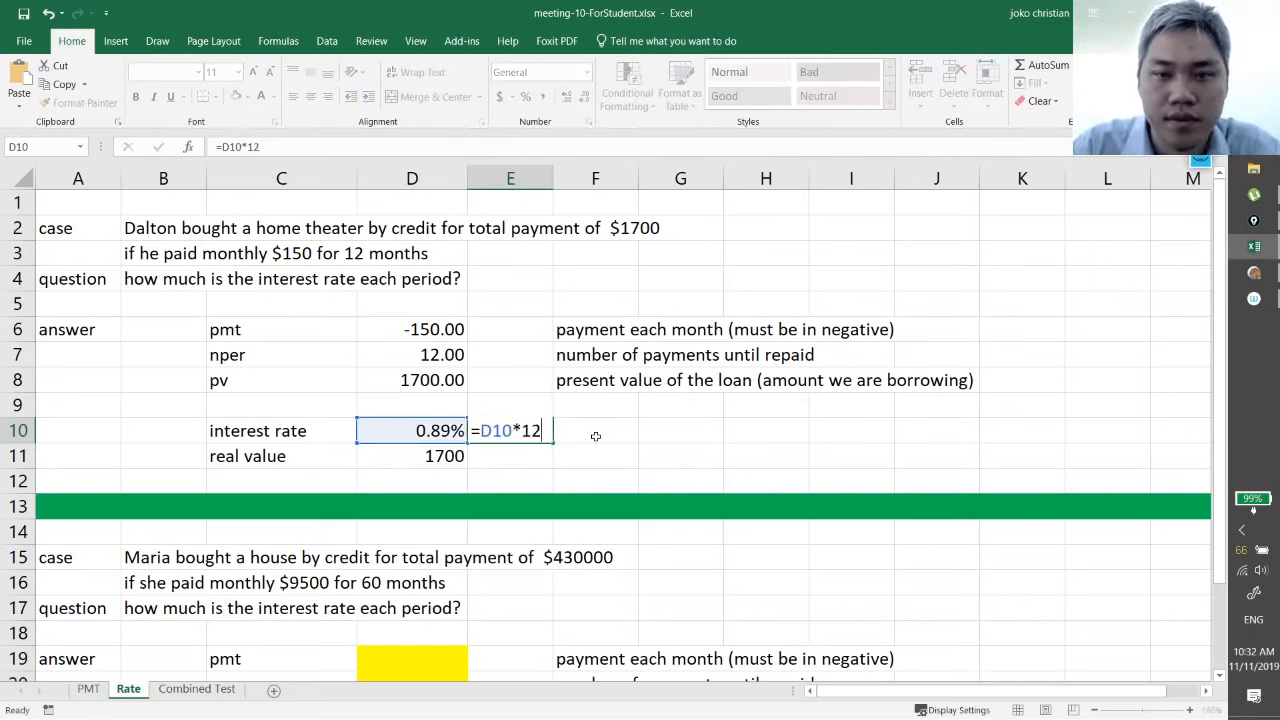
{"action": "key", "text": "Return"}
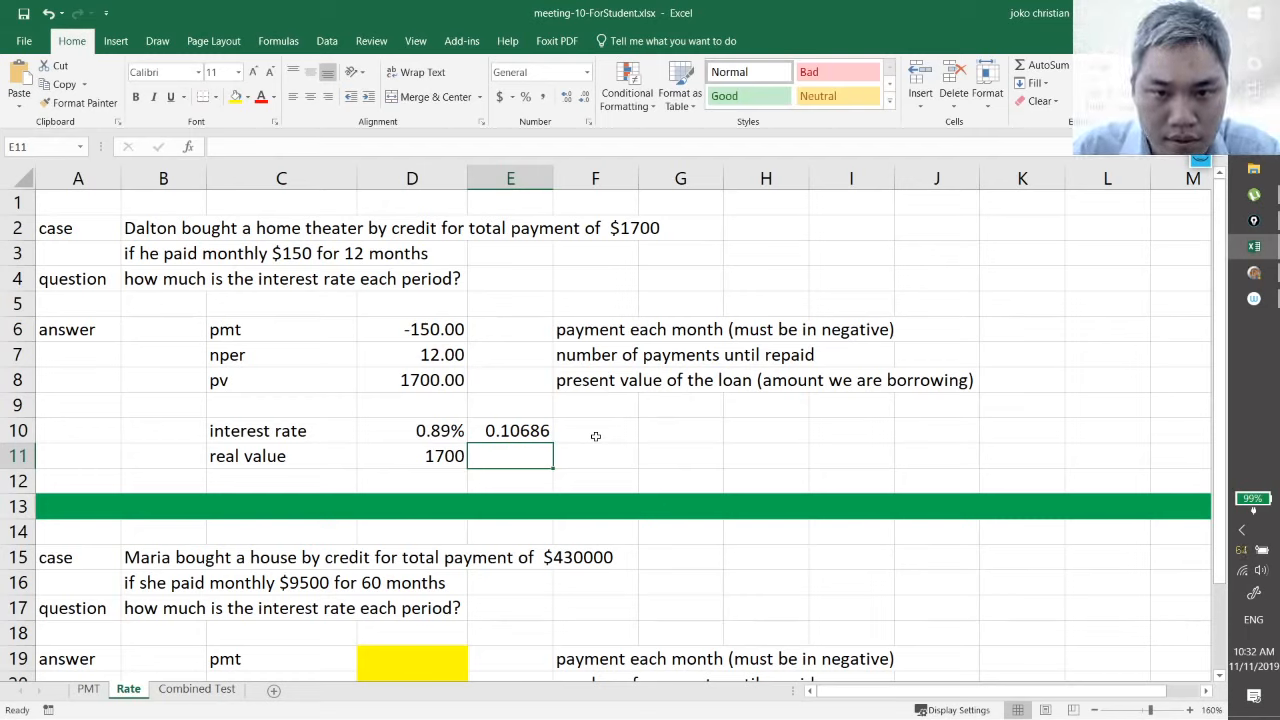
{"action": "left_click", "coordinate": [539, 430]}
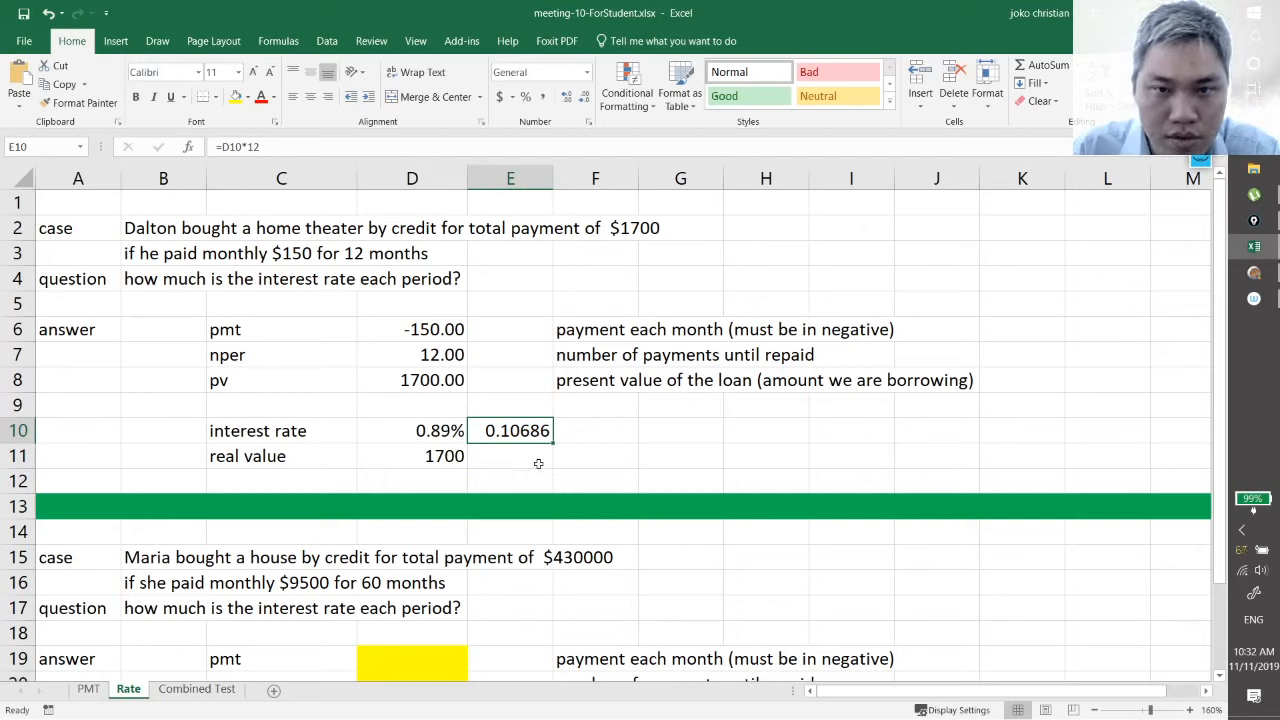
Step: Review the real value formula, and clear the trial cell E10 and the real value row in C11:D11
{"action": "left_click", "coordinate": [427, 457]}
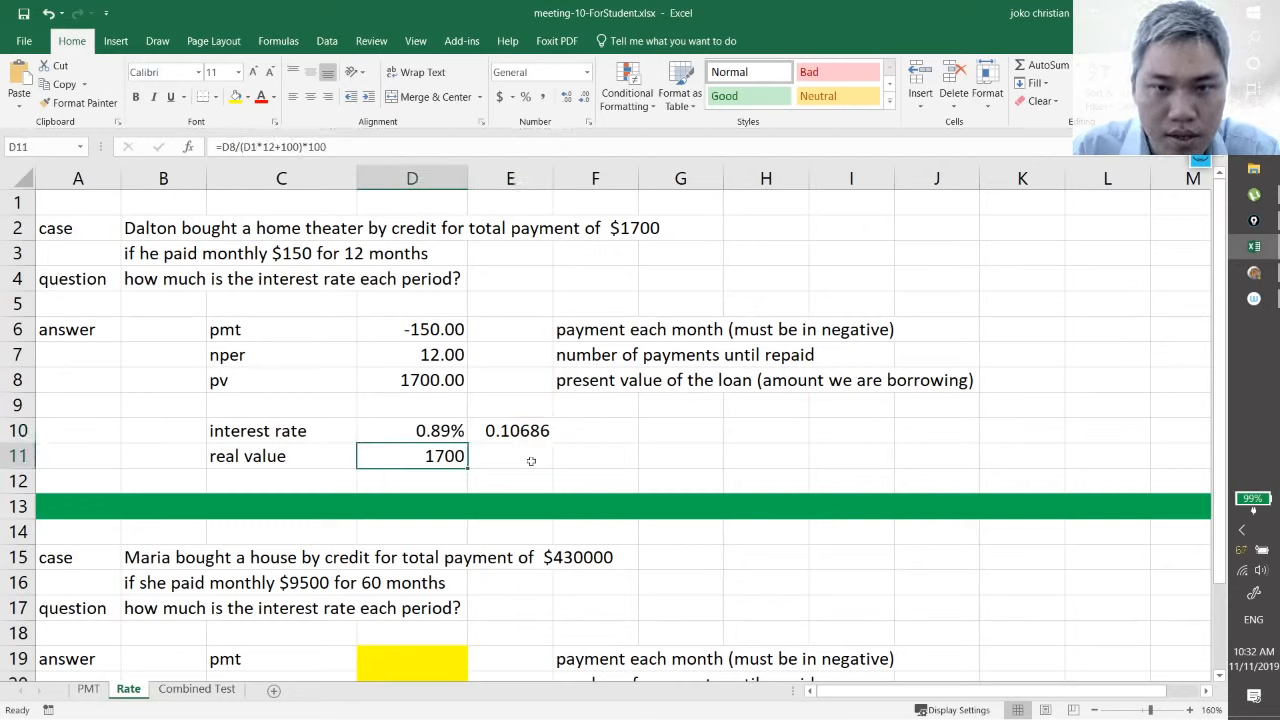
{"action": "key", "text": "F2"}
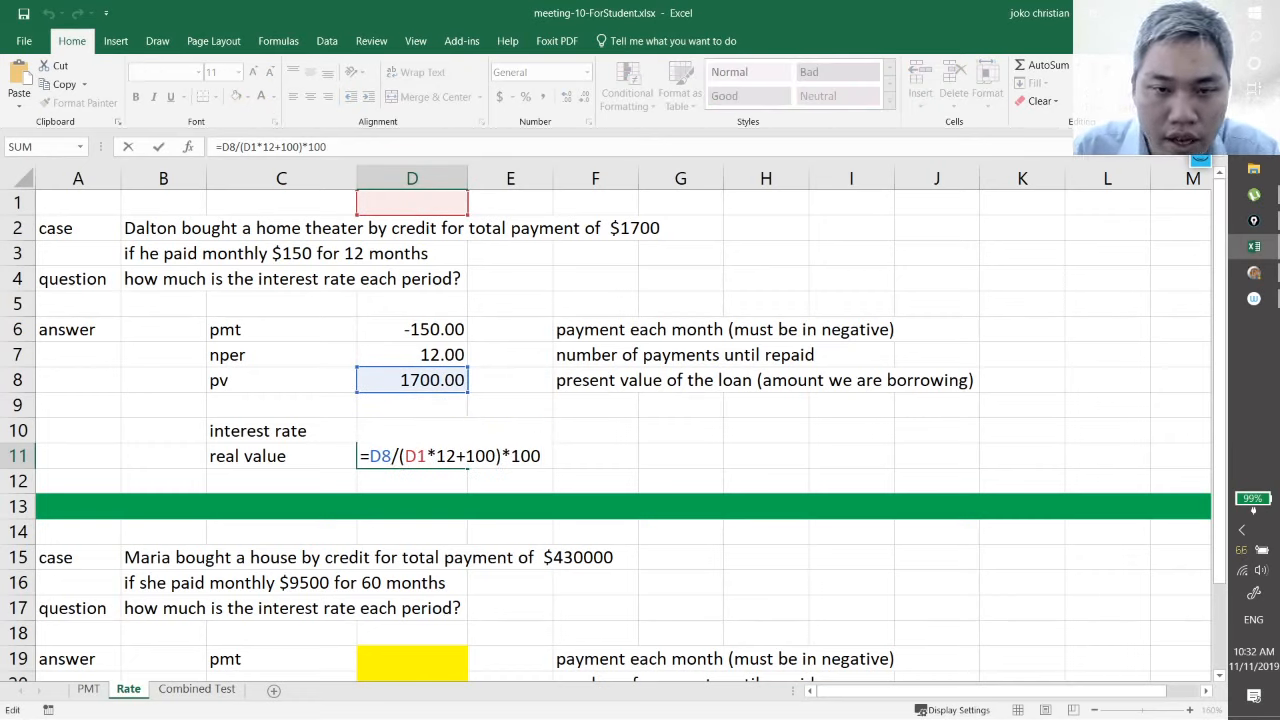
{"action": "left_click", "coordinate": [551, 477]}
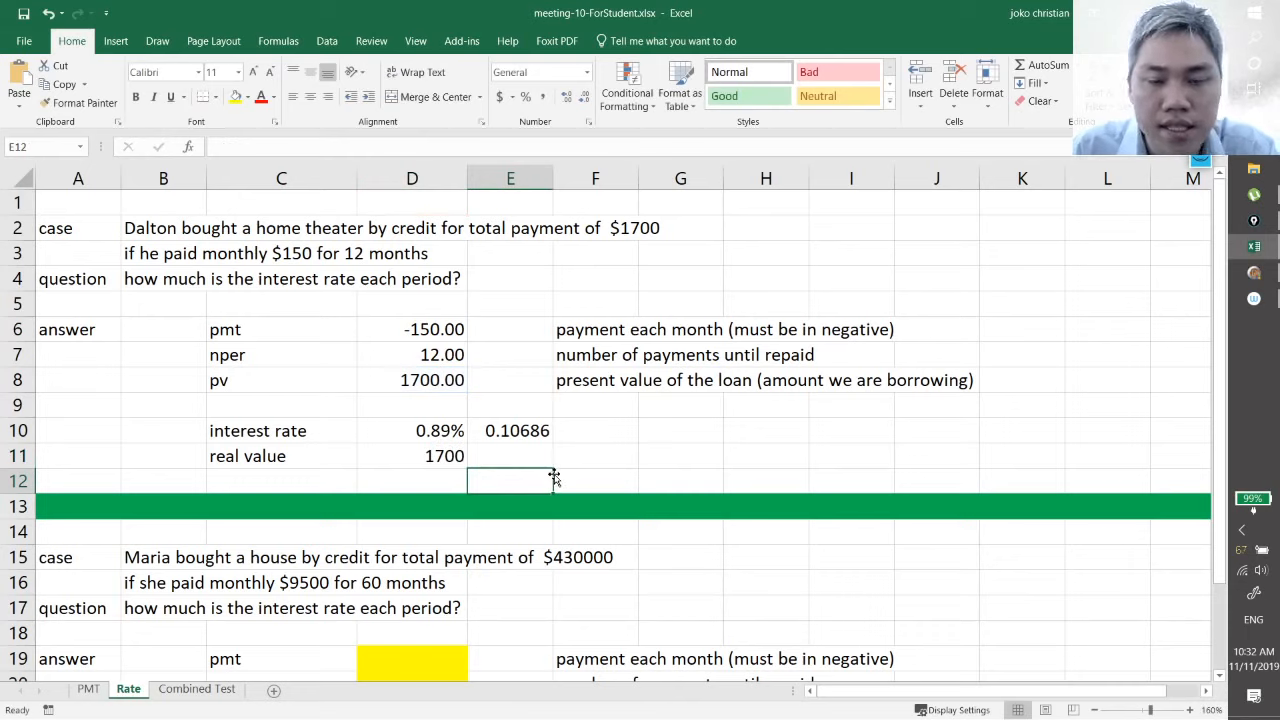
{"action": "left_click", "coordinate": [524, 430]}
{"action": "key", "text": "Delete"}
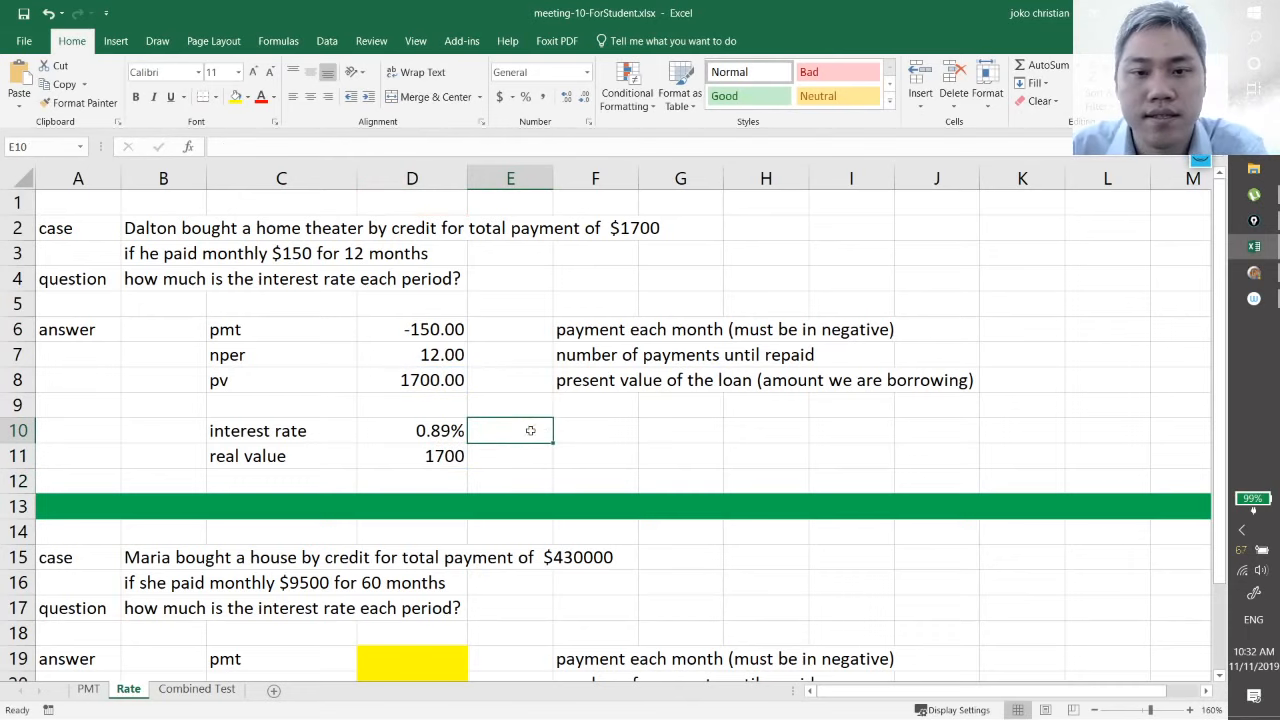
{"action": "left_click_drag", "start_coordinate": [432, 456], "coordinate": [300, 449]}
{"action": "key", "text": "Delete"}
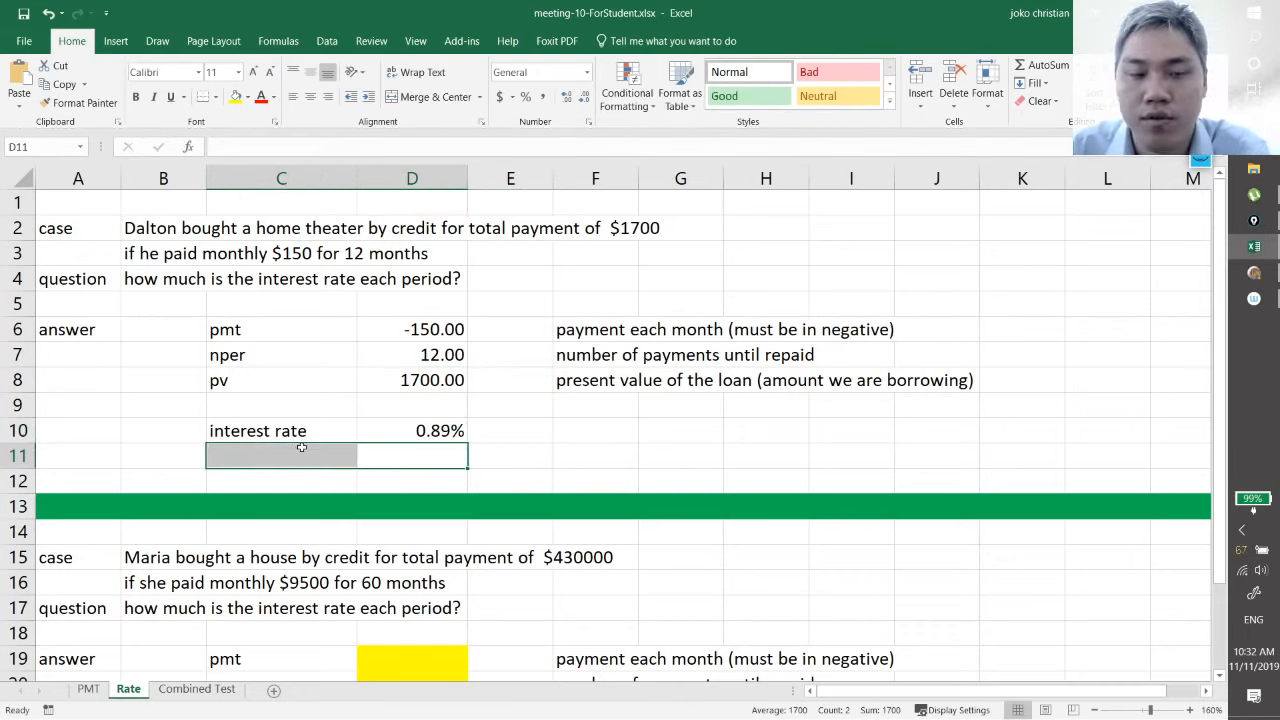
Step: Enter -9500 in D19 as the monthly payment (pmt) for the house loan case
{"action": "scroll", "coordinate": [408, 452], "scroll_direction": "down", "scroll_amount": 2}
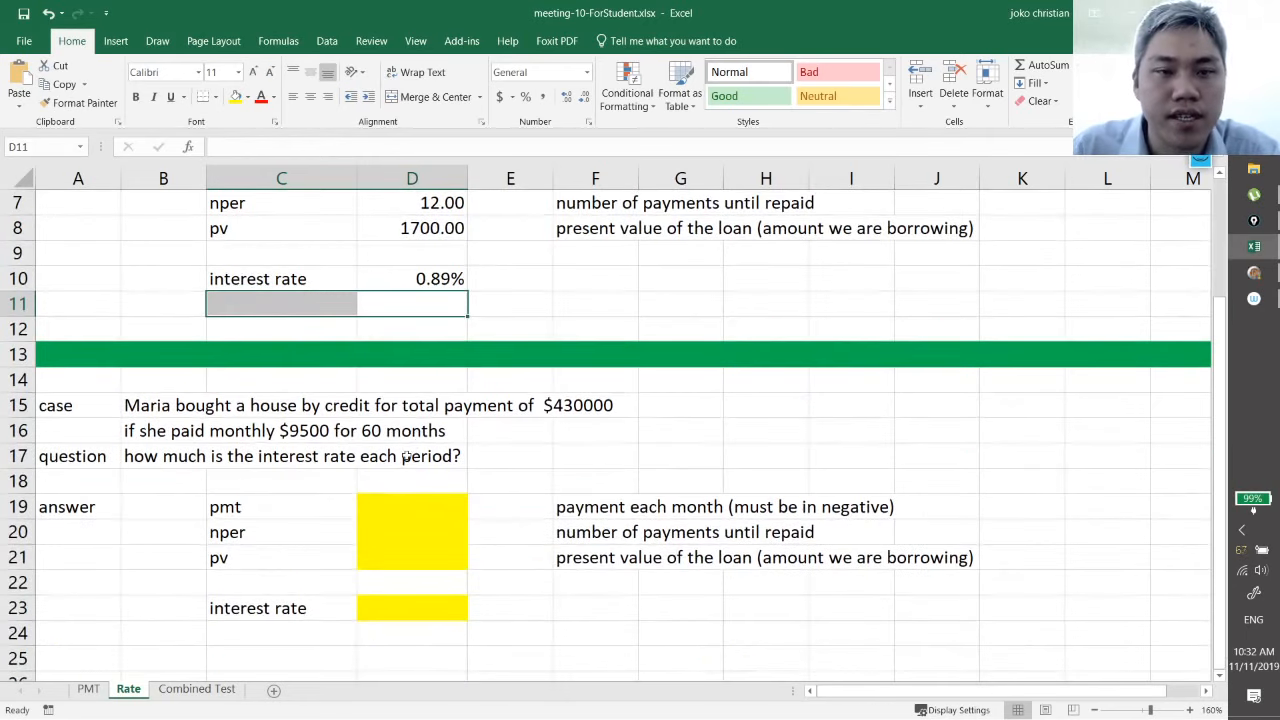
{"action": "scroll", "coordinate": [600, 410], "scroll_direction": "up", "scroll_amount": 2}
{"action": "left_click", "coordinate": [608, 428]}
{"action": "scroll", "coordinate": [385, 530], "scroll_direction": "down", "scroll_amount": 2}
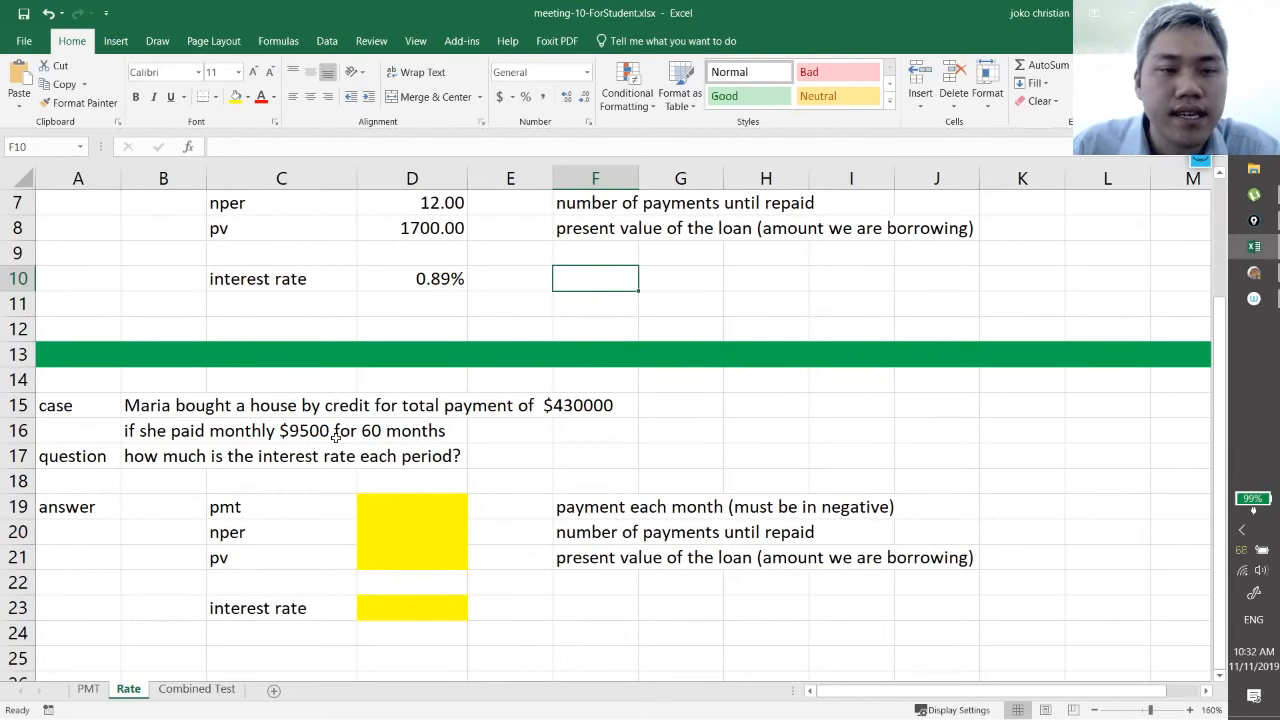
{"action": "scroll", "coordinate": [338, 437], "scroll_direction": "down", "scroll_amount": 1}
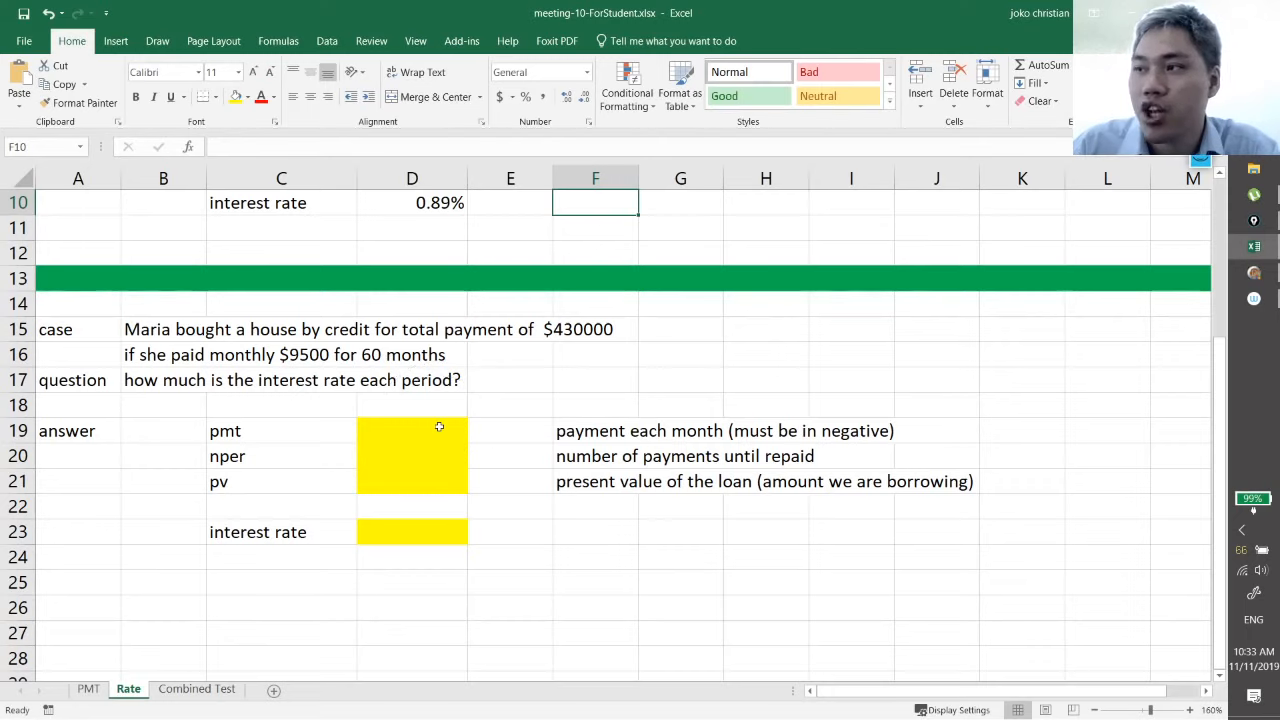
{"action": "left_click", "coordinate": [403, 431]}
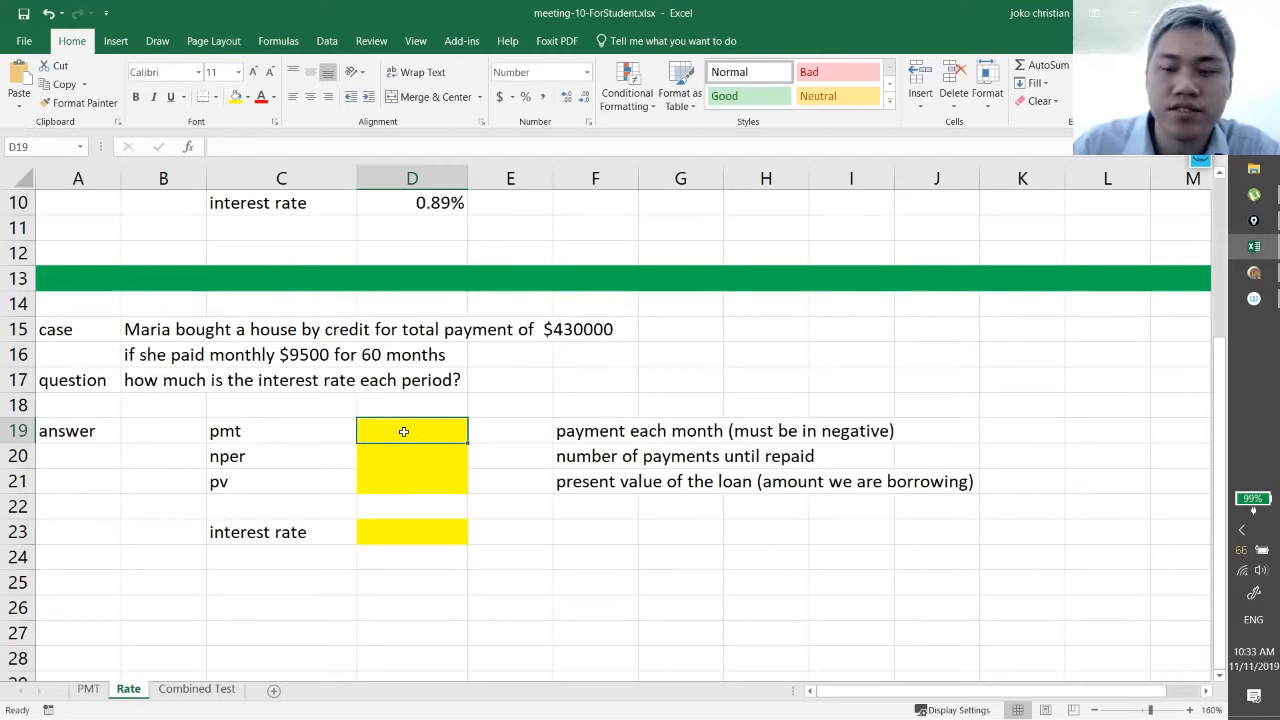
{"action": "type", "text": "4"}
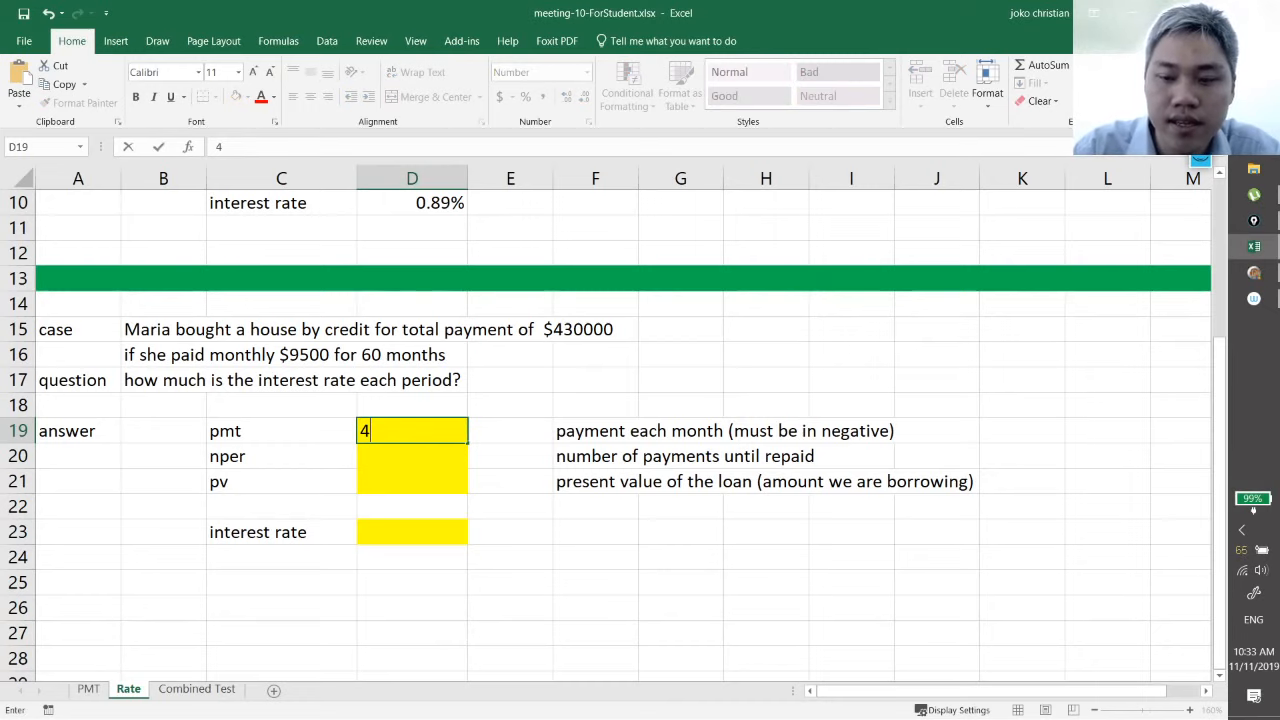
{"action": "key", "text": "BackSpace"}
{"action": "type", "text": "-"}
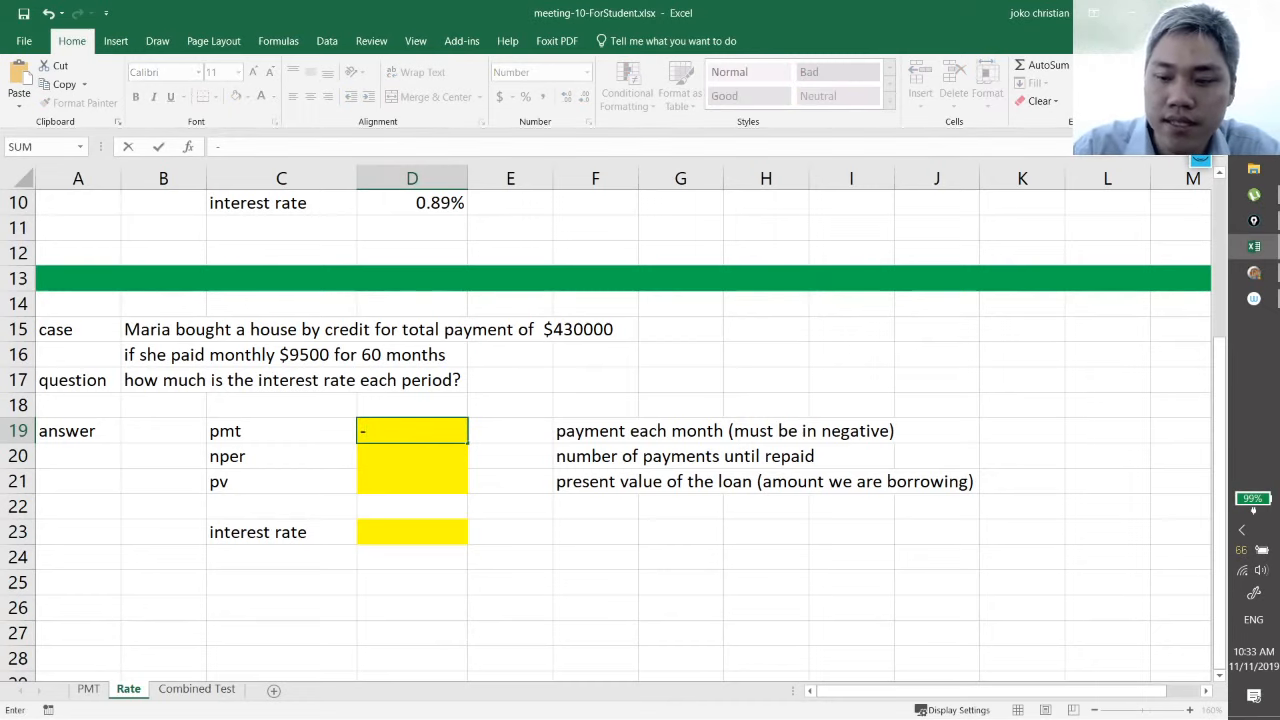
{"action": "type", "text": "9500"}
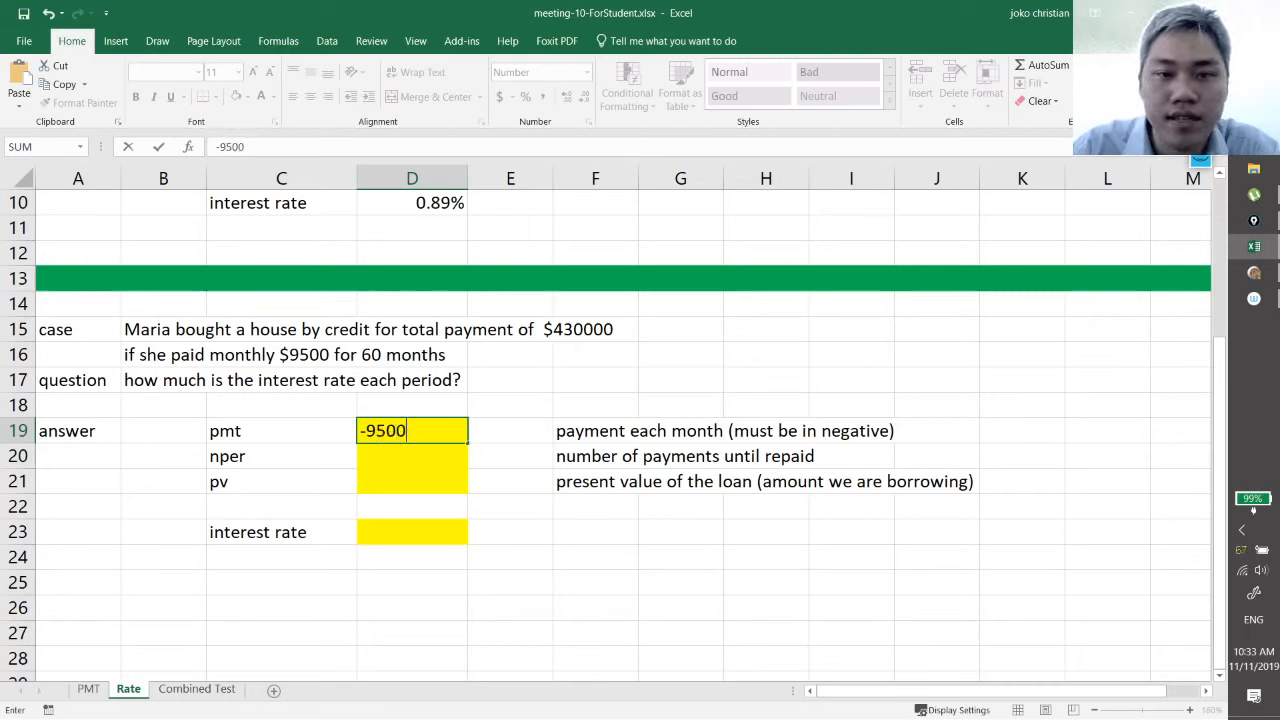
{"action": "key", "text": "Return"}
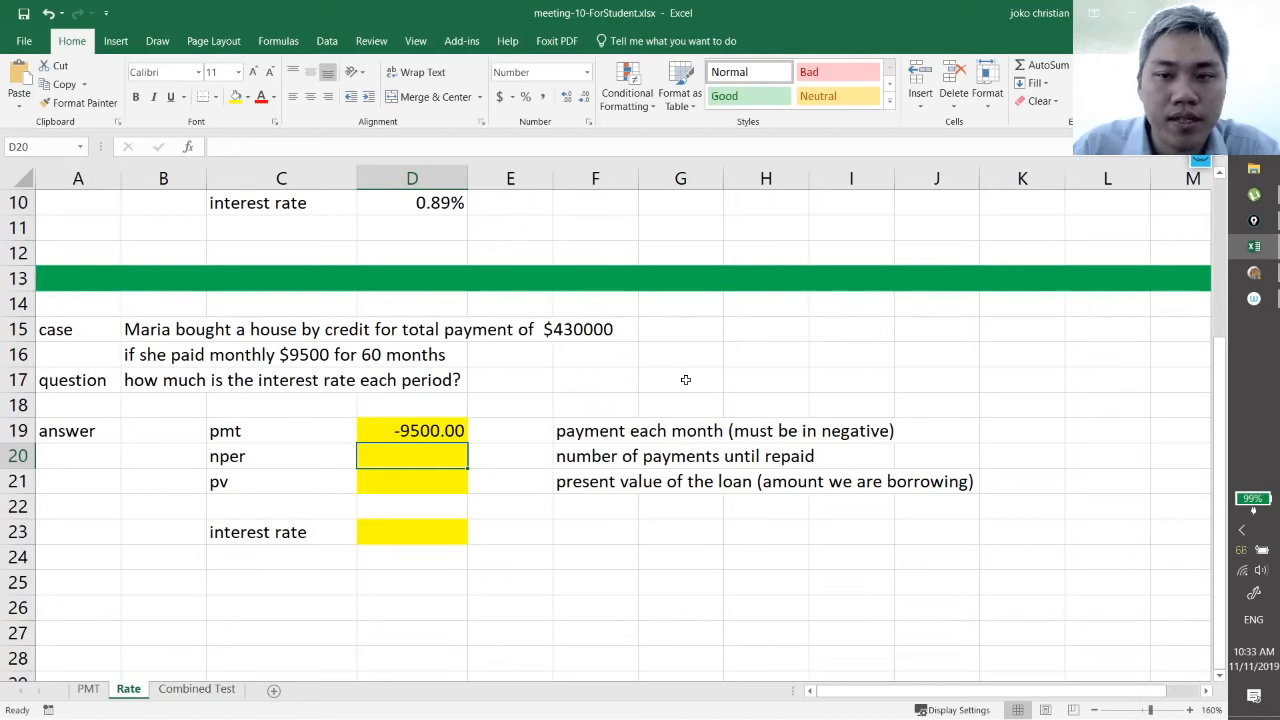
Step: Enter 60 as the number of payments in D20 and 430000 as the present value in D21
{"action": "type", "text": "60"}
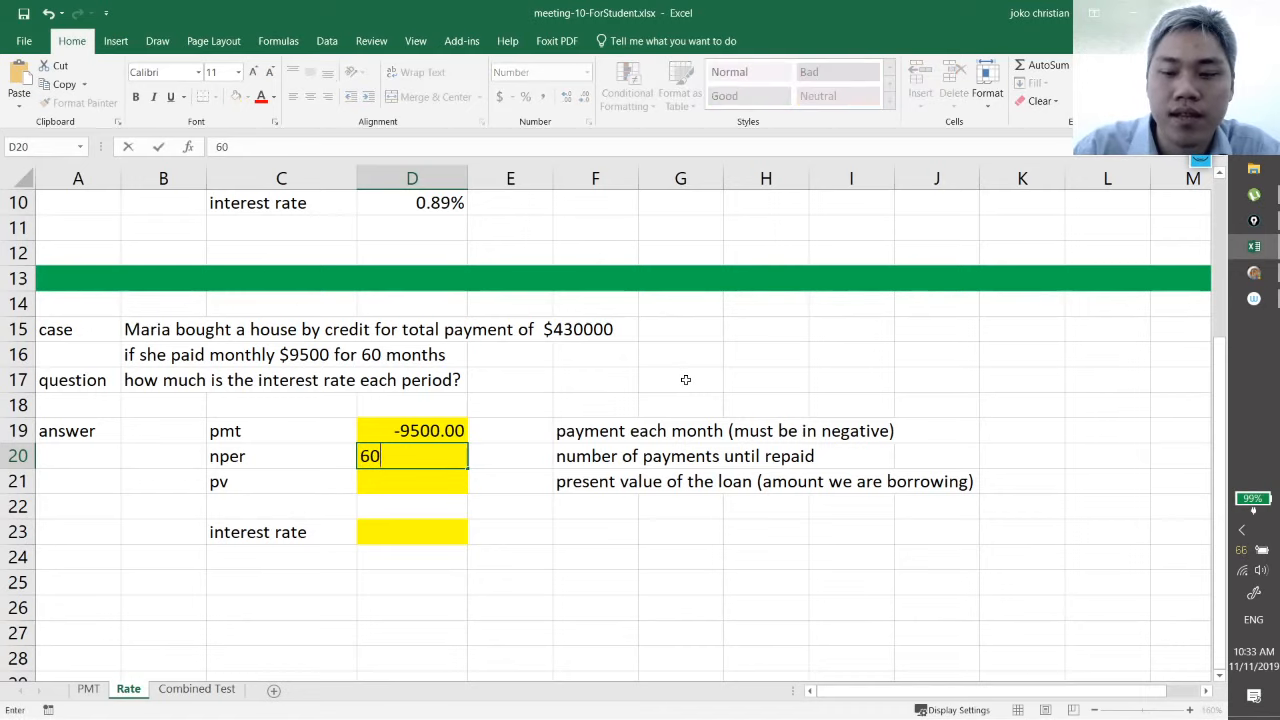
{"action": "key", "text": "Return"}
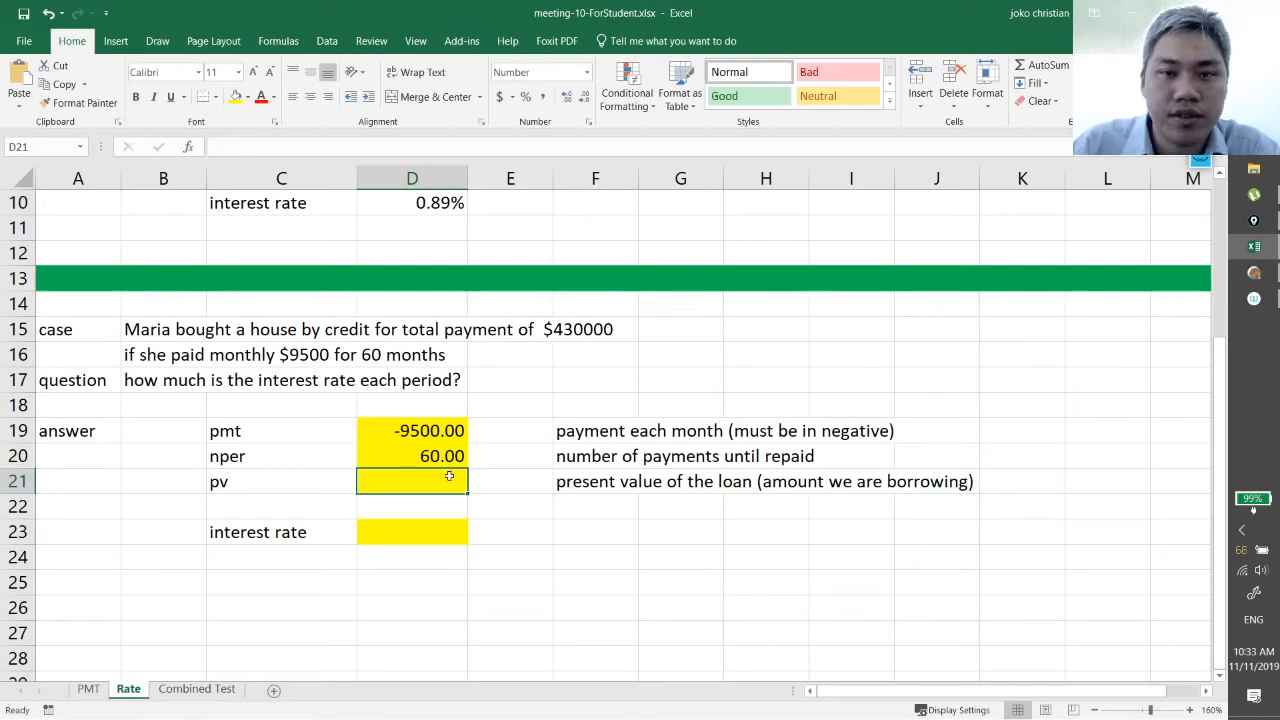
{"action": "type", "text": "43"}
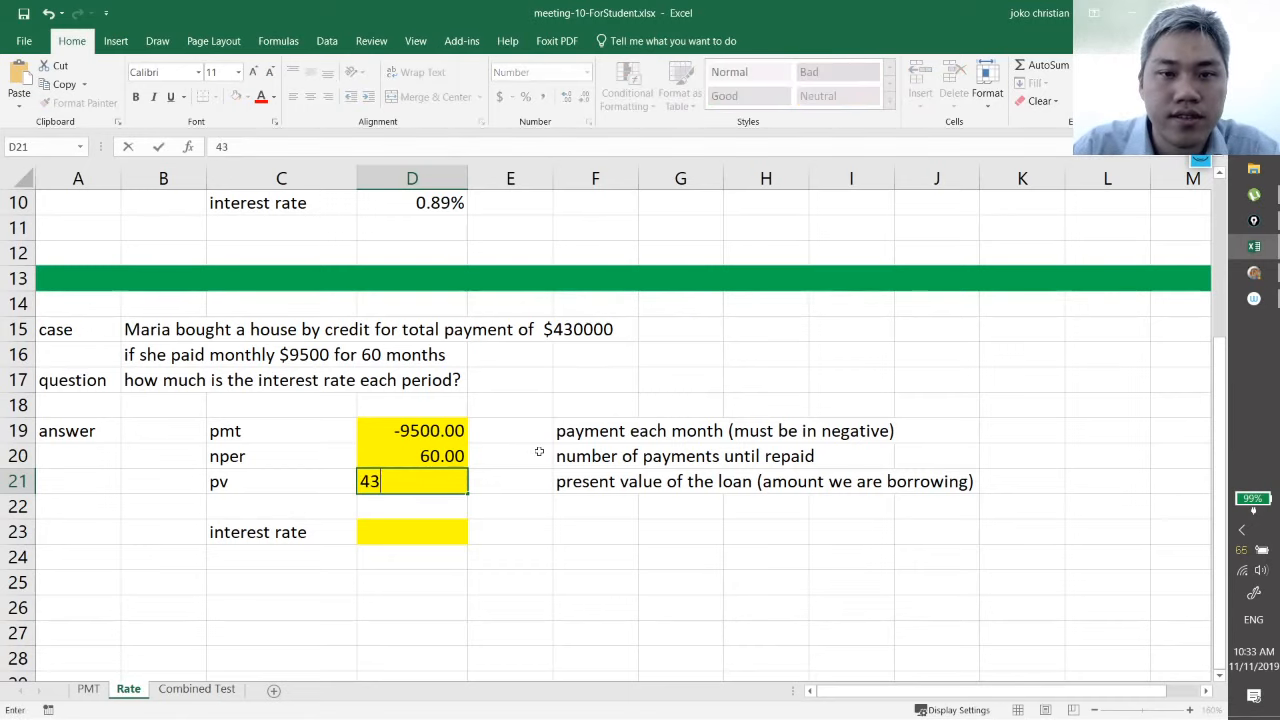
{"action": "type", "text": "0000"}
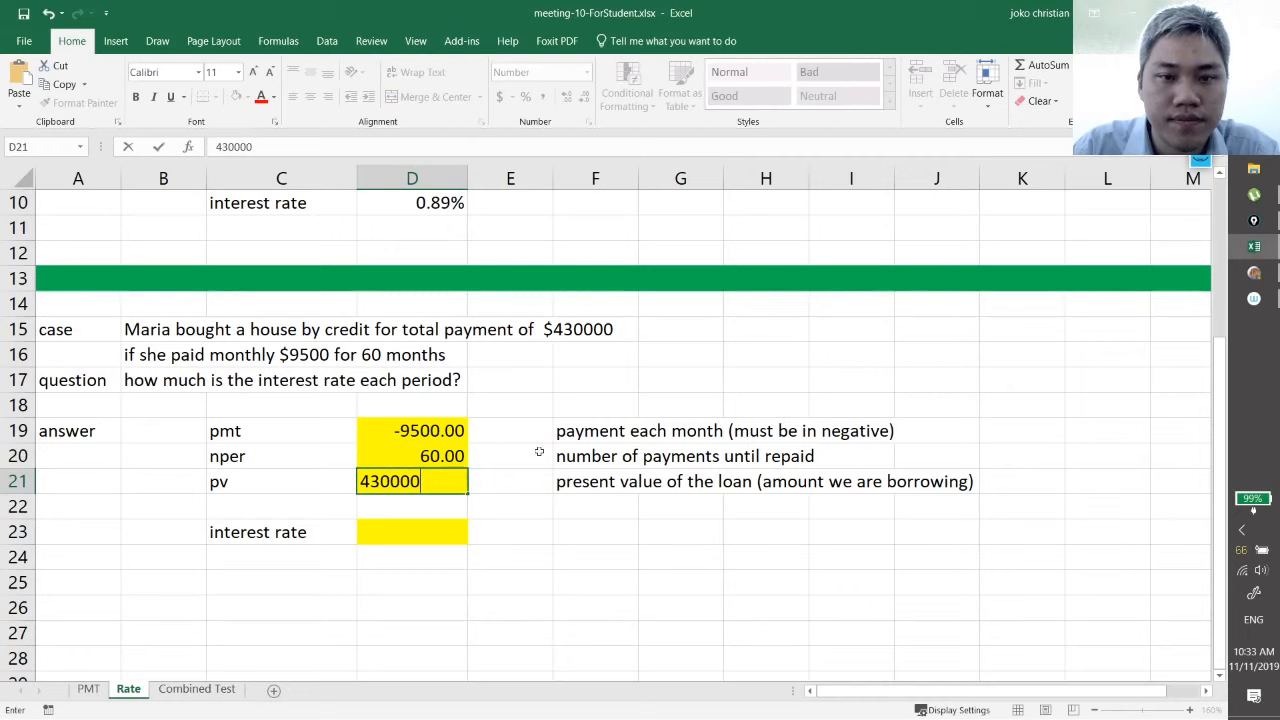
{"action": "key", "text": "Return"}
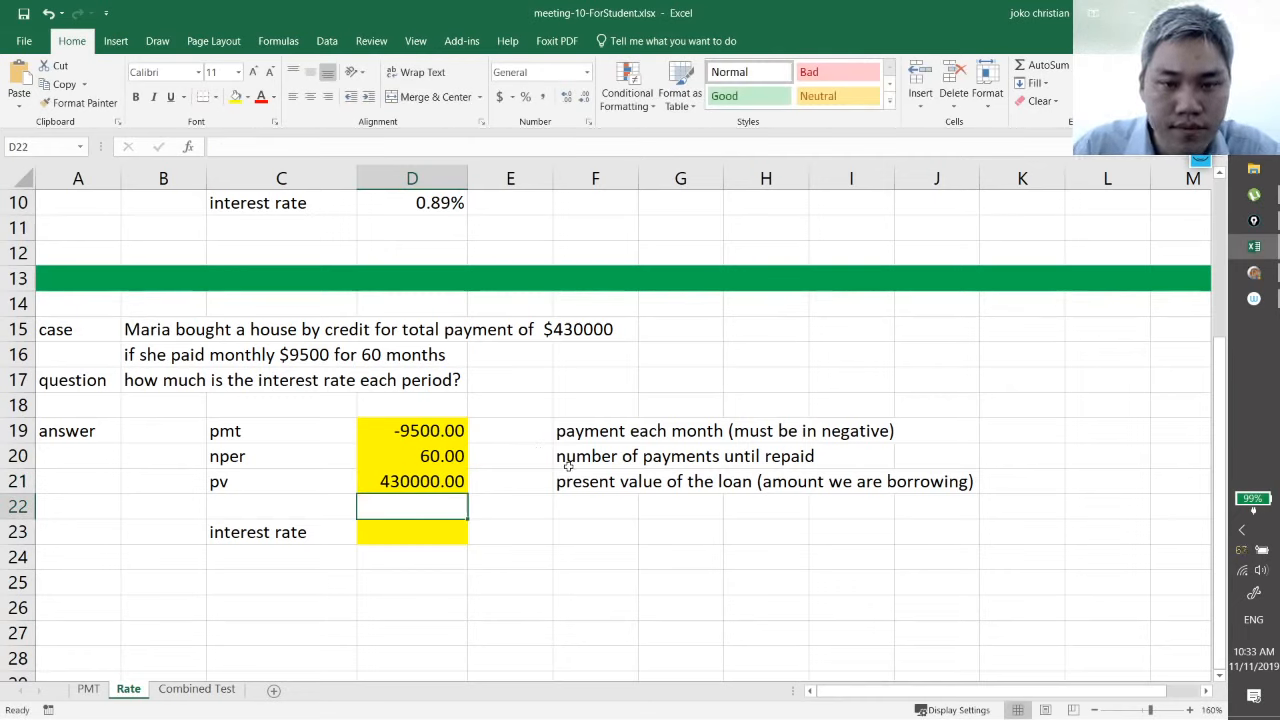
Step: Calculate the house loan's interest rate per period in D23 with =RATE(D20,D19,D21)
{"action": "left_click", "coordinate": [416, 534]}
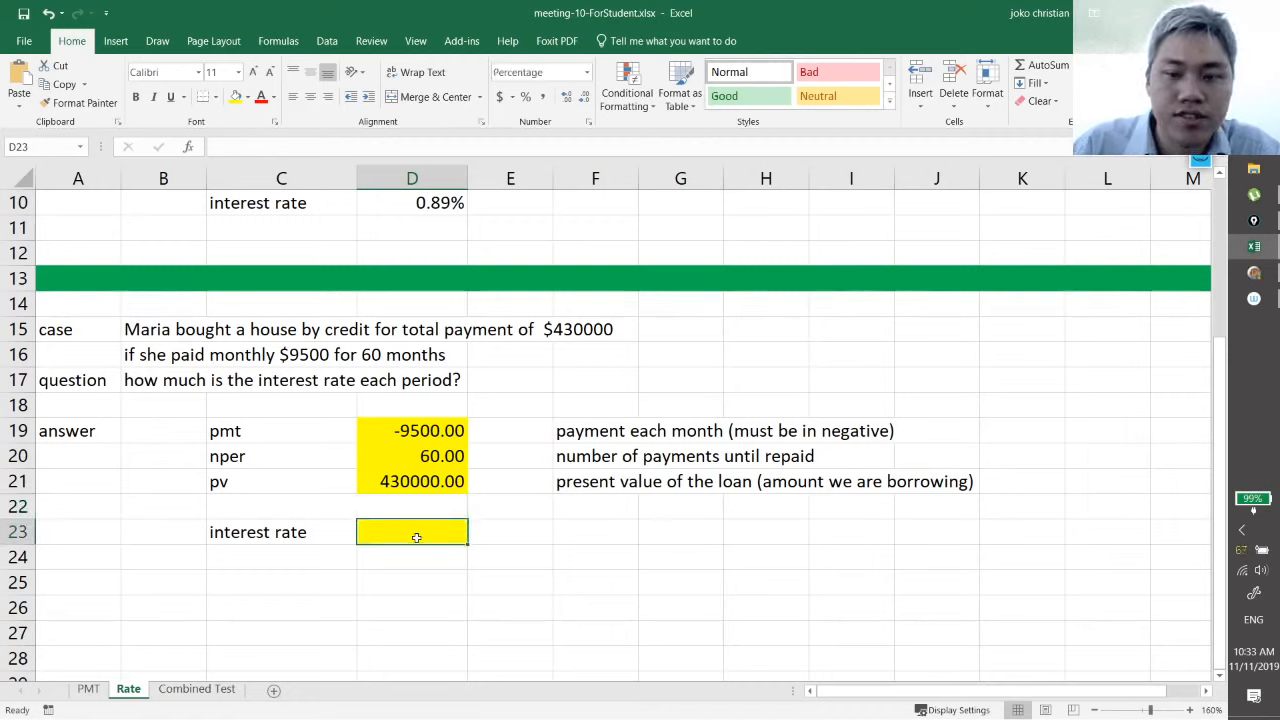
{"action": "type", "text": "=rate("}
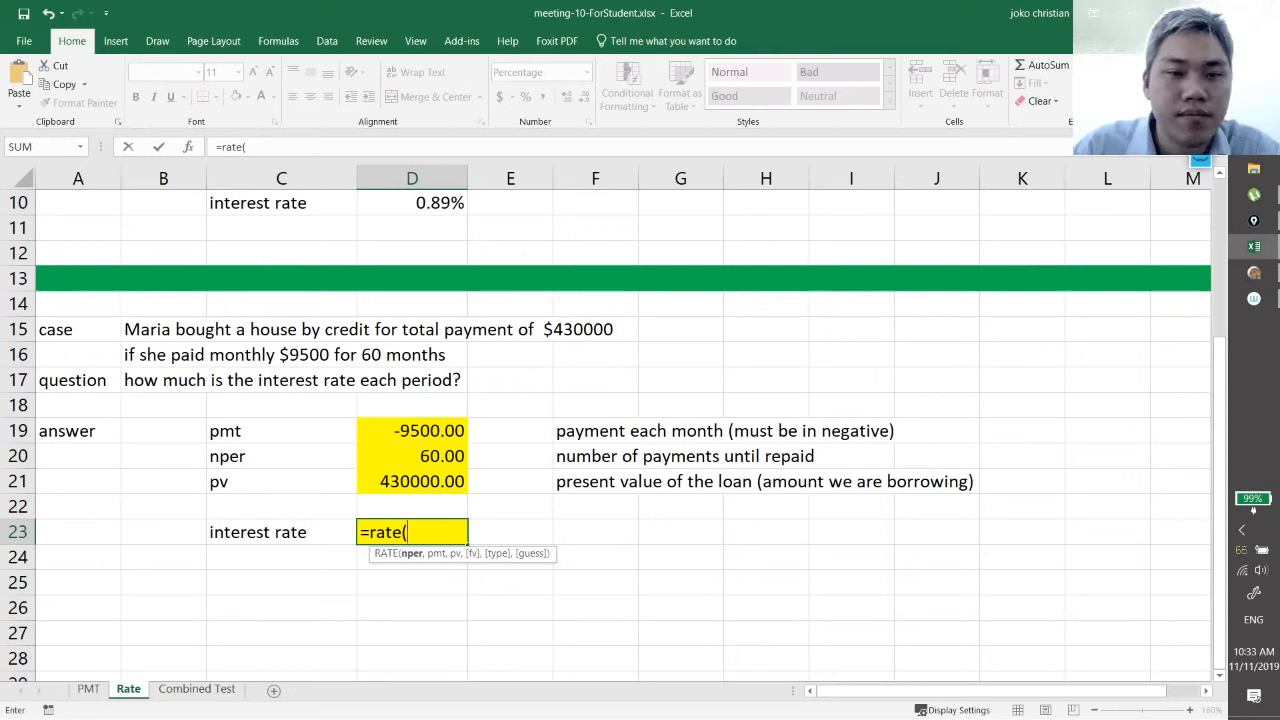
{"action": "left_click", "coordinate": [418, 456]}
{"action": "type", "text": ","}
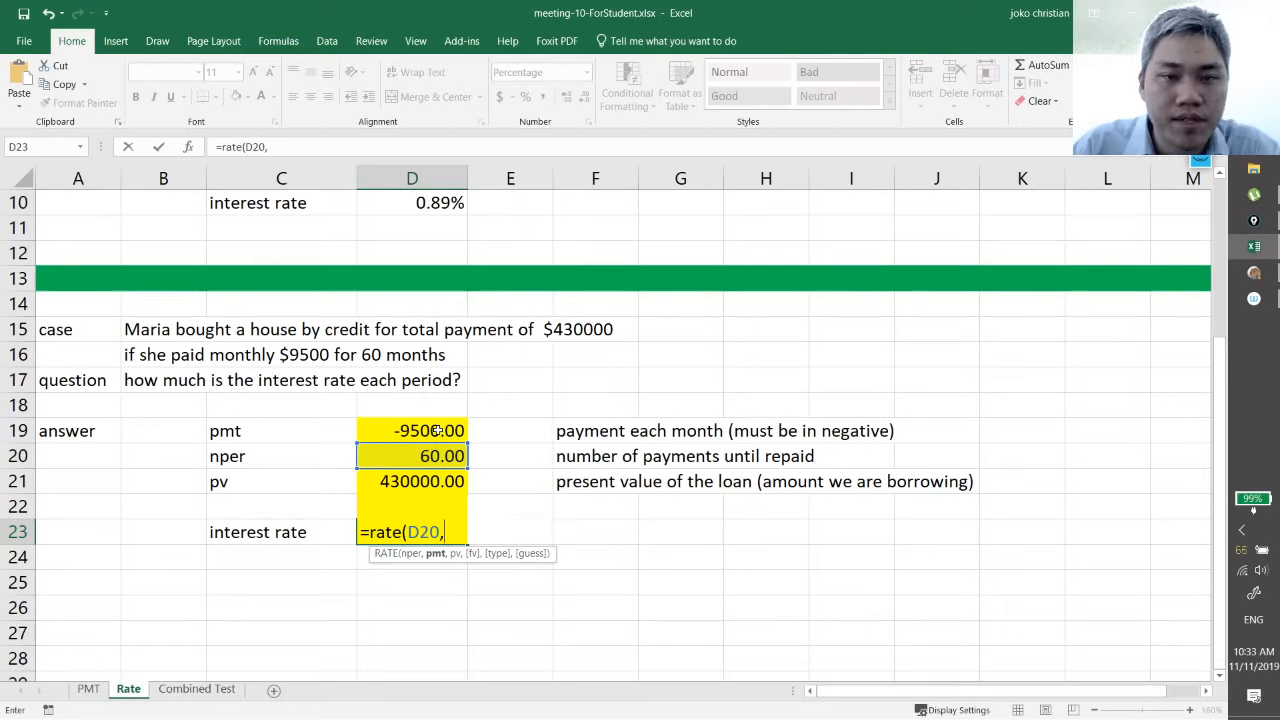
{"action": "left_click", "coordinate": [436, 430]}
{"action": "type", "text": ","}
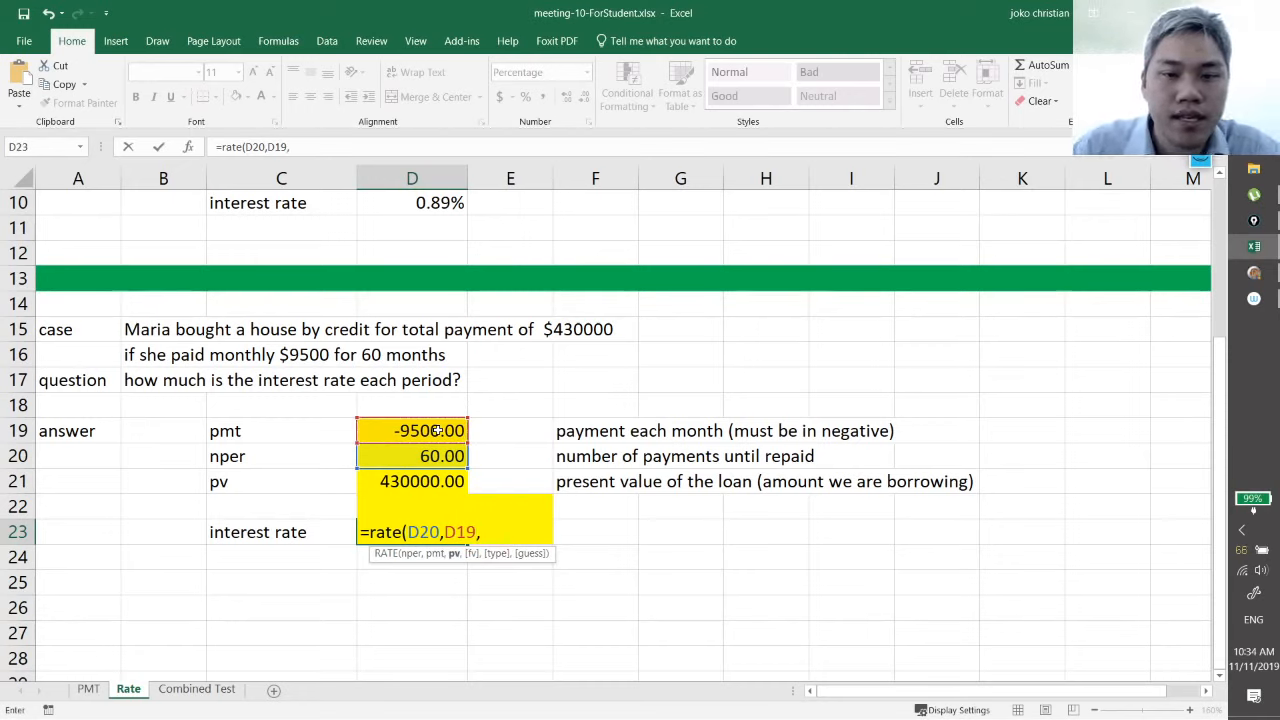
{"action": "left_click", "coordinate": [438, 483]}
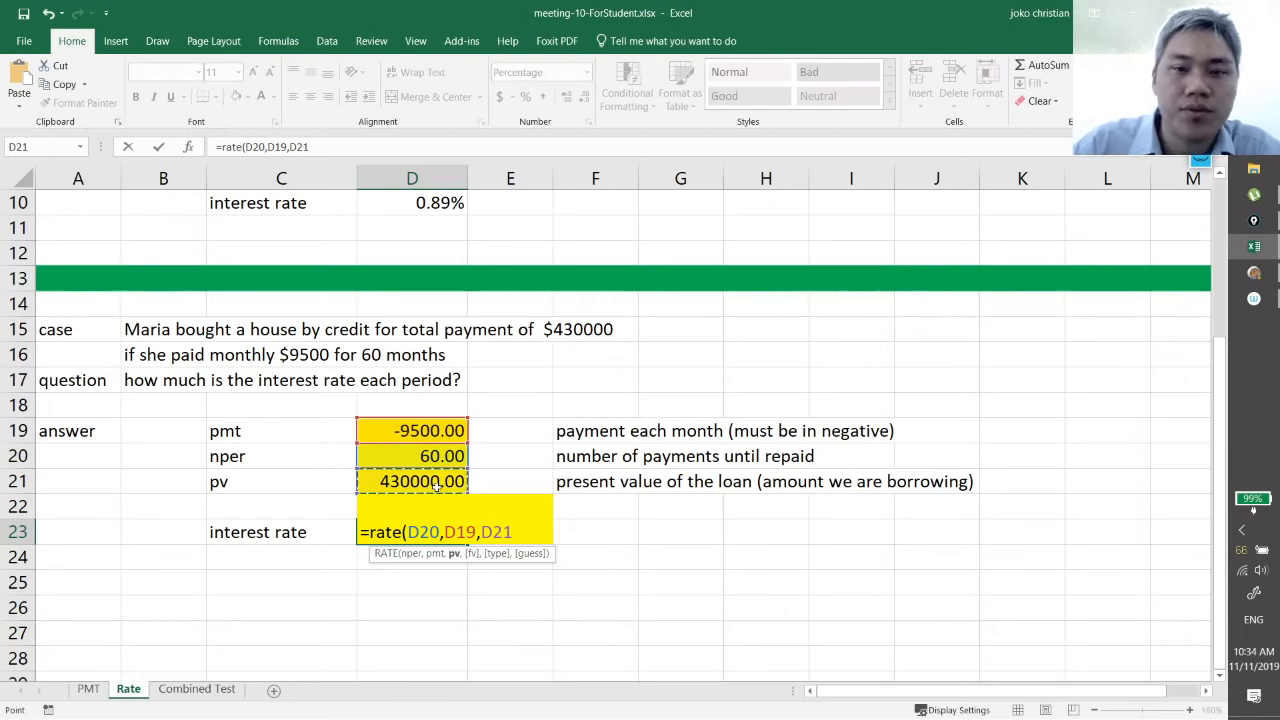
{"action": "type", "text": ")"}
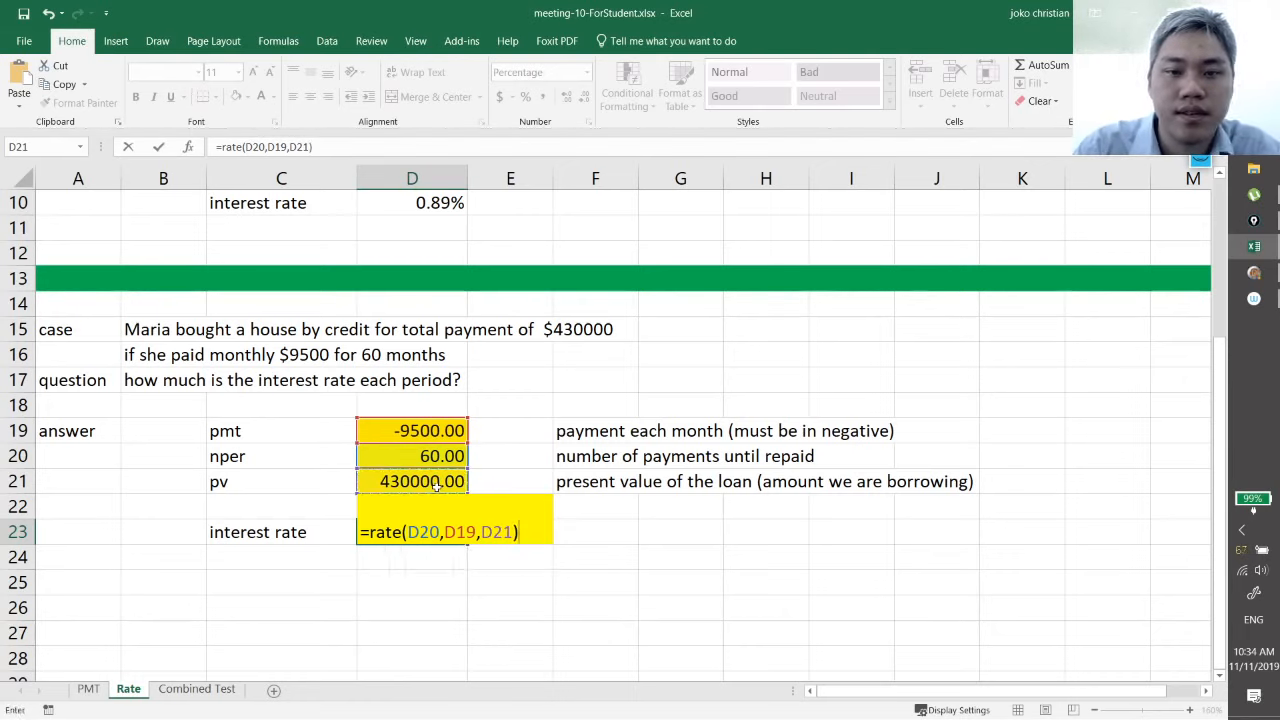
{"action": "key", "text": "Return"}
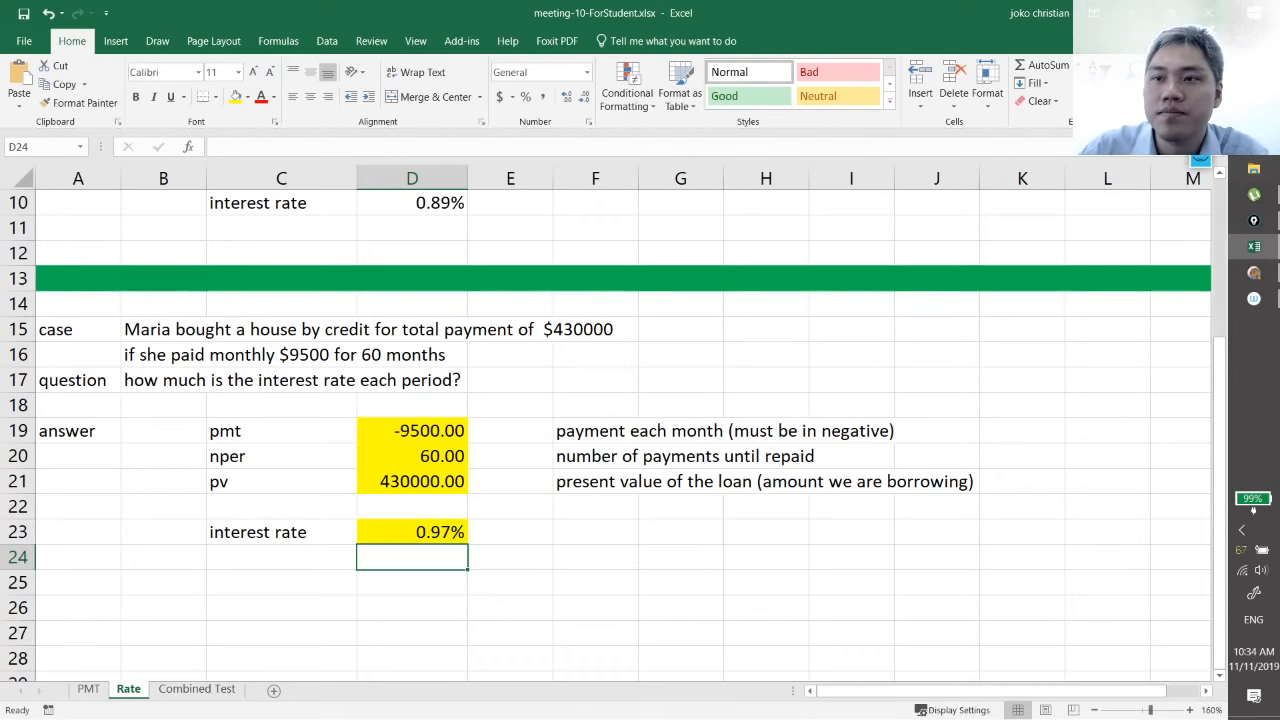
Step: Switch to the class chat window in Chrome, check it for new messages, and return to the Excel workbook
{"action": "left_click", "coordinate": [1254, 272]}
{"action": "left_click", "coordinate": [1160, 220]}
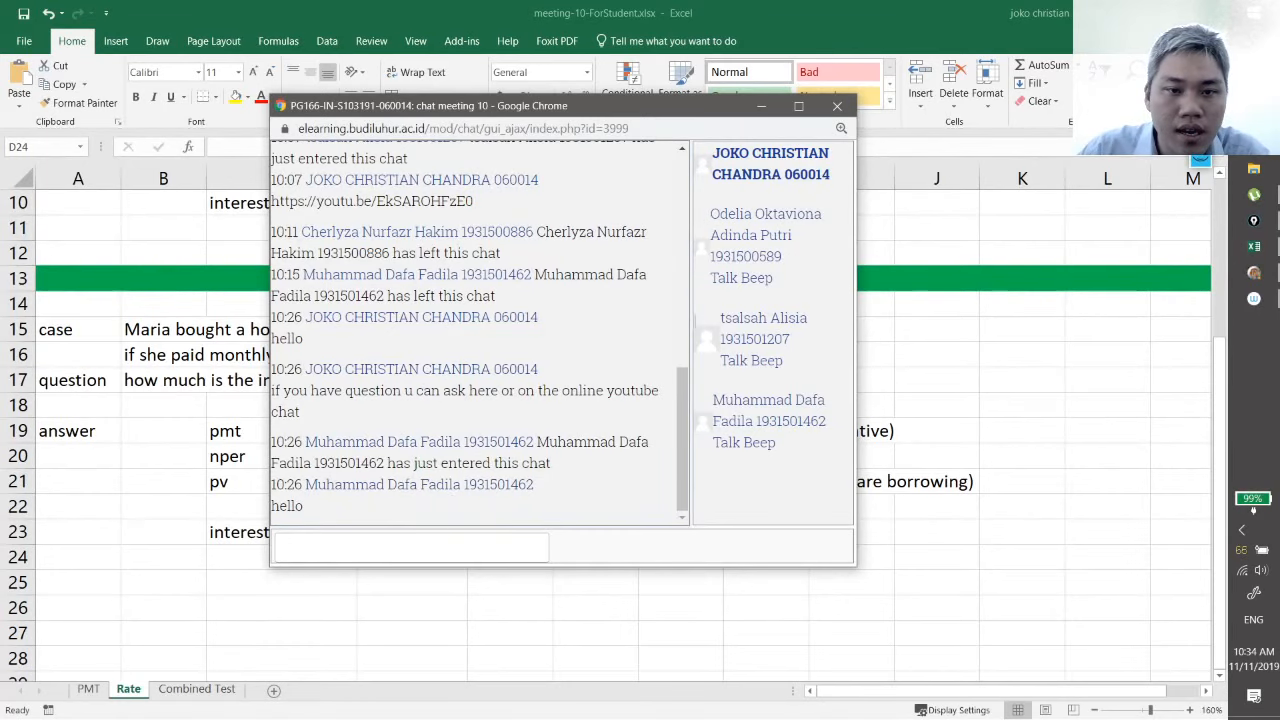
{"action": "scroll", "coordinate": [580, 409], "scroll_direction": "up", "scroll_amount": 3}
{"action": "scroll", "coordinate": [580, 409], "scroll_direction": "down", "scroll_amount": 3}
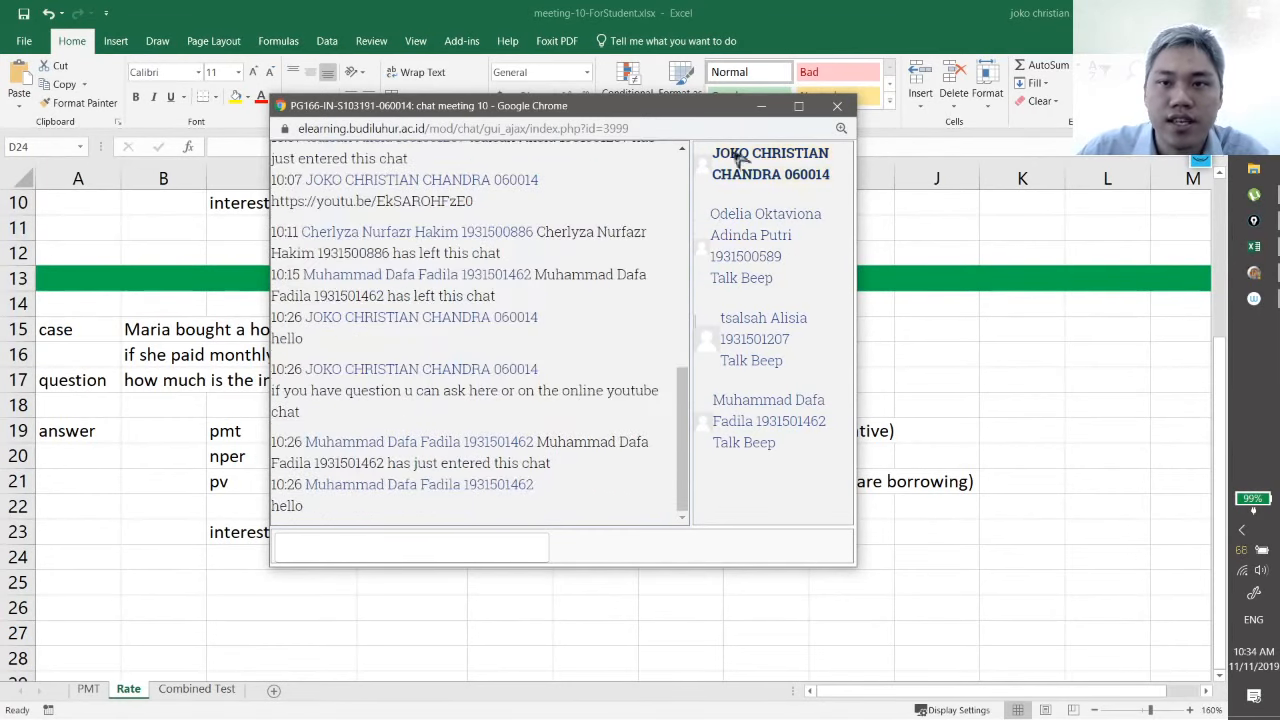
{"action": "left_click", "coordinate": [762, 108]}
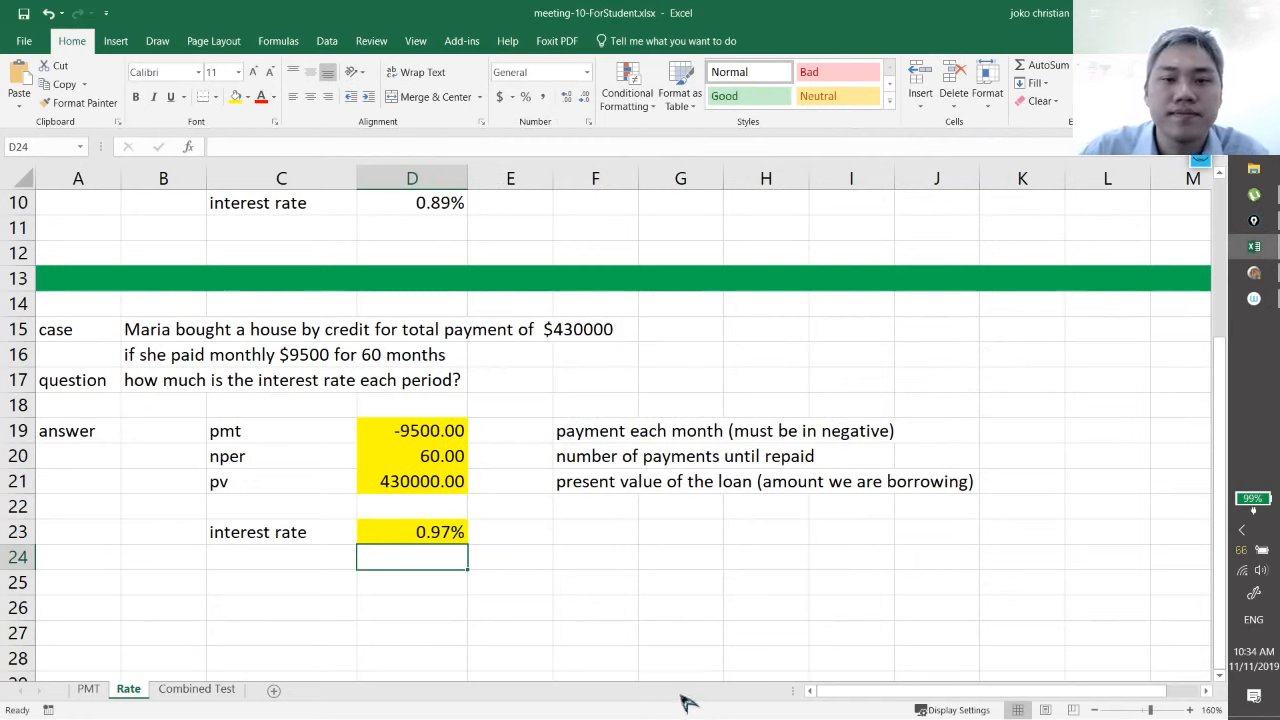
{"action": "left_click", "coordinate": [519, 573]}
{"action": "left_click", "coordinate": [545, 532]}
{"action": "scroll", "coordinate": [634, 566], "scroll_direction": "up", "scroll_amount": 3}
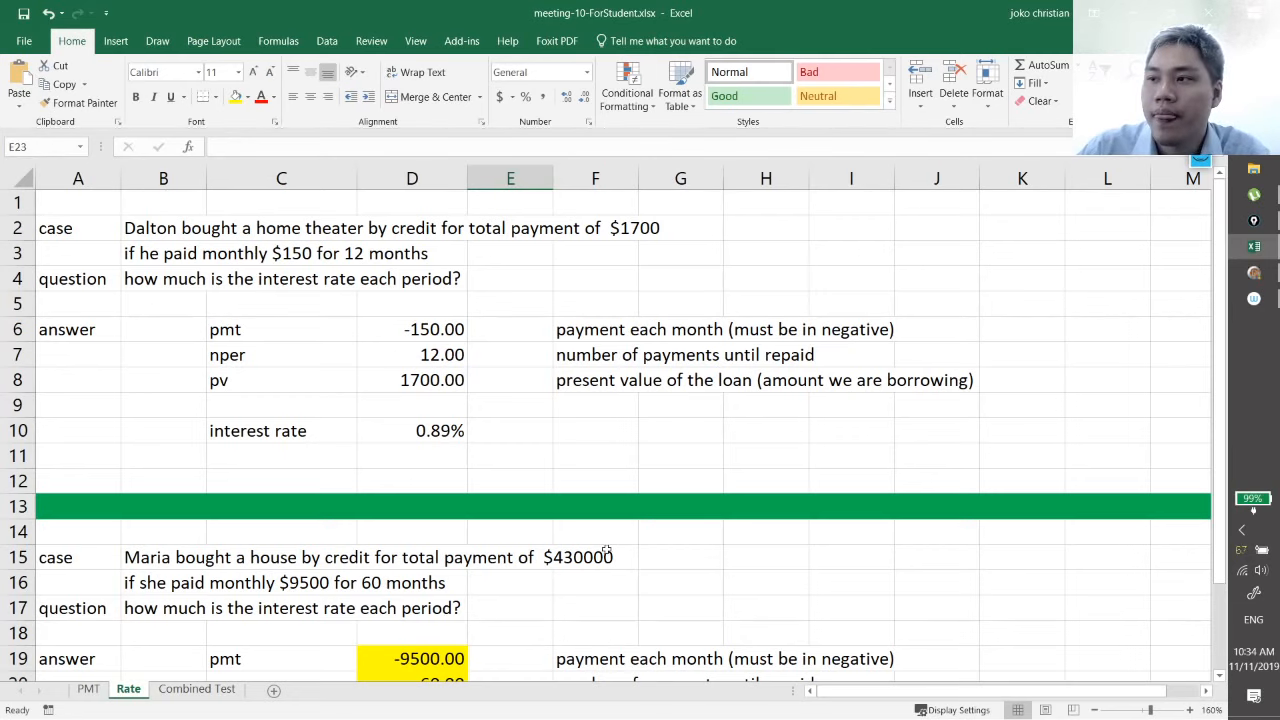
{"action": "scroll", "coordinate": [606, 549], "scroll_direction": "down", "scroll_amount": 1}
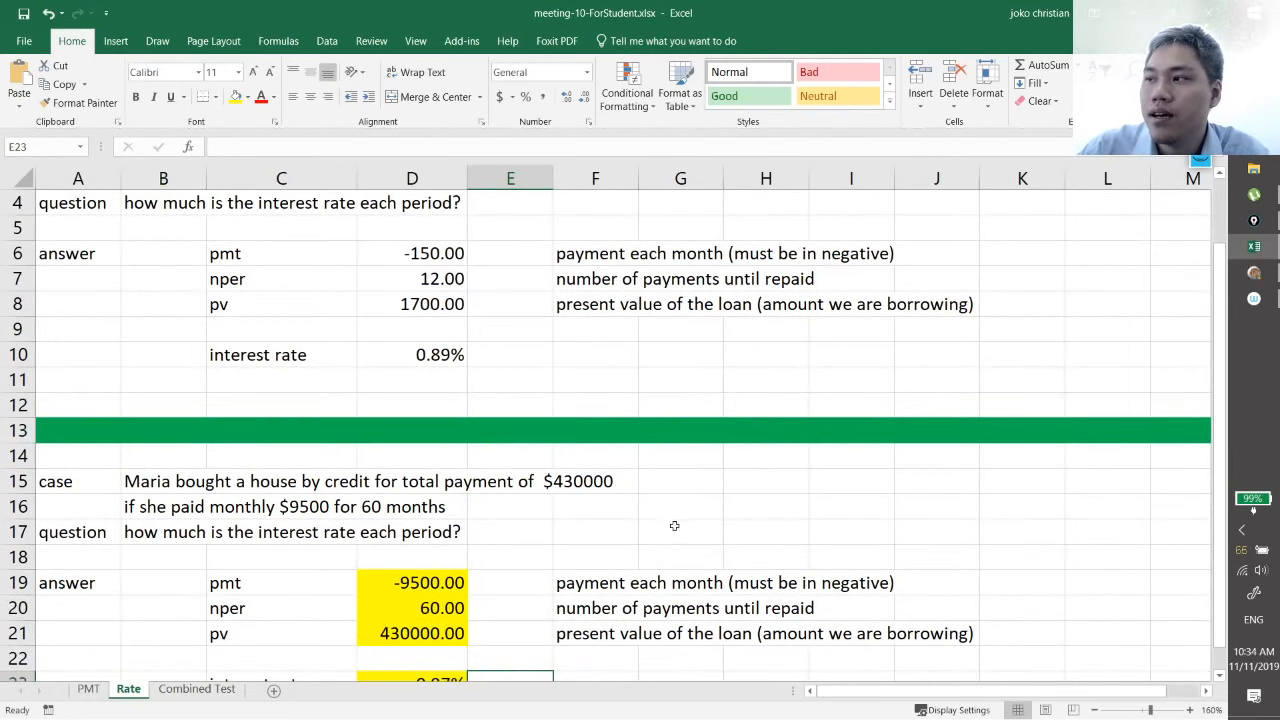
{"action": "scroll", "coordinate": [676, 530], "scroll_direction": "down", "scroll_amount": 6}
{"action": "scroll", "coordinate": [680, 534], "scroll_direction": "up", "scroll_amount": 5}
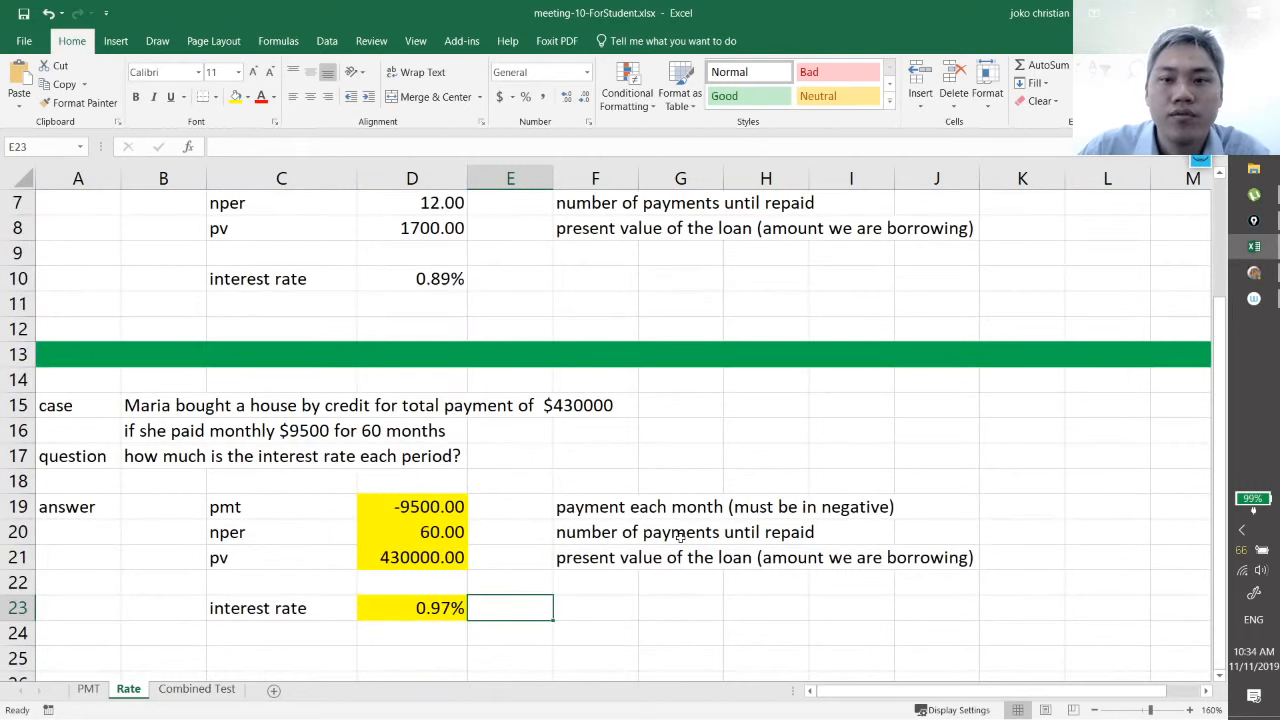
Step: Open the Combined Test sheet and read the case's salary, rent, bills and food expense lines in B2:B6
{"action": "left_click", "coordinate": [205, 692]}
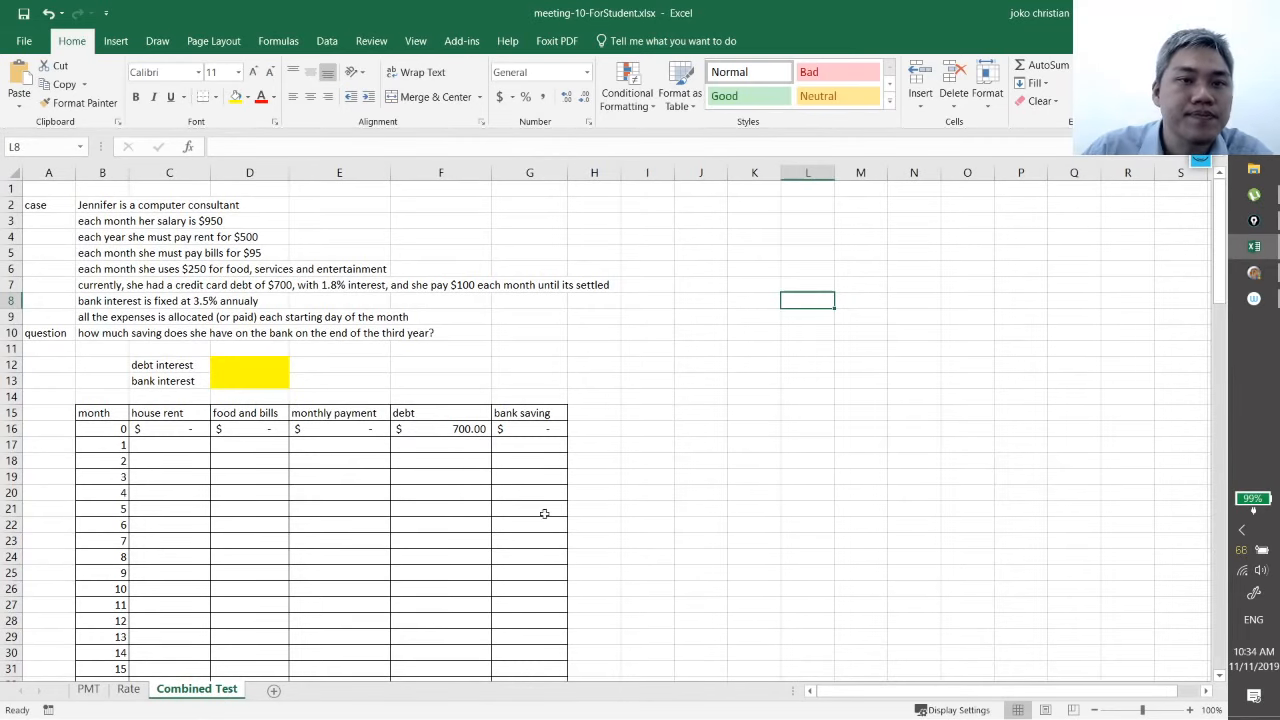
{"action": "scroll", "coordinate": [649, 499], "scroll_direction": "up", "scroll_amount": 6, "text": "ctrl"}
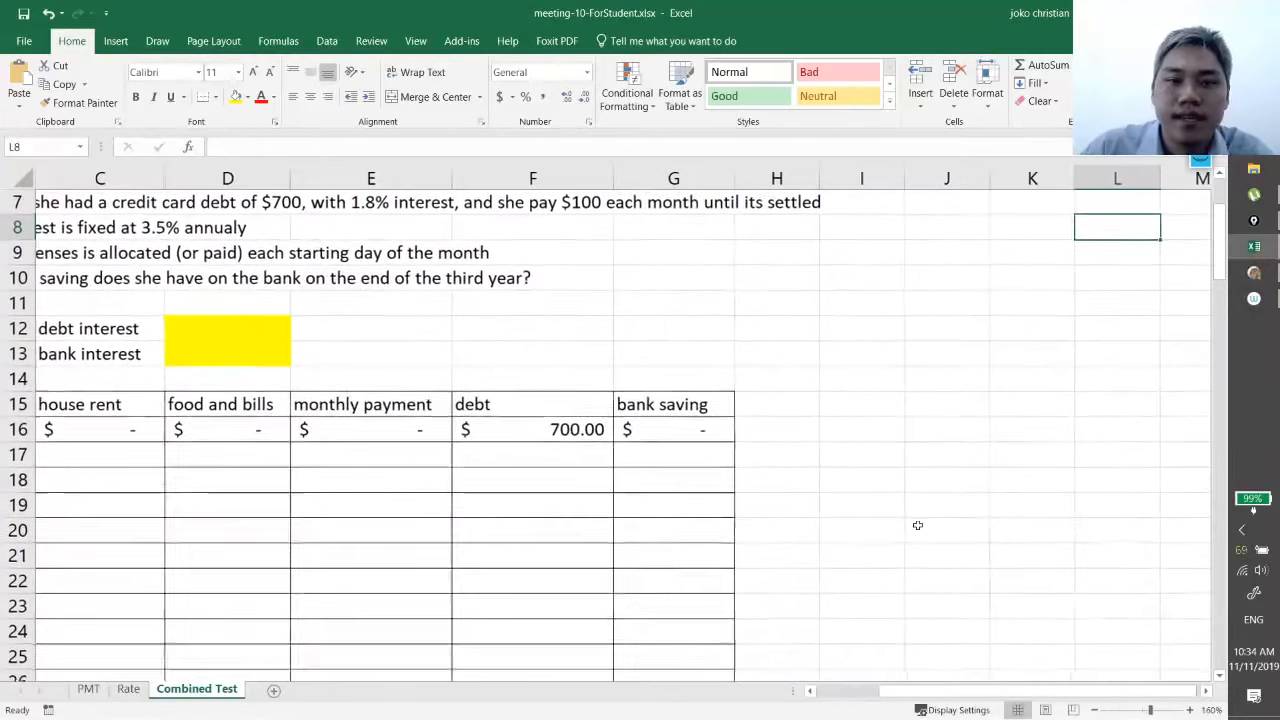
{"action": "left_click_drag", "start_coordinate": [919, 692], "coordinate": [824, 697]}
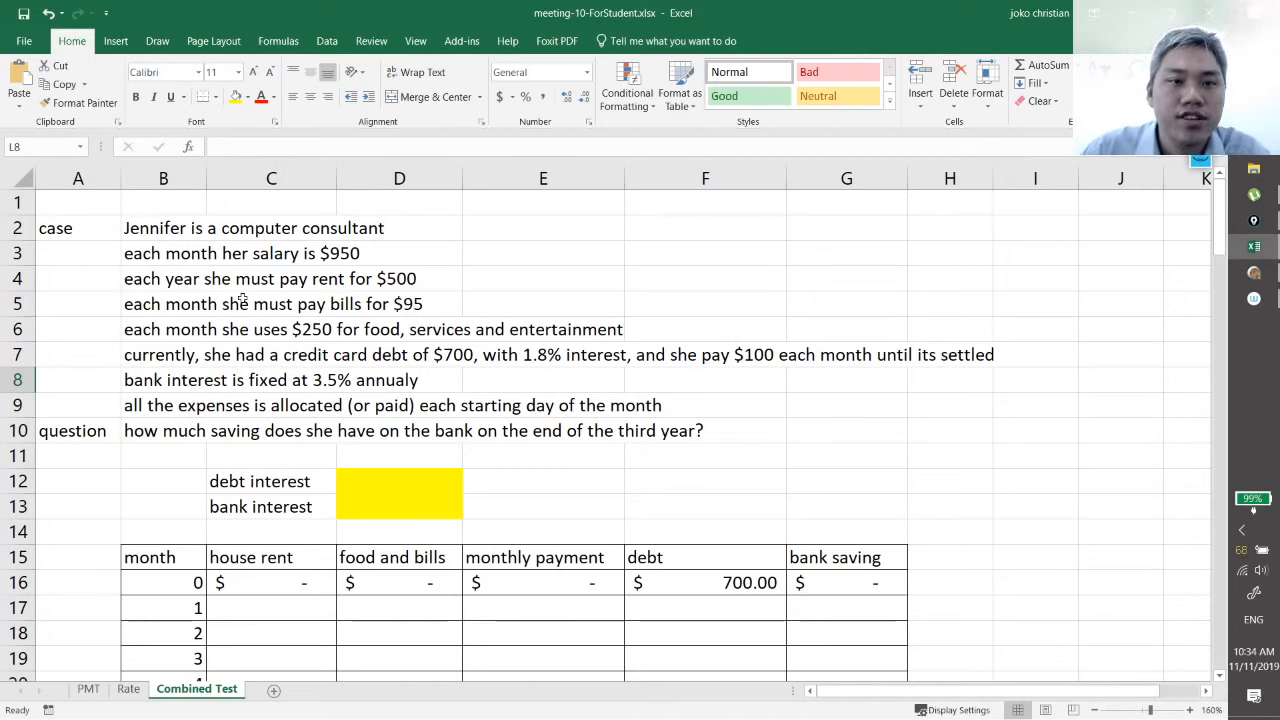
{"action": "left_click", "coordinate": [170, 231]}
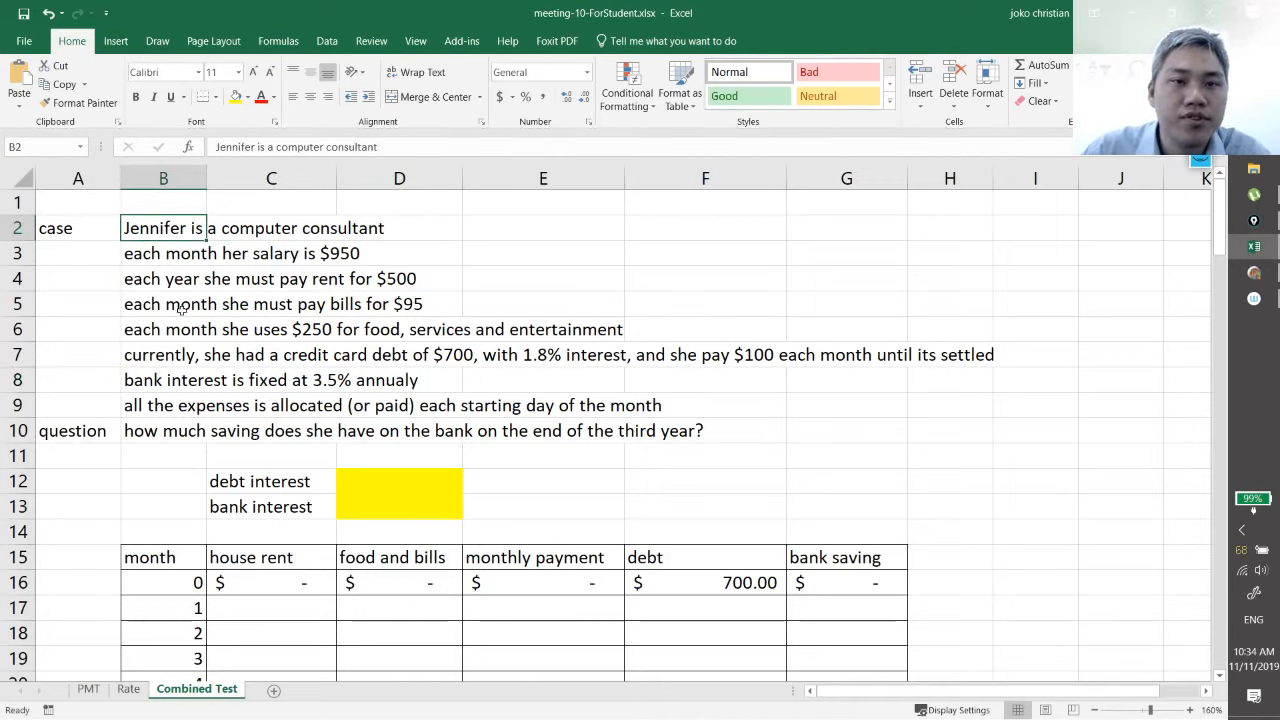
{"action": "left_click", "coordinate": [158, 257]}
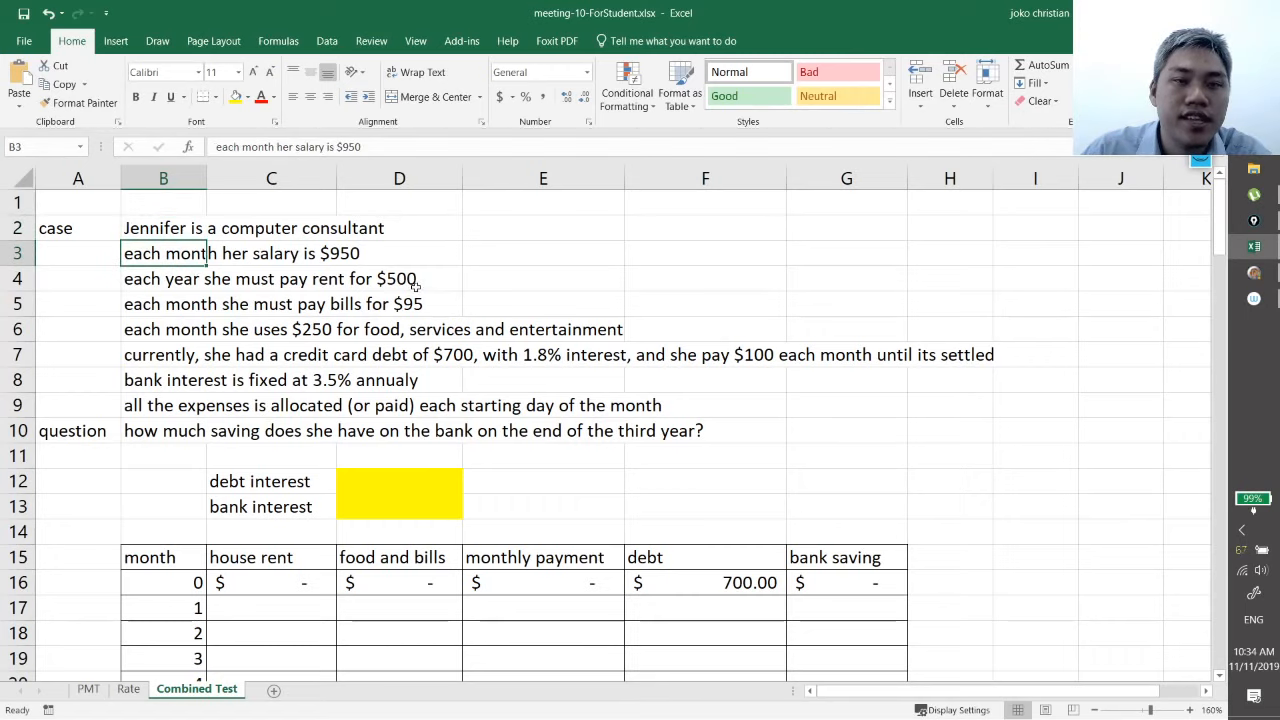
{"action": "left_click", "coordinate": [187, 277]}
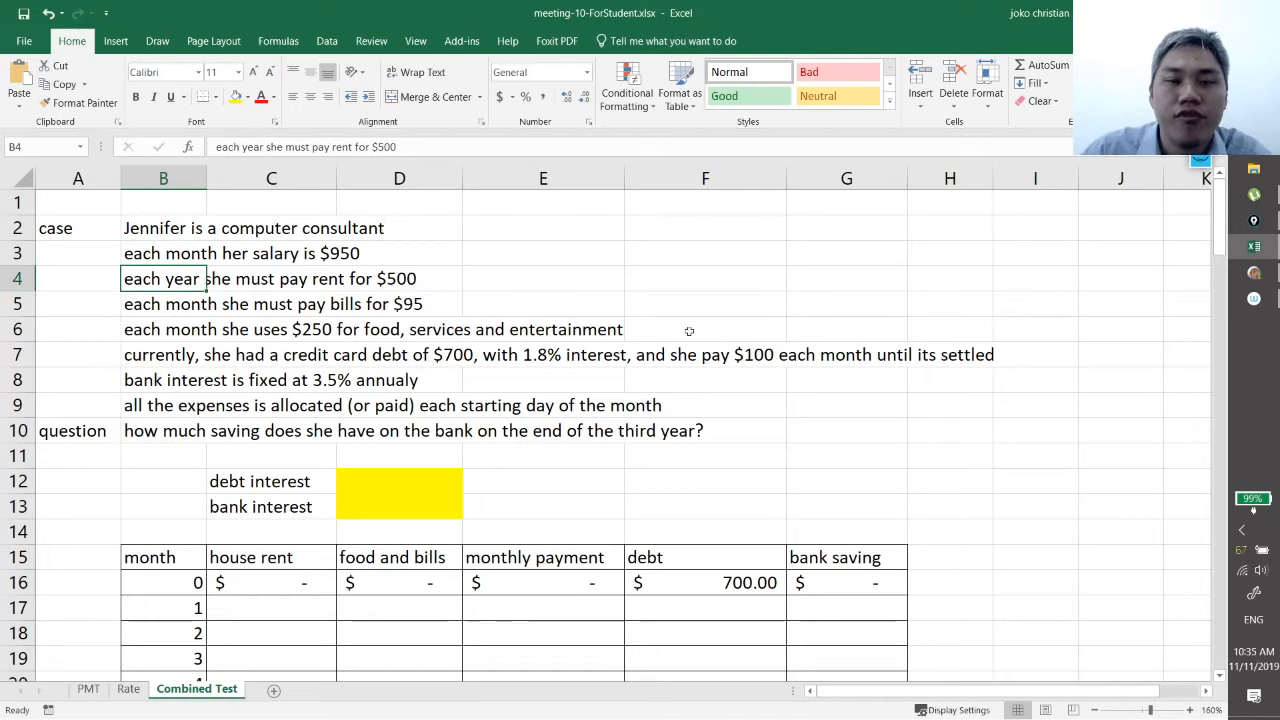
{"action": "left_click", "coordinate": [178, 308]}
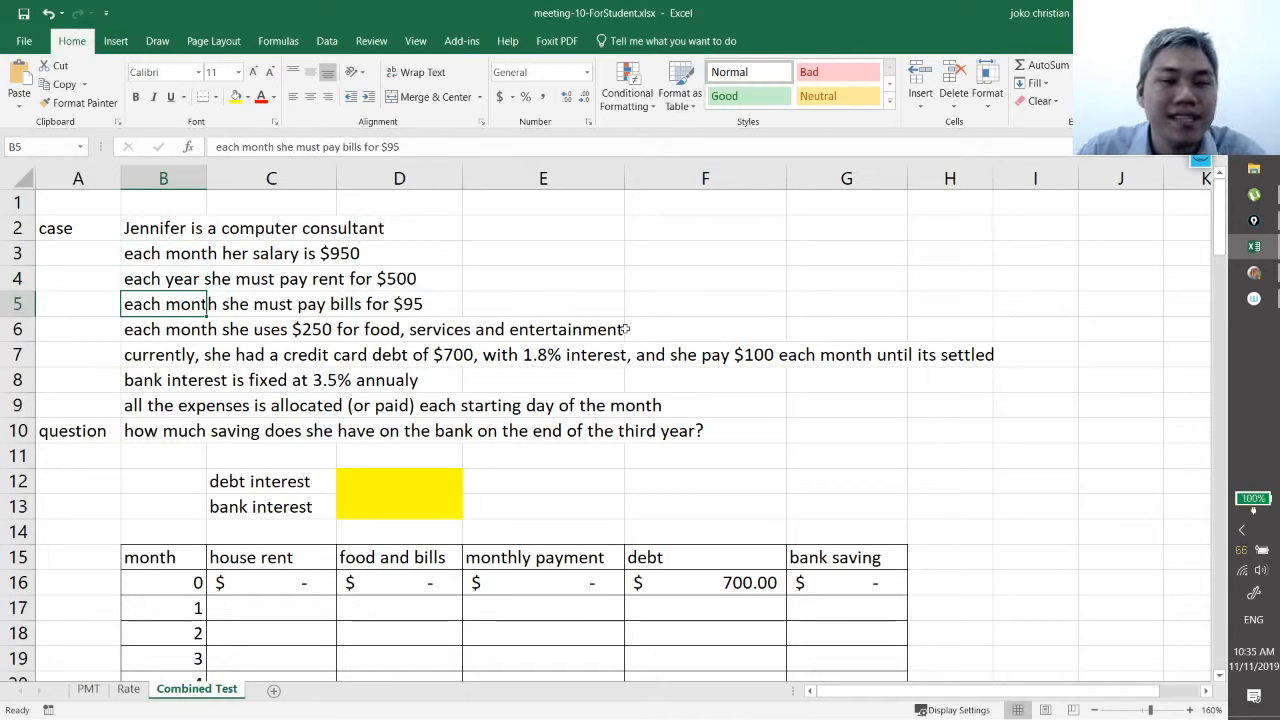
{"action": "left_click", "coordinate": [156, 330]}
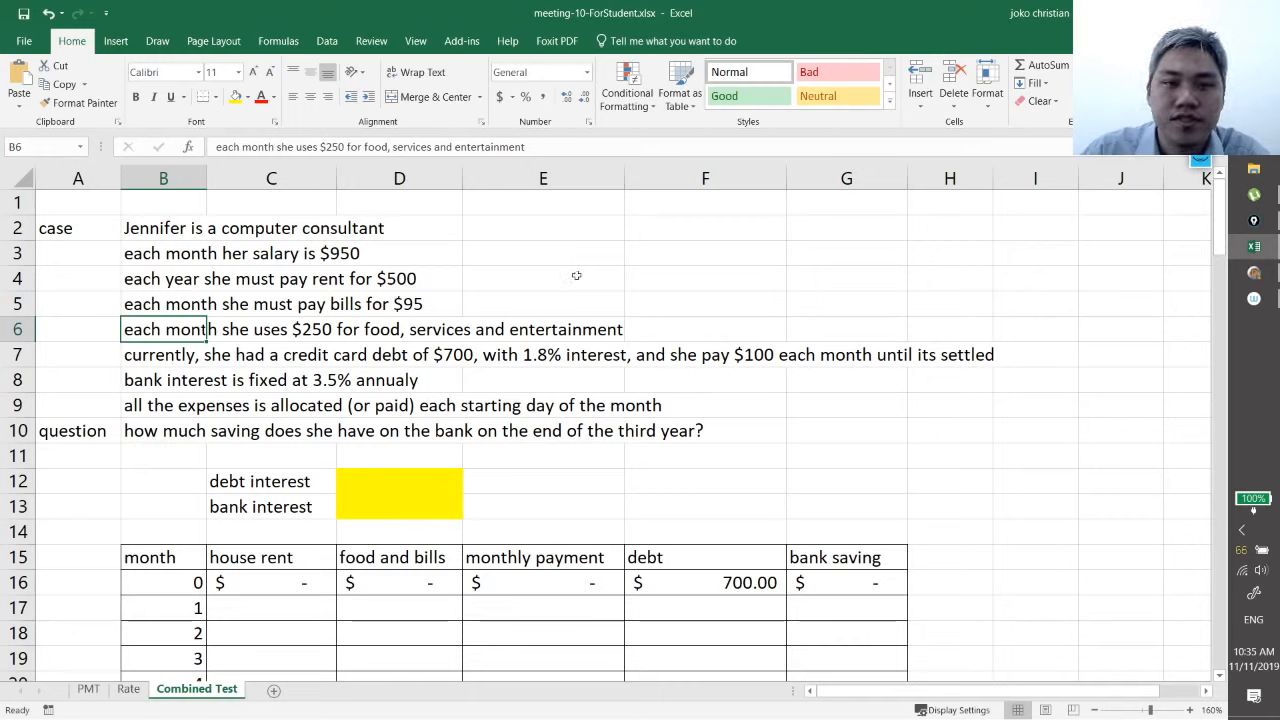
{"action": "left_click_drag", "start_coordinate": [158, 280], "coordinate": [153, 328]}
{"action": "left_click", "coordinate": [153, 255]}
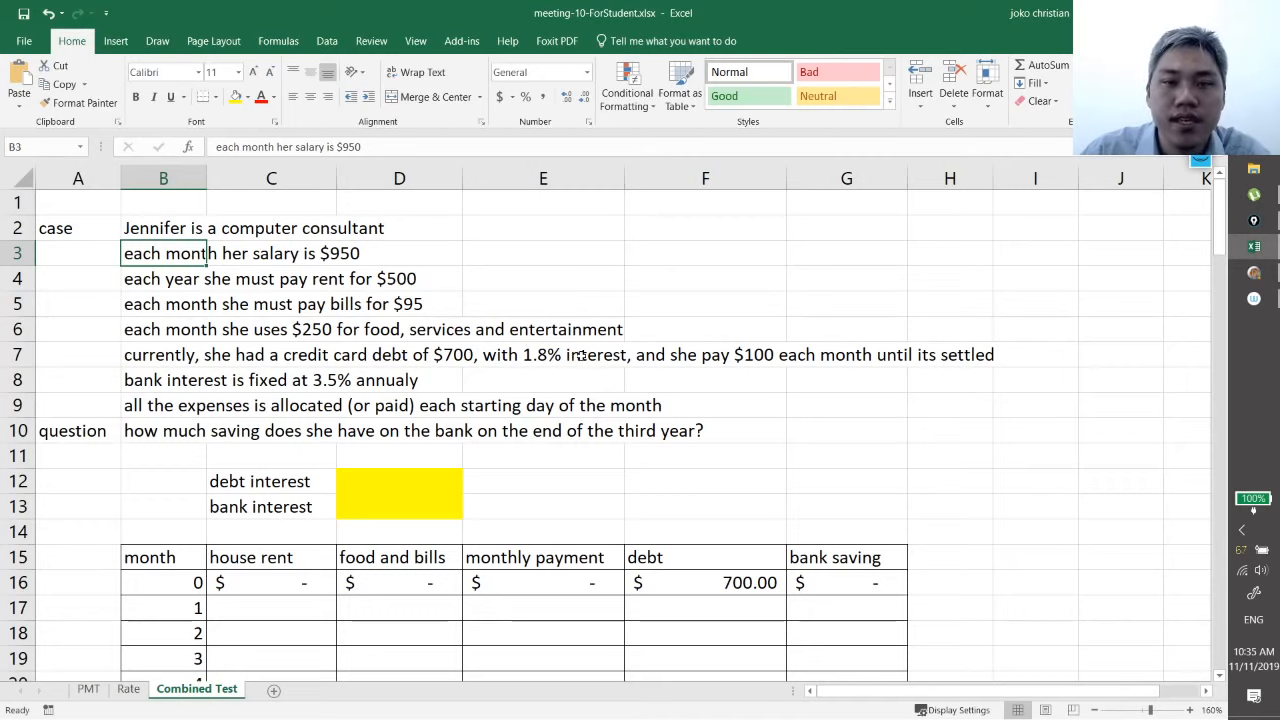
Step: Insert "monthly" after "1.8% interest" in the credit card debt line in B7
{"action": "left_click", "coordinate": [177, 358]}
{"action": "double_click", "coordinate": [177, 358]}
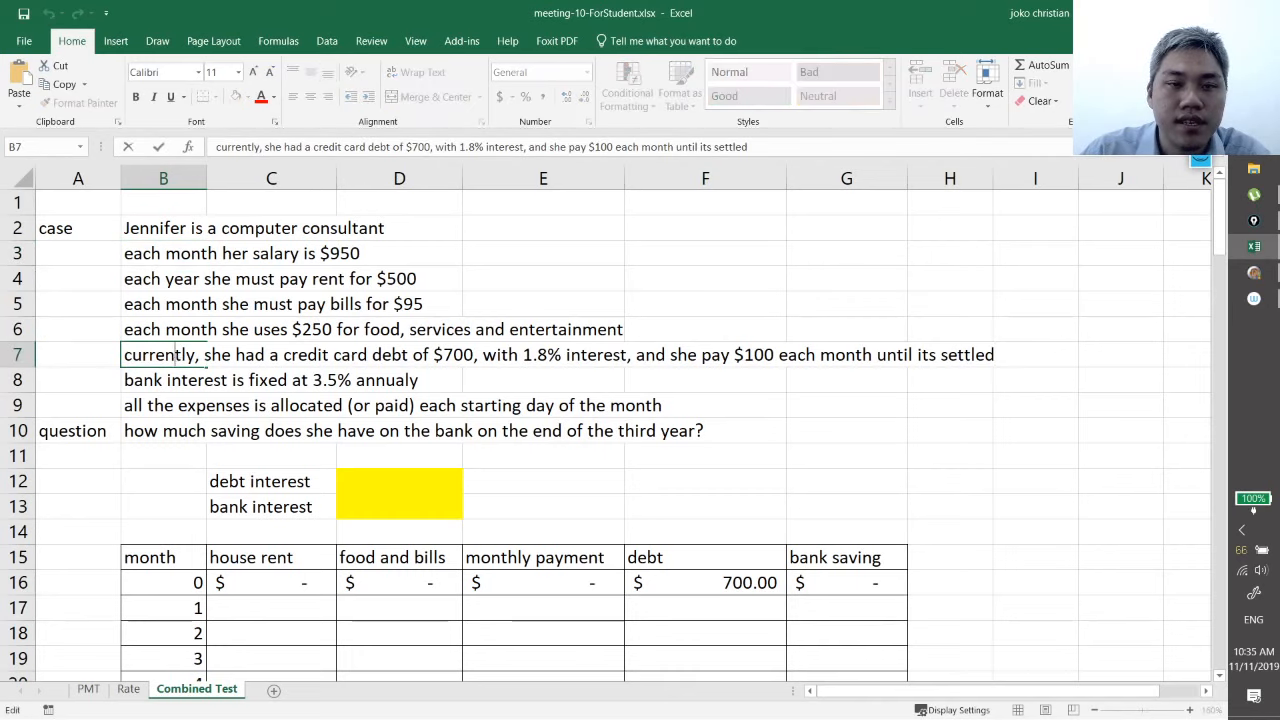
{"action": "key", "text": "Left"}
{"action": "key", "text": "Left"}
{"action": "key", "text": "Left"}
{"action": "key", "text": "Left"}
{"action": "key", "text": "Left"}
{"action": "key", "text": "Left"}
{"action": "key", "text": "Left"}
{"action": "key", "text": "Left"}
{"action": "key", "text": "Left"}
{"action": "key", "text": "Left"}
{"action": "key", "text": "Left"}
{"action": "key", "text": "Left"}
{"action": "key", "text": "Left"}
{"action": "key", "text": "Left"}
{"action": "key", "text": "Left"}
{"action": "key", "text": "Left"}
{"action": "key", "text": "Left"}
{"action": "key", "text": "Left"}
{"action": "key", "text": "Left"}
{"action": "key", "text": "Left"}
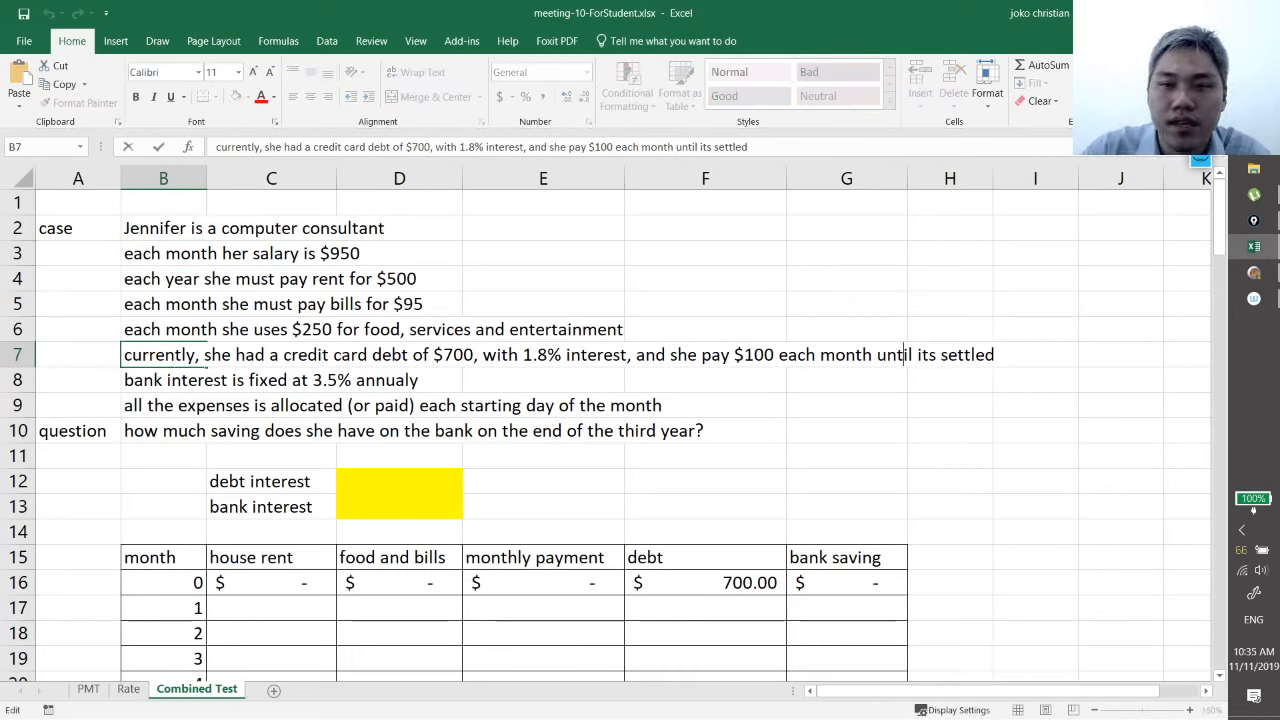
{"action": "key", "text": "Right"}
{"action": "key", "text": "Right"}
{"action": "key", "text": "Right"}
{"action": "key", "text": "Right"}
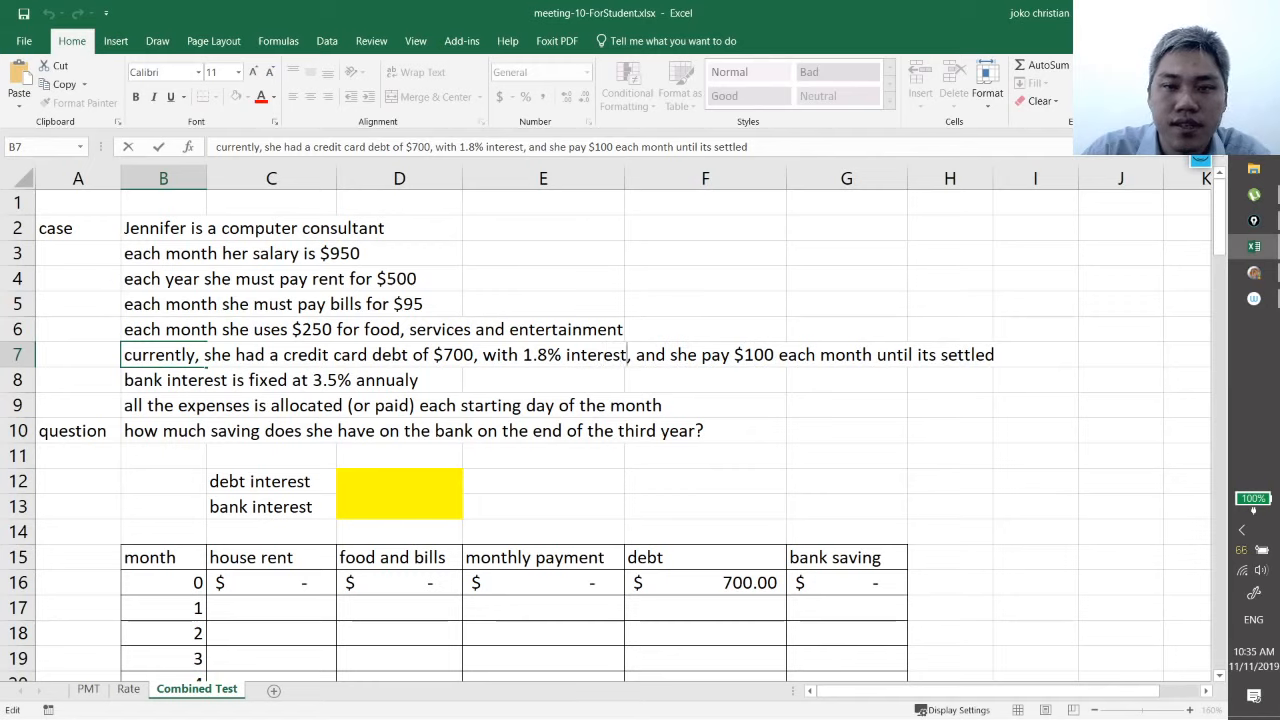
{"action": "type", "text": "monthl"}
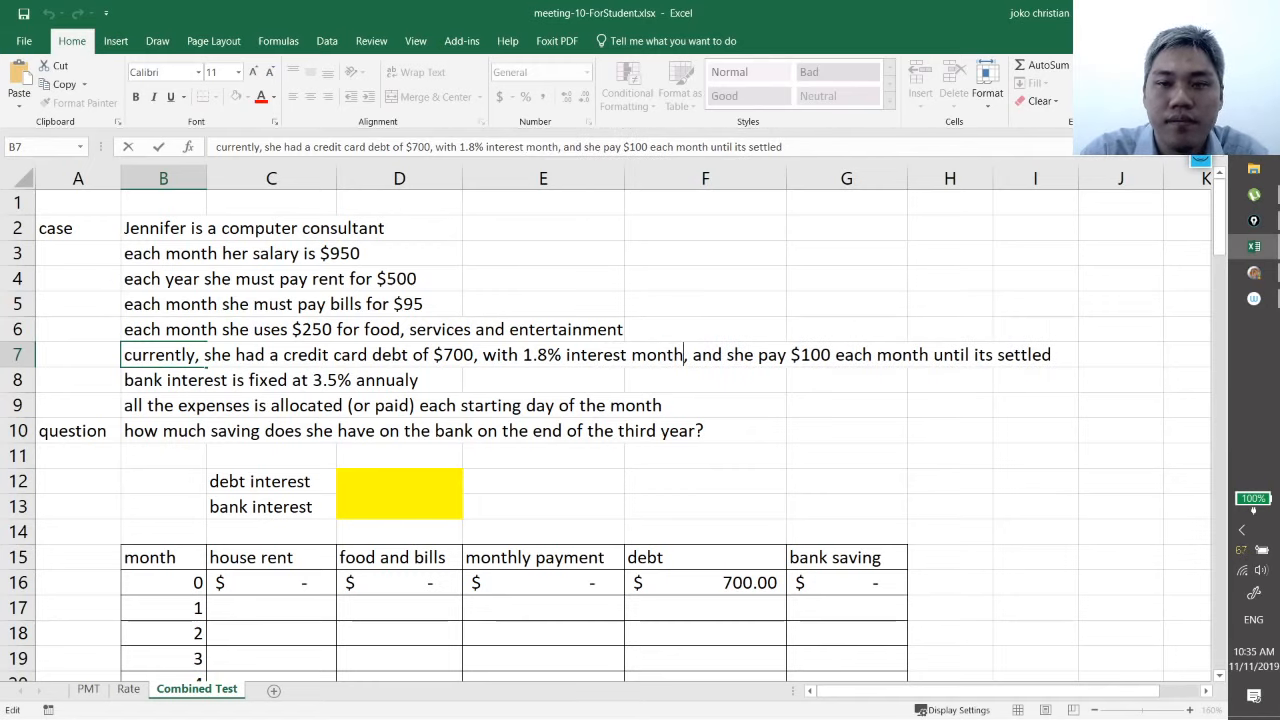
{"action": "type", "text": "y"}
{"action": "key", "text": "Return"}
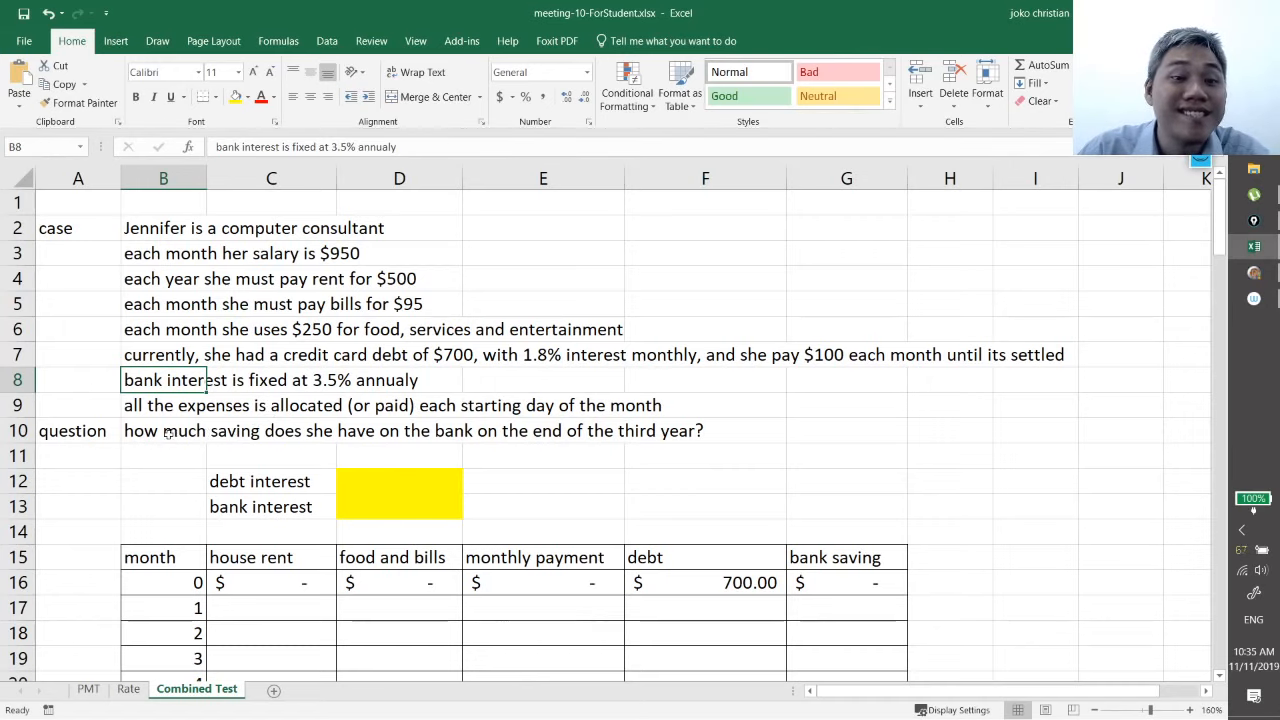
Step: Enter 1.8% as the debt interest in D12
{"action": "left_click", "coordinate": [171, 434]}
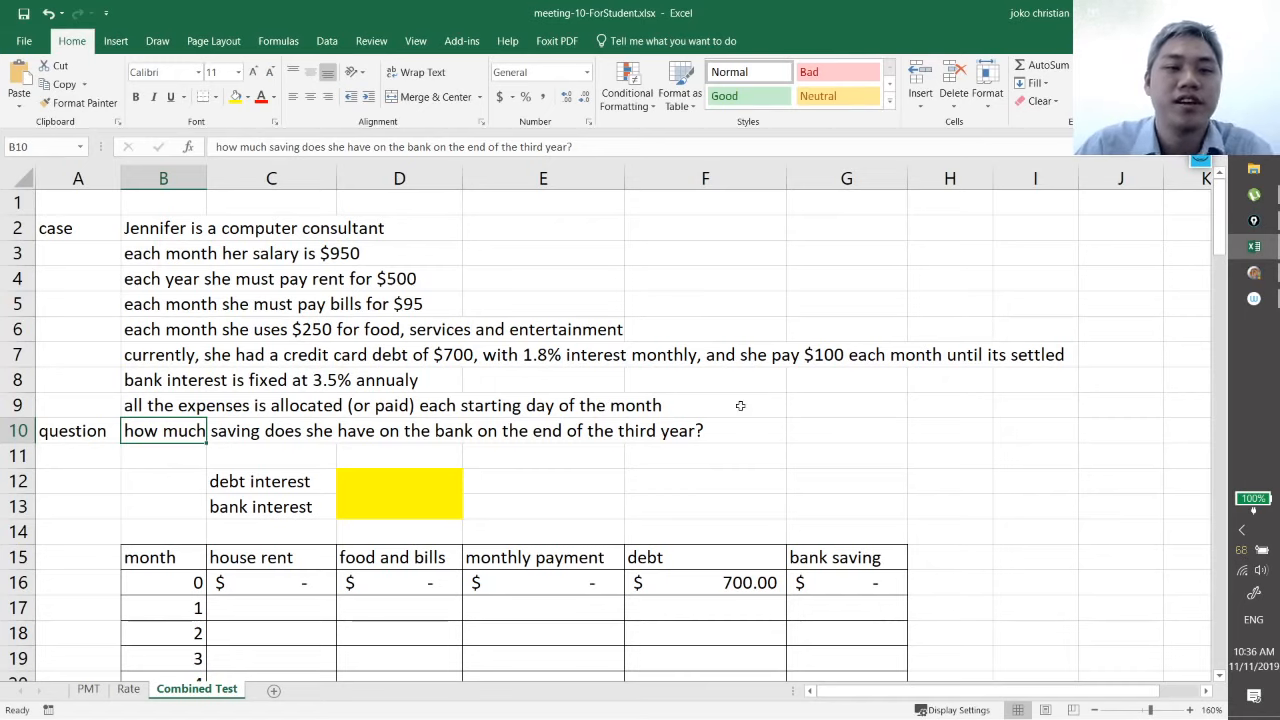
{"action": "left_click", "coordinate": [429, 489]}
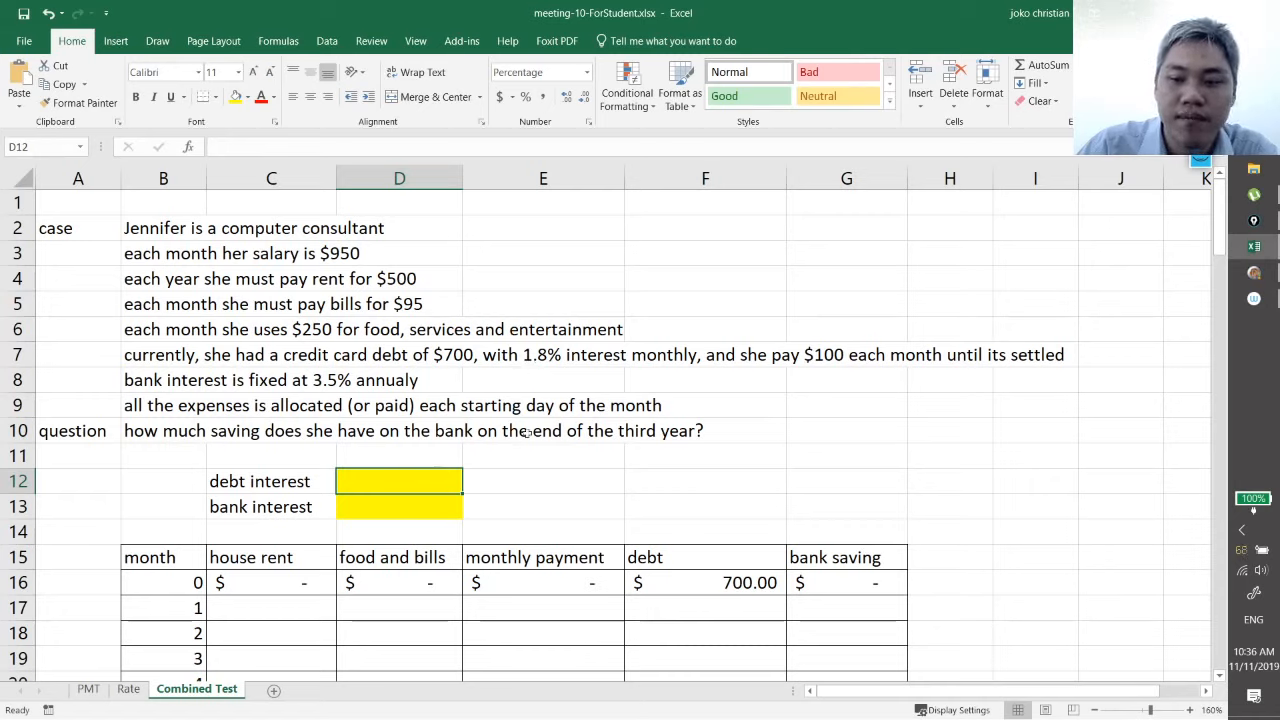
{"action": "type", "text": "1.8"}
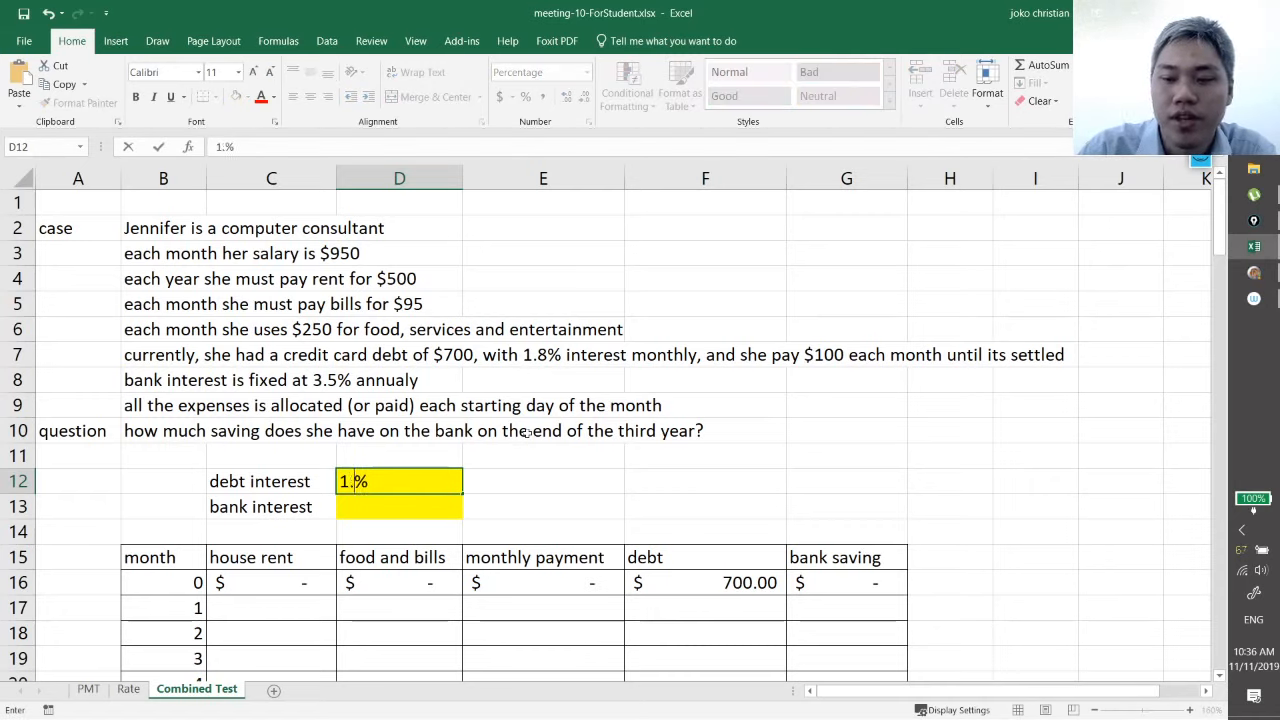
{"action": "key", "text": "Return"}
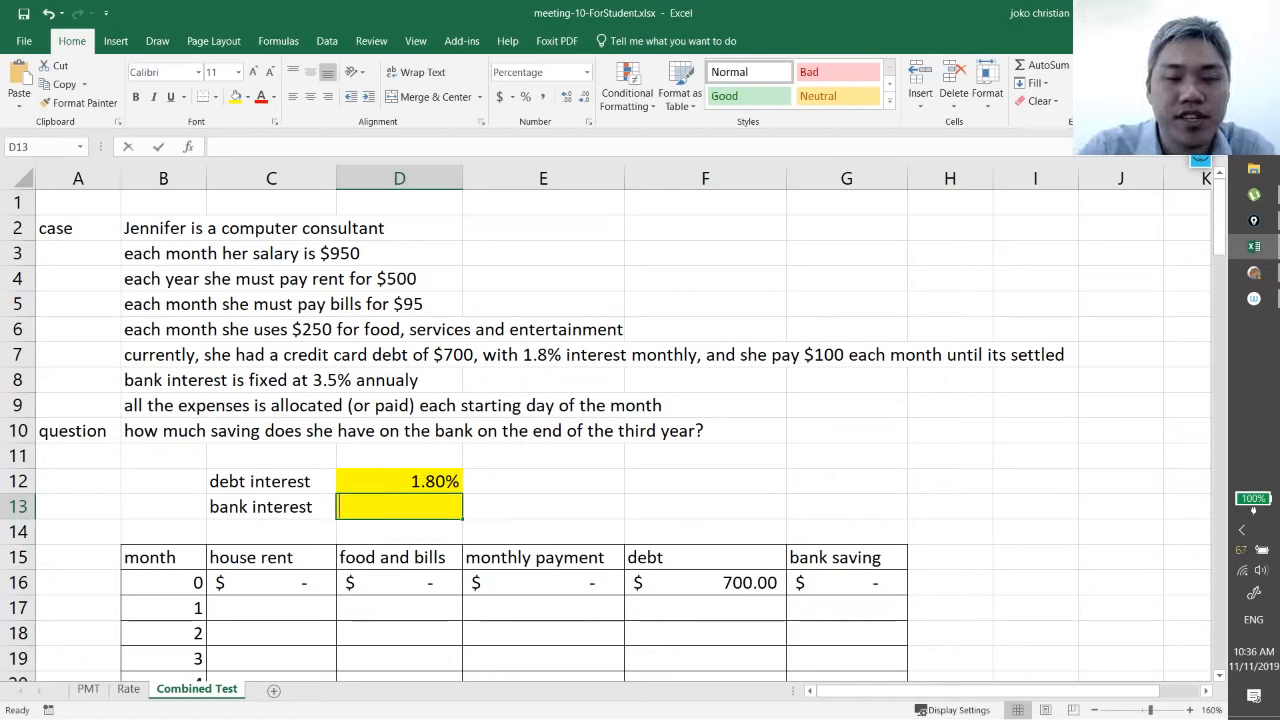
Step: Calculate the monthly bank interest in D13 with =3.5%/12
{"action": "type", "text": "=3.5"}
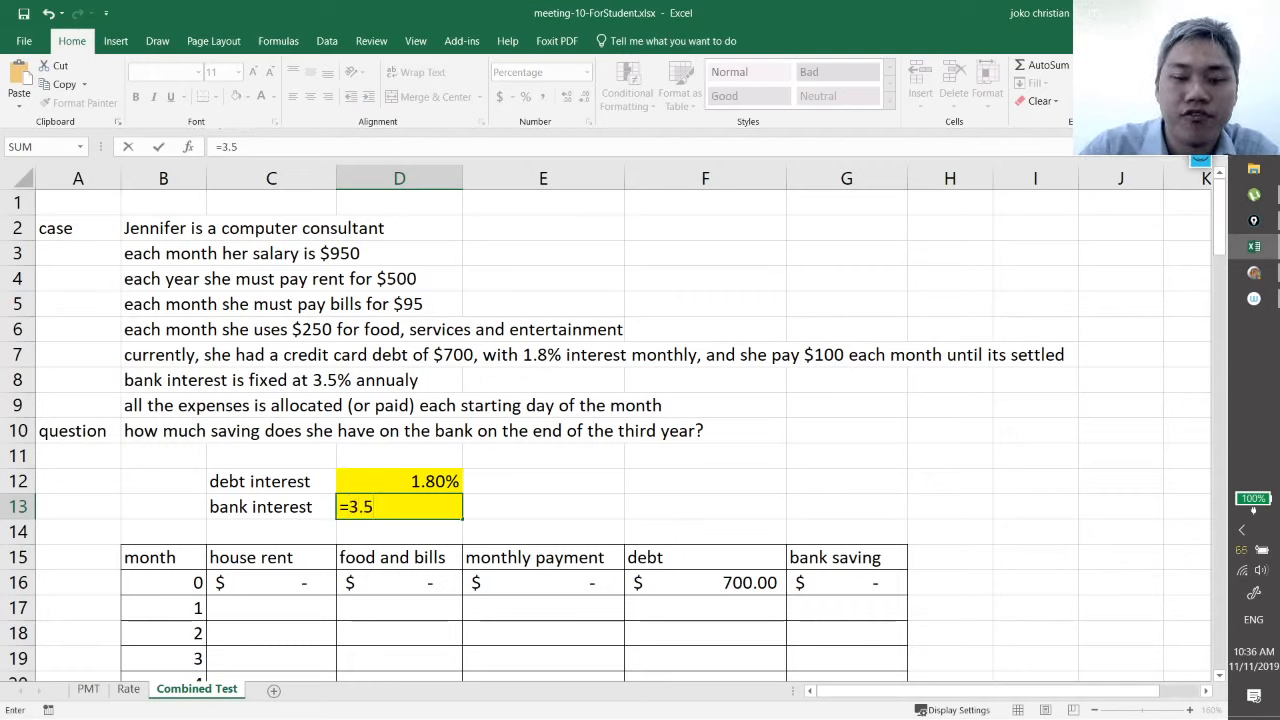
{"action": "type", "text": "12"}
{"action": "key", "text": "Return"}
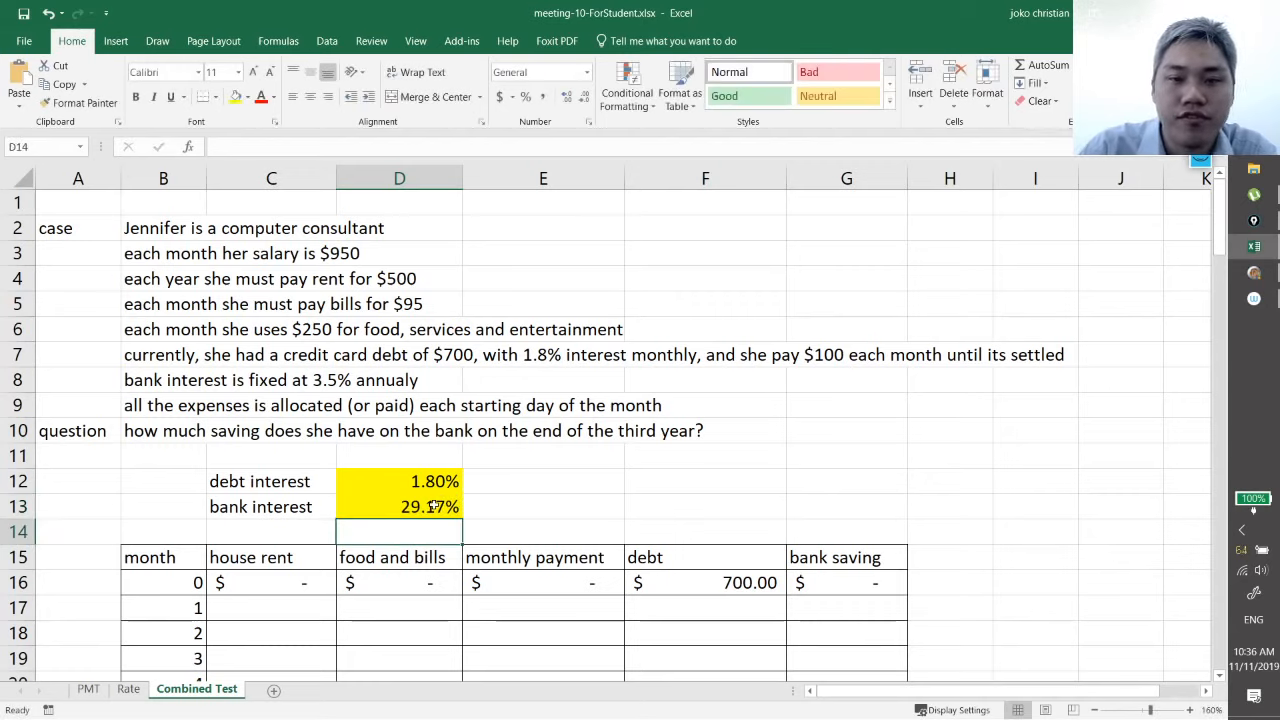
{"action": "left_click", "coordinate": [340, 506]}
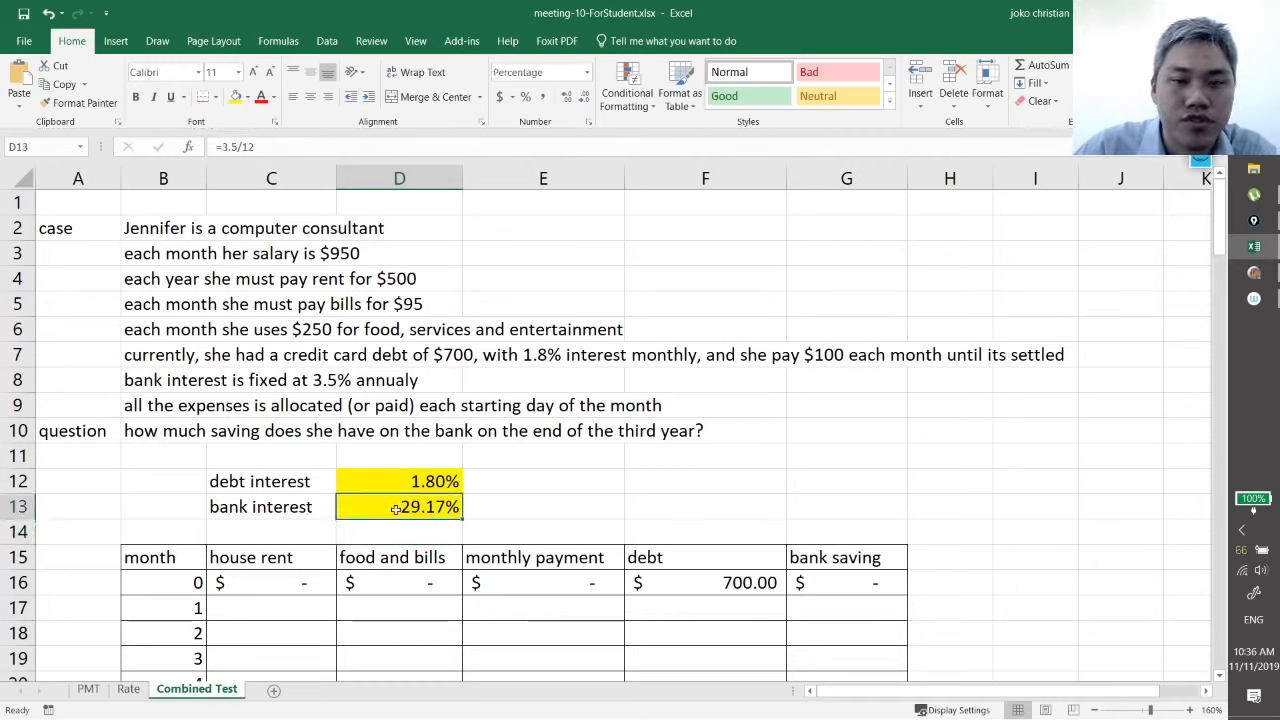
{"action": "double_click", "coordinate": [350, 510]}
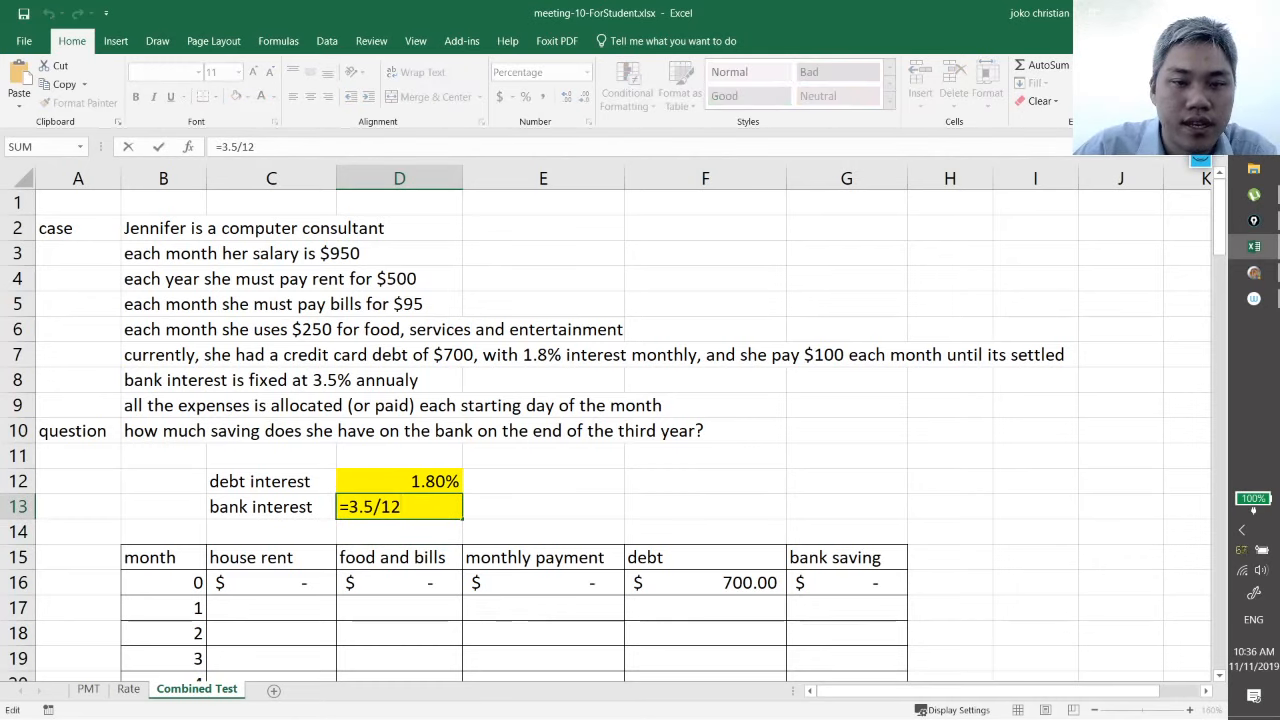
{"action": "type", "text": "%"}
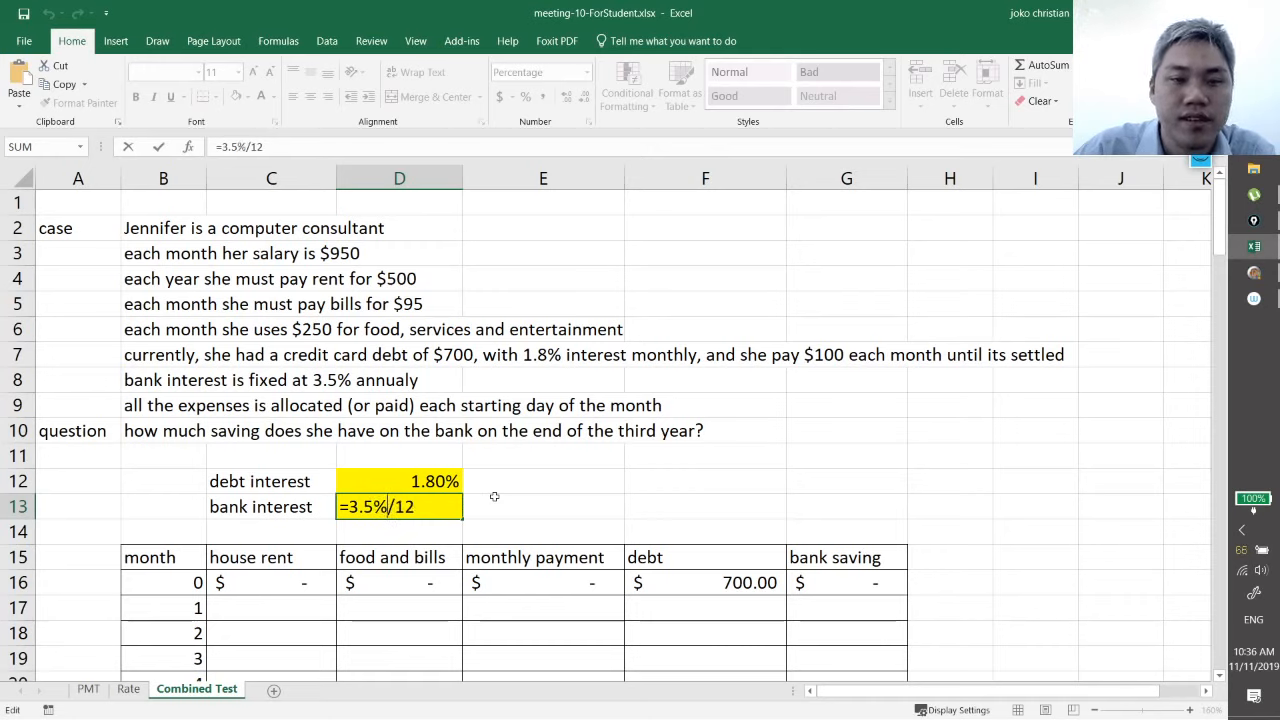
{"action": "key", "text": "Return"}
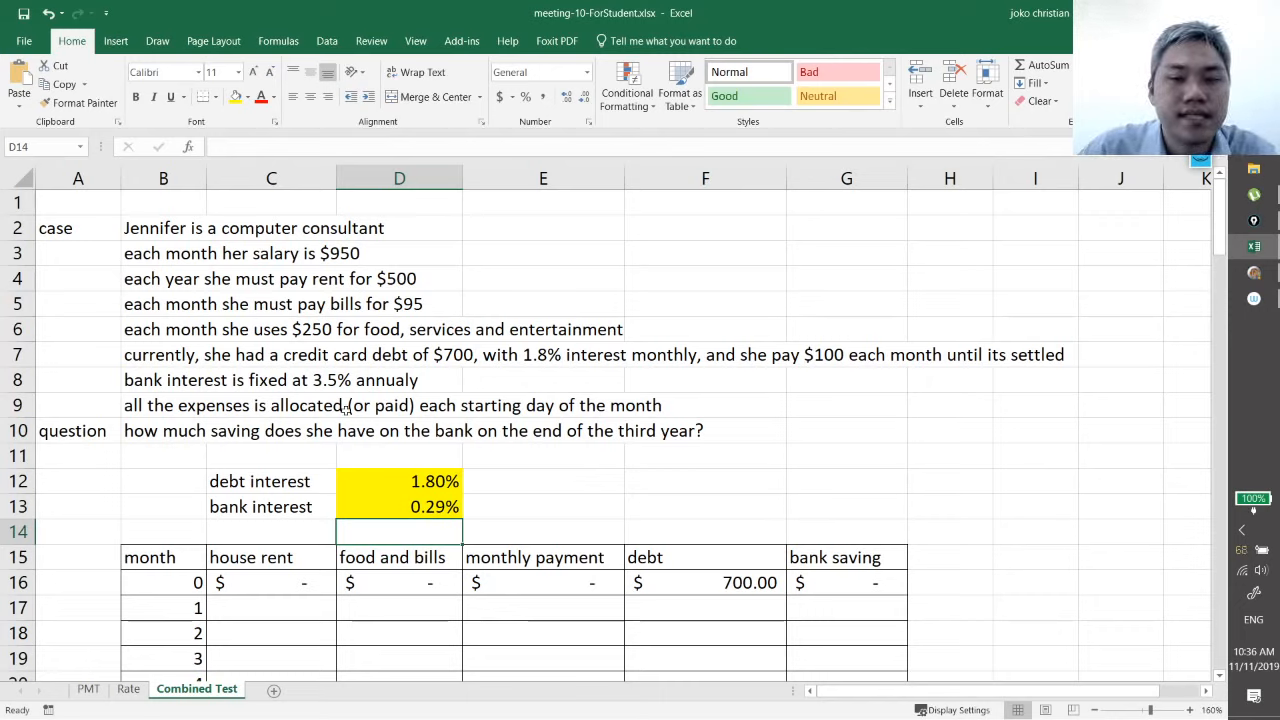
Step: Compare the monthly schedule and its starting debt in F16 with the case's payment terms
{"action": "left_click", "coordinate": [700, 580]}
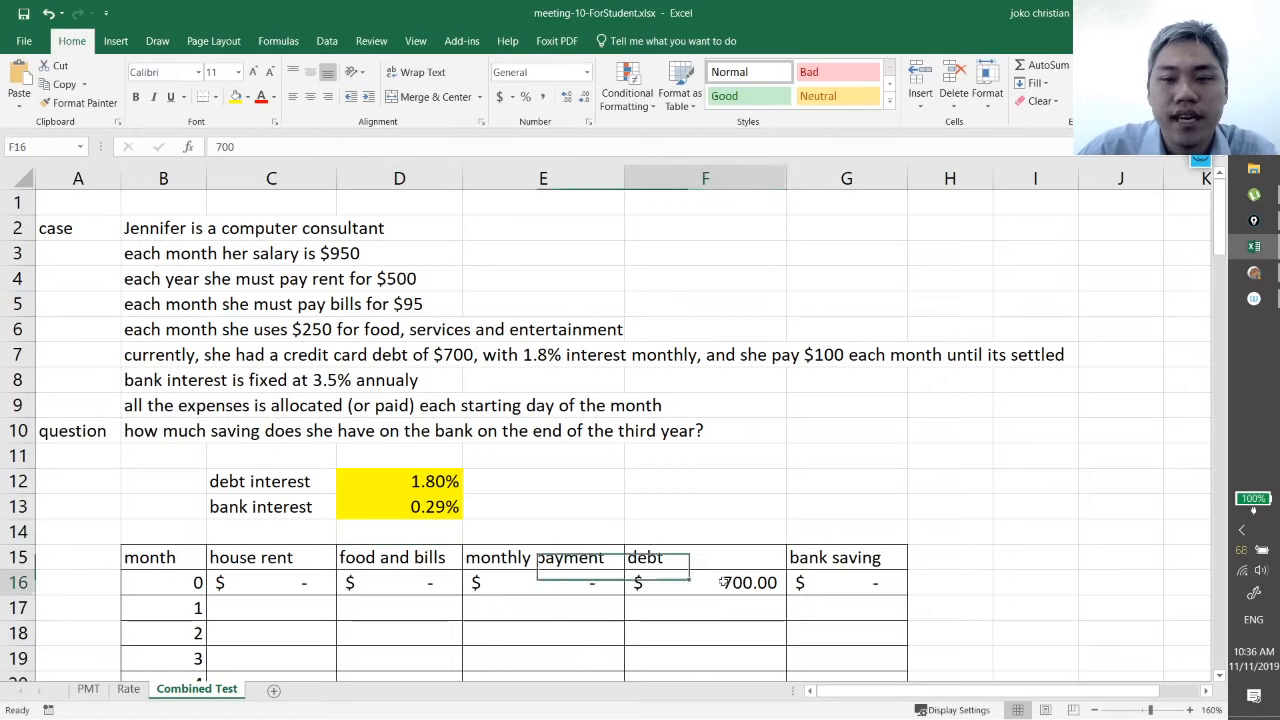
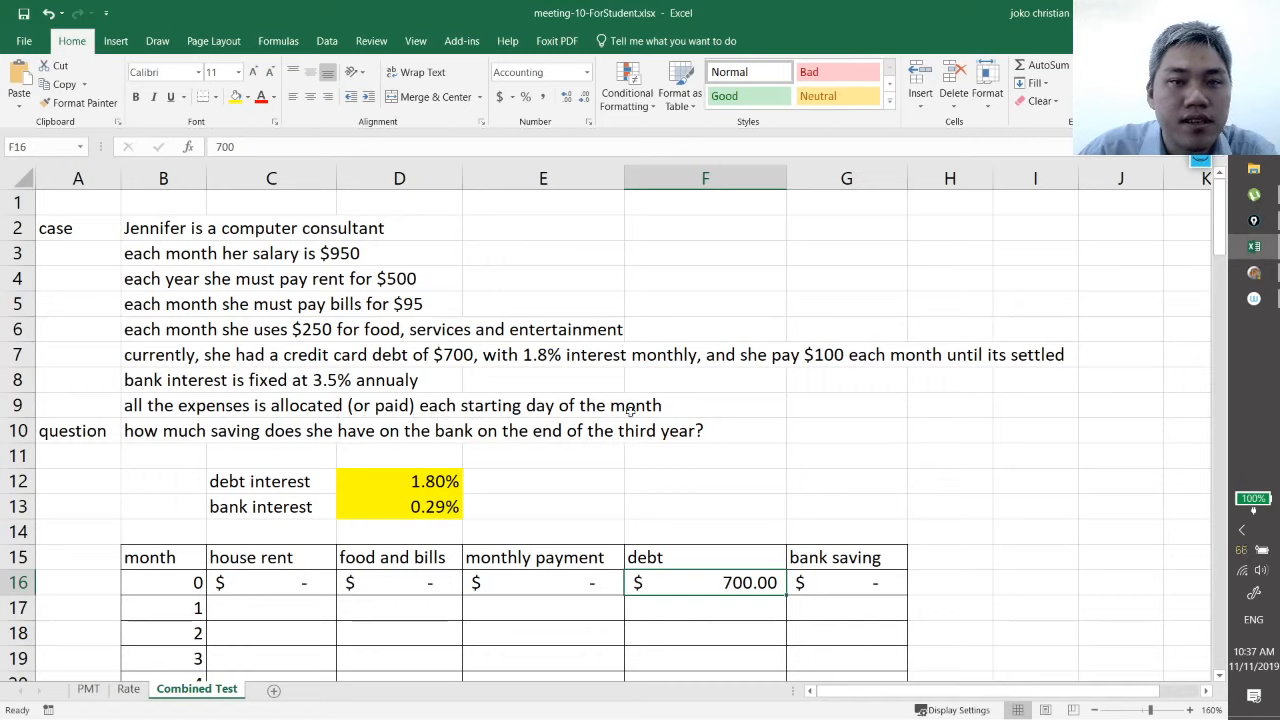
{"action": "scroll", "coordinate": [225, 370], "scroll_direction": "down", "scroll_amount": 1}
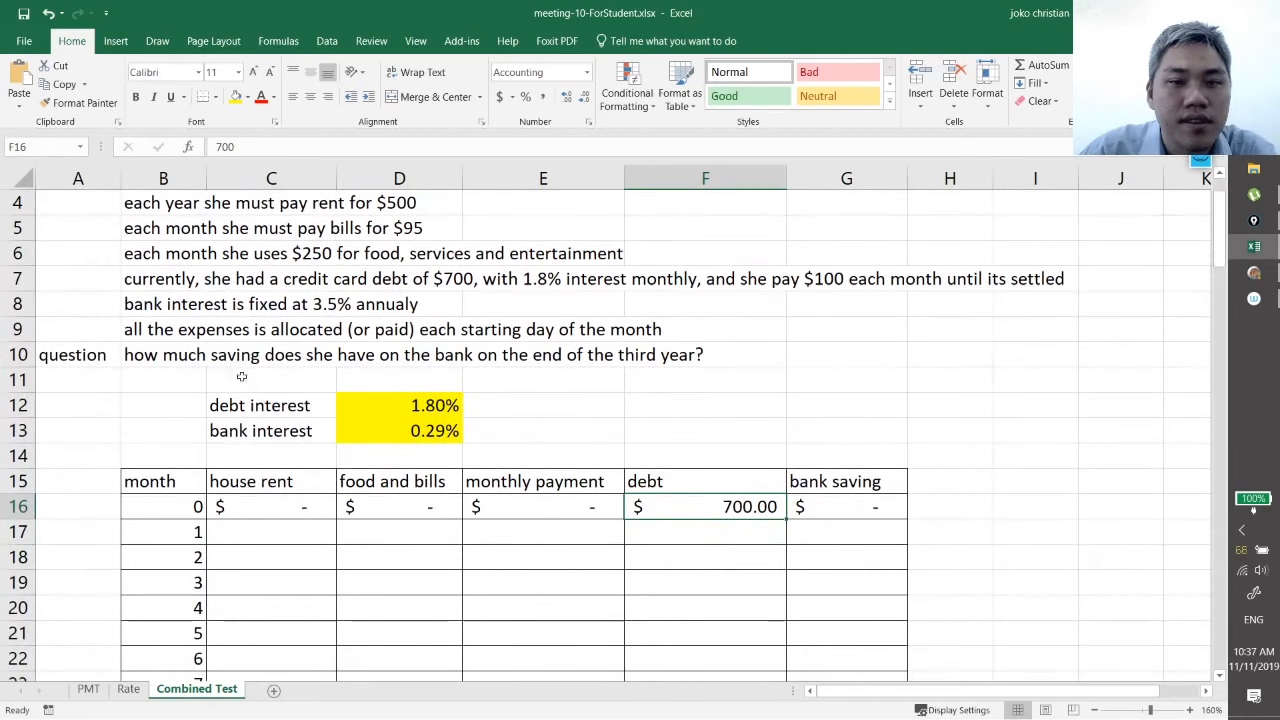
{"action": "scroll", "coordinate": [263, 400], "scroll_direction": "up", "scroll_amount": 1}
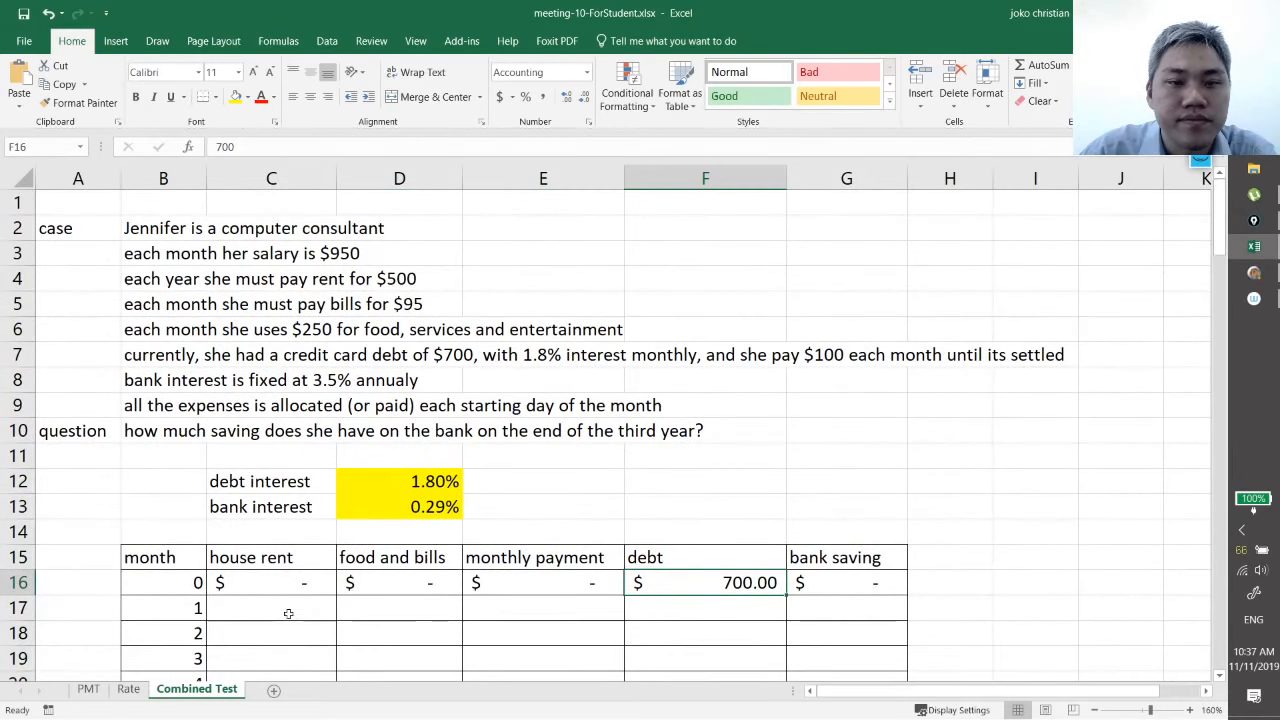
{"action": "left_click", "coordinate": [288, 613]}
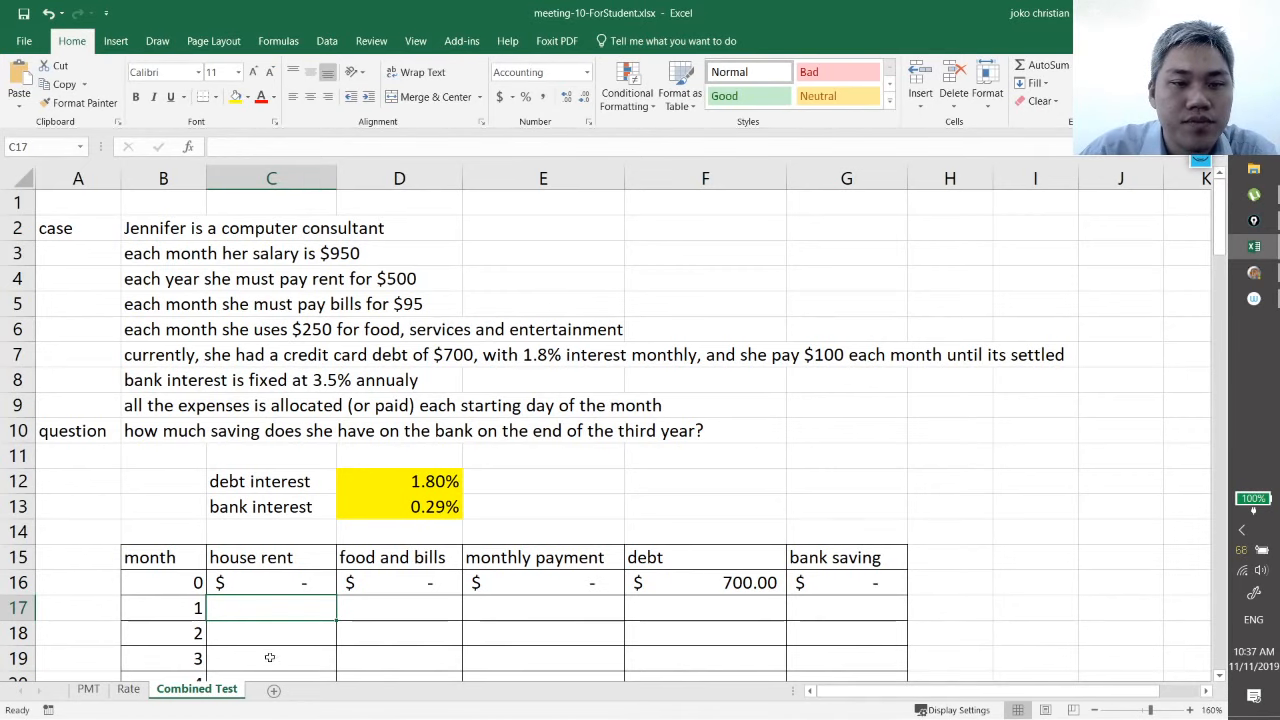
{"action": "scroll", "coordinate": [270, 655], "scroll_direction": "down", "scroll_amount": 4}
{"action": "scroll", "coordinate": [272, 652], "scroll_direction": "up", "scroll_amount": 4}
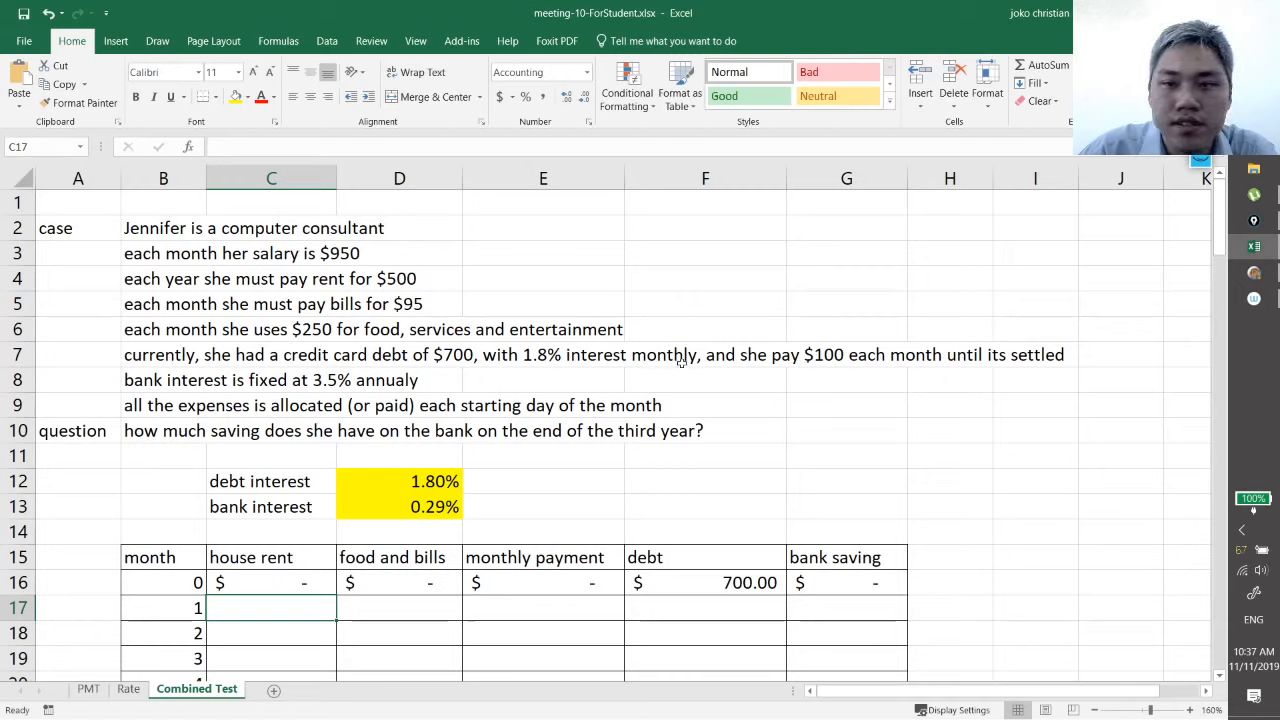
{"action": "left_click", "coordinate": [766, 407]}
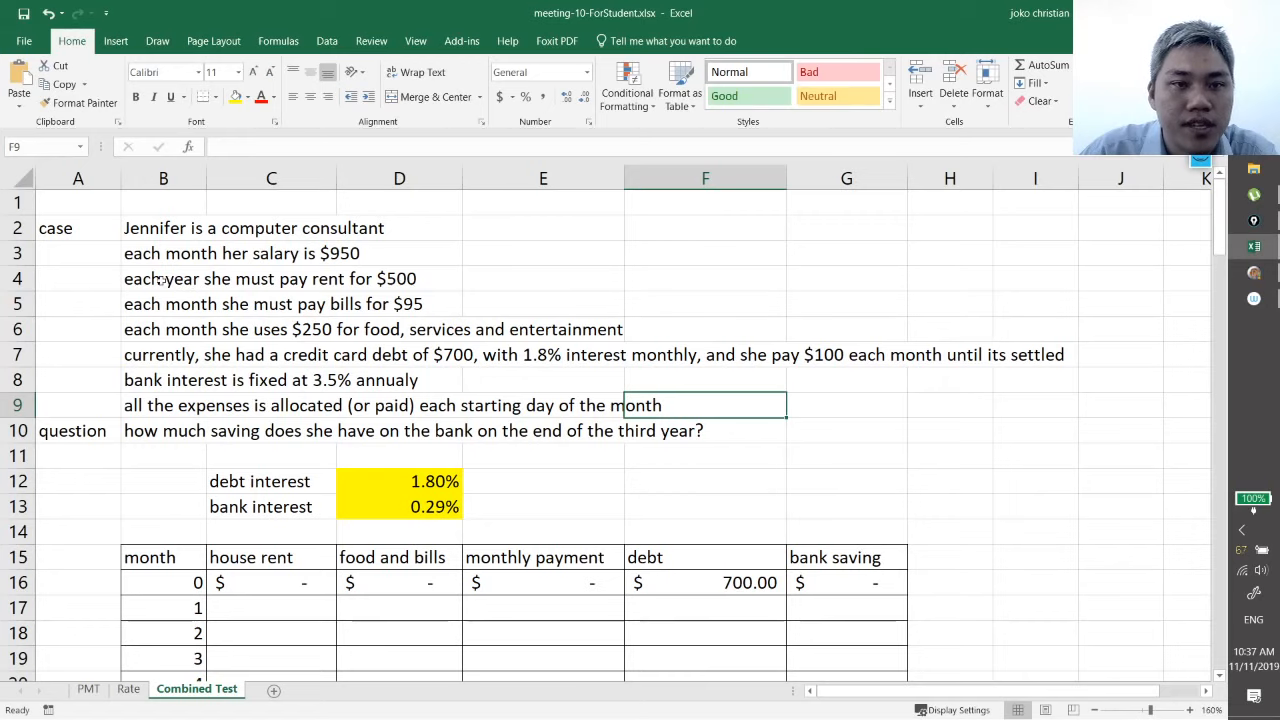
Step: Append "in June" to the yearly rent line in B4
{"action": "double_click", "coordinate": [160, 280]}
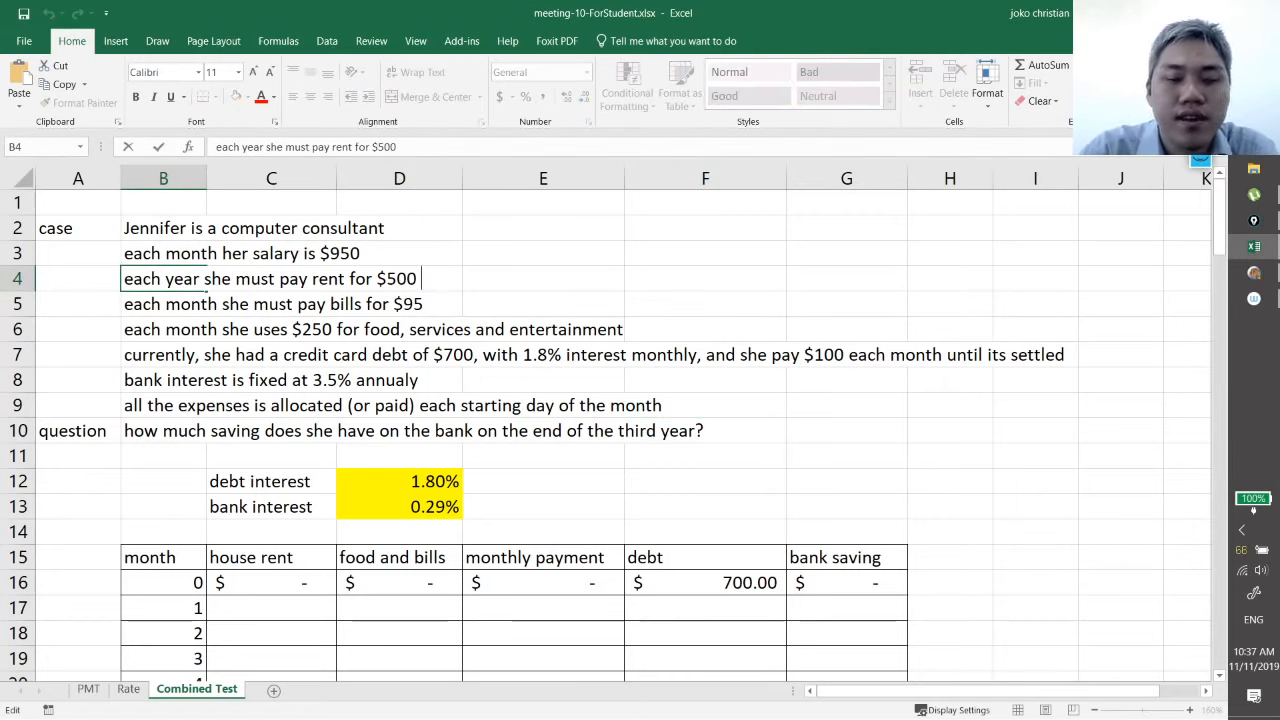
{"action": "type", "text": "in"}
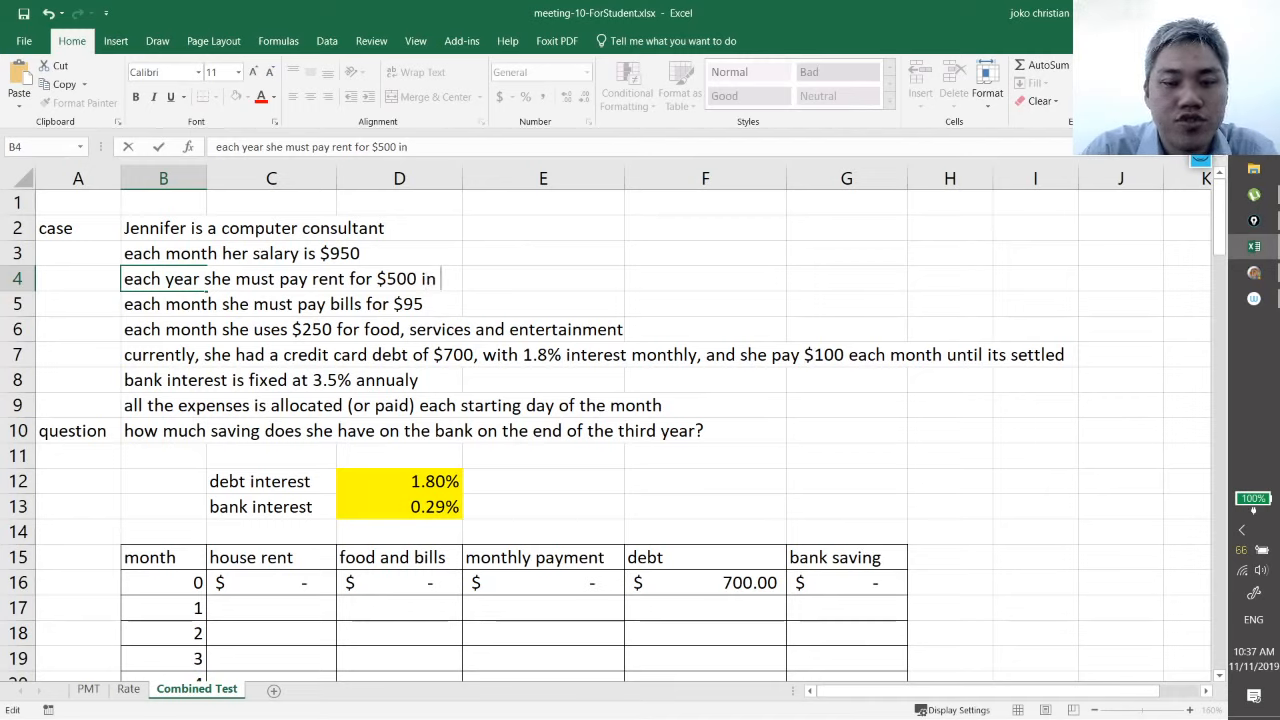
{"action": "type", "text": "Ju"}
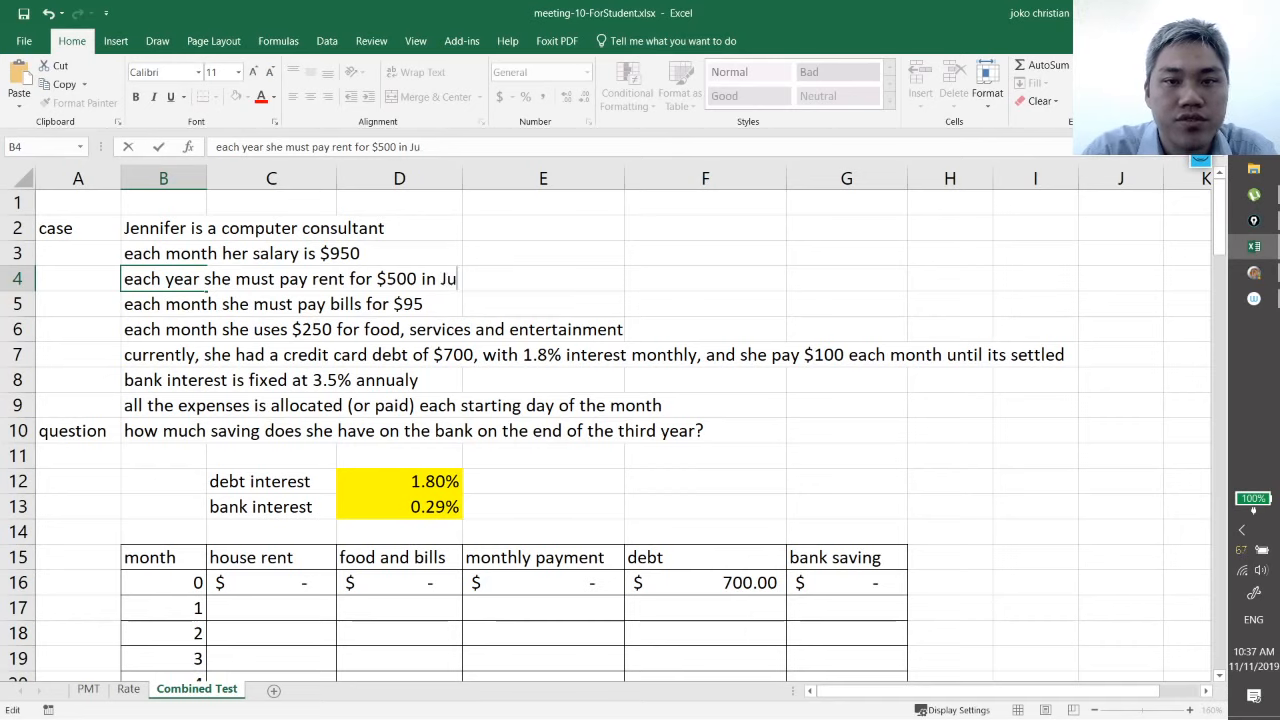
{"action": "type", "text": "ne"}
{"action": "key", "text": "Return"}
Step: Enter 0 as the house rent for month 1 in C17
{"action": "scroll", "coordinate": [284, 490], "scroll_direction": "down", "scroll_amount": 2}
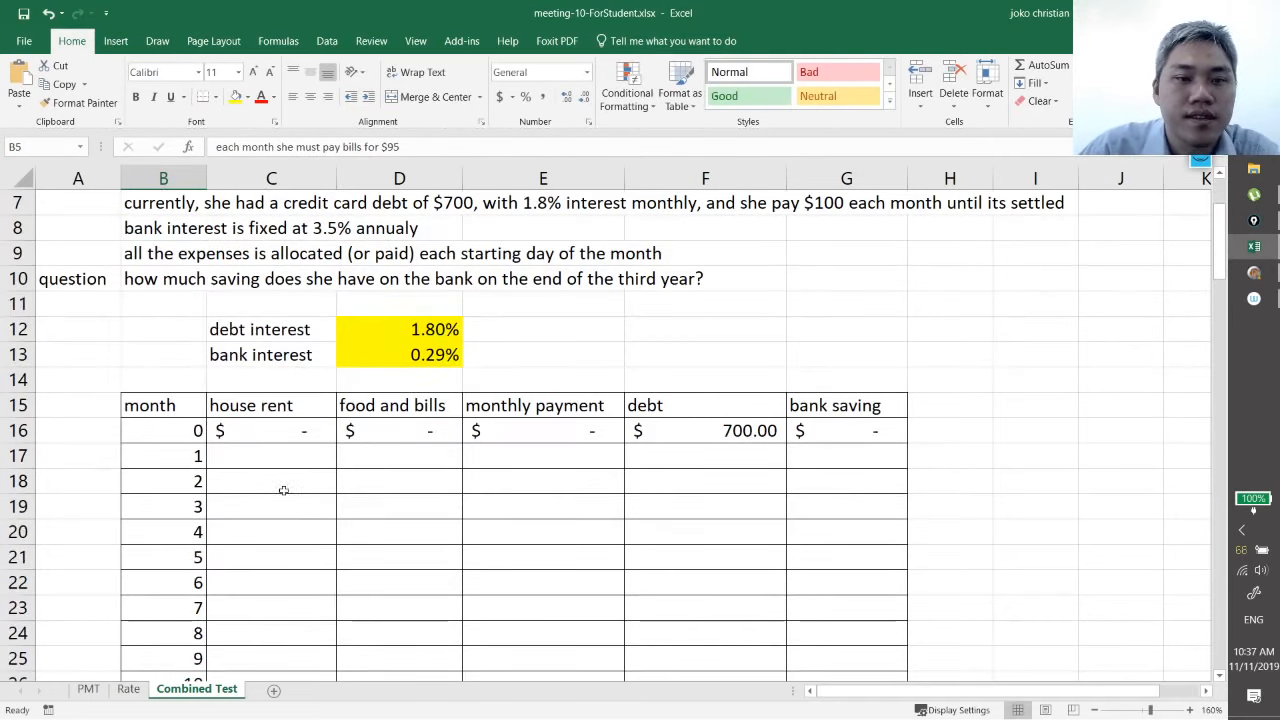
{"action": "scroll", "coordinate": [295, 495], "scroll_direction": "down", "scroll_amount": 4}
{"action": "scroll", "coordinate": [223, 417], "scroll_direction": "up", "scroll_amount": 3}
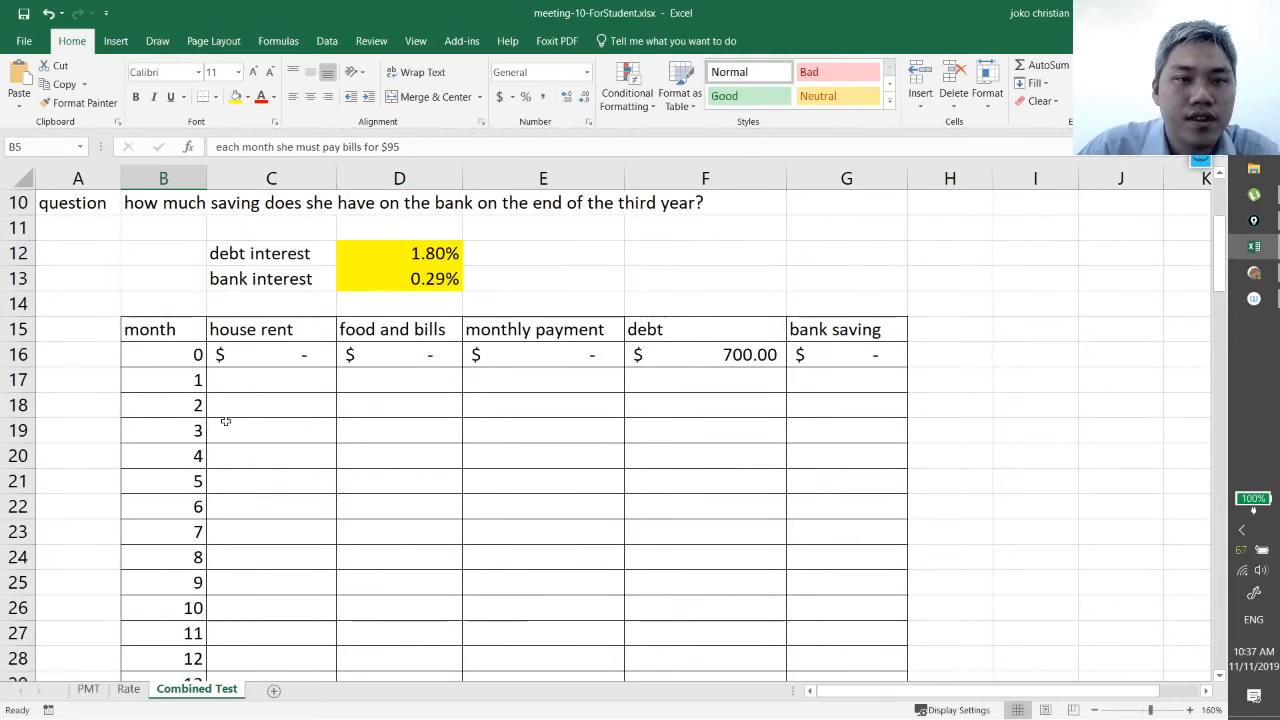
{"action": "left_click", "coordinate": [143, 329]}
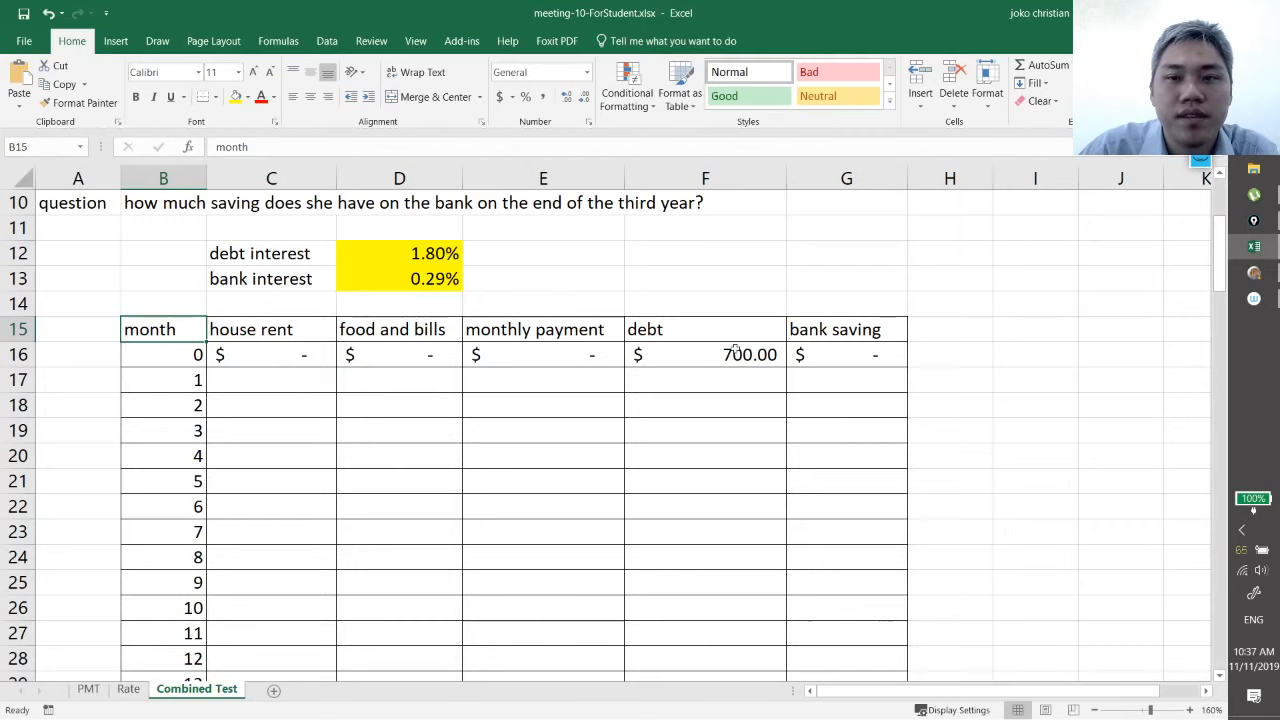
{"action": "left_click", "coordinate": [264, 381]}
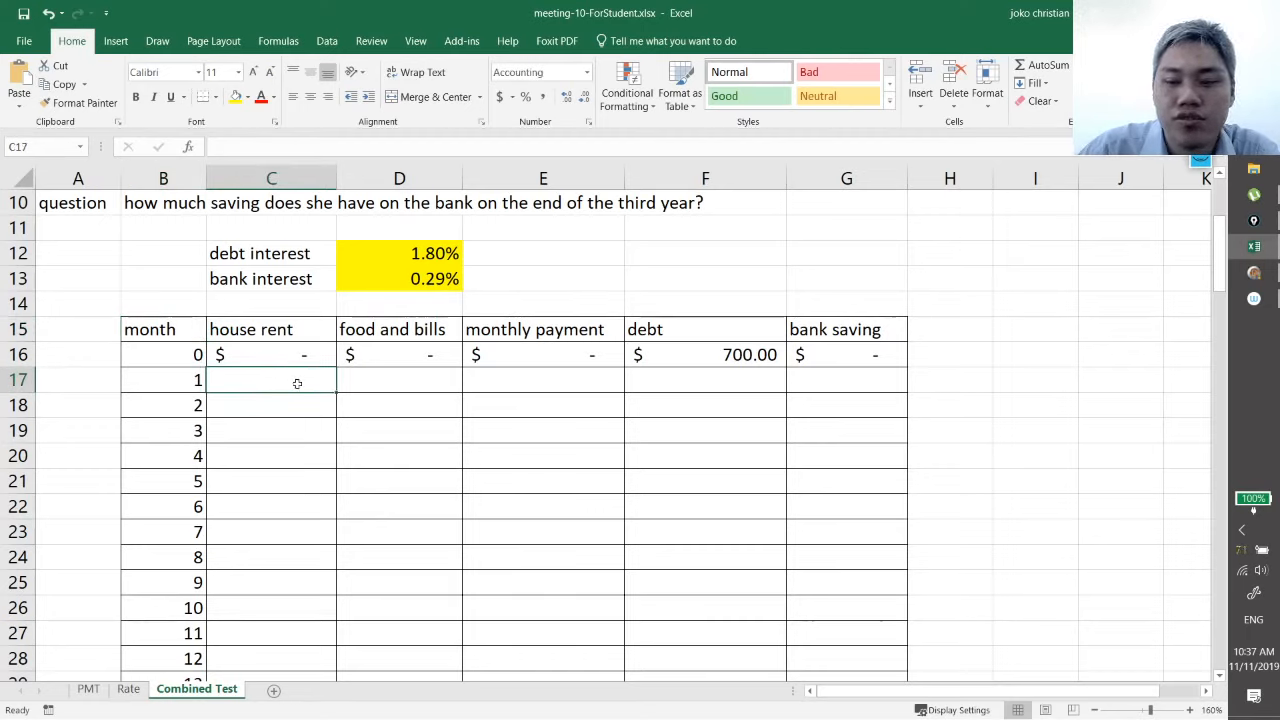
{"action": "type", "text": "0"}
{"action": "key", "text": "Return"}
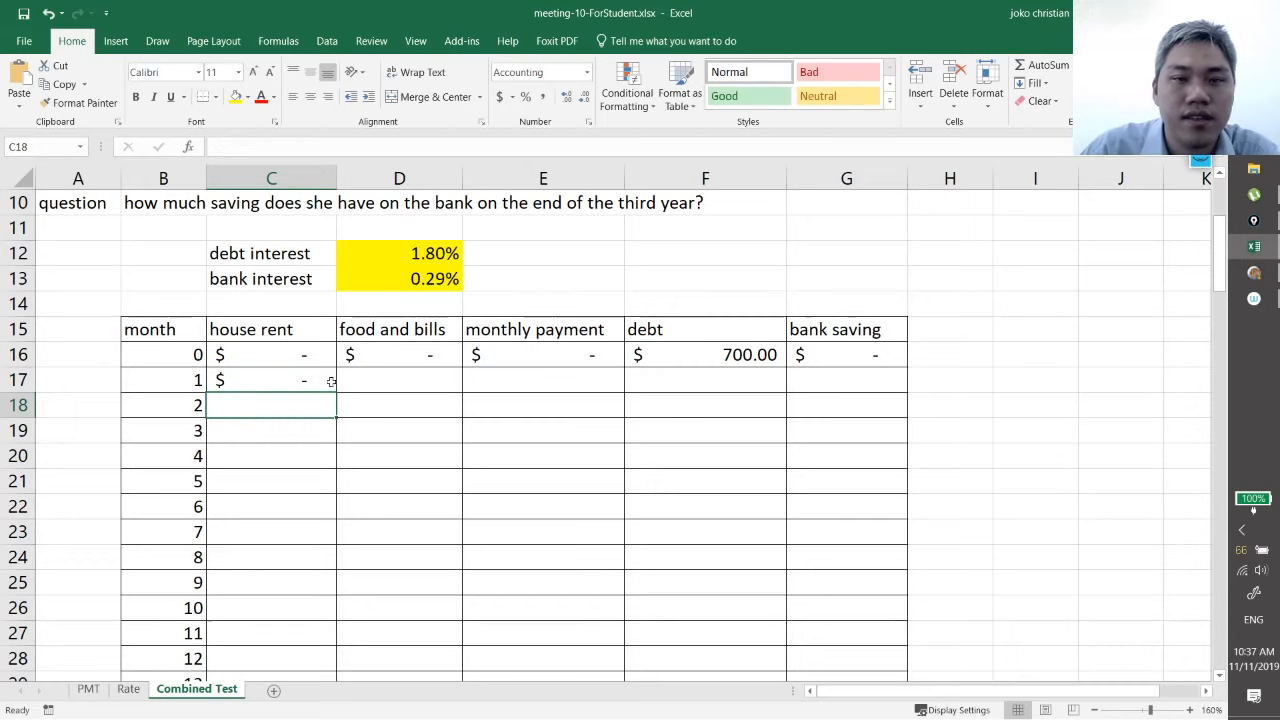
Step: Enter 500 as the house rent for month 6 in C22 and fill the zero rent from C17 down to C21
{"action": "left_click", "coordinate": [293, 496]}
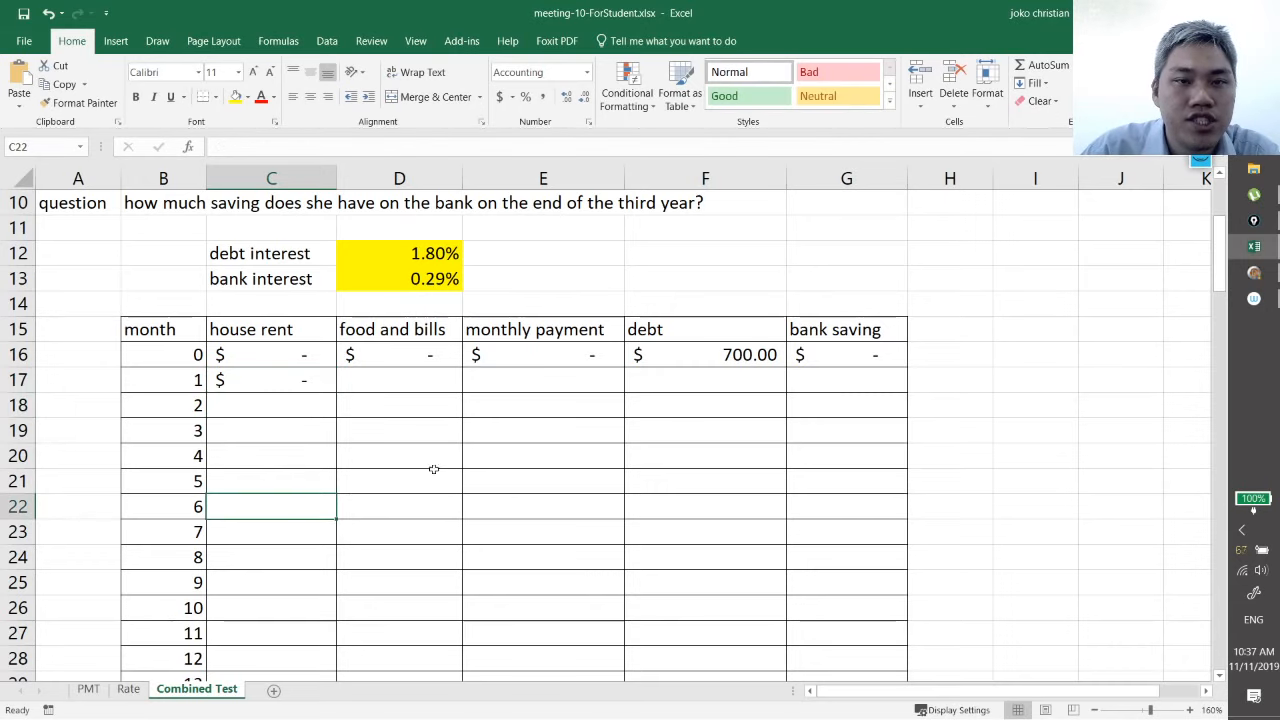
{"action": "scroll", "coordinate": [370, 290], "scroll_direction": "up", "scroll_amount": 3}
{"action": "scroll", "coordinate": [384, 439], "scroll_direction": "down", "scroll_amount": 3}
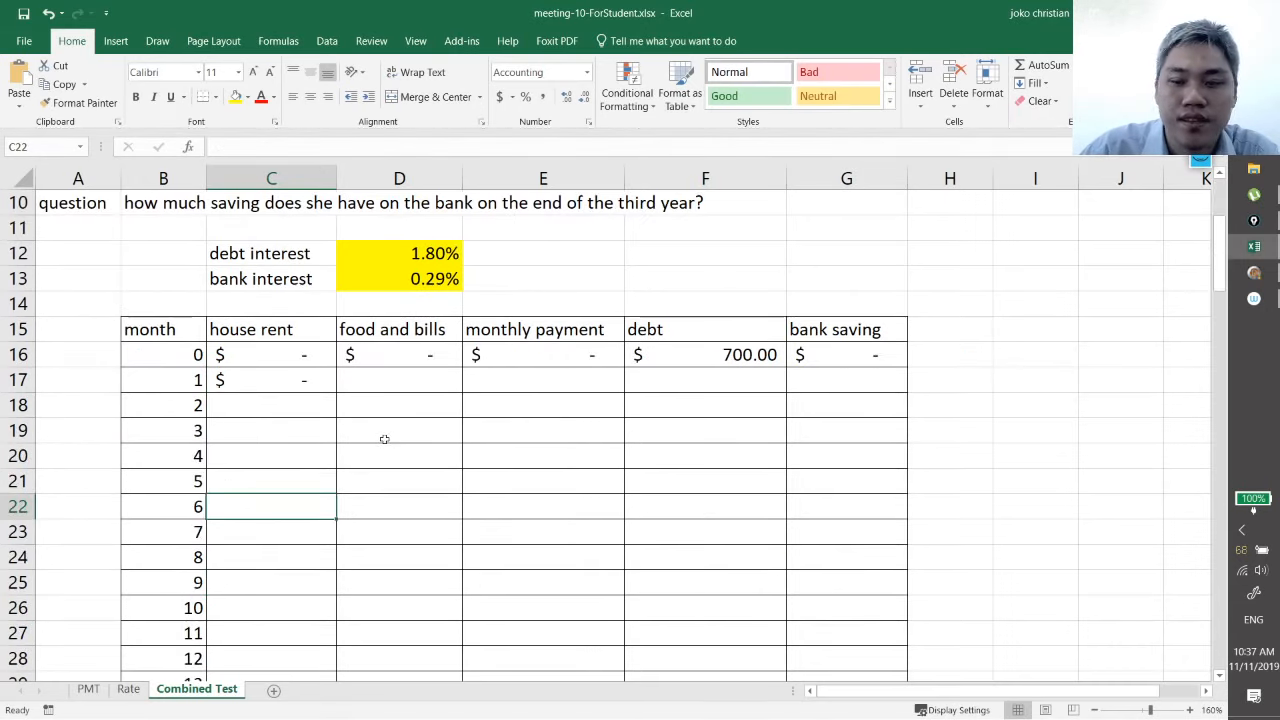
{"action": "type", "text": "500"}
{"action": "key", "text": "Return"}
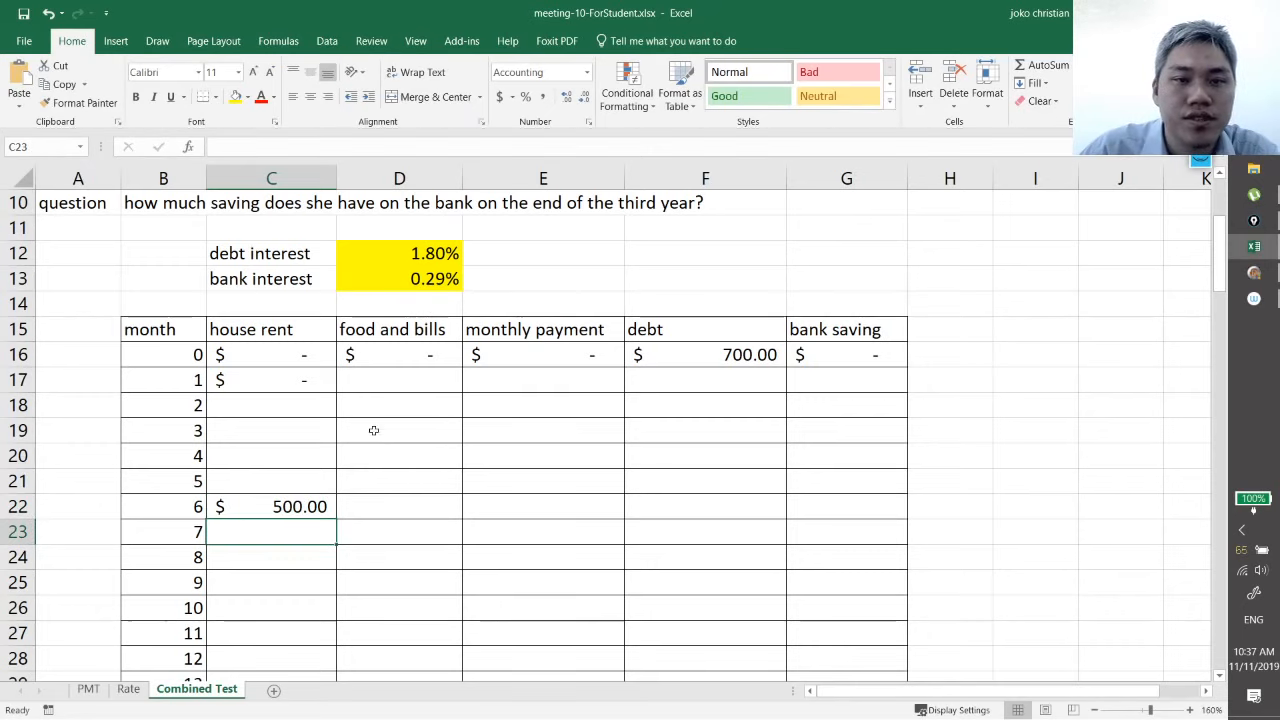
{"action": "left_click", "coordinate": [324, 382]}
{"action": "left_click_drag", "start_coordinate": [339, 389], "coordinate": [342, 486]}
Step: Enter 0 as the house rent for month 7 in C23 and fill it down to month 12 in C28
{"action": "left_click", "coordinate": [293, 532]}
{"action": "type", "text": "0"}
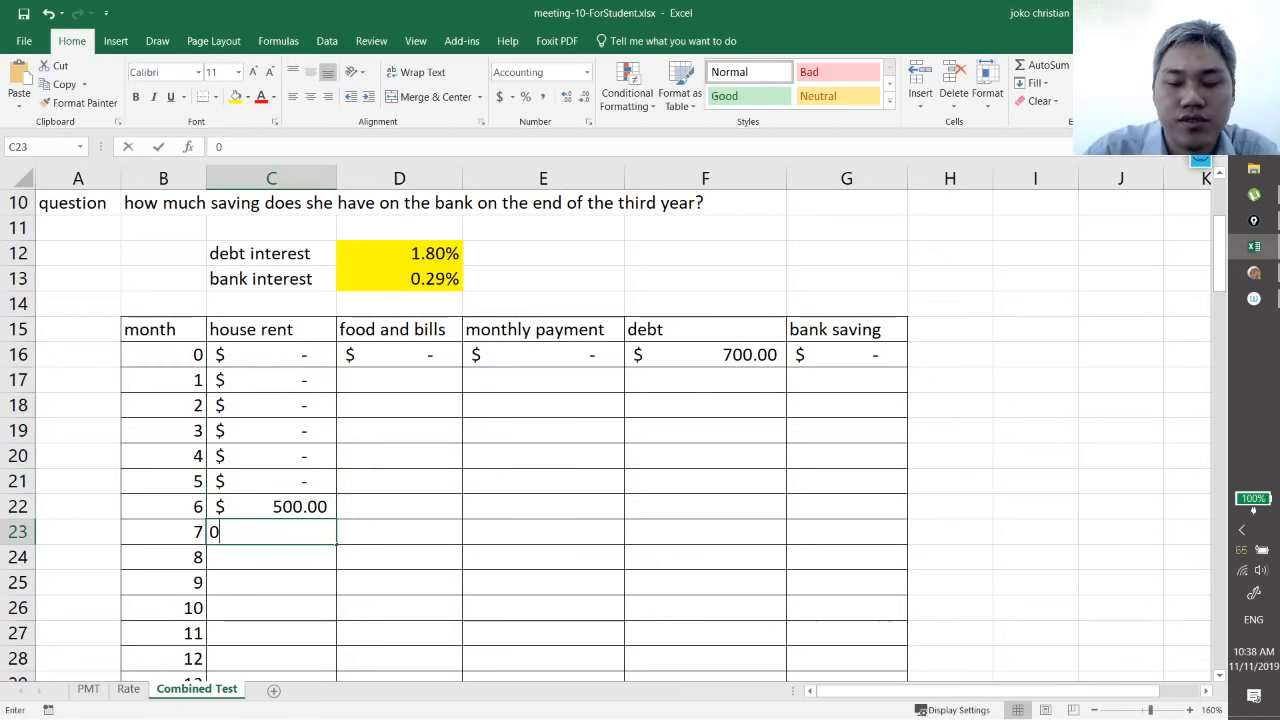
{"action": "key", "text": "Return"}
{"action": "scroll", "coordinate": [300, 530], "scroll_direction": "down", "scroll_amount": 1}
{"action": "left_click", "coordinate": [333, 455]}
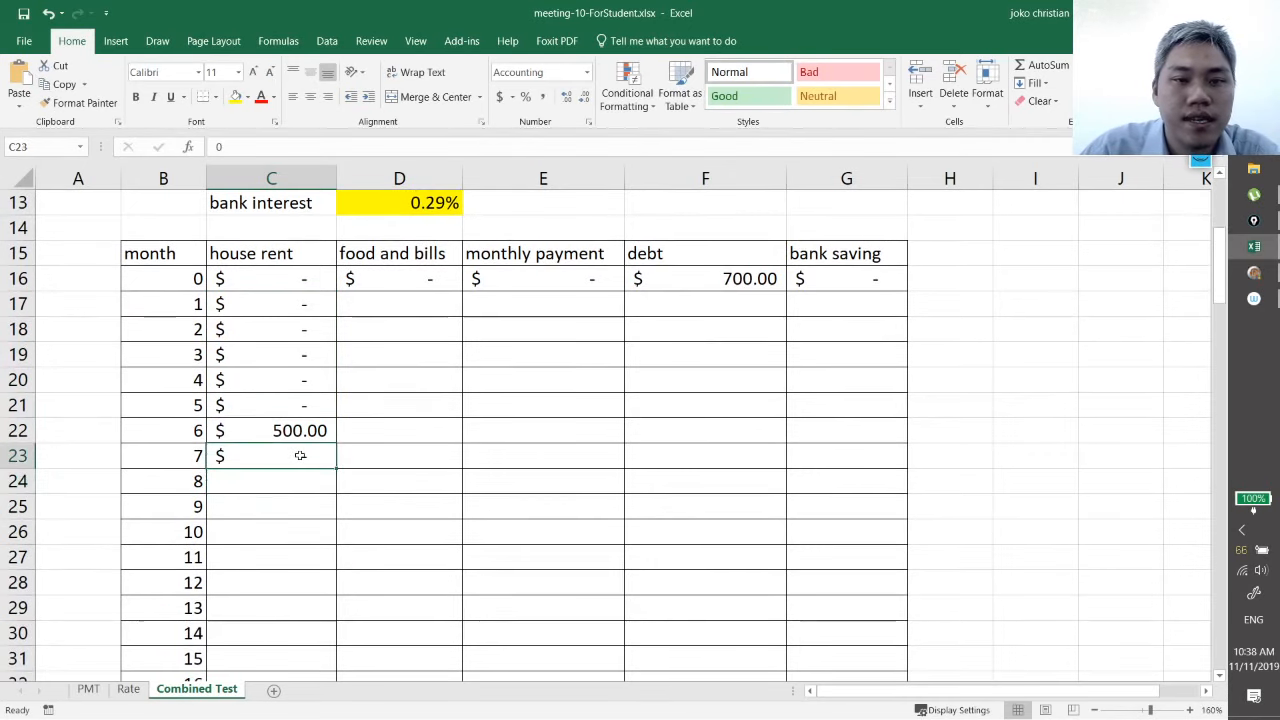
{"action": "left_click_drag", "start_coordinate": [337, 469], "coordinate": [333, 588]}
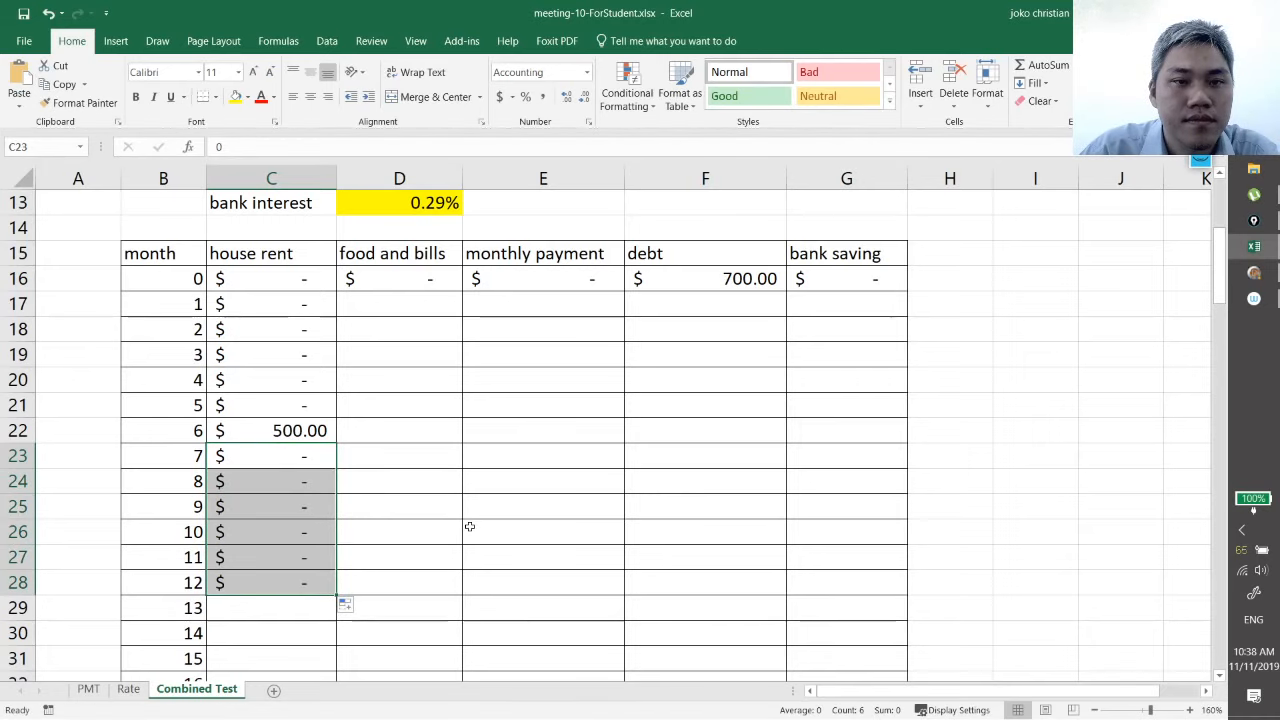
Step: Try to fill the house rent values of C17:C28 down to month 36, and undo the fill
{"action": "scroll", "coordinate": [420, 530], "scroll_direction": "down", "scroll_amount": 1}
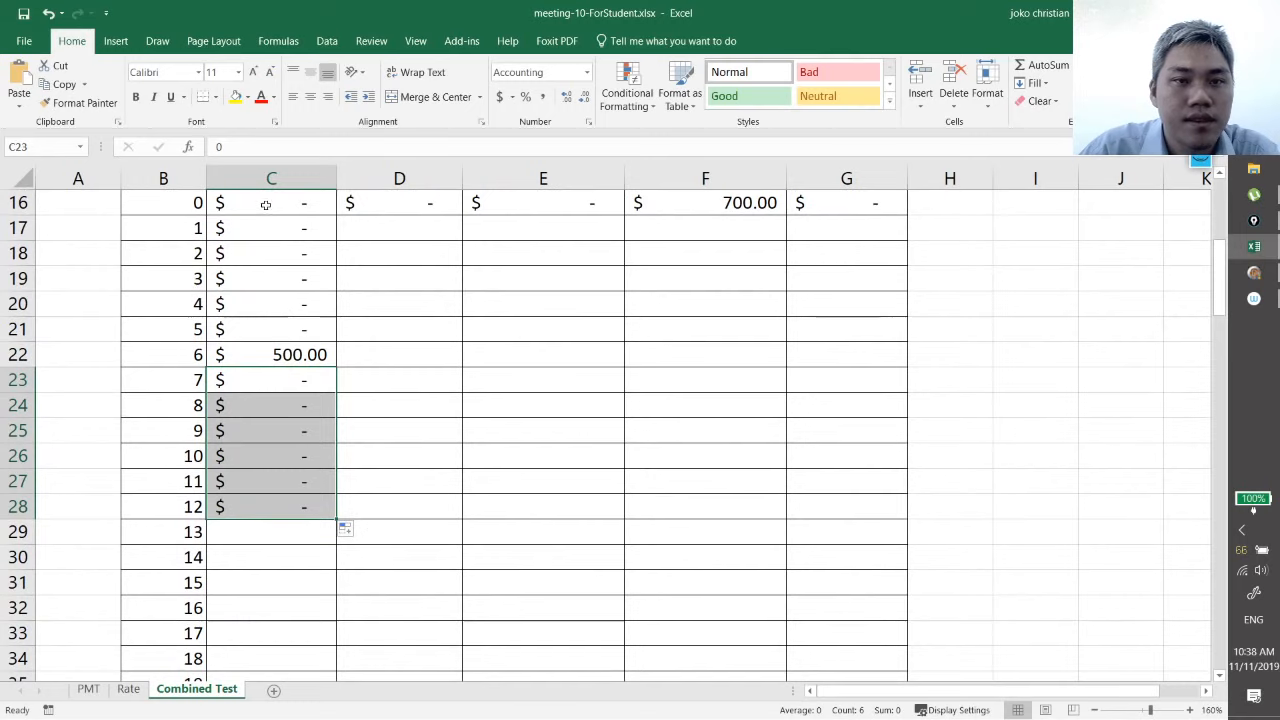
{"action": "left_click_drag", "start_coordinate": [263, 203], "coordinate": [314, 508]}
{"action": "scroll", "coordinate": [366, 514], "scroll_direction": "down", "scroll_amount": 2}
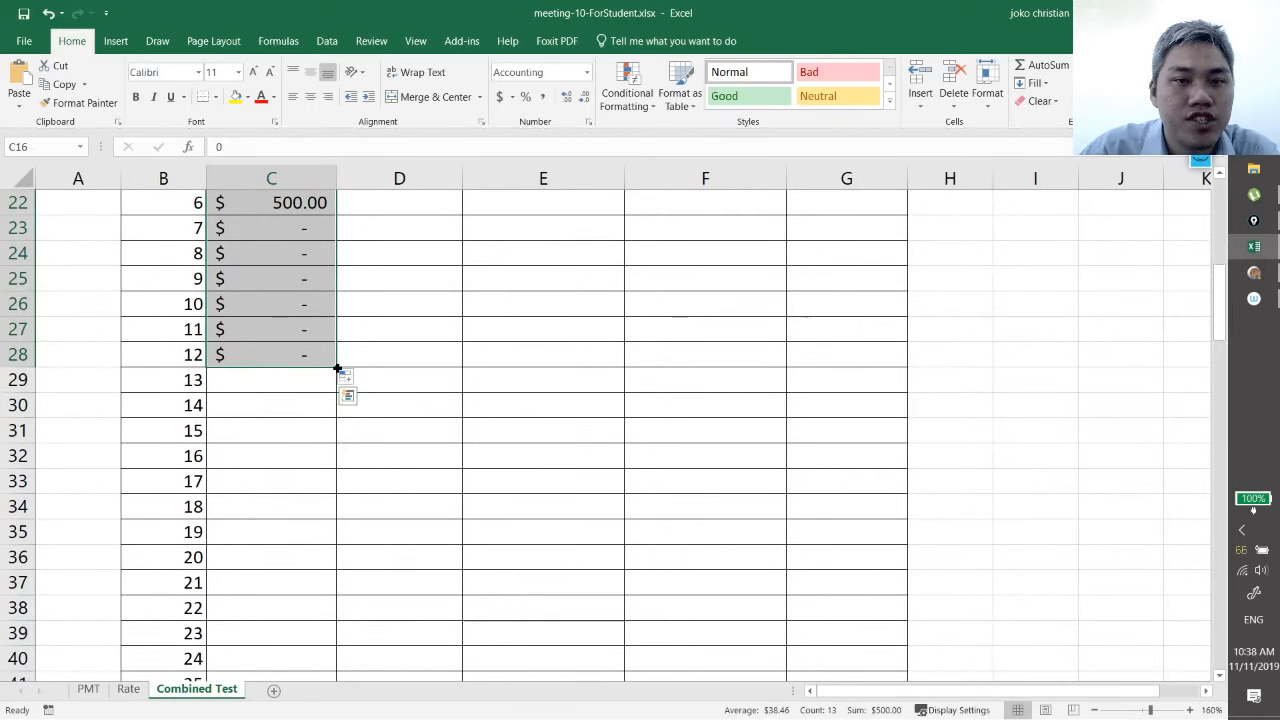
{"action": "scroll", "coordinate": [325, 380], "scroll_direction": "up", "scroll_amount": 4}
{"action": "left_click_drag", "start_coordinate": [288, 380], "coordinate": [294, 611]}
{"action": "scroll", "coordinate": [297, 503], "scroll_direction": "down", "scroll_amount": 4}
{"action": "scroll", "coordinate": [480, 565], "scroll_direction": "up", "scroll_amount": 8}
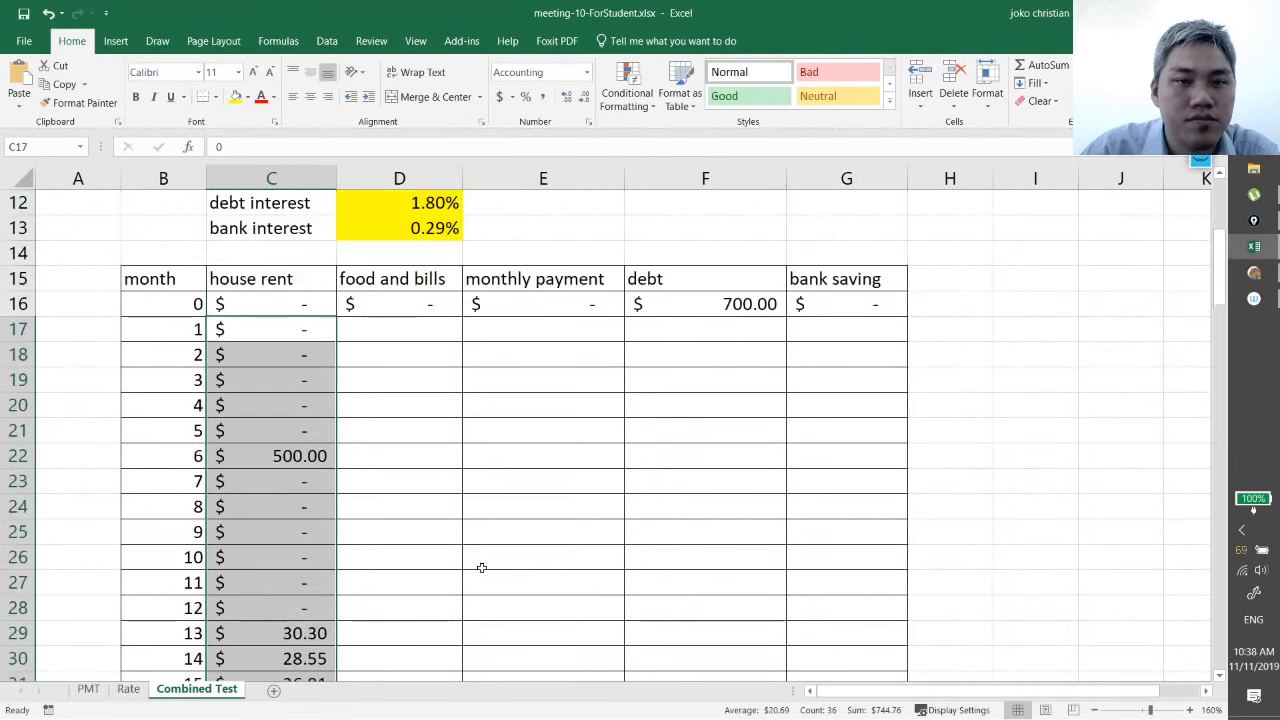
{"action": "scroll", "coordinate": [476, 551], "scroll_direction": "down", "scroll_amount": 2}
{"action": "key", "text": "ctrl+z"}
Step: Copy the twelve-month house rent pattern in C17:C28 down to month 36 in C52 and check the June rents
{"action": "scroll", "coordinate": [474, 514], "scroll_direction": "down", "scroll_amount": 4}
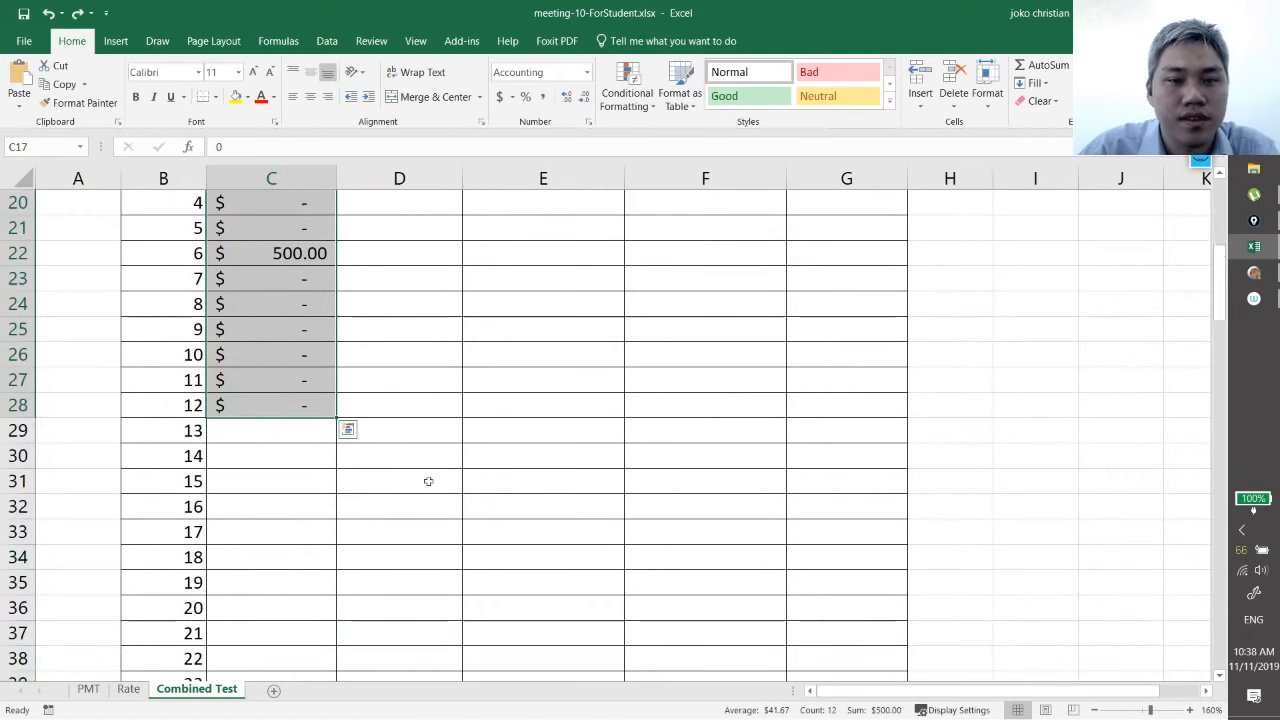
{"action": "left_click_drag", "start_coordinate": [337, 418], "coordinate": [337, 651]}
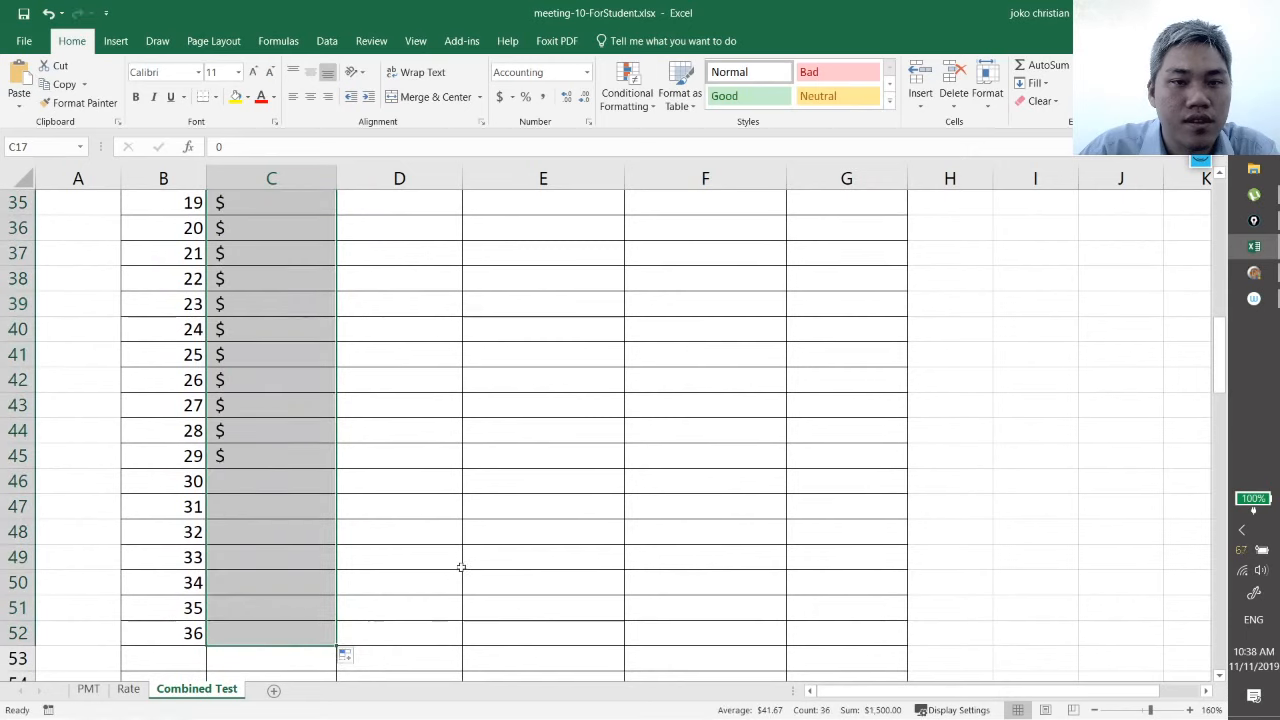
{"action": "scroll", "coordinate": [485, 539], "scroll_direction": "up", "scroll_amount": 1}
{"action": "scroll", "coordinate": [485, 539], "scroll_direction": "up", "scroll_amount": 7}
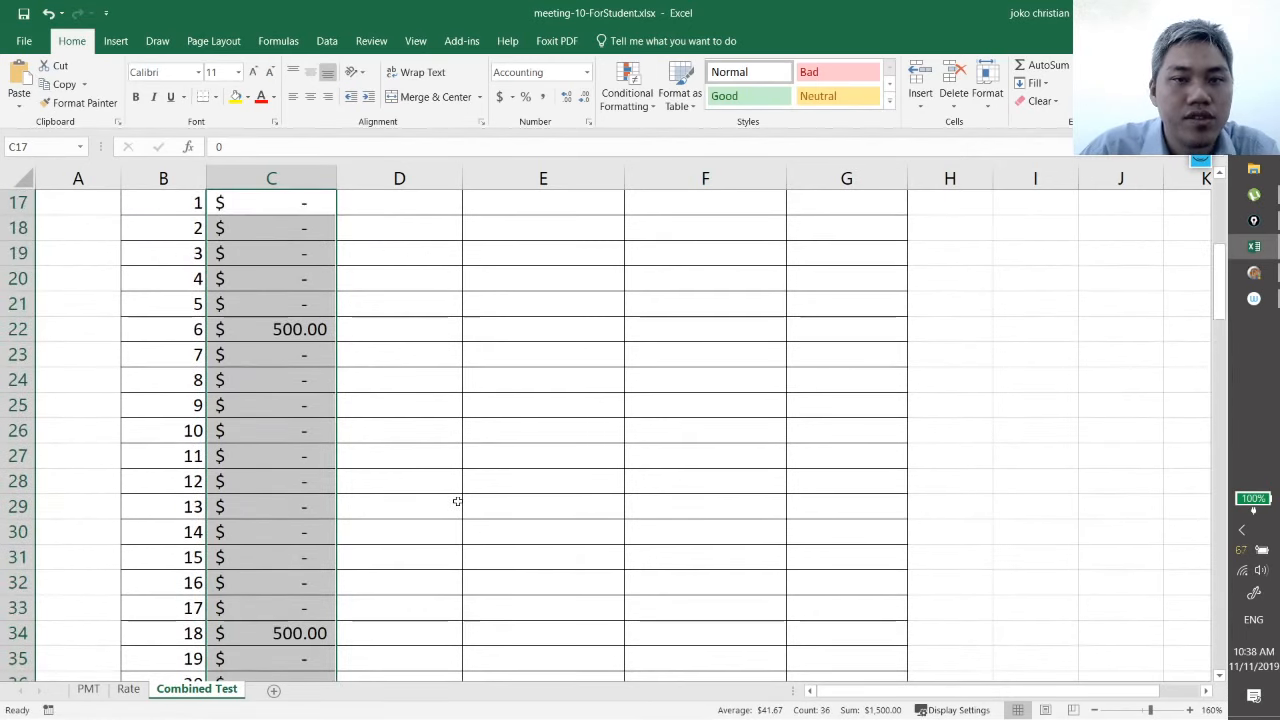
{"action": "scroll", "coordinate": [457, 497], "scroll_direction": "down", "scroll_amount": 2}
{"action": "left_click", "coordinate": [349, 589]}
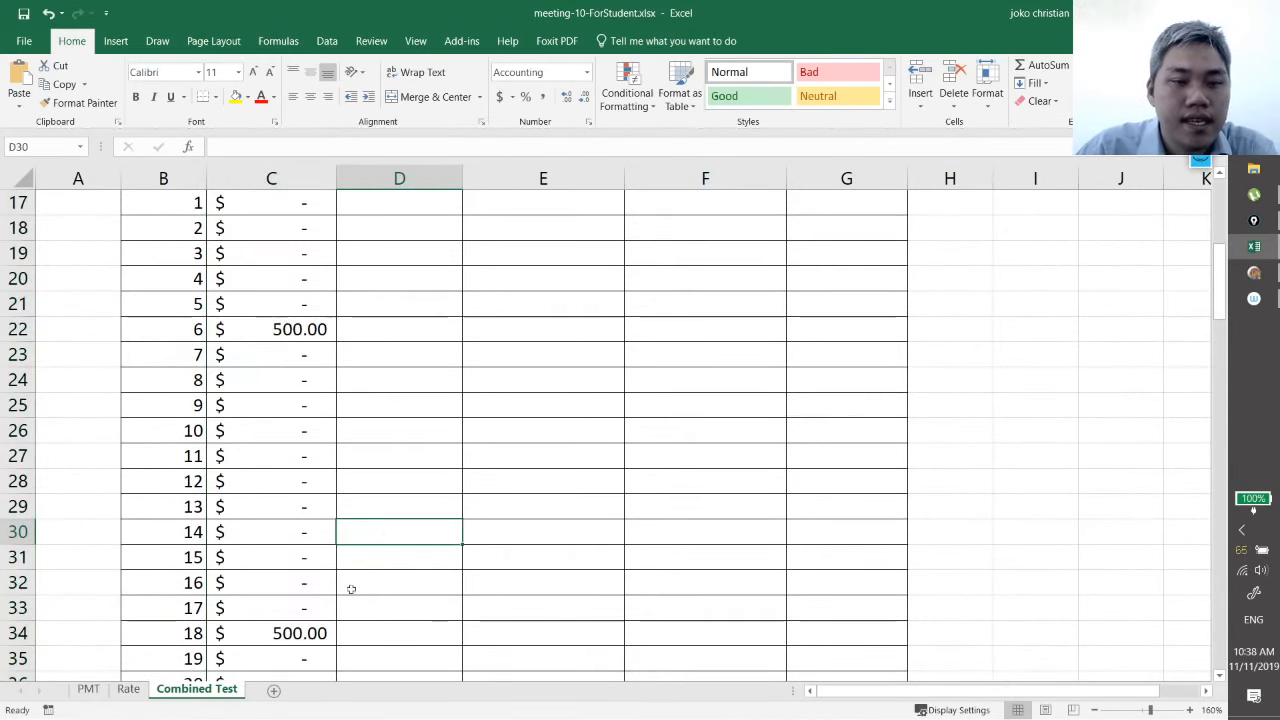
{"action": "left_click", "coordinate": [335, 630]}
{"action": "scroll", "coordinate": [369, 617], "scroll_direction": "down", "scroll_amount": 5}
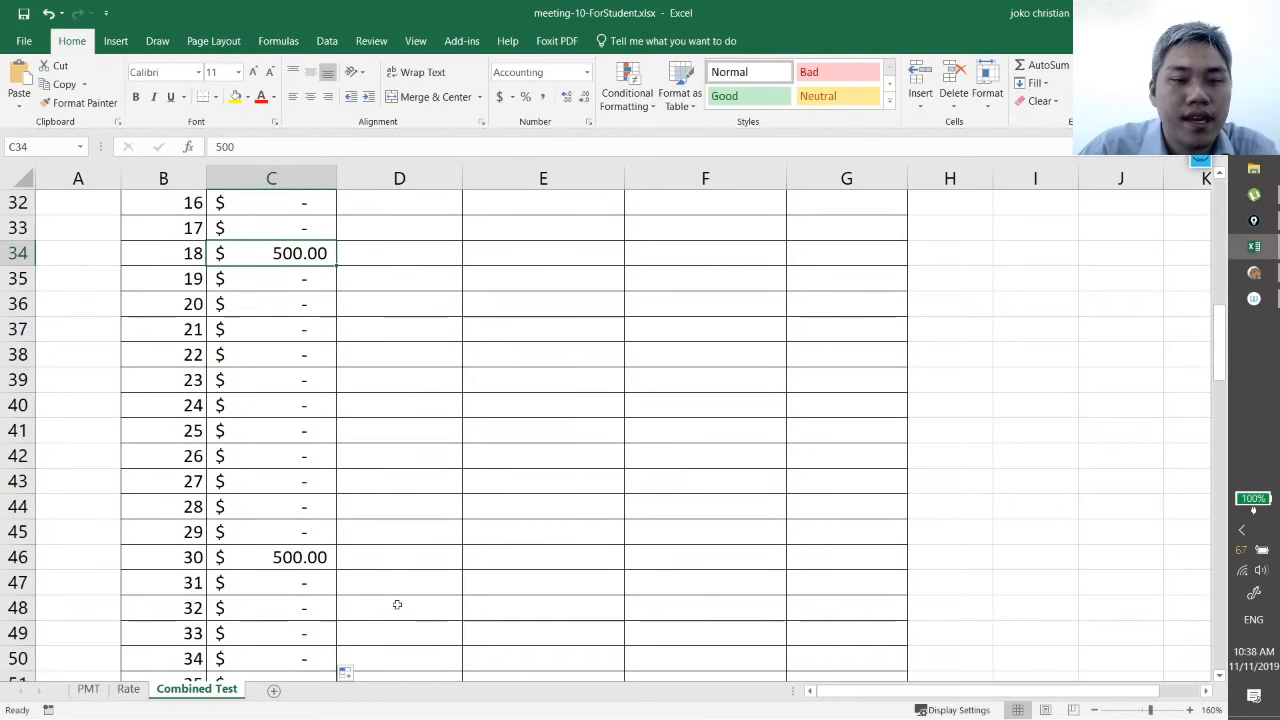
{"action": "left_click", "coordinate": [335, 557]}
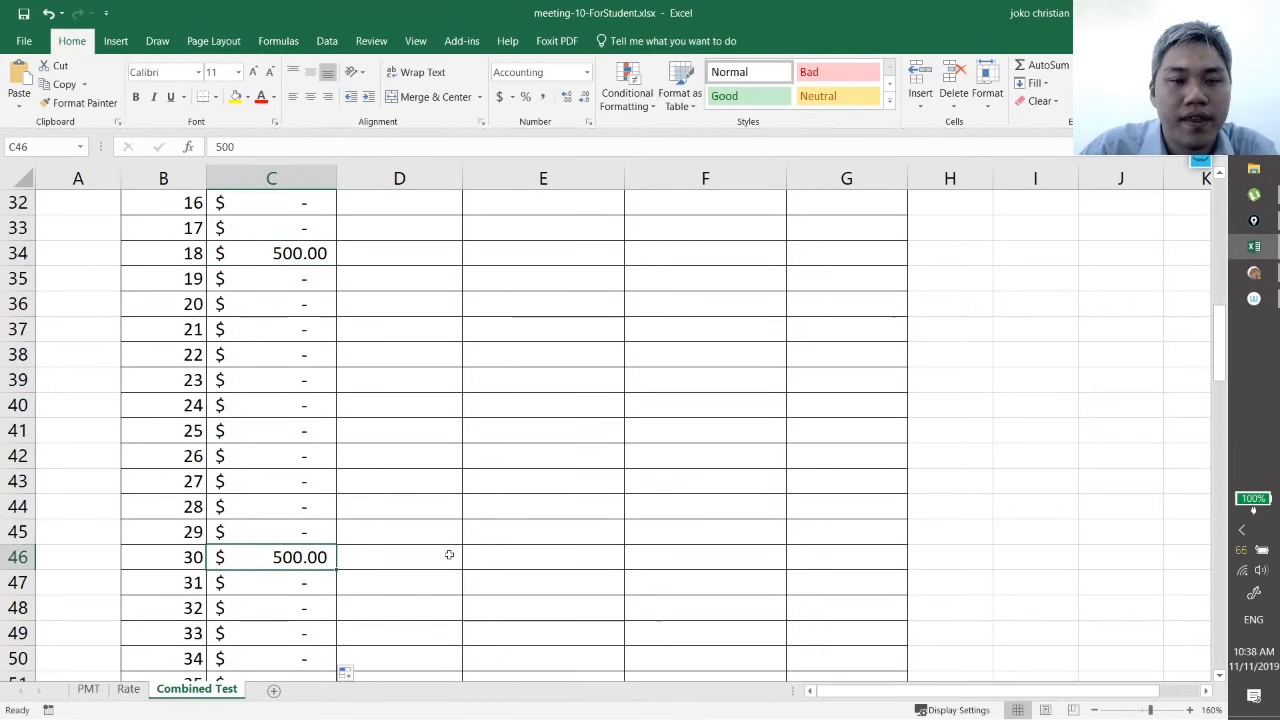
Step: Enter =95+250 as food and bills for month 1 in D17 and fill it down to month 36 in D52
{"action": "scroll", "coordinate": [480, 560], "scroll_direction": "up", "scroll_amount": 8}
{"action": "scroll", "coordinate": [491, 565], "scroll_direction": "up", "scroll_amount": 3}
{"action": "scroll", "coordinate": [489, 563], "scroll_direction": "down", "scroll_amount": 2}
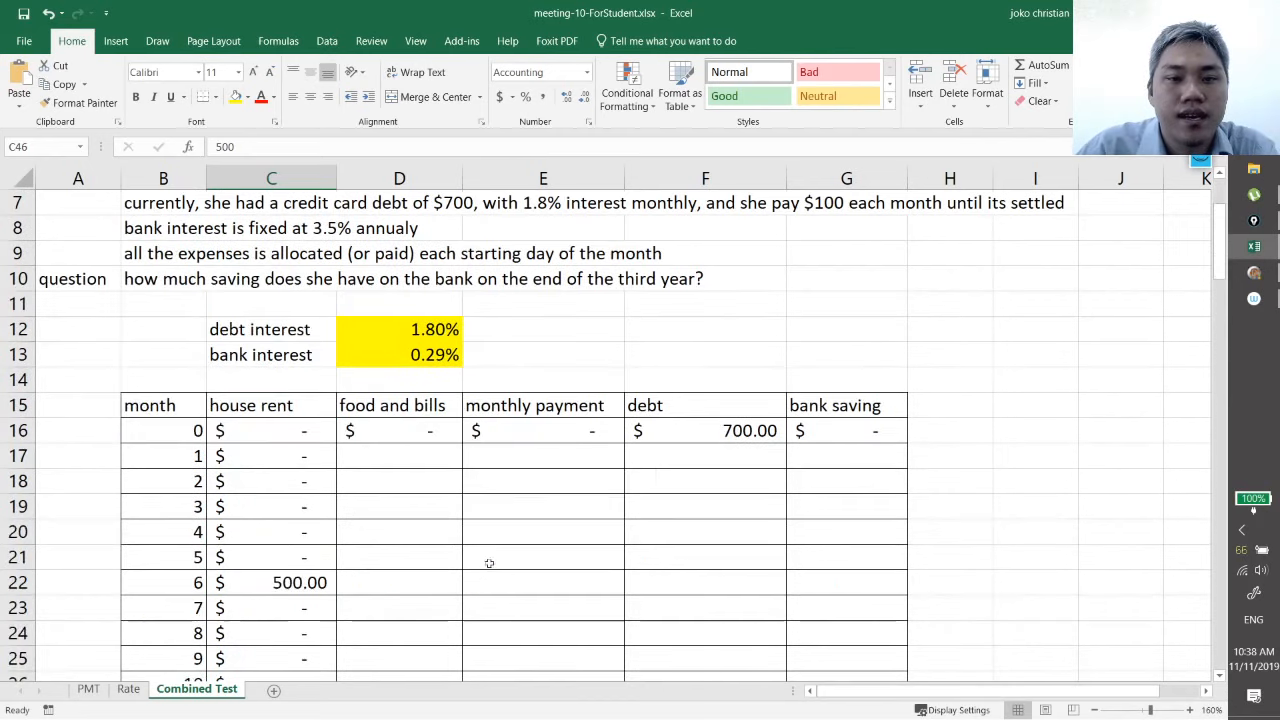
{"action": "scroll", "coordinate": [432, 492], "scroll_direction": "up", "scroll_amount": 2}
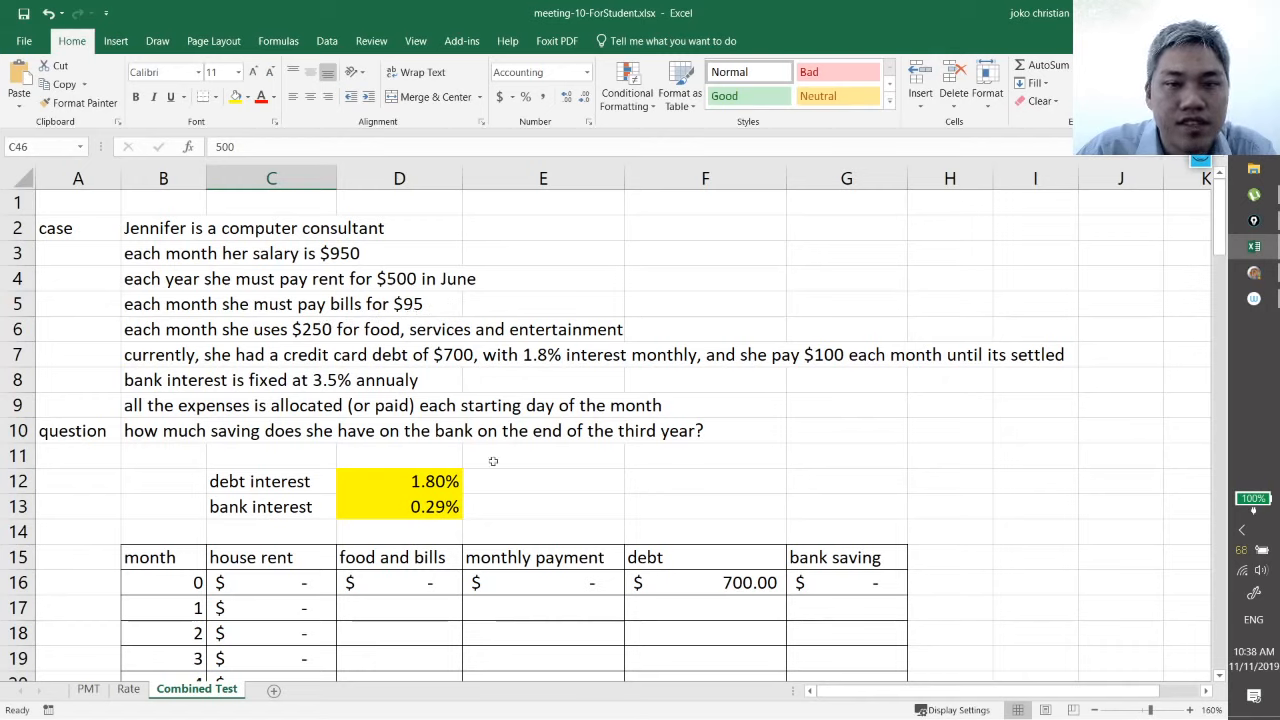
{"action": "left_click", "coordinate": [397, 608]}
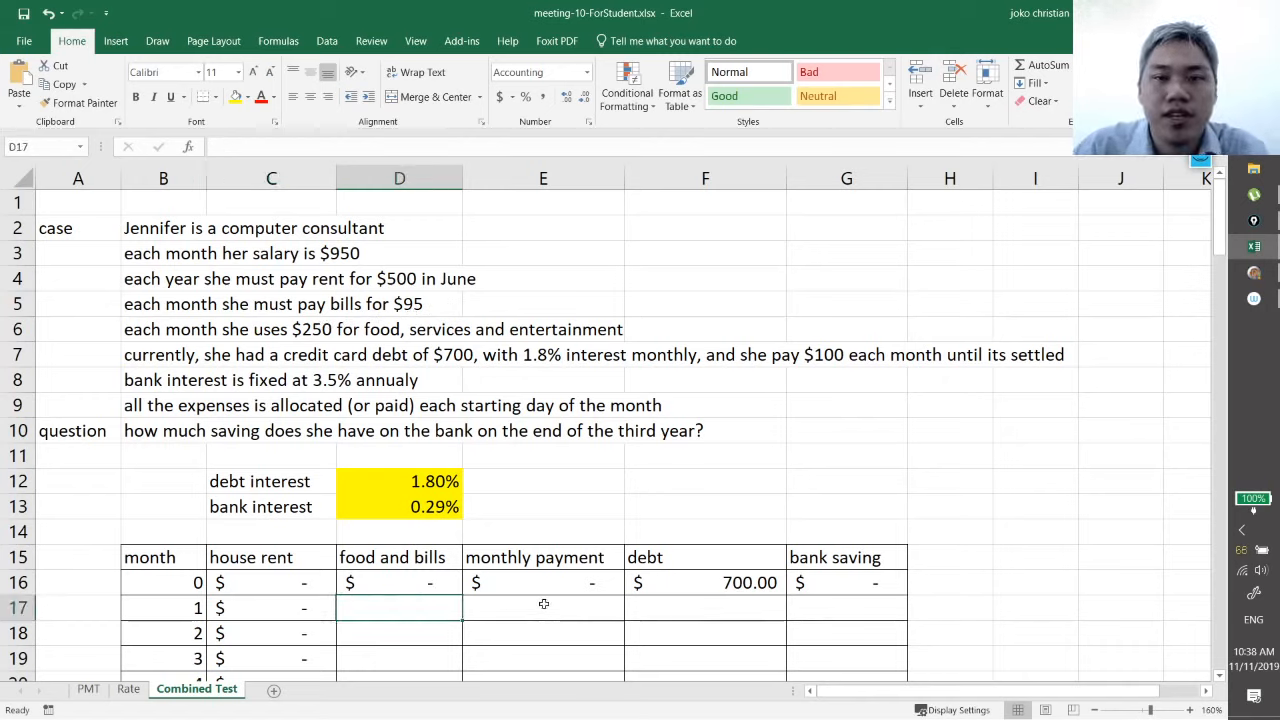
{"action": "type", "text": "="}
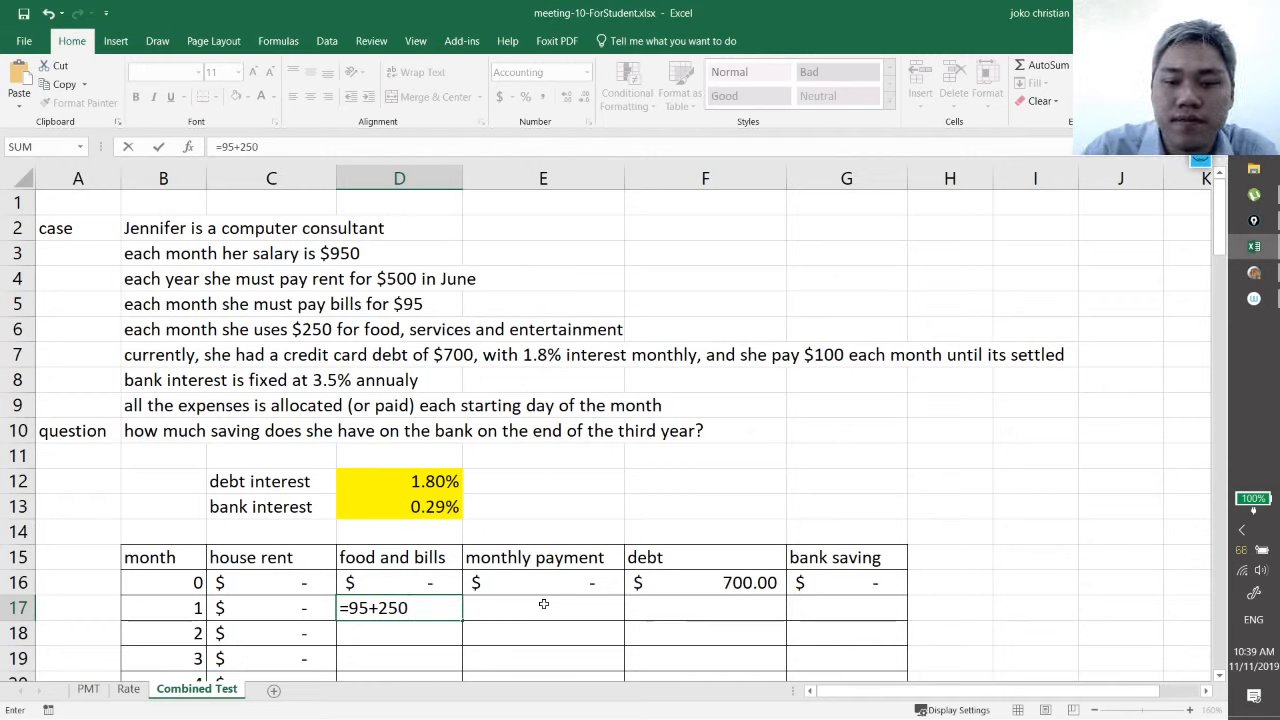
{"action": "type", "text": "95+250"}
{"action": "key", "text": "Return"}
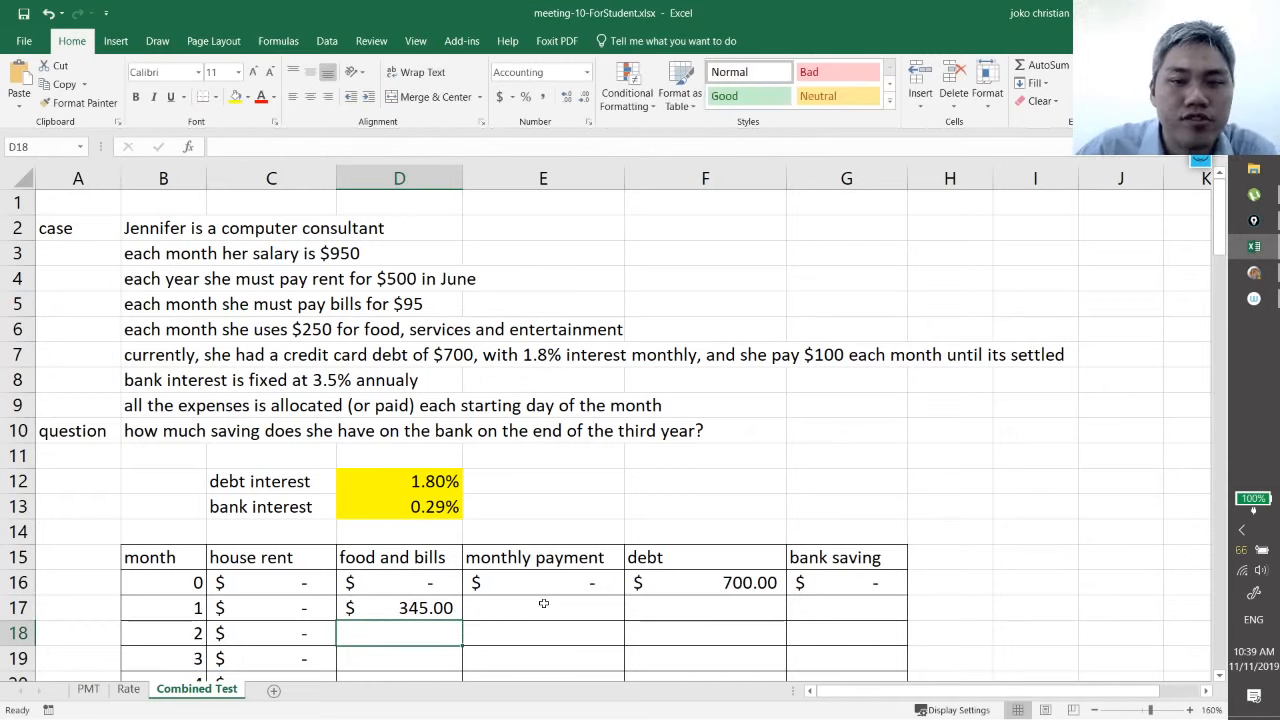
{"action": "scroll", "coordinate": [525, 612], "scroll_direction": "down", "scroll_amount": 1}
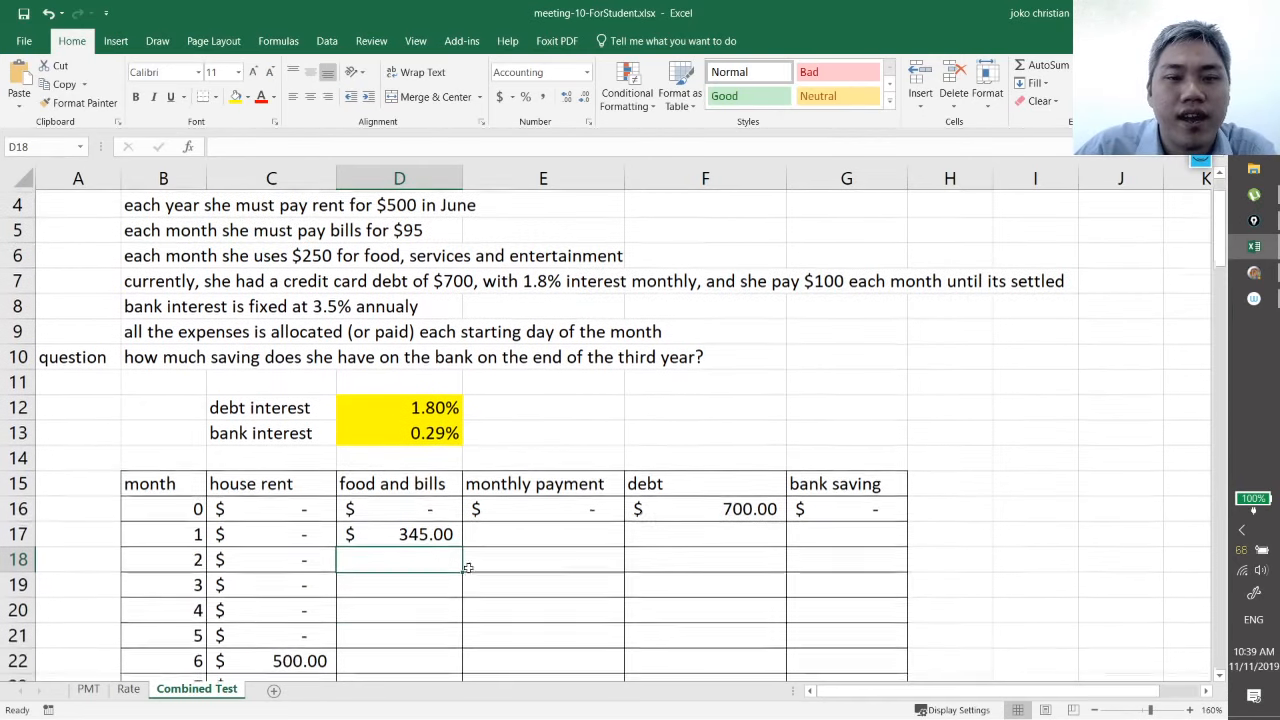
{"action": "left_click", "coordinate": [444, 531]}
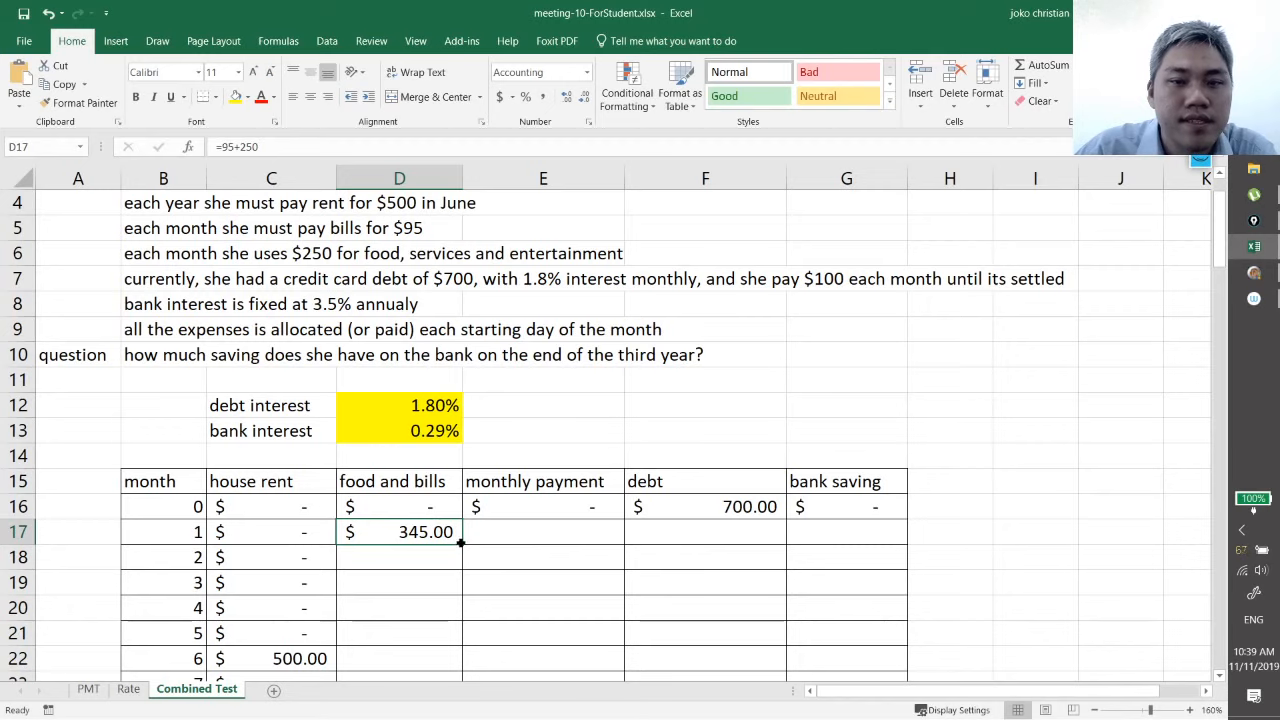
{"action": "left_click_drag", "start_coordinate": [461, 542], "coordinate": [455, 640]}
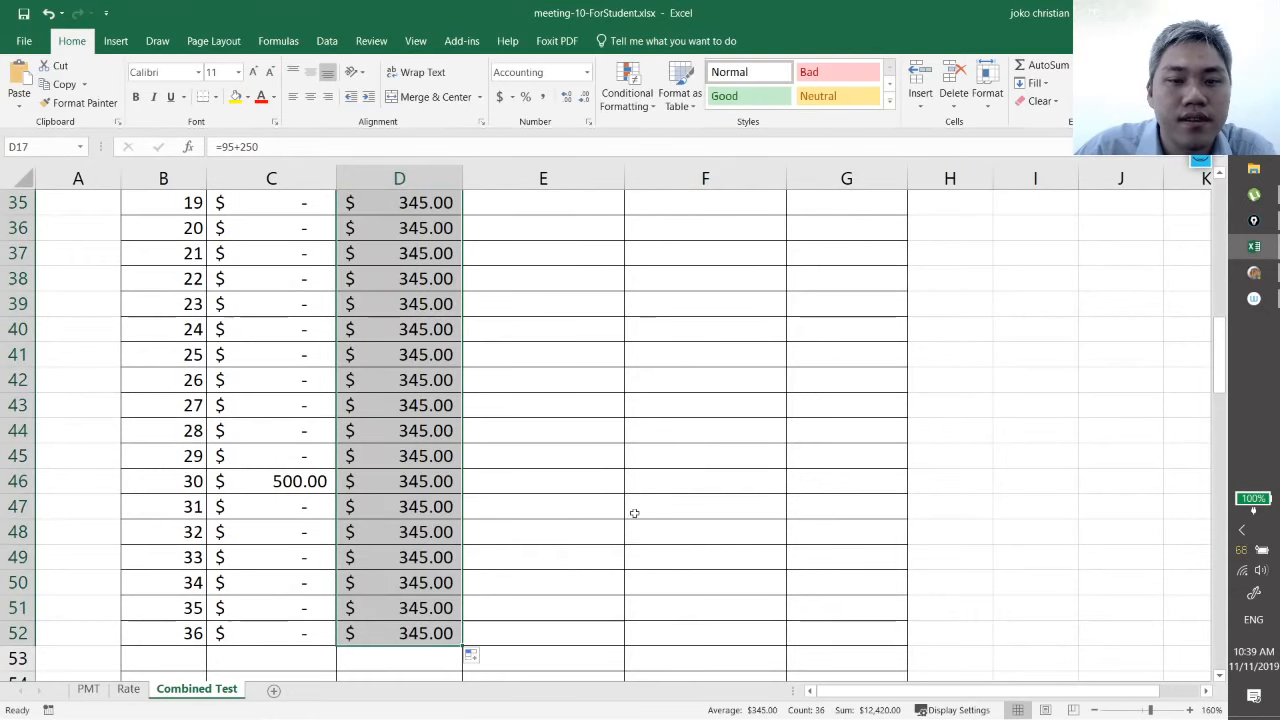
Step: Enter 100 as the monthly payment for month 1 in E17 and fill it down to month 35 in E51
{"action": "scroll", "coordinate": [634, 514], "scroll_direction": "up", "scroll_amount": 9}
{"action": "scroll", "coordinate": [635, 518], "scroll_direction": "up", "scroll_amount": 2}
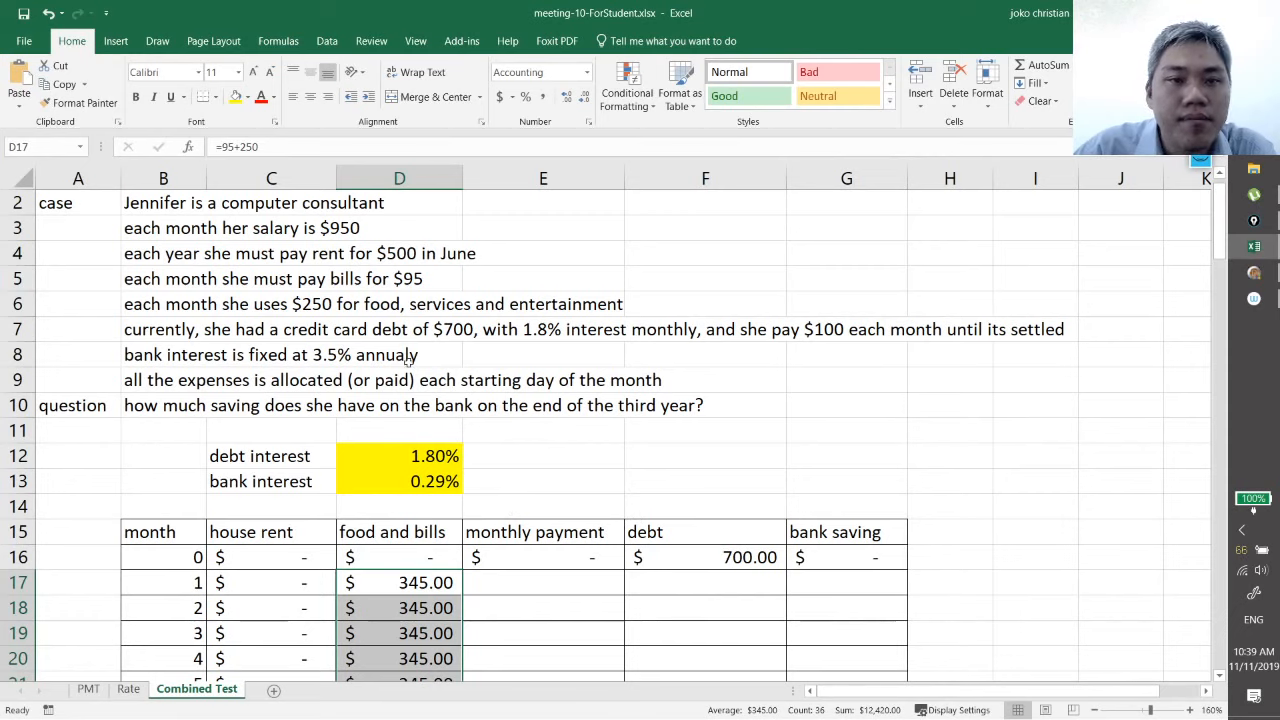
{"action": "left_click", "coordinate": [580, 532]}
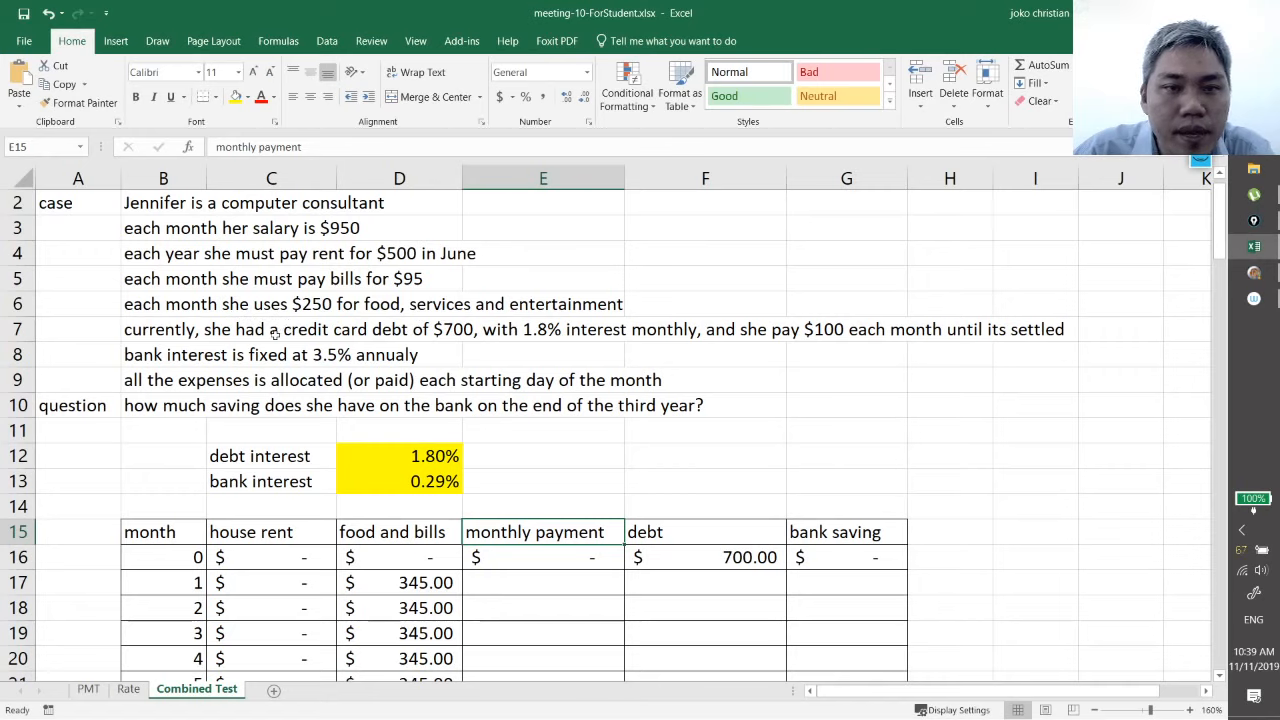
{"action": "left_click", "coordinate": [529, 585]}
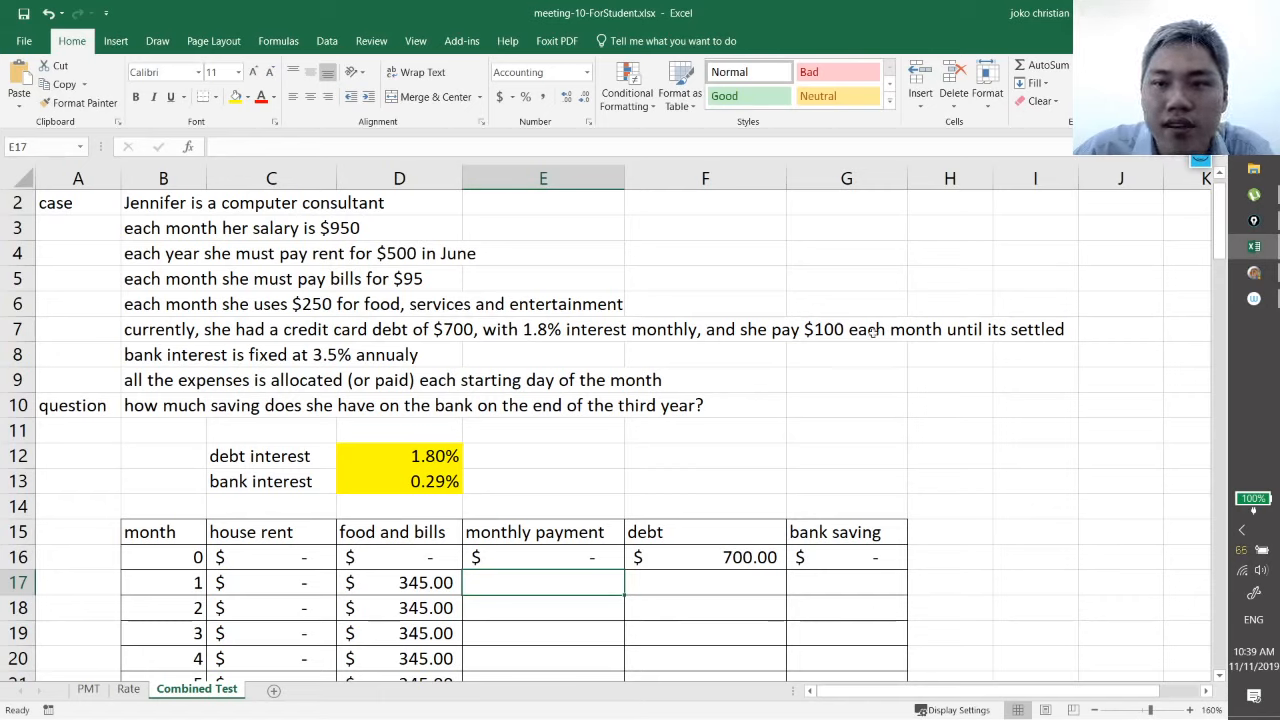
{"action": "type", "text": "100"}
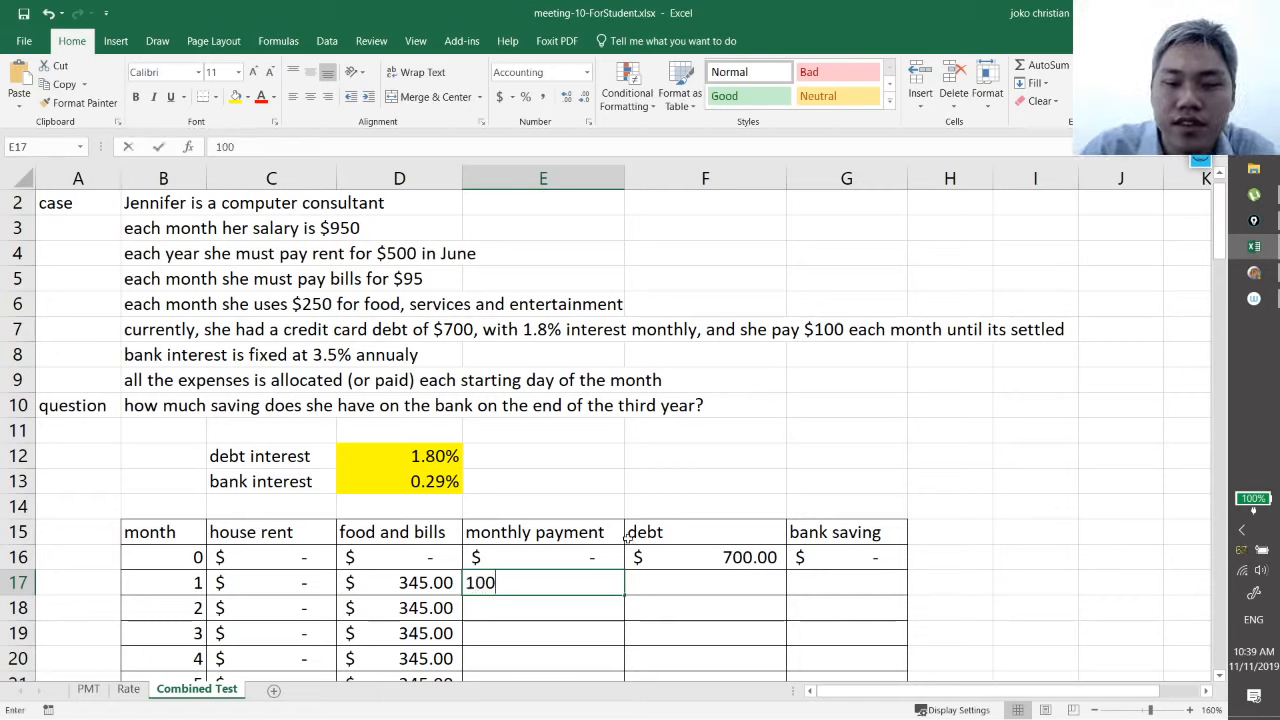
{"action": "key", "text": "Return"}
{"action": "scroll", "coordinate": [588, 538], "scroll_direction": "down", "scroll_amount": 2}
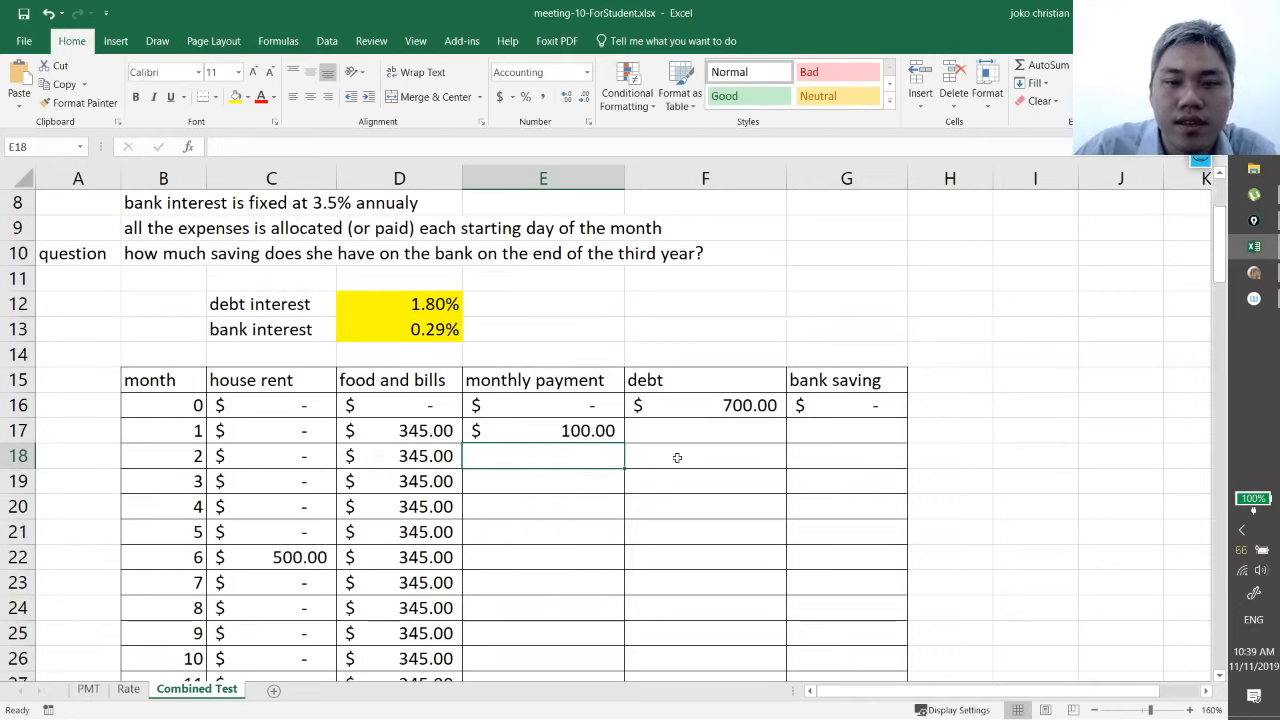
{"action": "left_click", "coordinate": [613, 428]}
{"action": "left_click_drag", "start_coordinate": [624, 443], "coordinate": [609, 663]}
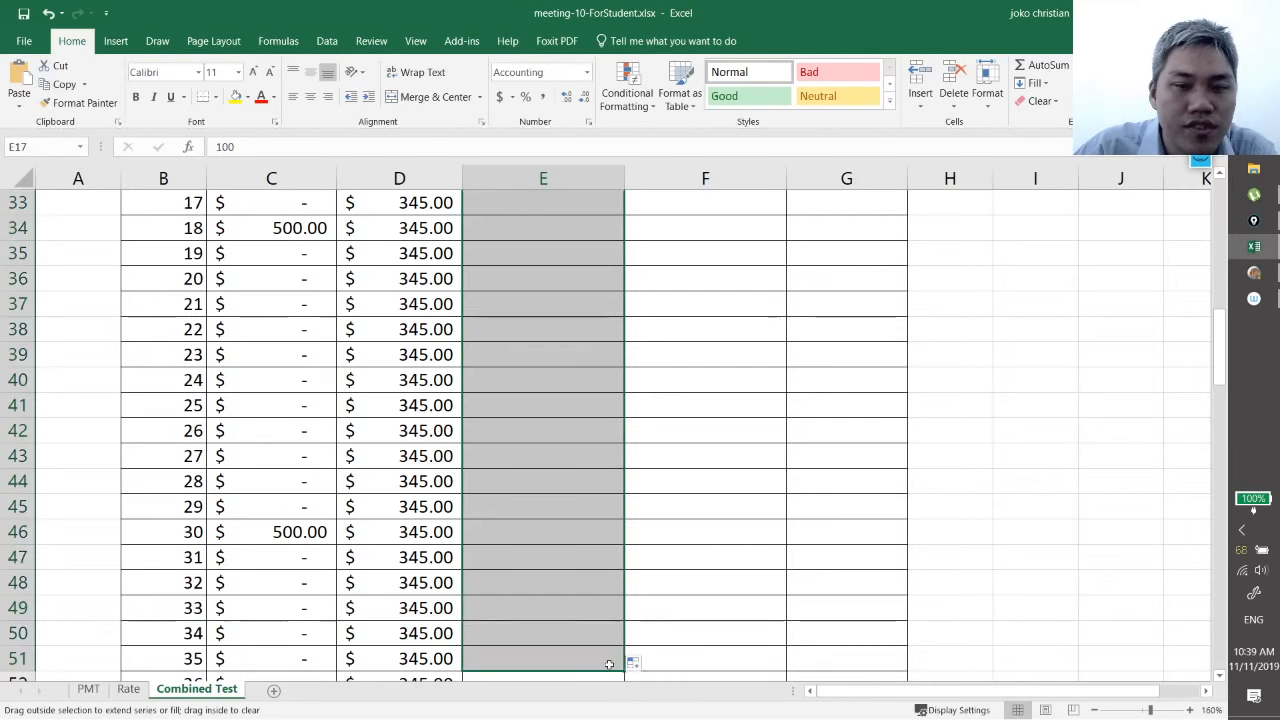
Step: Enter =F16+(F16*$D$12)-E17 as the month 1 debt in F17 and review the cells the formula references
{"action": "scroll", "coordinate": [634, 565], "scroll_direction": "up", "scroll_amount": 11}
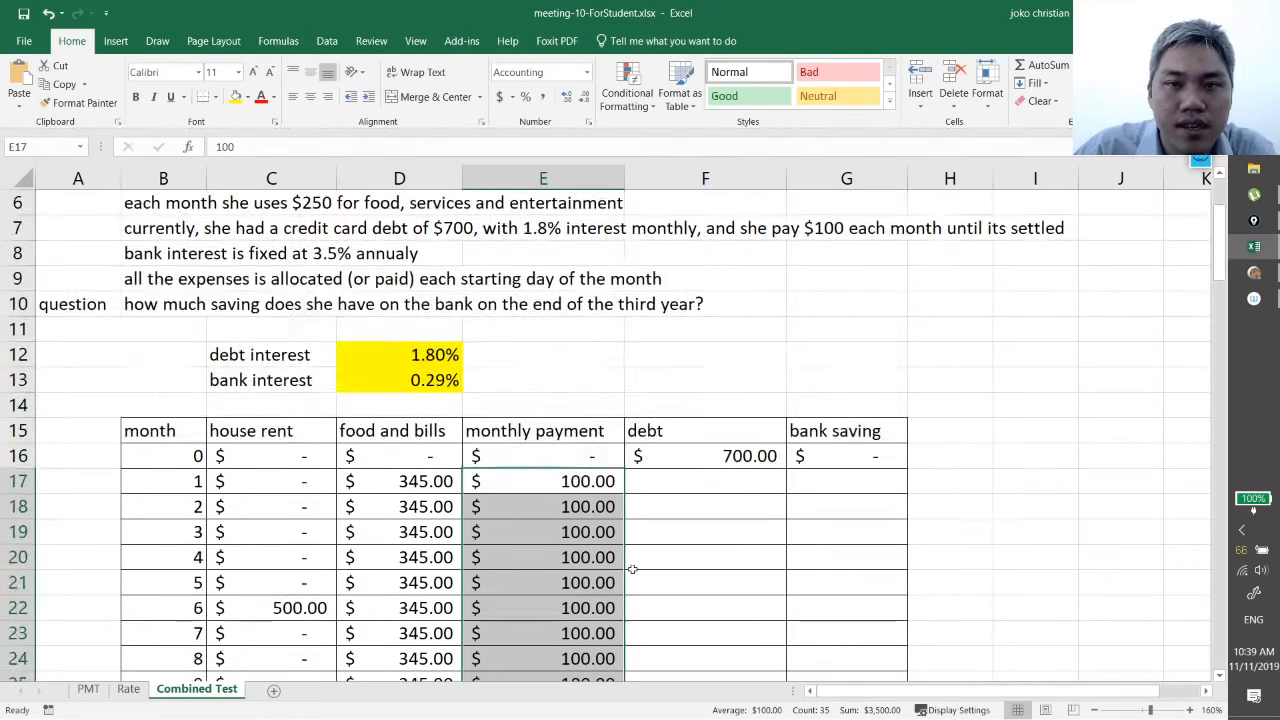
{"action": "scroll", "coordinate": [590, 555], "scroll_direction": "down", "scroll_amount": 3}
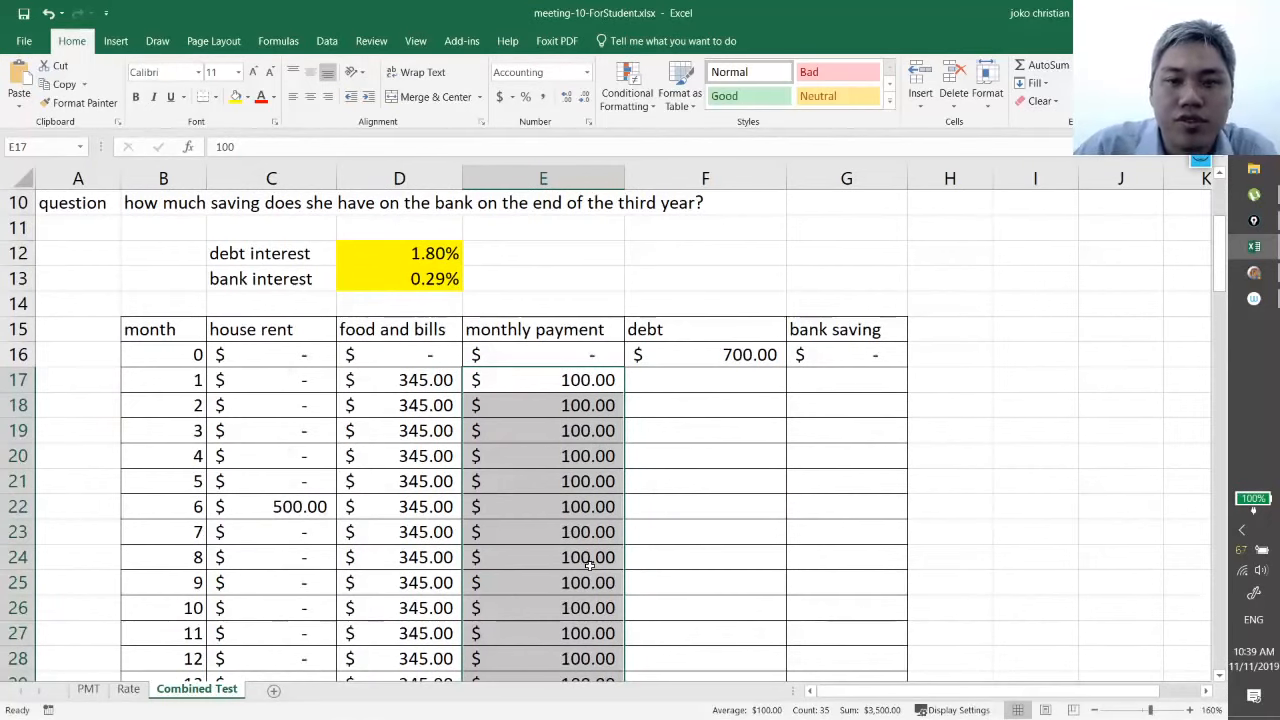
{"action": "scroll", "coordinate": [734, 494], "scroll_direction": "up", "scroll_amount": 1}
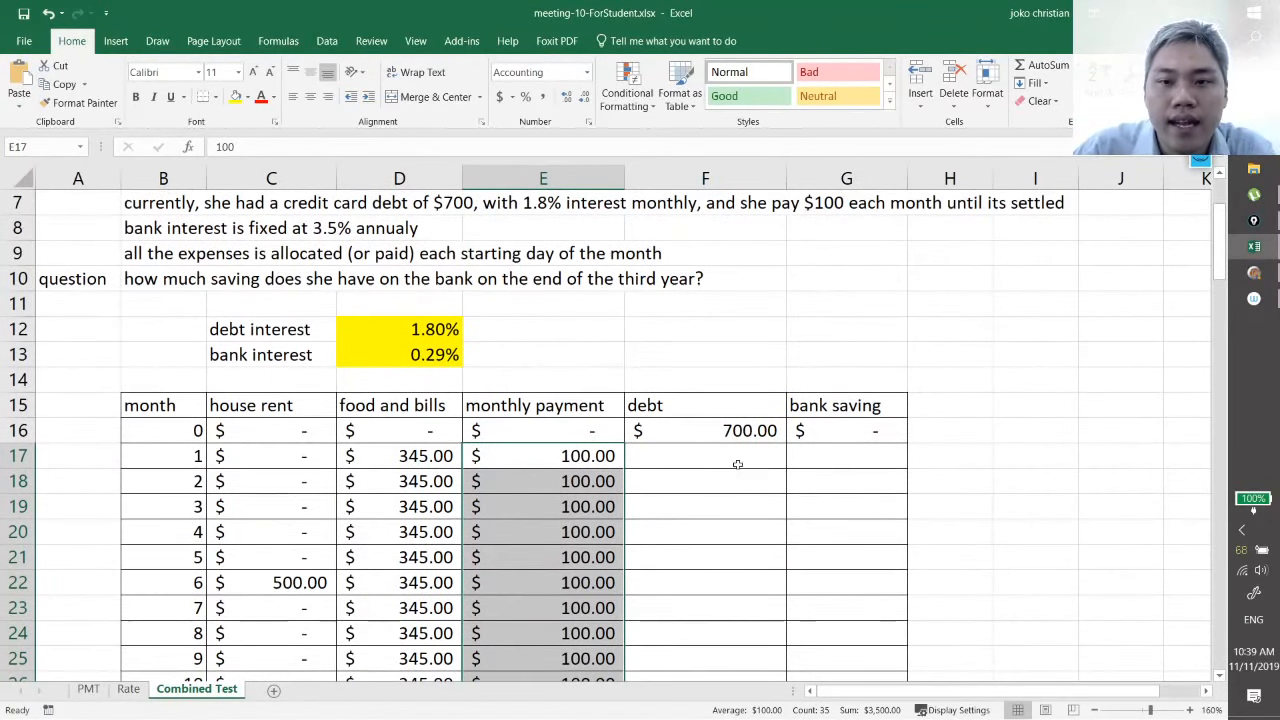
{"action": "left_click", "coordinate": [756, 466]}
{"action": "scroll", "coordinate": [763, 501], "scroll_direction": "up", "scroll_amount": 1}
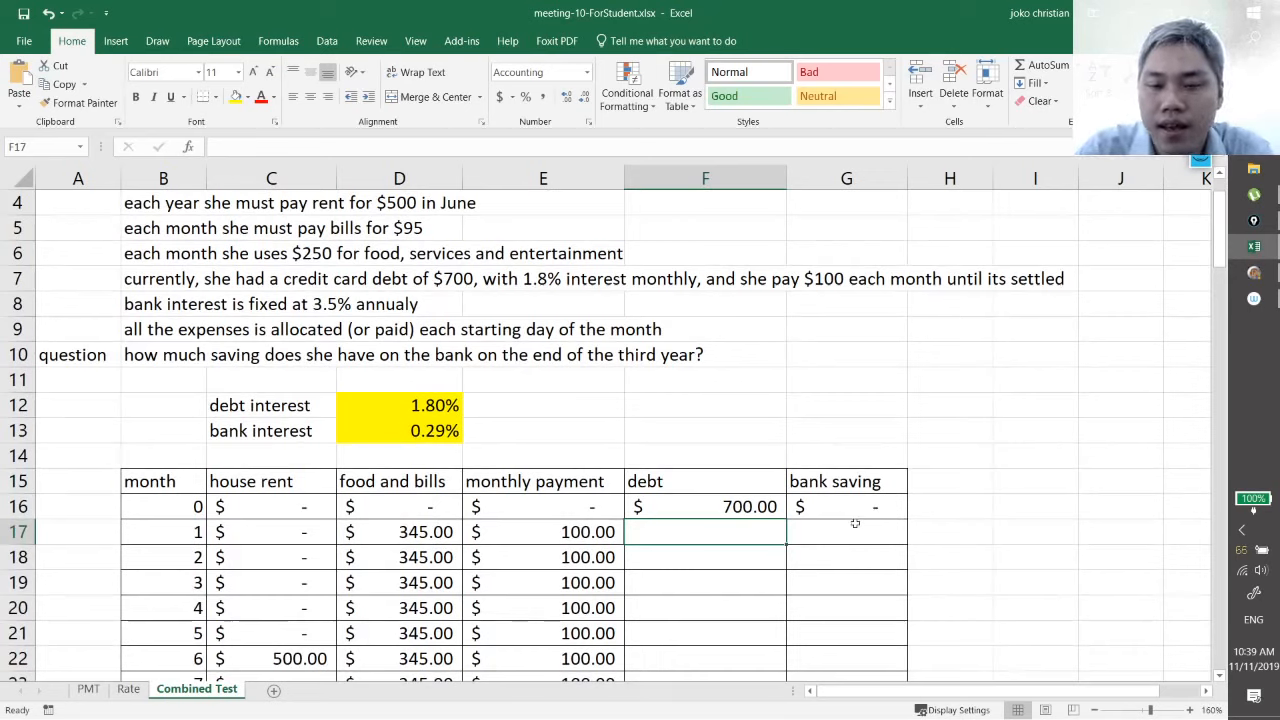
{"action": "type", "text": "="}
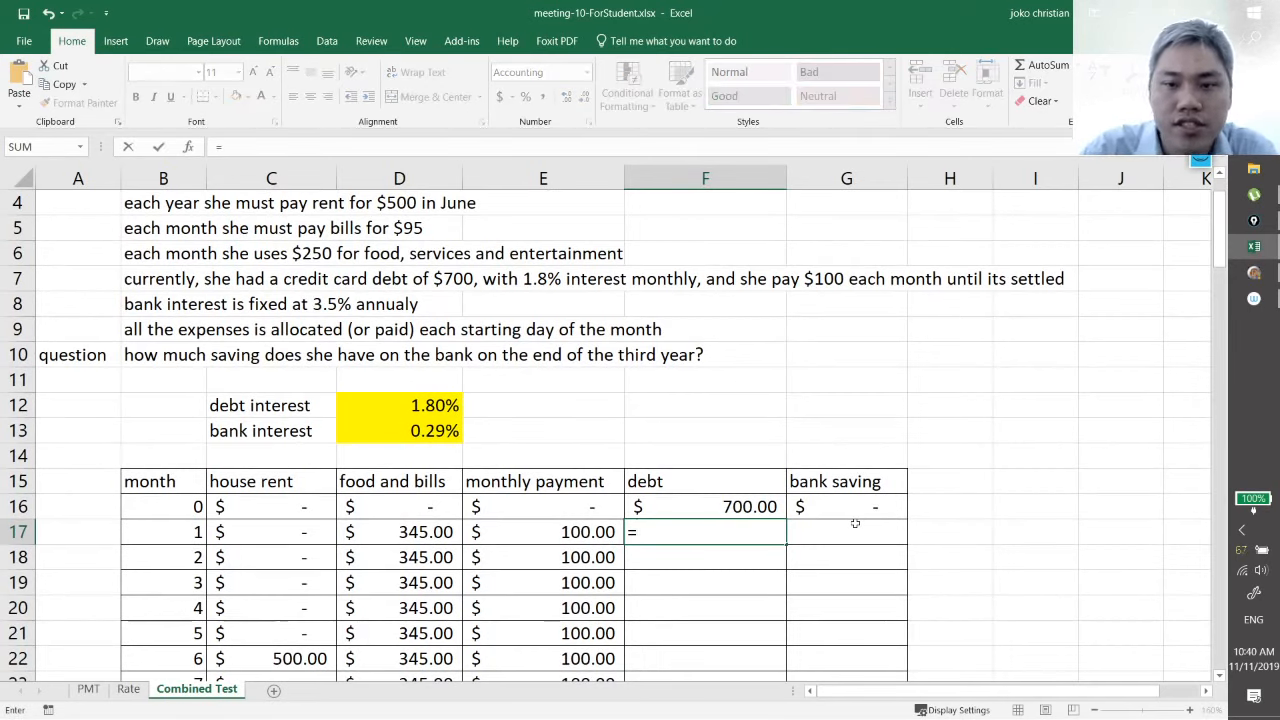
{"action": "left_click", "coordinate": [762, 504]}
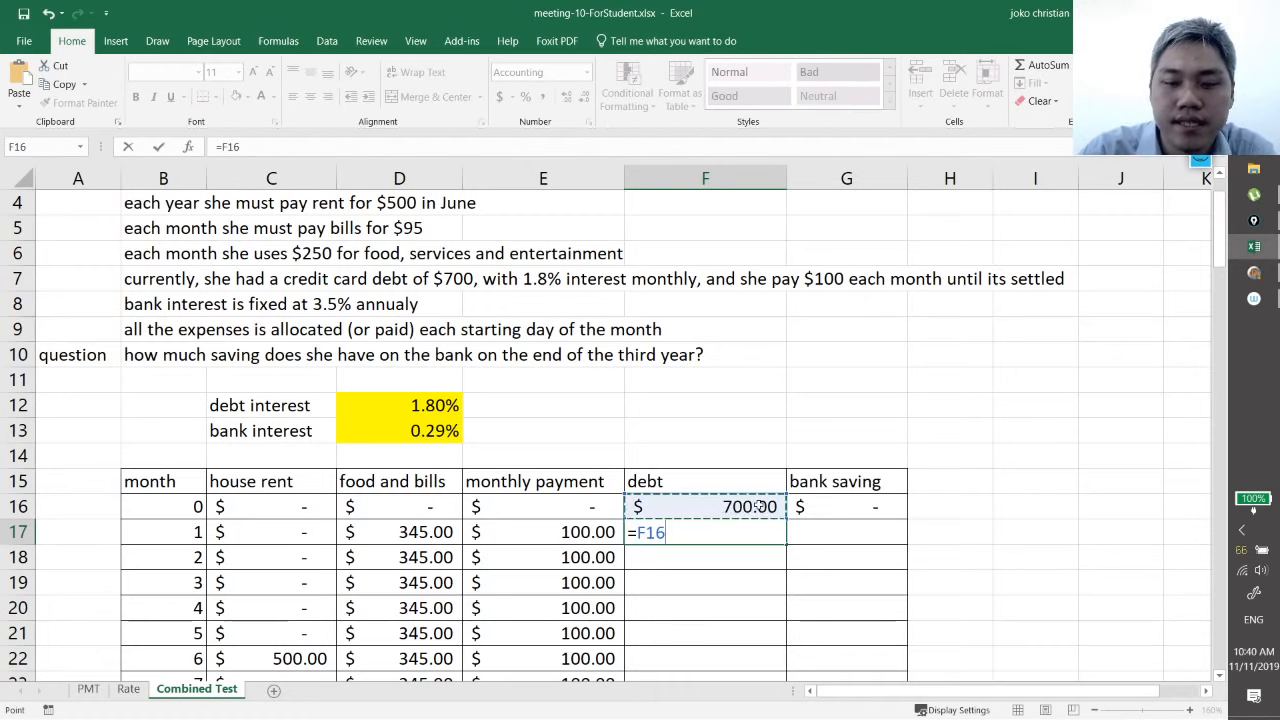
{"action": "type", "text": "+("}
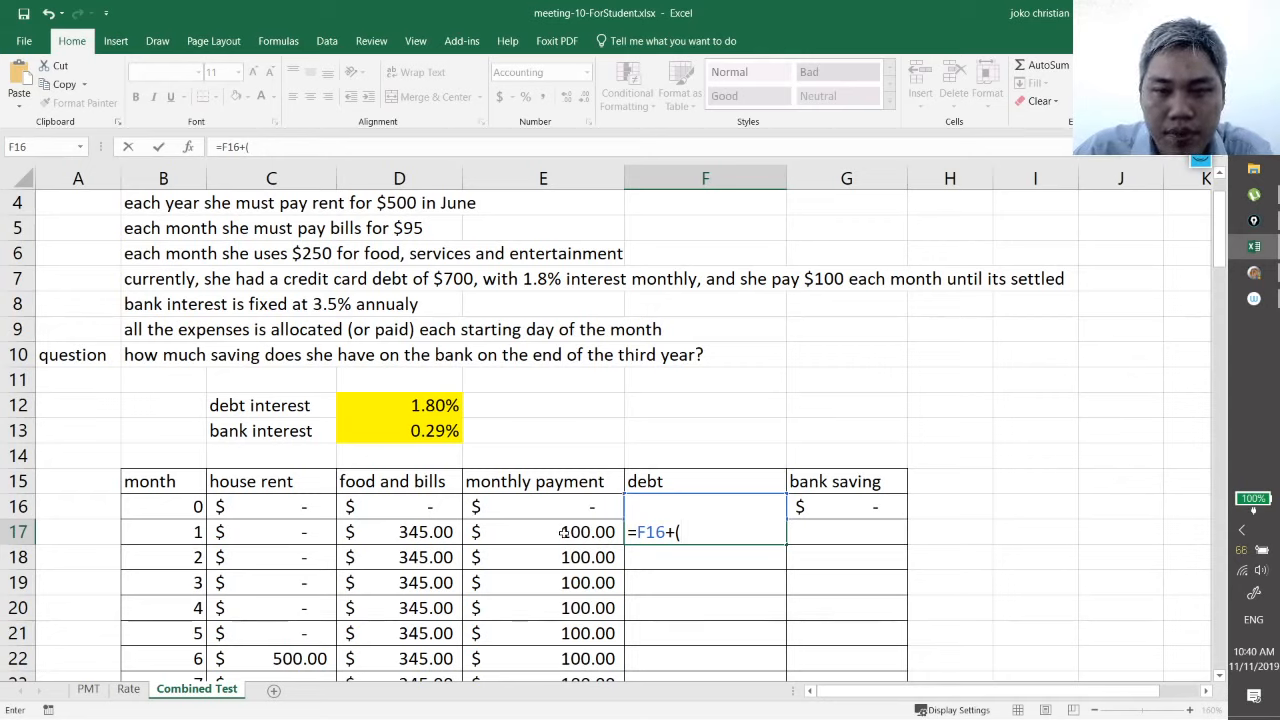
{"action": "type", "text": "F16*"}
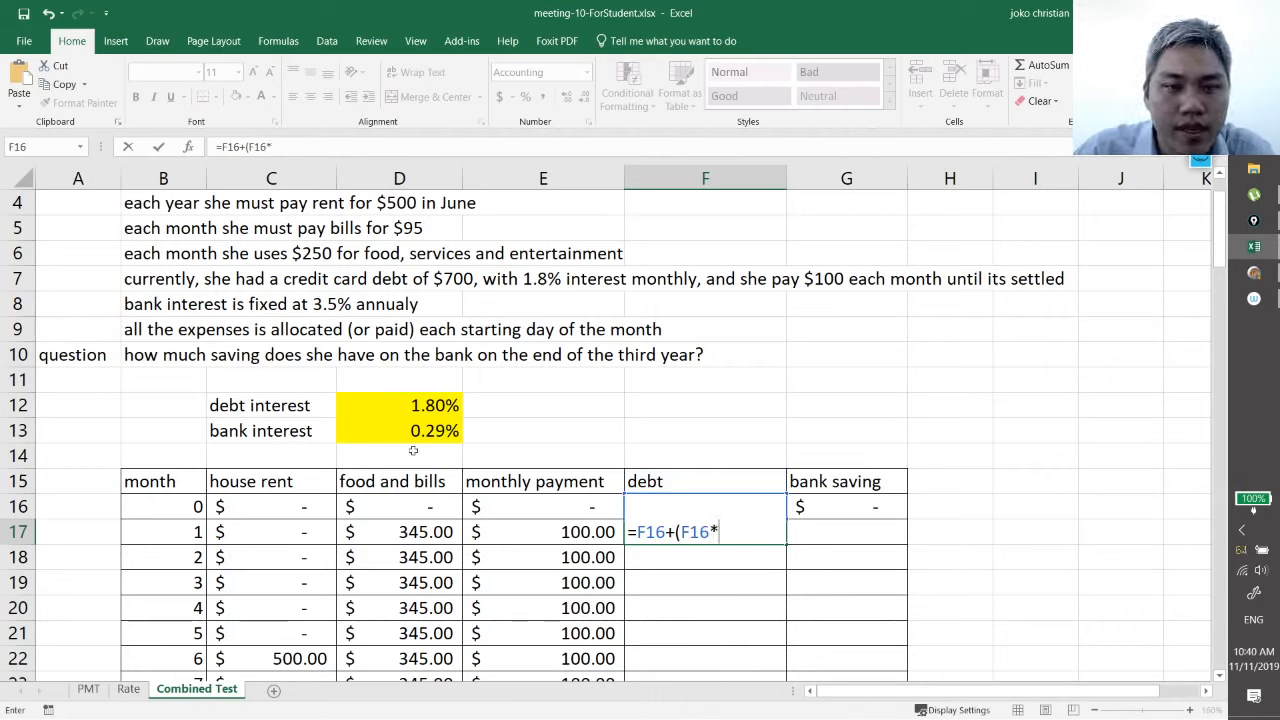
{"action": "left_click", "coordinate": [387, 403]}
{"action": "key", "text": "F4"}
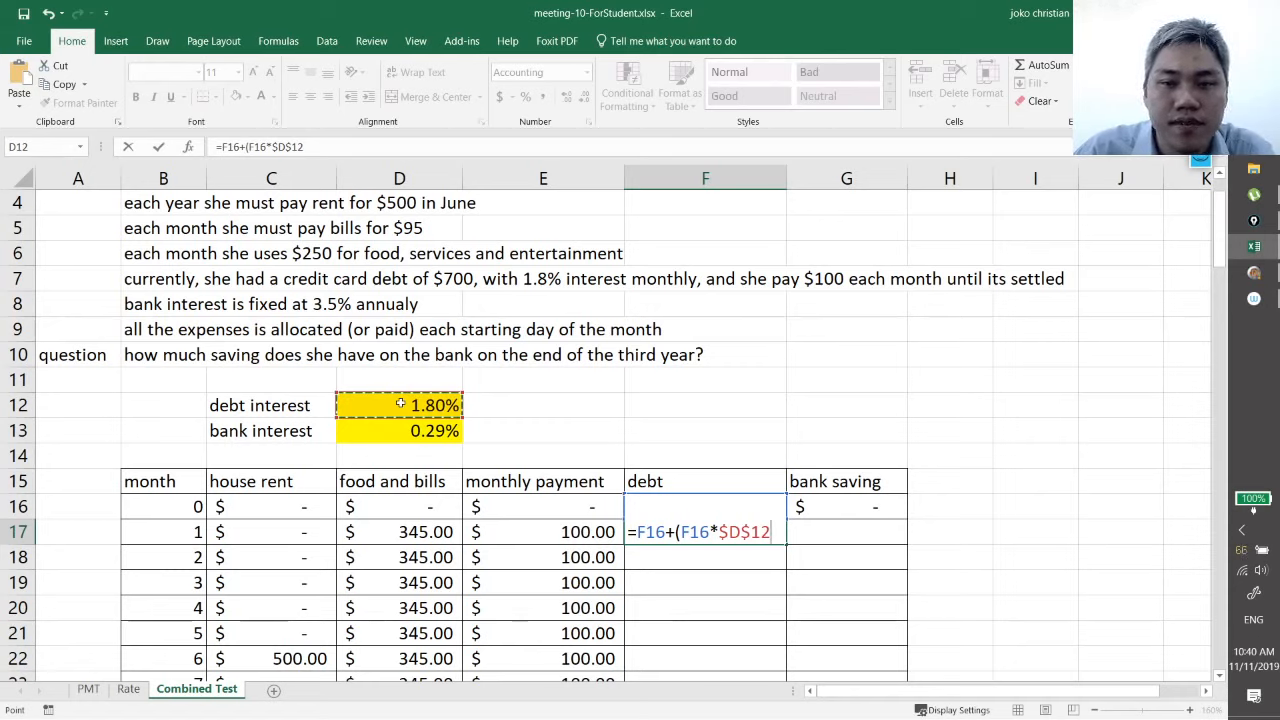
{"action": "type", "text": ")"}
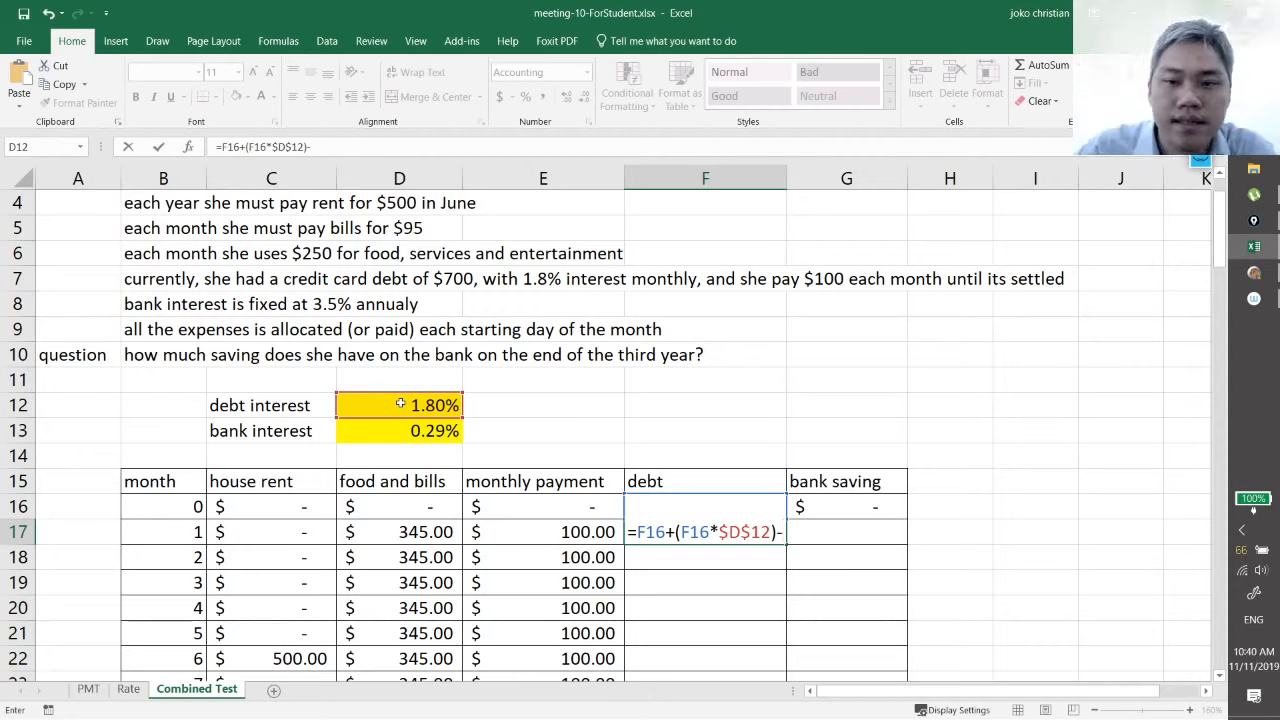
{"action": "type", "text": "-"}
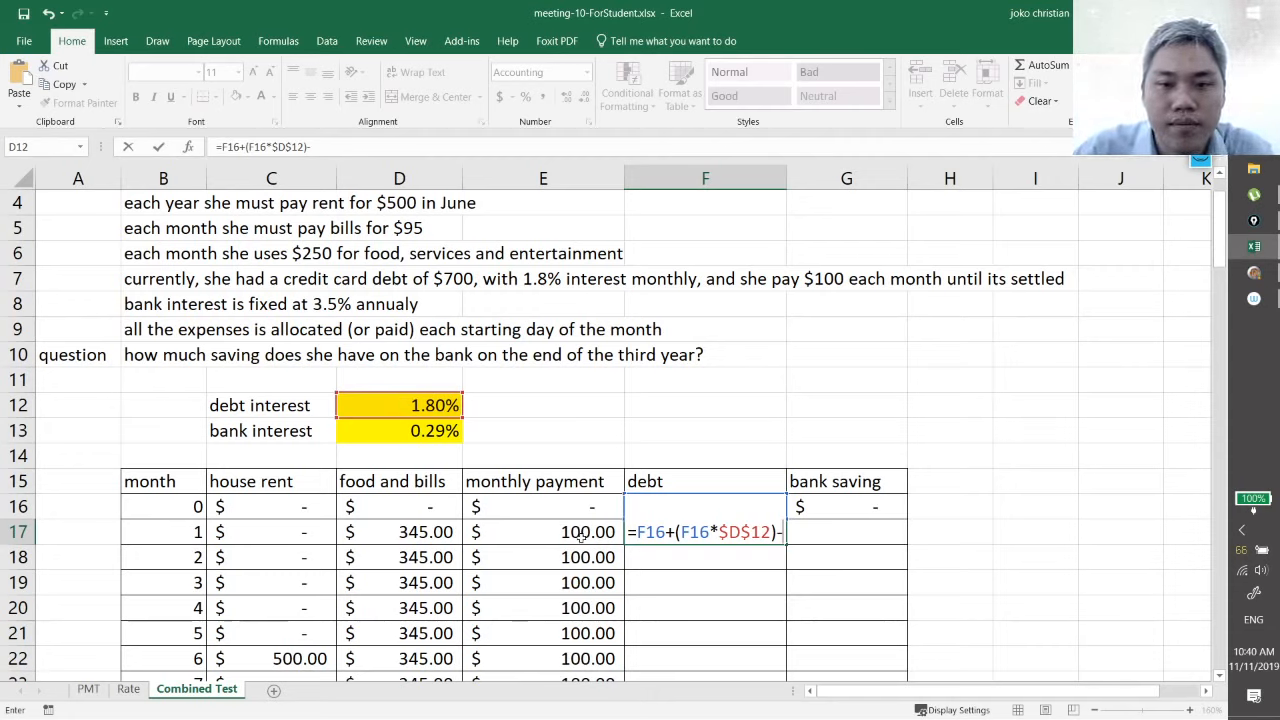
{"action": "left_click", "coordinate": [581, 537]}
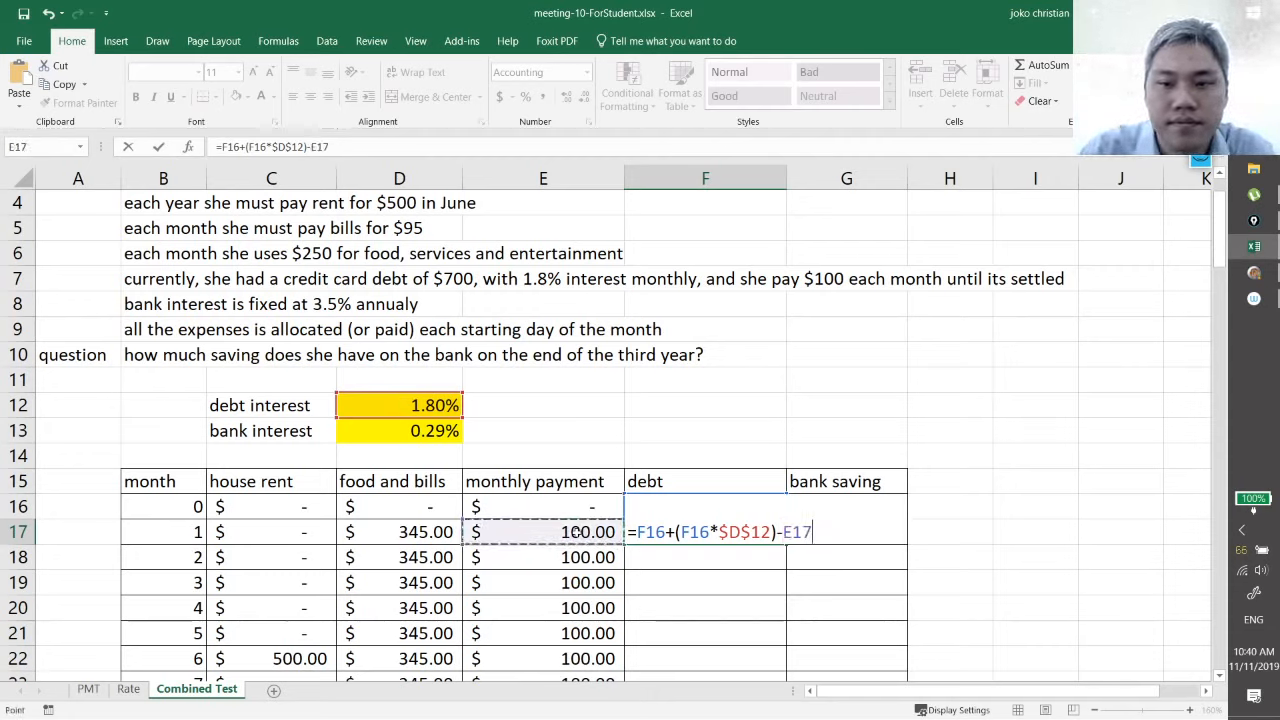
{"action": "key", "text": "Return"}
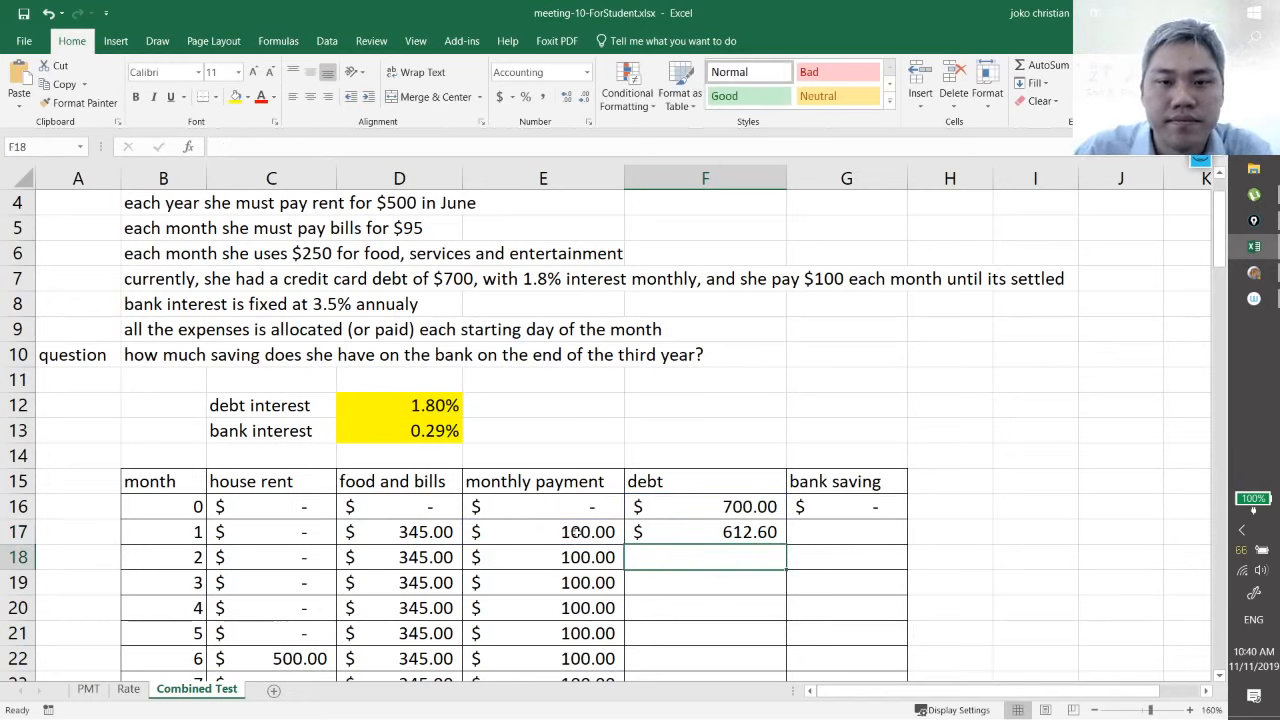
{"action": "left_click", "coordinate": [692, 532]}
{"action": "key", "text": "F2"}
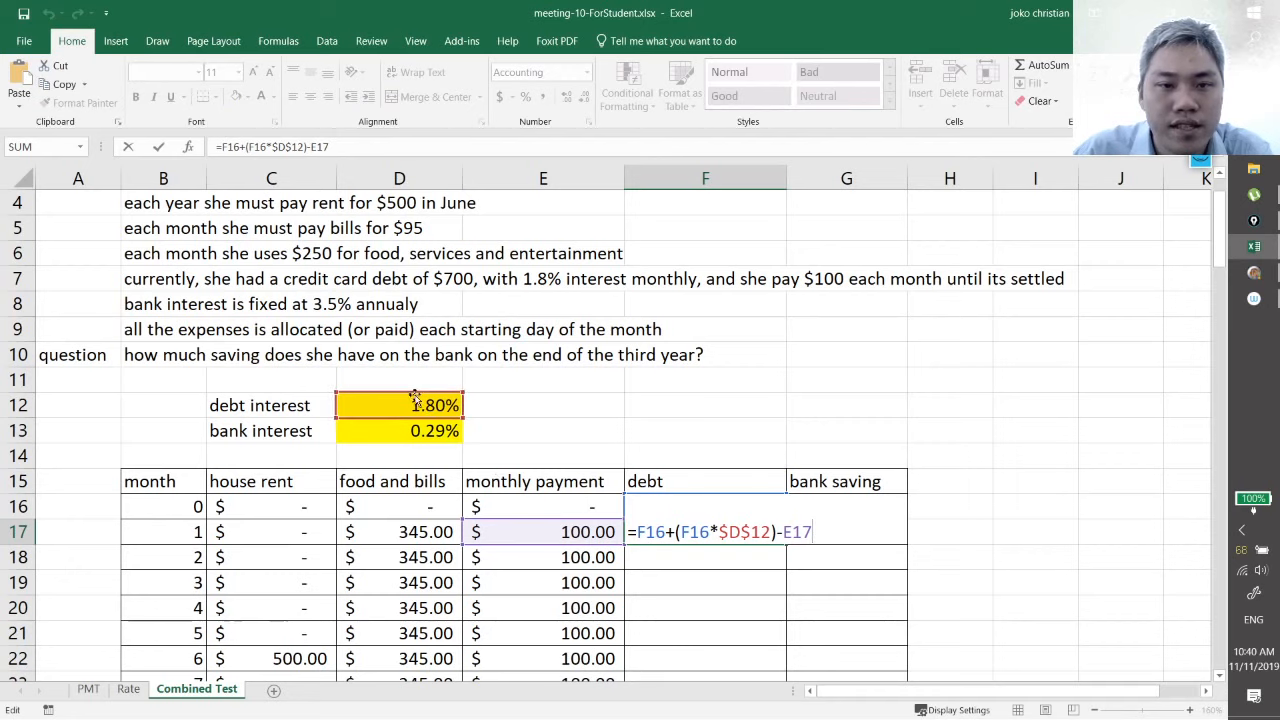
{"action": "key", "text": "Escape"}
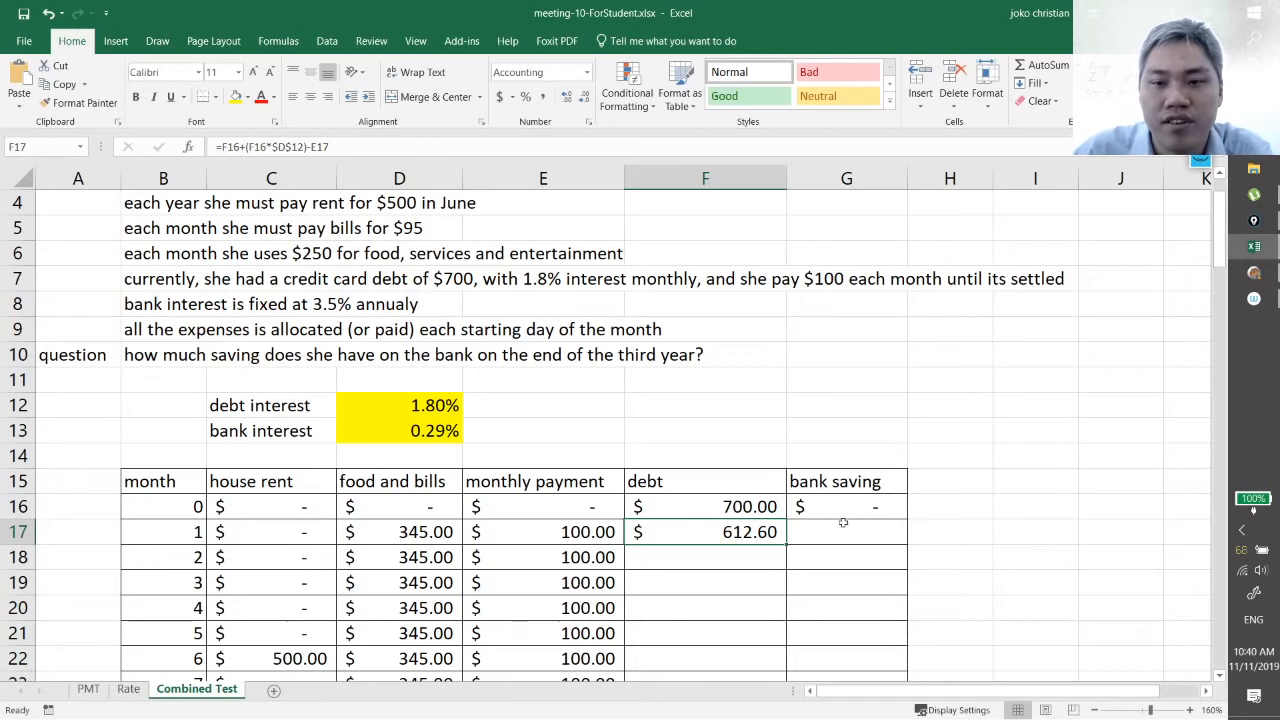
Step: Enter =G16+(G16*$D$13)+950-C17-D17-E17 as the month 1 bank saving in G17
{"action": "scroll", "coordinate": [845, 520], "scroll_direction": "down", "scroll_amount": 1}
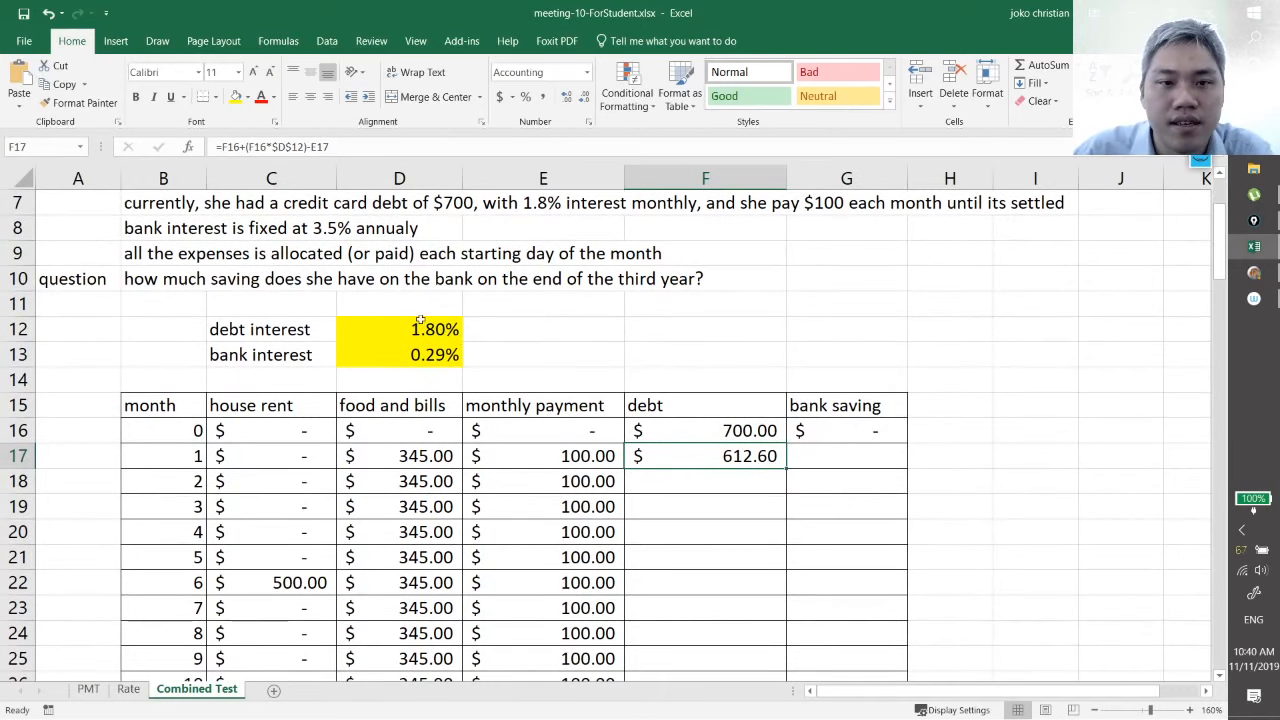
{"action": "left_click", "coordinate": [897, 460]}
{"action": "type", "text": "="}
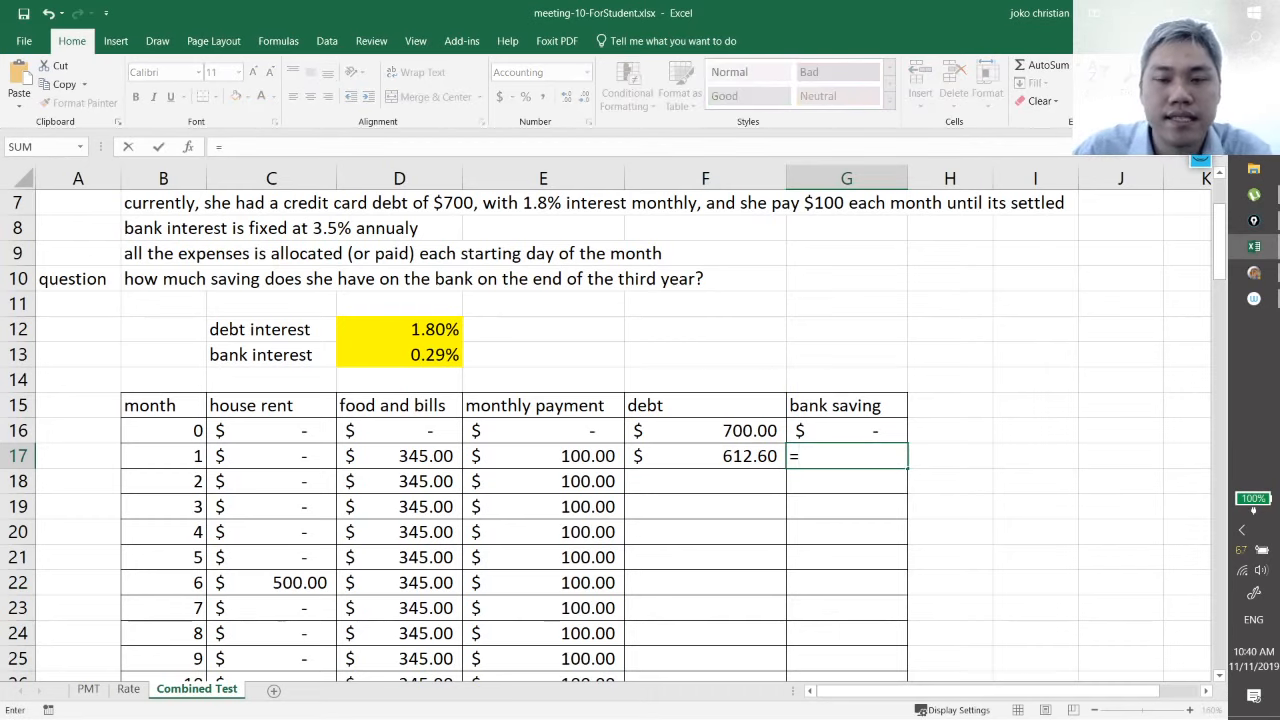
{"action": "left_click", "coordinate": [864, 432]}
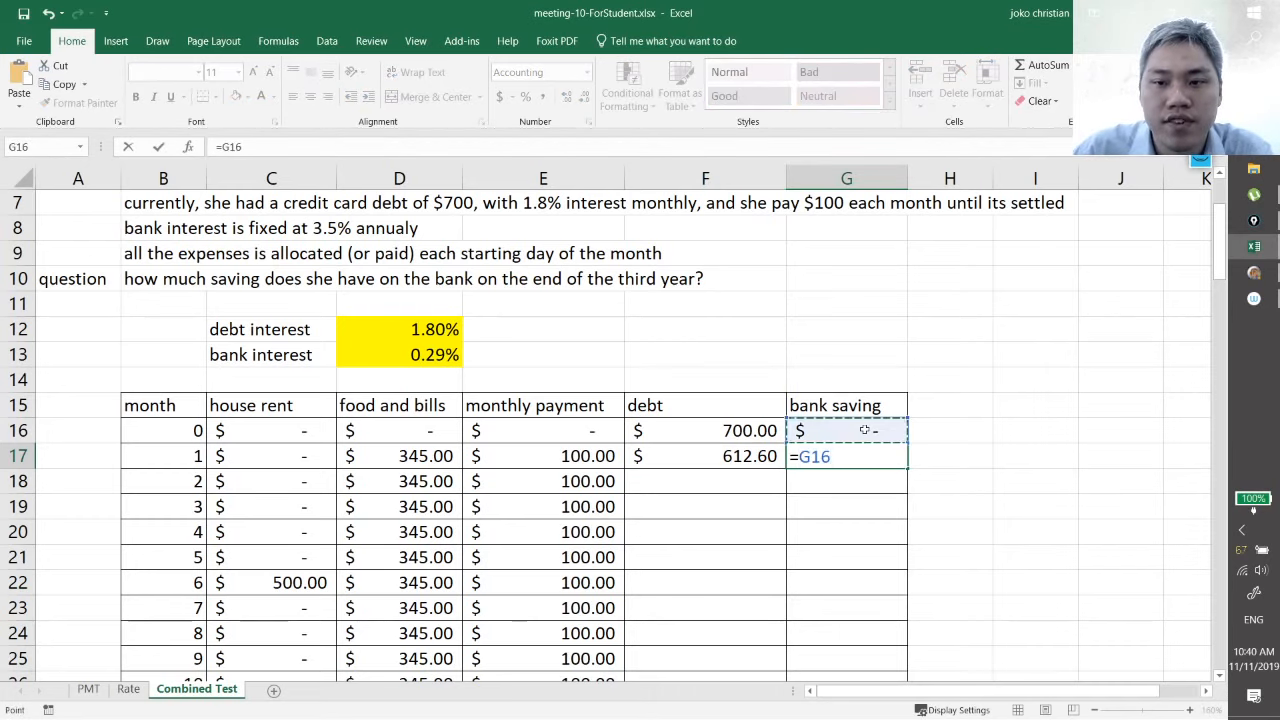
{"action": "type", "text": "+("}
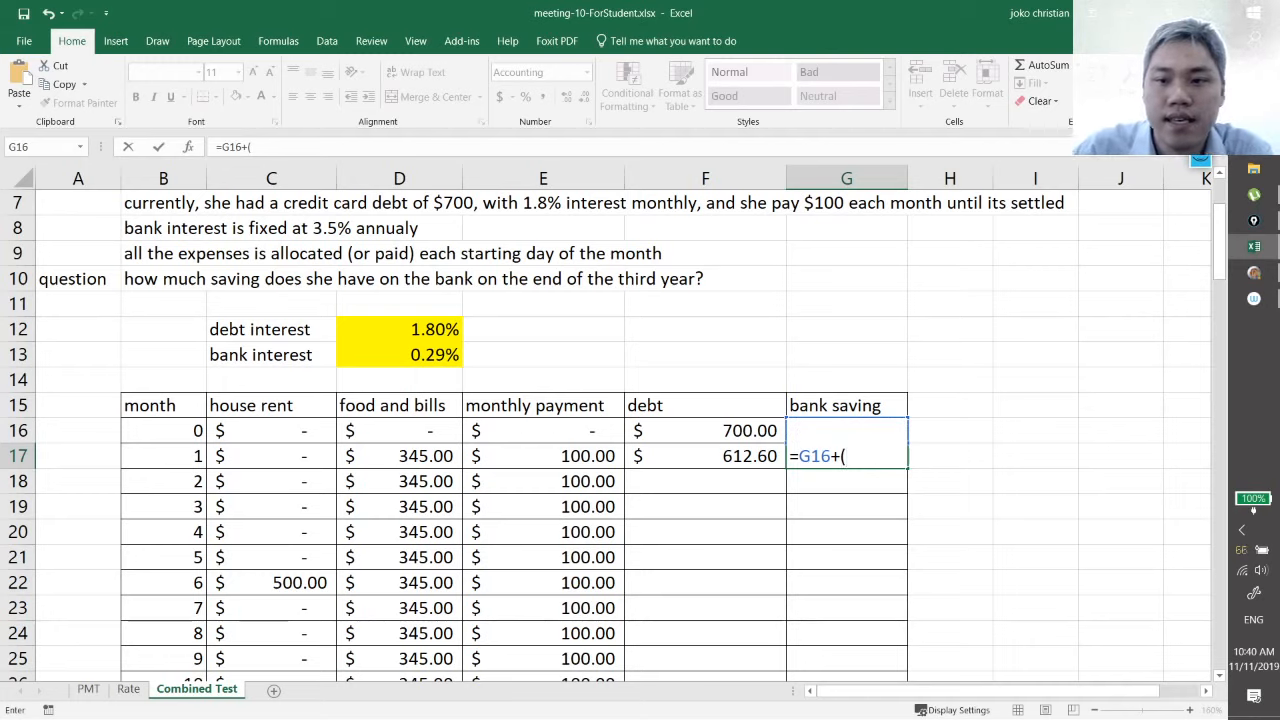
{"action": "type", "text": "G16"}
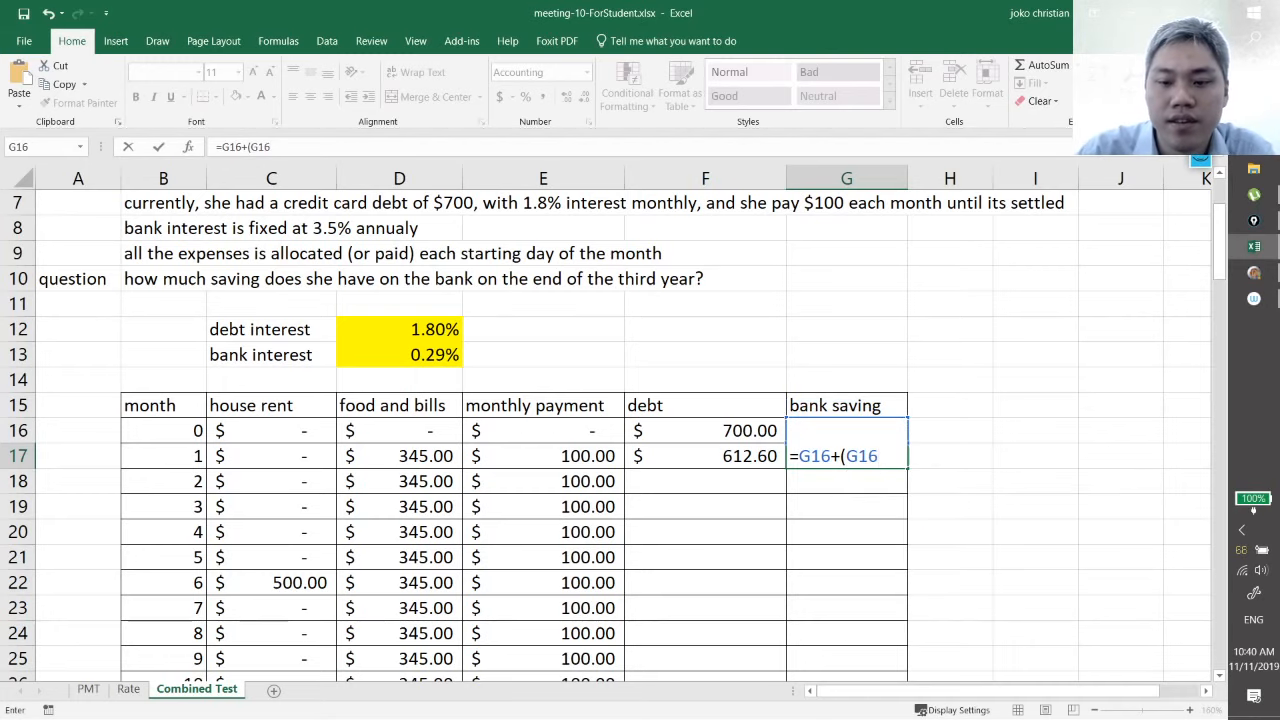
{"action": "type", "text": "*"}
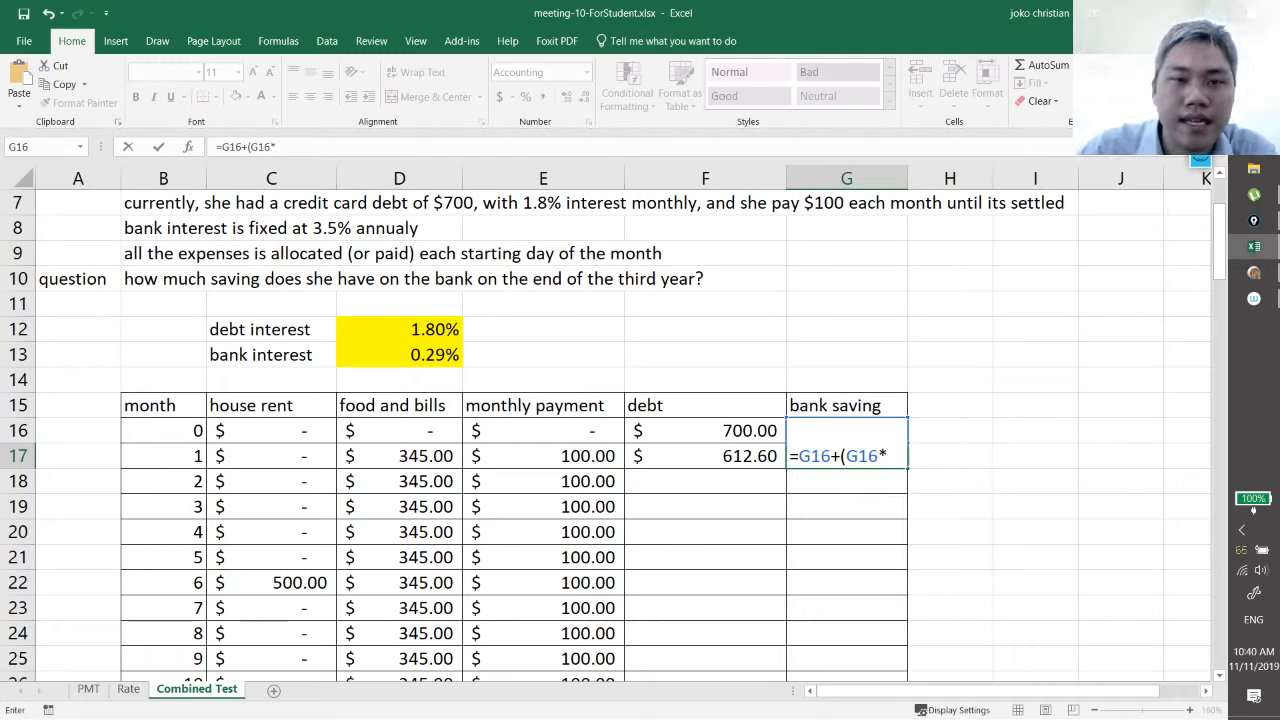
{"action": "left_click", "coordinate": [443, 355]}
{"action": "key", "text": "F4"}
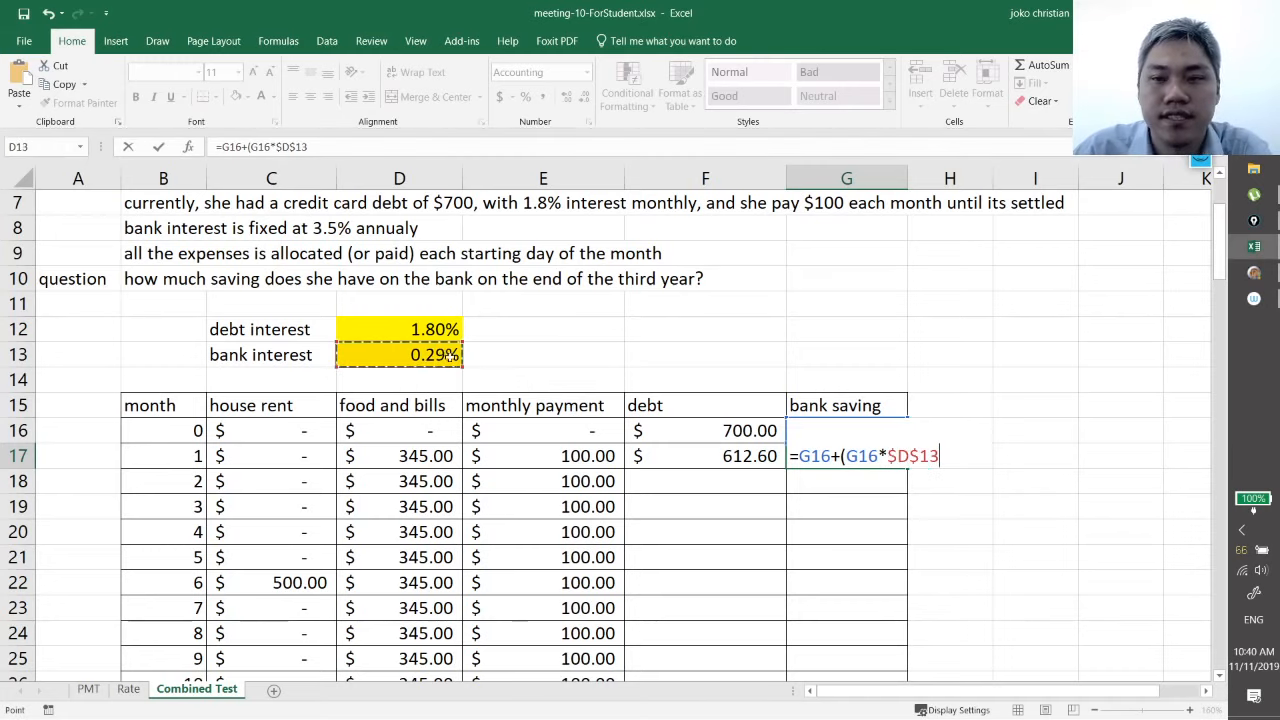
{"action": "type", "text": ")"}
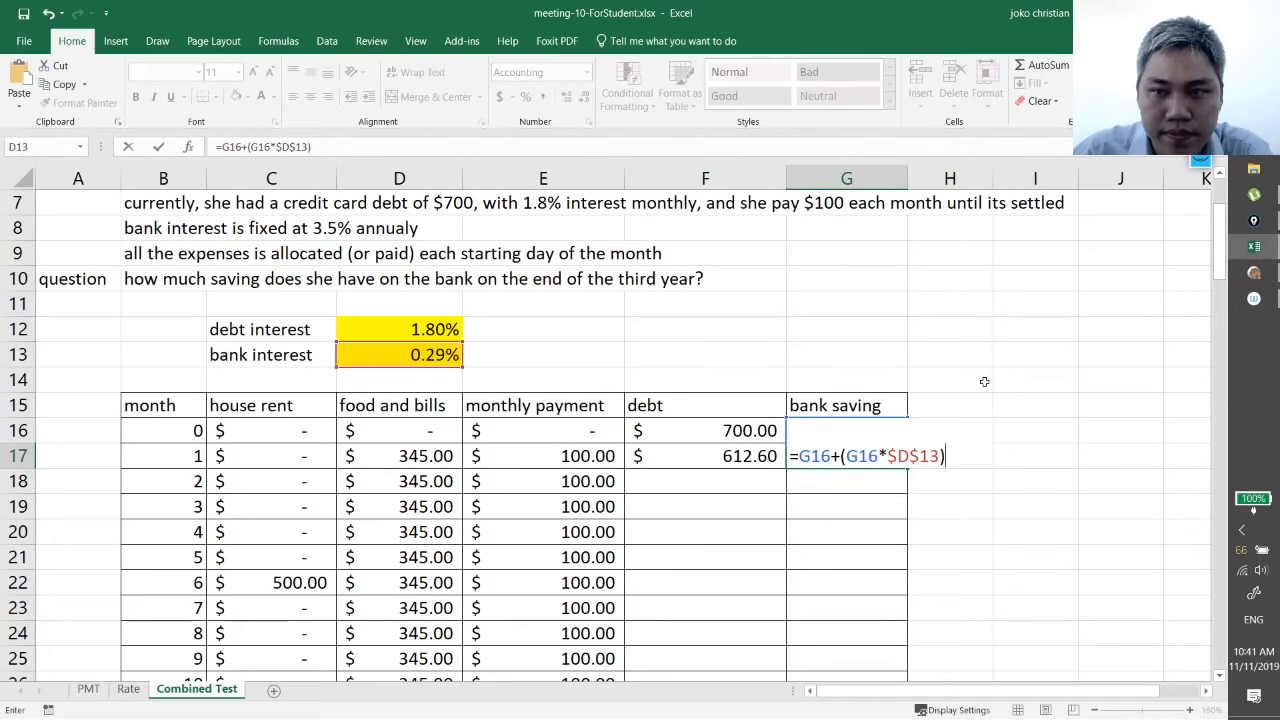
{"action": "type", "text": "+"}
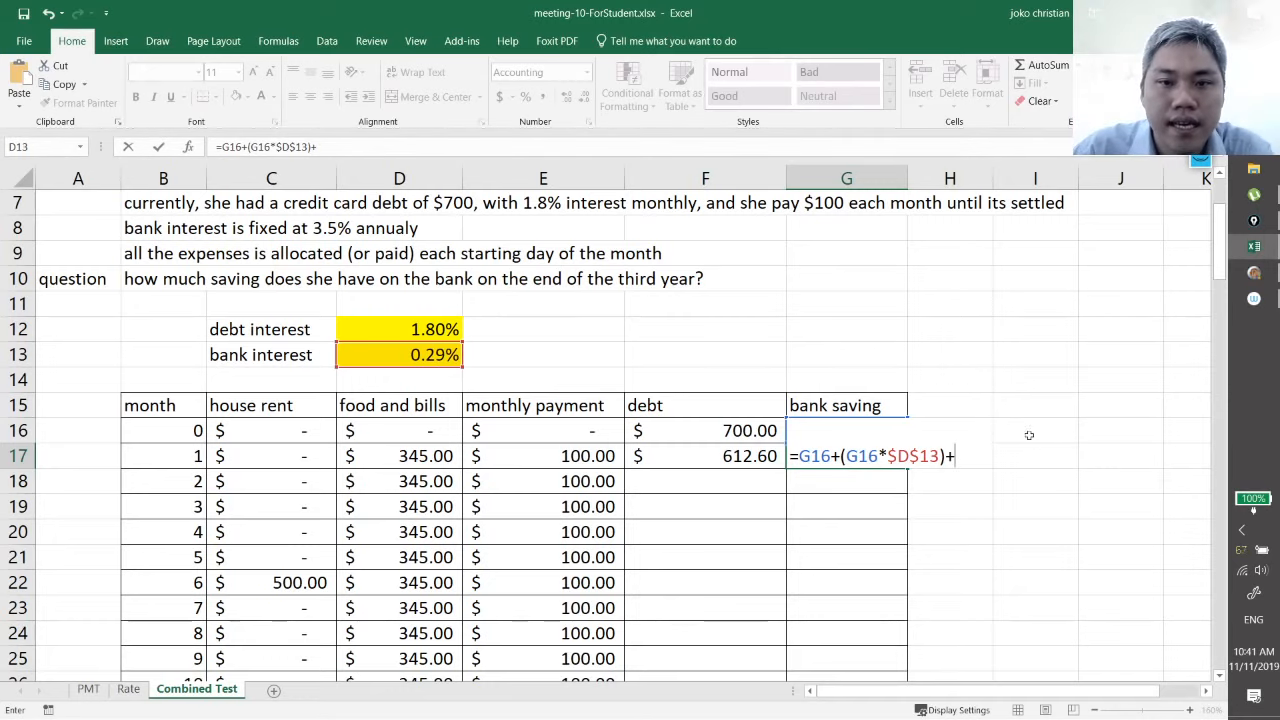
{"action": "scroll", "coordinate": [1040, 445], "scroll_direction": "up", "scroll_amount": 2}
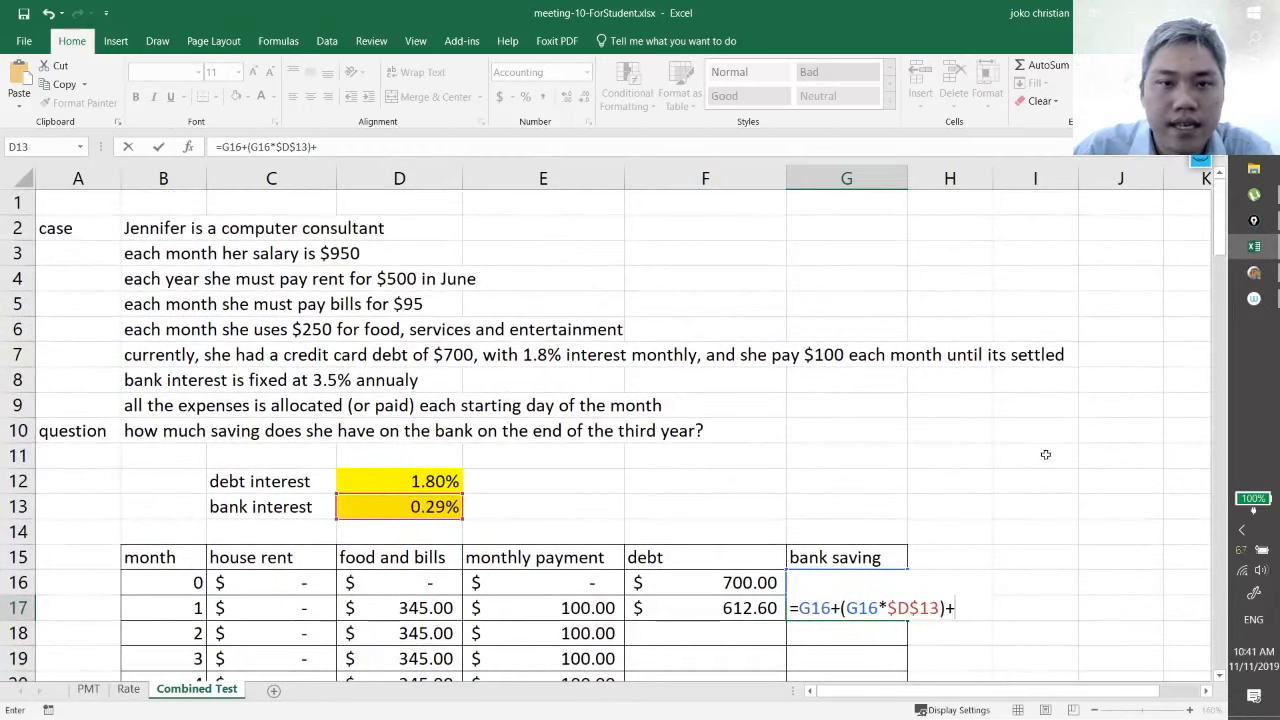
{"action": "scroll", "coordinate": [831, 461], "scroll_direction": "down", "scroll_amount": 1}
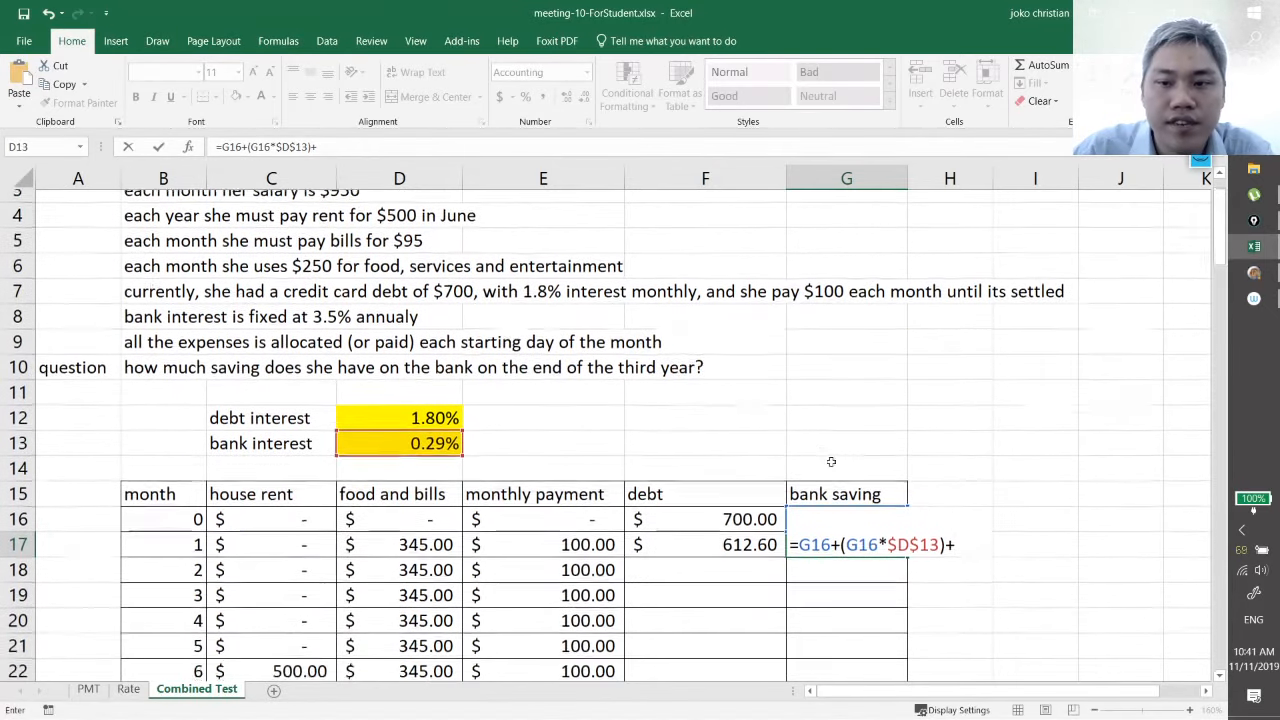
{"action": "scroll", "coordinate": [831, 461], "scroll_direction": "down", "scroll_amount": 1}
{"action": "type", "text": "95"}
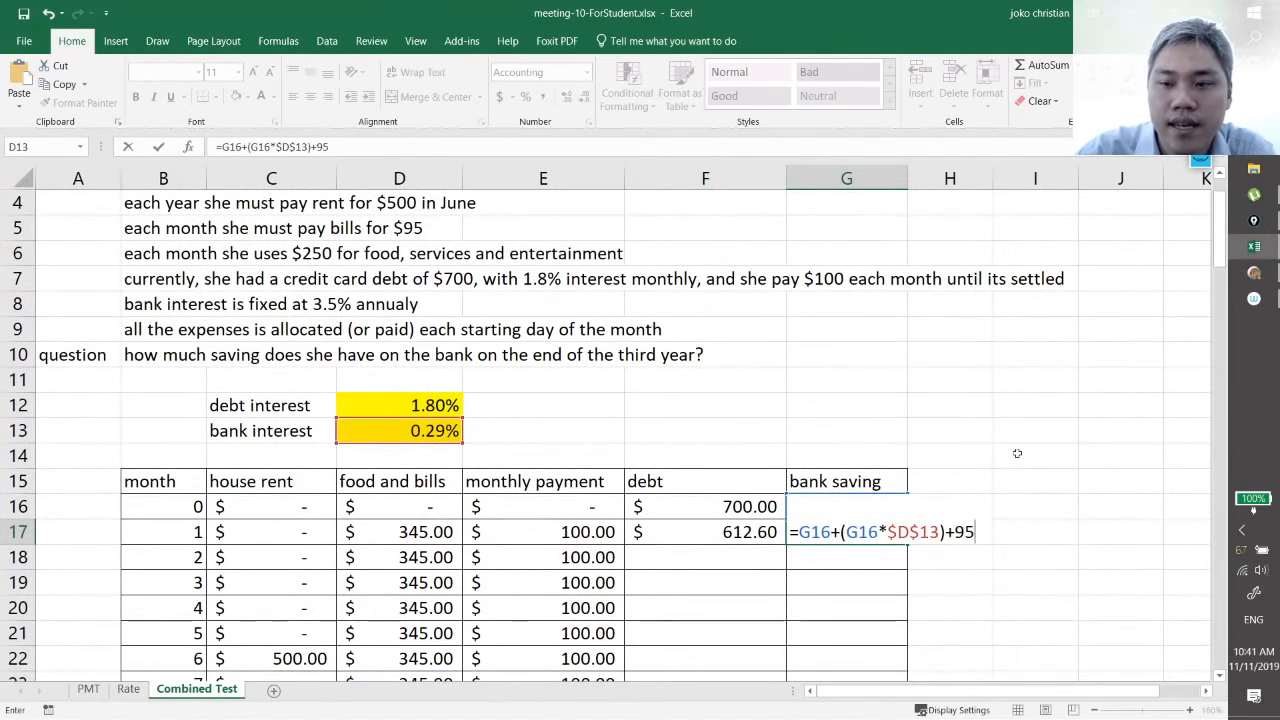
{"action": "type", "text": "0-"}
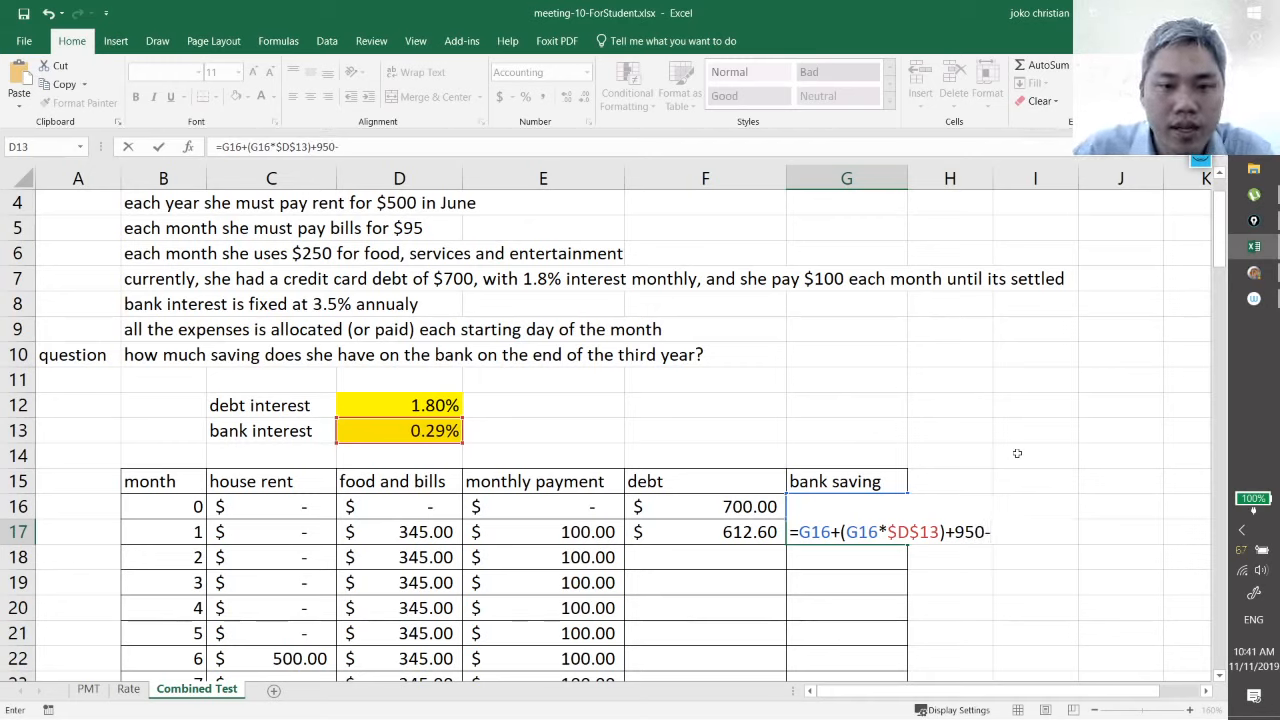
{"action": "left_click", "coordinate": [284, 539]}
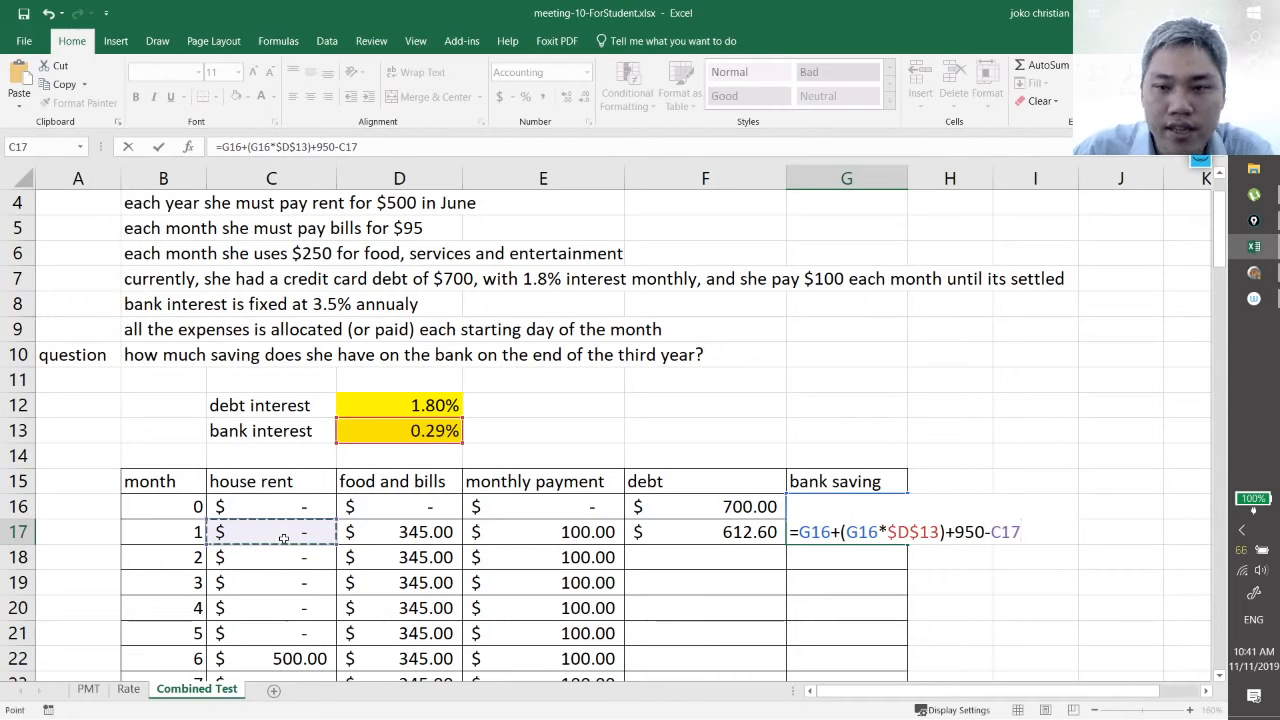
{"action": "type", "text": "-"}
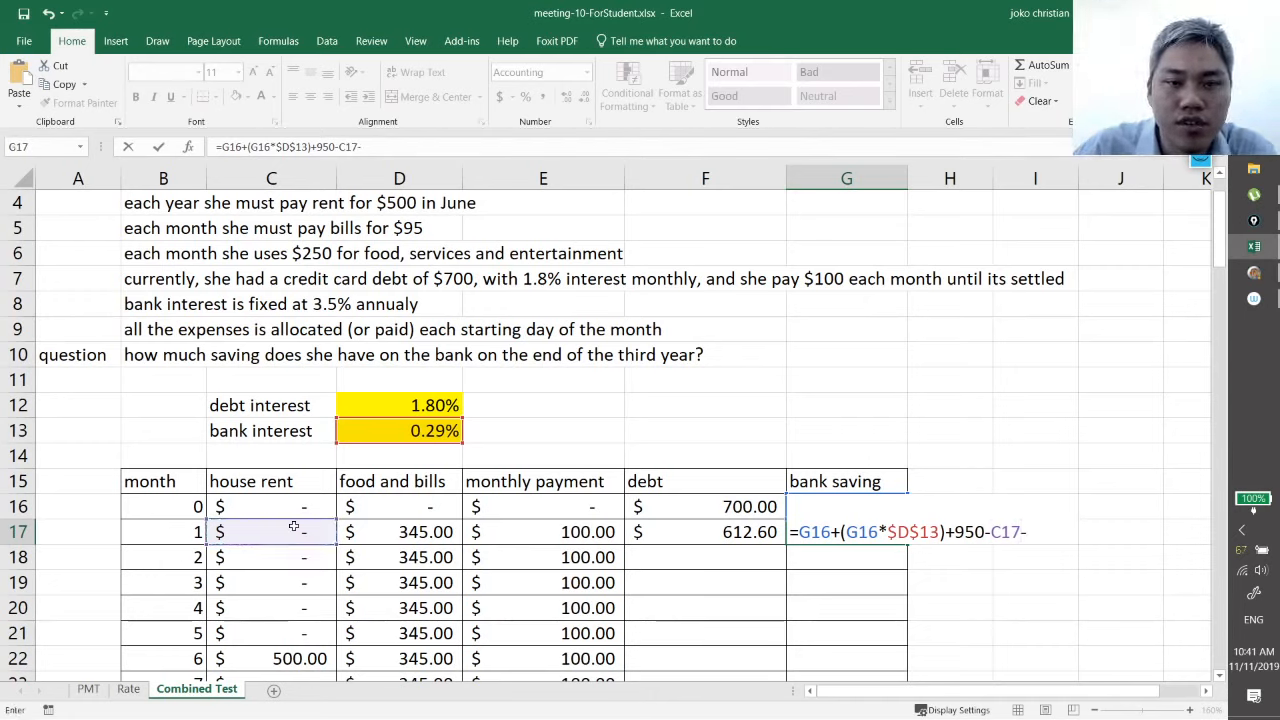
{"action": "left_click", "coordinate": [391, 532]}
{"action": "type", "text": "-"}
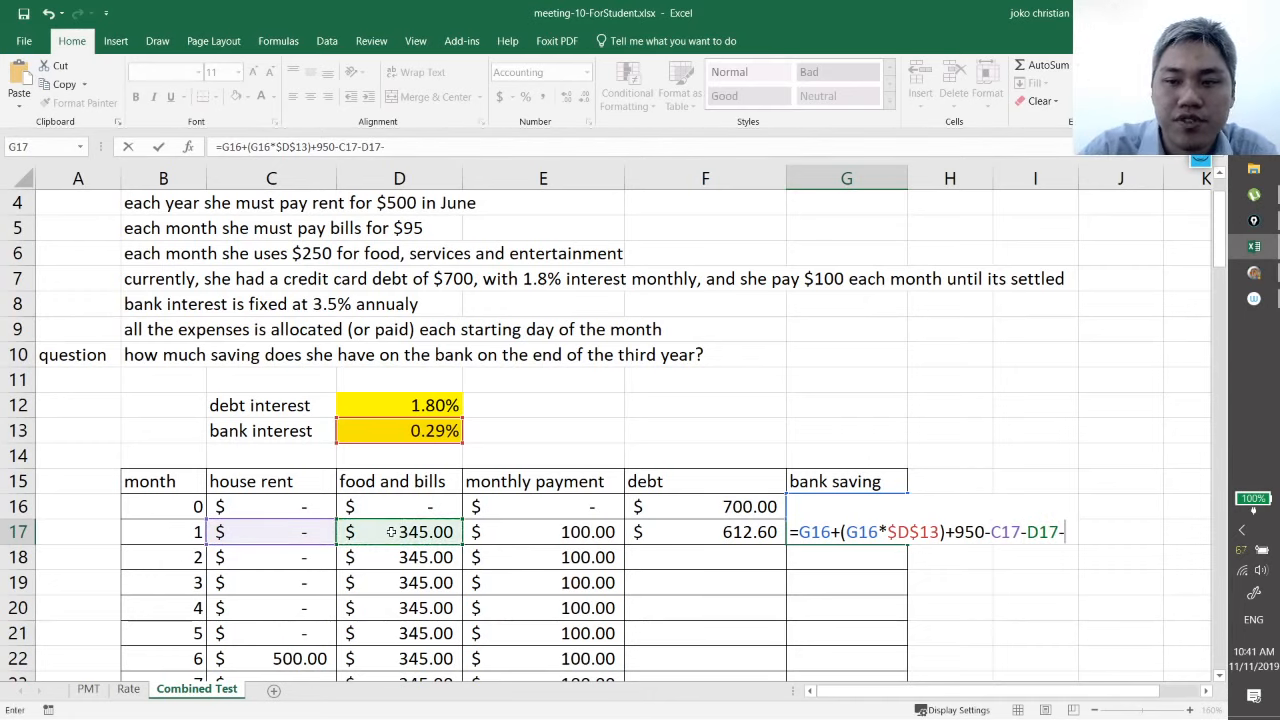
{"action": "left_click", "coordinate": [558, 539]}
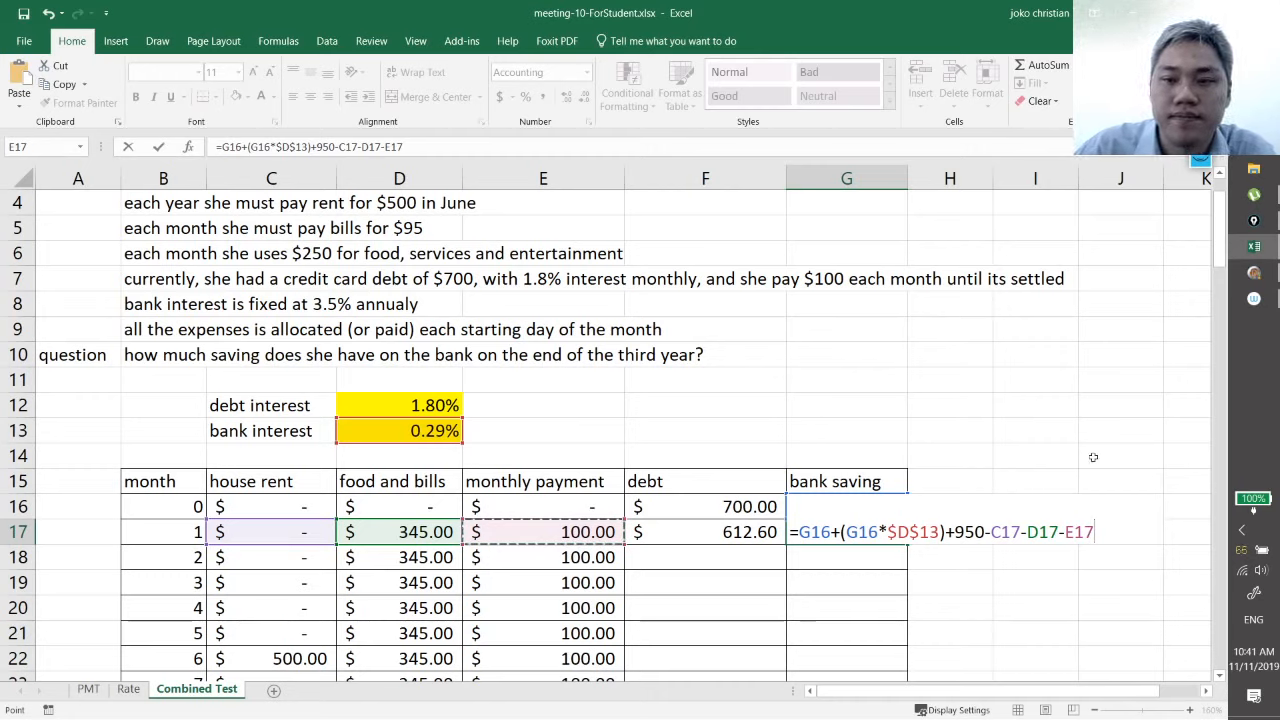
{"action": "key", "text": "Return"}
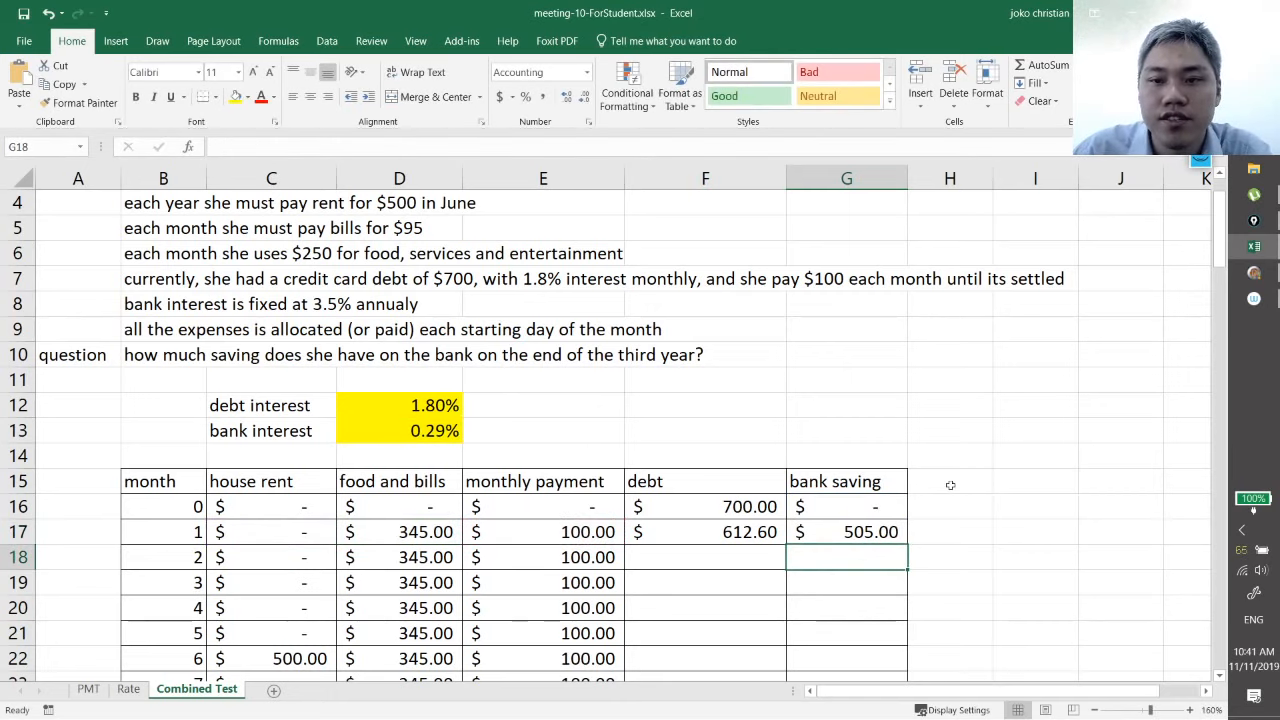
{"action": "scroll", "coordinate": [949, 483], "scroll_direction": "down", "scroll_amount": 1}
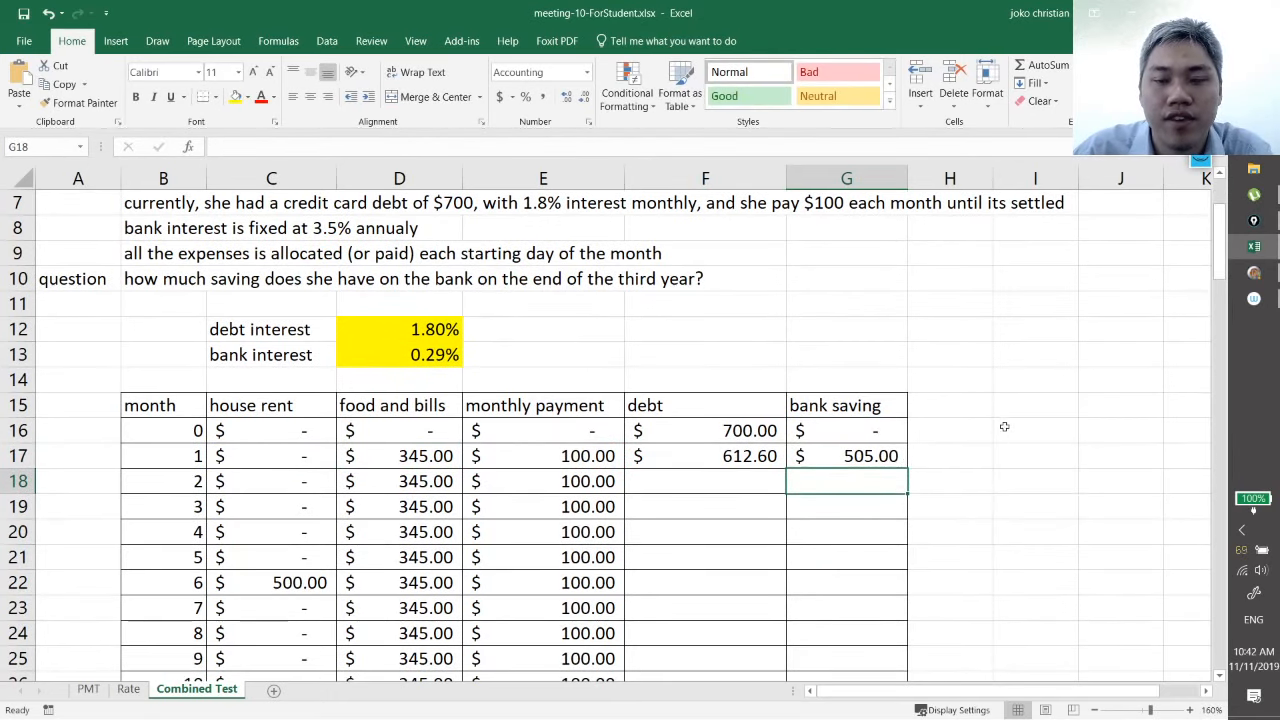
{"action": "scroll", "coordinate": [1003, 432], "scroll_direction": "down", "scroll_amount": 3}
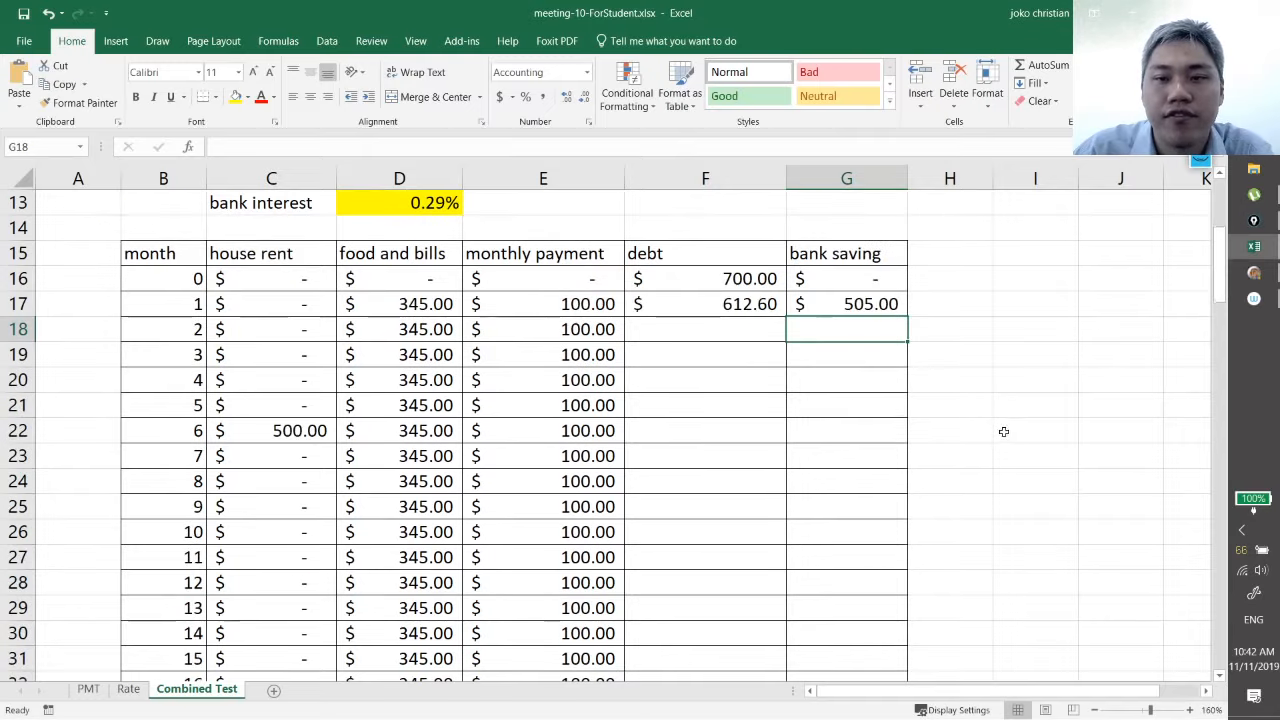
Step: Fill the month 1 debt and bank saving formulas in F17:G17 down to month 17 in F33:G33
{"action": "left_click_drag", "start_coordinate": [738, 228], "coordinate": [909, 646]}
{"action": "scroll", "coordinate": [969, 537], "scroll_direction": "up", "scroll_amount": 4}
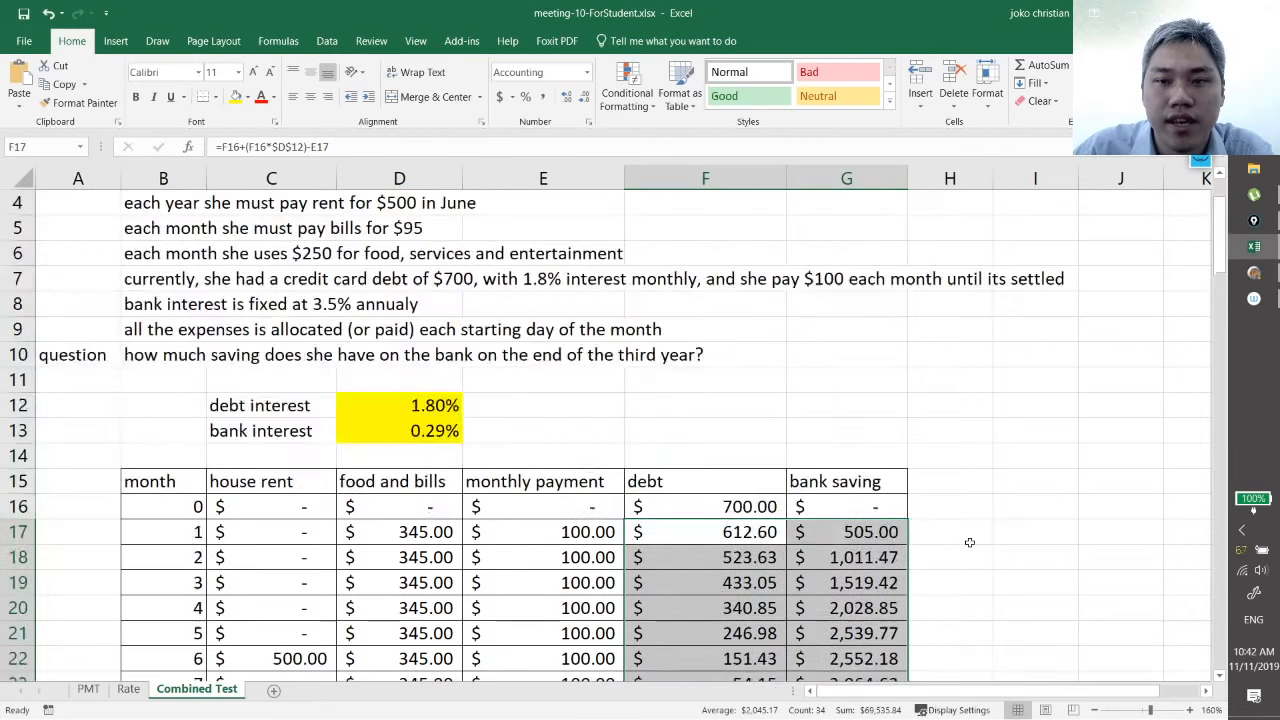
{"action": "scroll", "coordinate": [969, 542], "scroll_direction": "down", "scroll_amount": 2}
{"action": "scroll", "coordinate": [969, 537], "scroll_direction": "down", "scroll_amount": 1}
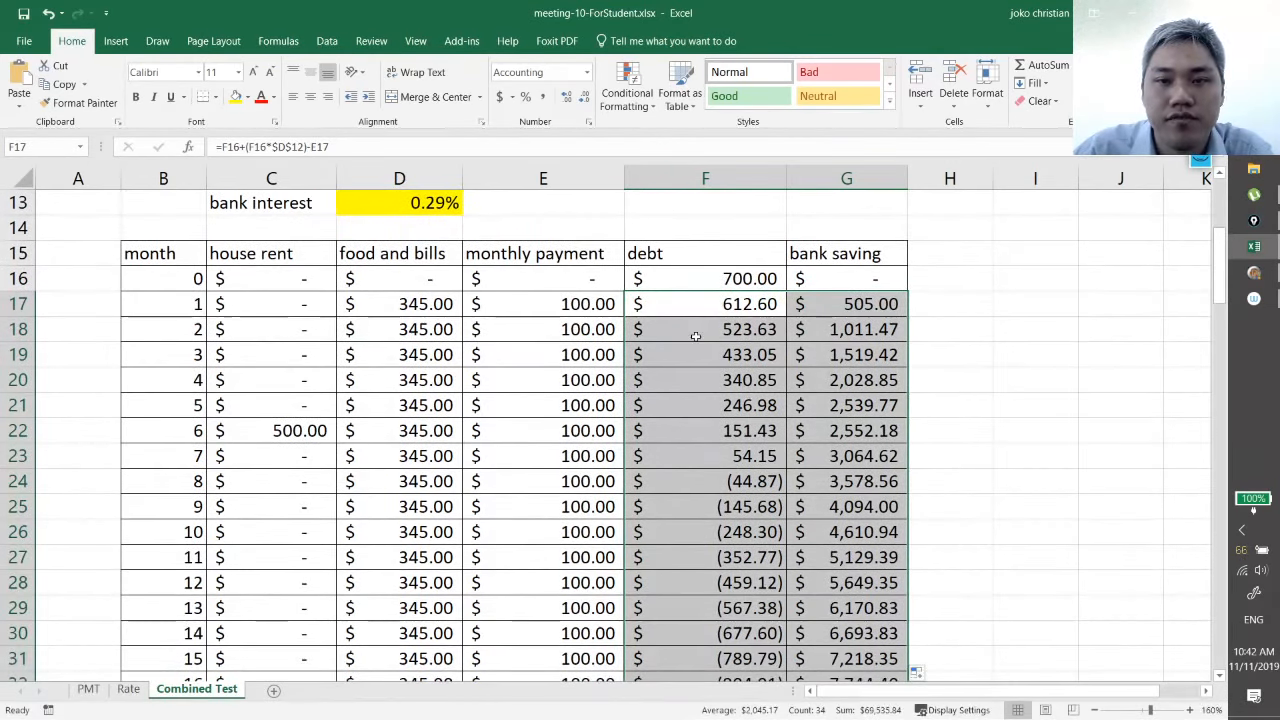
{"action": "left_click", "coordinate": [1000, 483]}
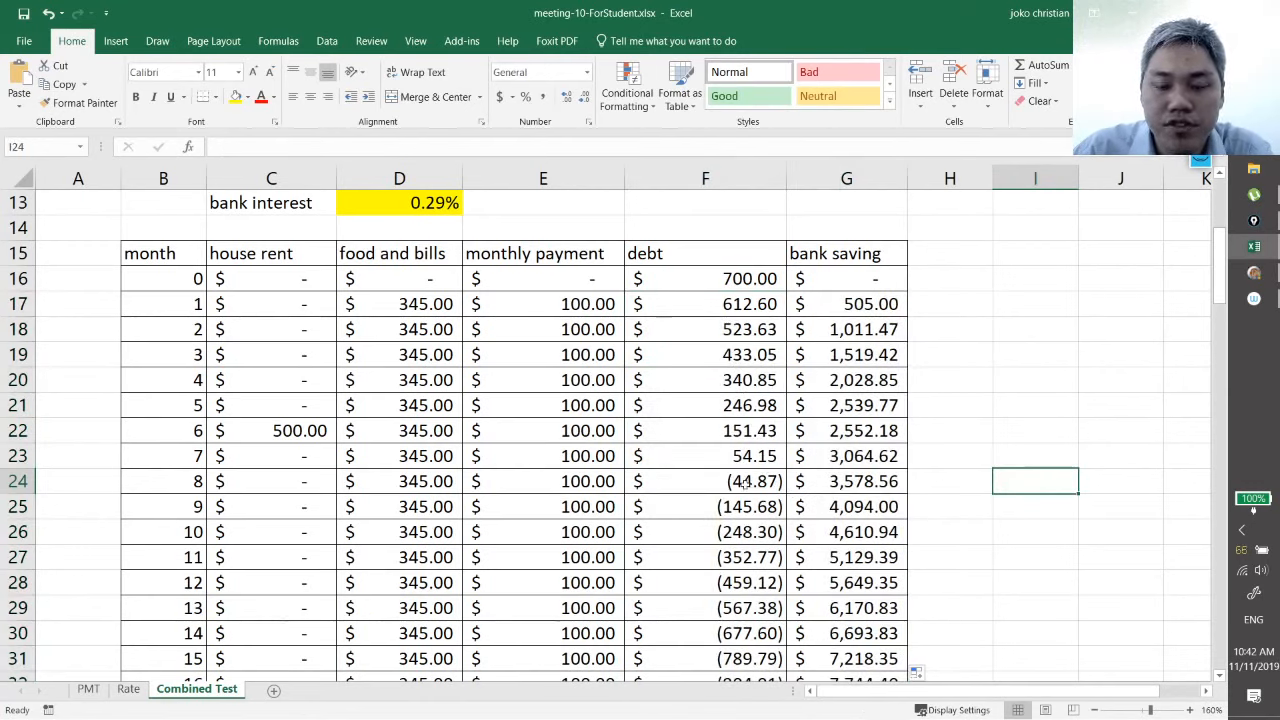
Step: Run Goal Seek to set the month 8 debt in F24 to 0 by changing the monthly payment in E24, and accept the solution
{"action": "left_click", "coordinate": [744, 482]}
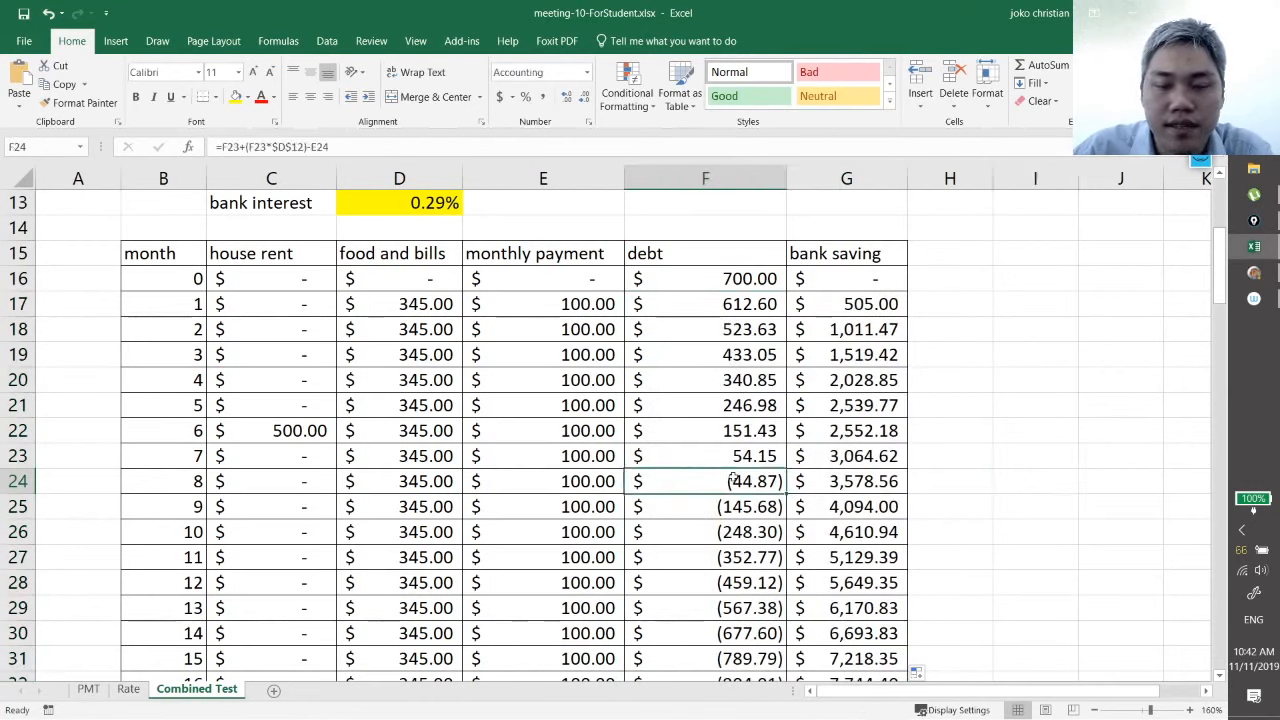
{"action": "scroll", "coordinate": [766, 482], "scroll_direction": "down", "scroll_amount": 2}
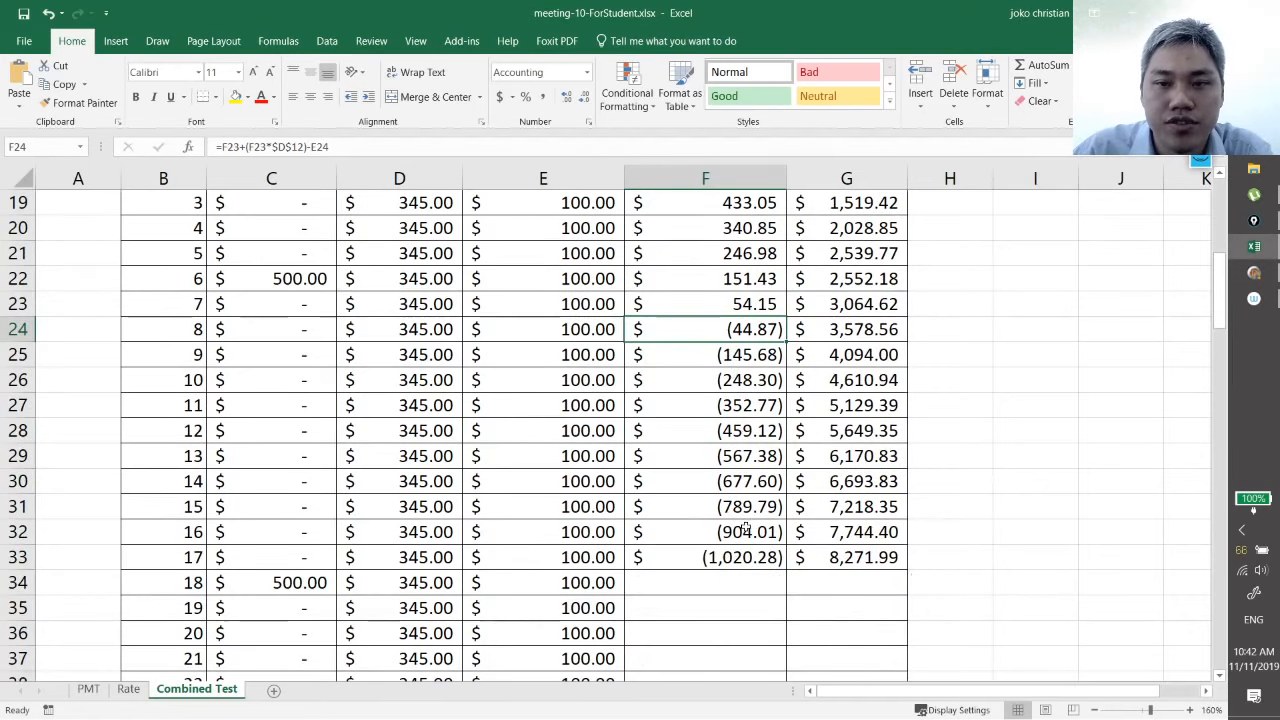
{"action": "scroll", "coordinate": [745, 440], "scroll_direction": "up", "scroll_amount": 1}
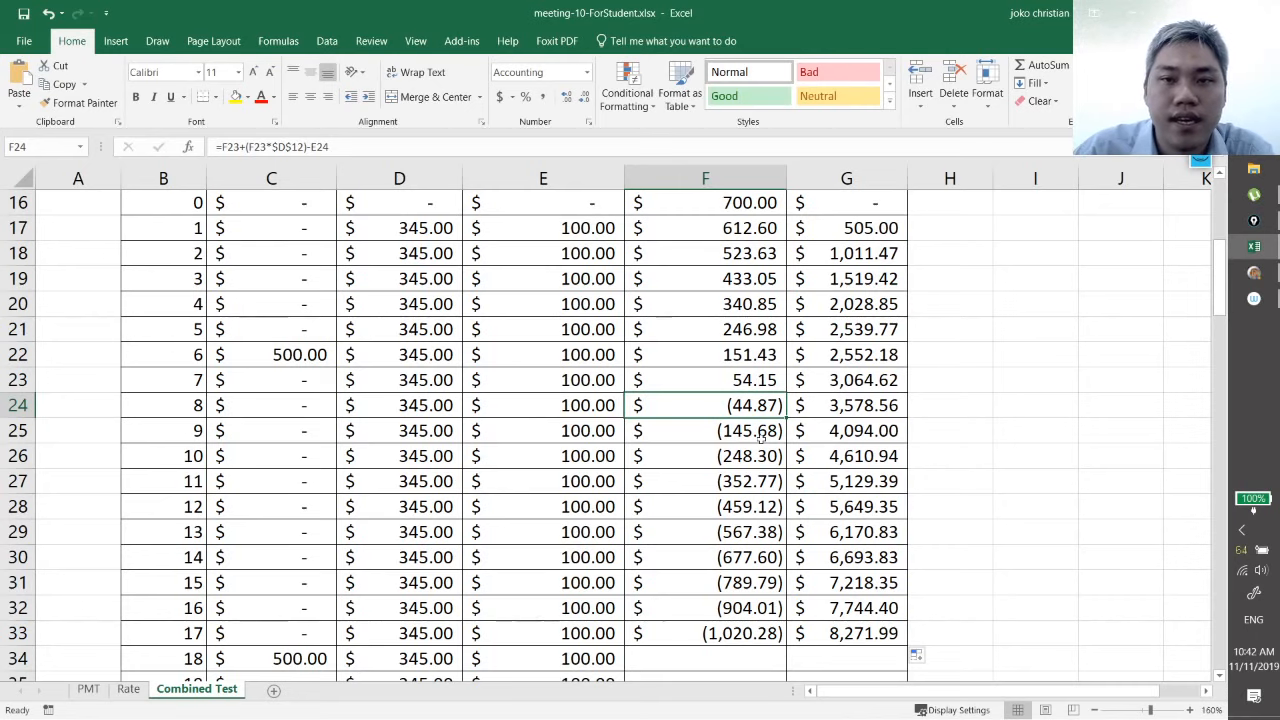
{"action": "scroll", "coordinate": [758, 437], "scroll_direction": "up", "scroll_amount": 1}
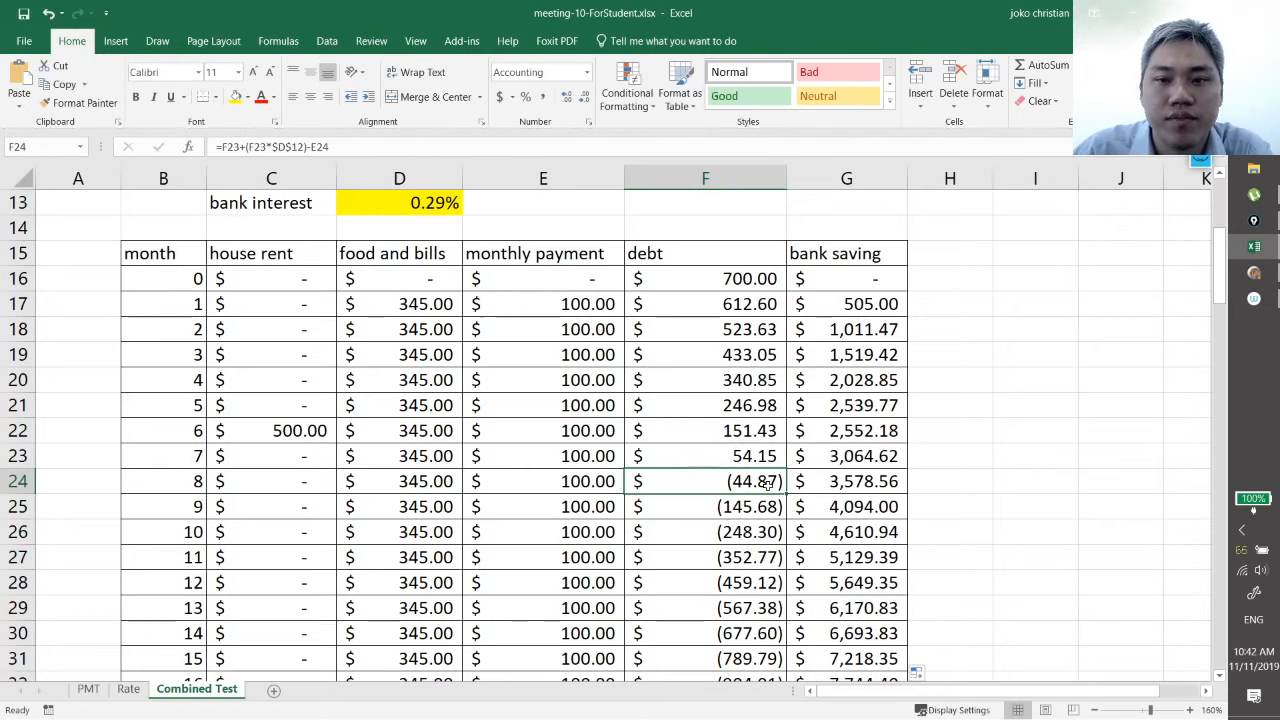
{"action": "left_click", "coordinate": [327, 41]}
{"action": "left_click", "coordinate": [982, 98]}
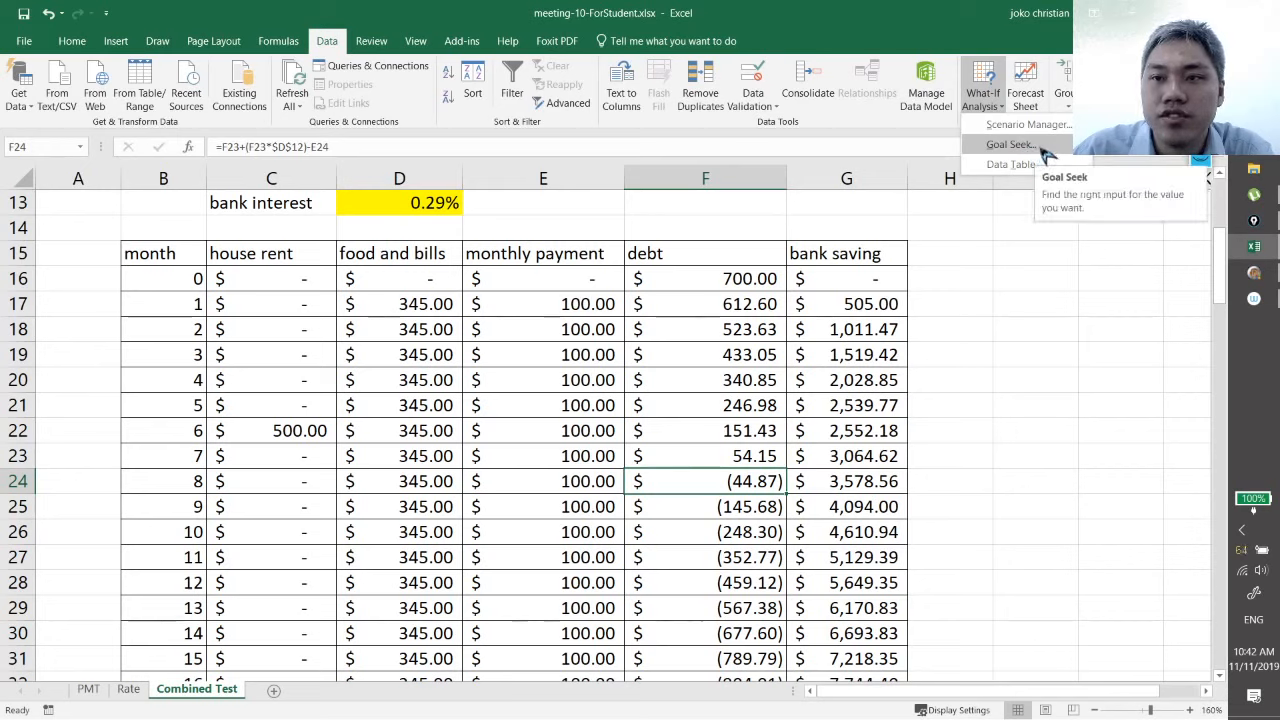
{"action": "left_click", "coordinate": [1043, 150]}
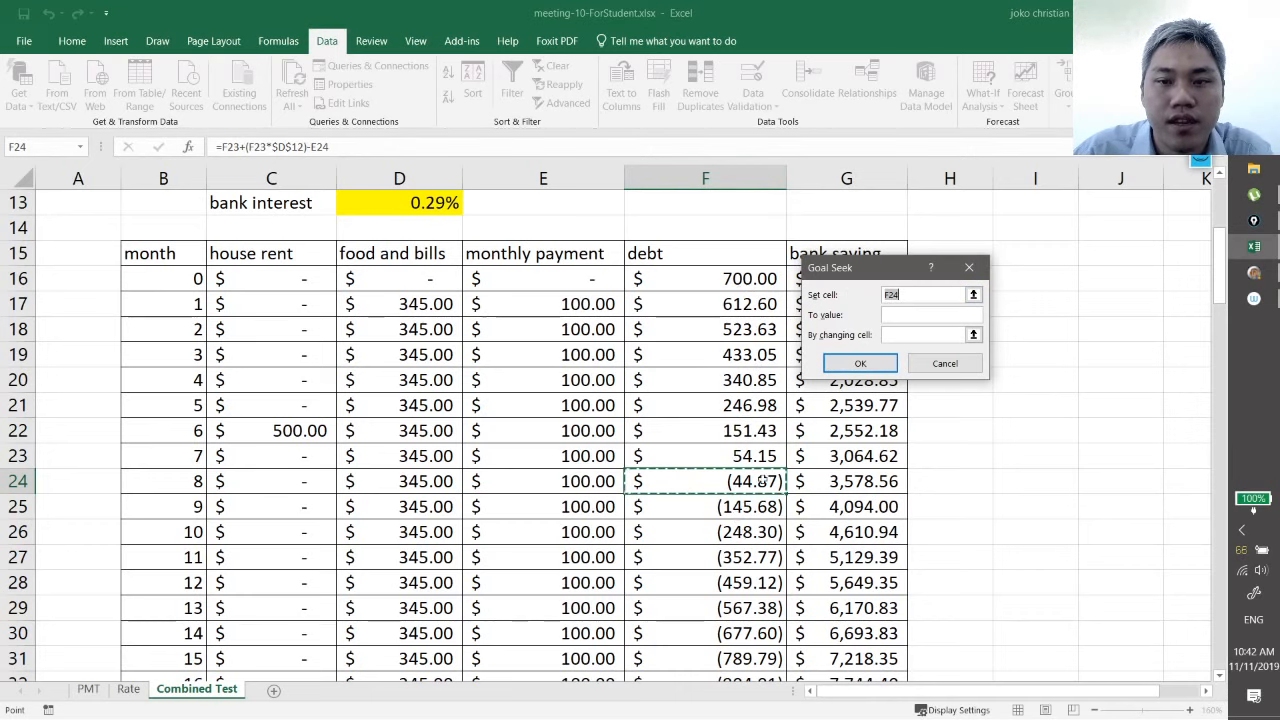
{"action": "left_click", "coordinate": [948, 315]}
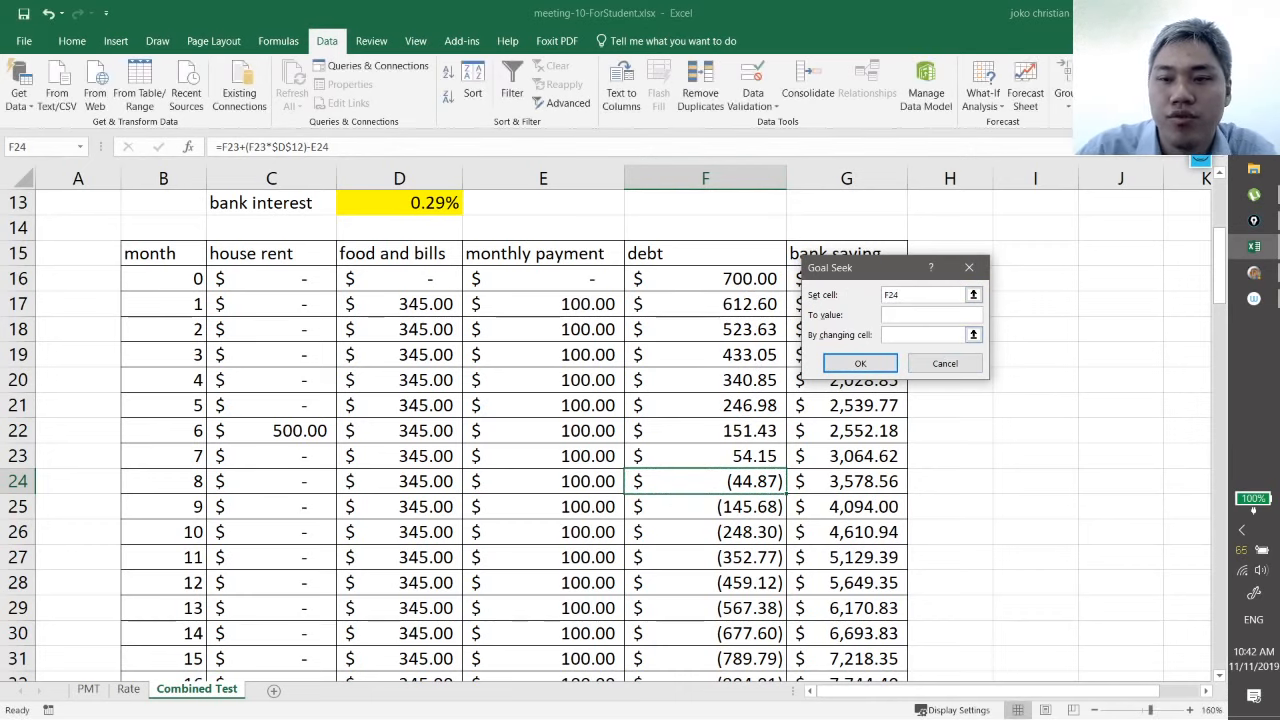
{"action": "type", "text": "0"}
{"action": "left_click", "coordinate": [973, 334]}
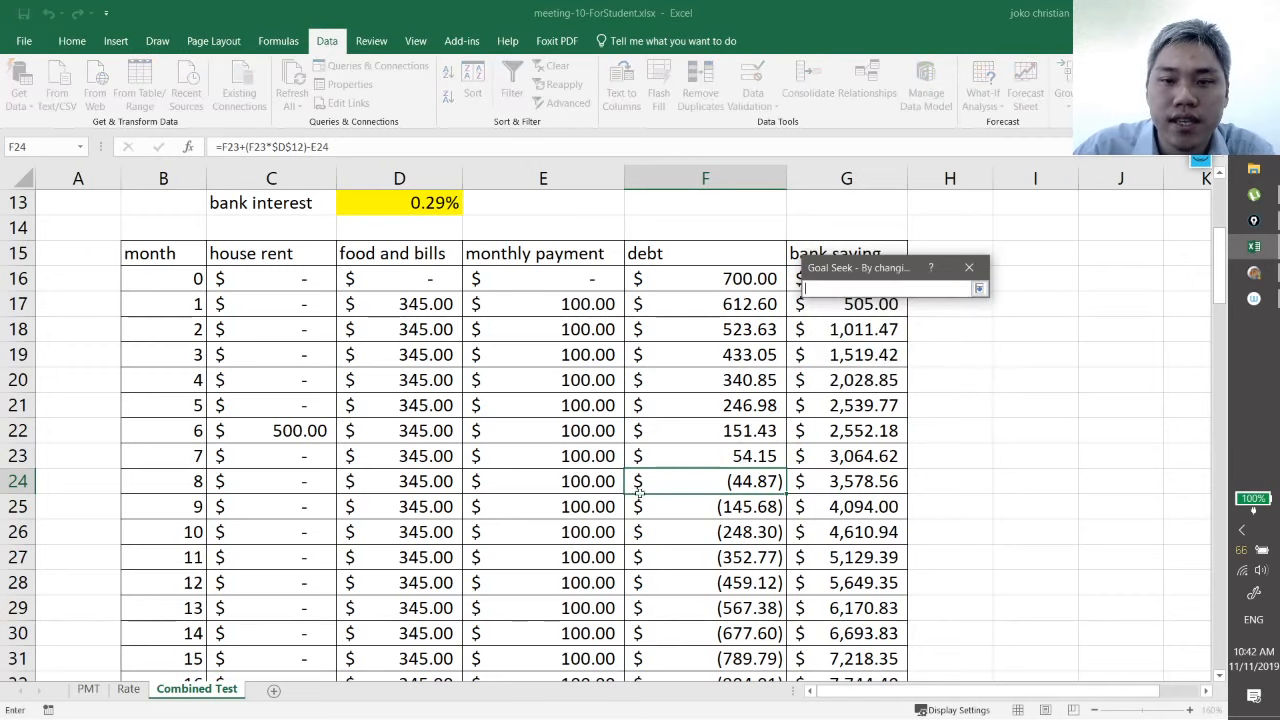
{"action": "left_click", "coordinate": [565, 482]}
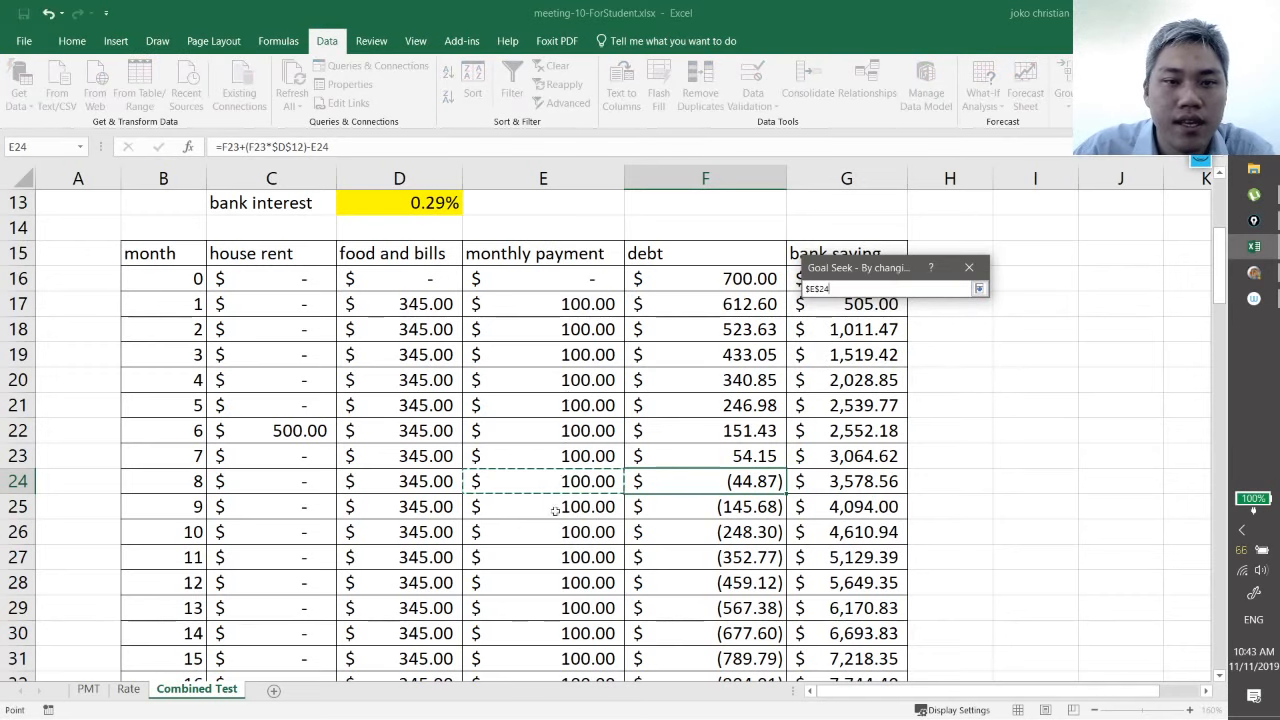
{"action": "left_click", "coordinate": [980, 289]}
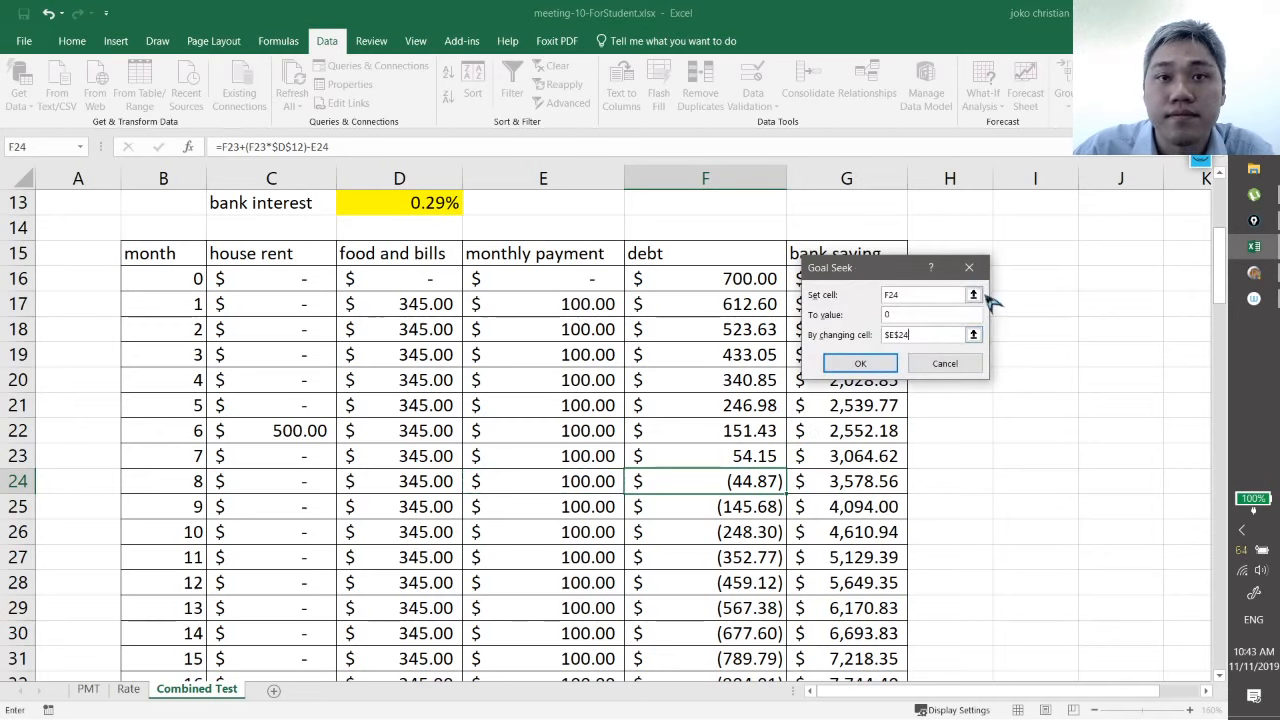
{"action": "left_click", "coordinate": [909, 362]}
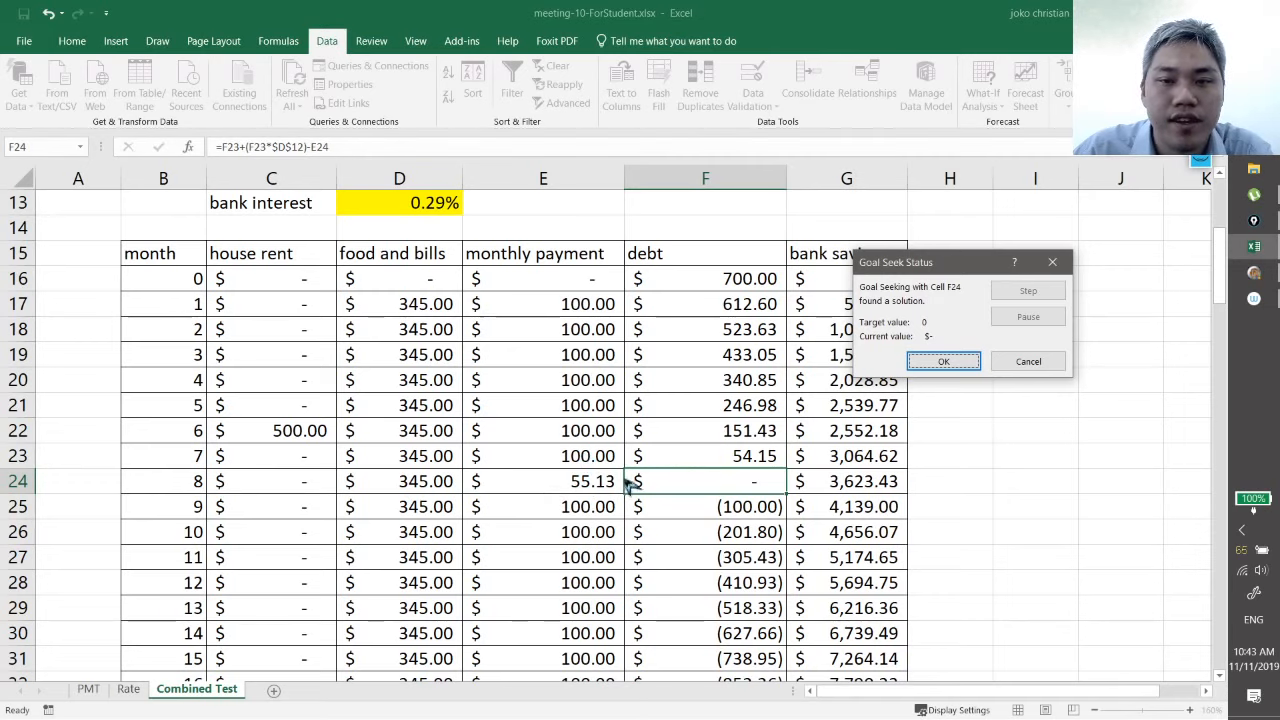
{"action": "left_click", "coordinate": [960, 364]}
Step: Replace the monthly payments for months 9 to 36 (E25:E52) by clearing them, entering 0 in E25 and filling it down to E52
{"action": "left_click", "coordinate": [613, 581]}
{"action": "scroll", "coordinate": [613, 581], "scroll_direction": "down", "scroll_amount": 1}
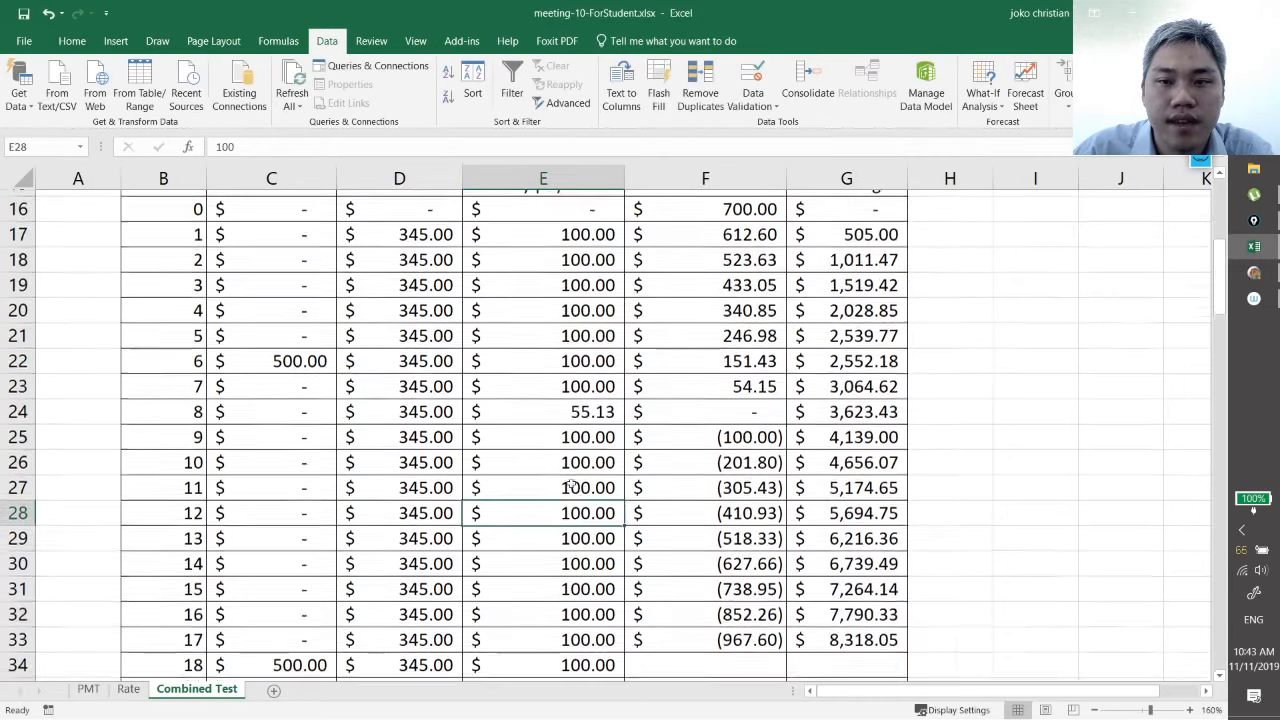
{"action": "left_click", "coordinate": [577, 430]}
{"action": "scroll", "coordinate": [688, 470], "scroll_direction": "down", "scroll_amount": 3}
{"action": "scroll", "coordinate": [688, 470], "scroll_direction": "down", "scroll_amount": 6}
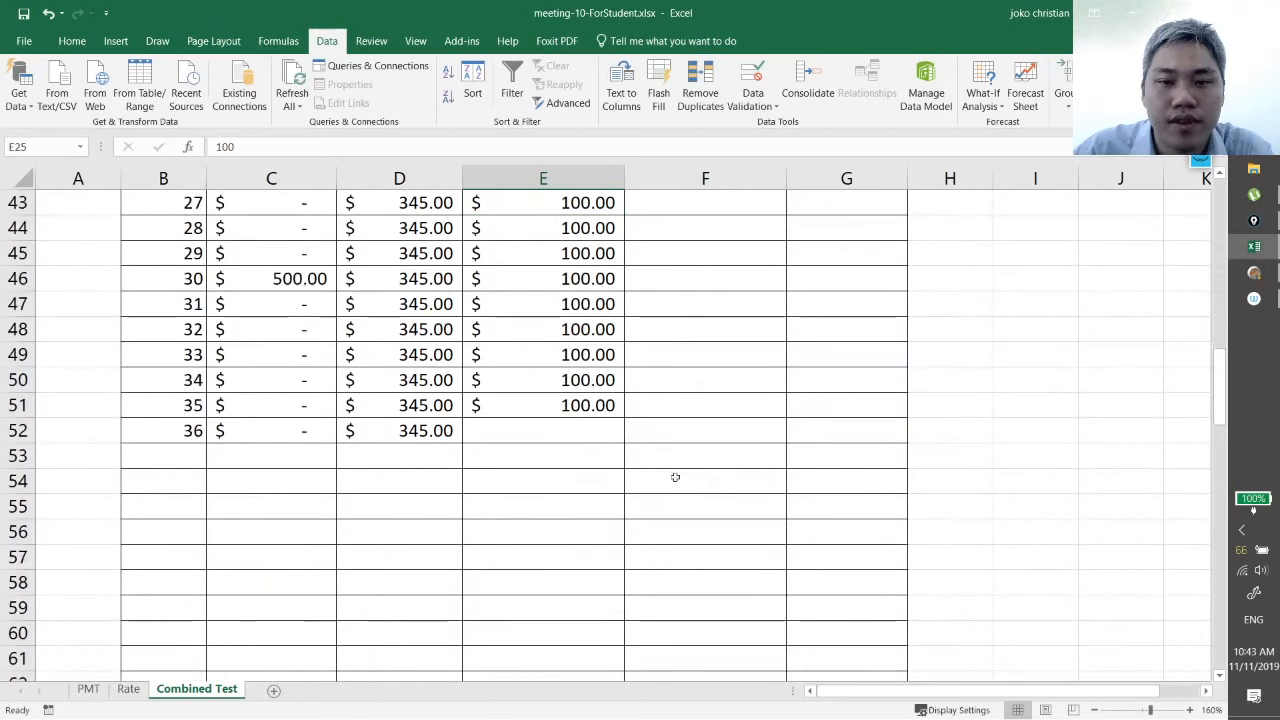
{"action": "left_click", "coordinate": [587, 430], "text": "shift"}
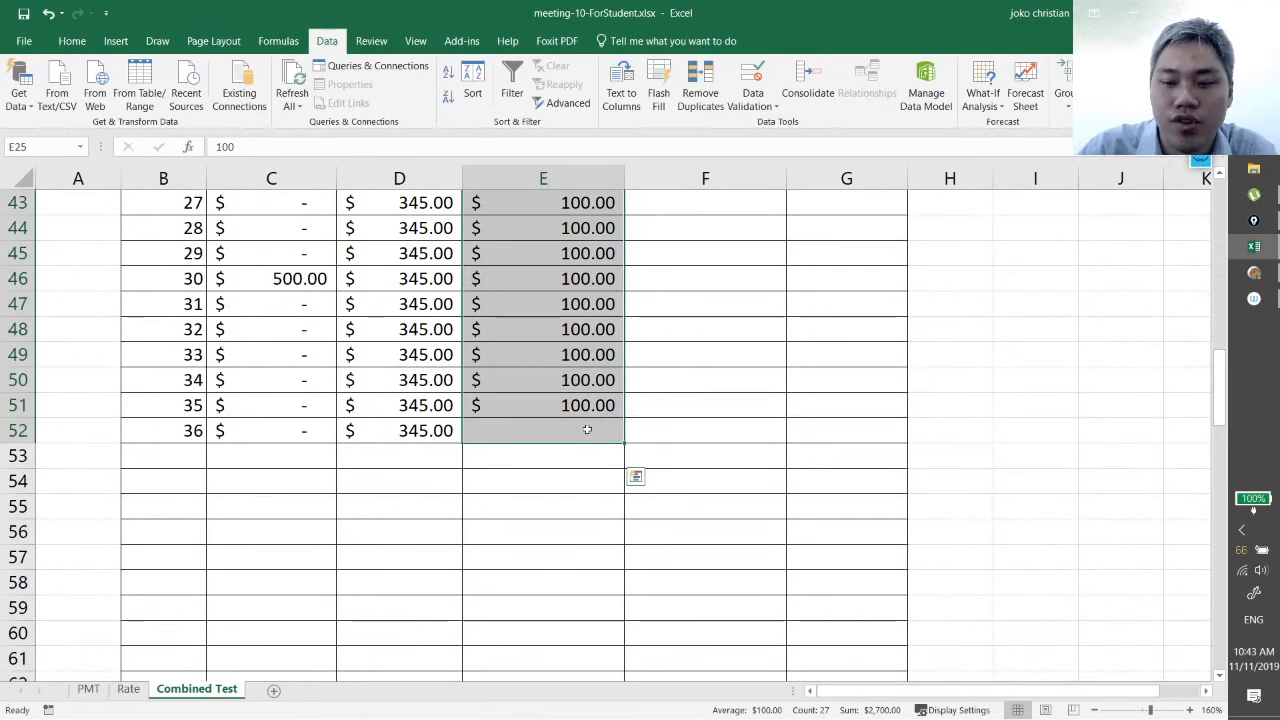
{"action": "scroll", "coordinate": [587, 430], "scroll_direction": "up", "scroll_amount": 9}
{"action": "key", "text": "Delete"}
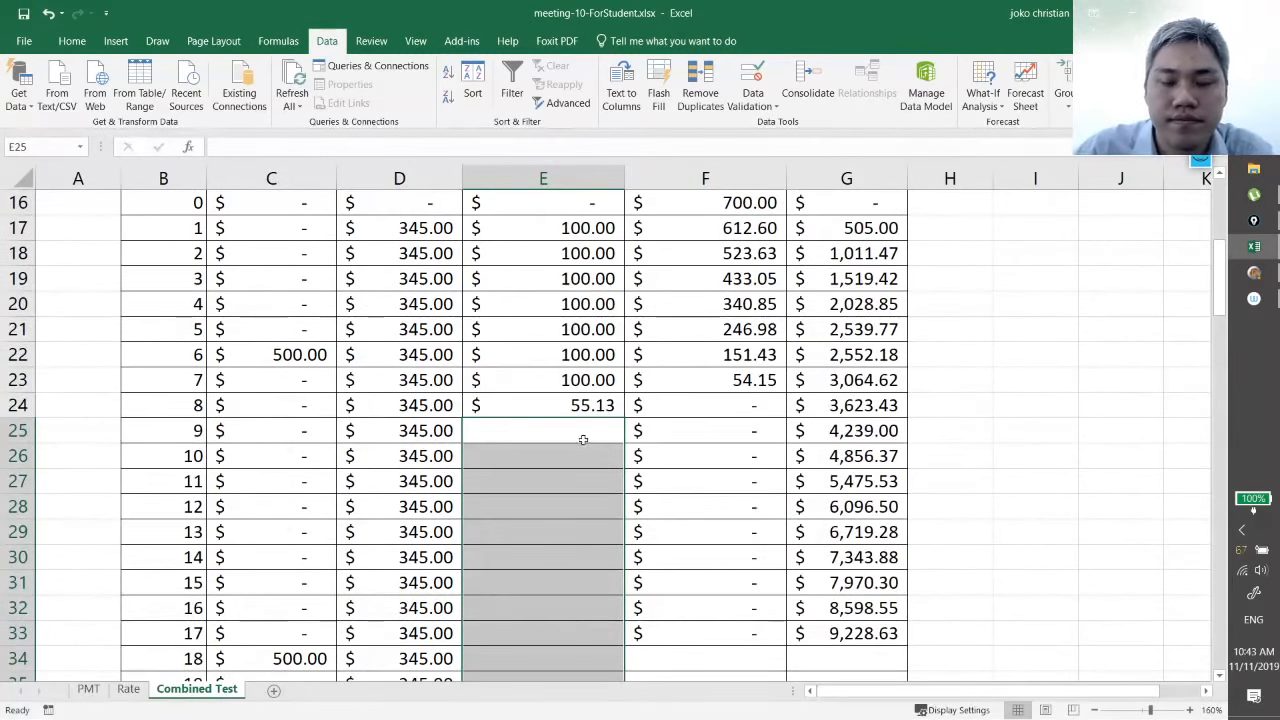
{"action": "left_click", "coordinate": [573, 440]}
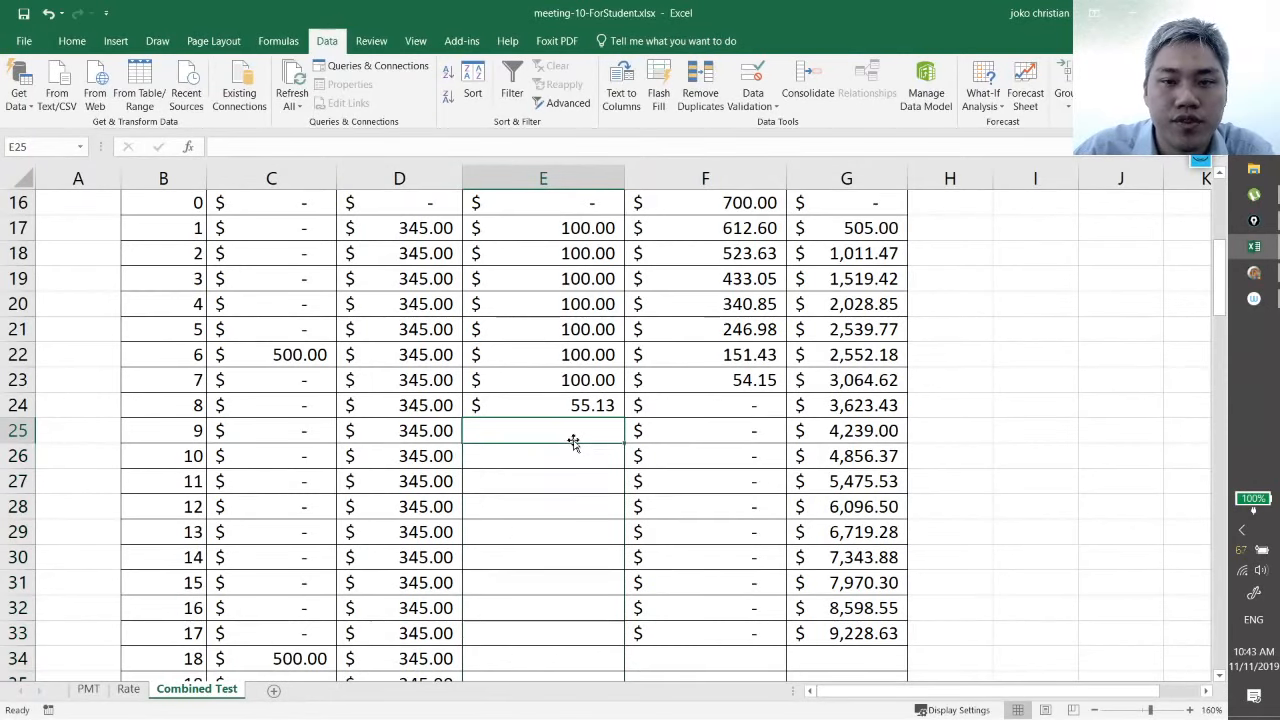
{"action": "type", "text": "0"}
{"action": "key", "text": "Return"}
{"action": "left_click", "coordinate": [573, 405]}
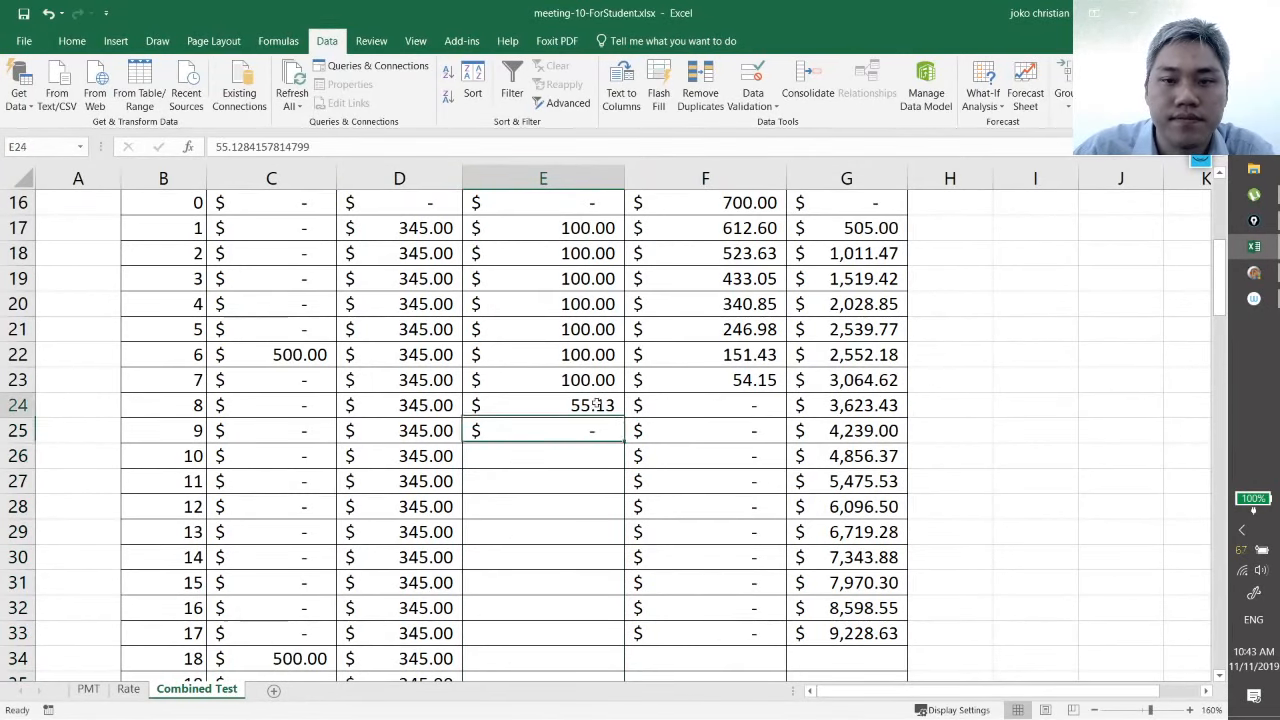
{"action": "left_click", "coordinate": [573, 430]}
{"action": "left_click_drag", "start_coordinate": [624, 443], "coordinate": [592, 642]}
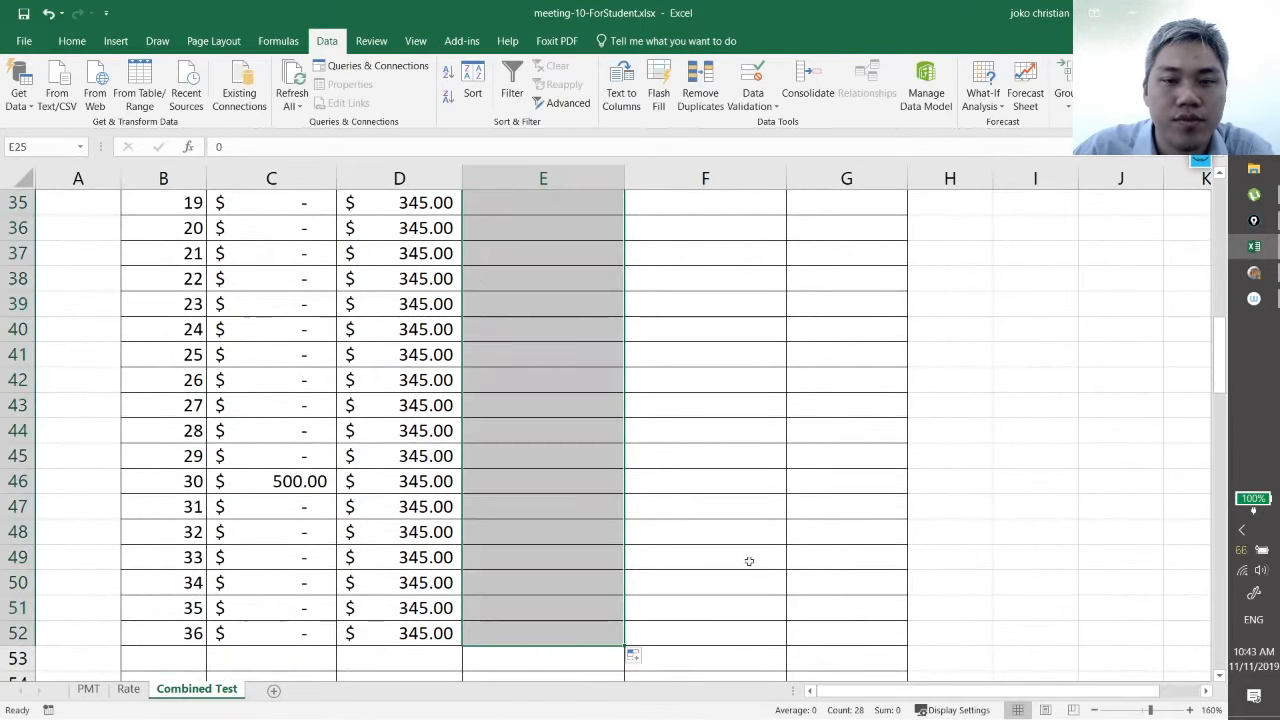
Step: Fill the month 17 debt and bank saving formulas in F33:G33 down to month 36 in F52:G52
{"action": "scroll", "coordinate": [757, 571], "scroll_direction": "up", "scroll_amount": 7}
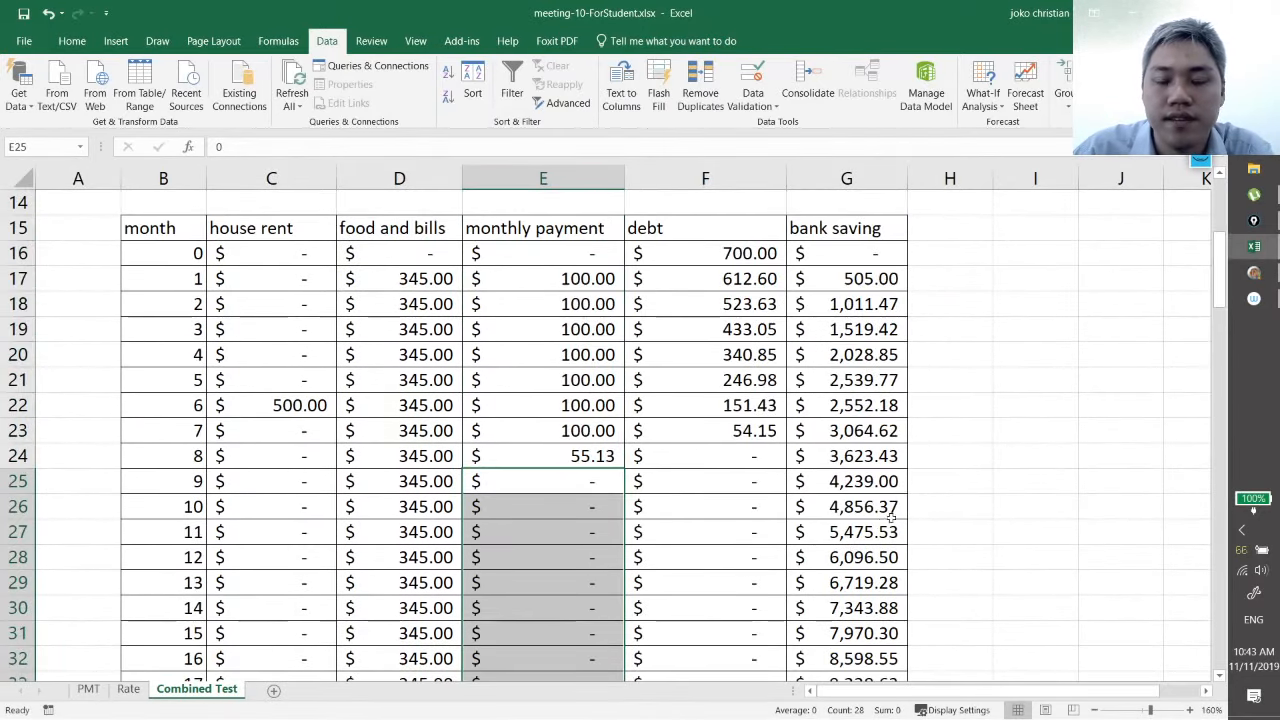
{"action": "scroll", "coordinate": [897, 515], "scroll_direction": "up", "scroll_amount": 5}
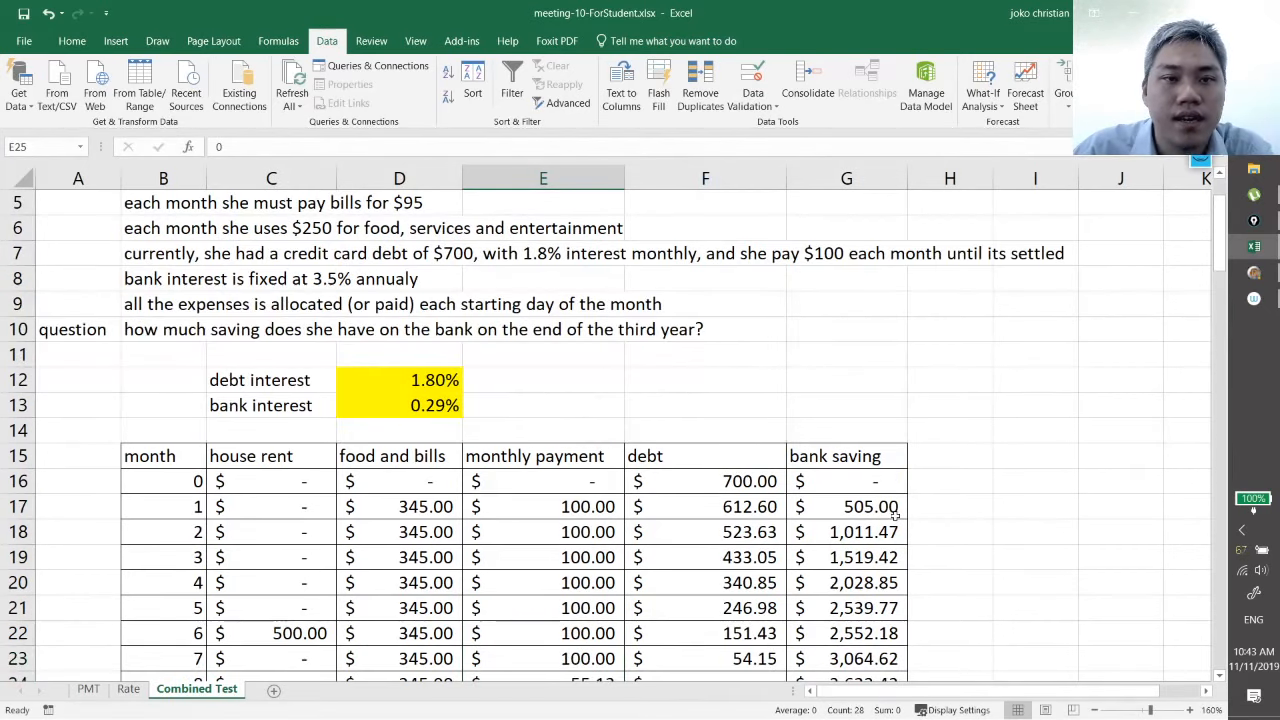
{"action": "scroll", "coordinate": [895, 517], "scroll_direction": "down", "scroll_amount": 5}
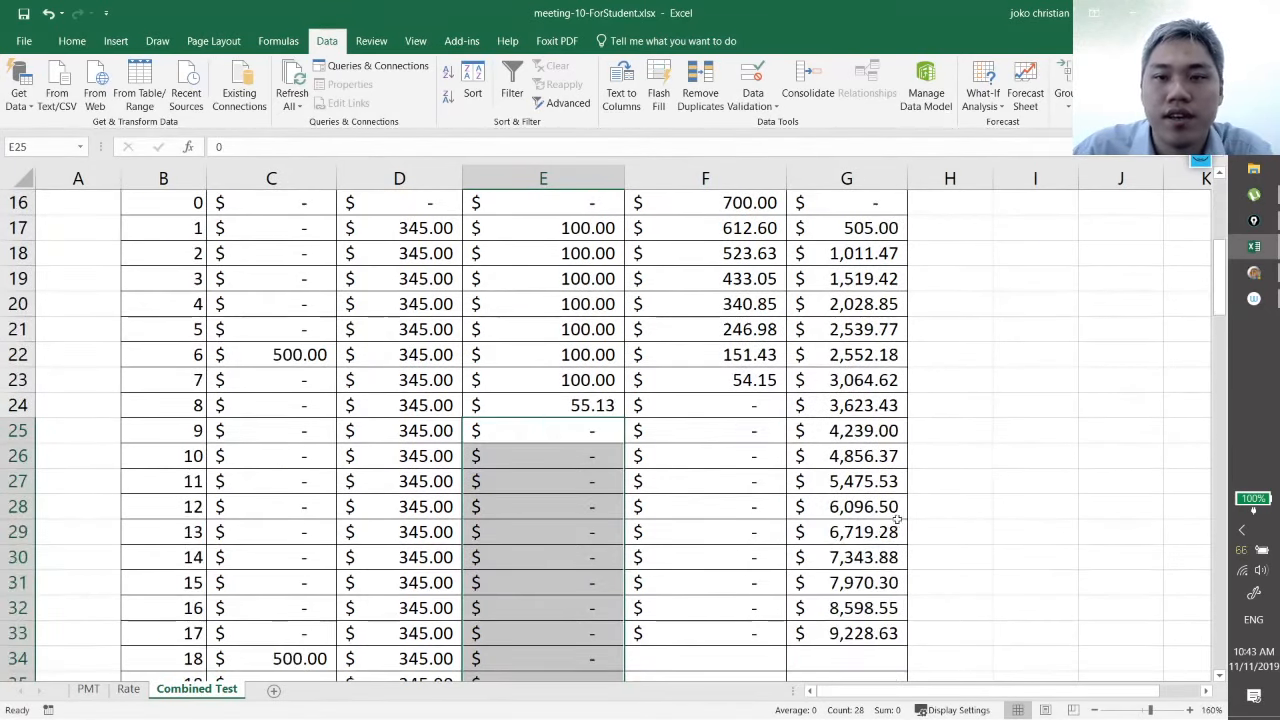
{"action": "scroll", "coordinate": [929, 521], "scroll_direction": "up", "scroll_amount": 1}
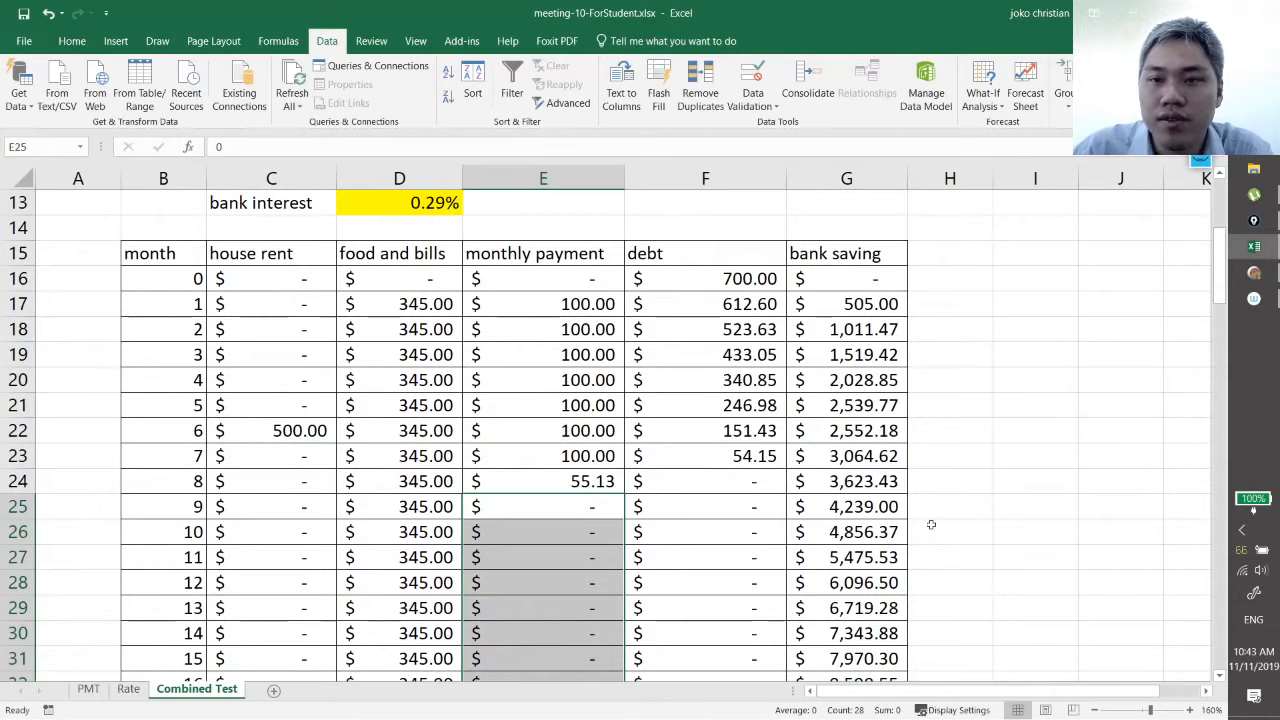
{"action": "scroll", "coordinate": [930, 524], "scroll_direction": "down", "scroll_amount": 5}
{"action": "left_click", "coordinate": [848, 330]}
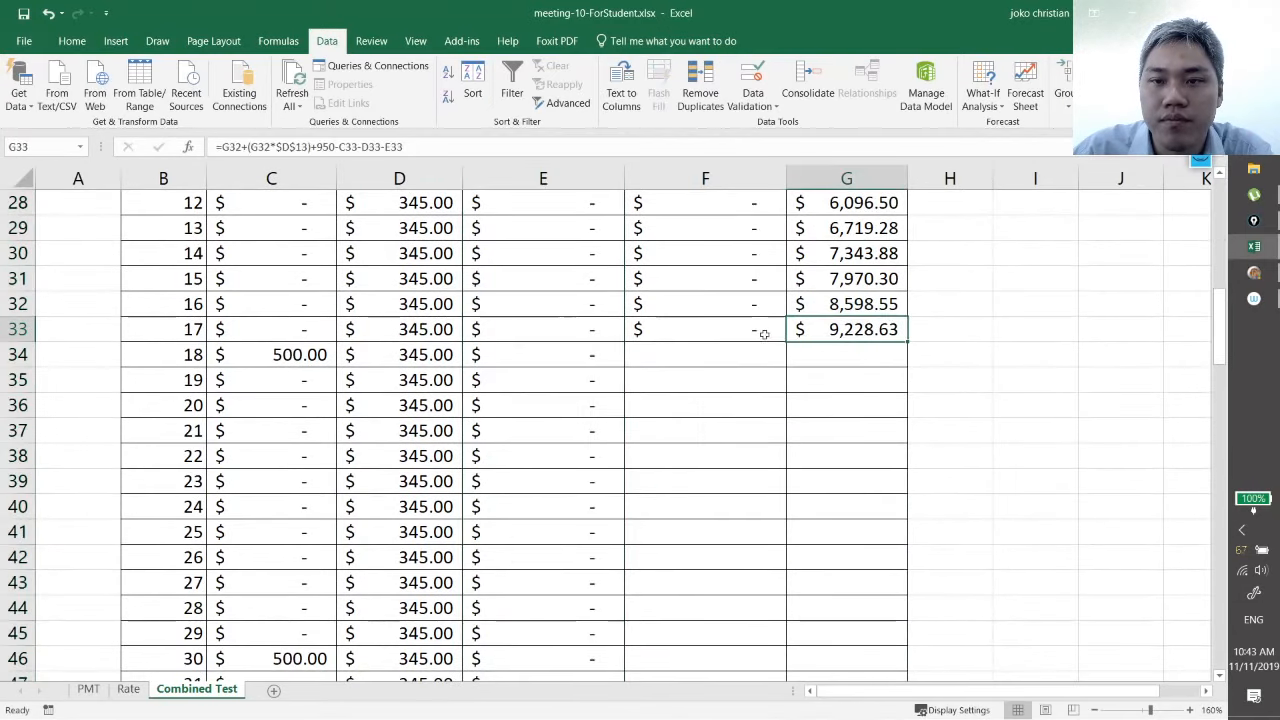
{"action": "left_click_drag", "start_coordinate": [763, 333], "coordinate": [925, 640]}
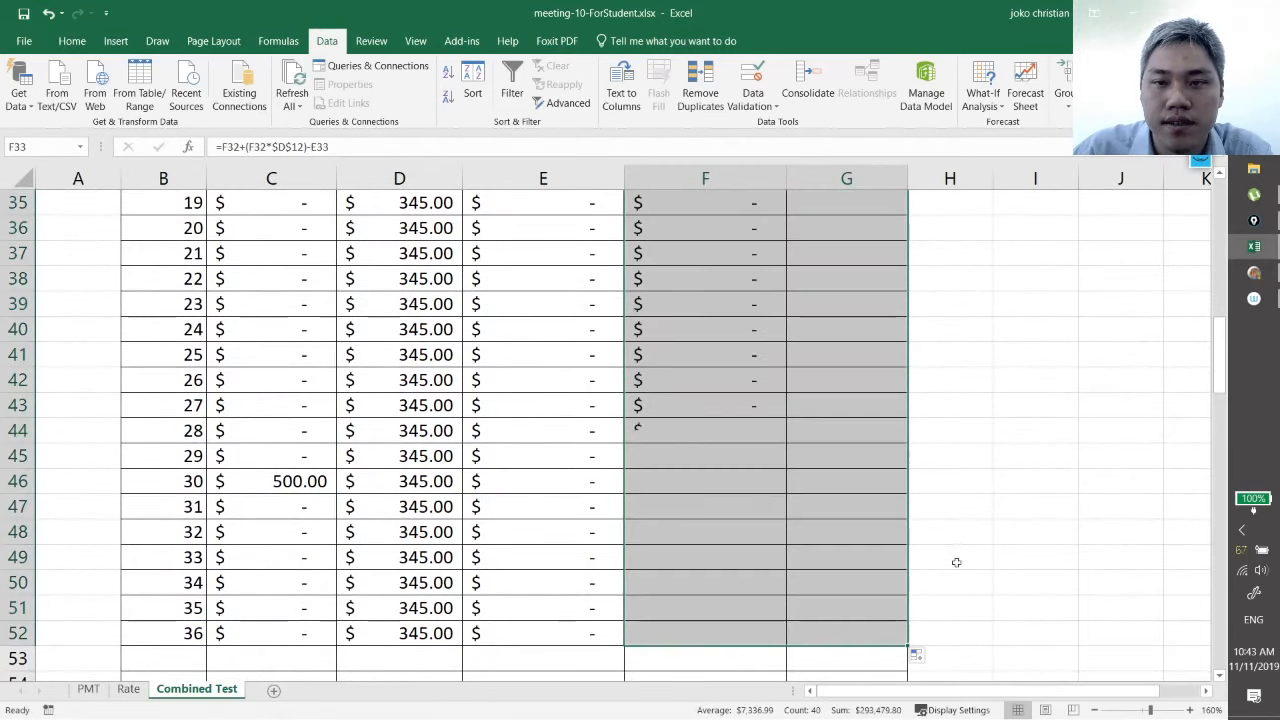
{"action": "left_click", "coordinate": [1063, 573]}
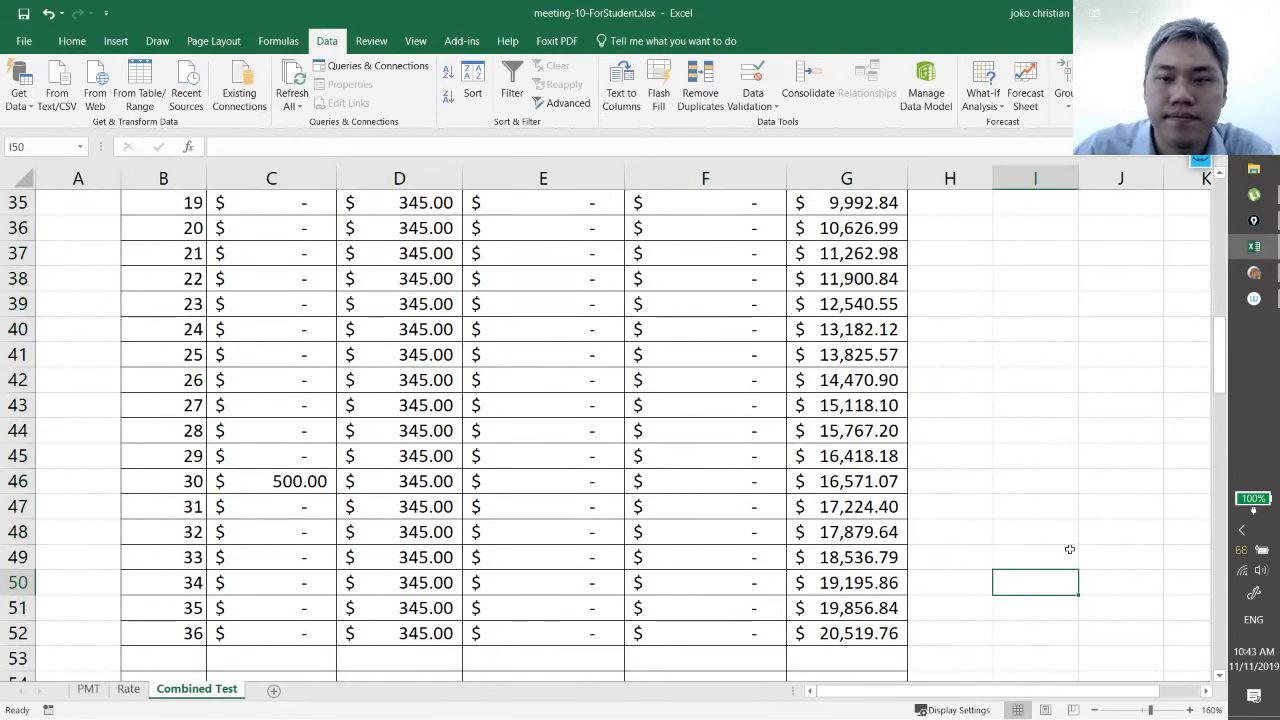
Step: Examine the month 36 row and its bank saving in G52 against the case's question about savings after three years
{"action": "scroll", "coordinate": [1066, 550], "scroll_direction": "up", "scroll_amount": 2}
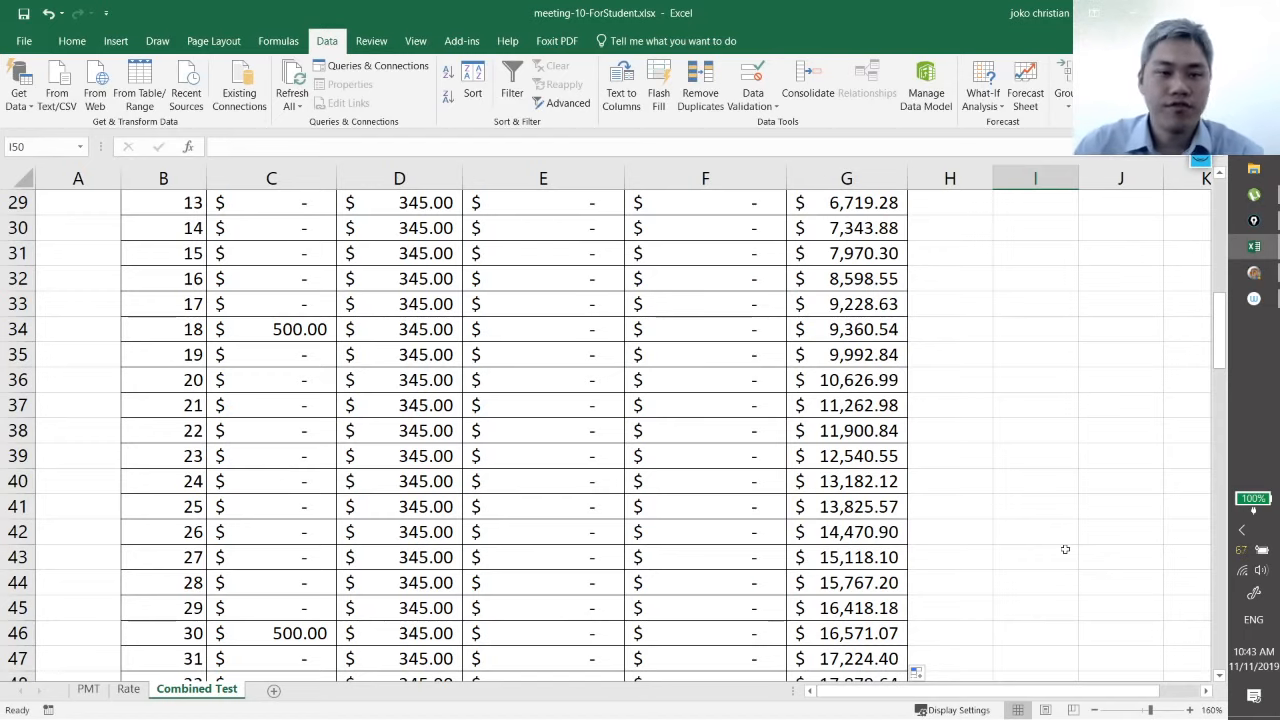
{"action": "scroll", "coordinate": [1060, 545], "scroll_direction": "down", "scroll_amount": 3}
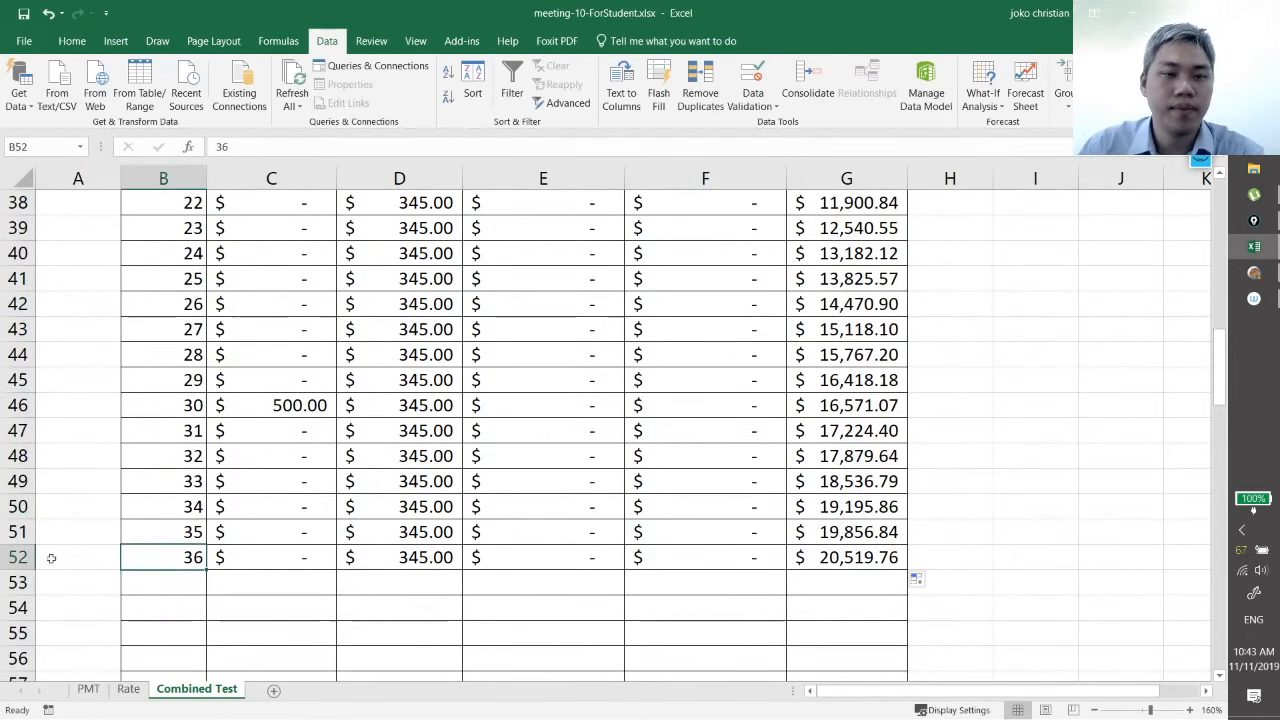
{"action": "left_click", "coordinate": [20, 557]}
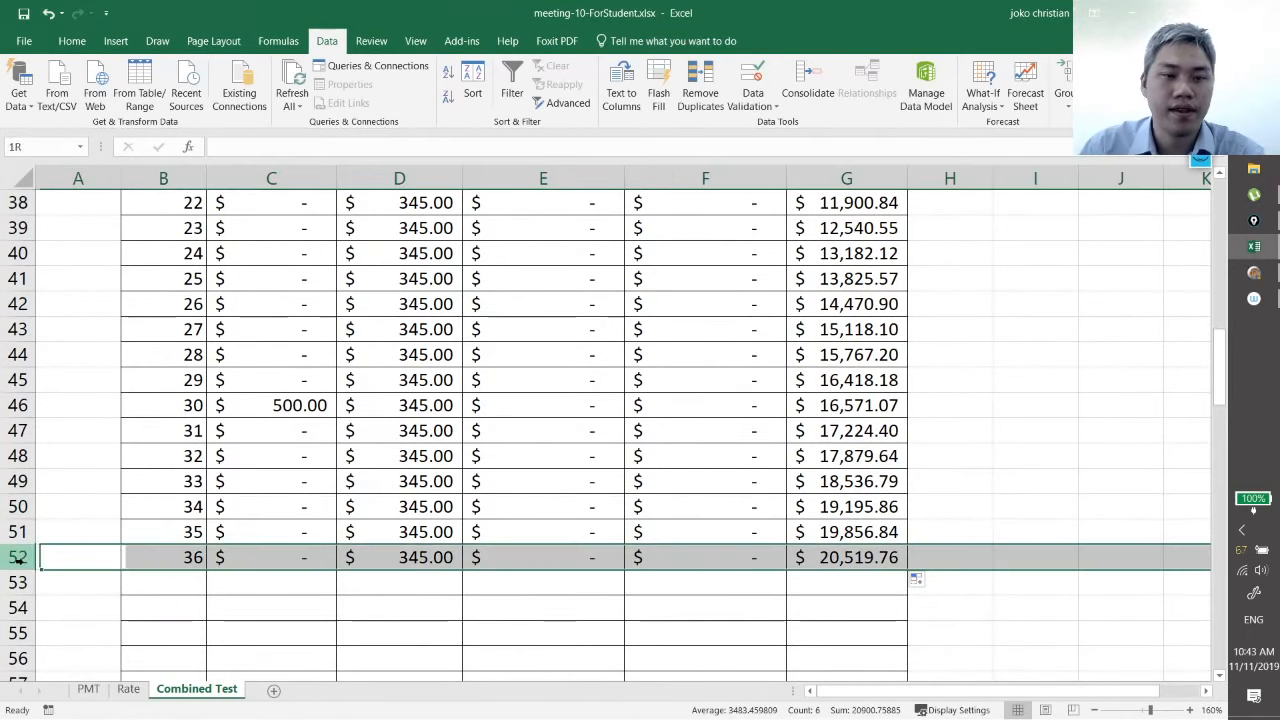
{"action": "left_click", "coordinate": [870, 612]}
{"action": "left_click", "coordinate": [849, 560]}
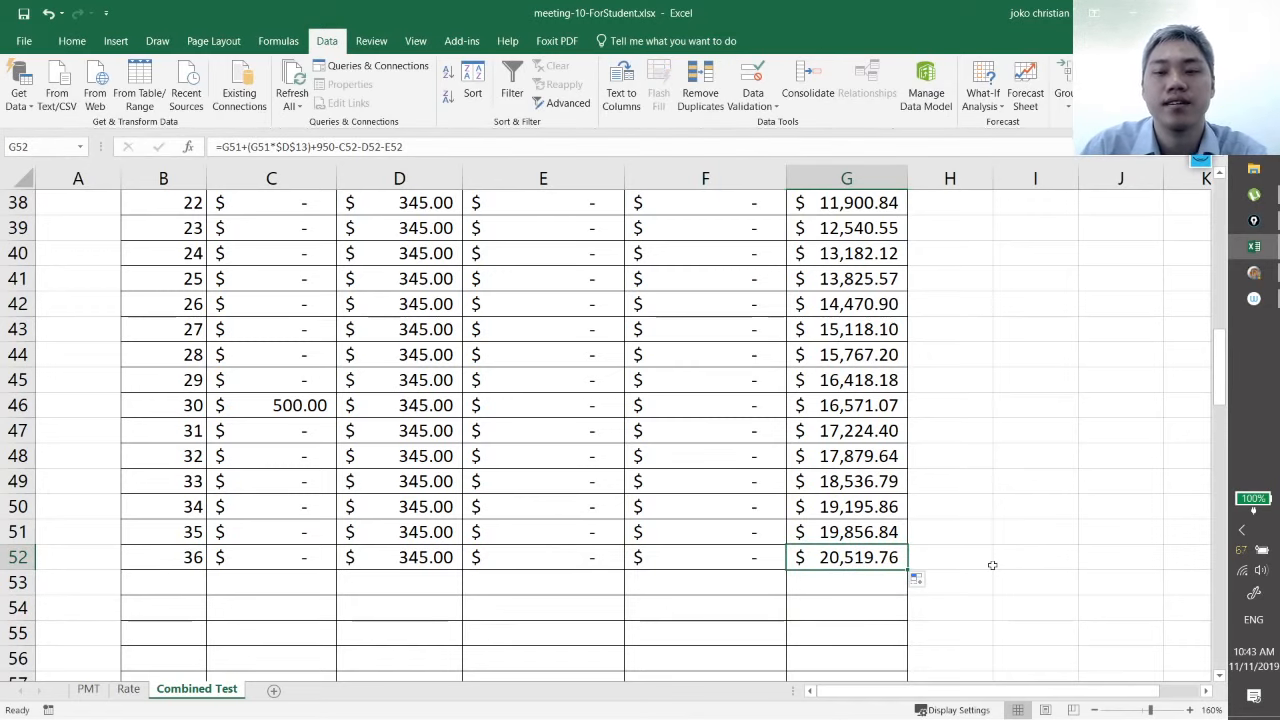
{"action": "scroll", "coordinate": [992, 565], "scroll_direction": "down", "scroll_amount": 1}
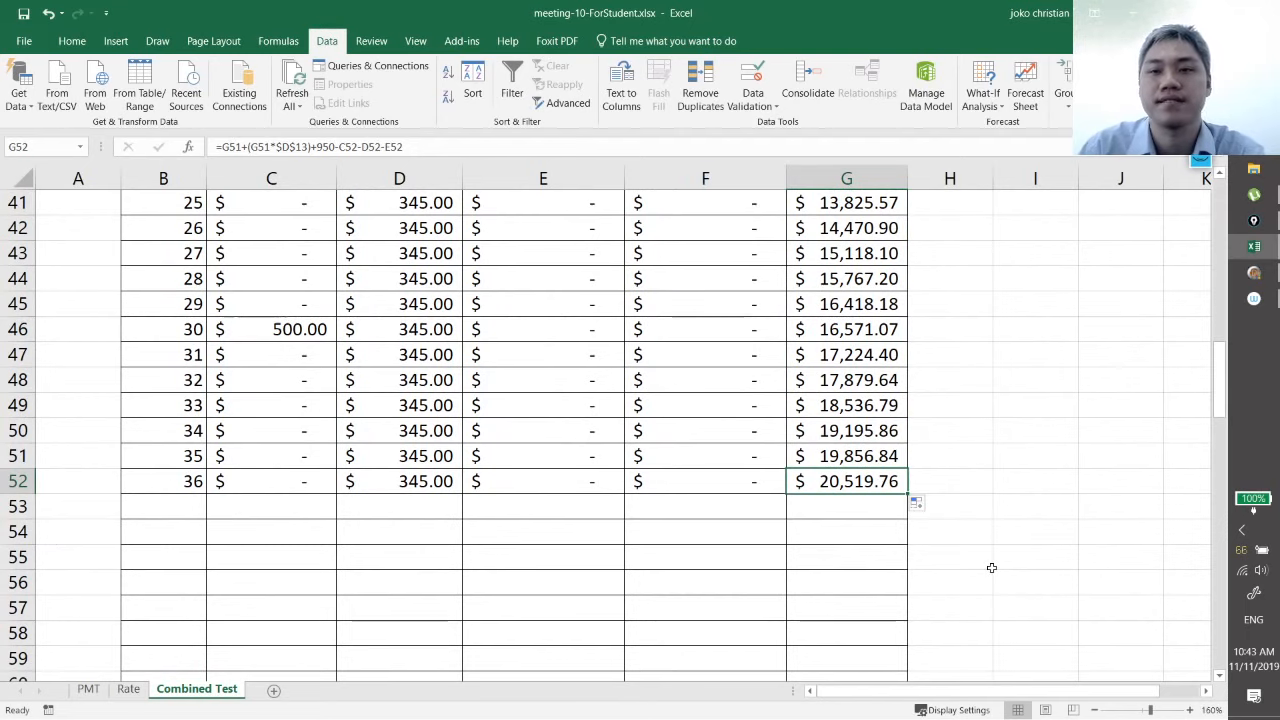
{"action": "scroll", "coordinate": [991, 568], "scroll_direction": "up", "scroll_amount": 2}
{"action": "scroll", "coordinate": [995, 571], "scroll_direction": "up", "scroll_amount": 11}
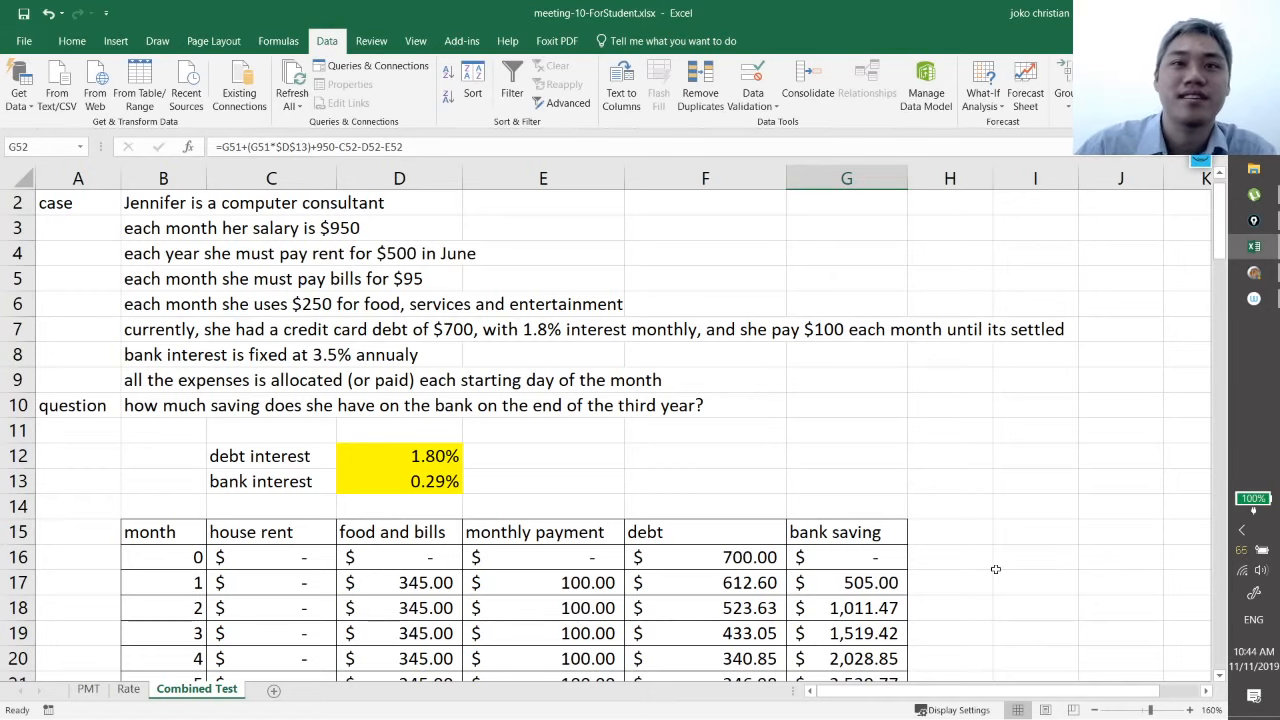
{"action": "scroll", "coordinate": [457, 524], "scroll_direction": "down", "scroll_amount": 15}
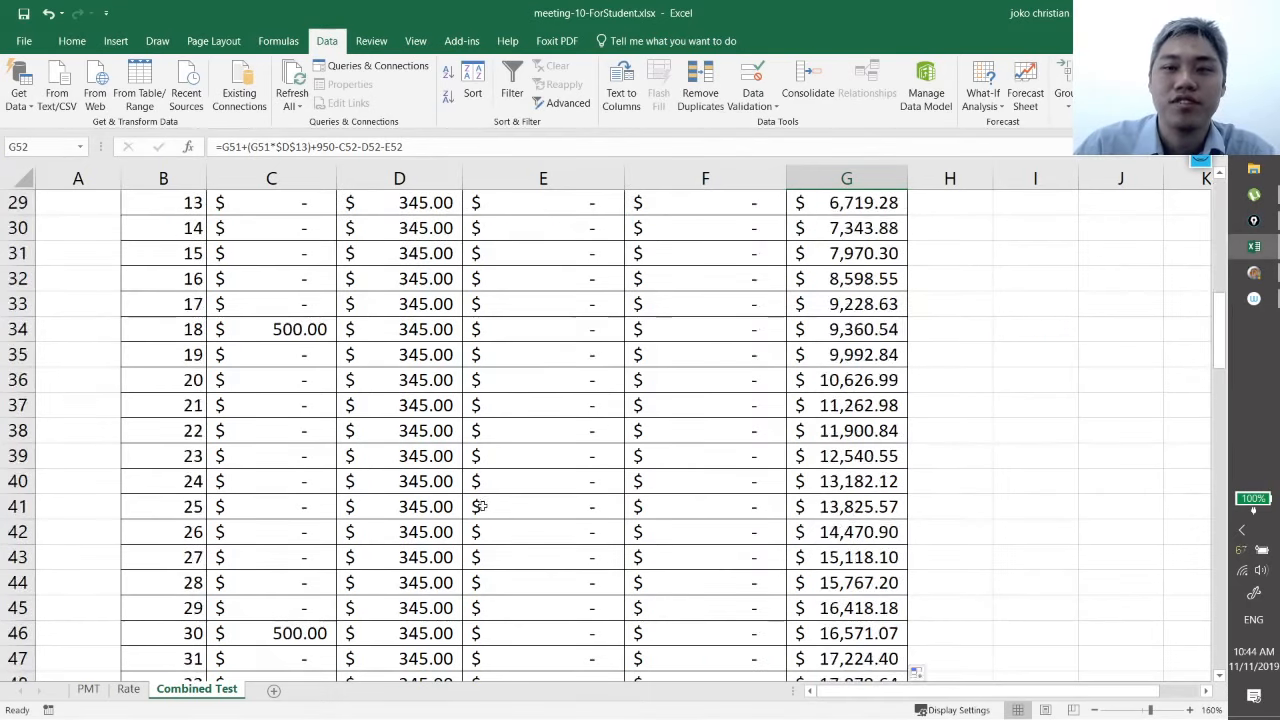
Step: Review the completed monthly schedule through month 36 against the case conditions and the question about third-year savings
{"action": "scroll", "coordinate": [797, 517], "scroll_direction": "up", "scroll_amount": 15}
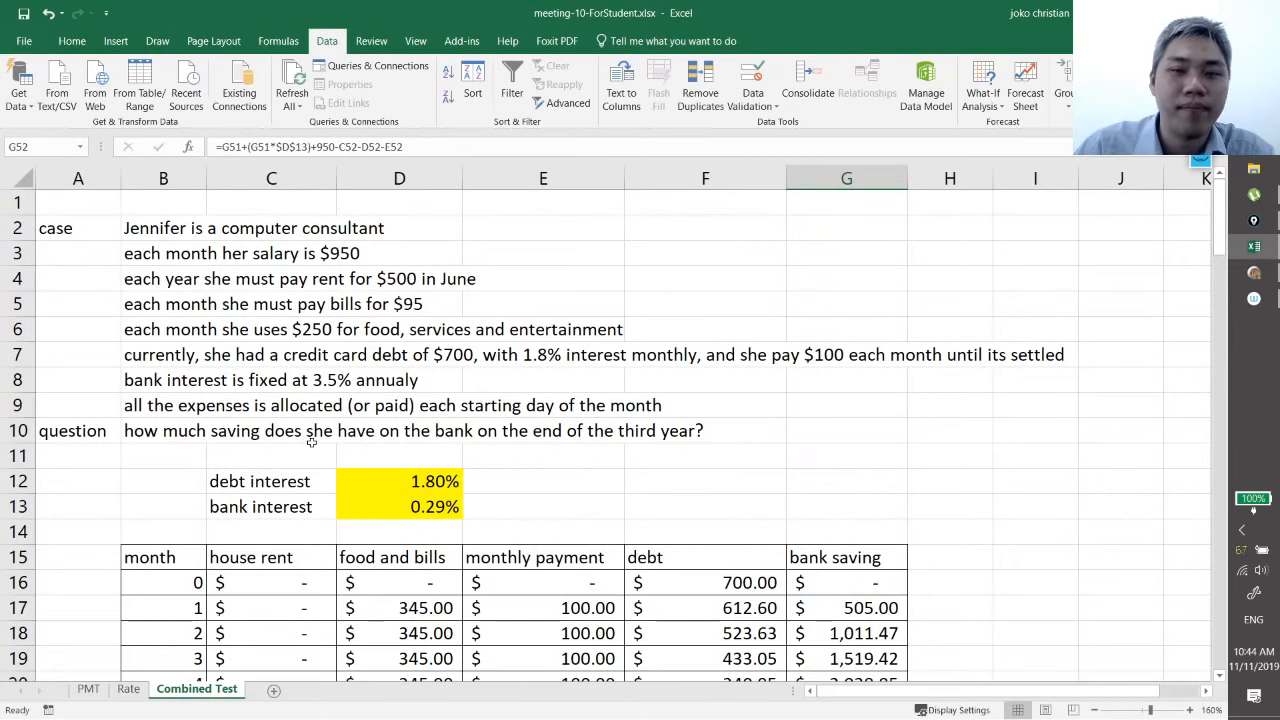
{"action": "scroll", "coordinate": [818, 478], "scroll_direction": "down", "scroll_amount": 16}
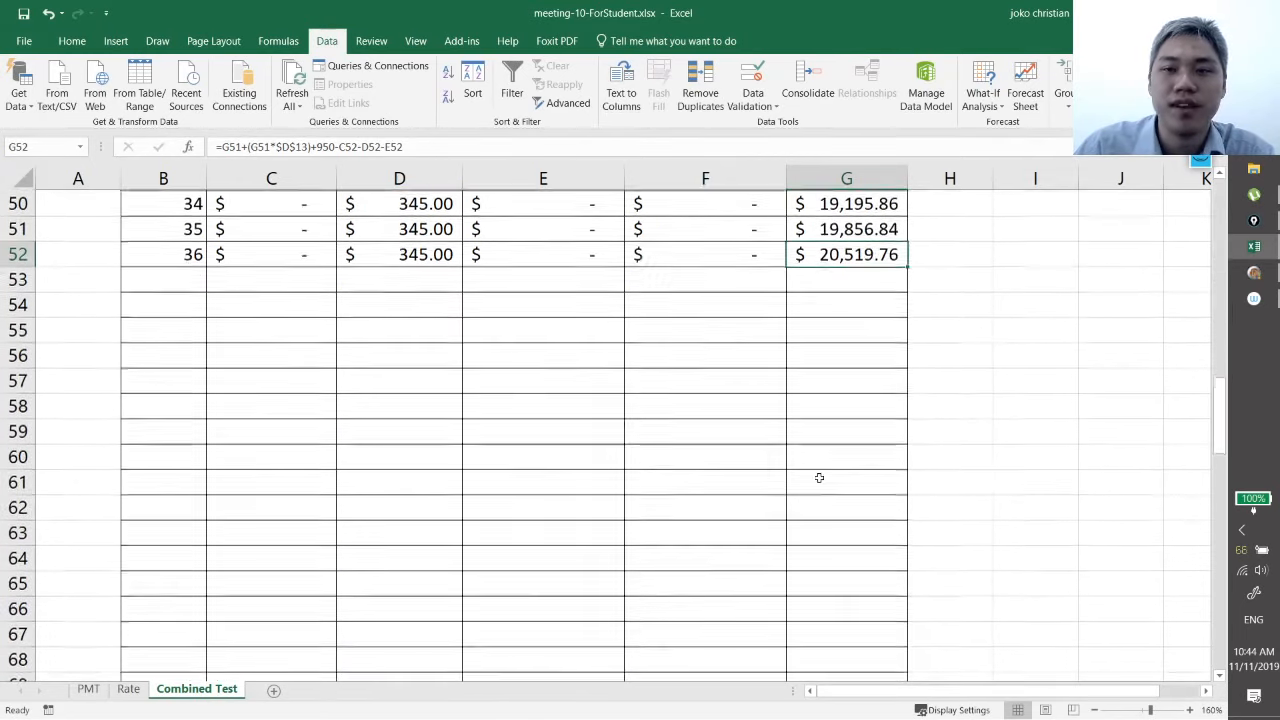
{"action": "scroll", "coordinate": [818, 478], "scroll_direction": "up", "scroll_amount": 1}
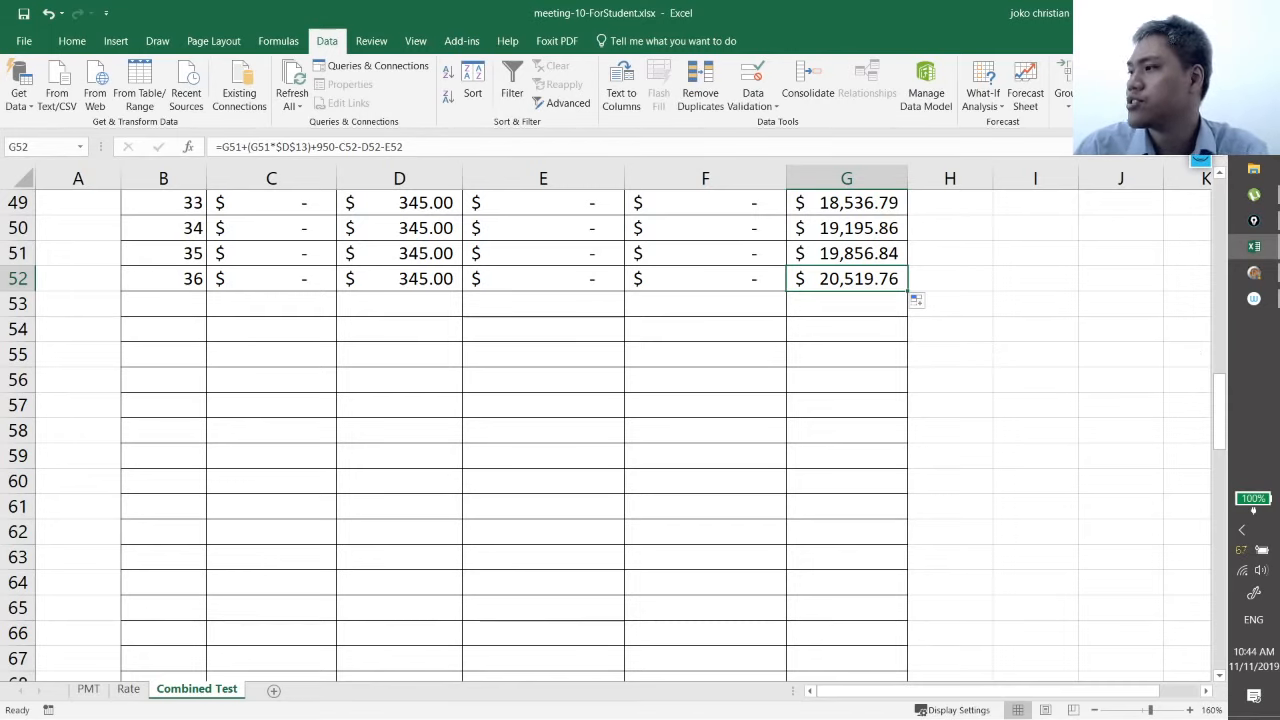
{"action": "key", "text": "alt+Tab"}
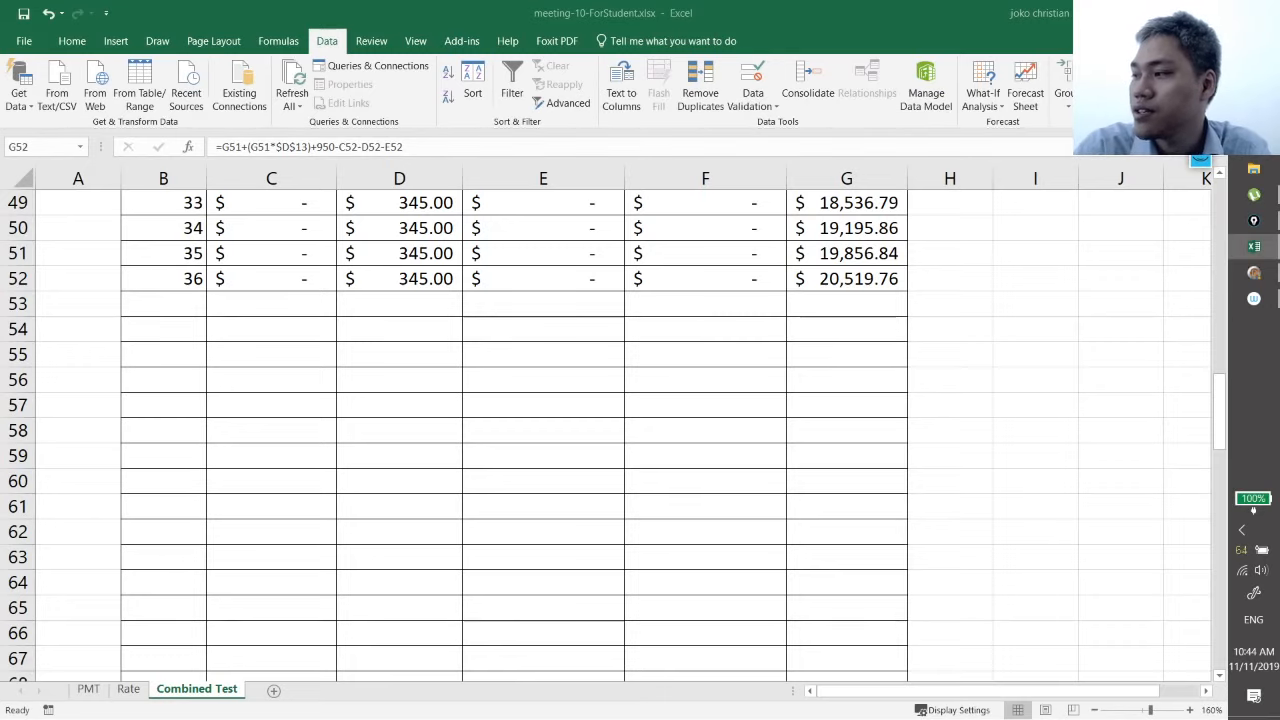
{"action": "scroll", "coordinate": [534, 434], "scroll_direction": "down", "scroll_amount": 20}
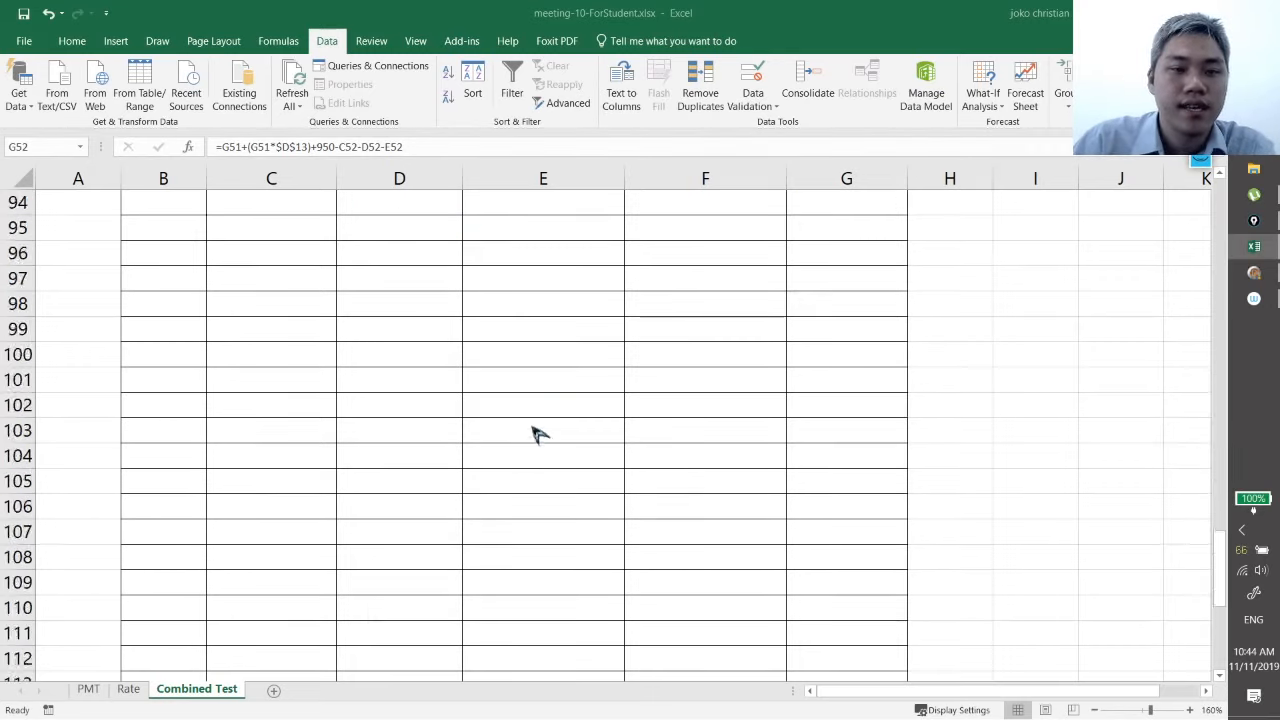
{"action": "scroll", "coordinate": [560, 371], "scroll_direction": "up", "scroll_amount": 20}
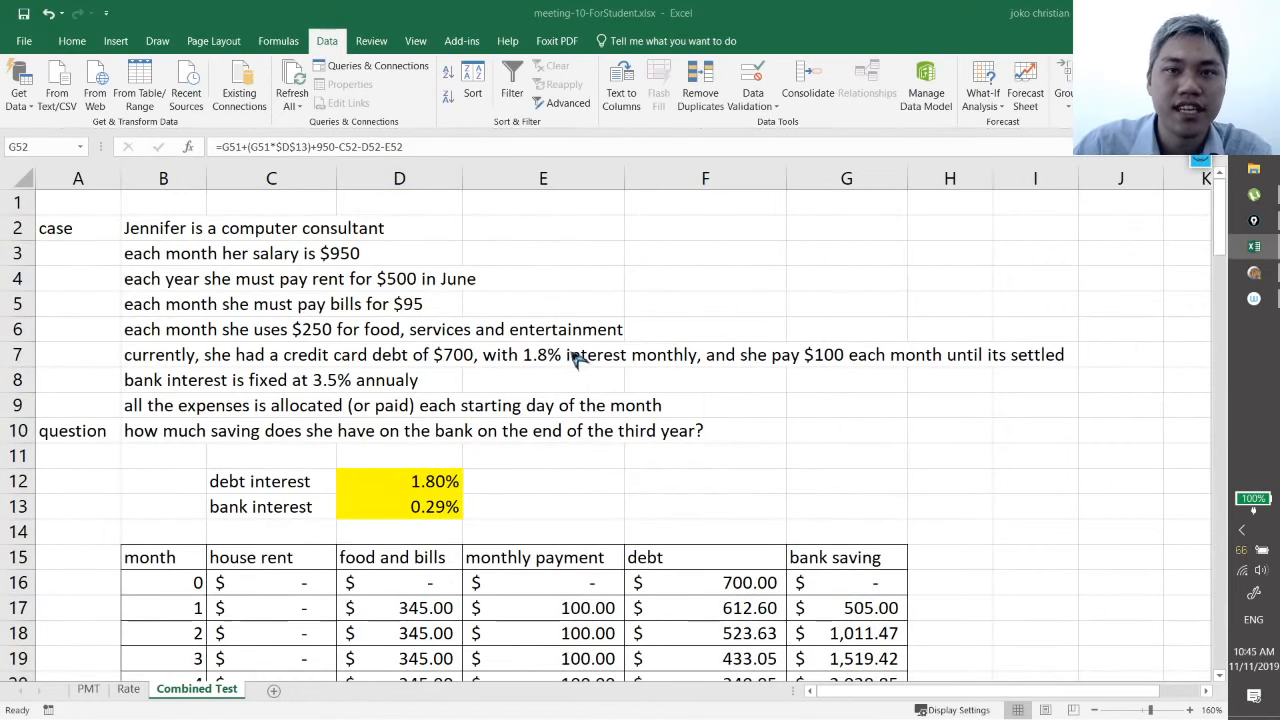
{"action": "scroll", "coordinate": [683, 370], "scroll_direction": "down", "scroll_amount": 4}
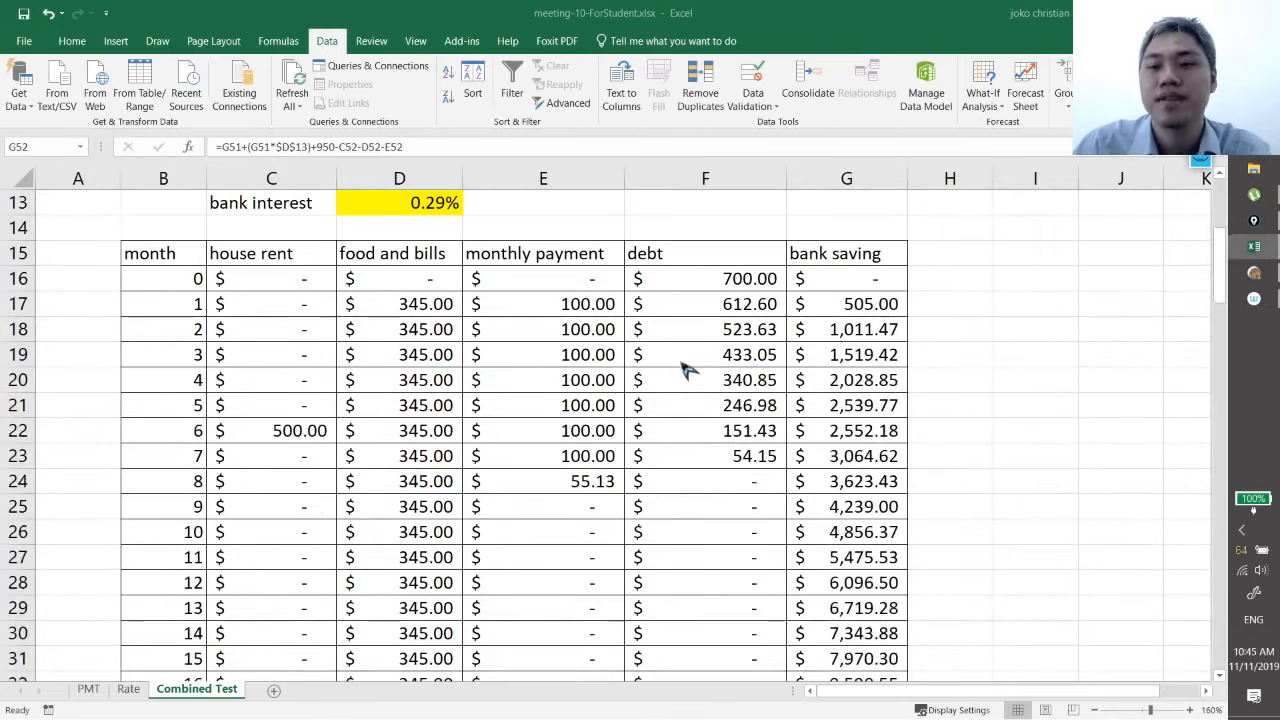
{"action": "scroll", "coordinate": [683, 370], "scroll_direction": "down", "scroll_amount": 3}
{"action": "scroll", "coordinate": [687, 360], "scroll_direction": "up", "scroll_amount": 3}
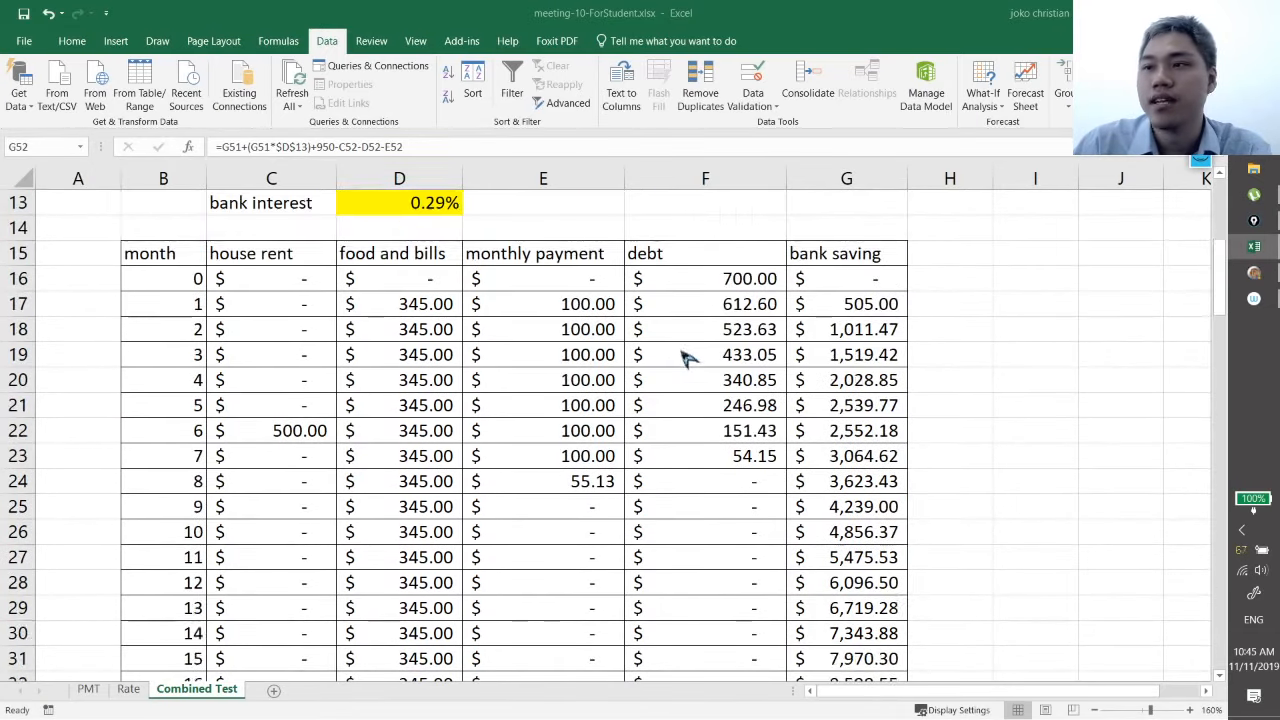
{"action": "scroll", "coordinate": [687, 360], "scroll_direction": "up", "scroll_amount": 1}
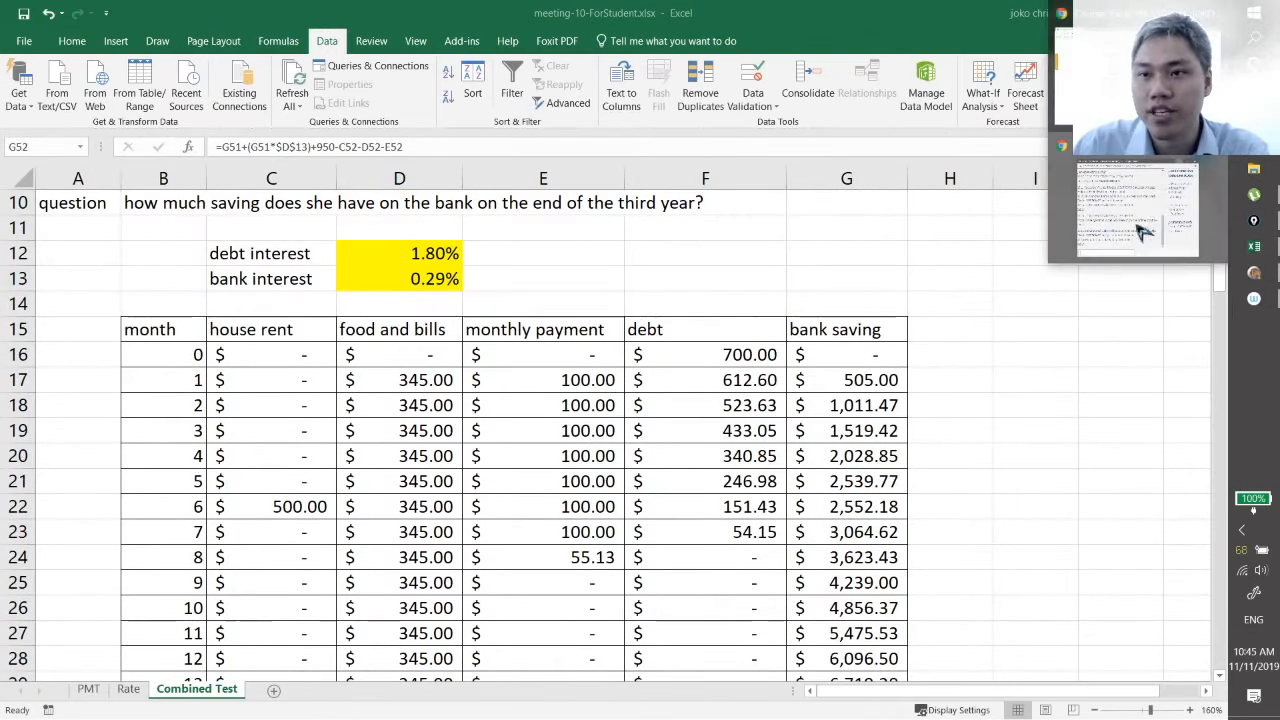
Step: Switch to the meeting 10 chat in Chrome, send the reply "yes, we have double session today", and return to the Excel workbook
{"action": "left_click", "coordinate": [1145, 232]}
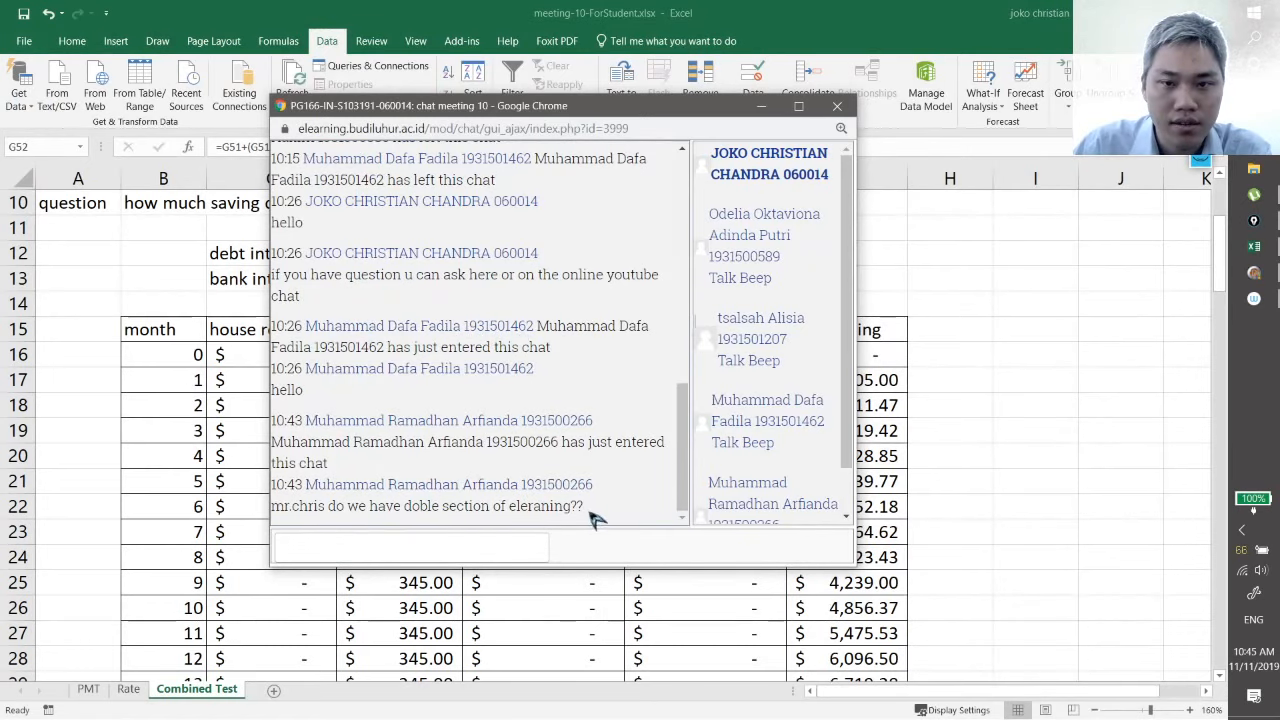
{"action": "left_click_drag", "start_coordinate": [593, 518], "coordinate": [300, 150]}
{"action": "left_click", "coordinate": [284, 548]}
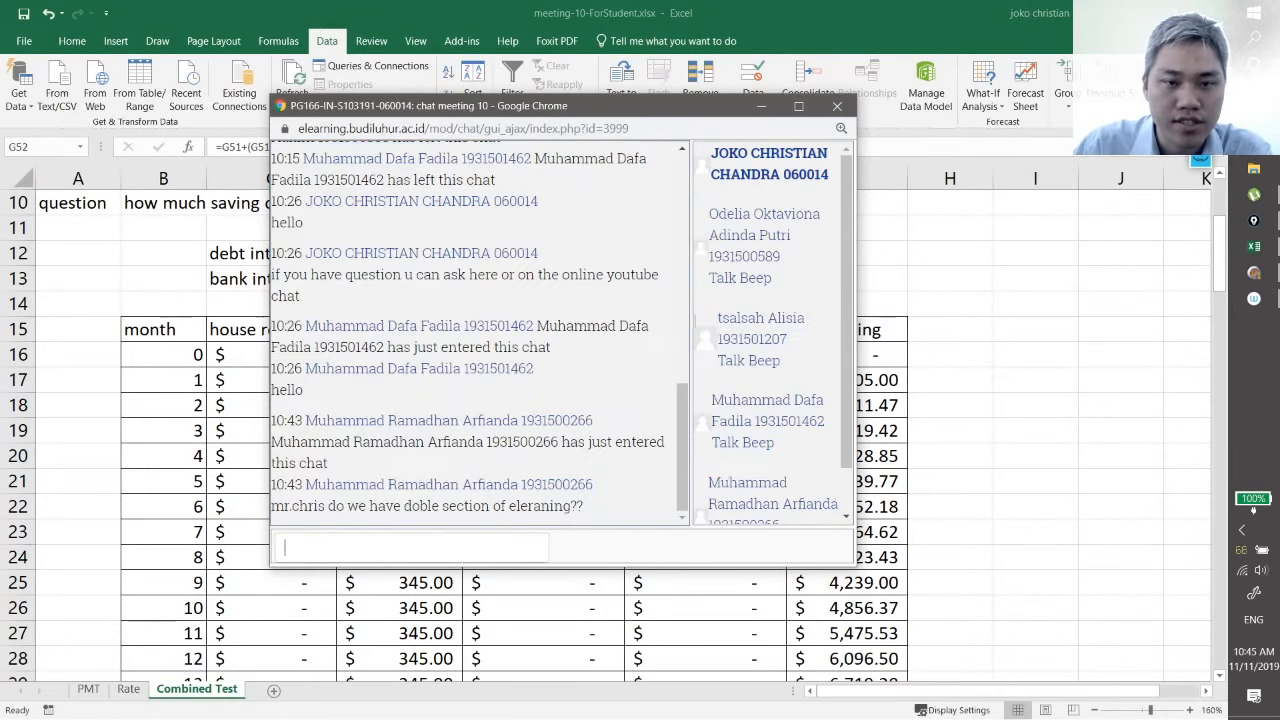
{"action": "type", "text": "yes"}
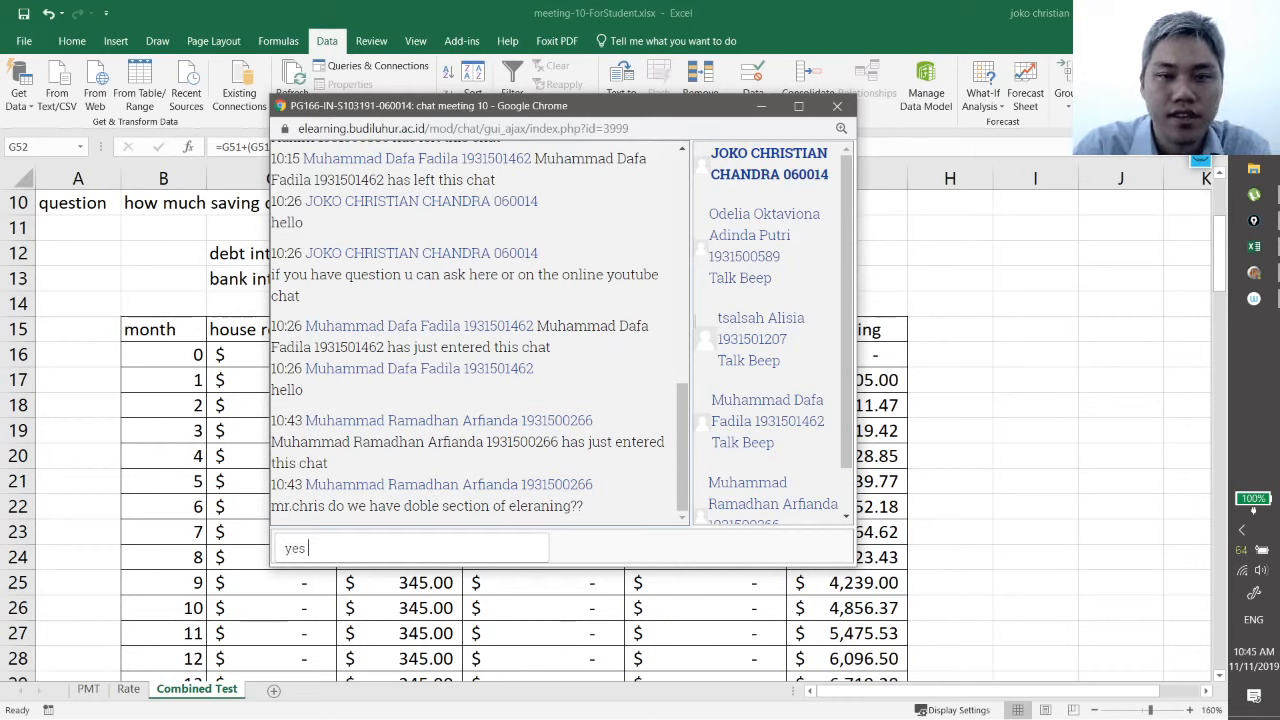
{"action": "type", "text": ", w"}
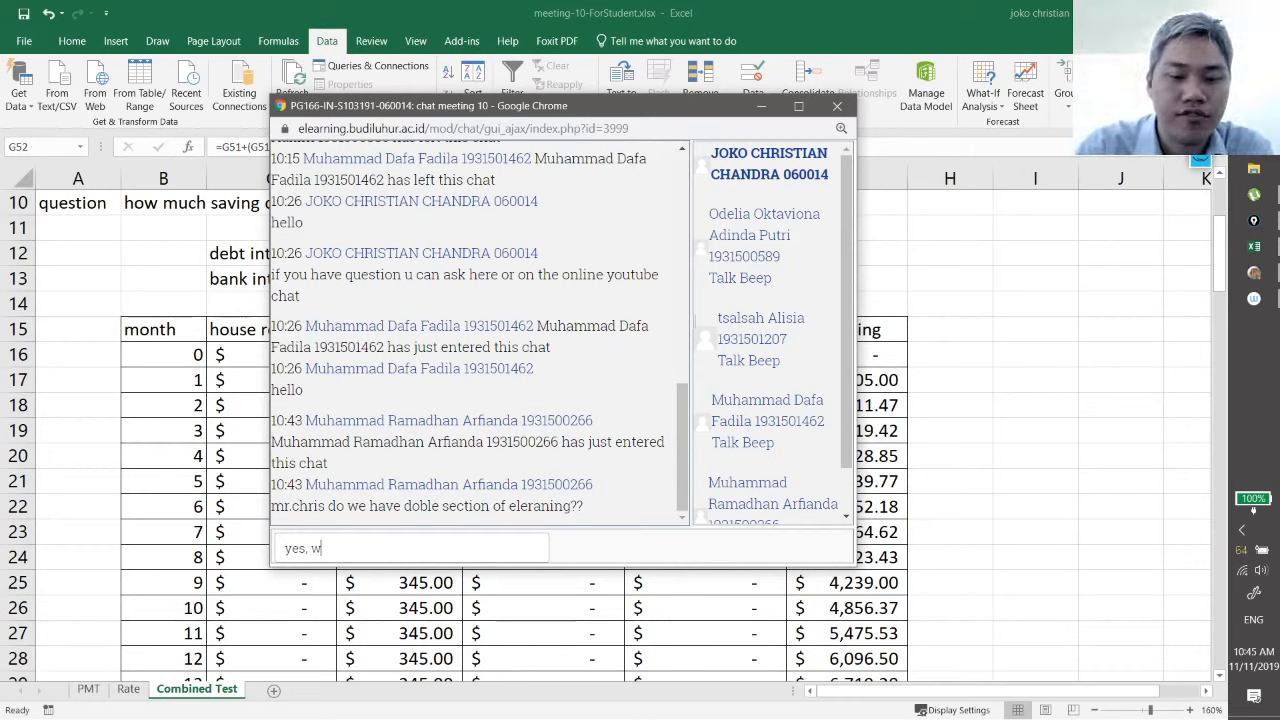
{"action": "type", "text": "e have double"}
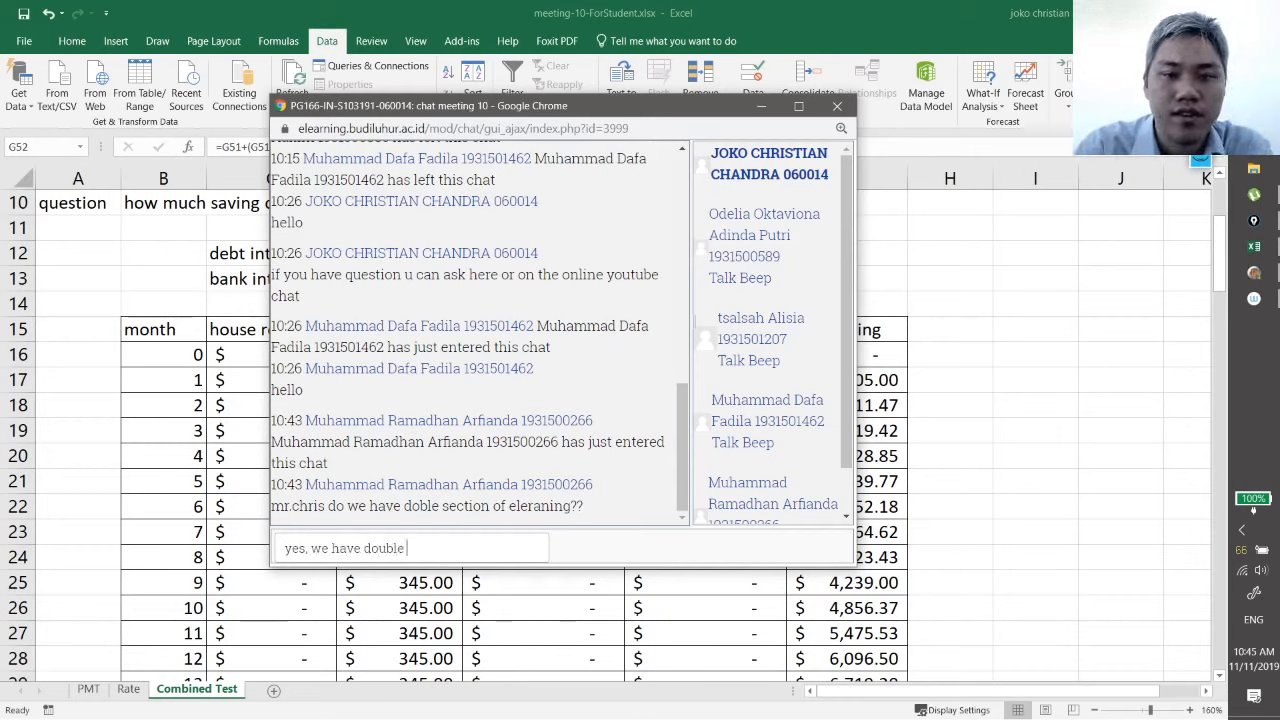
{"action": "type", "text": " session to"}
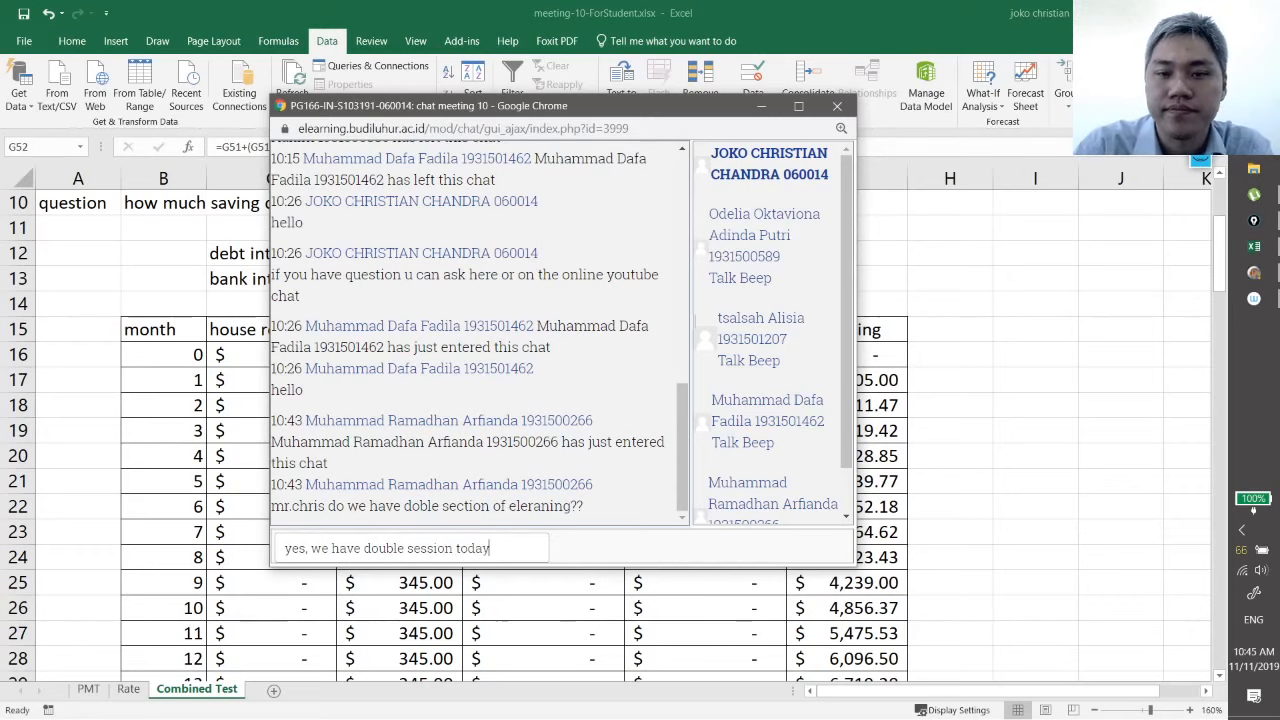
{"action": "type", "text": "day"}
{"action": "key", "text": "Return"}
{"action": "left_click", "coordinate": [762, 106]}
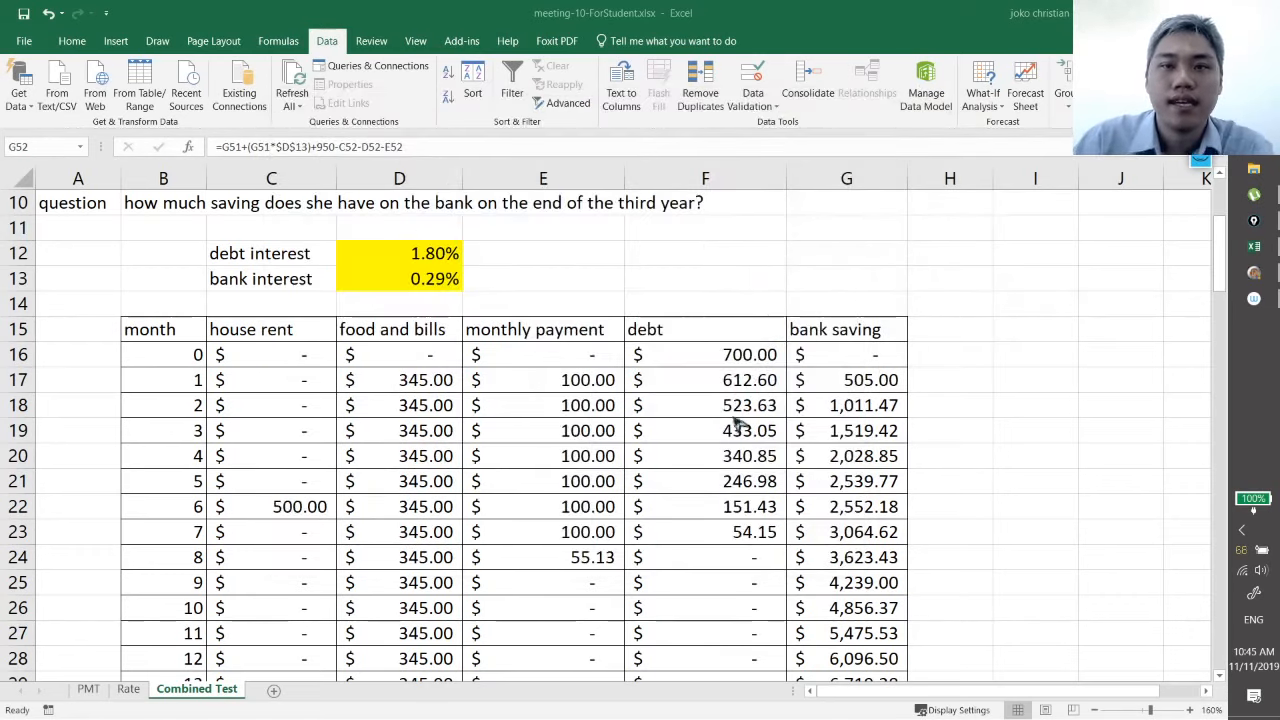
{"action": "scroll", "coordinate": [757, 445], "scroll_direction": "down", "scroll_amount": 13}
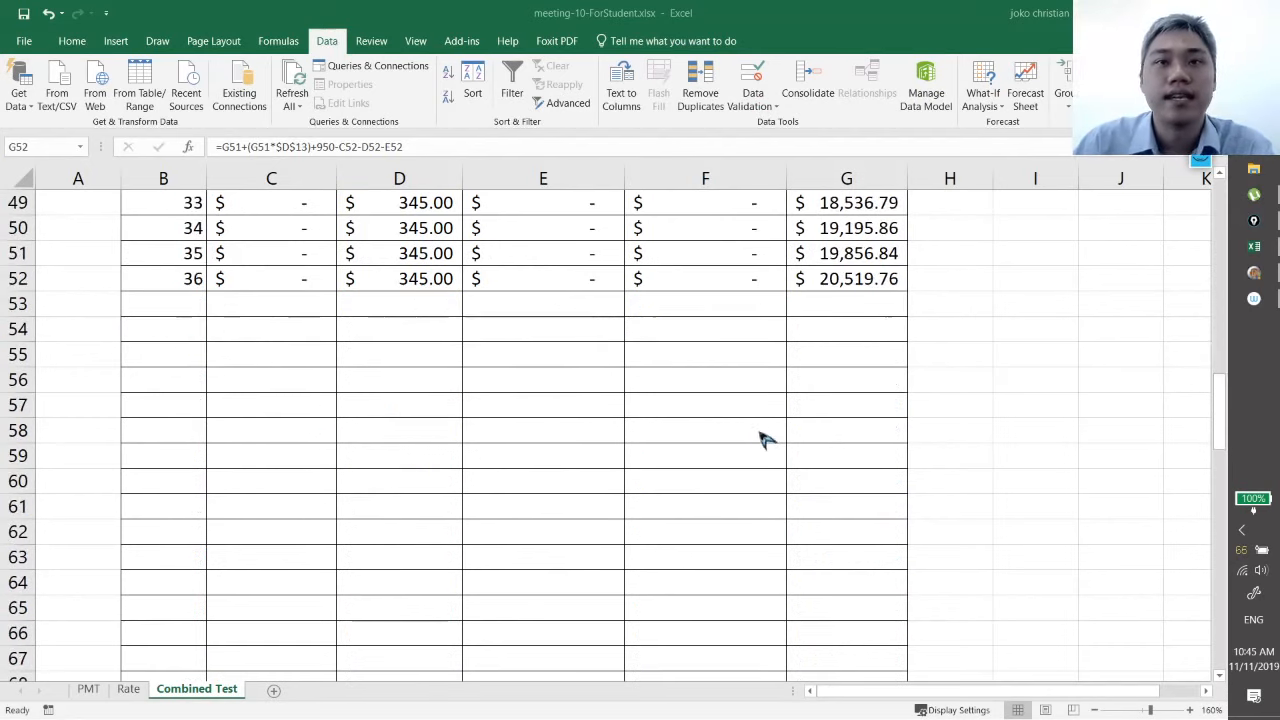
{"action": "scroll", "coordinate": [798, 440], "scroll_direction": "up", "scroll_amount": 4}
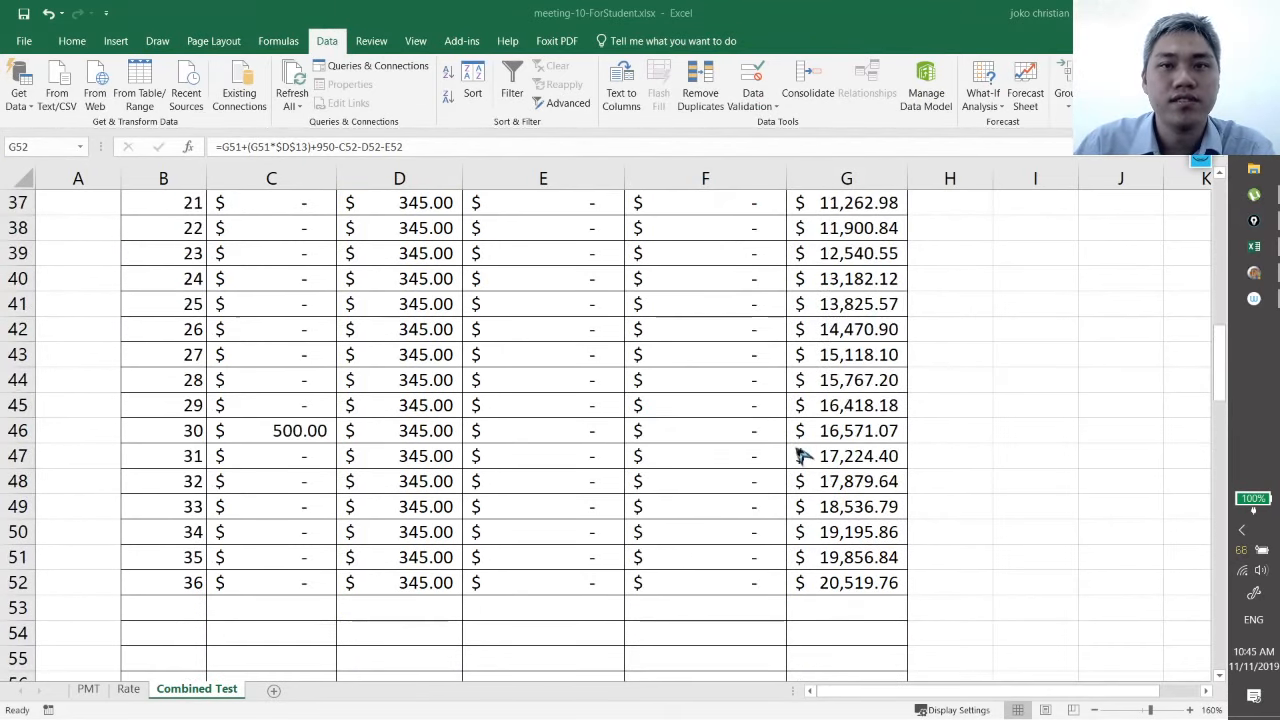
{"action": "scroll", "coordinate": [803, 455], "scroll_direction": "up", "scroll_amount": 12}
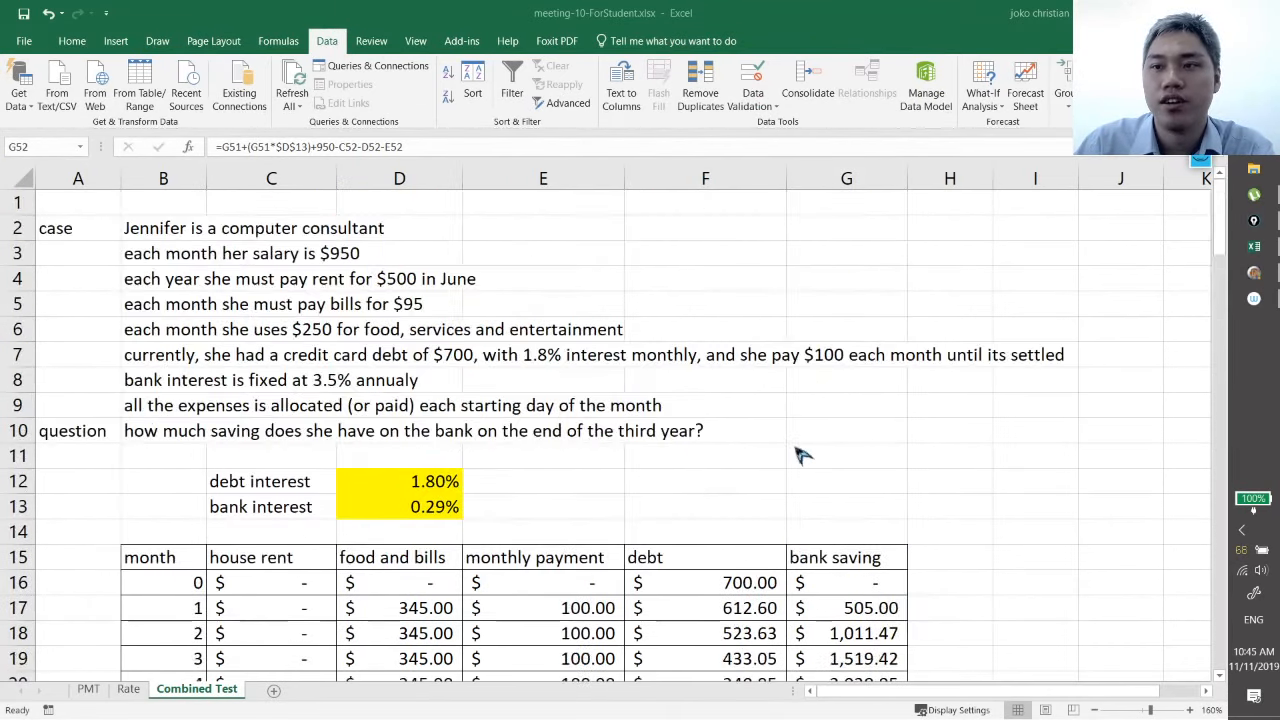